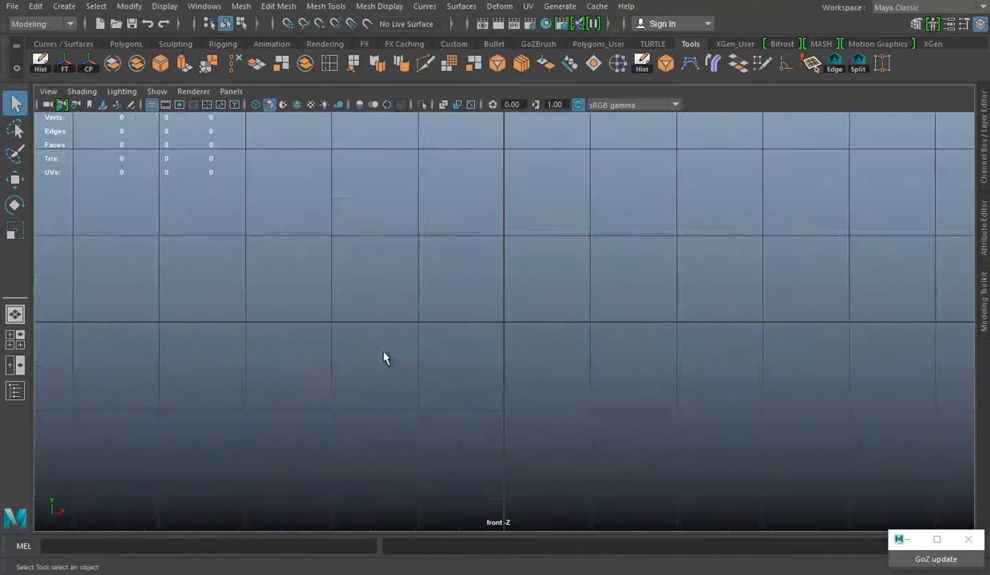
Step: Import Arm Blueprint.jpg from the Argor class Armor folder as the front view's image plane
click(48, 91)
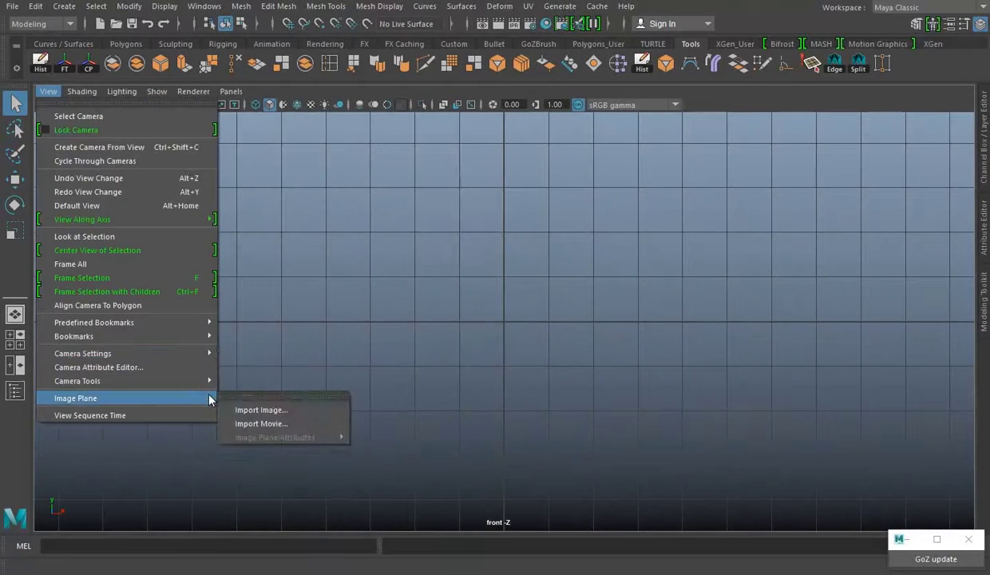
mouse_move(76, 398)
click(251, 408)
click(742, 123)
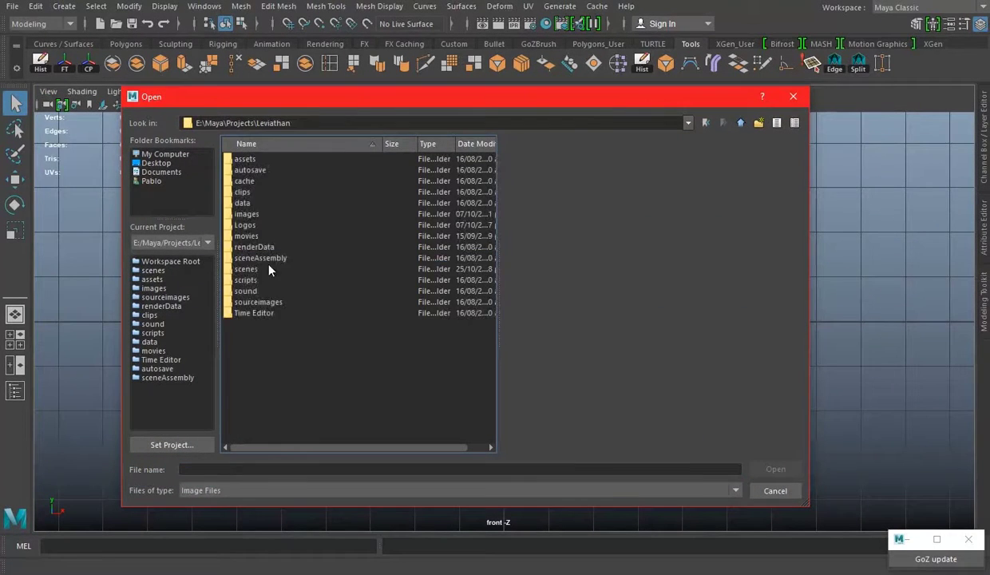
double_click(262, 171)
click(252, 237)
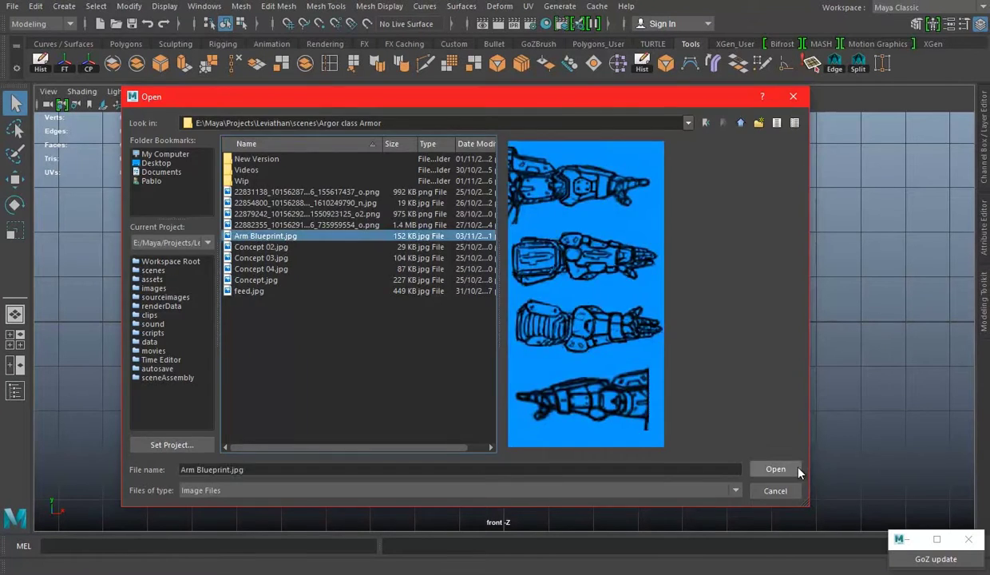
click(773, 468)
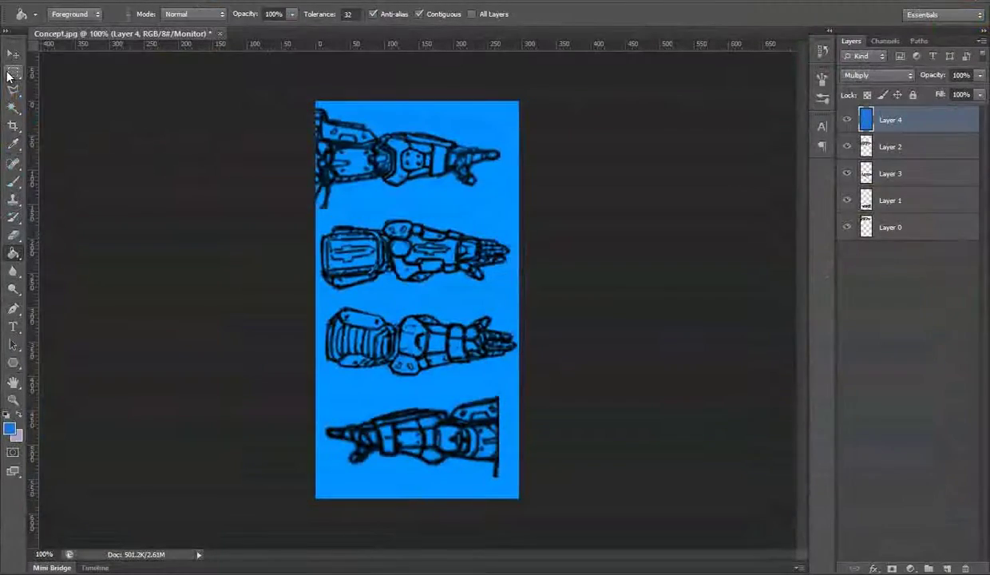
Step: Crop the blueprint sheet to one arm view and save it as an 'Arm Front' JPEG copy
drag(436, 502, 415, 354)
key(Return)
key(m)
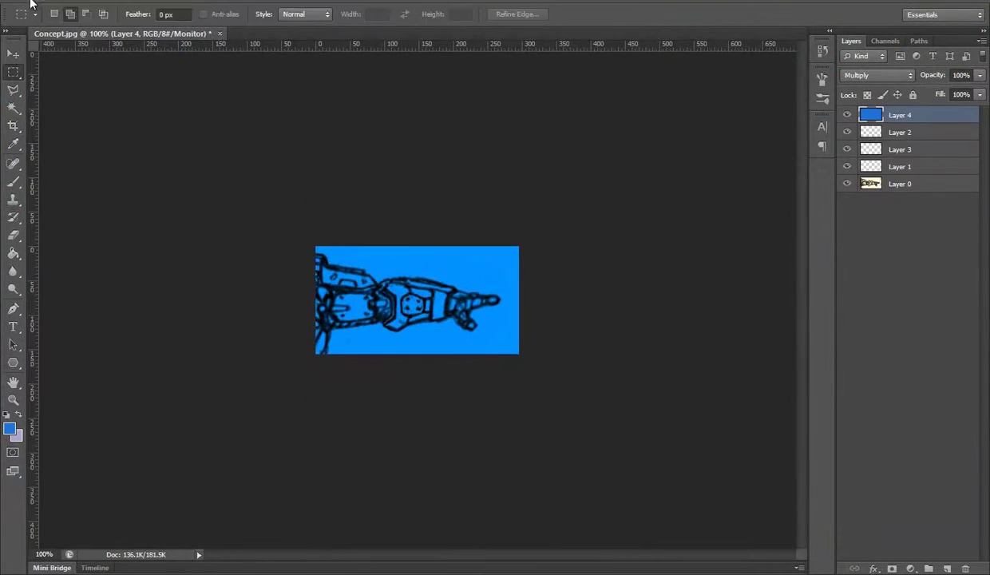
key(ctrl+shift+s)
click(526, 303)
click(478, 395)
text(Arm Front)
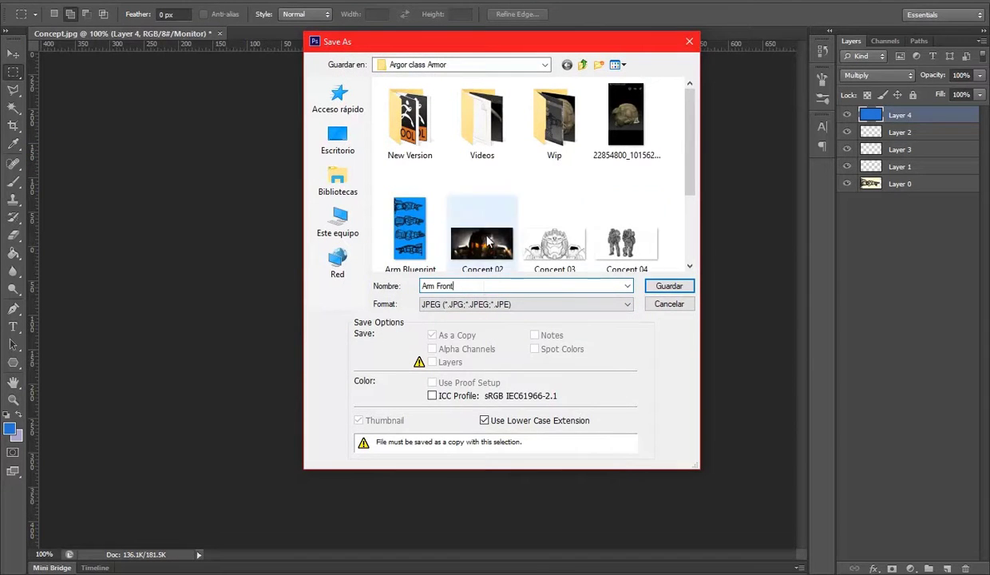
key(Return)
Step: Recrop to a single arm row and save it as the Arm Front JPEG
key(Return)
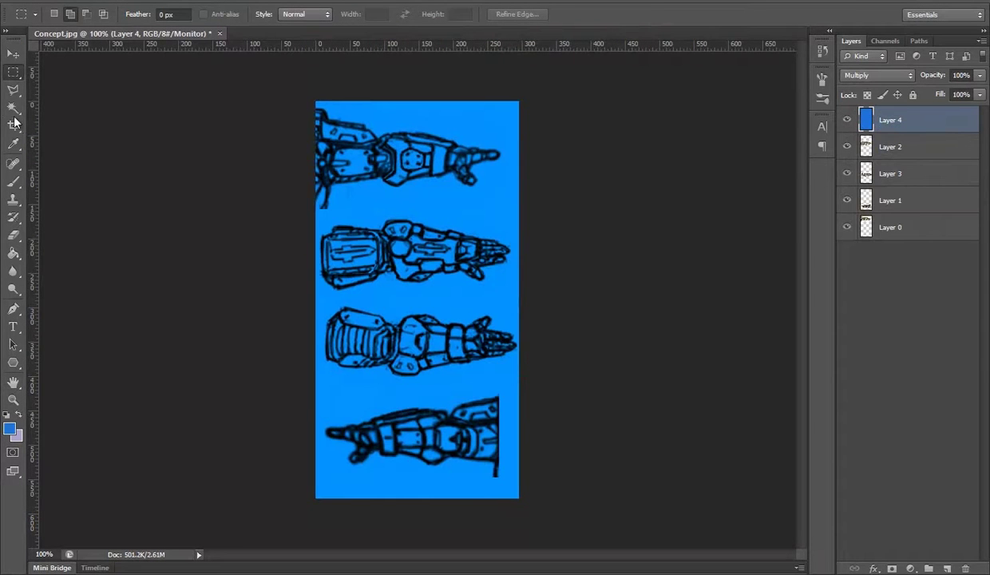
drag(419, 94, 427, 146)
drag(416, 442, 416, 343)
key(Return)
click(36, 2)
click(78, 158)
click(627, 304)
click(511, 347)
click(482, 127)
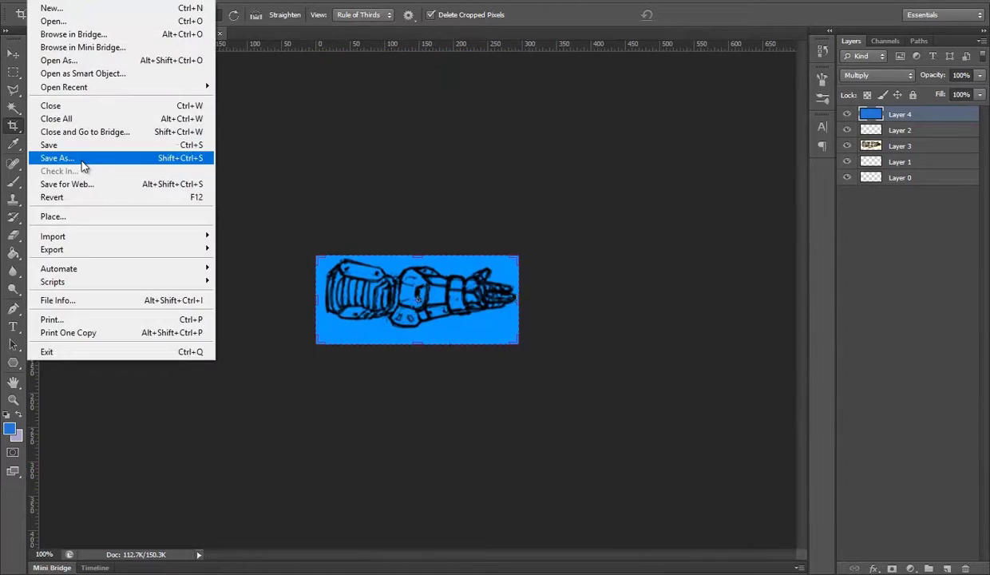
Step: Save the cropped view as a JPEG named Arm Top
click(78, 158)
click(626, 304)
click(479, 314)
click(554, 244)
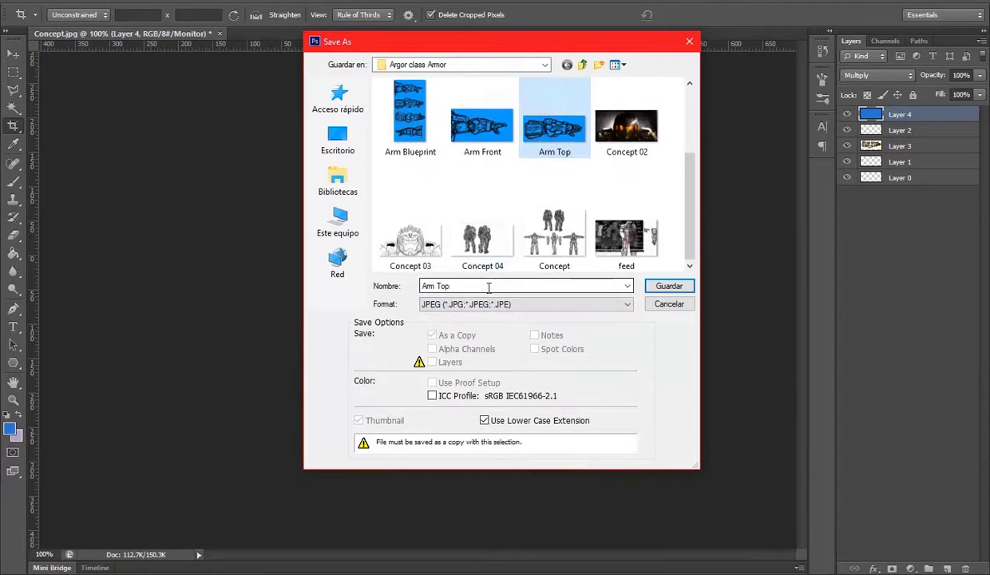
key(BackSpace)
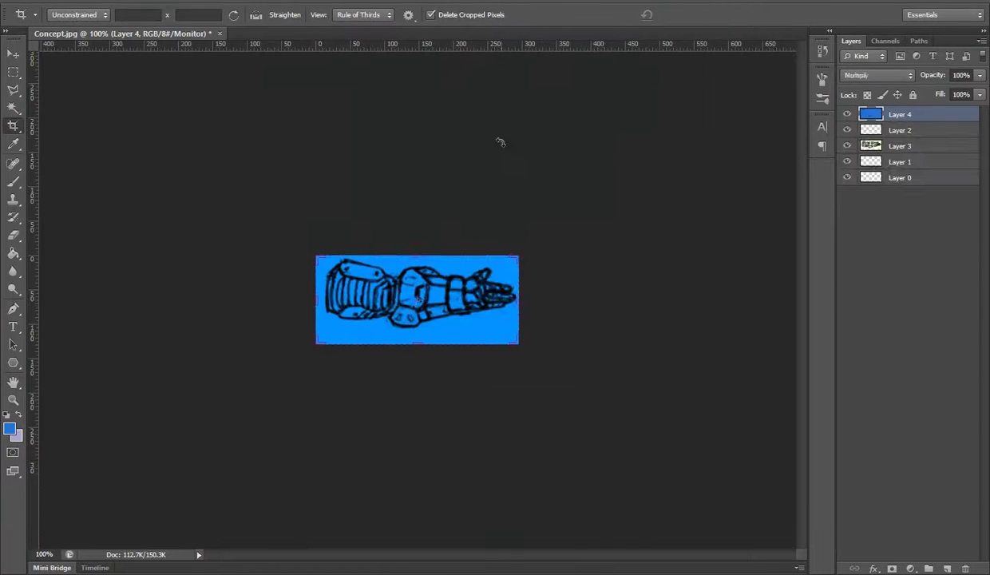
Step: Crop around the bottom arm, save it as Arm Back JPEG, then undo the crop
drag(427, 112, 423, 249)
drag(418, 354, 420, 347)
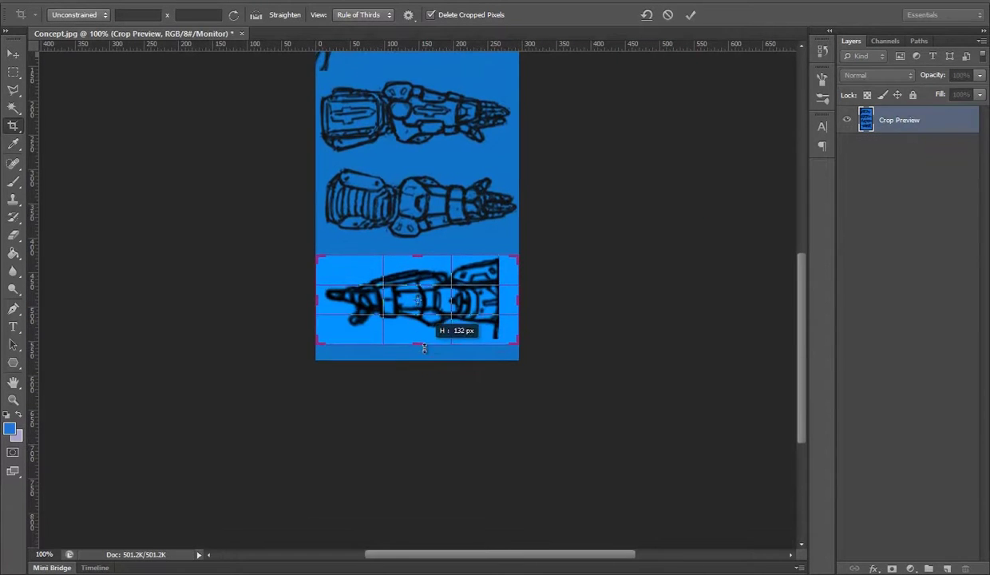
drag(520, 297, 511, 296)
click(48, 159)
click(626, 299)
click(487, 407)
key(BackSpace)
key(BackSpace)
key(BackSpace)
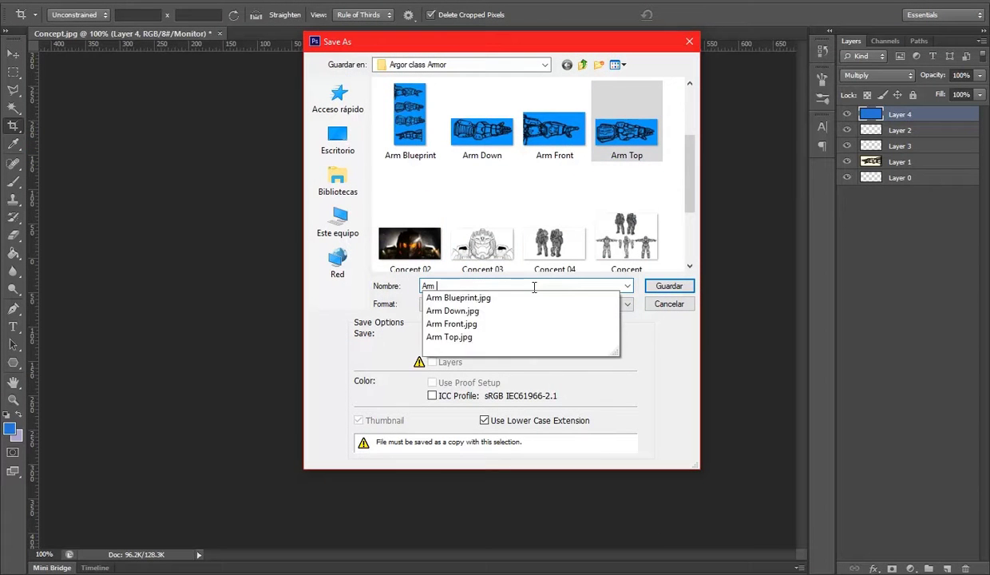
text(Back)
key(Return)
key(Return)
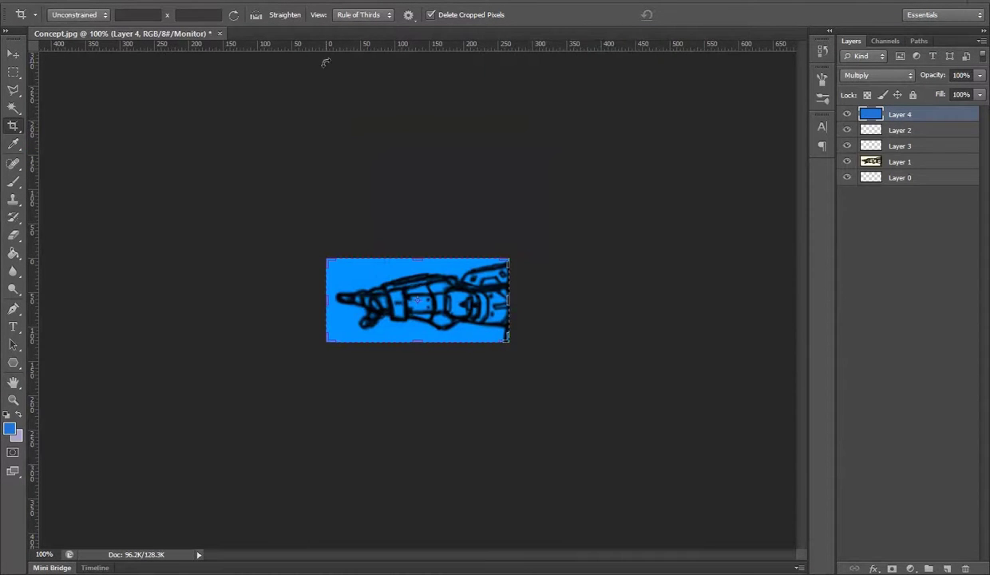
key(ctrl+z)
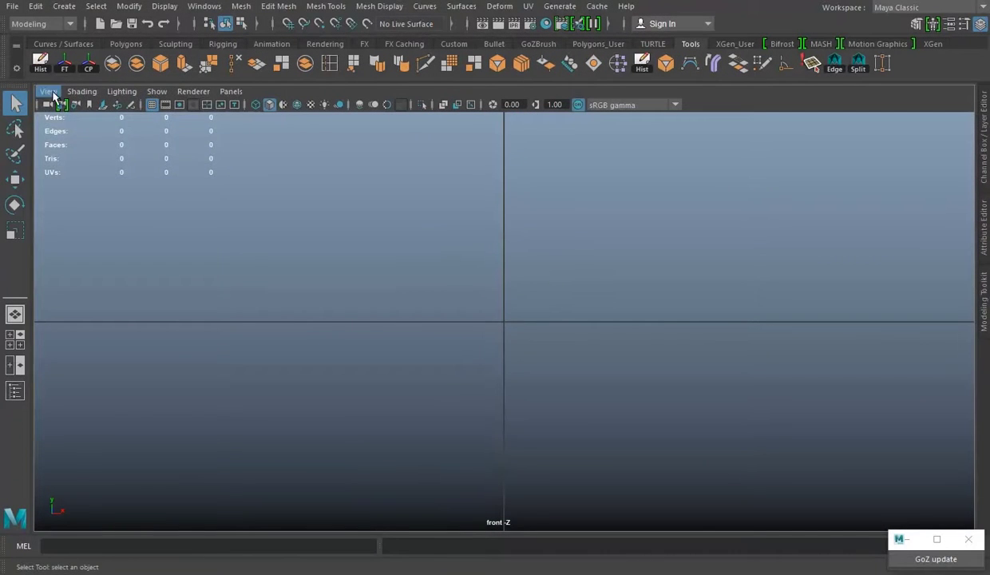
Step: Import a blueprint image from the Argor class Armor folder as an image plane
click(53, 95)
click(226, 378)
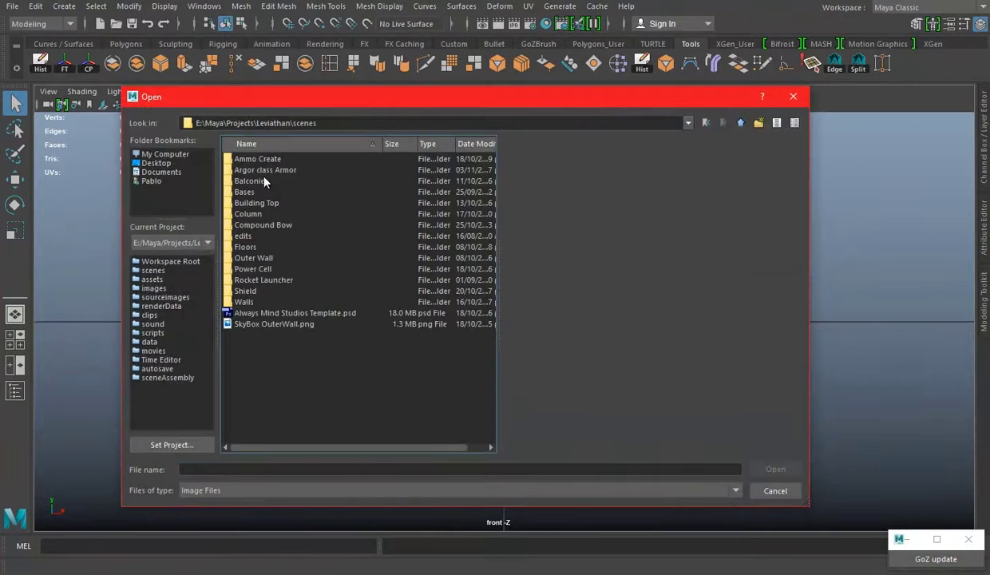
double_click(264, 170)
click(244, 258)
click(775, 468)
Step: Maximize the side view and adjust its view options
key(space)
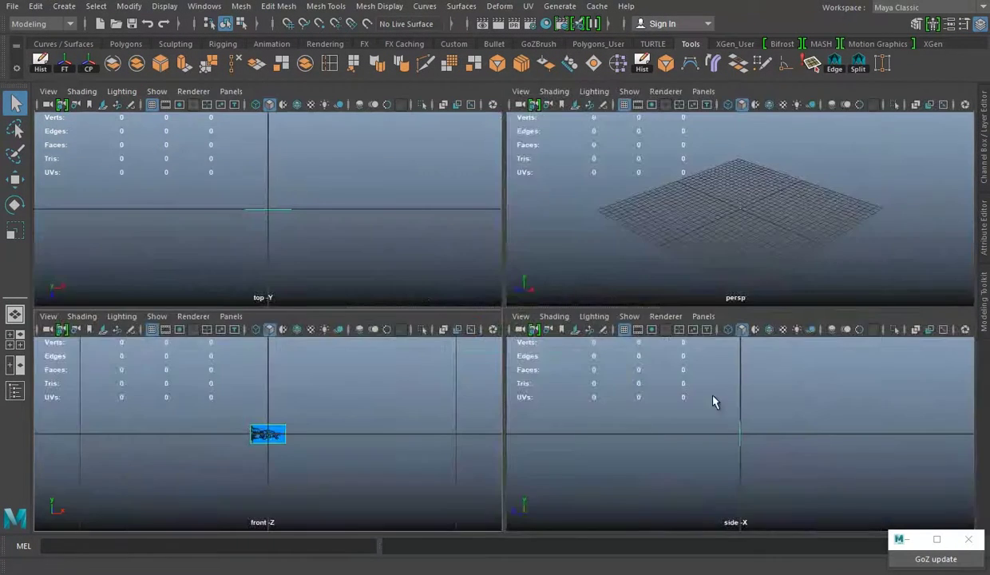
key(space)
click(48, 91)
click(259, 409)
click(779, 490)
key(space)
key(space)
Step: Import Arm Top.jpg as an image plane in the top view
click(48, 91)
click(255, 384)
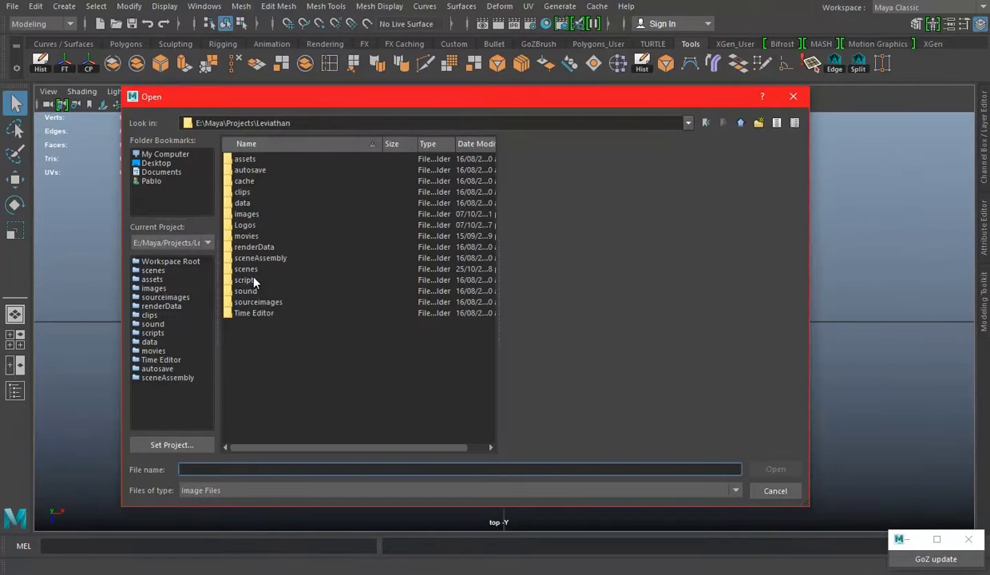
double_click(254, 170)
click(260, 285)
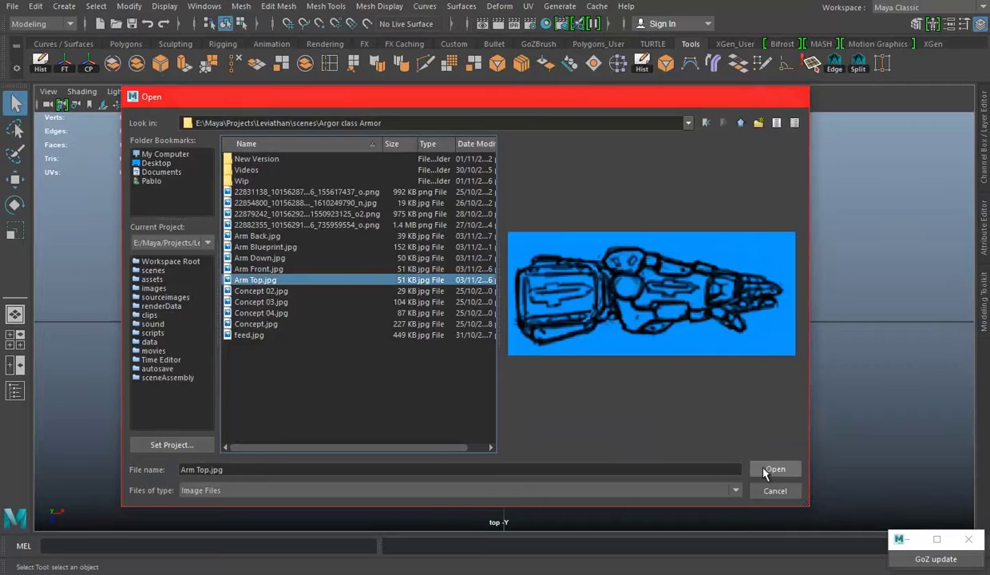
click(775, 469)
key(space)
key(space)
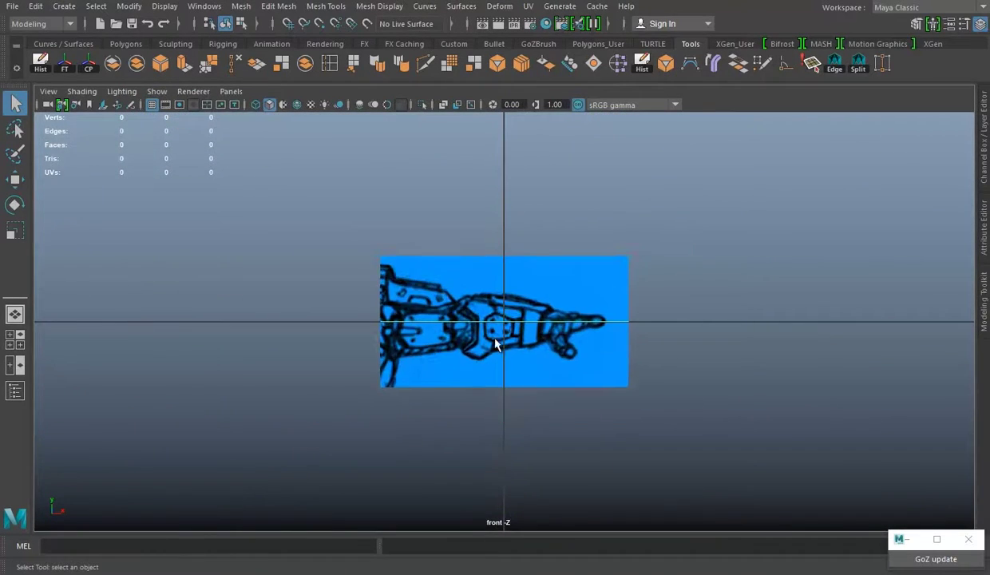
key(space)
key(space)
Step: Select the Arm Top plane and reposition it, checking the crossing planes in perspective
mouse_move(638, 256)
alt+mouse_down()
mouse_move(678, 235)
mouse_move(663, 408)
mouse_move(746, 349)
alt+mouse_up()
key(r)
click(746, 349)
scroll(857, 281, down, 3)
mouse_move(857, 281)
alt+mouse_down()
mouse_move(625, 347)
mouse_move(372, 324)
mouse_move(495, 358)
mouse_move(403, 347)
mouse_move(464, 336)
mouse_move(428, 319)
mouse_move(513, 308)
alt+mouse_up()
key(w)
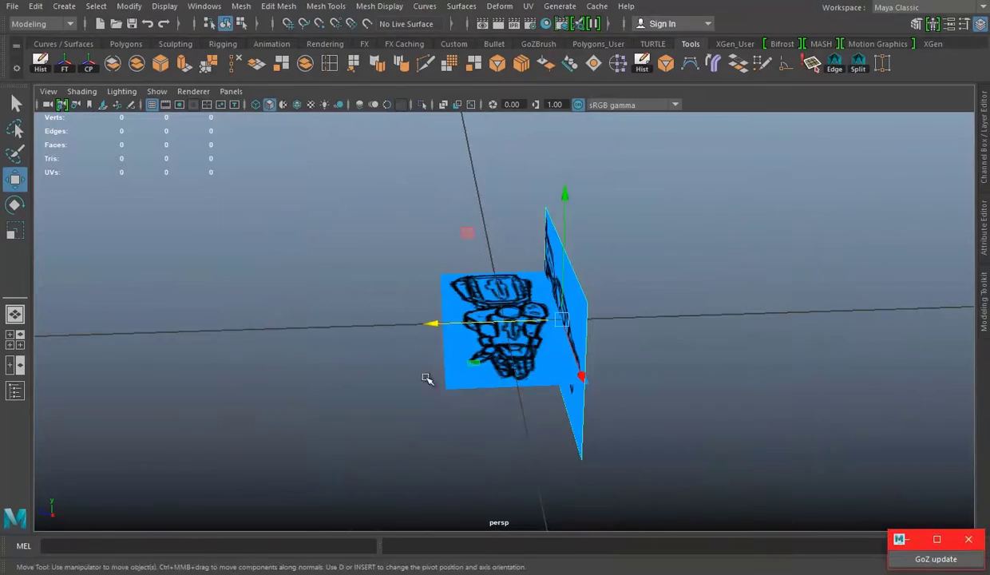
mouse_move(426, 378)
alt+mouse_down()
mouse_move(575, 403)
mouse_move(574, 328)
mouse_move(497, 327)
alt+mouse_up()
alt+drag(729, 261, 986, 134)
Step: Create display layers named Front and Top, placing the top image plane in Top
click(986, 134)
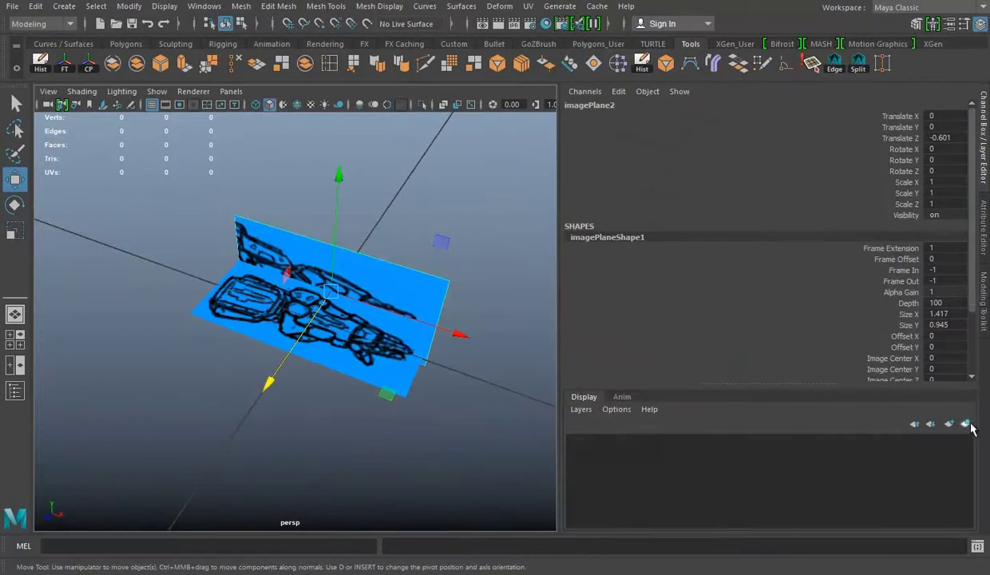
double_click(636, 443)
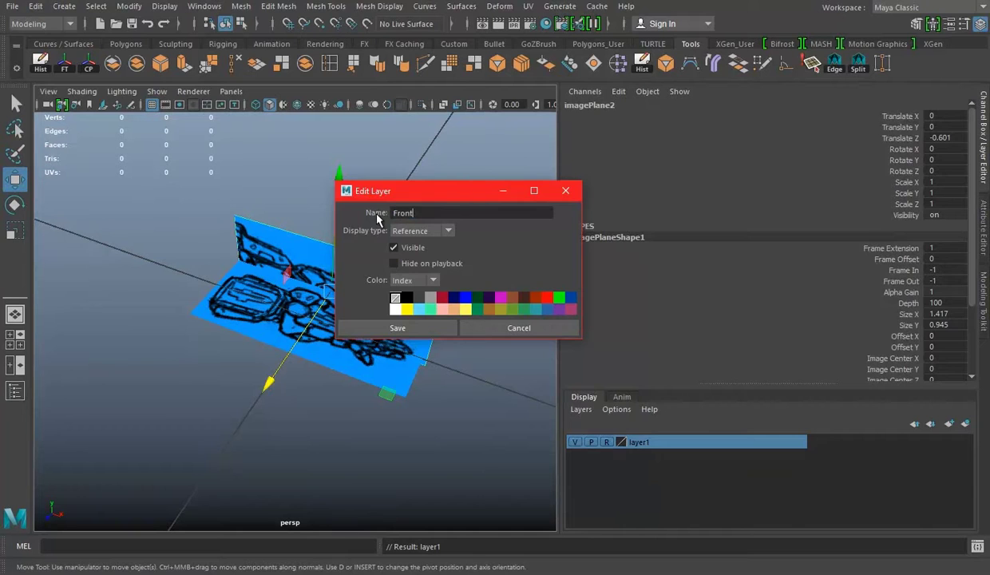
click(397, 327)
click(383, 359)
click(948, 423)
double_click(637, 442)
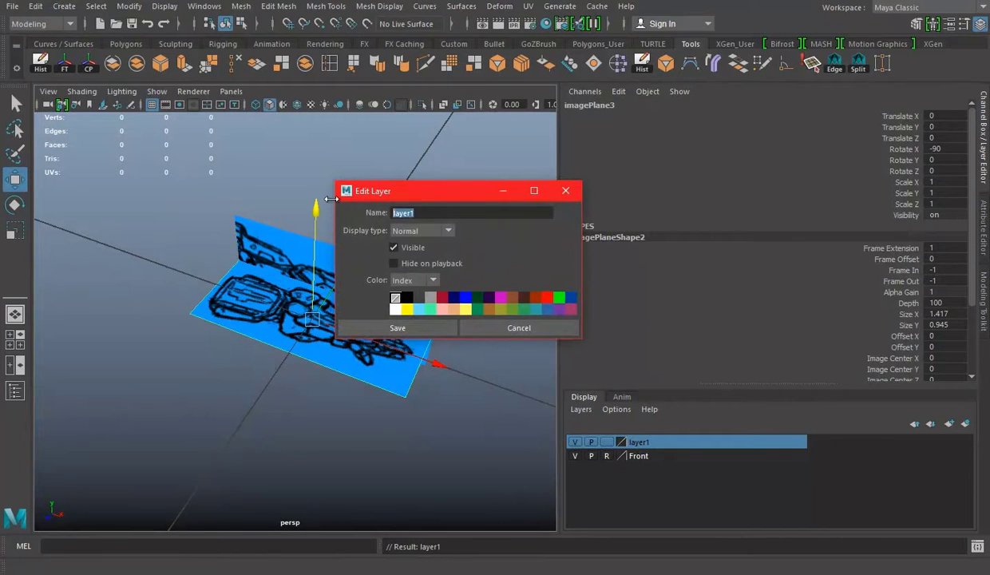
text(Top)
click(396, 328)
Step: Import Arm Back.jpg as an image plane in the front view
alt+drag(625, 451, 409, 308)
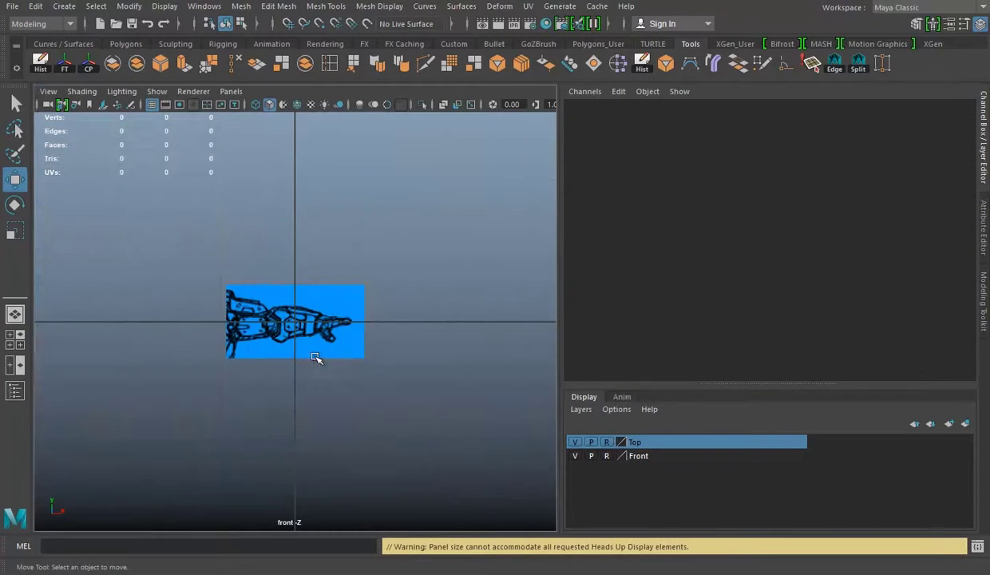
click(48, 91)
click(255, 397)
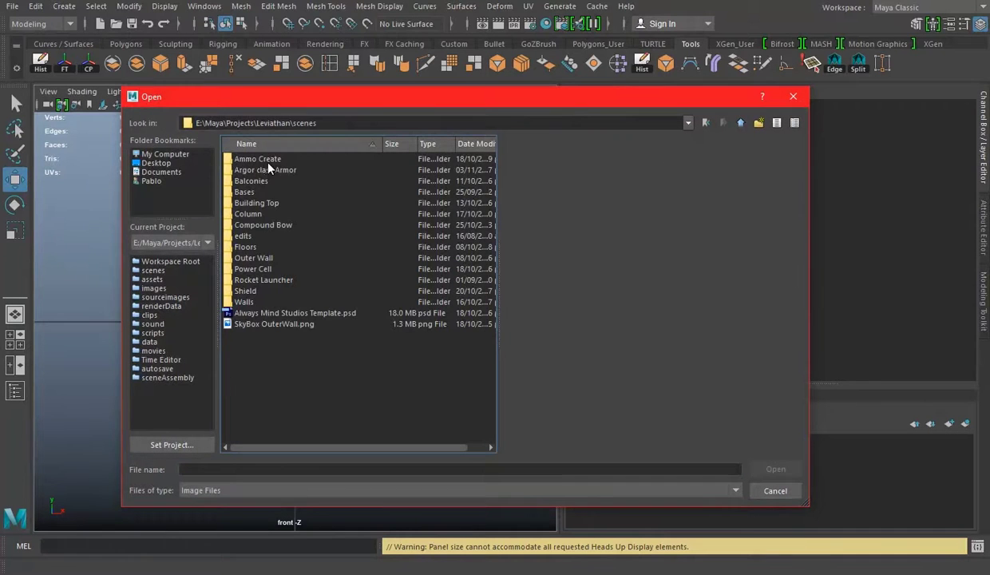
double_click(267, 169)
click(265, 237)
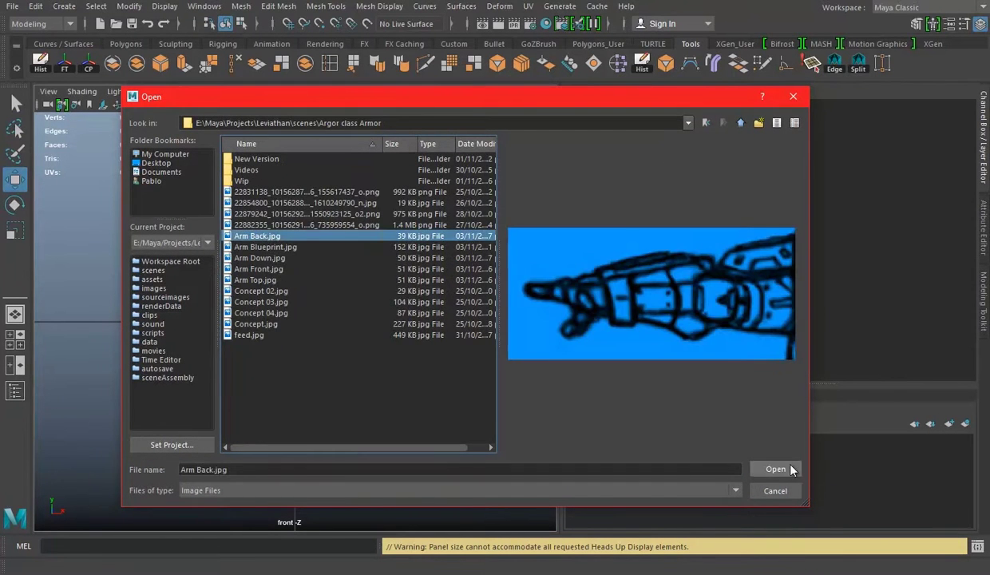
click(790, 470)
Step: Rotate the Arm Back plane 180 degrees in Y to mirror it
key(space)
key(space)
key(e)
drag(371, 332, 256, 343)
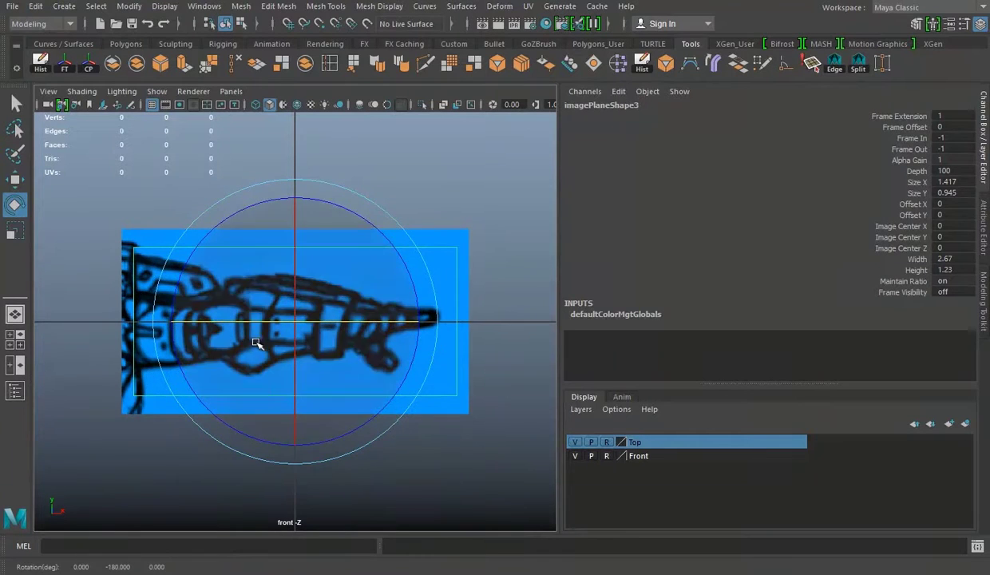
key(r)
key(w)
key(space)
key(space)
mouse_move(295, 321)
alt+mouse_down()
mouse_move(381, 279)
mouse_move(199, 263)
alt+mouse_up()
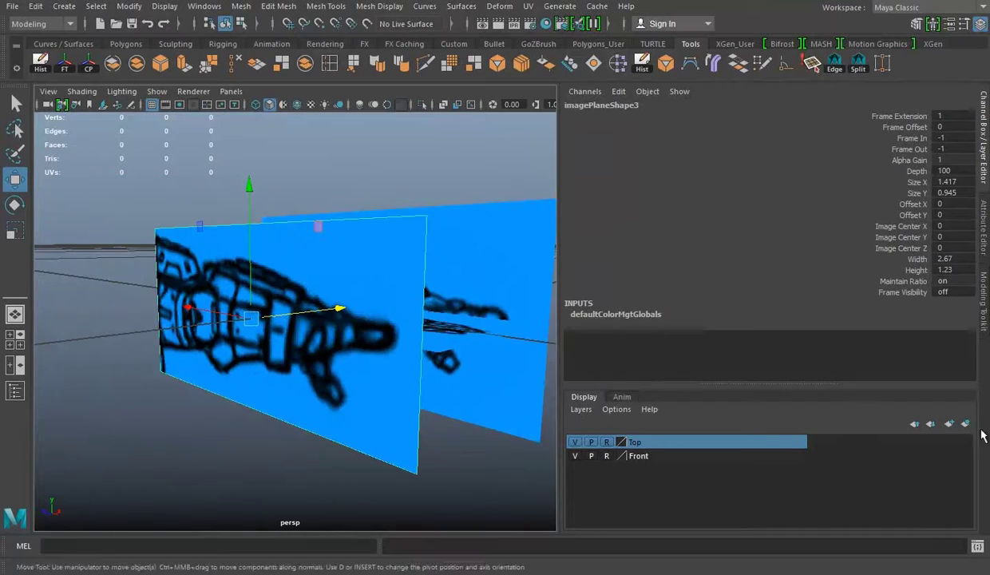
Step: Put the Arm Back plane into a new display layer named Back
click(964, 423)
double_click(638, 441)
text(Back)
key(Return)
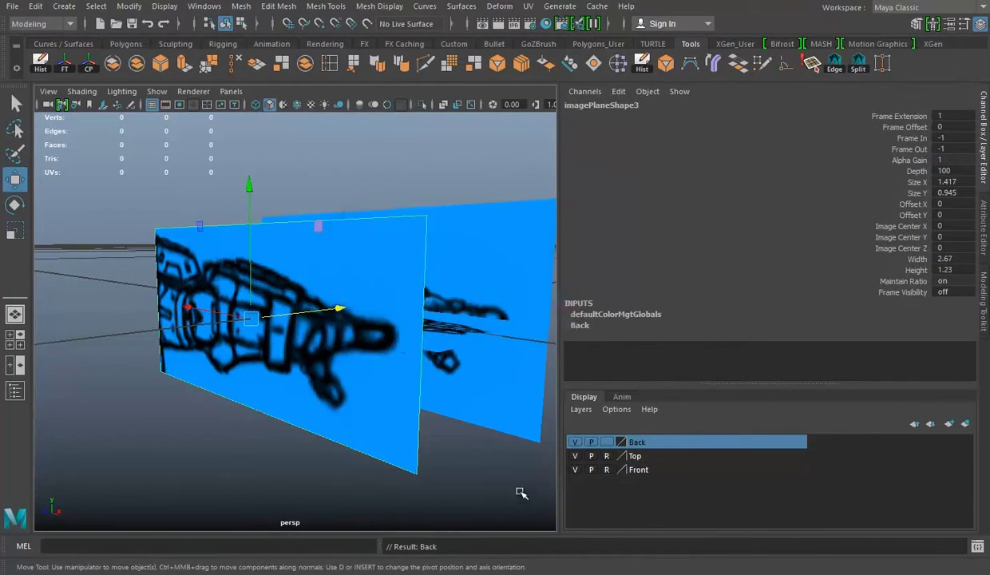
click(466, 460)
mouse_move(466, 460)
alt+mouse_down()
mouse_move(383, 447)
mouse_move(431, 409)
alt+mouse_up()
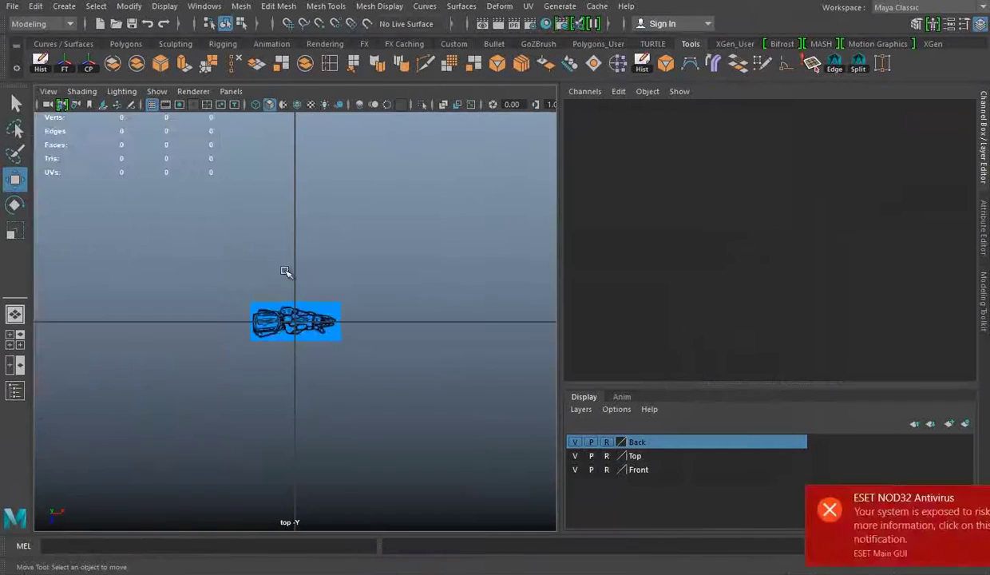
click(47, 91)
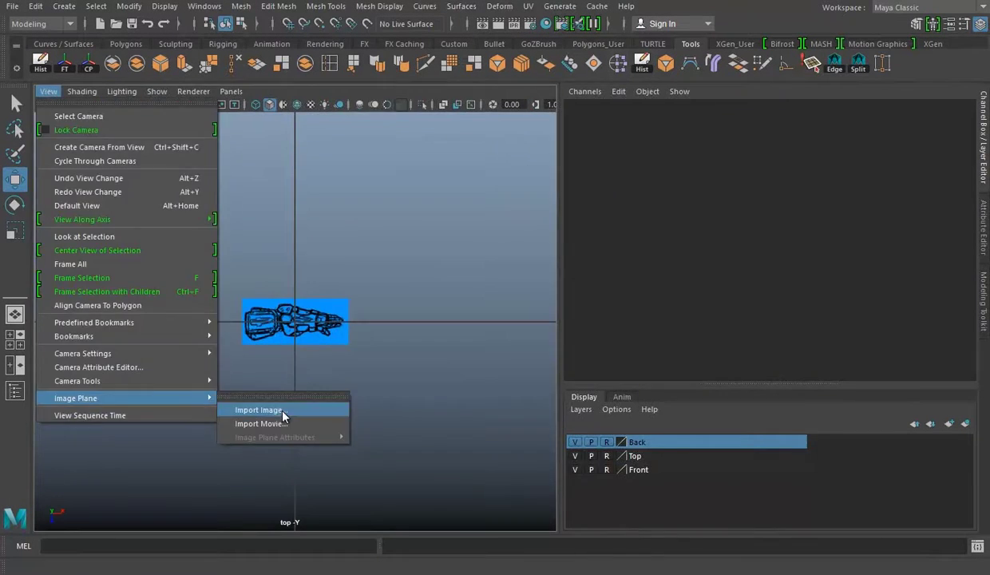
Step: Import Arm Down.jpg from the Argor class Armor folder as an image plane
click(282, 413)
click(740, 122)
double_click(256, 257)
double_click(263, 170)
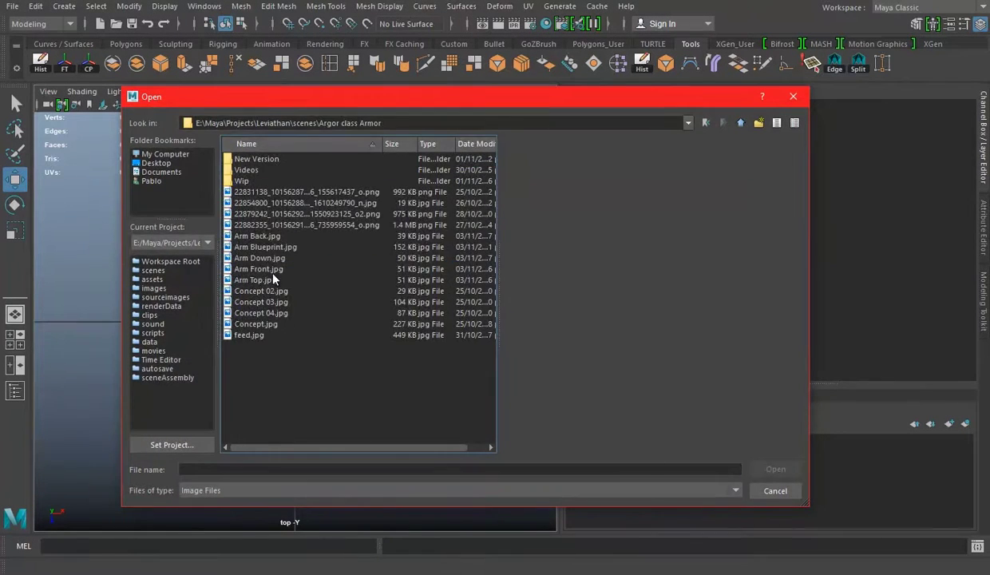
click(260, 257)
click(770, 468)
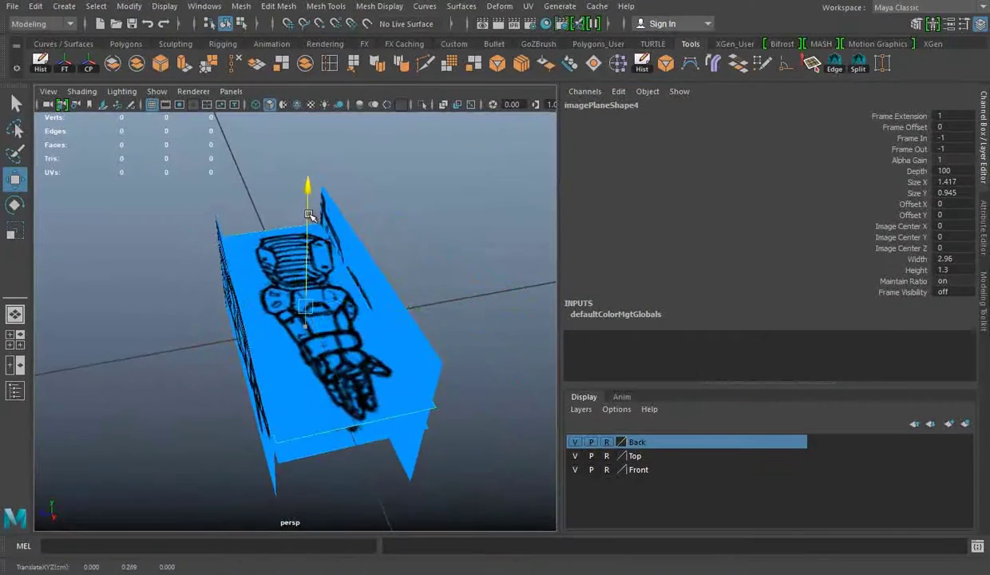
Step: Rotate the Arm Down plane 90° to lie flat and move it beneath the others
alt+drag(310, 213, 331, 276)
key(e)
mouse_move(263, 119)
mouse_down()
mouse_move(205, 272)
mouse_move(219, 330)
mouse_move(309, 397)
mouse_move(346, 360)
mouse_up()
key(w)
mouse_move(299, 399)
mouse_down()
mouse_move(309, 431)
mouse_move(315, 413)
mouse_move(300, 411)
mouse_up()
mouse_move(195, 327)
alt+mouse_down()
mouse_move(191, 307)
mouse_move(304, 447)
mouse_move(309, 470)
mouse_move(304, 366)
mouse_move(302, 483)
alt+mouse_up()
Step: Place the Arm Down plane on a new display layer named Down
click(948, 423)
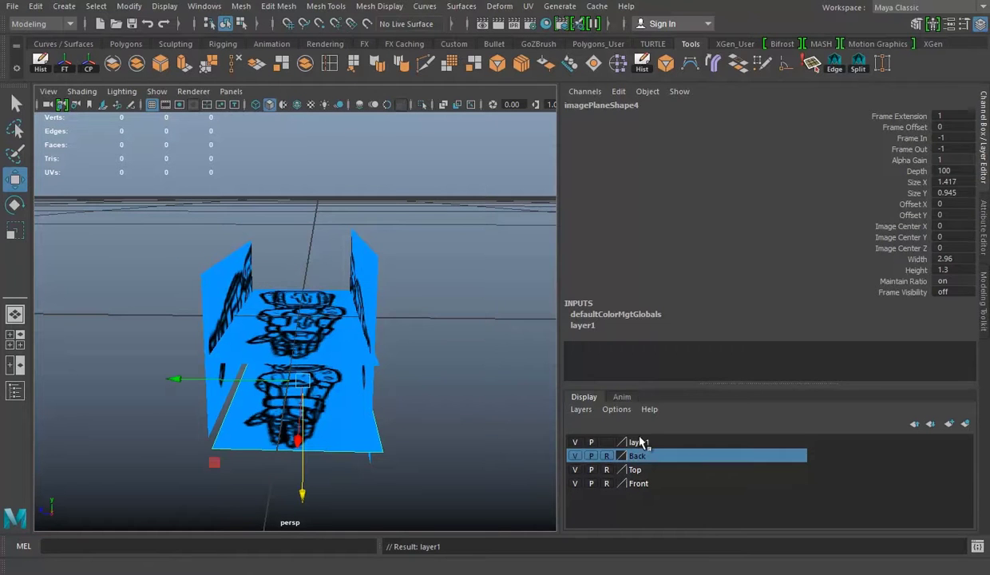
double_click(638, 441)
text(own)
click(397, 327)
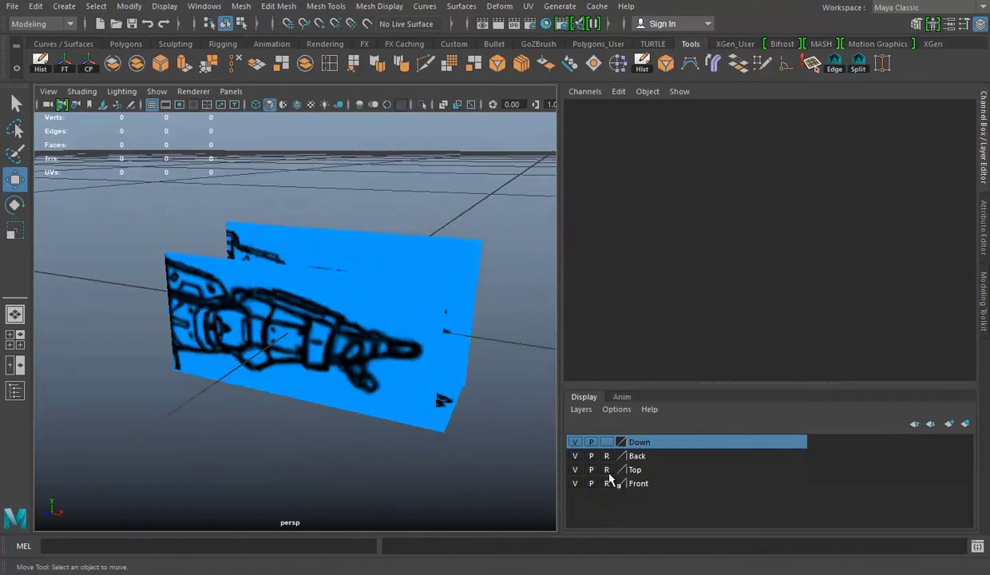
alt+drag(380, 451, 374, 411)
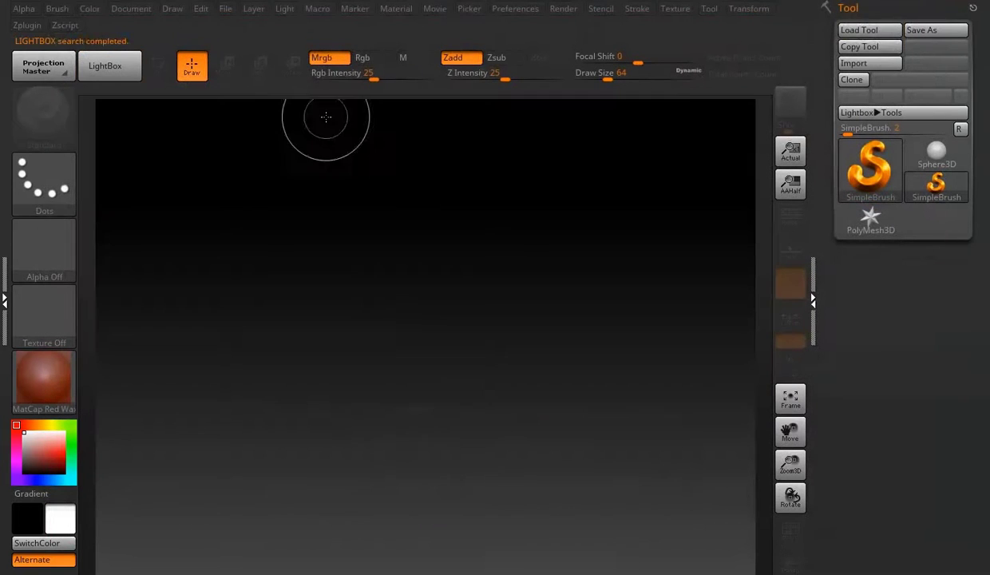
Step: Load the Argor_Class_Armor_35 tool from Maya/Projects/Leviathan/scenes/Argor class Armor
click(870, 30)
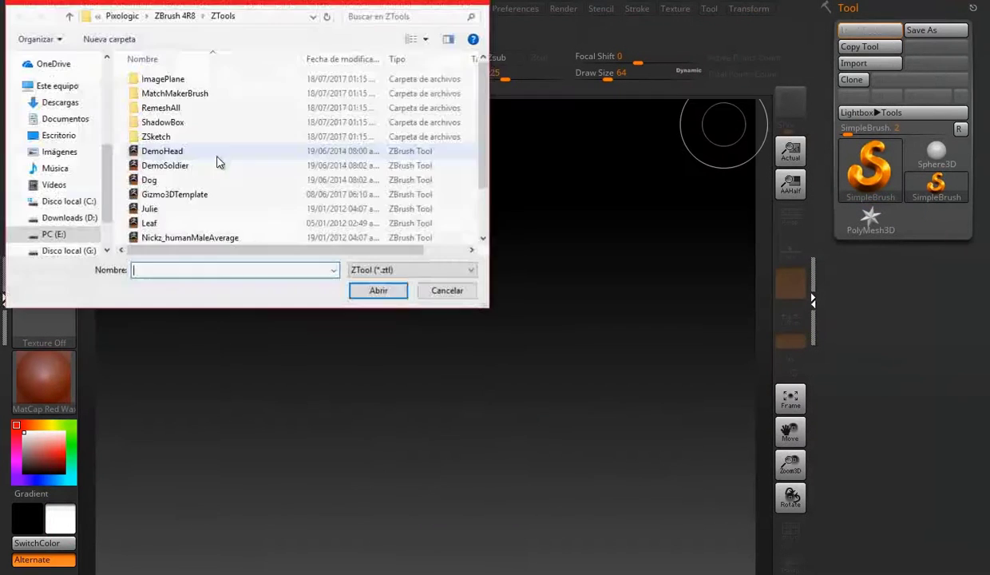
scroll(164, 184, down, 5)
double_click(159, 179)
double_click(419, 92)
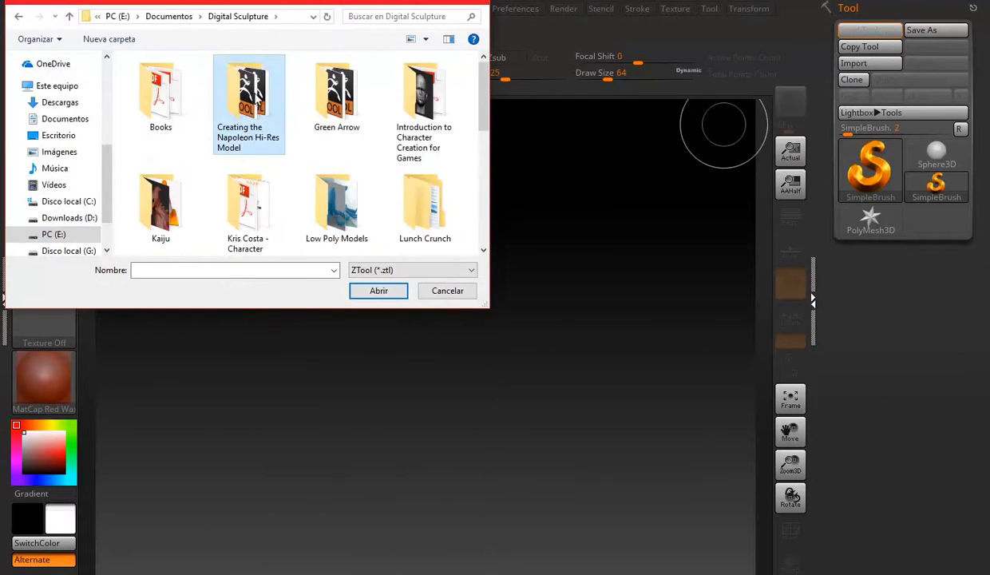
scroll(335, 88, down, 1)
click(173, 16)
scroll(248, 120, down, 3)
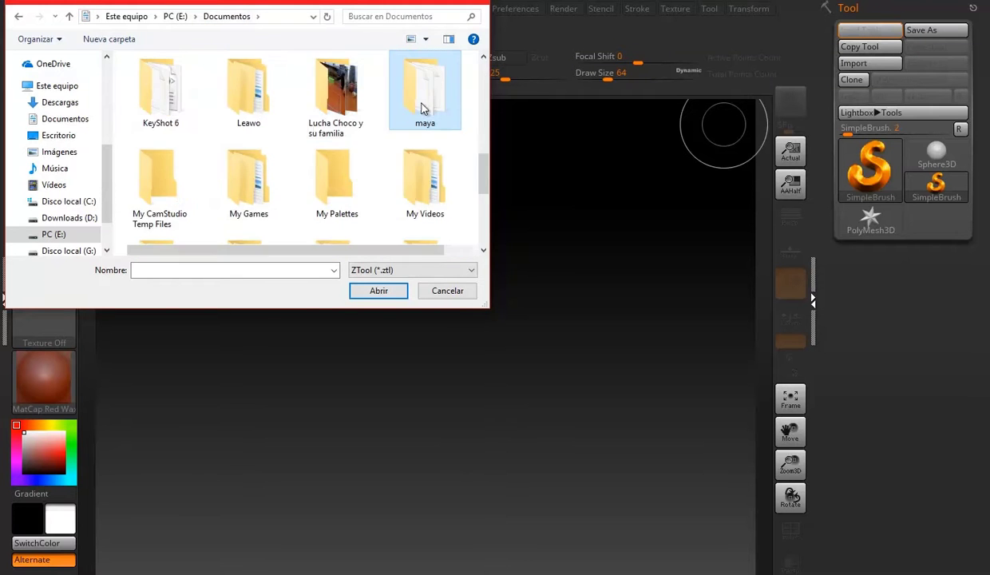
key(alt+Up)
double_click(203, 135)
double_click(213, 132)
scroll(214, 132, down, 3)
double_click(172, 142)
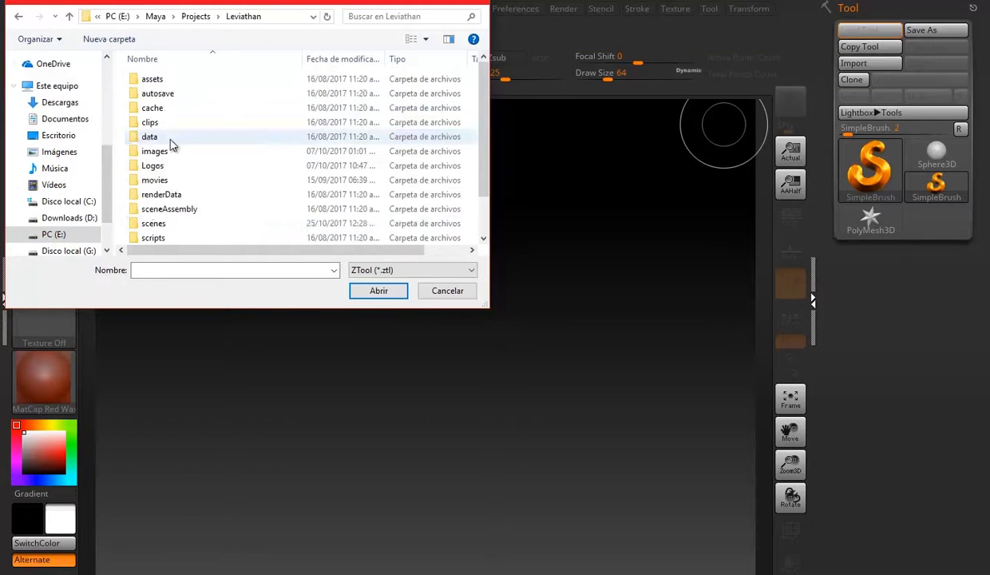
double_click(160, 222)
double_click(166, 94)
scroll(216, 183, down, 5)
click(230, 192)
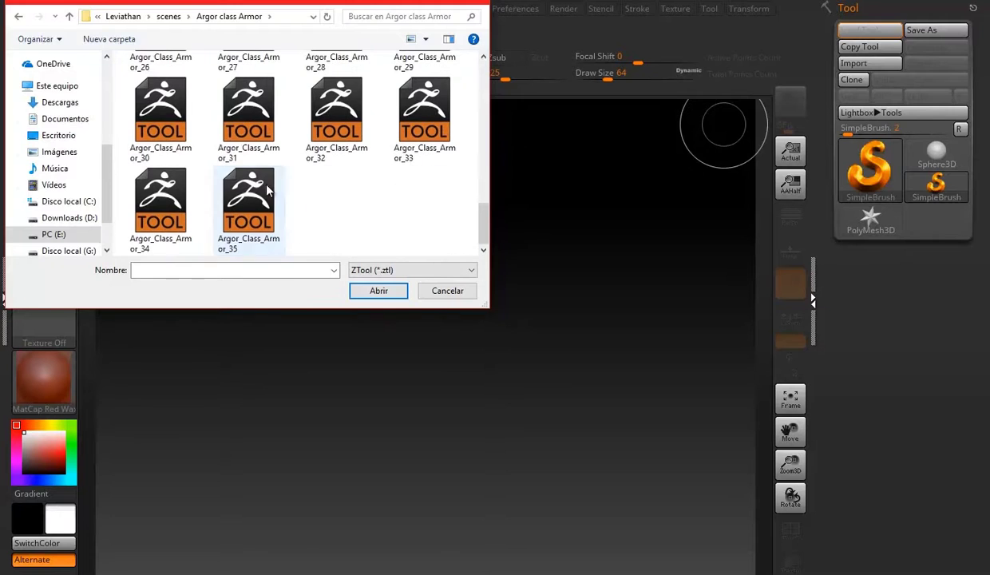
click(378, 290)
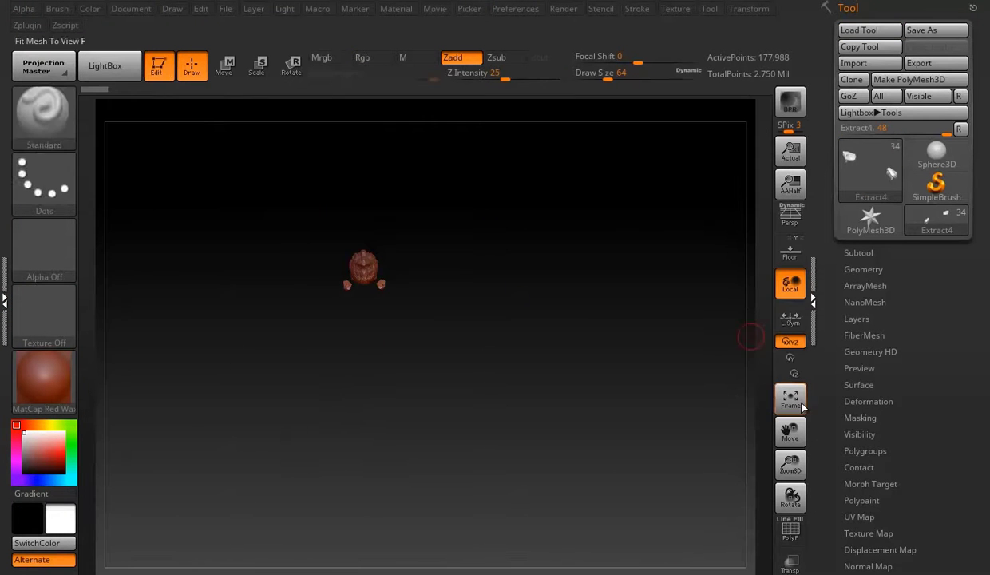
Step: Select the Argor_Class_Armor_35 full-body subtool and export it as an OBJ
click(790, 397)
drag(693, 342, 662, 354)
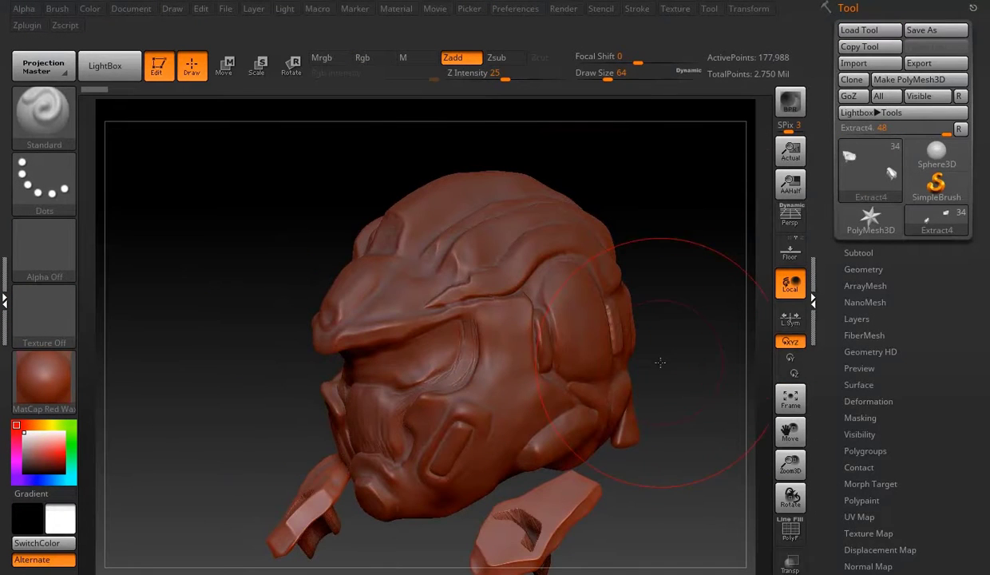
click(858, 252)
click(910, 276)
drag(639, 239, 665, 244)
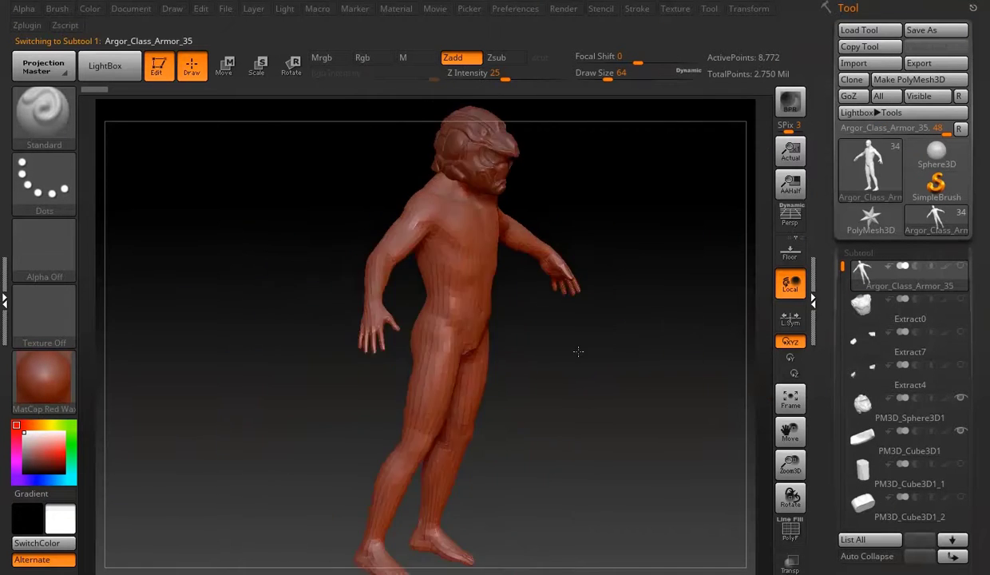
click(919, 62)
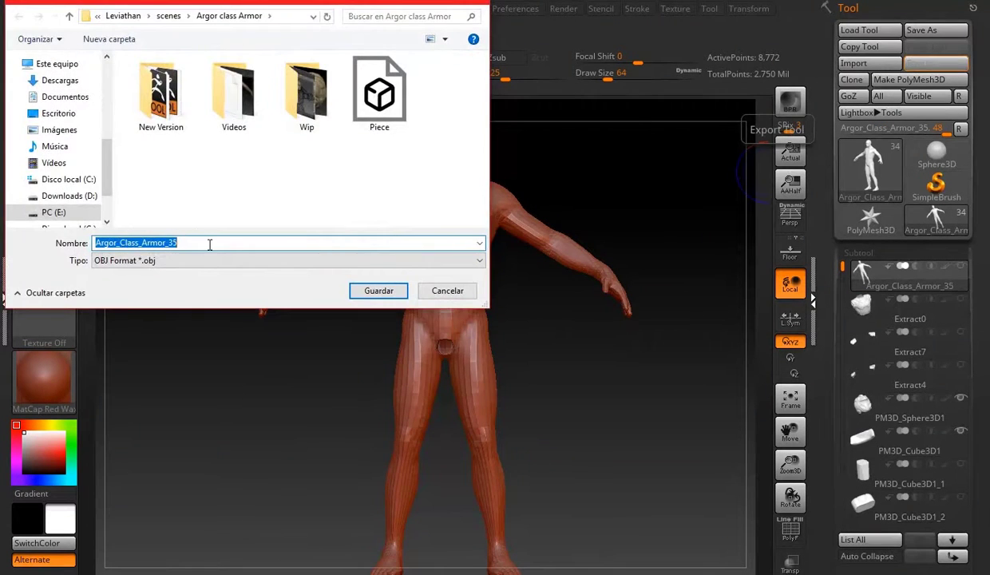
click(364, 291)
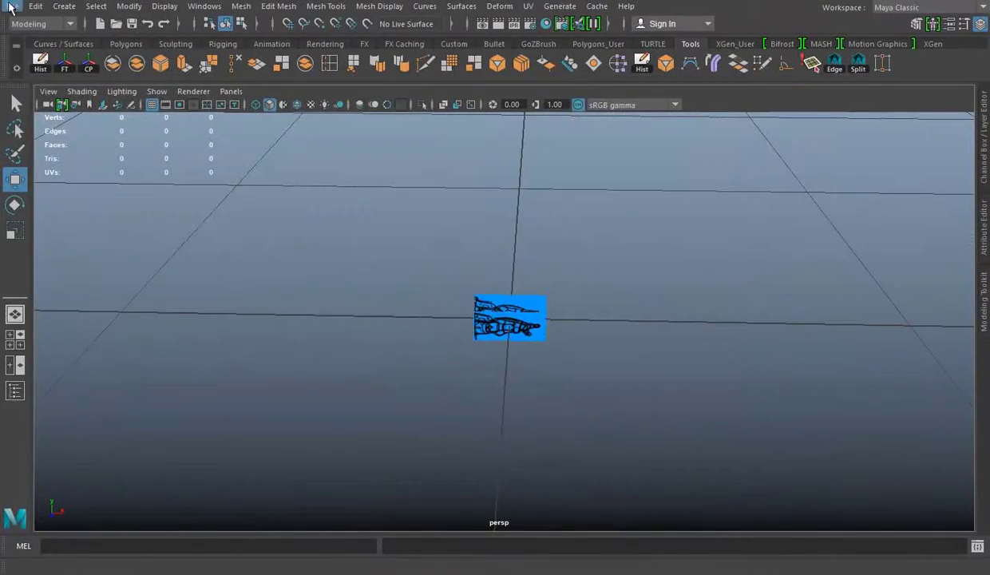
Step: Import Human.OBJ from the Argor class Armor folder
click(11, 8)
click(32, 160)
double_click(257, 168)
scroll(280, 393, down, 8)
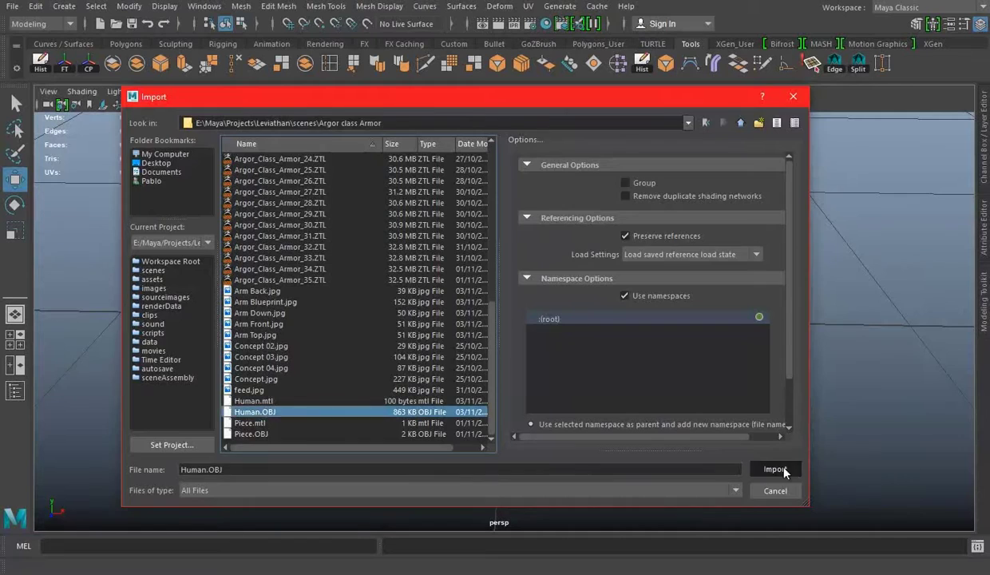
click(775, 469)
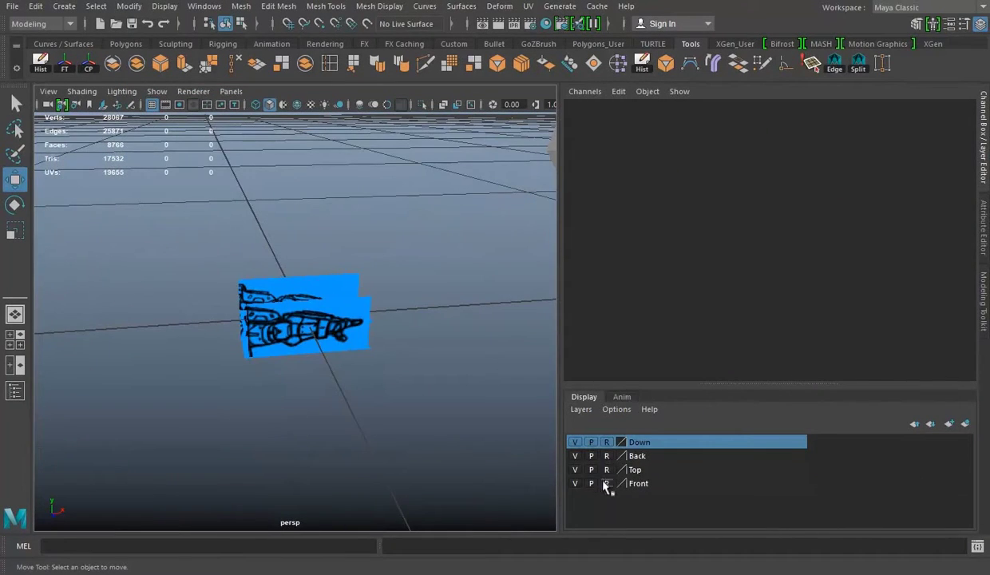
Step: Scale and reposition the image plane against the imported body
alt+drag(303, 320, 352, 312)
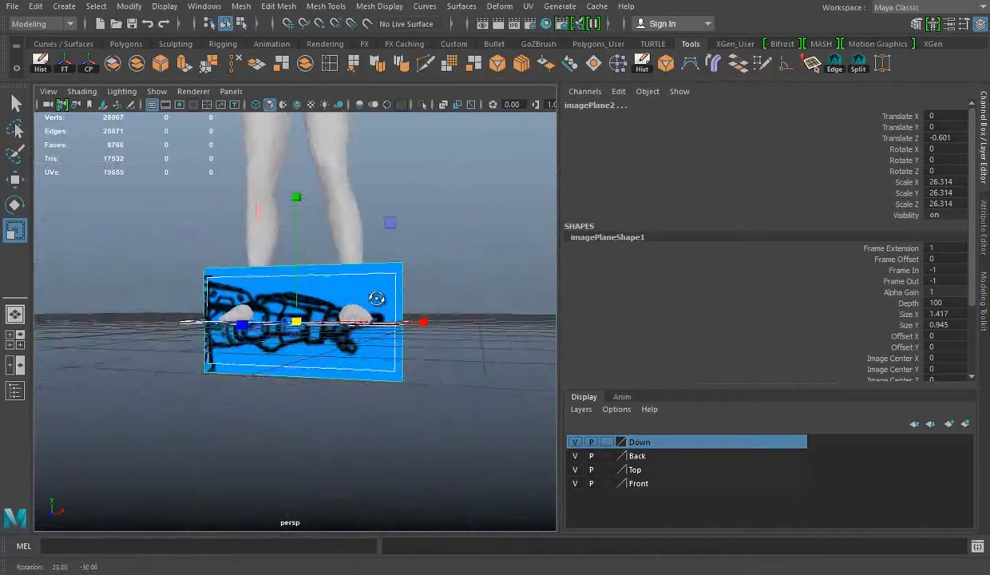
scroll(352, 311, down, 5)
drag(294, 420, 294, 426)
key(w)
alt+drag(263, 279, 443, 365)
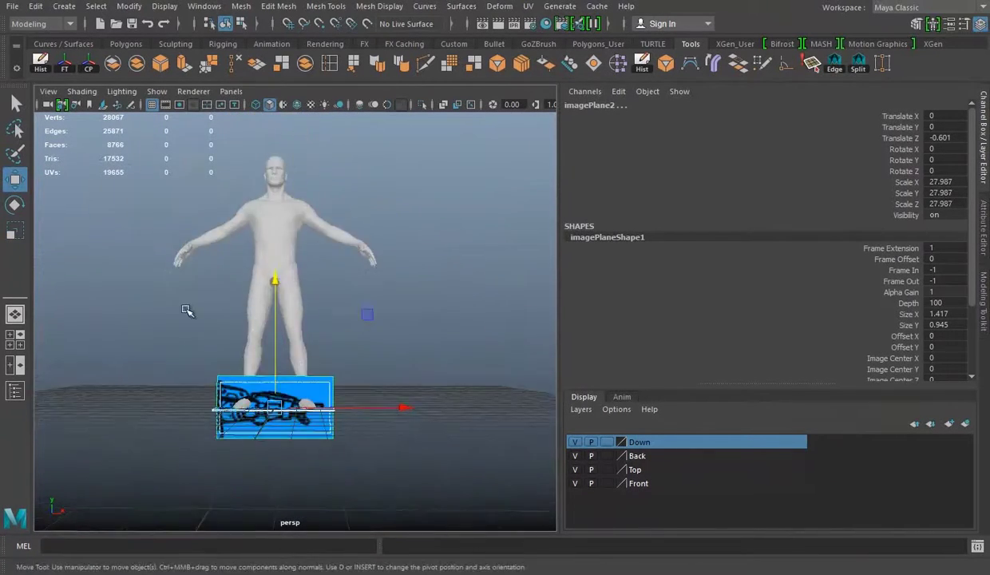
scroll(443, 366, up, 5)
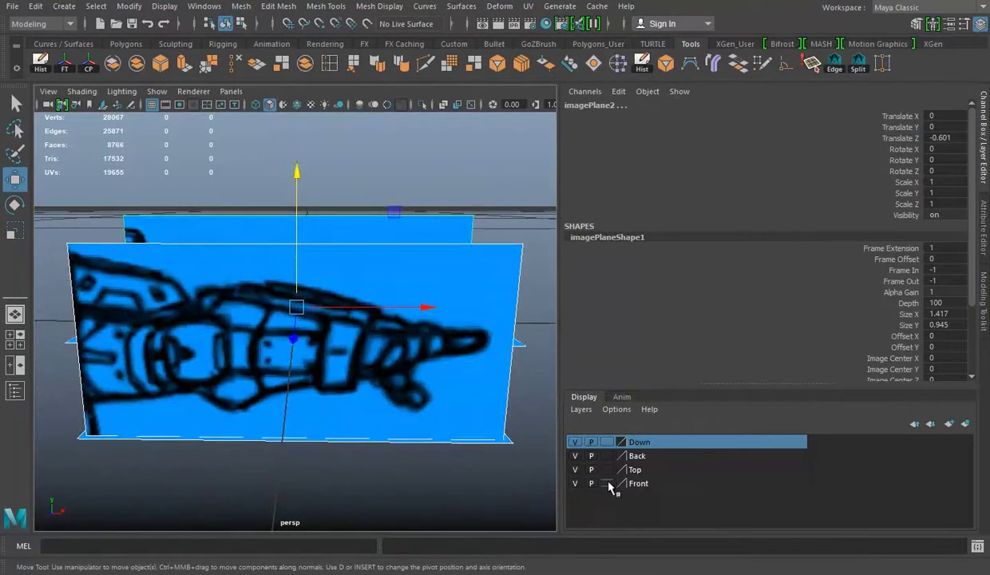
Step: Set the blueprint layers to reference, hide Down and Back, and make Top current
mouse_move(609, 487)
mouse_down()
mouse_move(607, 442)
mouse_move(611, 489)
mouse_up()
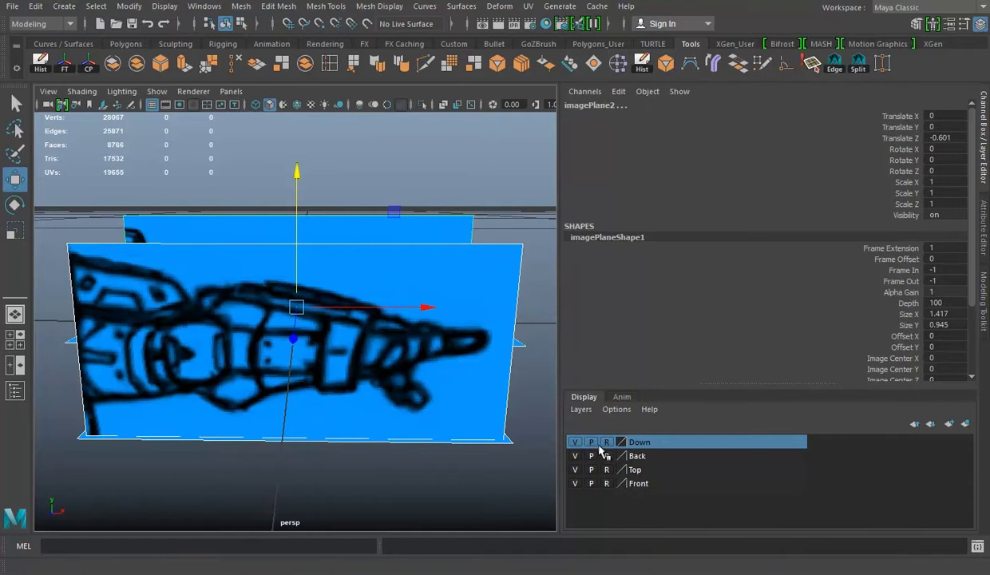
click(575, 441)
click(575, 455)
click(634, 469)
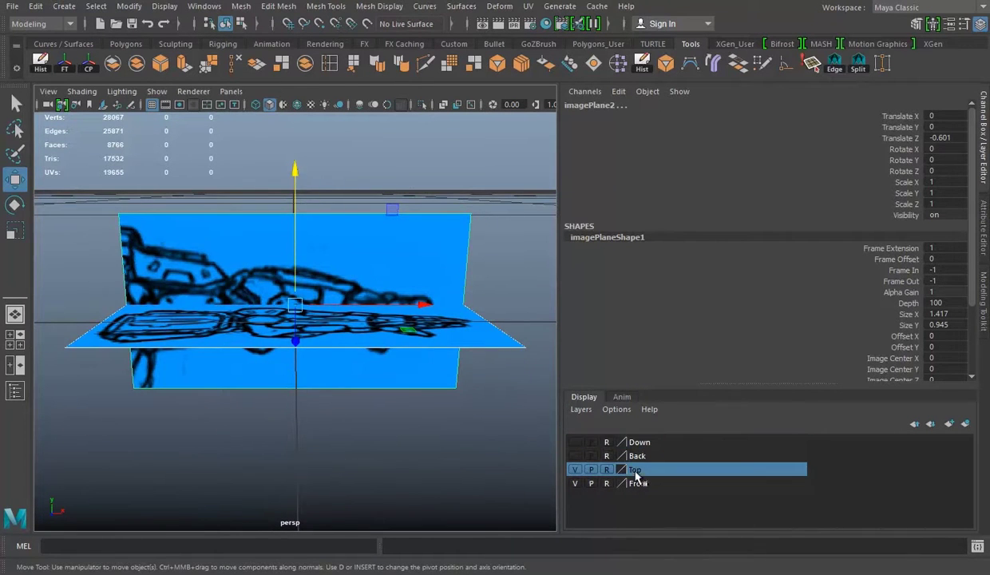
click(423, 352)
click(460, 344)
Step: Push the vertical blueprint plane to Translate Z -1.112, then switch to front view
mouse_move(447, 335)
alt+mouse_down()
mouse_move(287, 204)
mouse_move(310, 276)
mouse_move(288, 319)
alt+mouse_up()
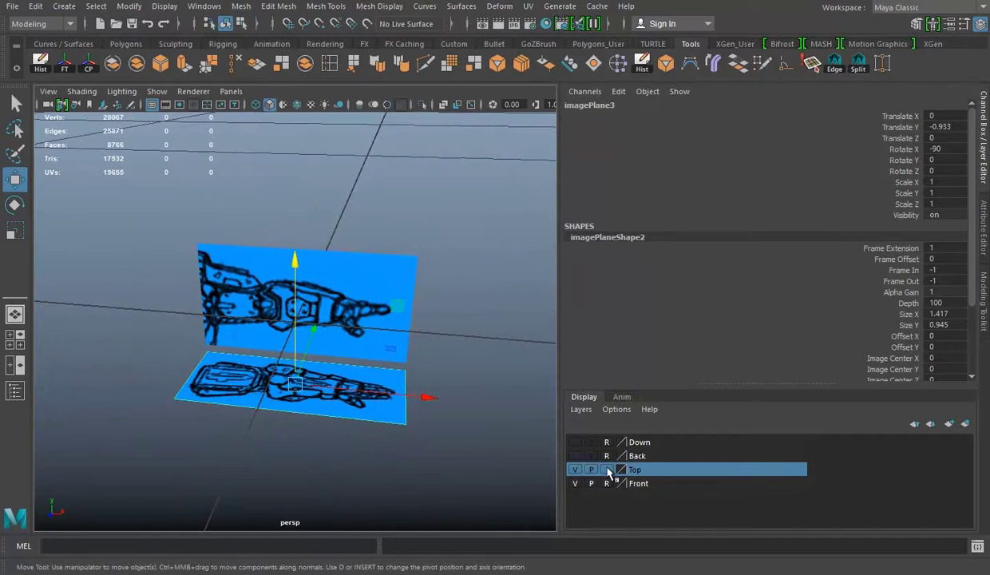
mouse_move(351, 265)
alt+mouse_down()
mouse_move(381, 304)
mouse_move(281, 321)
alt+mouse_up()
click(360, 331)
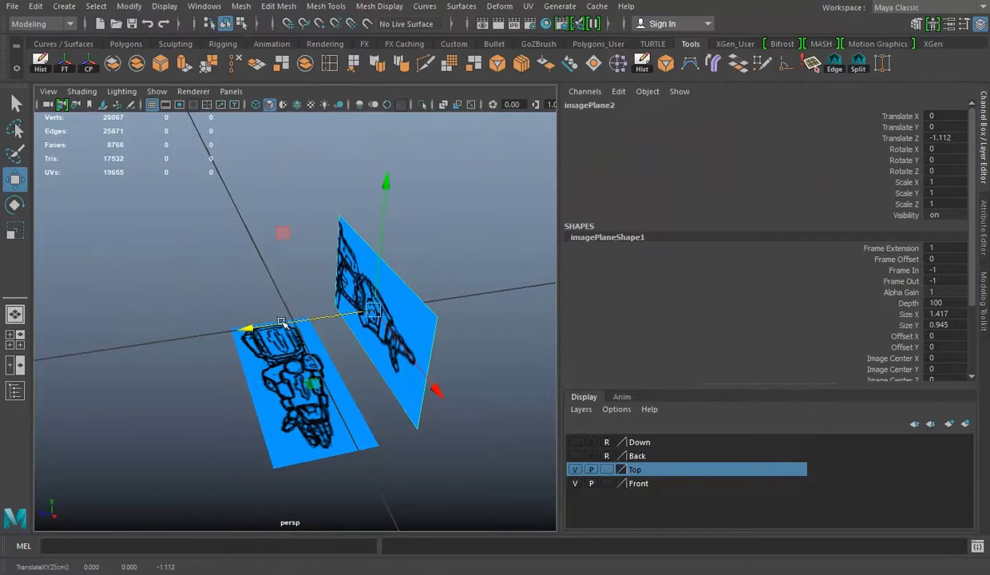
click(282, 336)
scroll(283, 365, up, 5)
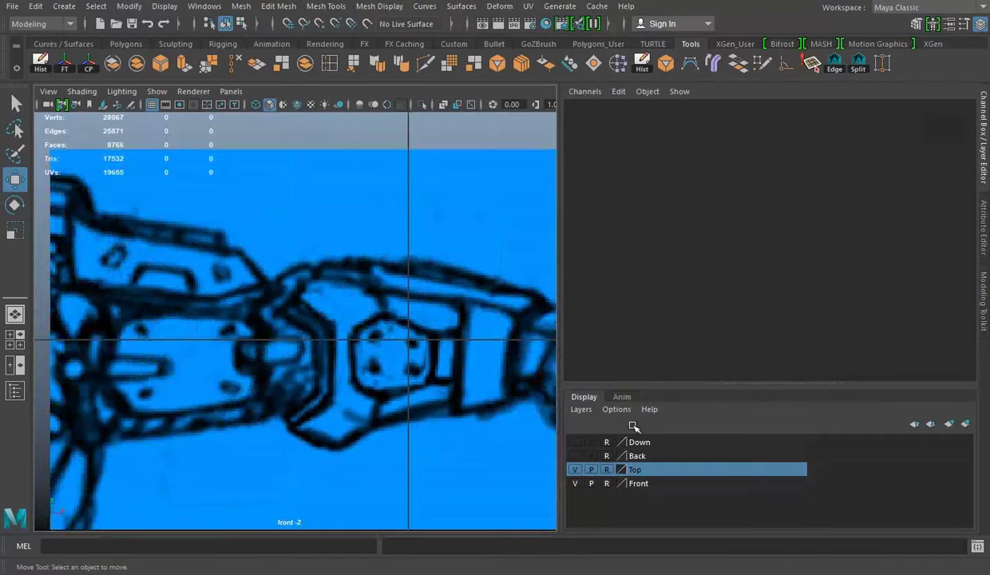
Step: Create a see-through polygon cube and stretch it along X over the wrist panel
click(126, 44)
click(63, 63)
click(82, 91)
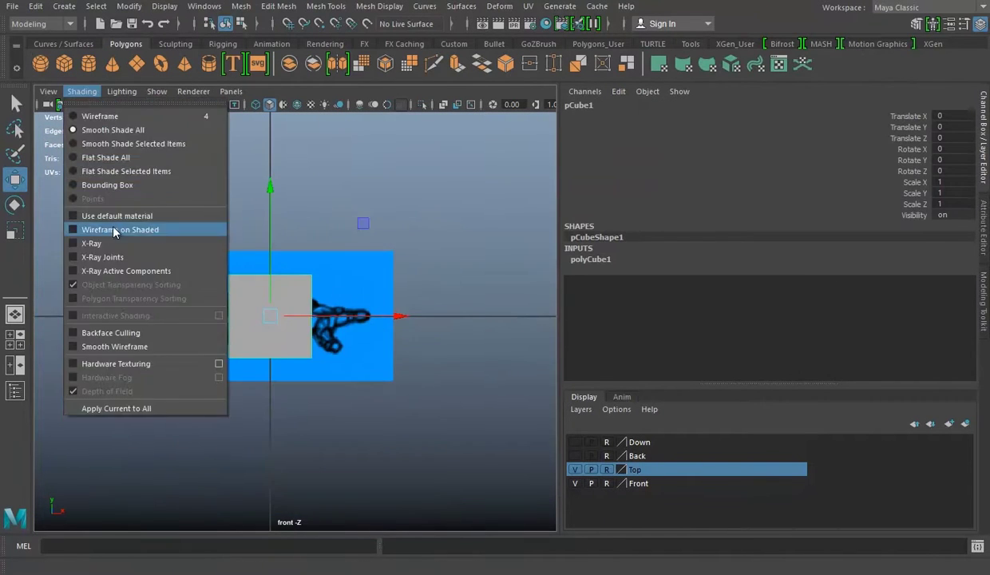
click(111, 245)
scroll(224, 306, up, 5)
key(e)
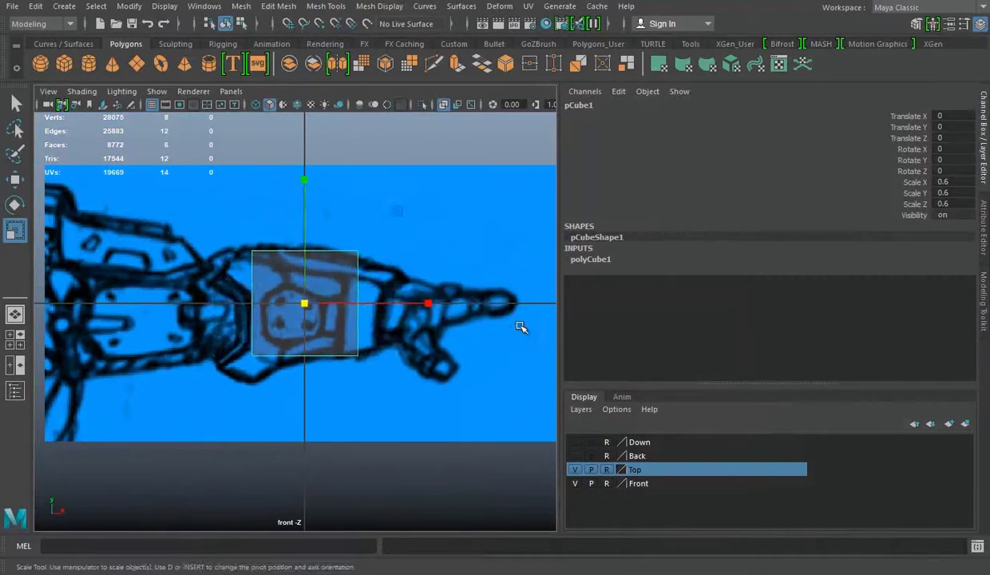
drag(519, 315, 513, 309)
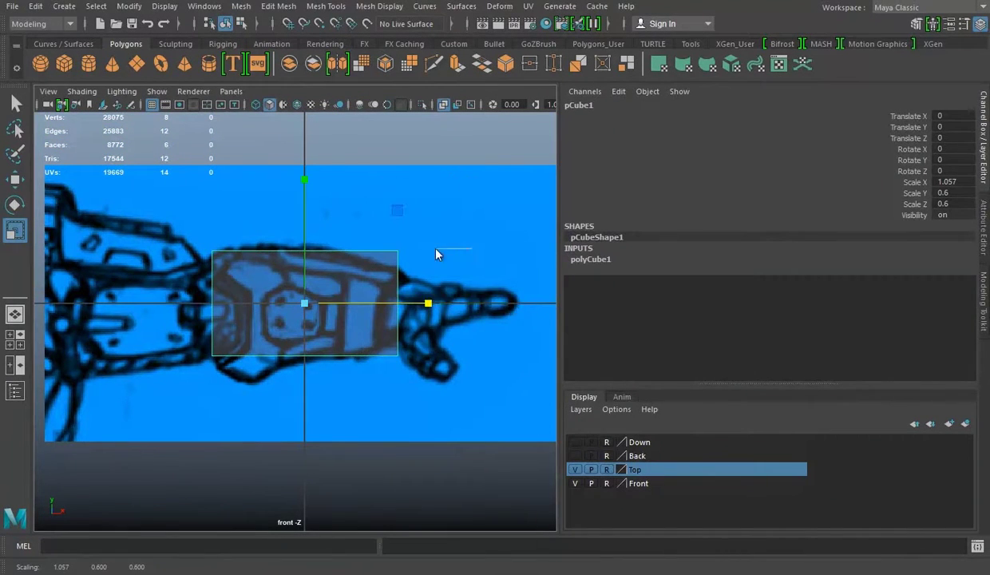
Step: Lower the cube's top-right vertex to slant its top edge
key(F9)
click(397, 252)
key(w)
drag(397, 240, 401, 252)
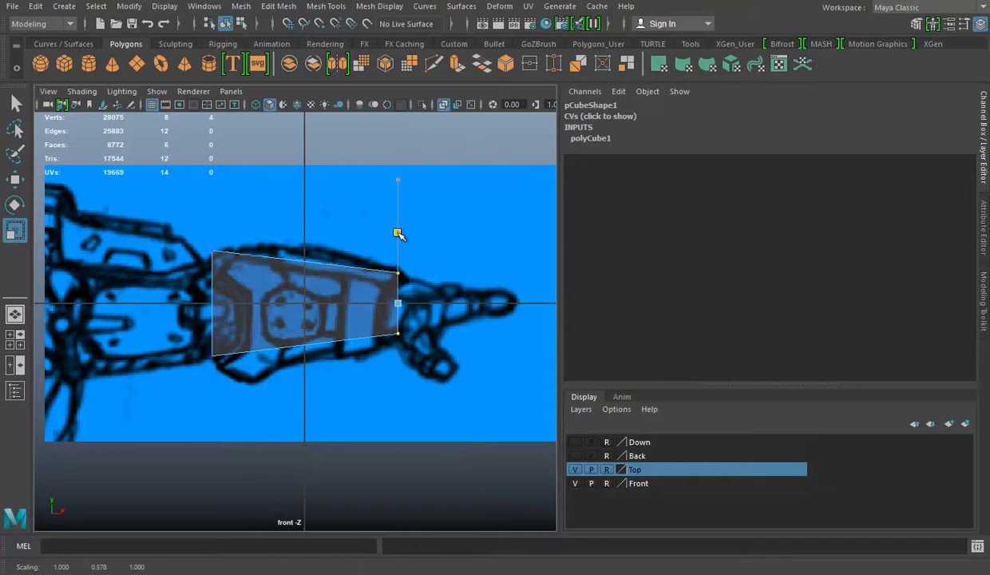
Step: Insert an edge loop across the cube
click(689, 44)
click(319, 64)
click(265, 257)
key(e)
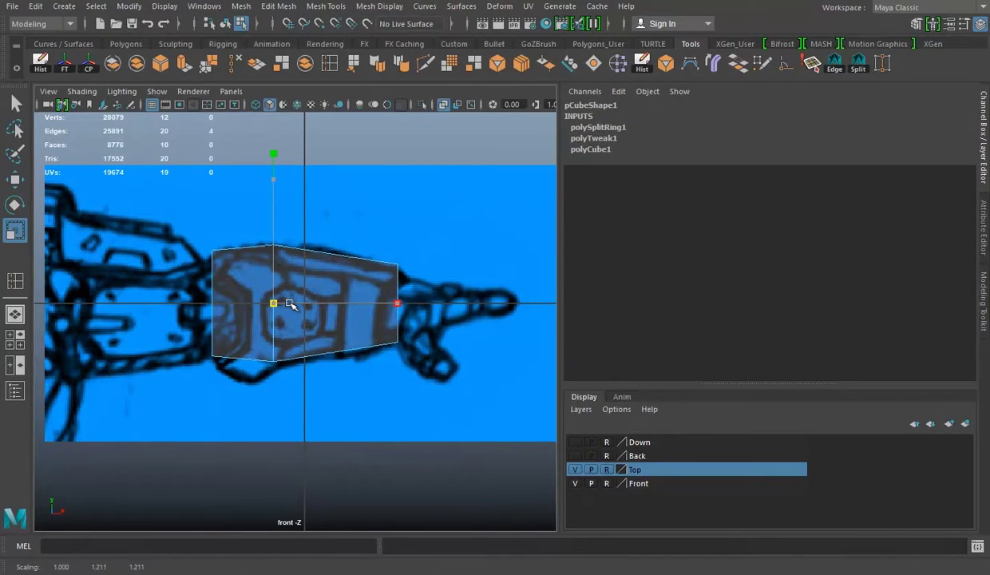
drag(292, 305, 331, 193)
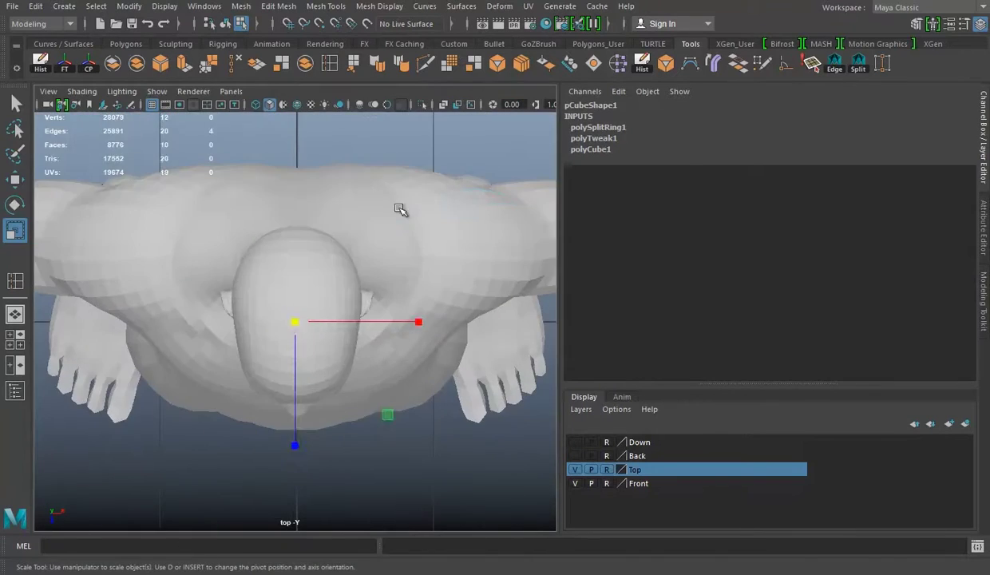
scroll(359, 264, down, 2)
Step: Combine the Human:Group2 body groups into one mesh and hide it on new layer1
click(327, 316)
click(15, 391)
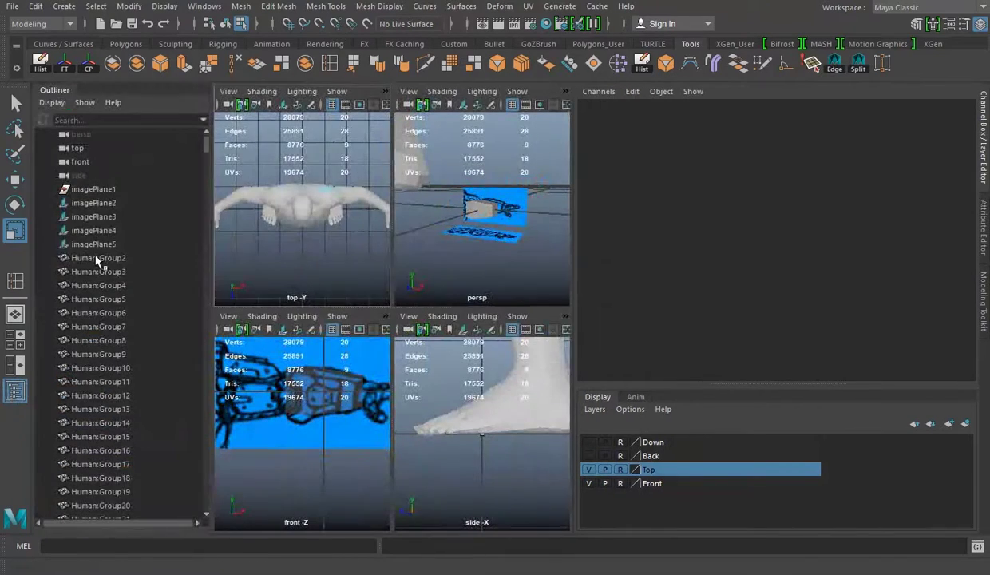
click(97, 261)
shift+click(144, 464)
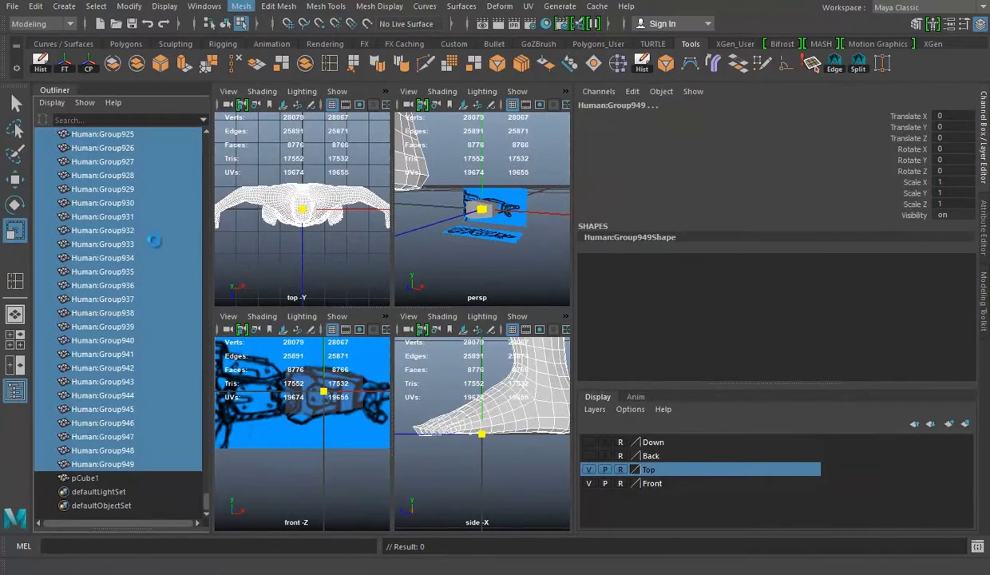
click(65, 66)
click(964, 424)
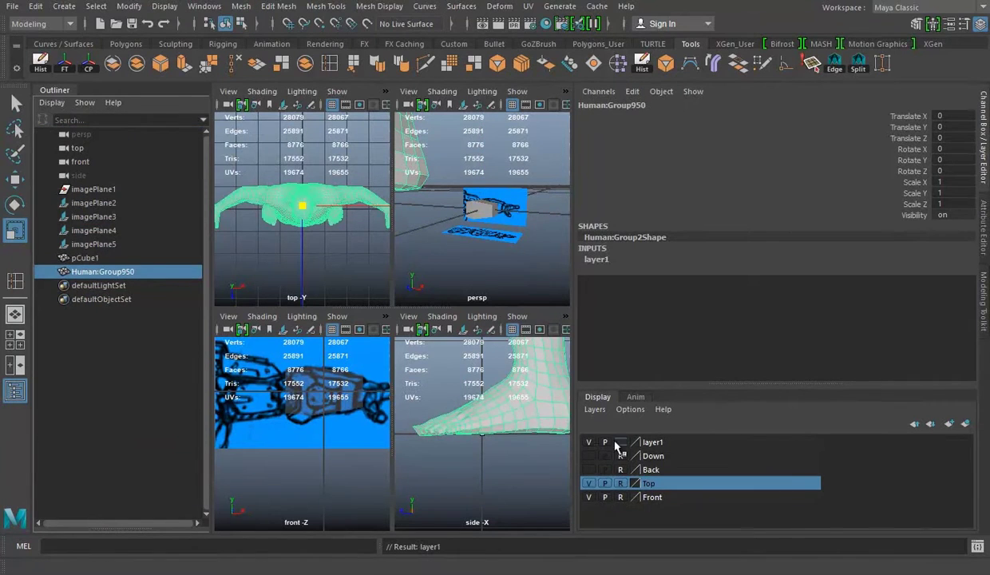
click(589, 441)
Step: Reselect the forearm cube with the front view enlarged
click(322, 456)
key(space)
click(403, 240)
Step: Frame the cube in the top view with X-Ray shading enabled
key(space)
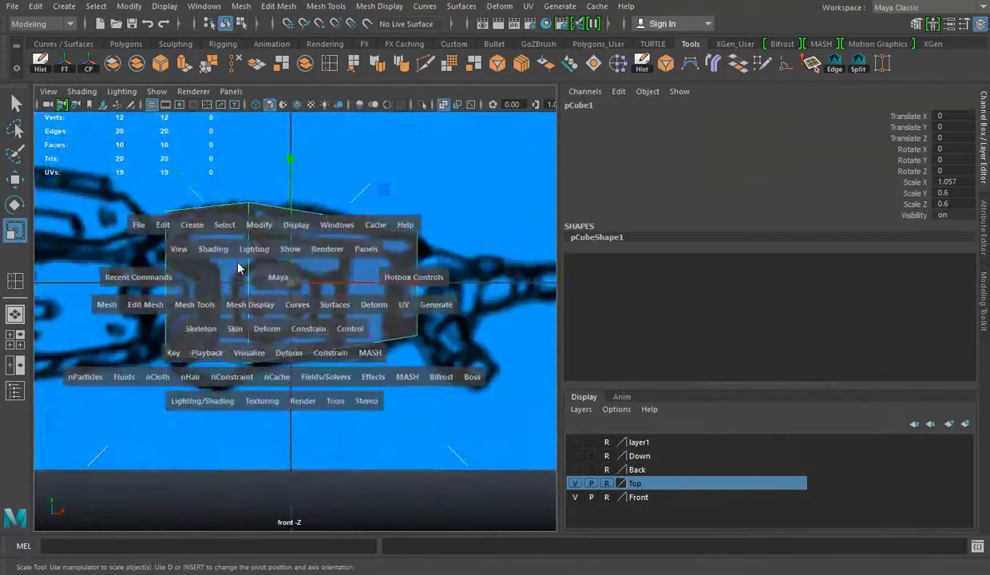
drag(287, 272, 288, 207)
key(f)
click(82, 91)
click(91, 243)
alt+middle_drag(394, 291, 364, 286)
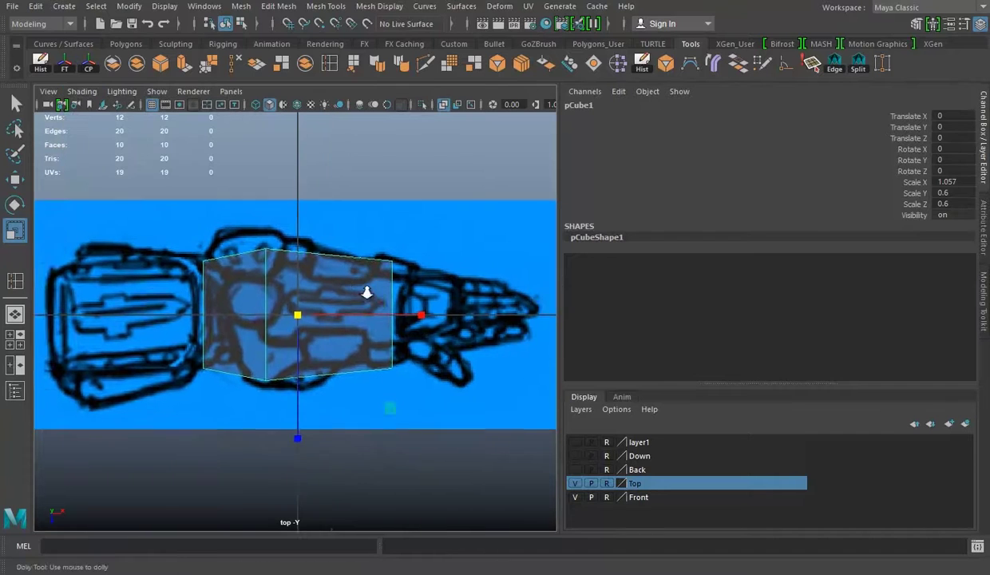
Step: Rotate the cube's right-side vertices to match the blueprint outline
right_drag(391, 232, 435, 400)
drag(435, 401, 375, 240)
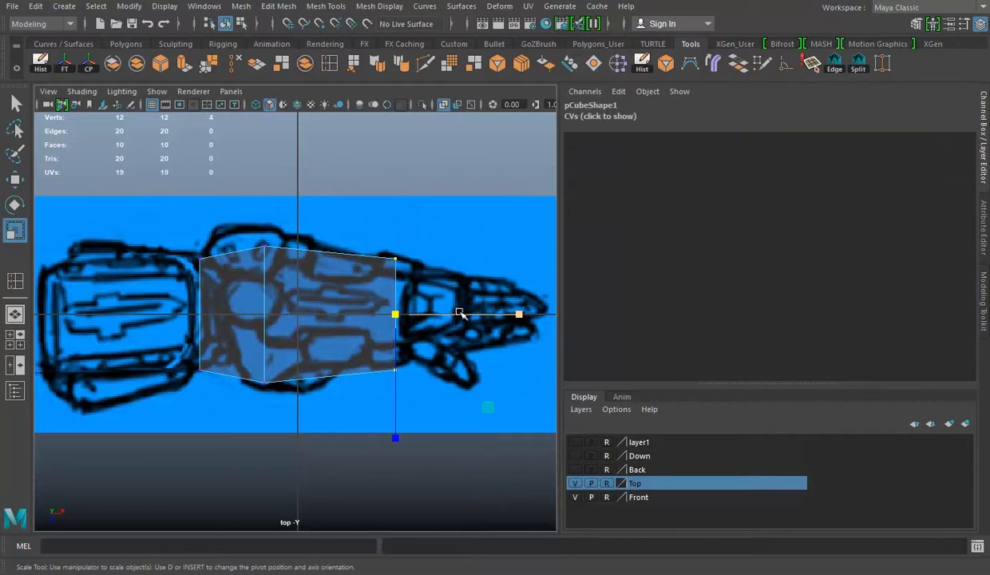
key(e)
mouse_move(479, 193)
mouse_down()
mouse_move(493, 203)
mouse_move(479, 194)
mouse_up()
key(w)
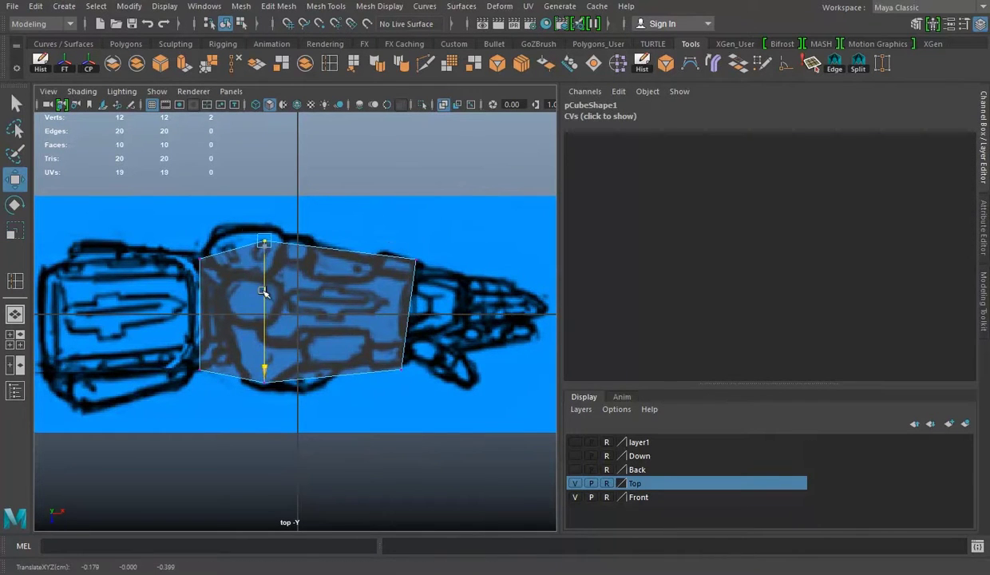
key(space)
key(space)
key(space)
key(space)
key(space)
key(space)
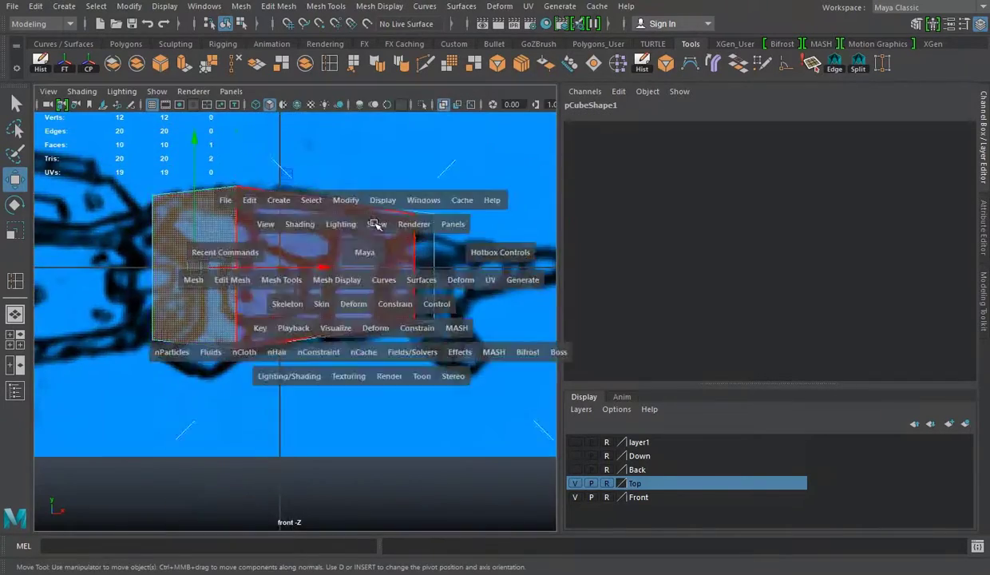
drag(380, 240, 409, 293)
key(space)
key(space)
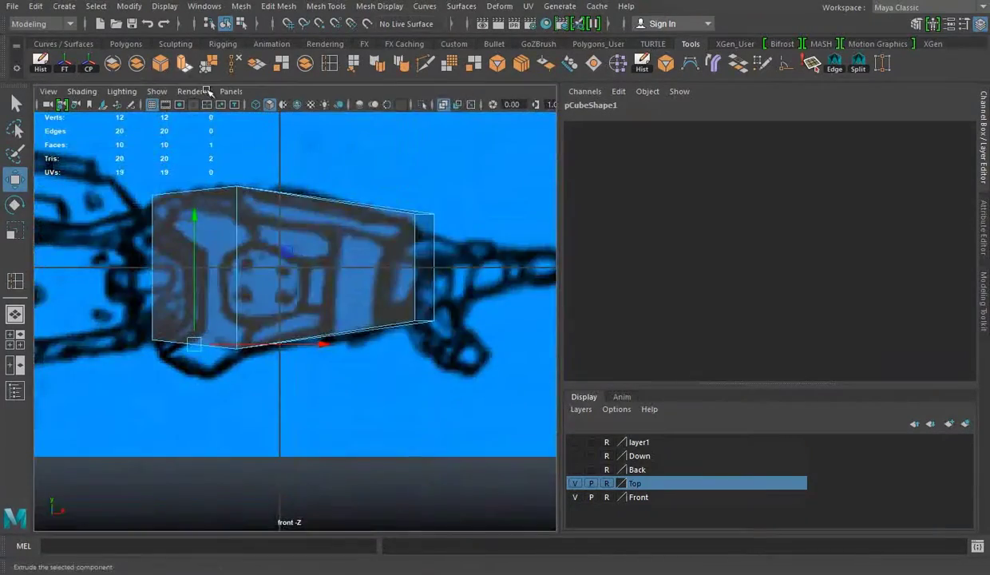
Step: Extrude the bottom face and pull its vertices down into a point
key(ctrl+e)
right_drag(267, 192, 178, 187)
drag(194, 369, 208, 386)
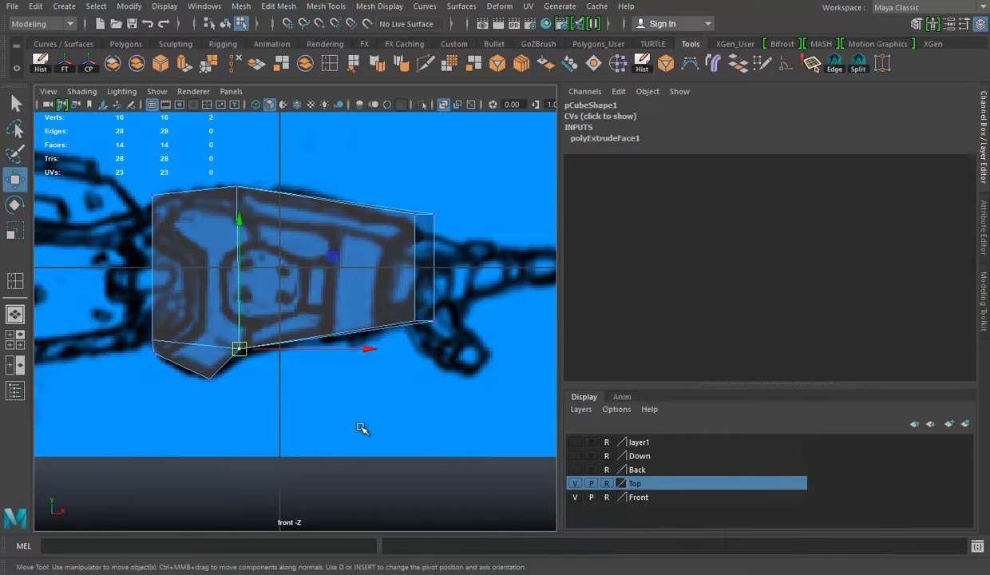
alt+middle_drag(242, 283, 305, 294)
Step: Inspect the extruded cube's shape from the top and perspective views
key(space)
key(space)
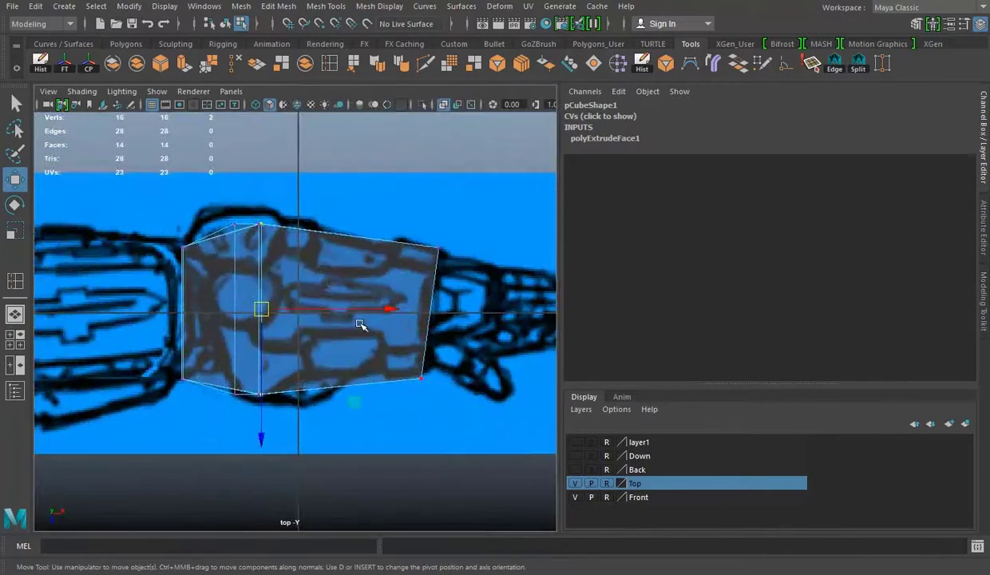
scroll(360, 324, up, 3)
scroll(327, 323, up, 3)
scroll(329, 320, down, 3)
key(space)
key(space)
key(space)
key(space)
scroll(247, 294, up, 3)
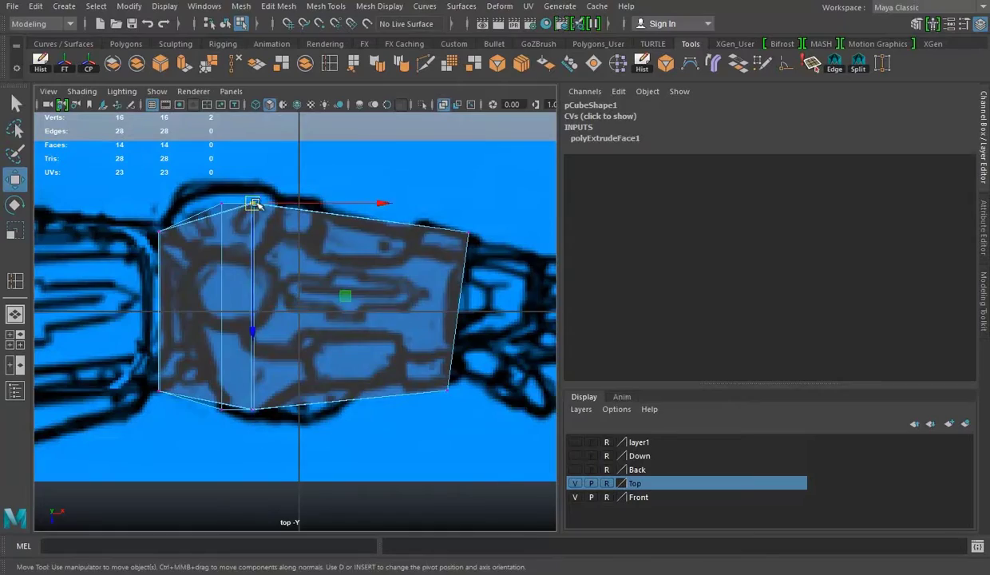
key(space)
key(space)
mouse_move(357, 233)
alt+mouse_down()
mouse_move(444, 376)
mouse_move(500, 346)
mouse_move(471, 336)
mouse_move(280, 460)
mouse_move(407, 304)
alt+mouse_up()
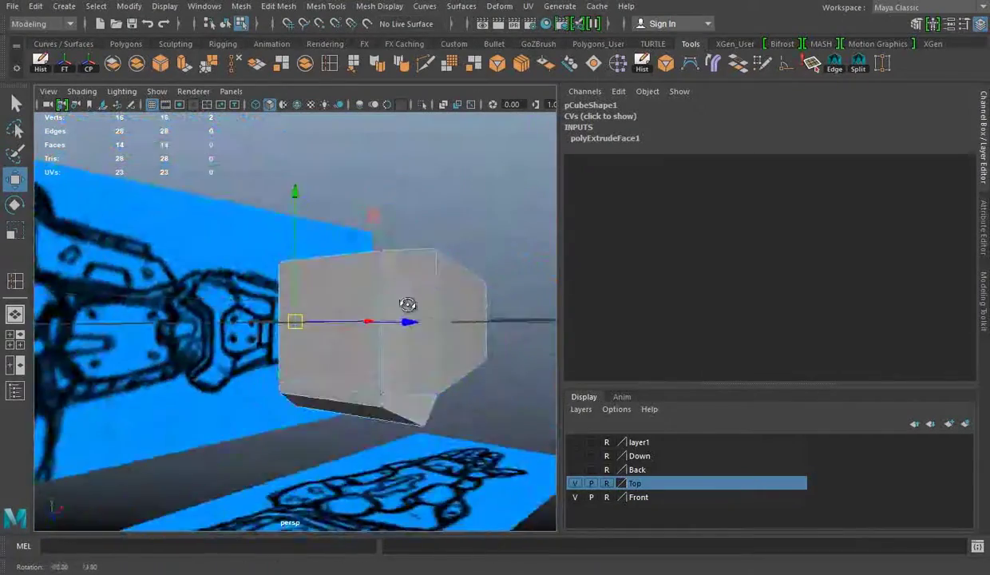
key(space)
Step: Slide the selected vertex right to follow the forearm outline
key(space)
drag(221, 201, 285, 201)
key(space)
drag(191, 146, 216, 152)
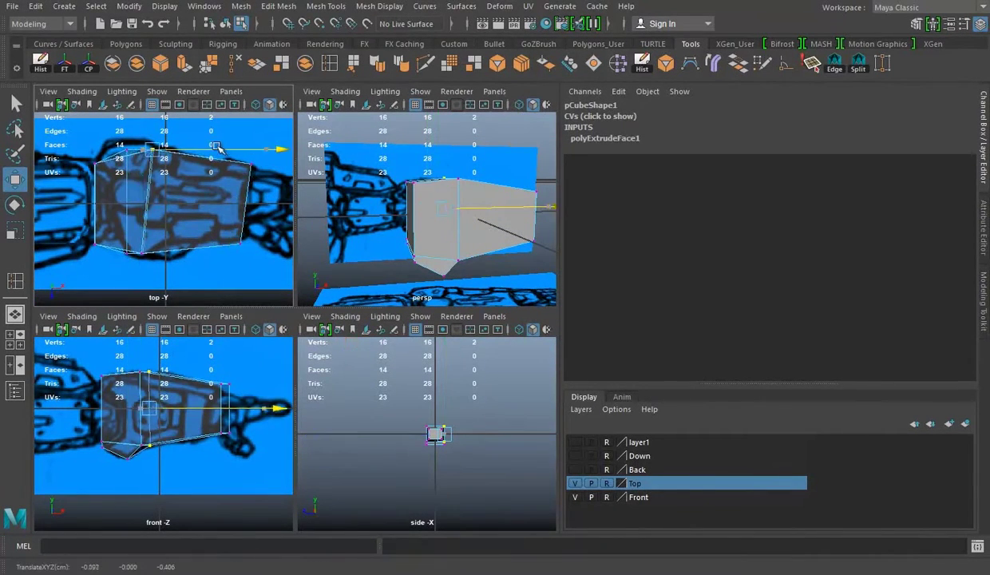
Step: Add an edge loop near the cube's left end and select its lower-left vertex
key(space)
key(space)
key(space)
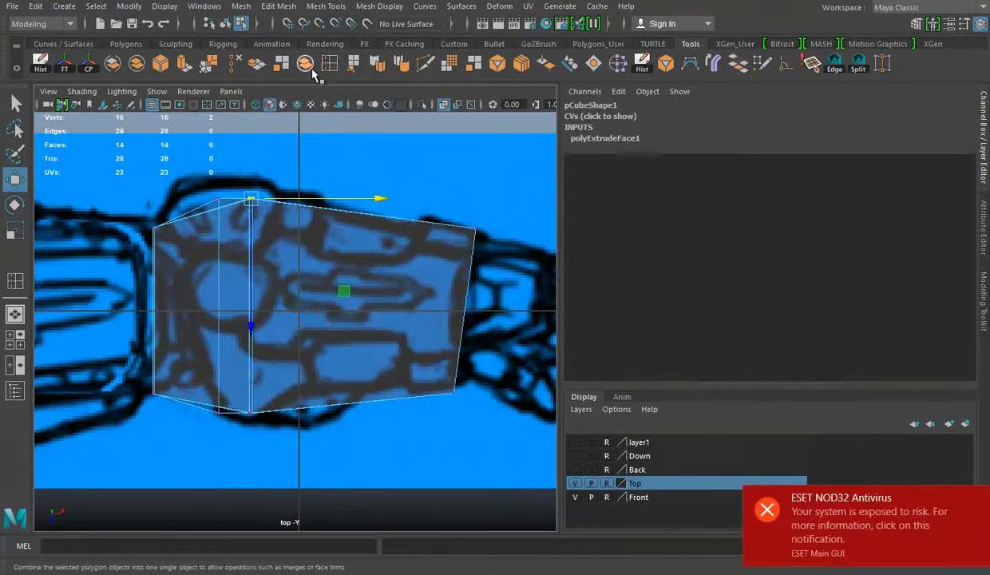
click(305, 63)
click(192, 402)
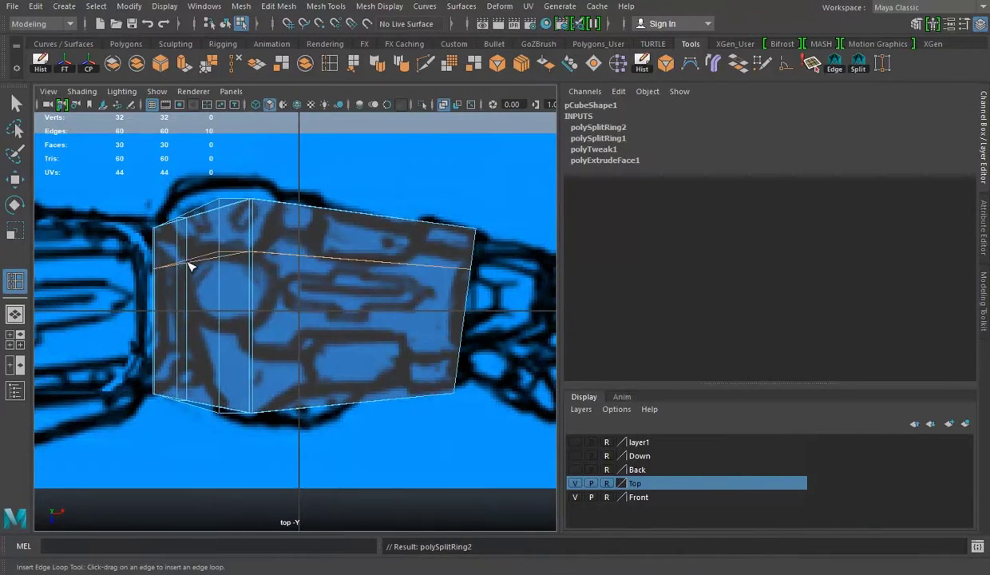
key(e)
key(w)
right_drag(265, 220, 239, 193)
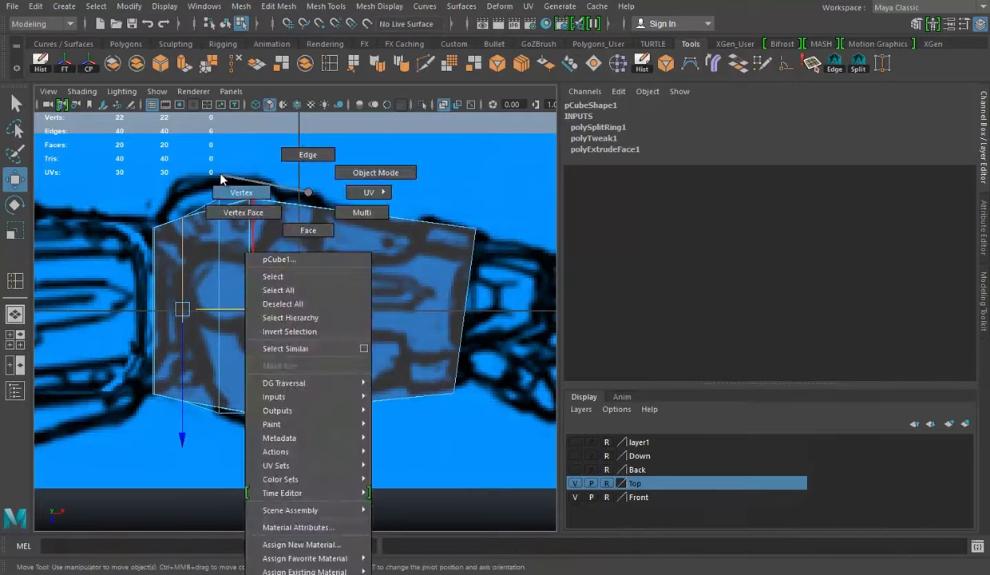
click(182, 399)
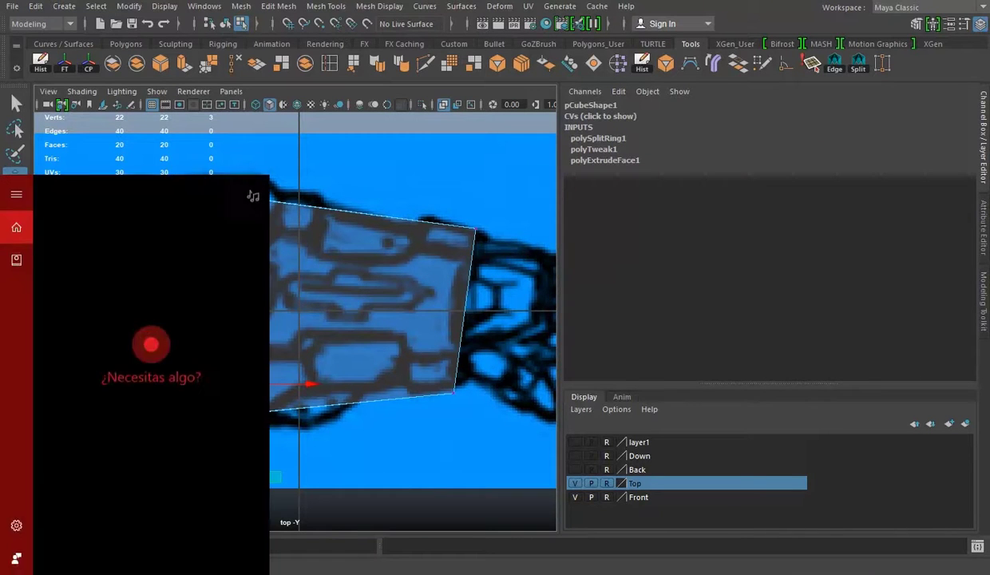
mouse_move(347, 289)
alt+middle_down()
mouse_move(357, 264)
mouse_move(238, 281)
alt+middle_up()
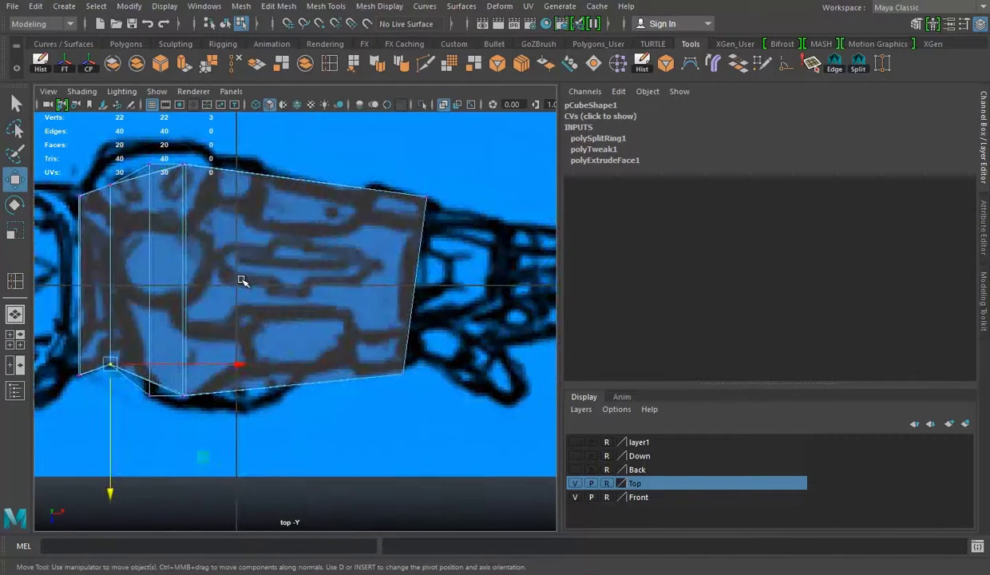
Step: Insert two more edge loops along the cube, one near the bottom
key(space)
key(space)
scroll(355, 276, down, 5)
scroll(354, 276, up, 3)
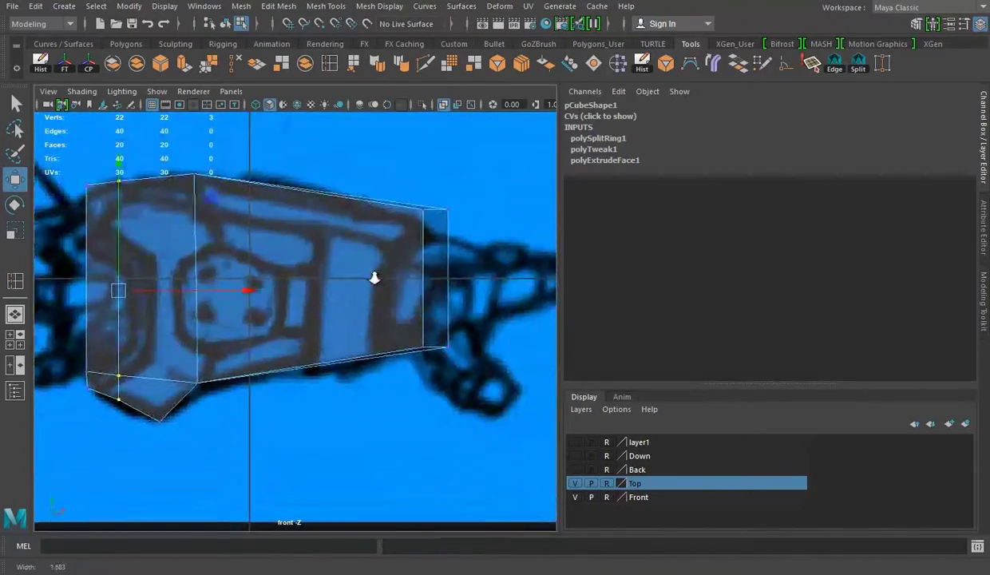
mouse_move(261, 287)
alt+mouse_down()
mouse_move(287, 290)
mouse_move(312, 240)
mouse_move(404, 319)
mouse_move(377, 248)
mouse_move(469, 308)
mouse_move(431, 263)
mouse_move(387, 138)
mouse_move(349, 211)
mouse_move(585, 176)
mouse_move(610, 221)
mouse_move(425, 240)
mouse_move(660, 250)
alt+mouse_up()
click(312, 239)
click(378, 247)
key(r)
click(327, 64)
click(416, 272)
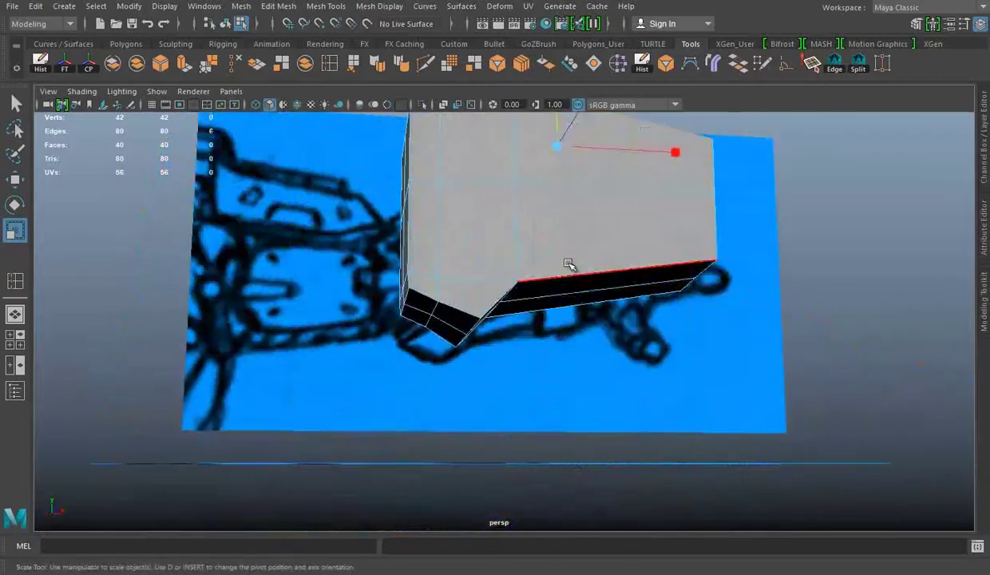
Step: Pick a single corner vertex of the forearm block for moving
shift+click(659, 250)
mouse_move(588, 327)
alt+mouse_down()
mouse_move(534, 294)
mouse_move(444, 292)
mouse_move(608, 237)
mouse_move(501, 164)
mouse_move(486, 214)
alt+mouse_up()
shift+click(608, 236)
click(633, 274)
mouse_move(632, 274)
alt+mouse_down()
mouse_move(402, 294)
mouse_move(467, 379)
mouse_move(583, 357)
mouse_move(427, 359)
alt+mouse_up()
click(583, 358)
key(w)
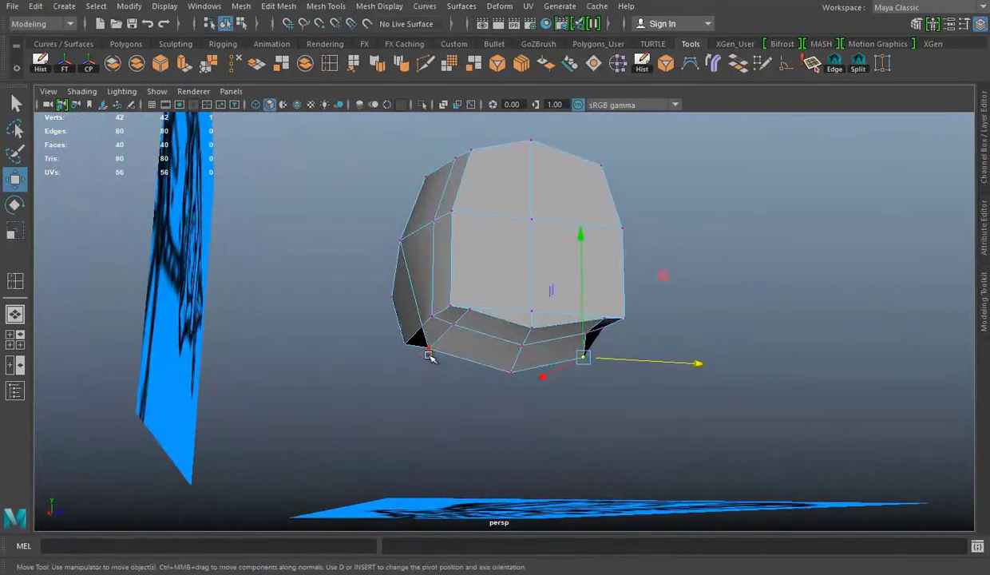
Step: Check the forearm block in the front and top views
alt+drag(580, 349, 698, 227)
key(space)
drag(486, 307, 364, 347)
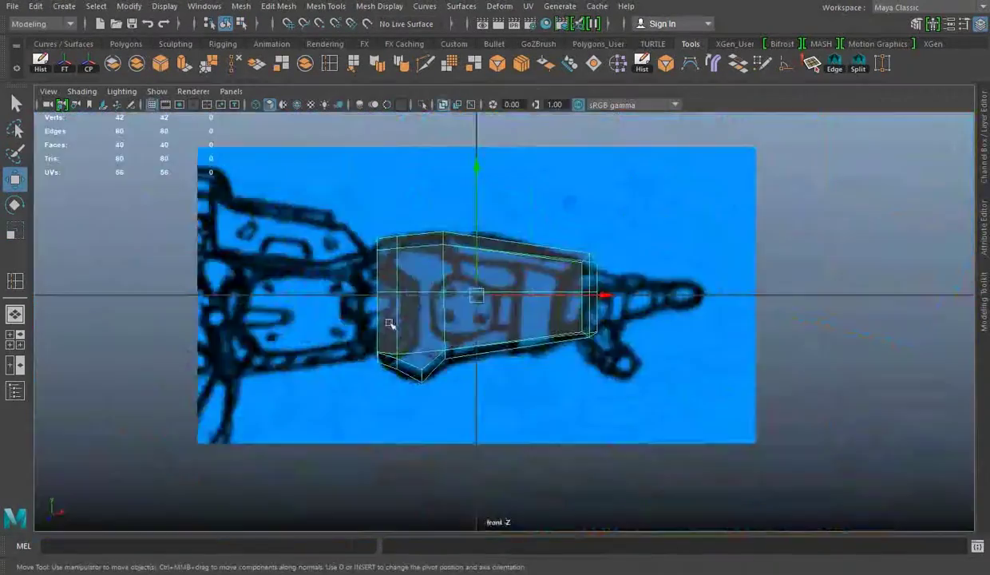
scroll(393, 319, up, 1)
scroll(479, 285, up, 1)
scroll(644, 395, down, 1)
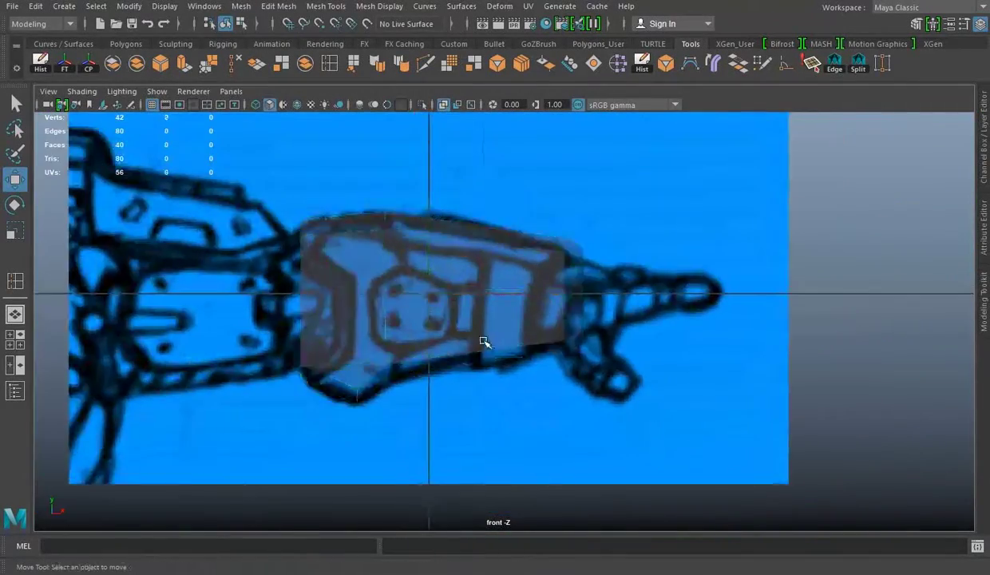
scroll(306, 347, down, 3)
key(space)
key(space)
scroll(497, 283, down, 2)
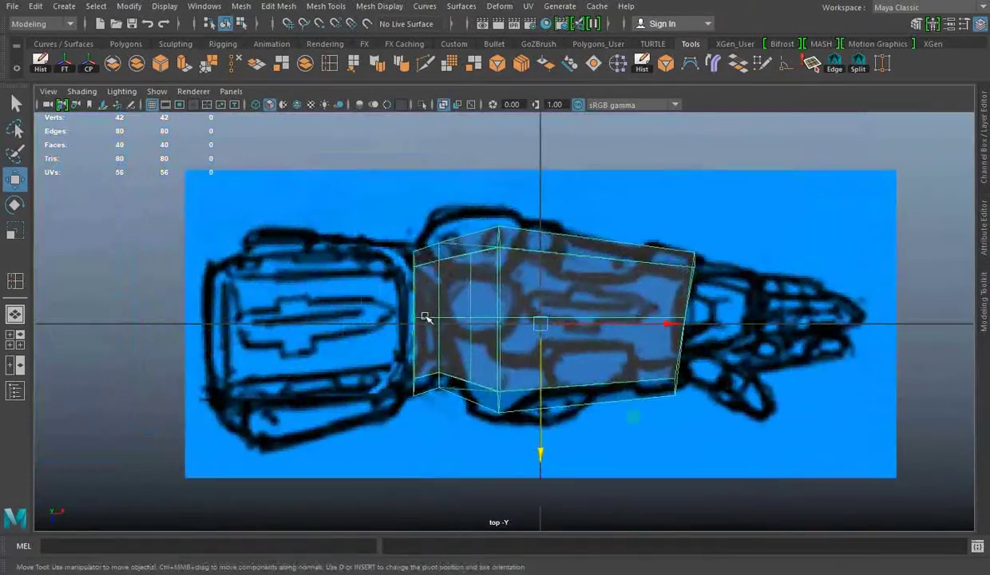
scroll(683, 419, down, 1)
Step: Create a second polygon cube and move it left over the rear arm section
click(683, 419)
click(126, 43)
click(63, 63)
mouse_move(692, 299)
mouse_down()
mouse_move(475, 289)
mouse_move(490, 296)
mouse_up()
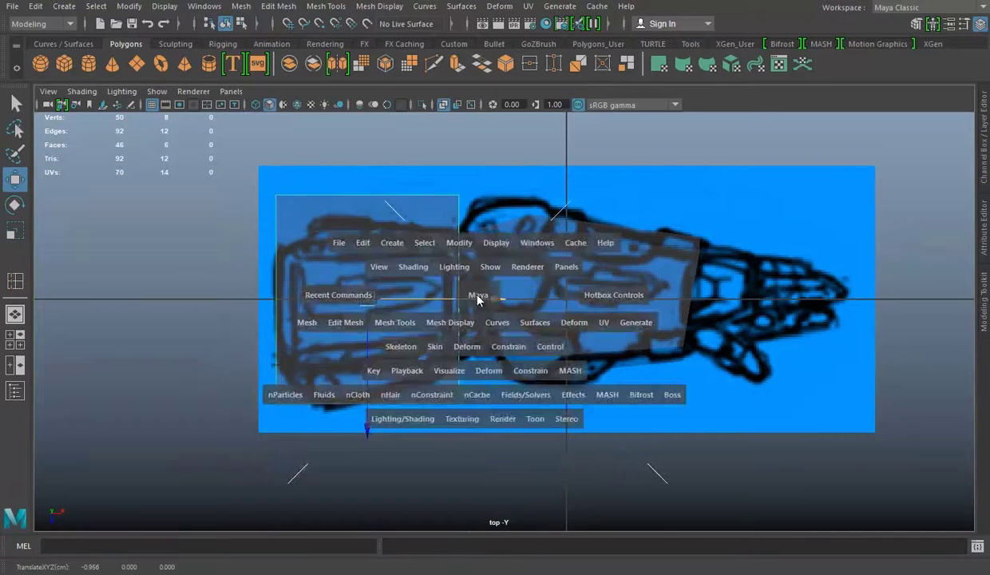
Step: Move the new cube to the arm's height and shrink its depth to fit the arm outline
key(space)
key(space)
key(r)
key(w)
alt+middle_drag(317, 210, 353, 221)
scroll(354, 221, up, 2)
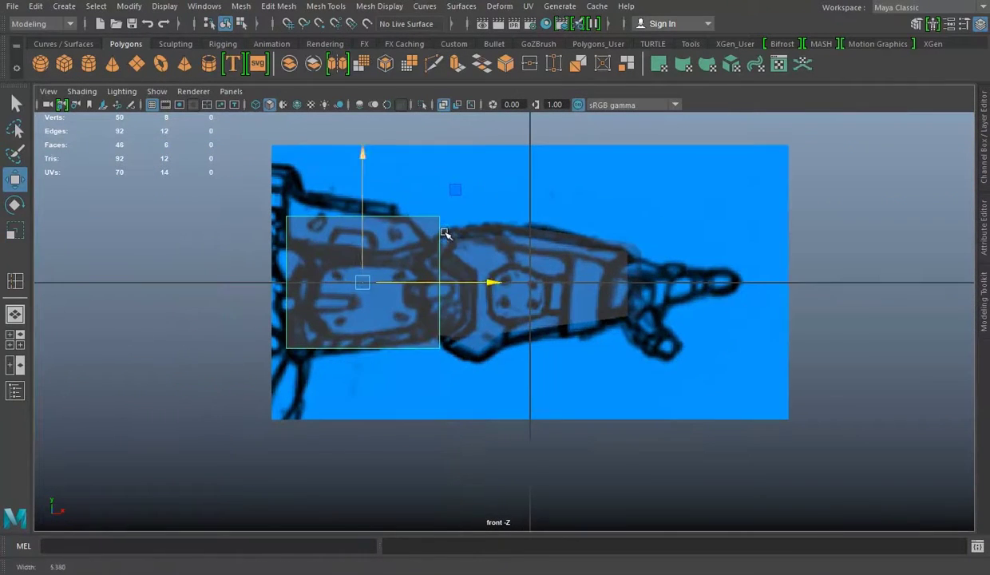
drag(364, 181, 365, 210)
drag(488, 300, 478, 301)
key(space)
key(space)
drag(358, 415, 365, 386)
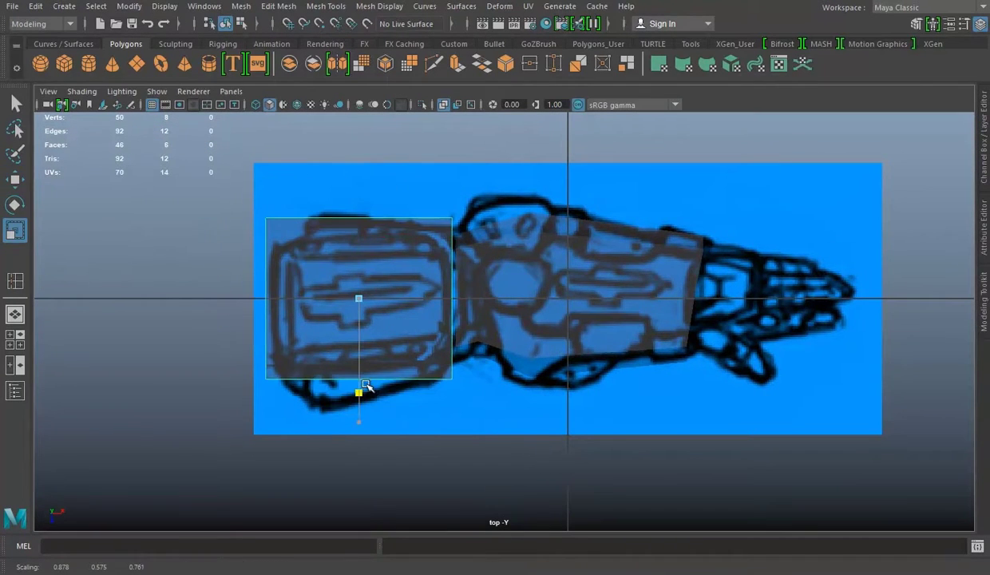
Step: Try inserting an edge loop across the wrist box, then undo it
click(690, 43)
click(336, 382)
right_drag(420, 192, 316, 177)
click(333, 379)
key(w)
drag(325, 392, 325, 421)
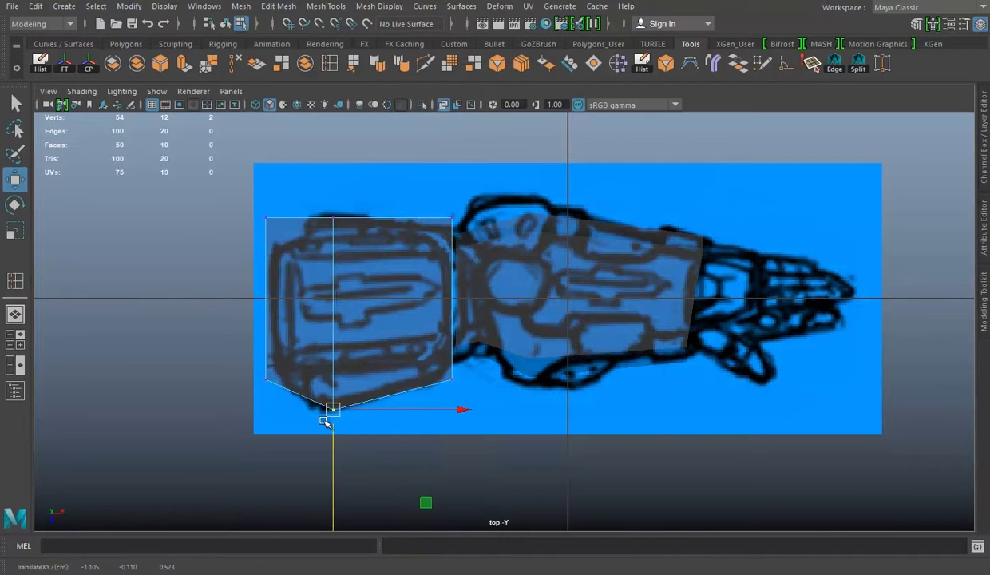
click(285, 223)
key(ctrl+z)
key(w)
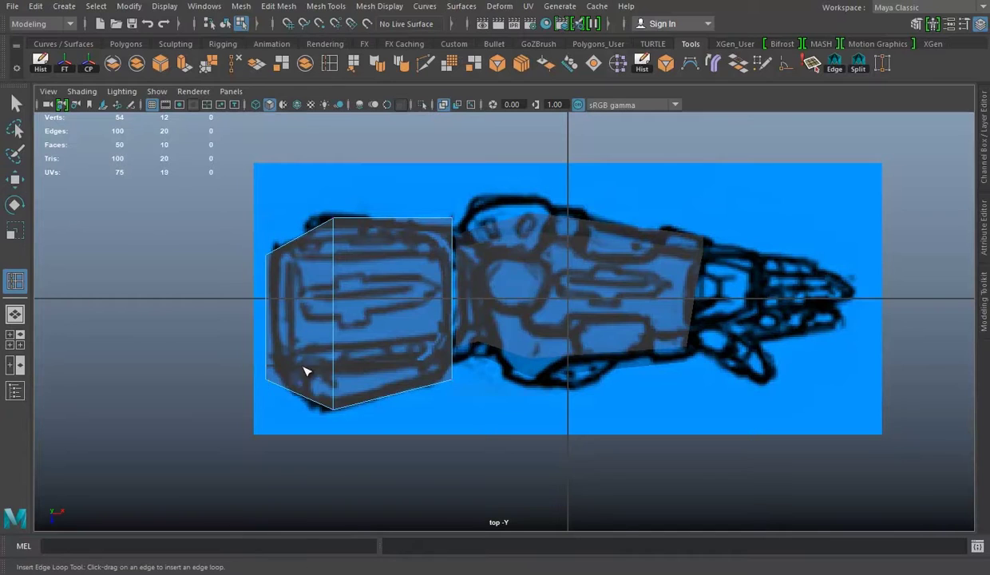
key(ctrl+z)
key(w)
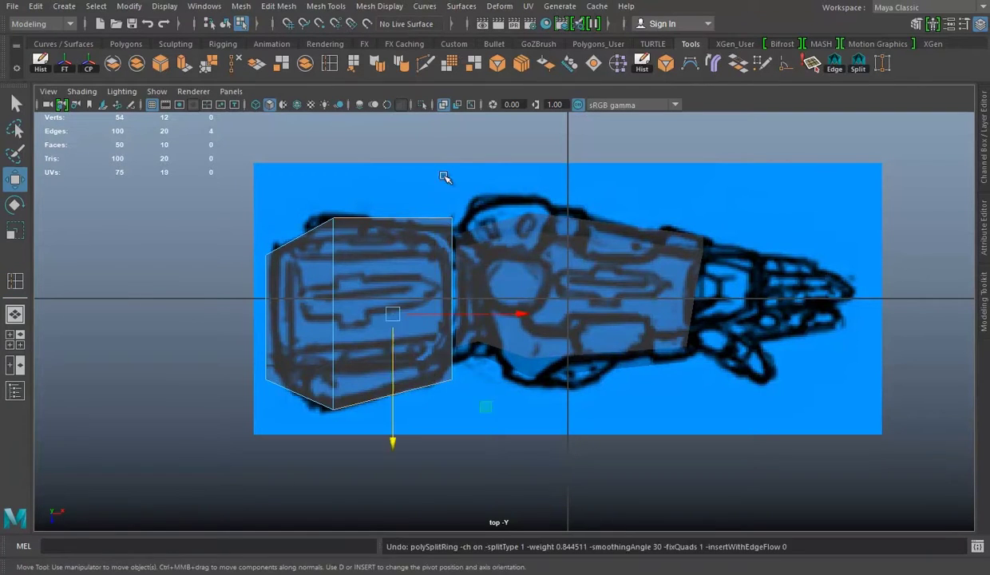
Step: Try extruding and flattening the wrist box faces in the top view, then undo it
key(space)
mouse_move(415, 290)
alt+mouse_down()
mouse_move(336, 325)
mouse_move(461, 281)
mouse_move(451, 277)
alt+mouse_up()
key(space)
key(space)
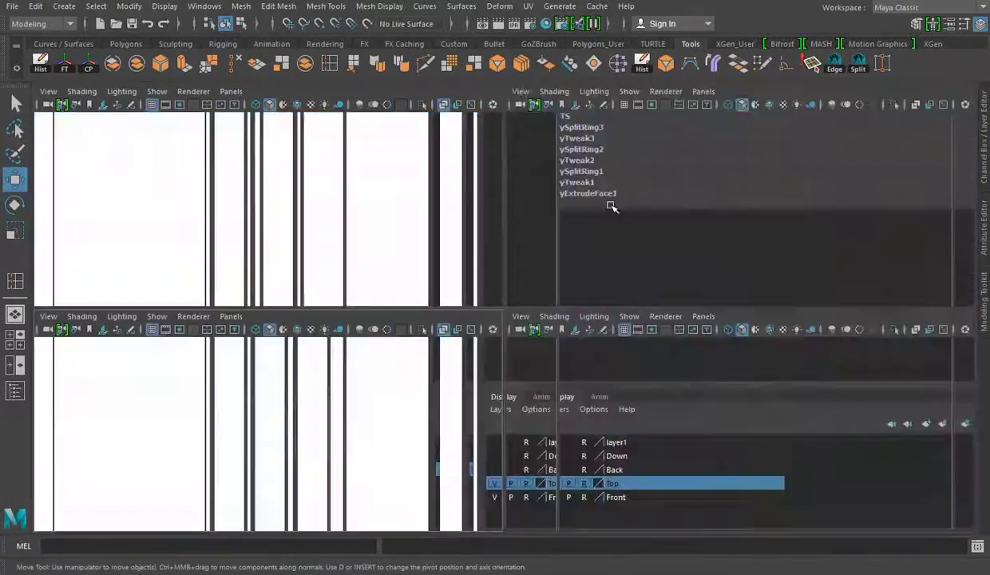
drag(387, 276, 300, 283)
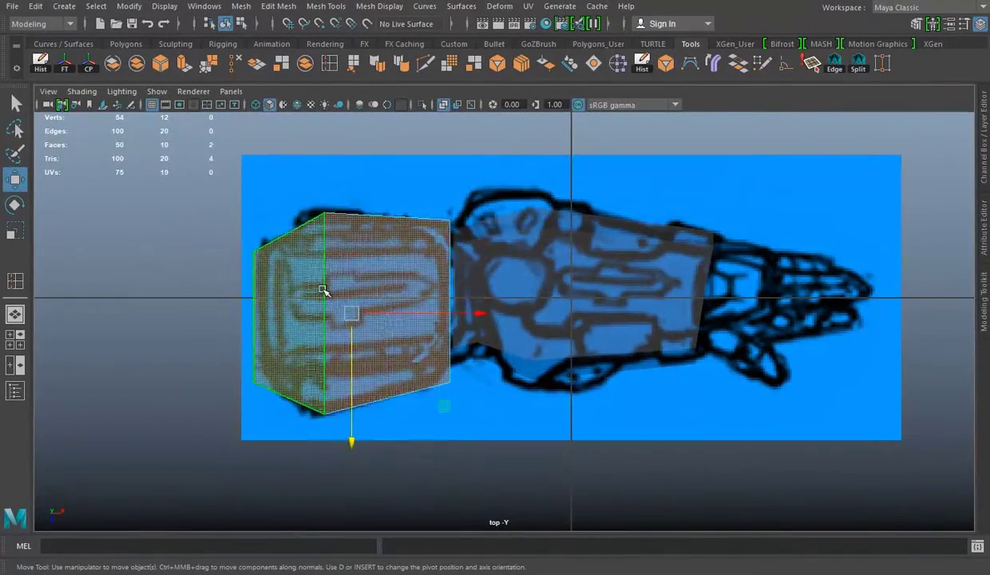
key(space)
key(space)
key(ctrl+e)
key(r)
drag(338, 436, 341, 413)
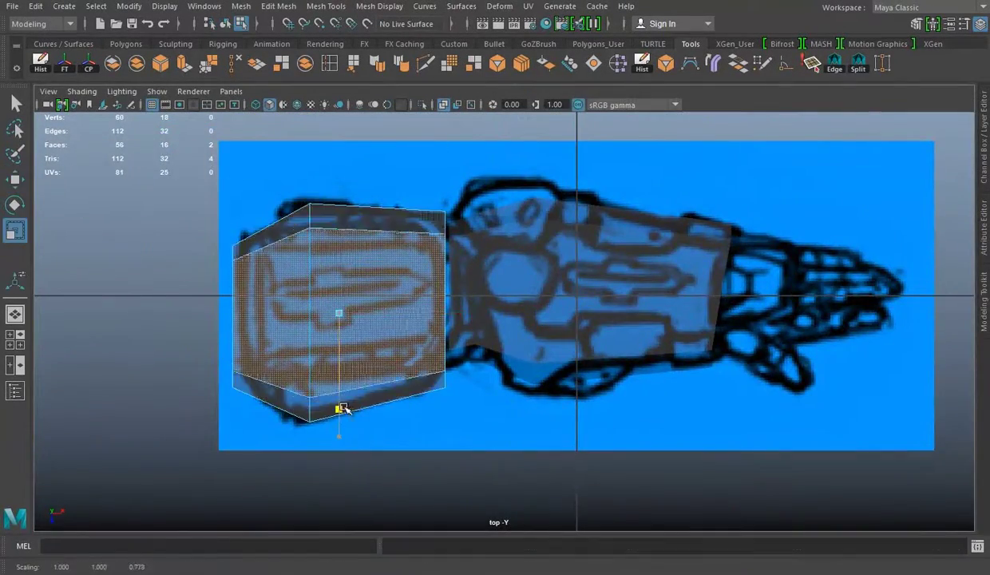
key(w)
key(ctrl+z)
key(ctrl+z)
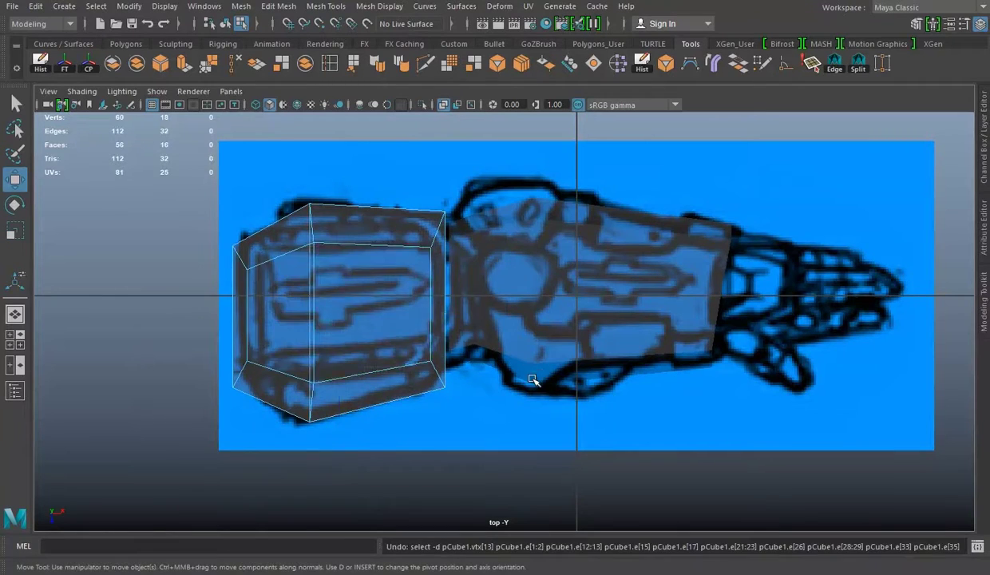
key(ctrl+z)
Step: Extrude the wrist box's top face and pull it upward in the front view
key(space)
key(space)
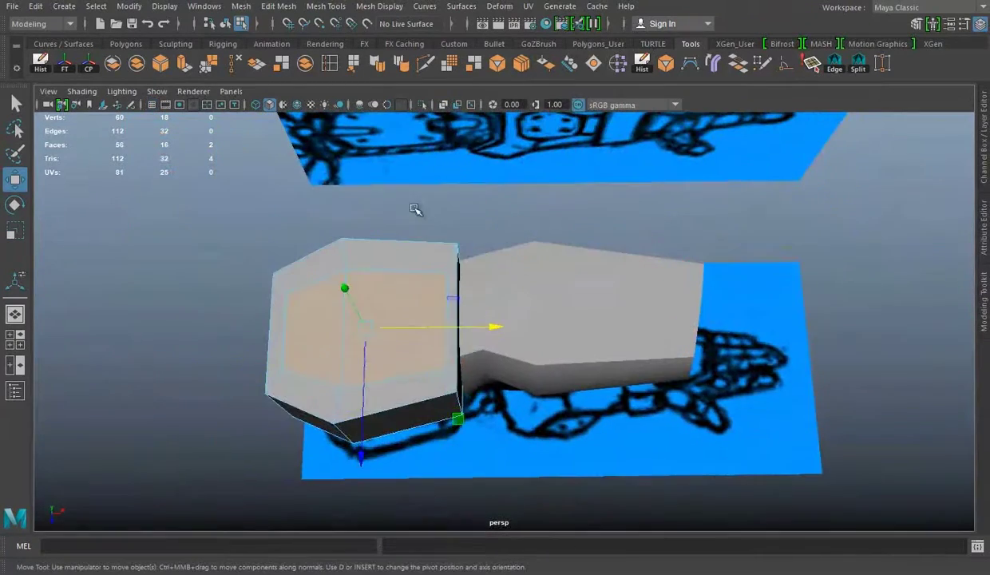
key(e)
key(space)
key(space)
key(r)
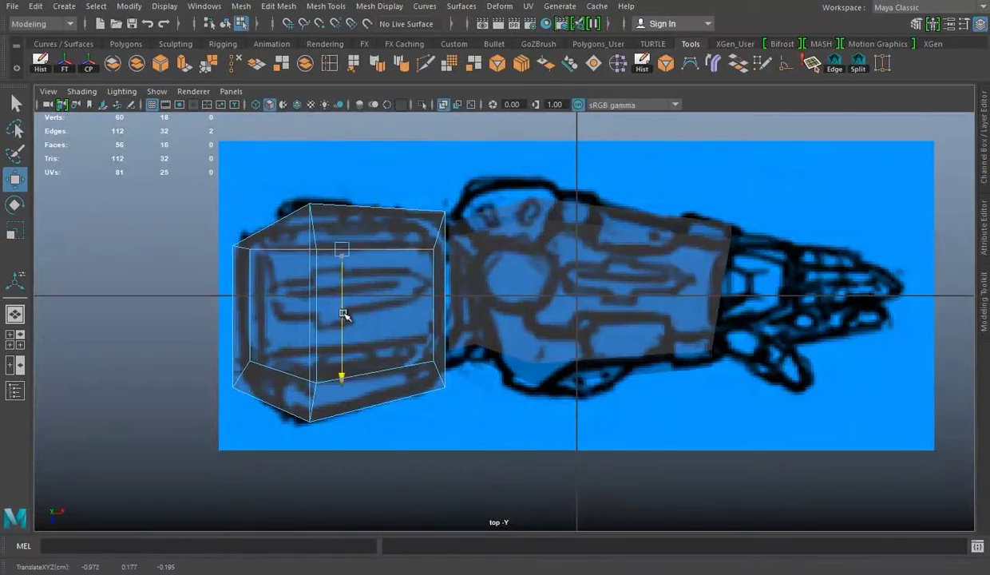
key(space)
key(space)
key(space)
key(space)
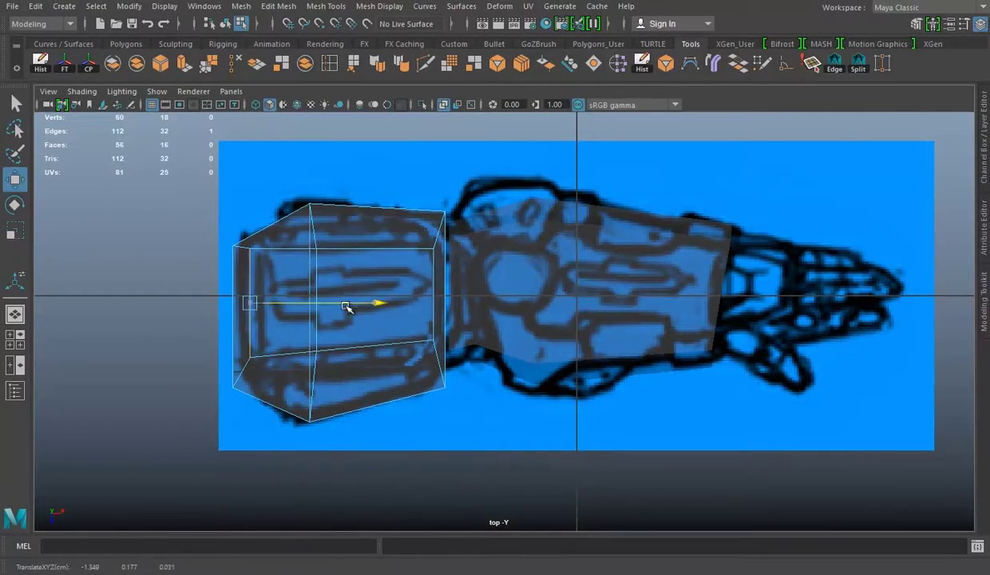
key(space)
key(space)
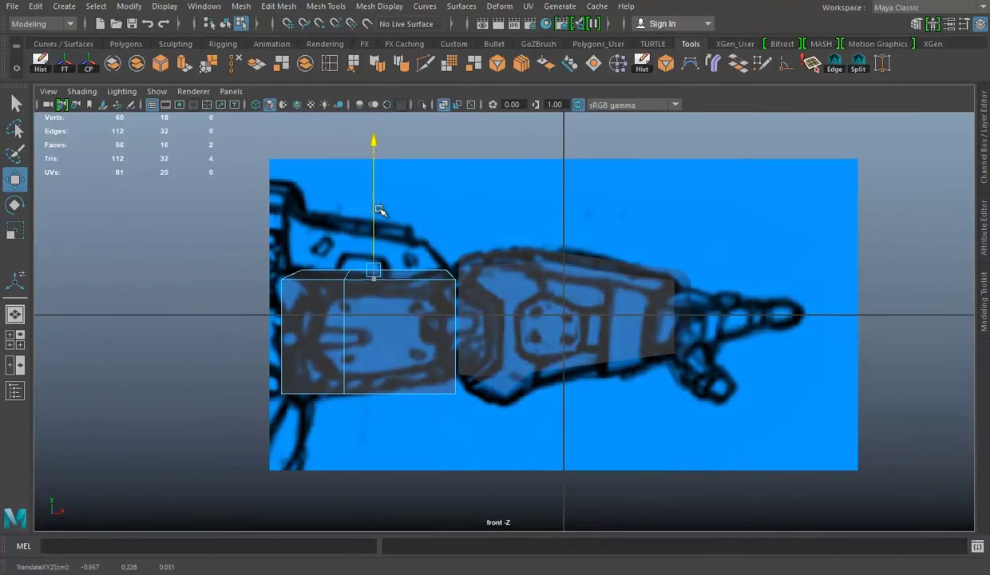
key(space)
key(space)
alt+drag(515, 264, 506, 250)
key(space)
key(space)
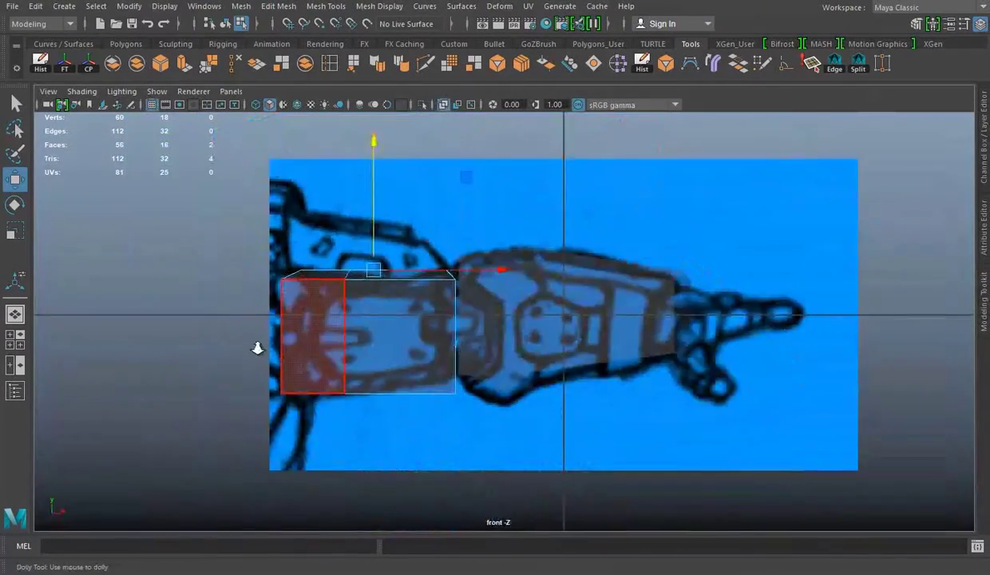
scroll(393, 257, up, 2)
mouse_move(396, 236)
mouse_down()
mouse_move(417, 171)
mouse_move(475, 195)
mouse_up()
scroll(416, 170, up, 2)
Step: Drag the block's top-right vertex down to slope it along the front blueprint
key(e)
right_drag(471, 193, 409, 193)
key(w)
click(472, 273)
drag(472, 274, 456, 266)
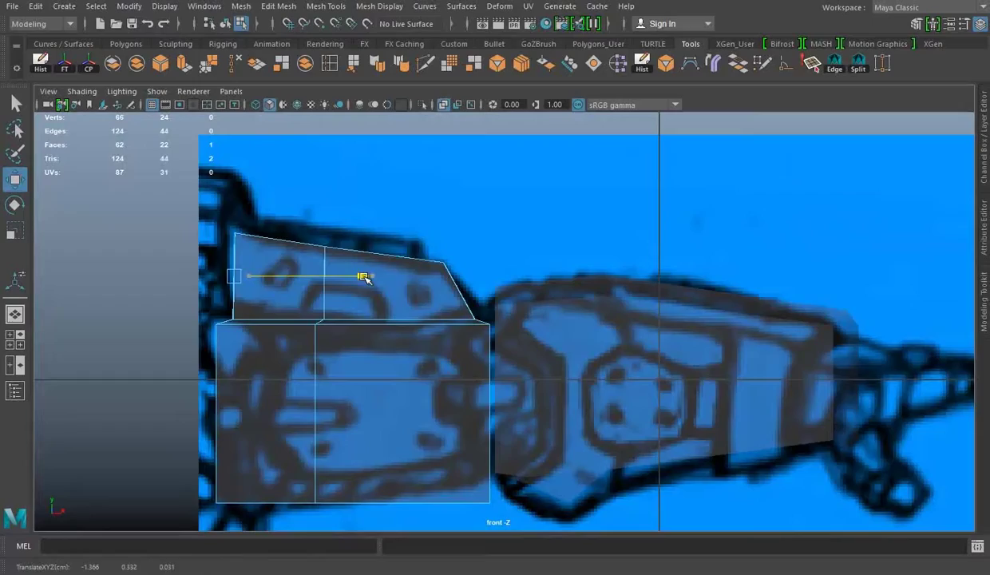
right_drag(430, 192, 488, 237)
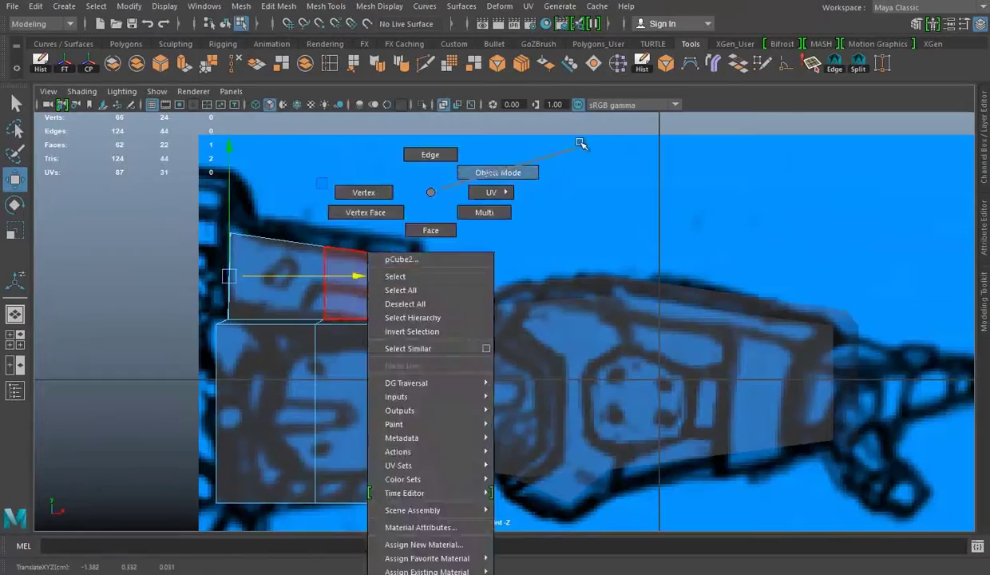
scroll(437, 309, down, 5)
scroll(541, 365, up, 5)
key(space)
mouse_move(541, 364)
mouse_down()
mouse_move(584, 433)
mouse_move(574, 336)
mouse_move(497, 303)
mouse_up()
key(space)
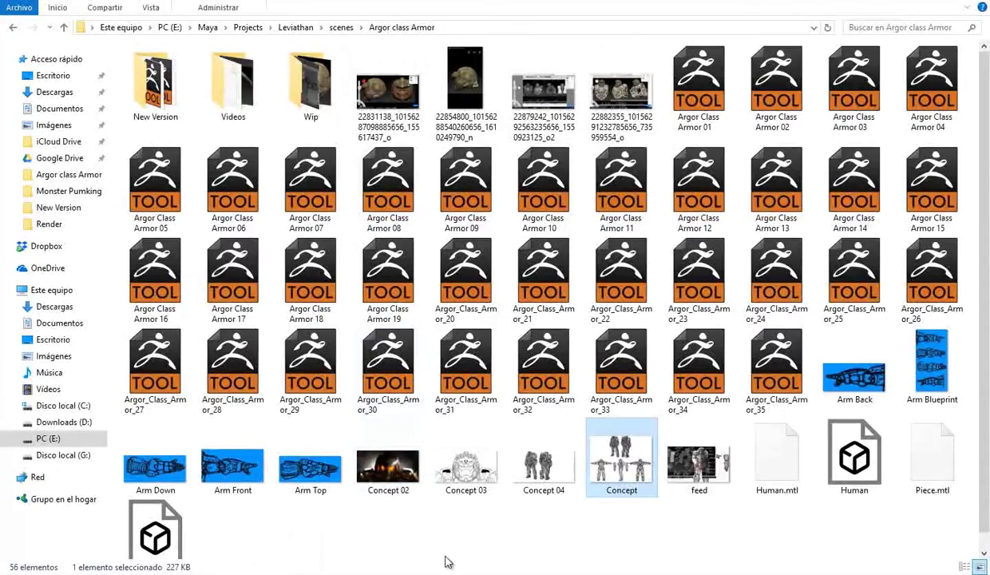
Step: Back in Maya, save the scene with Save Scene As into the Argor class Armor folder
click(550, 511)
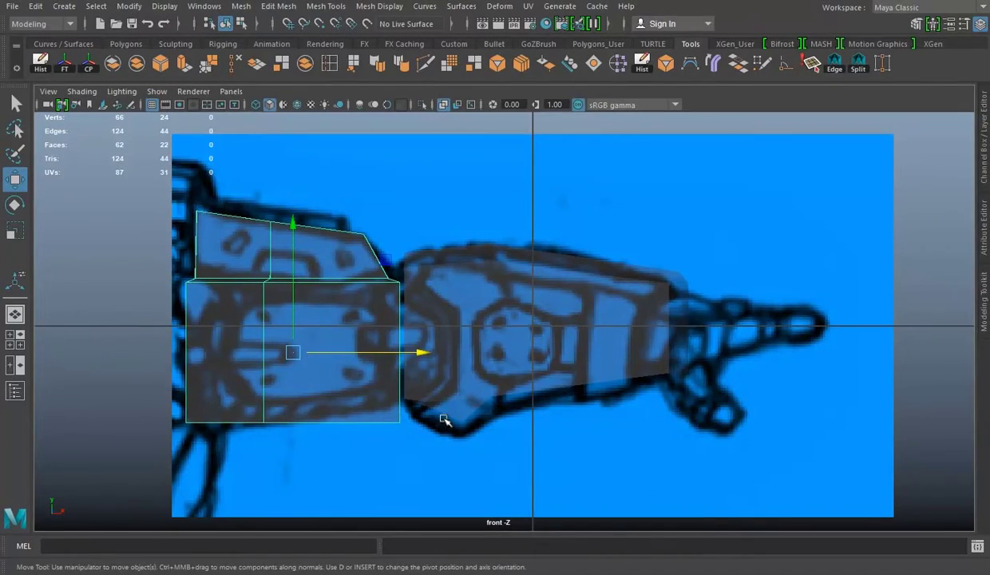
scroll(511, 320, down, 3)
key(space)
key(space)
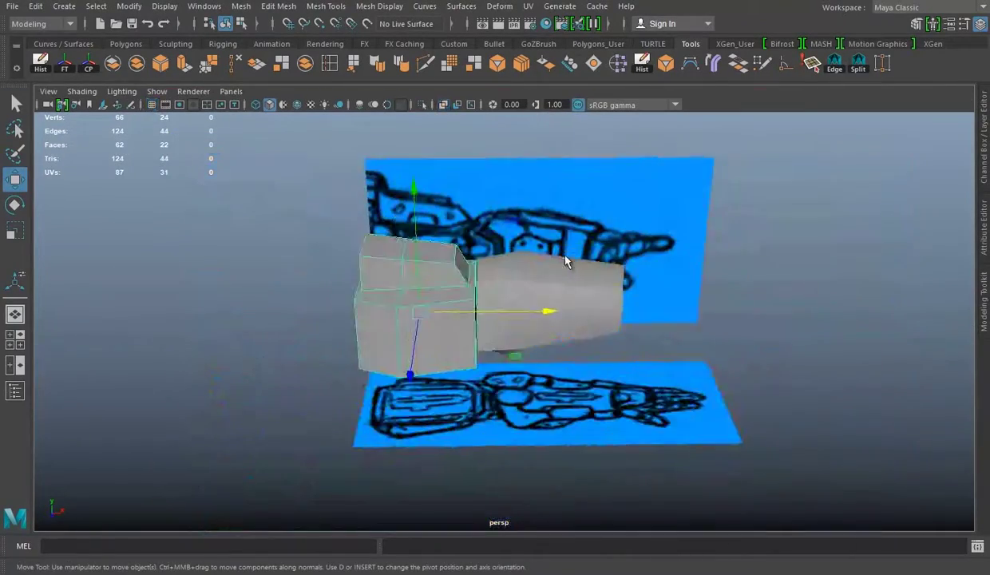
key(ctrl+shift+s)
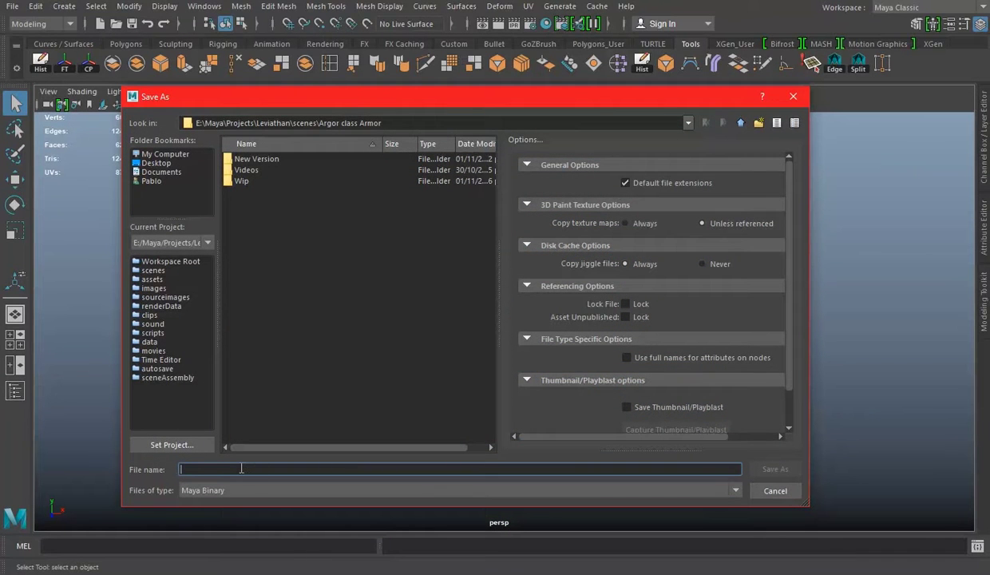
text(Arm 01)
key(Return)
alt+drag(625, 386, 607, 393)
Step: Create a polygon cube from the Polygons shelf and scale and move it over the hand
alt+middle_drag(573, 196, 375, 192)
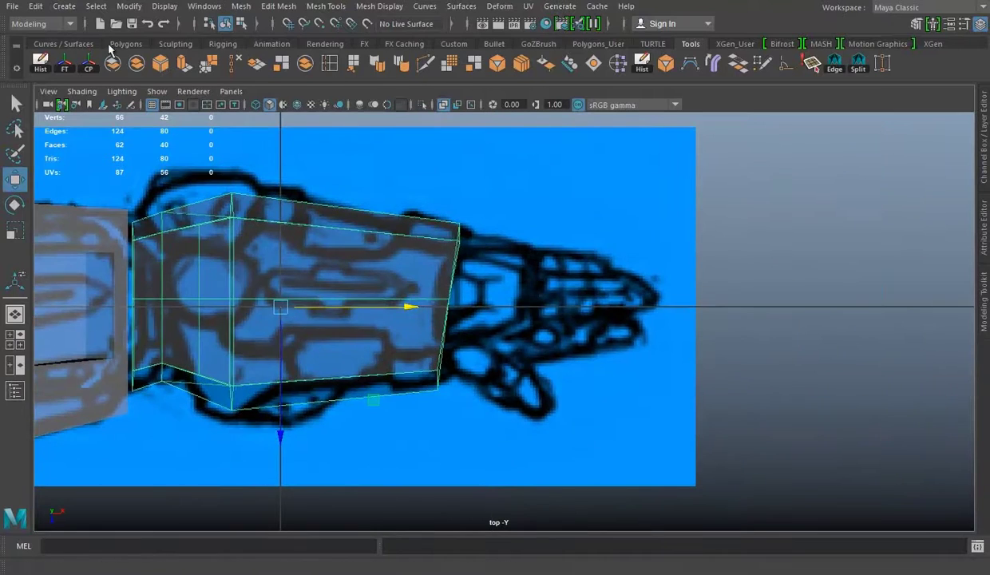
click(125, 43)
click(64, 63)
scroll(331, 296, down, 3)
key(r)
drag(416, 316, 405, 319)
drag(473, 316, 531, 316)
scroll(411, 271, up, 6)
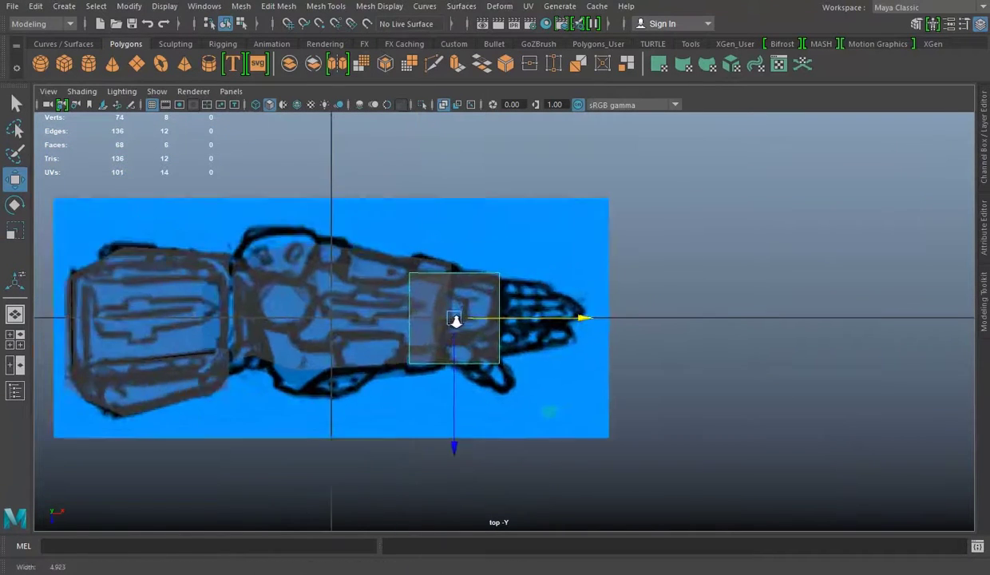
key(r)
mouse_move(404, 325)
mouse_down()
mouse_move(389, 325)
mouse_move(468, 309)
mouse_up()
key(w)
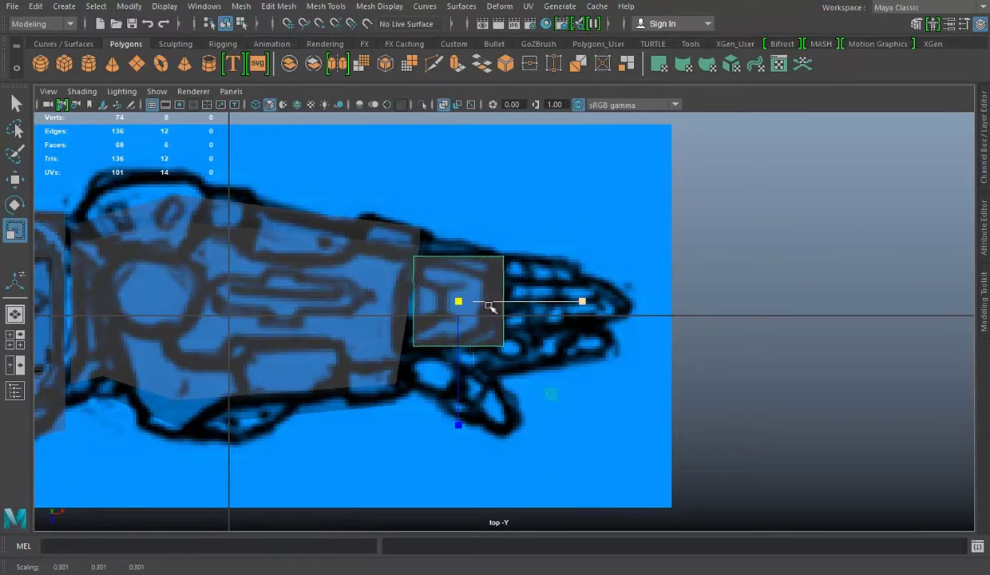
Step: Reselect the new cube and refine its size and position in the front view
click(643, 347)
scroll(643, 347, up, 2)
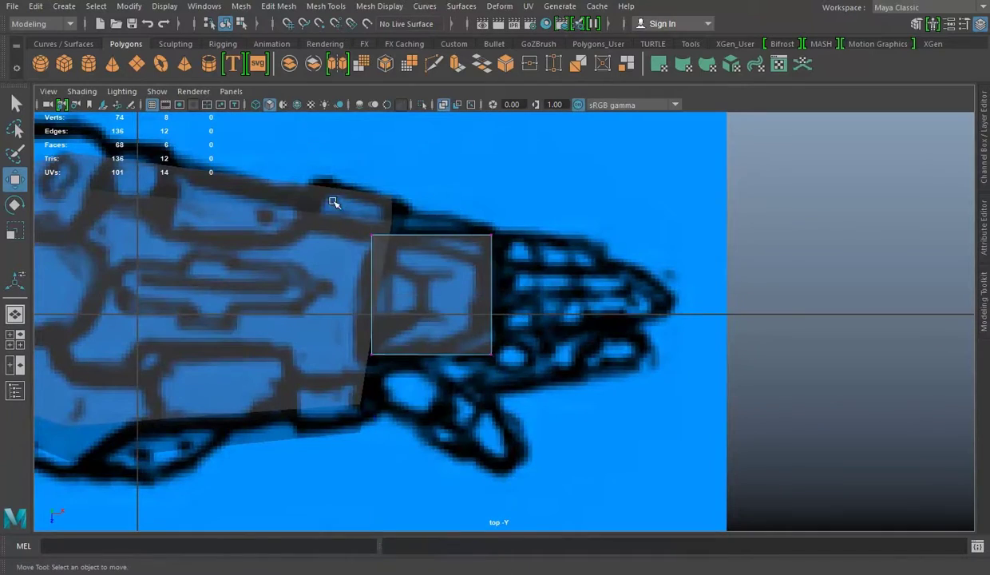
key(e)
drag(519, 254, 494, 270)
key(space)
key(space)
key(w)
scroll(415, 343, up, 4)
key(r)
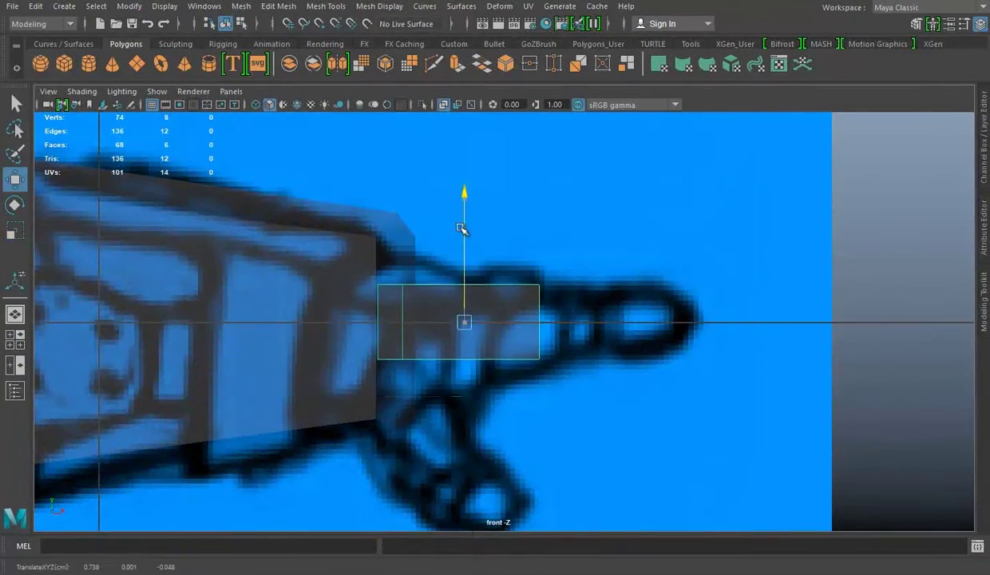
key(space)
key(space)
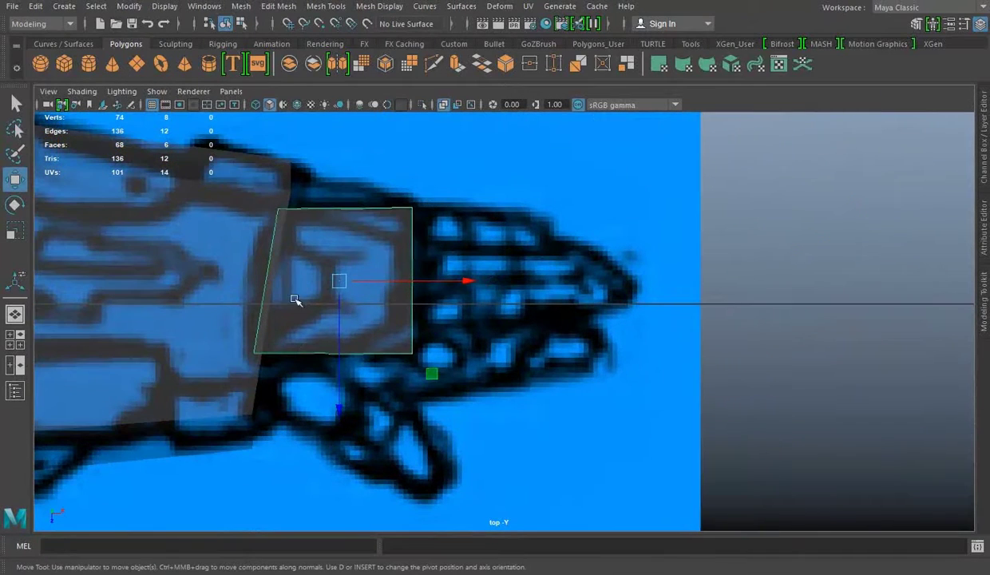
Step: Show the Modeling Toolkit and frame the new cube in the perspective, top and front views
click(689, 43)
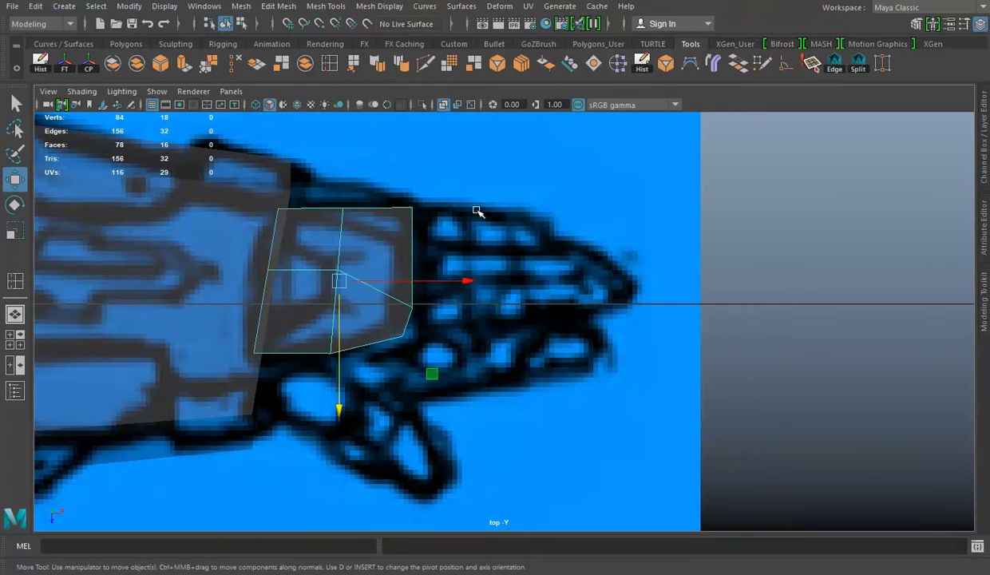
key(space)
key(space)
key(f)
mouse_move(600, 291)
alt+mouse_down()
mouse_move(394, 389)
mouse_move(311, 327)
mouse_move(366, 336)
mouse_move(518, 301)
alt+mouse_up()
key(space)
key(space)
key(f)
key(space)
key(space)
key(f)
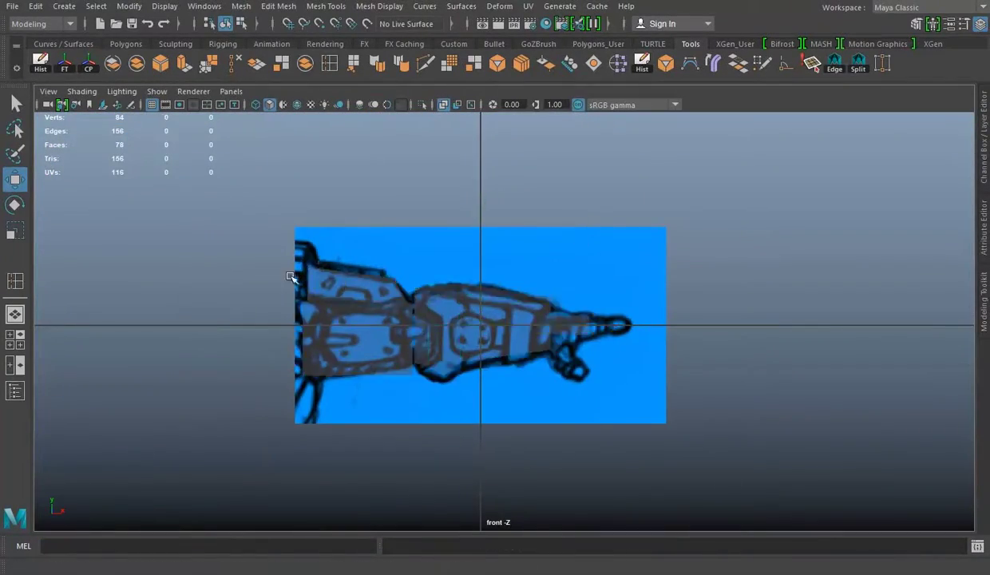
scroll(535, 376, up, 3)
Step: Make the forearm box live and quad-draw a first panel quad on its side
click(368, 23)
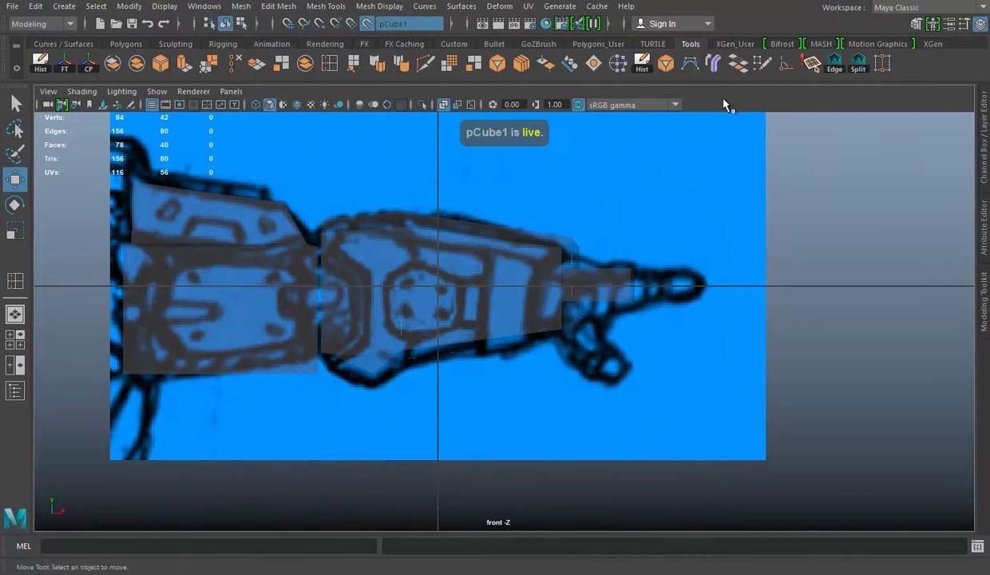
click(765, 69)
scroll(679, 287, up, 2)
click(390, 240)
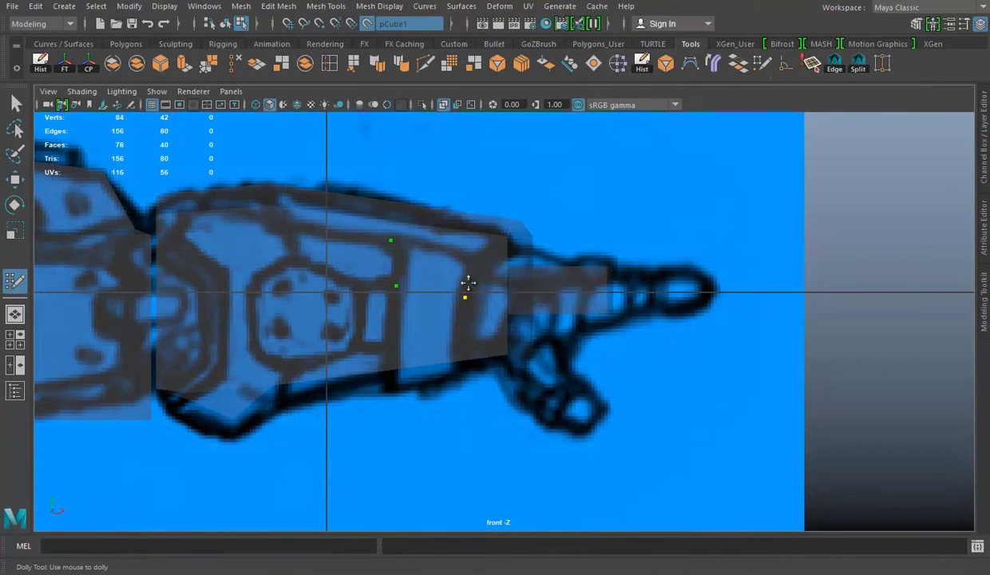
key(space)
key(space)
shift+click(498, 232)
alt+drag(497, 232, 579, 283)
key(space)
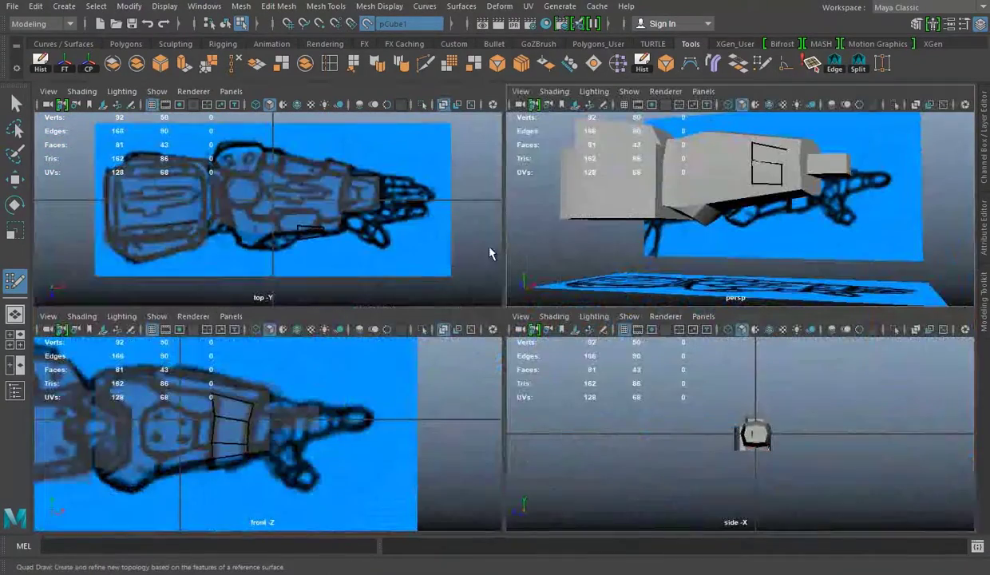
key(space)
alt+drag(461, 237, 987, 152)
Step: Toggle the Down and Top blueprint layers' visibility to see the wrist area clearly
click(987, 151)
click(579, 486)
click(579, 460)
alt+drag(447, 383, 286, 371)
click(575, 455)
click(574, 455)
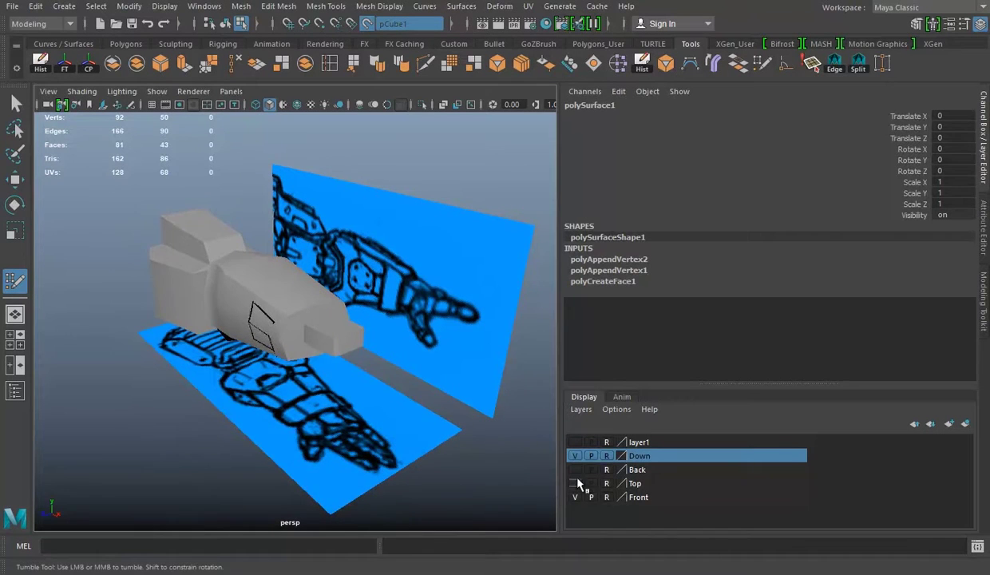
click(575, 482)
click(576, 460)
alt+drag(447, 415, 364, 380)
scroll(364, 380, up, 3)
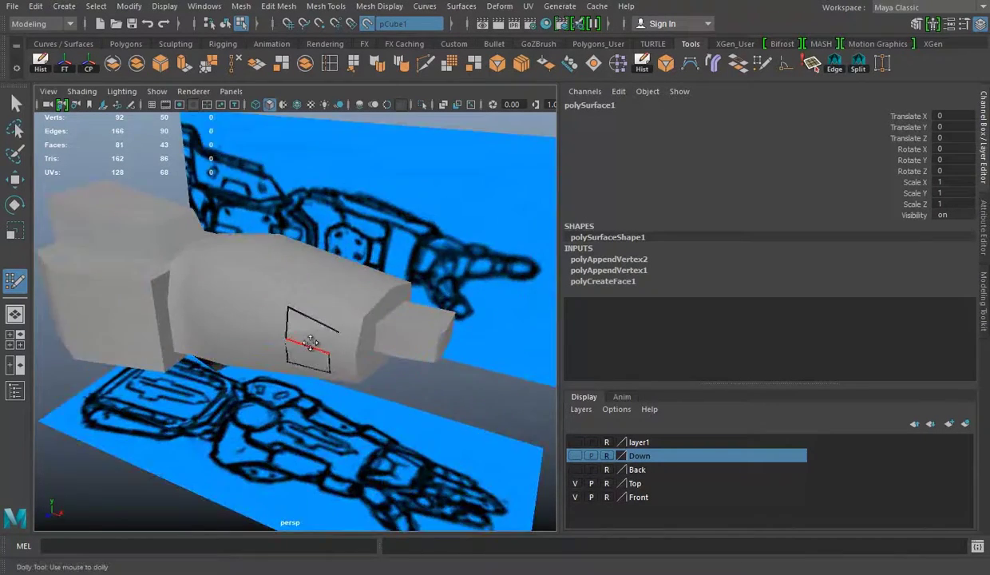
key(space)
key(space)
alt+middle_drag(319, 359, 386, 396)
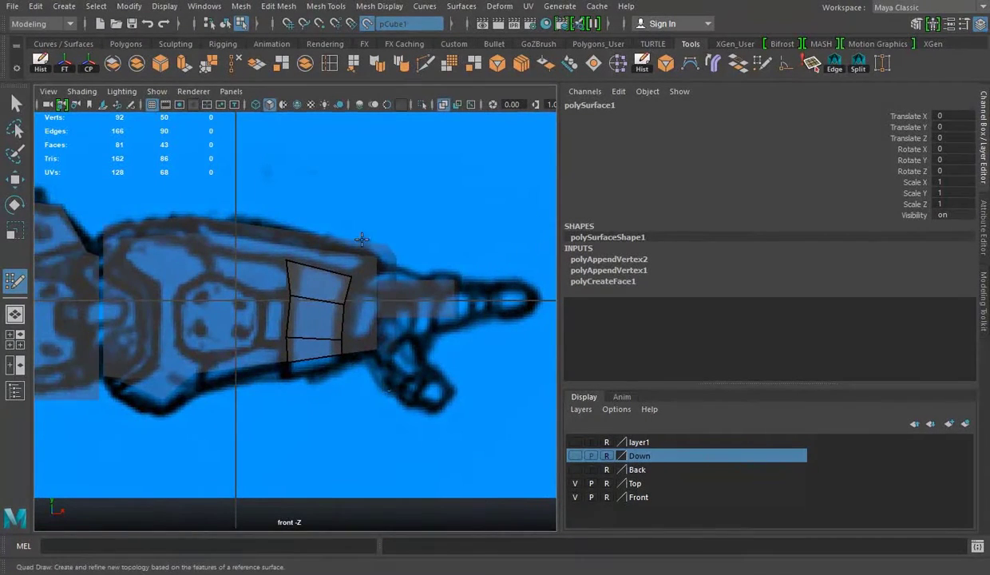
key(space)
click(573, 460)
click(573, 460)
click(573, 454)
Step: Quad-draw two more faces onto the wrist panel from beneath the armor
alt+drag(231, 331, 281, 237)
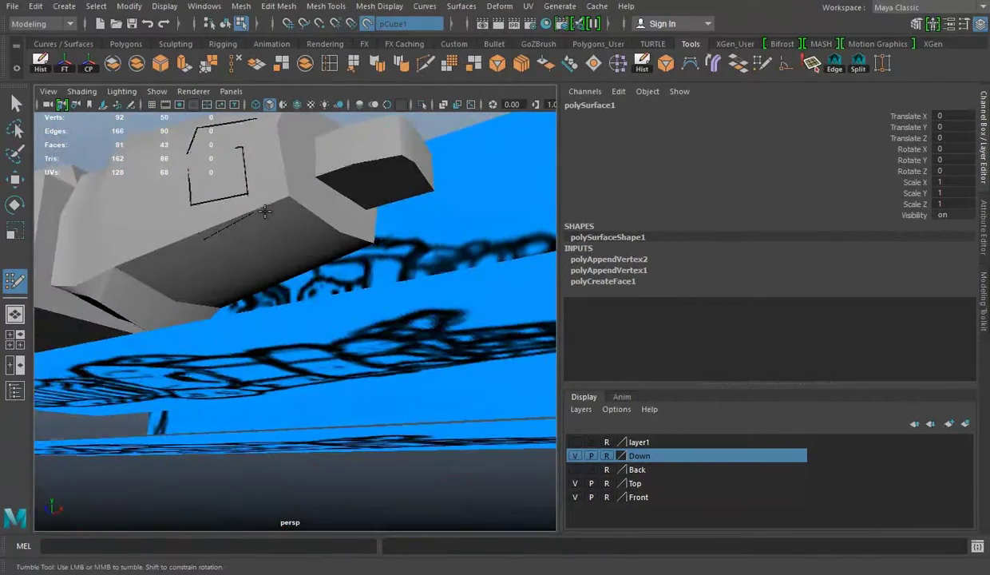
key(Return)
alt+drag(228, 262, 326, 319)
key(space)
key(space)
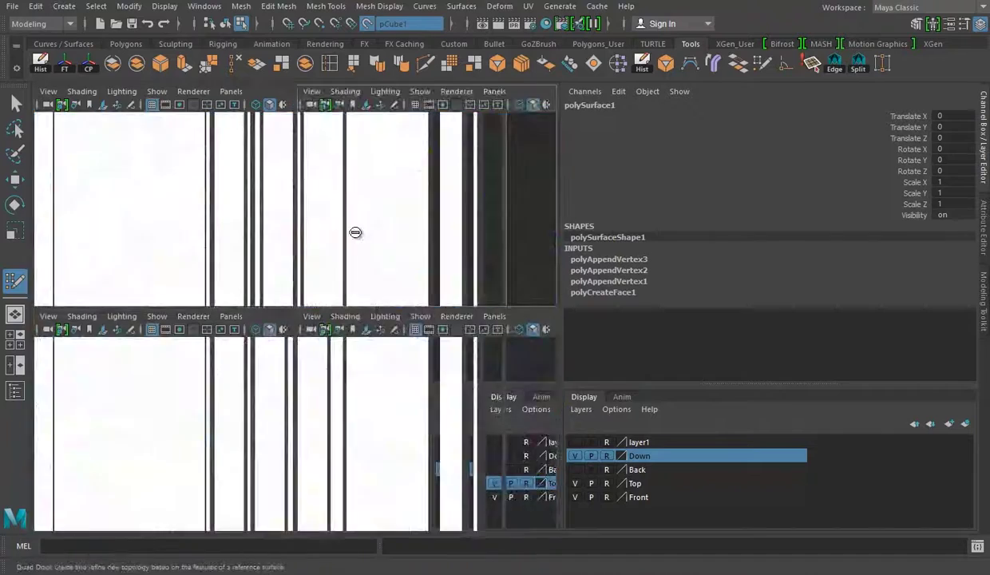
mouse_move(256, 280)
alt+mouse_down()
mouse_move(236, 286)
mouse_move(272, 290)
mouse_move(259, 238)
alt+mouse_up()
key(Return)
alt+drag(289, 273, 336, 263)
Step: Toggle the Down, Top and Back blueprint layers' visibility in the Layer Editor
click(575, 455)
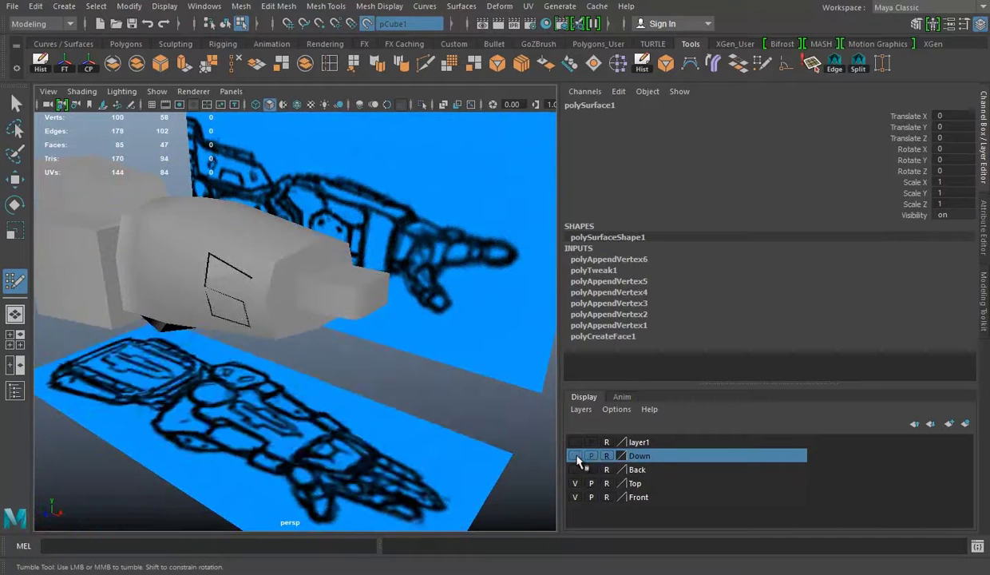
click(574, 482)
click(575, 455)
click(574, 455)
double_click(575, 469)
key(Return)
click(575, 469)
Step: Add more Quad Draw faces to extend the wrist panel
alt+drag(239, 359, 289, 375)
click(575, 483)
scroll(377, 358, up, 2)
scroll(360, 348, up, 2)
mouse_move(347, 355)
alt+mouse_down()
mouse_move(274, 310)
mouse_move(282, 518)
alt+mouse_up()
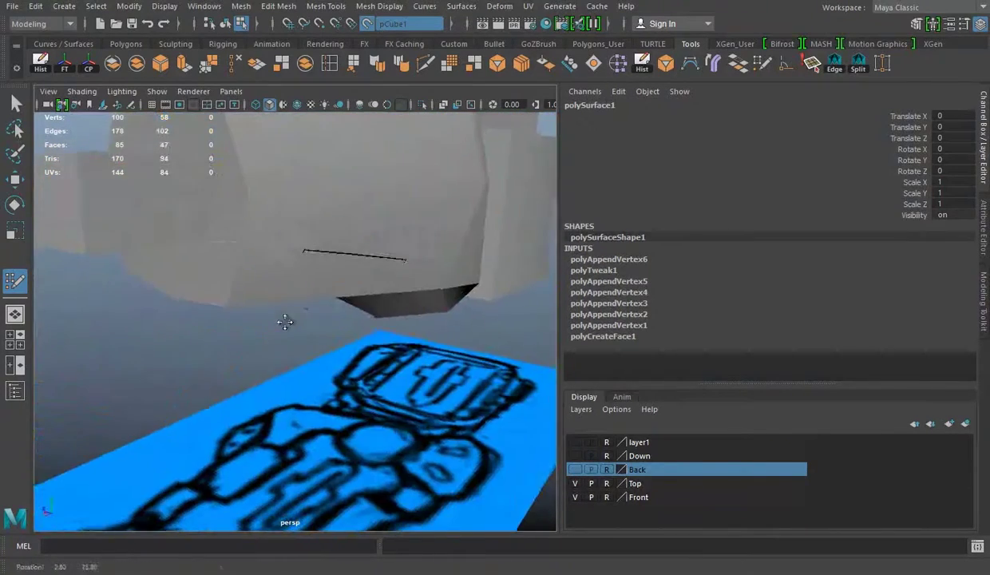
mouse_move(420, 214)
alt+mouse_down()
mouse_move(322, 229)
mouse_move(340, 227)
mouse_move(239, 320)
alt+mouse_up()
click(341, 227)
Step: In the front view, move the panel's vertices onto the blueprint's wrist band outline
key(space)
scroll(192, 377, up, 3)
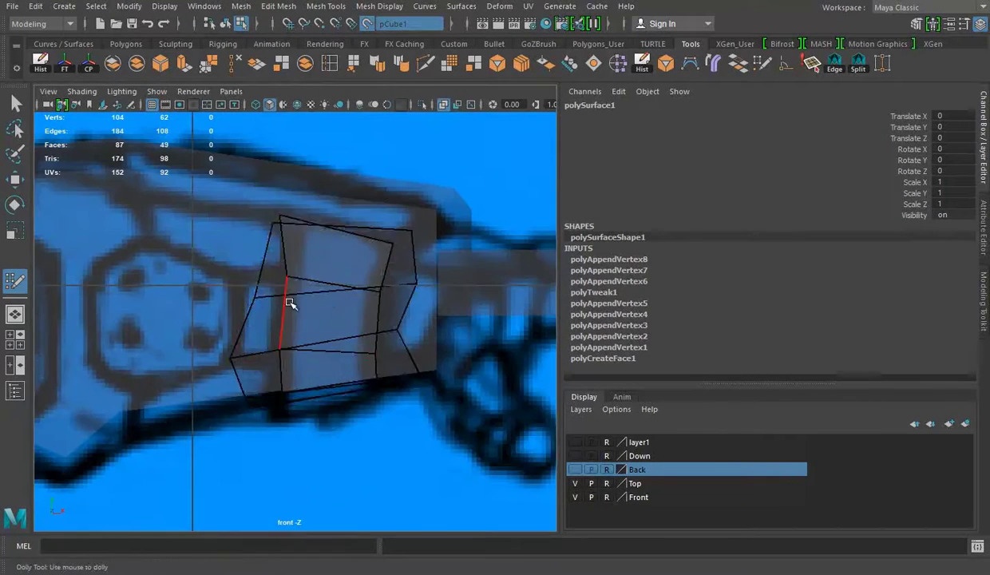
key(w)
click(273, 223)
drag(402, 236, 393, 241)
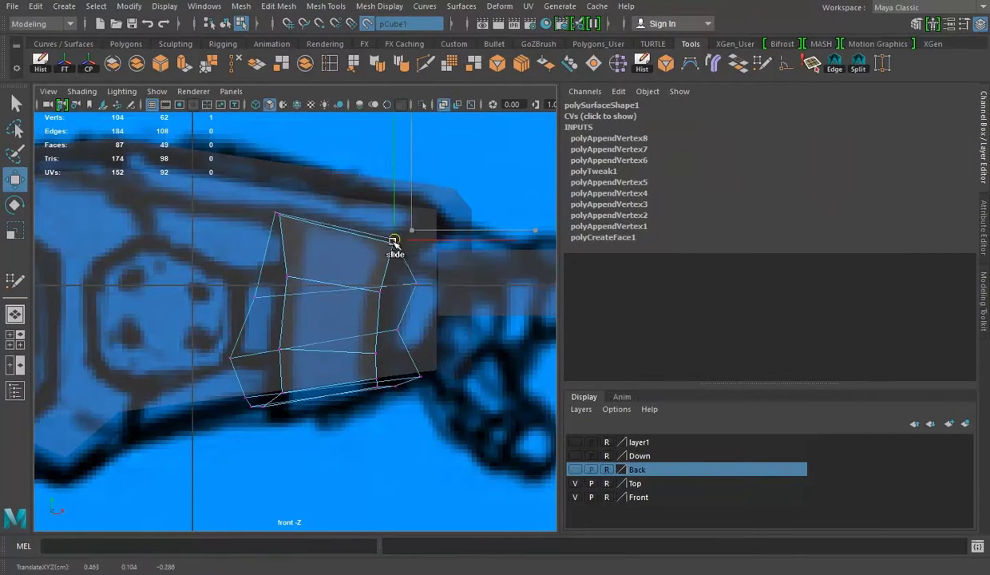
drag(276, 300, 287, 279)
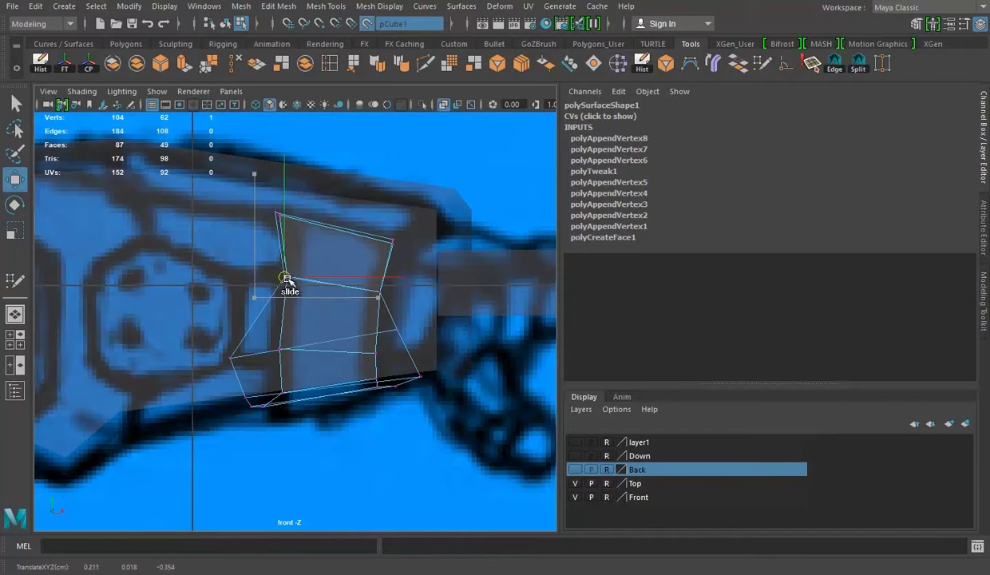
drag(234, 361, 281, 352)
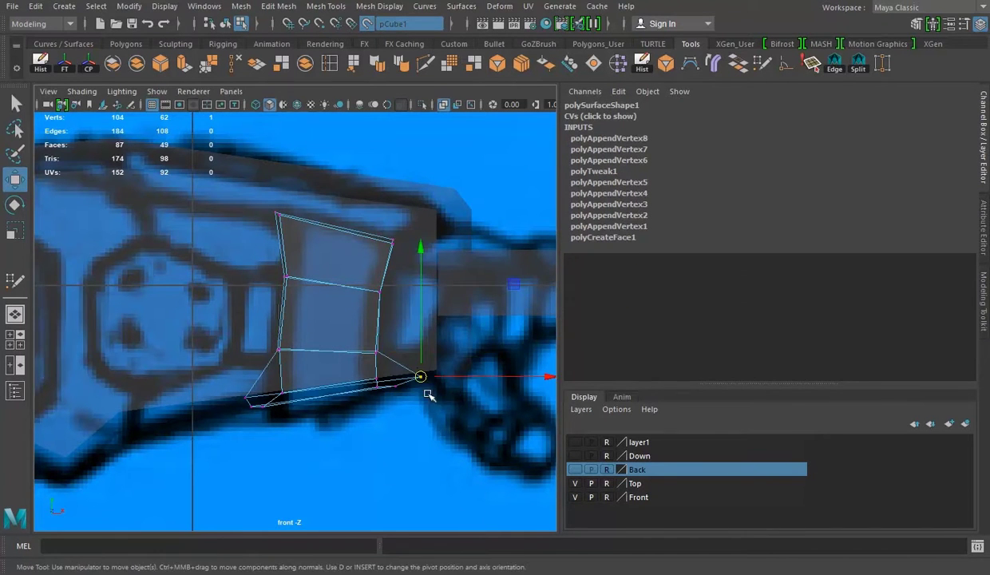
Step: From above, show the Down blueprint and fit a vertex to its outline
alt+drag(343, 396, 396, 304)
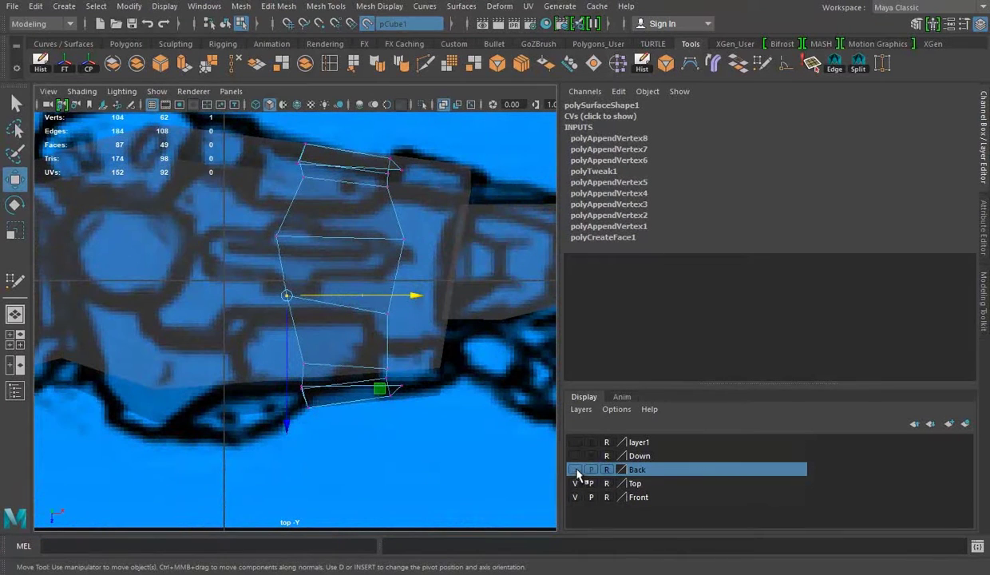
click(575, 469)
drag(407, 300, 377, 364)
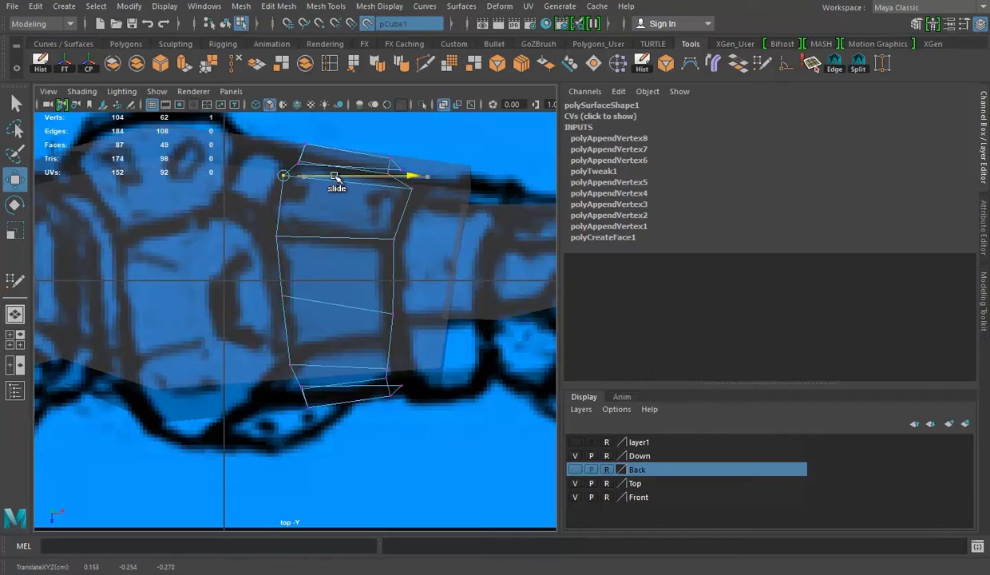
Step: Return to the perspective view, hide the Down plane, and select the whole panel object
key(space)
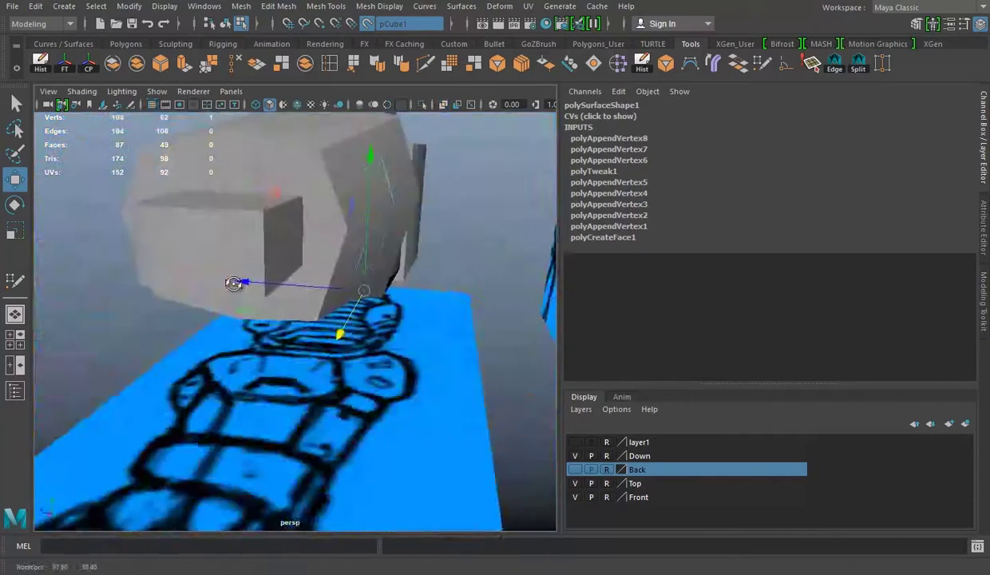
key(space)
key(space)
key(space)
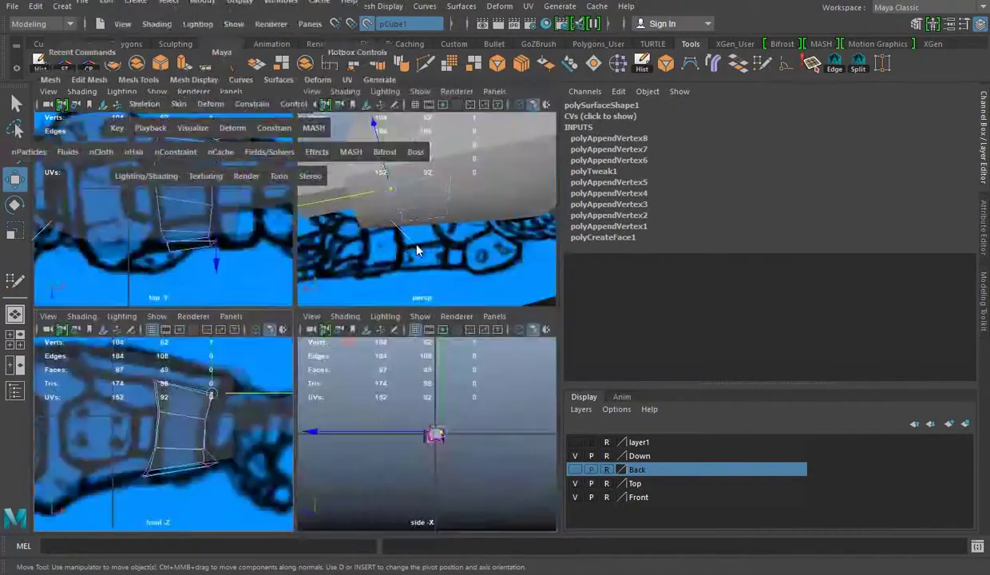
key(space)
click(574, 455)
key(f)
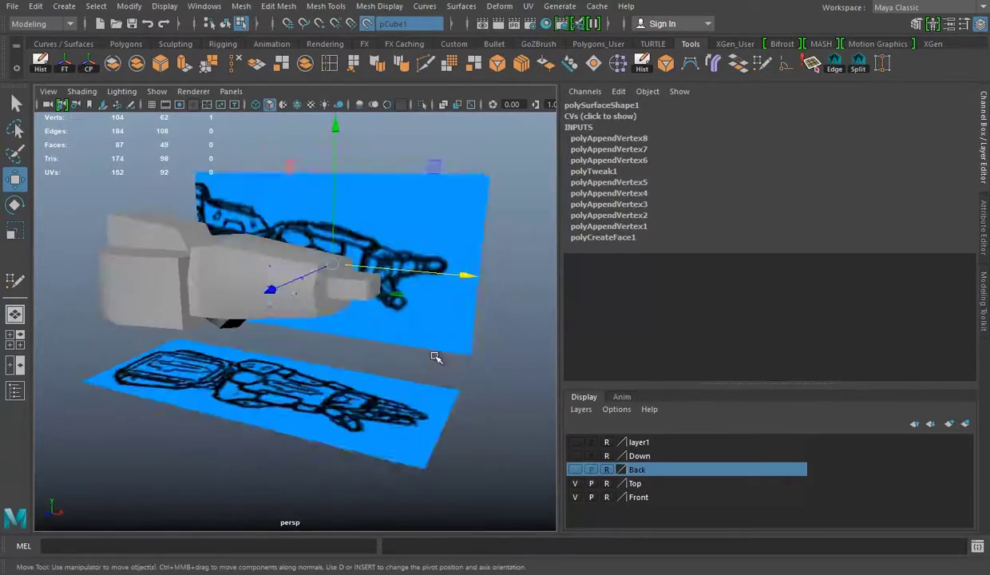
click(40, 63)
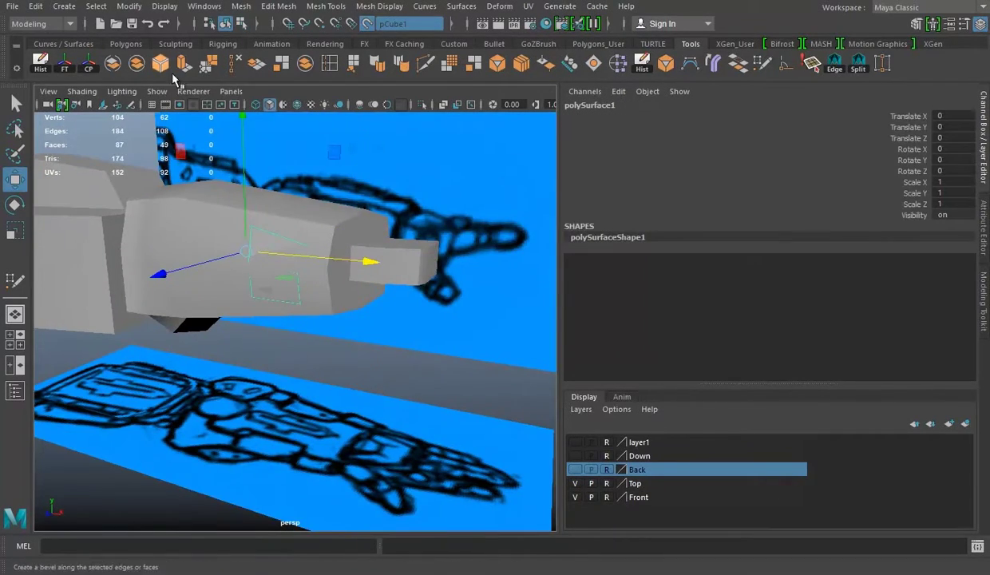
Step: Turn off live surface snapping and extrude the panel faces outward by 0.0588
click(366, 24)
key(ctrl+e)
key(space)
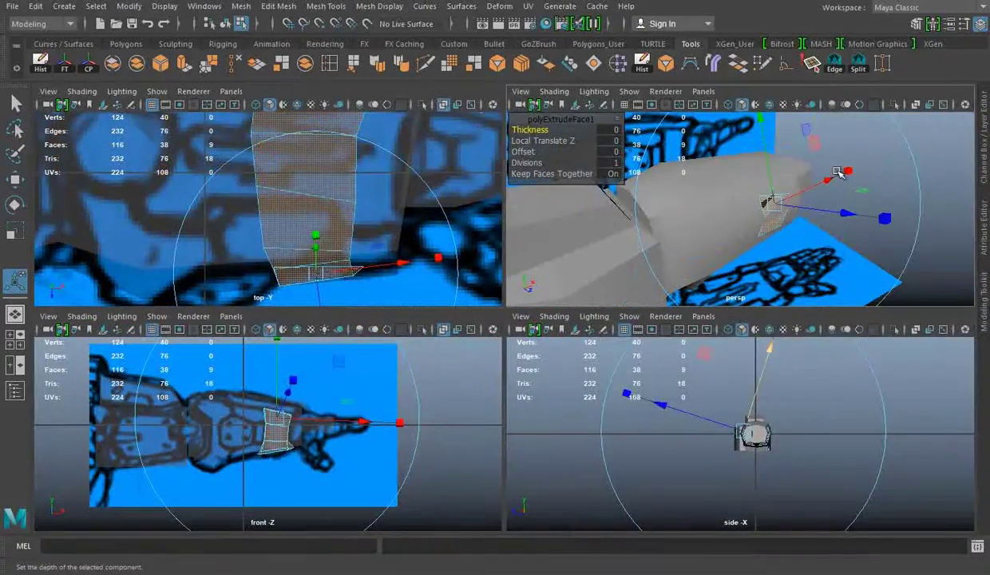
drag(830, 209, 856, 213)
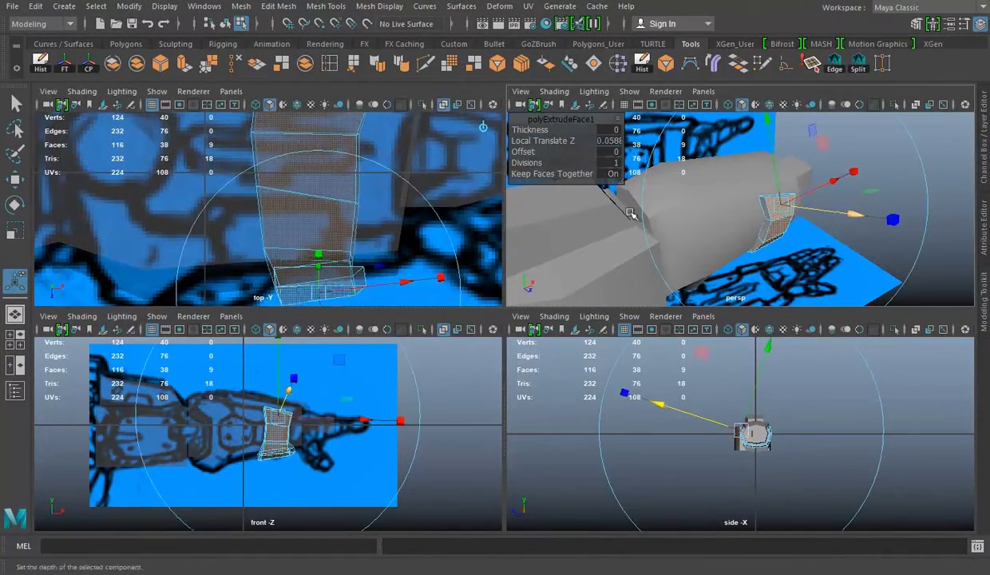
drag(854, 214, 844, 213)
Step: Orbit around the extruded panel and arm to inspect the new thickness
key(t)
key(space)
mouse_move(829, 188)
alt+mouse_down()
mouse_move(512, 320)
mouse_move(439, 319)
mouse_move(452, 280)
mouse_move(471, 275)
alt+mouse_up()
key(q)
mouse_move(474, 347)
alt+mouse_down()
mouse_move(713, 290)
mouse_move(532, 316)
mouse_move(674, 225)
alt+mouse_up()
key(space)
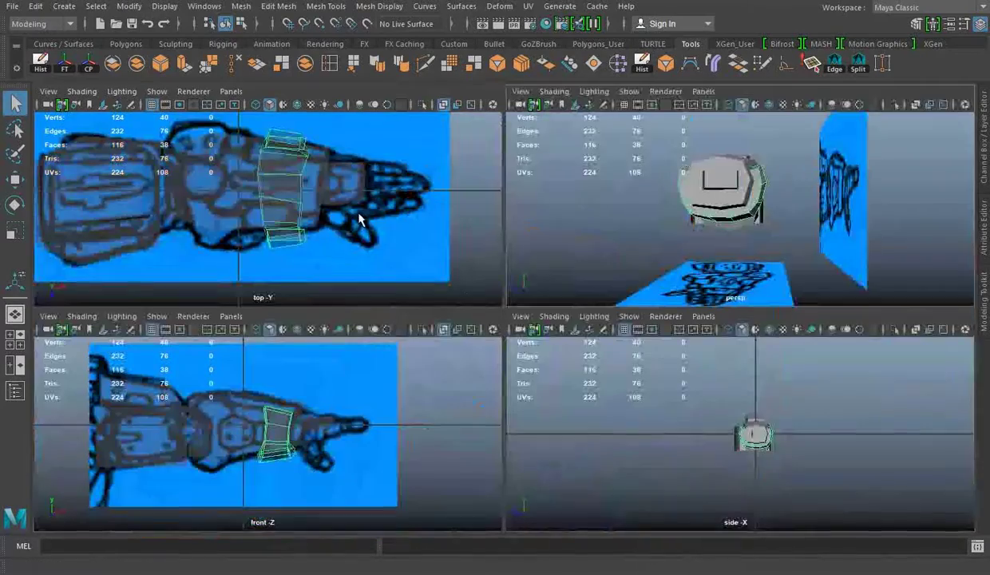
key(space)
Step: Insert an edge loop on the panel and select its faces for scaling
click(328, 63)
key(space)
mouse_move(472, 272)
alt+mouse_down()
mouse_move(409, 259)
mouse_move(240, 298)
mouse_move(532, 267)
mouse_move(537, 324)
mouse_move(556, 270)
alt+mouse_up()
key(space)
key(space)
click(408, 258)
key(r)
key(space)
key(space)
mouse_move(434, 270)
alt+mouse_down()
mouse_move(547, 340)
mouse_move(377, 332)
mouse_move(504, 305)
mouse_move(426, 250)
alt+mouse_up()
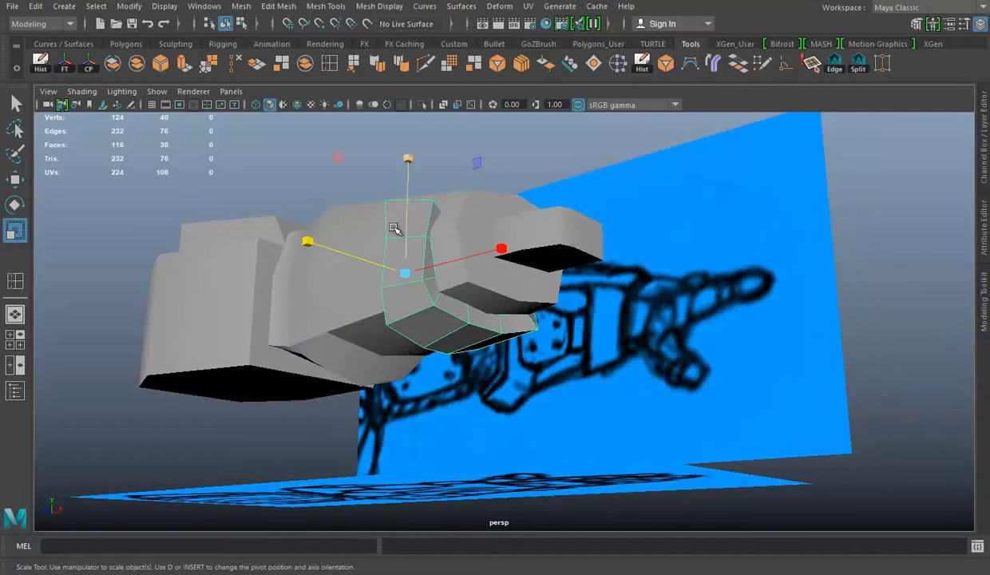
Step: Isolate the panel and delete its top faces, leaving a U-shaped strip
key(ctrl+1)
shift+click(622, 245)
key(Delete)
right_click(587, 196)
alt+drag(587, 196, 571, 265)
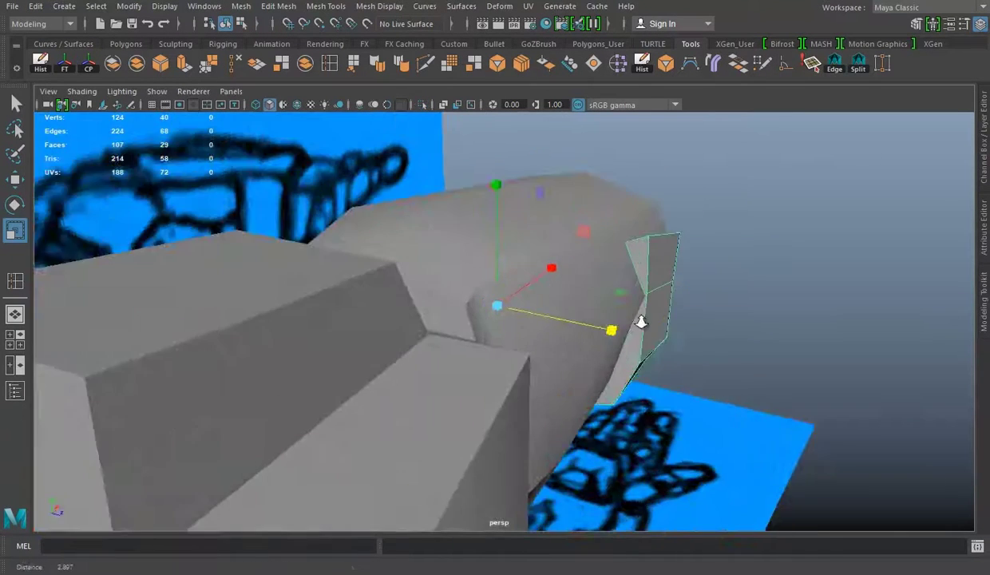
mouse_move(640, 320)
alt+mouse_down()
mouse_move(762, 261)
mouse_move(574, 287)
mouse_move(646, 255)
alt+mouse_up()
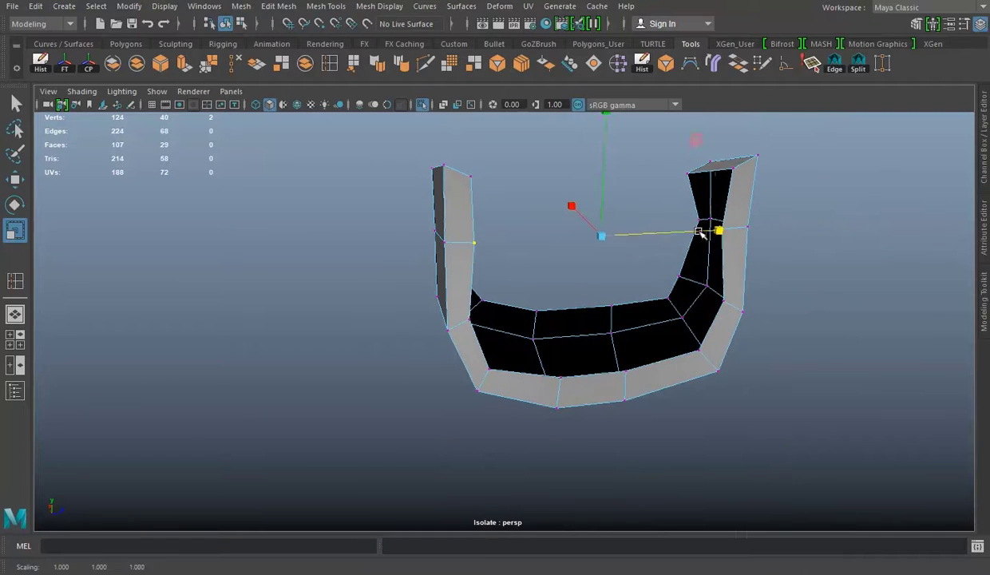
mouse_move(497, 327)
alt+mouse_down()
mouse_move(667, 282)
mouse_move(285, 246)
alt+mouse_up()
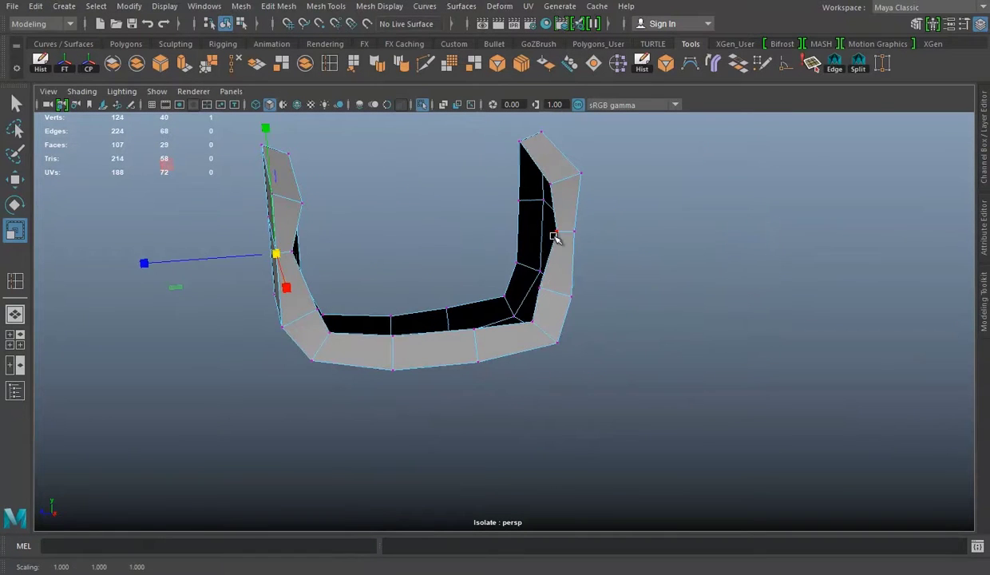
Step: Exit isolation and select all the wrist band's faces for moving
key(ctrl+1)
mouse_move(526, 267)
alt+mouse_down()
mouse_move(621, 331)
mouse_move(526, 287)
mouse_move(428, 331)
mouse_move(558, 239)
alt+mouse_up()
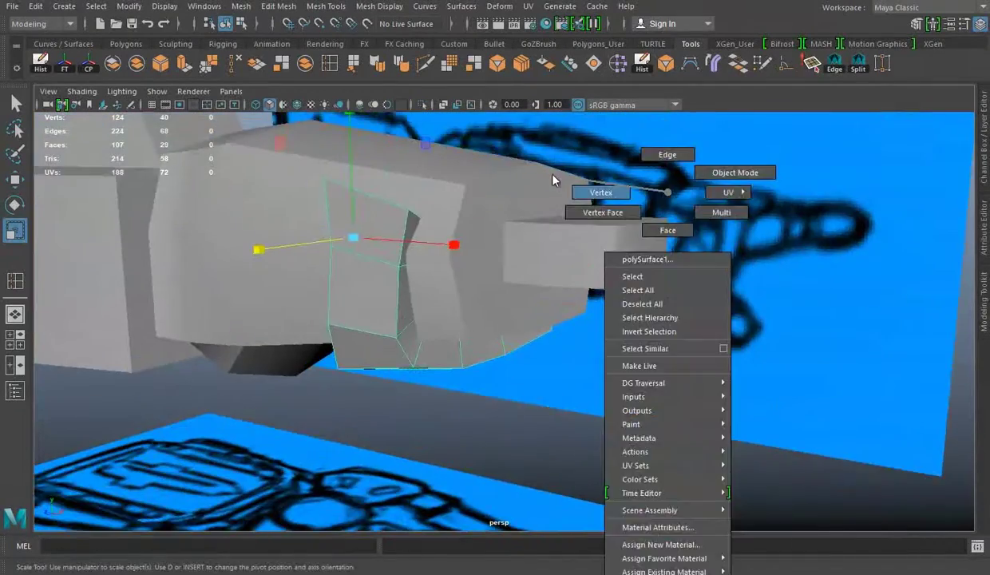
right_drag(629, 198, 662, 227)
key(w)
mouse_move(479, 304)
alt+mouse_down()
mouse_move(351, 341)
mouse_move(286, 307)
alt+mouse_up()
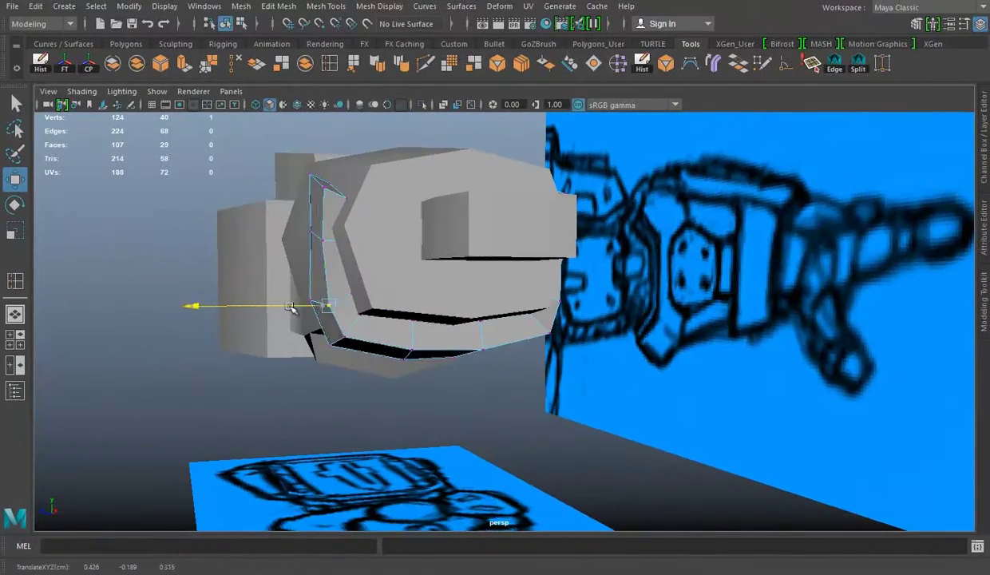
alt+drag(439, 342, 447, 304)
Step: Check the band across the views and switch to scaling it in the front view
key(space)
key(space)
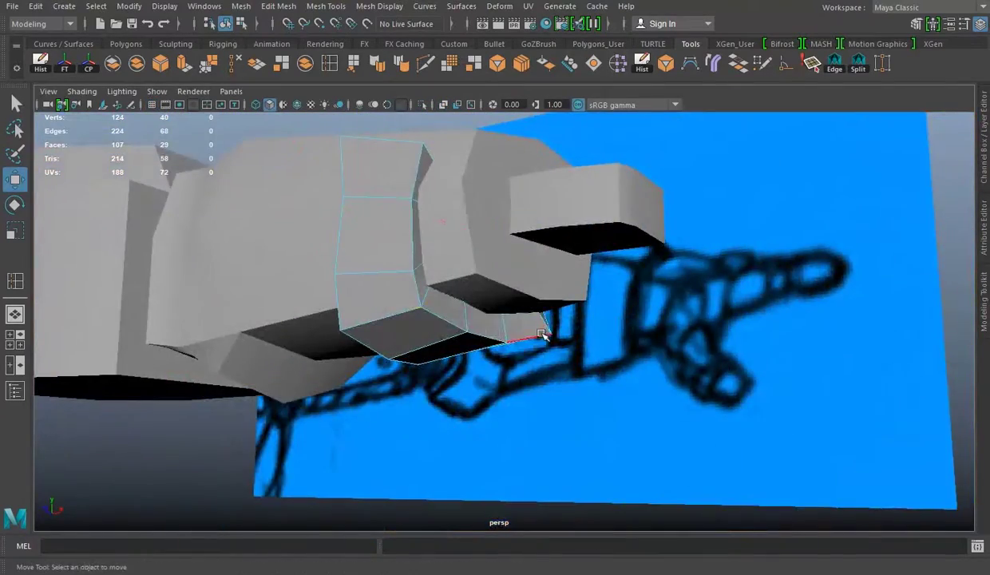
key(space)
key(space)
key(space)
key(space)
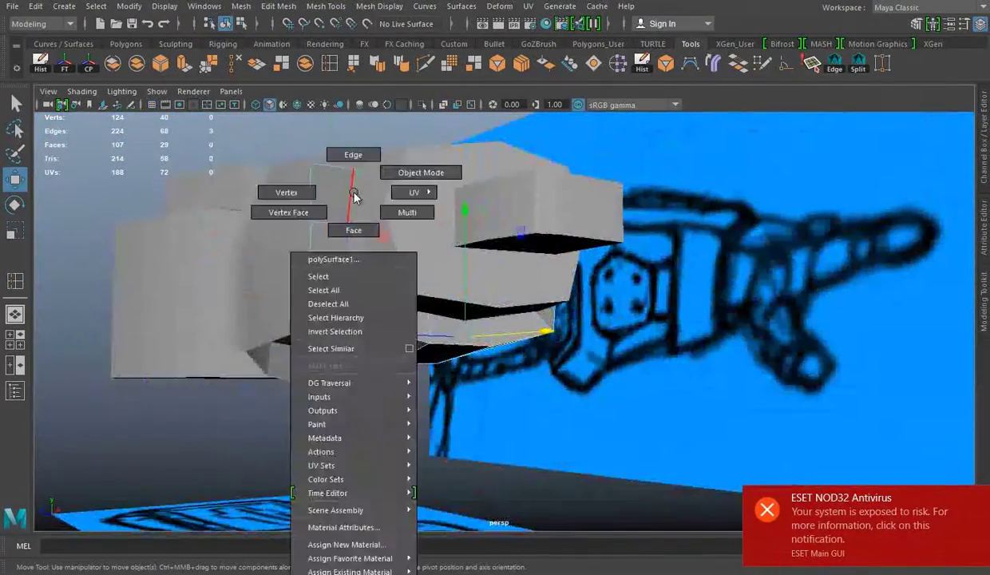
alt+drag(354, 194, 541, 224)
mouse_move(587, 275)
alt+mouse_down()
mouse_move(447, 294)
mouse_move(495, 335)
mouse_move(441, 336)
alt+mouse_up()
key(r)
key(space)
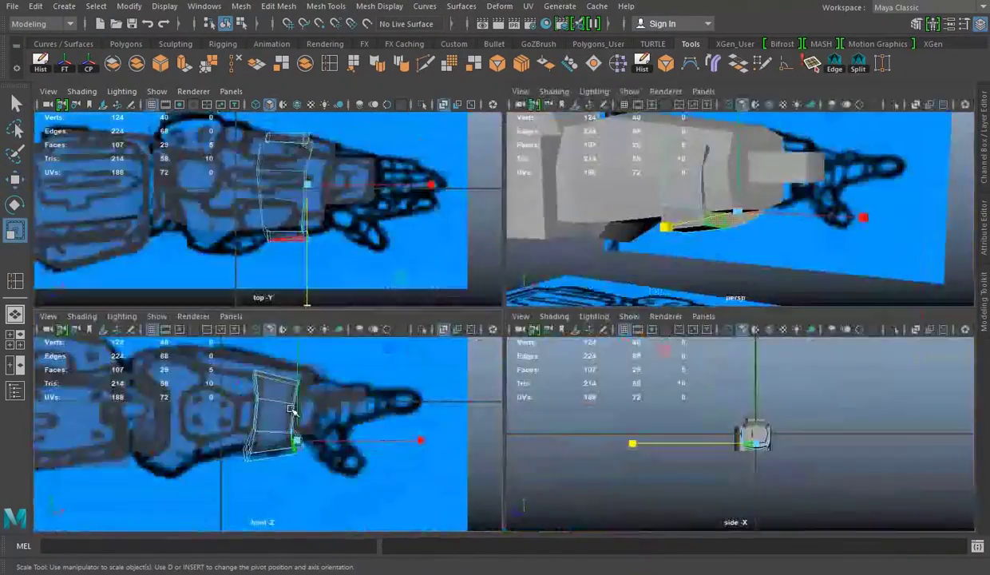
key(space)
key(space)
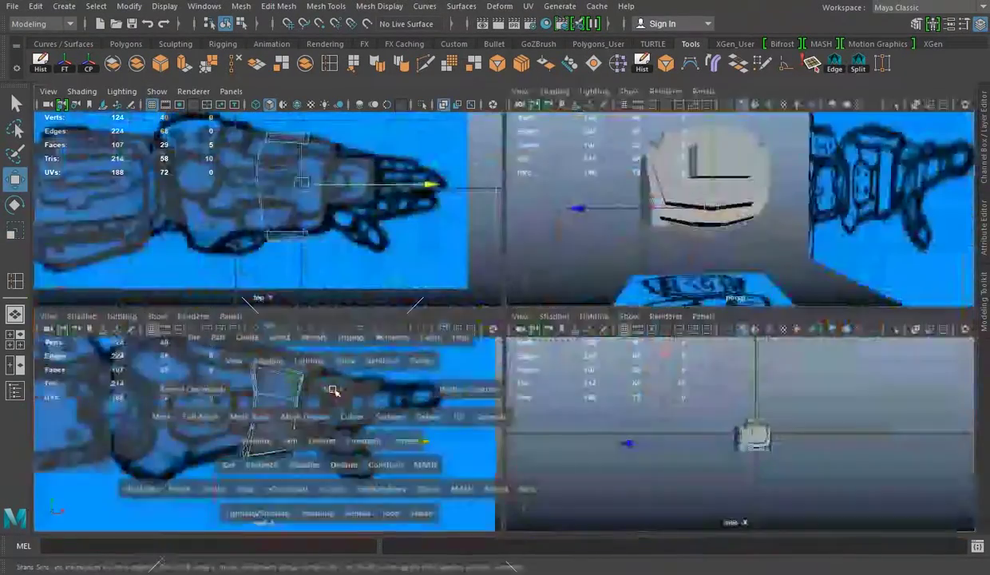
Step: Orbit around the armor and return to whole-object selection with the Move tool
key(space)
right_drag(876, 192, 818, 233)
key(e)
key(space)
key(space)
mouse_move(464, 271)
alt+mouse_down()
mouse_move(369, 308)
mouse_move(369, 289)
mouse_move(413, 306)
alt+mouse_up()
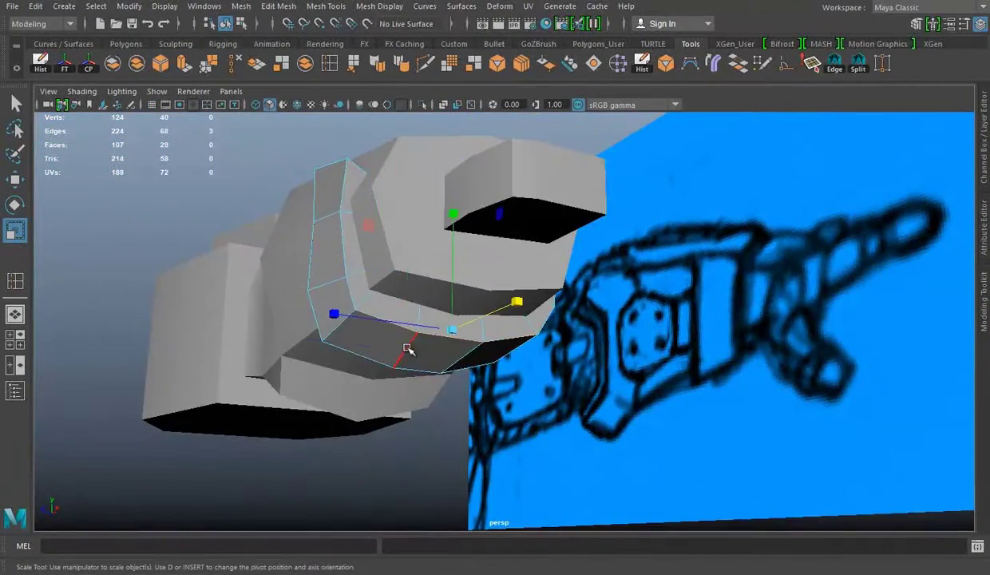
right_drag(519, 195, 635, 145)
key(w)
alt+drag(559, 239, 353, 270)
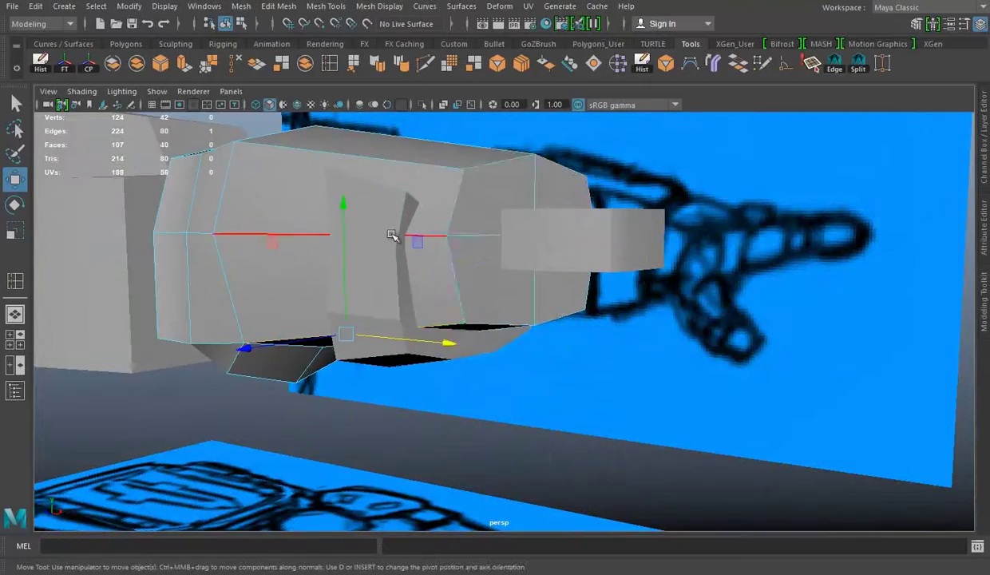
alt+drag(395, 303, 346, 285)
Step: Select the hand's finger piece mesh and isolate it for a closer look
click(508, 302)
alt+drag(508, 303, 568, 293)
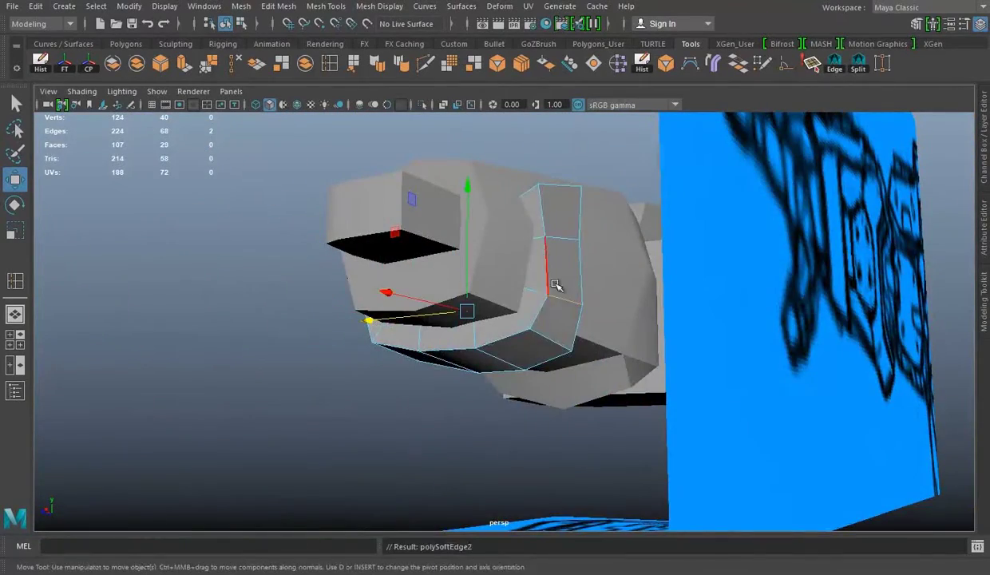
drag(494, 256, 554, 401)
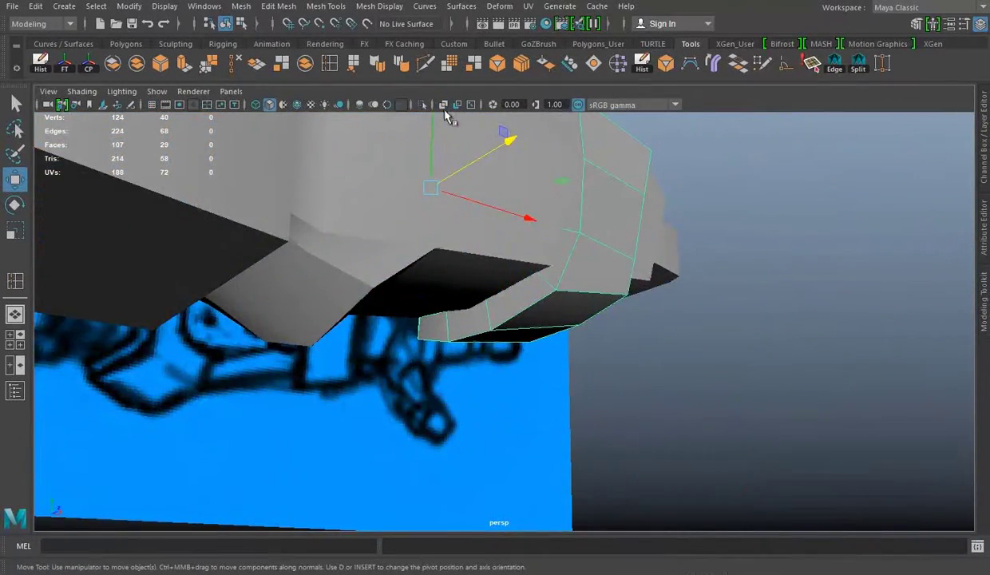
click(422, 104)
alt+drag(743, 277, 623, 327)
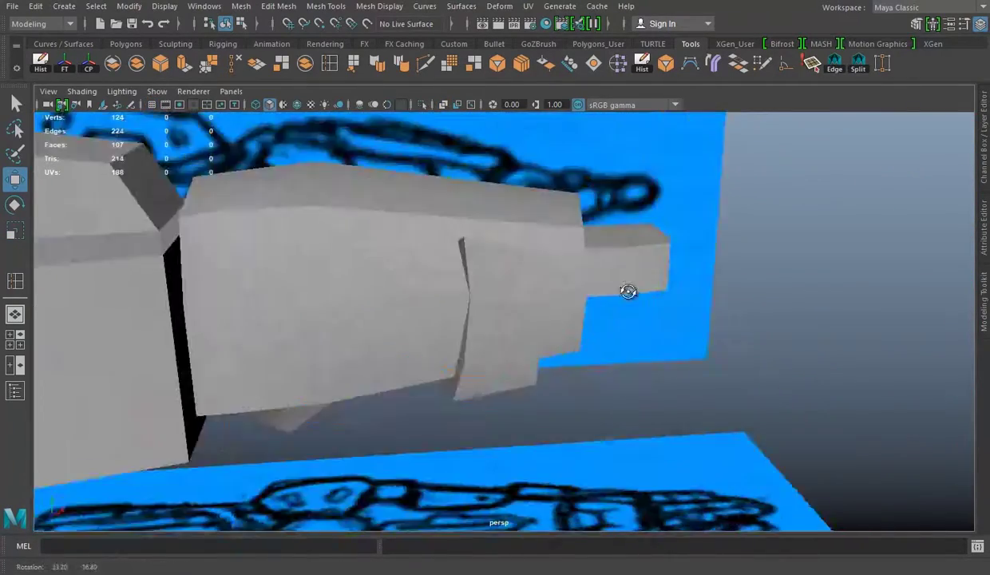
alt+drag(561, 232, 385, 373)
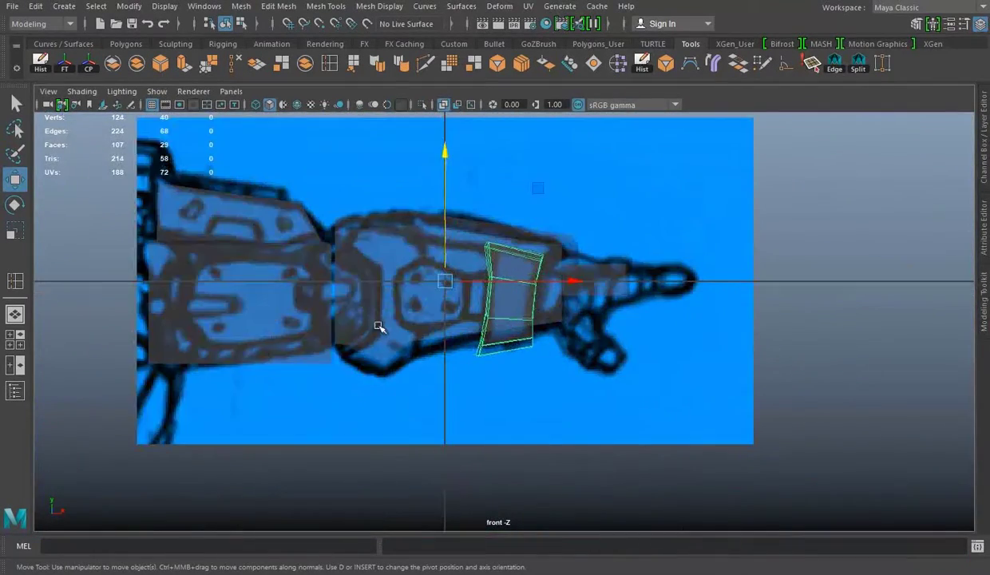
scroll(379, 325, up, 5)
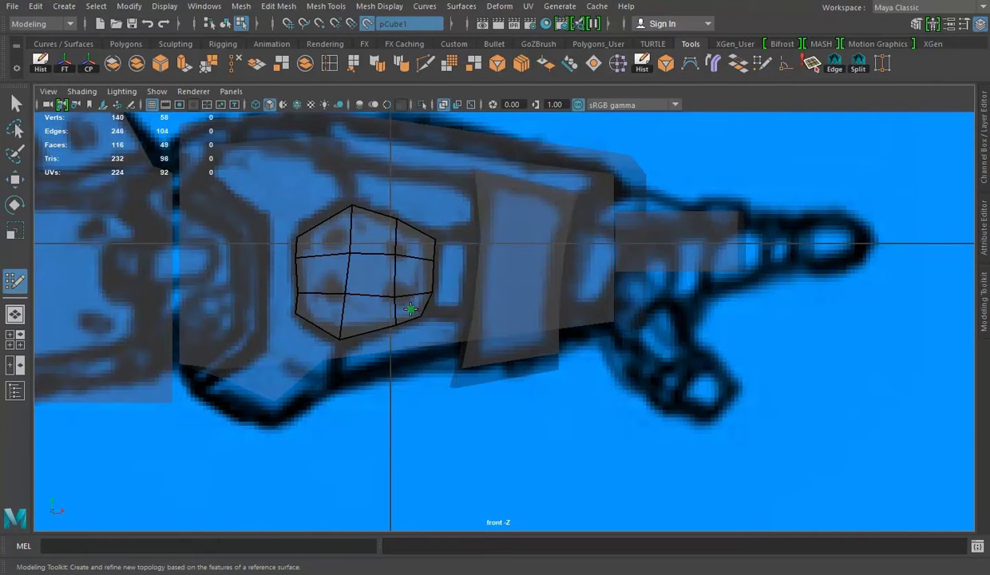
Step: Move and scale the panel's left and right vertex columns, checking perspective and top views
key(w)
key(F9)
drag(315, 199, 146, 335)
key(r)
drag(451, 223, 415, 308)
mouse_move(486, 256)
alt+mouse_down()
mouse_move(433, 329)
mouse_move(550, 319)
mouse_move(391, 230)
mouse_move(432, 117)
mouse_move(541, 398)
mouse_move(607, 394)
alt+mouse_up()
key(space)
key(space)
key(space)
key(space)
alt+drag(569, 222, 558, 190)
right_drag(559, 190, 520, 213)
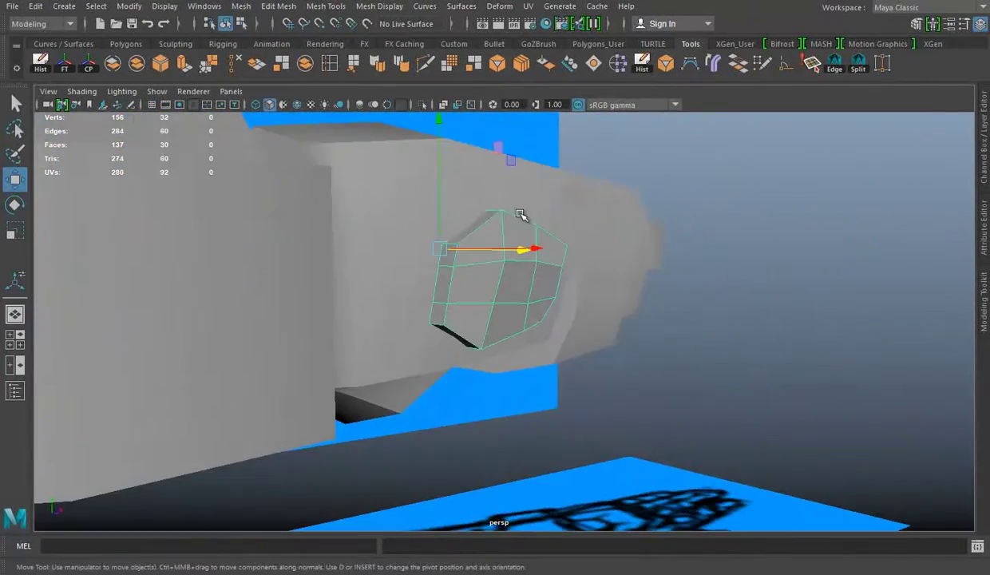
Step: Isolate the panel, delete its stray side face, and show the whole scene again
key(ctrl+1)
key(f)
mouse_move(393, 288)
alt+mouse_down()
mouse_move(446, 265)
mouse_move(413, 310)
mouse_move(431, 247)
alt+mouse_up()
click(419, 300)
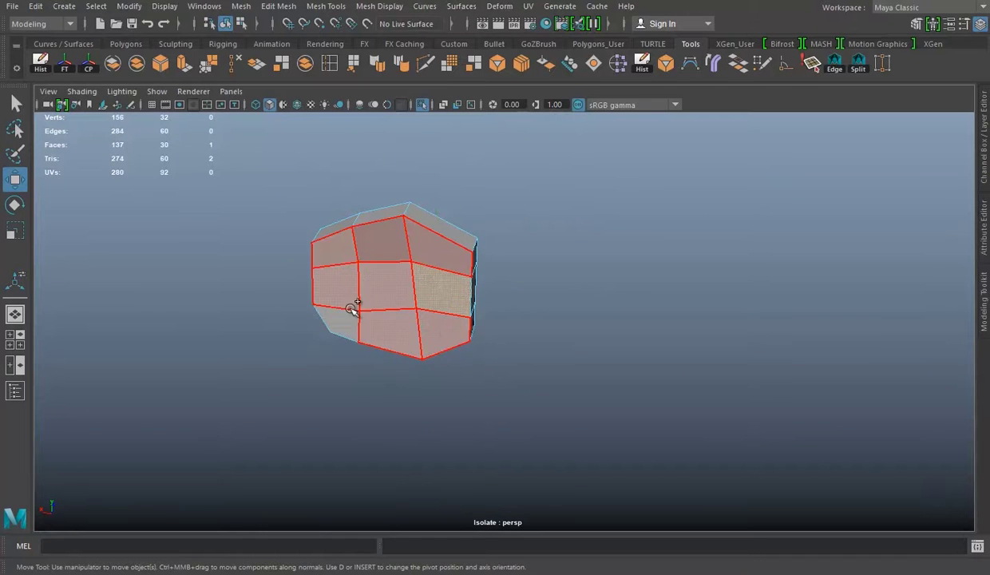
key(Delete)
right_drag(558, 192, 623, 169)
key(f)
key(ctrl+1)
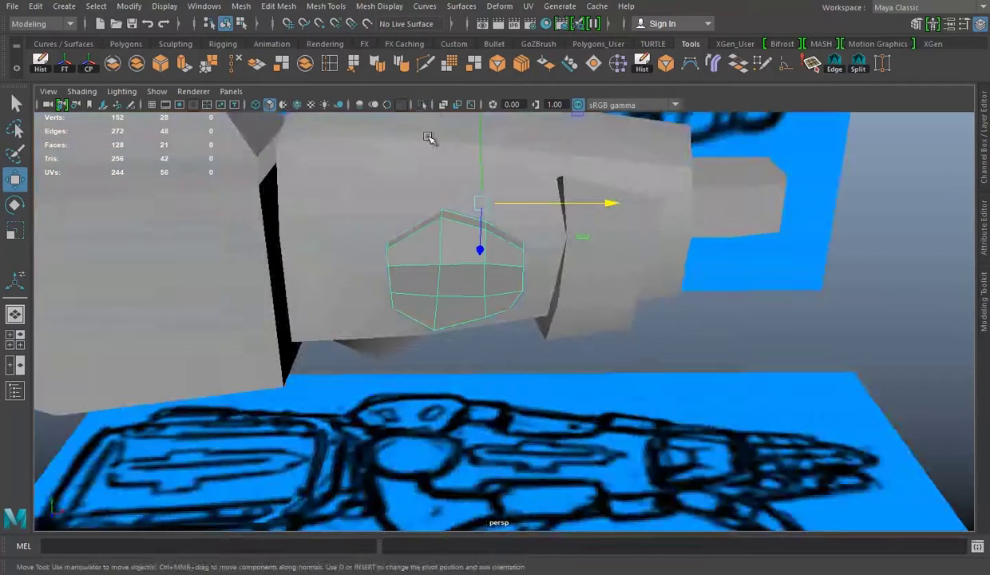
Step: Switch to the four-view layout and bring up the Channel Box/Layer Editor
alt+drag(435, 282, 645, 194)
right_drag(644, 195, 641, 150)
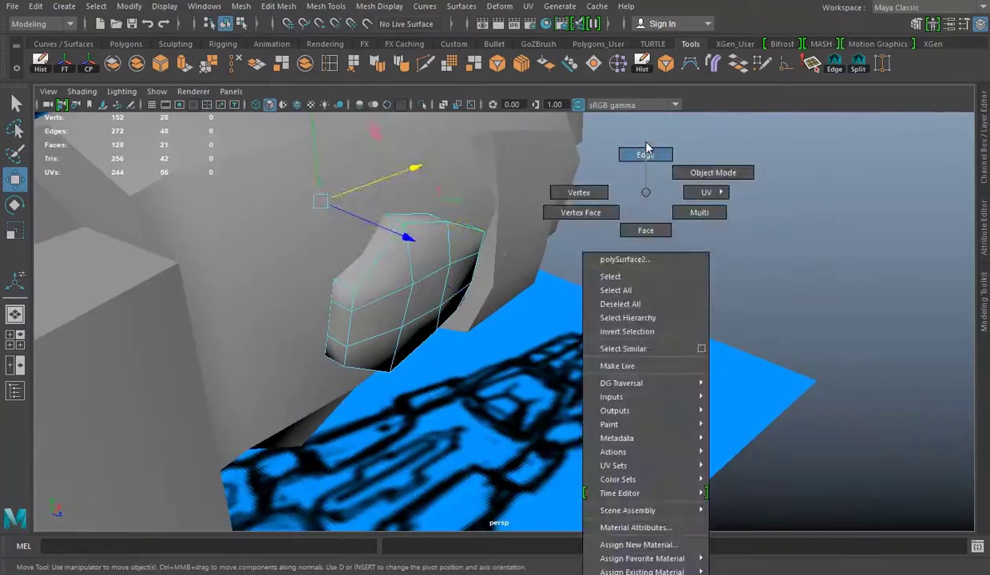
mouse_move(354, 294)
alt+mouse_down()
mouse_move(558, 309)
mouse_move(541, 287)
mouse_move(470, 383)
mouse_move(559, 294)
alt+mouse_up()
key(space)
key(space)
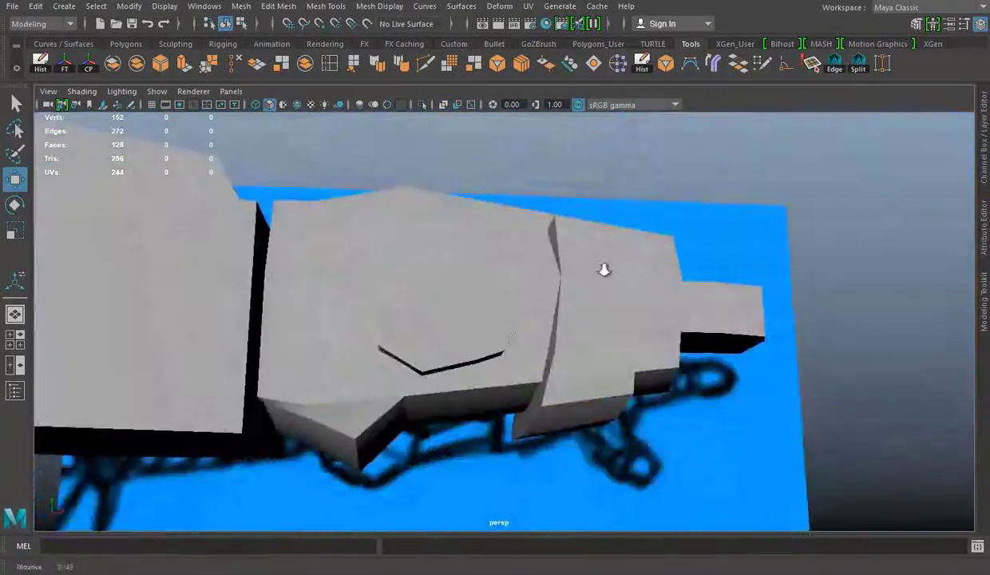
mouse_move(604, 270)
alt+mouse_down()
mouse_move(524, 293)
mouse_move(508, 280)
mouse_move(509, 328)
alt+mouse_up()
key(ctrl+a)
Step: Hide the Front and Down blueprint layers so only the Back blueprint is shown
alt+right_drag(553, 229, 546, 479)
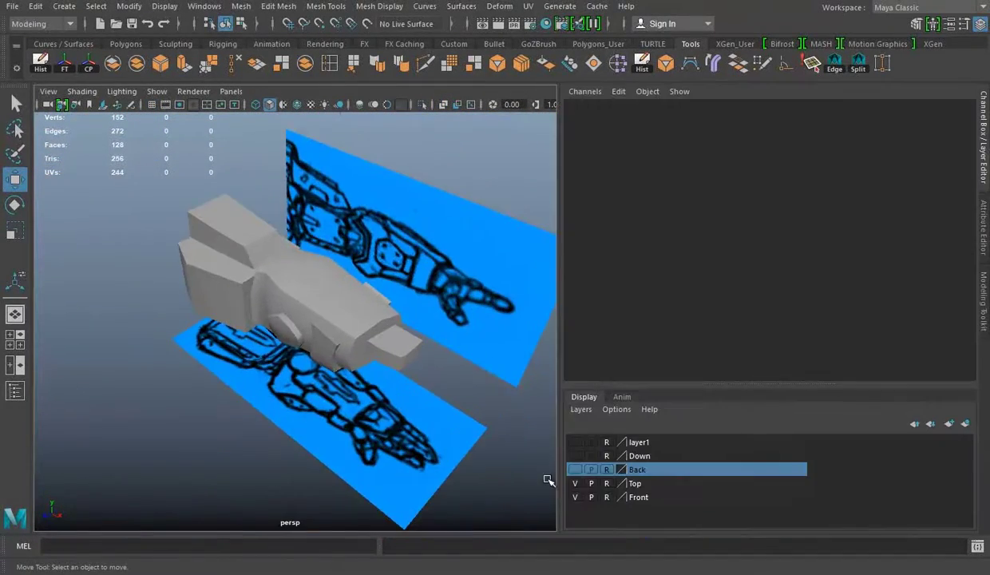
click(575, 496)
click(574, 455)
click(575, 456)
click(574, 469)
click(574, 469)
click(575, 456)
click(575, 455)
click(574, 469)
Step: Move the Back image plane to Translate Z -1.262, then hide Back and show Front
click(331, 310)
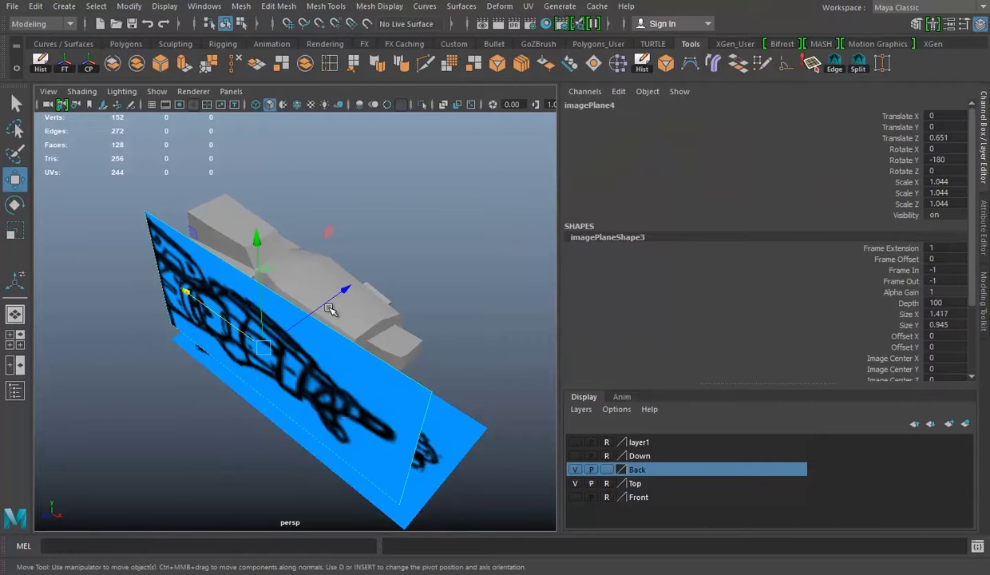
alt+drag(332, 309, 408, 304)
alt+right_drag(407, 304, 593, 486)
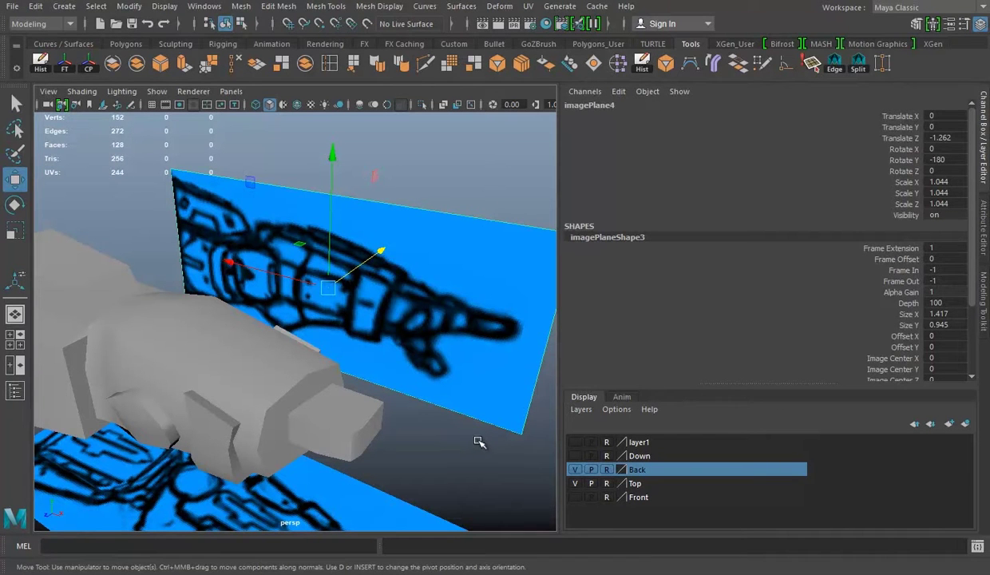
click(575, 469)
click(574, 497)
Step: Orbit out to view the whole model and select the armor block
alt+drag(294, 368, 400, 400)
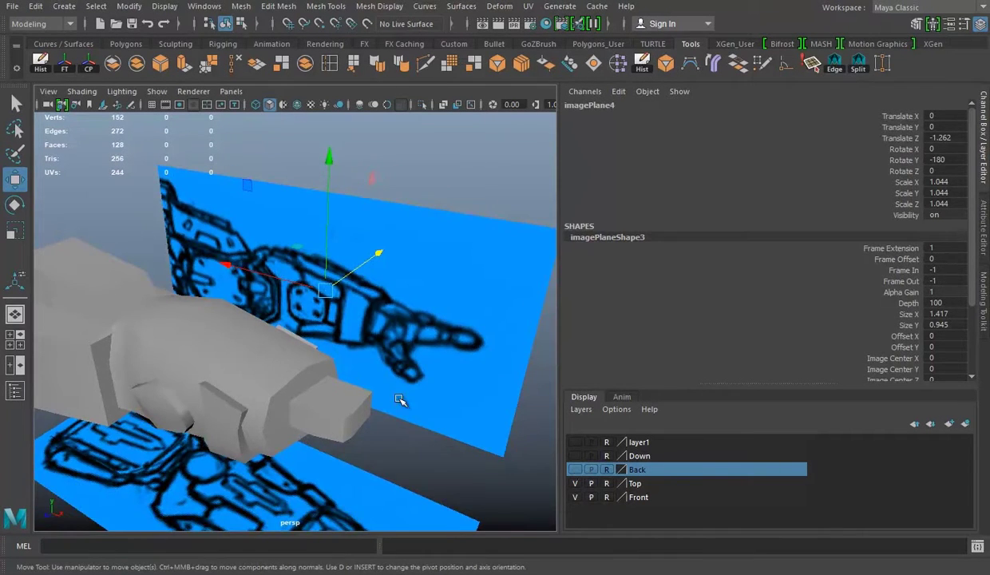
click(399, 399)
alt+right_drag(399, 399, 340, 357)
click(339, 357)
Step: Quad Draw two quads beside the hexagonal plate on live pCube1 and split them with an edge loop
scroll(210, 347, up, 5)
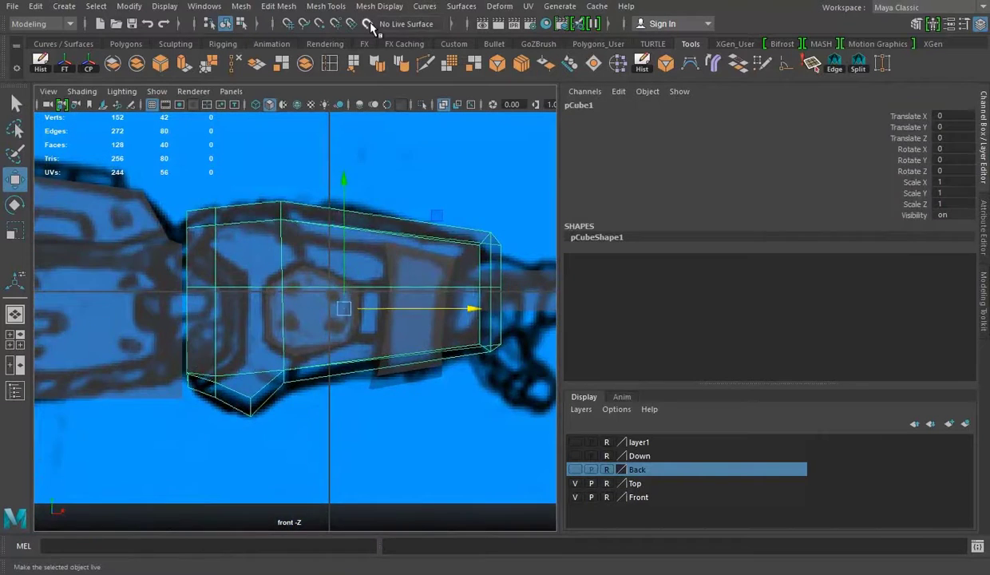
click(367, 23)
scroll(294, 217, up, 2)
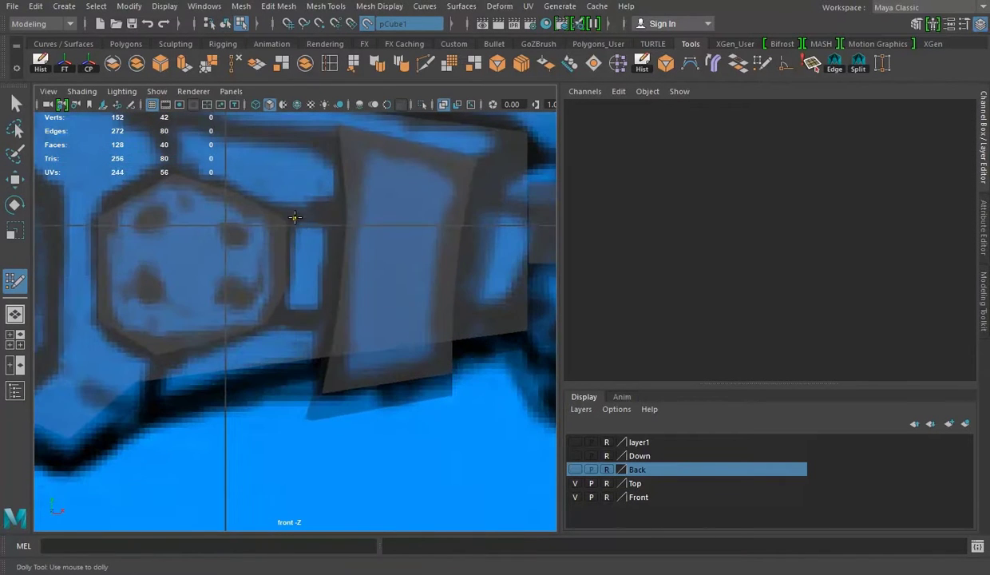
click(340, 204)
key(Return)
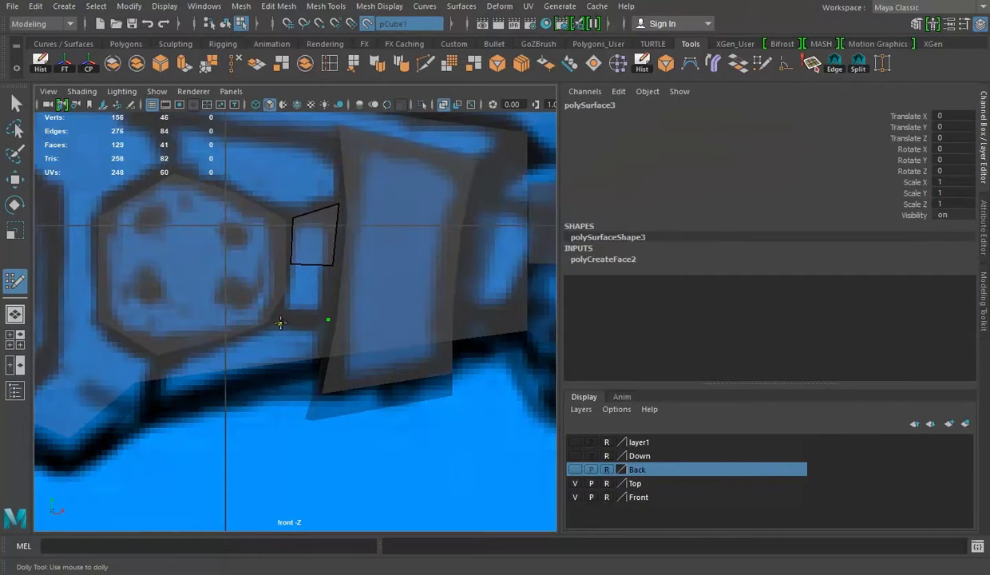
shift+click(300, 295)
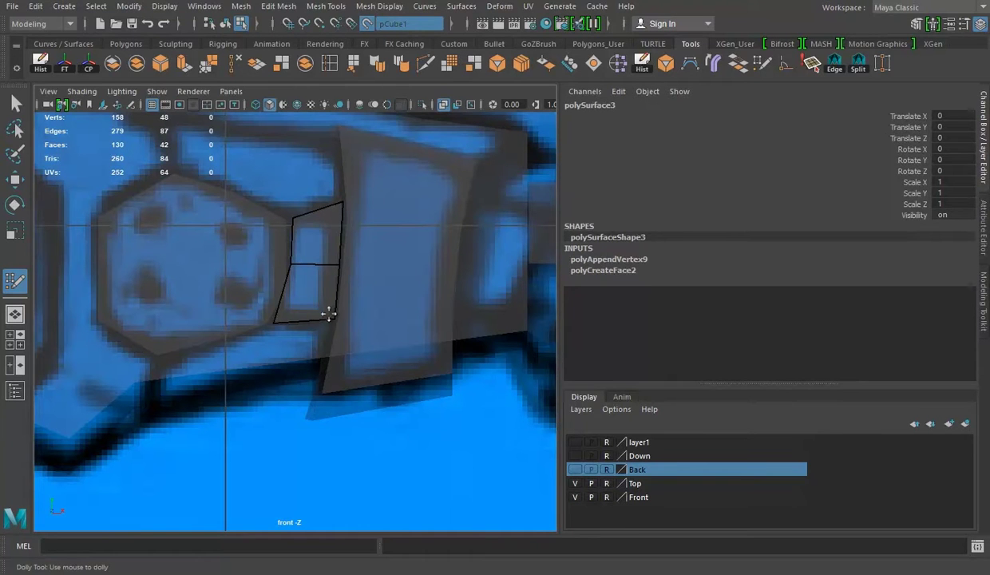
ctrl+click(308, 326)
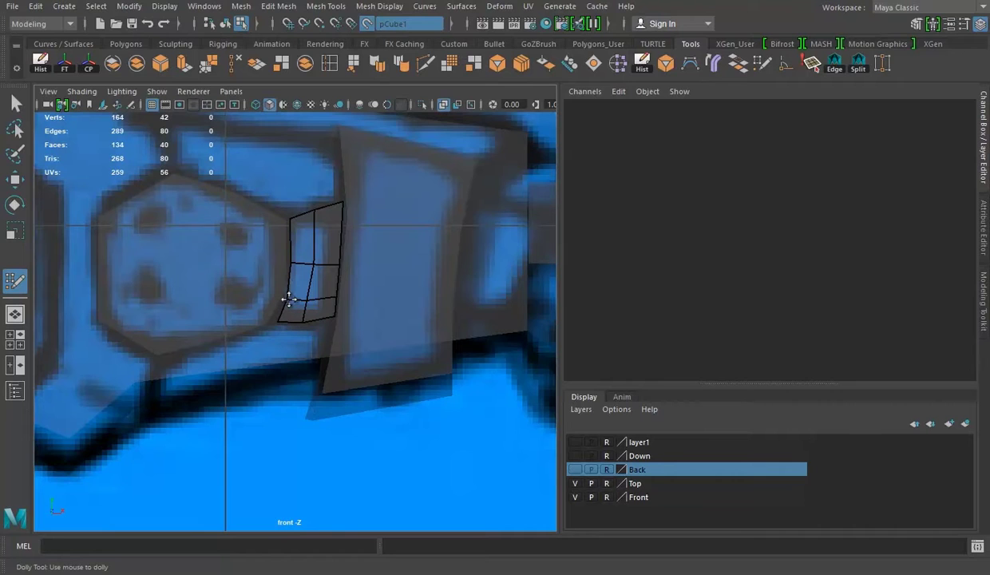
Step: Extrude the new quad panel's face outward from the armor block
key(space)
key(space)
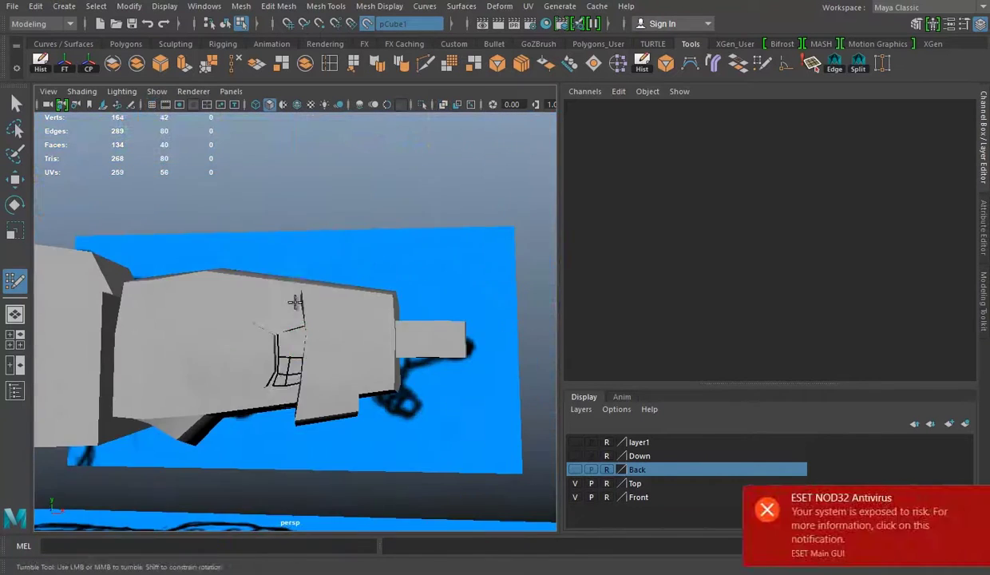
alt+drag(239, 320, 294, 391)
key(w)
click(289, 273)
click(985, 151)
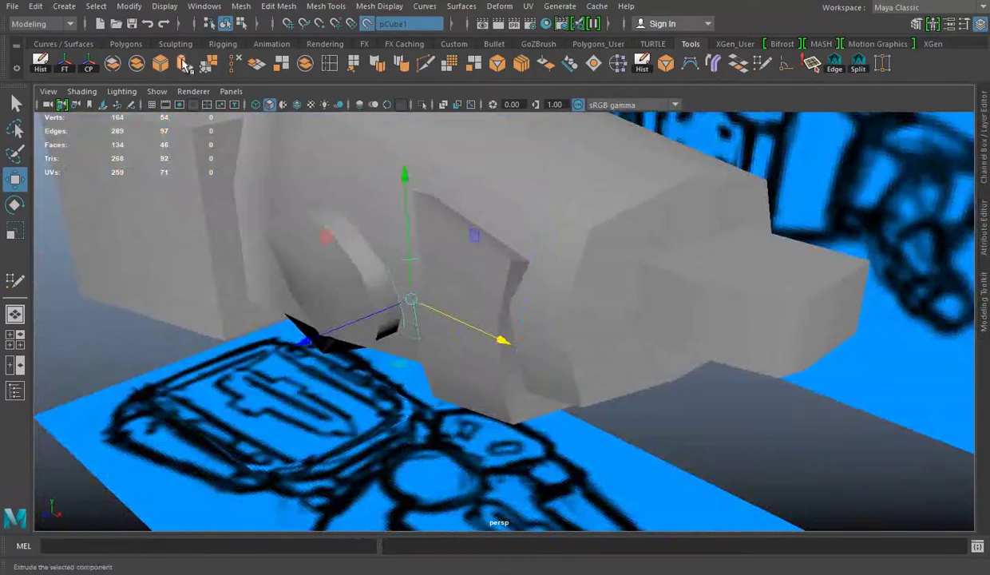
key(ctrl+e)
alt+drag(478, 332, 574, 335)
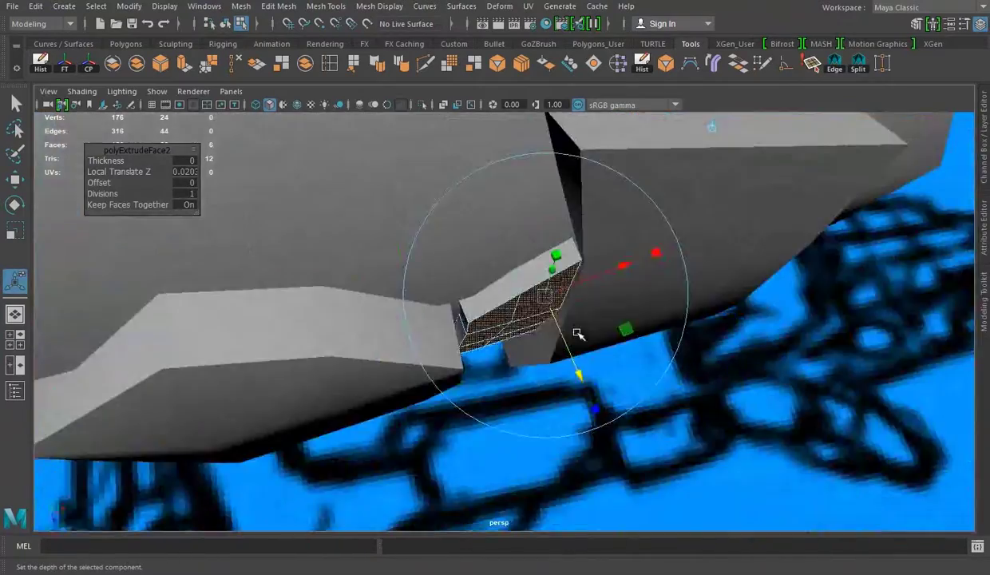
Step: Isolate the extruded panel to inspect it, then restore the scene and frame the armor block
key(space)
key(space)
alt+drag(596, 268, 568, 288)
key(q)
key(F8)
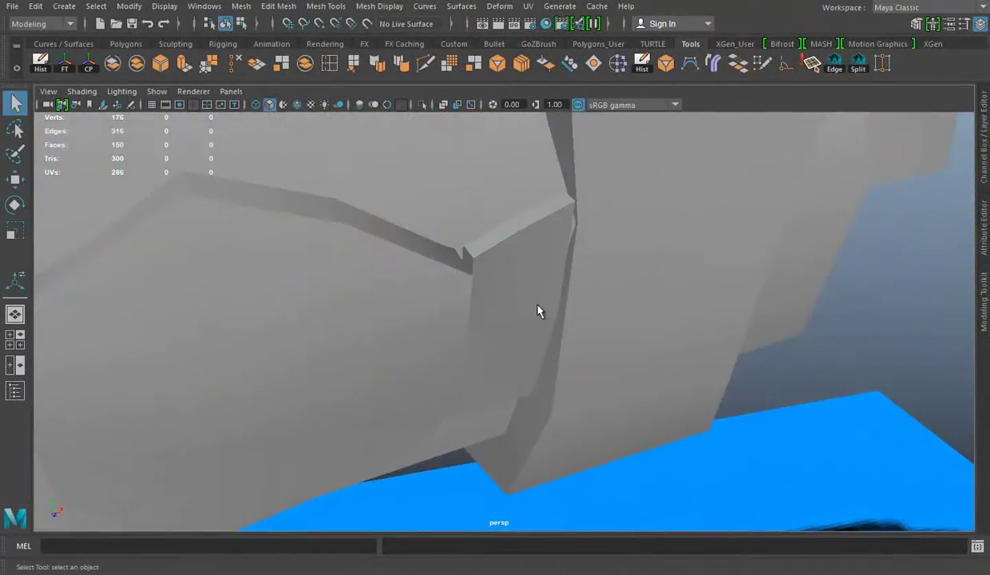
key(ctrl+1)
alt+drag(519, 416, 497, 276)
key(ctrl+1)
click(507, 228)
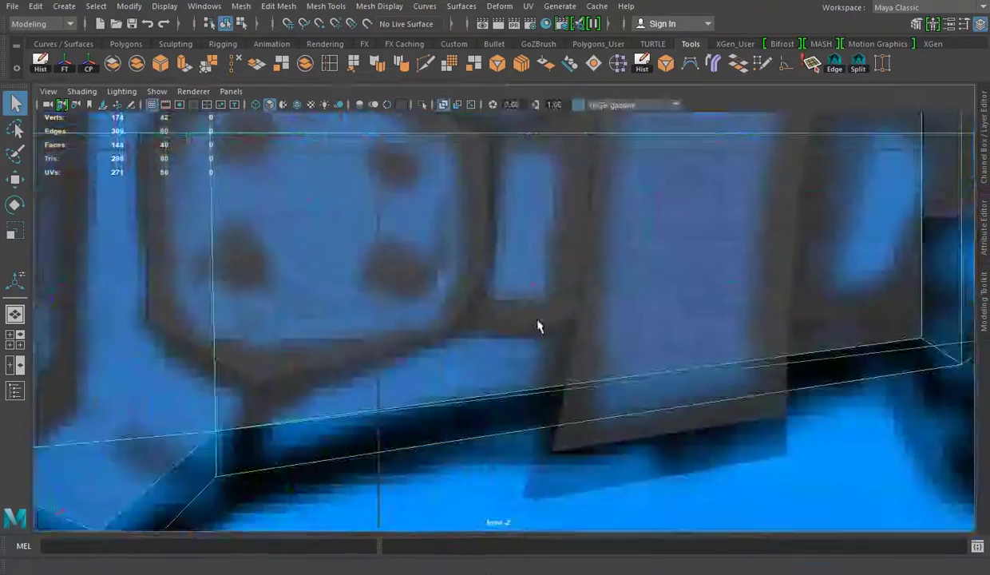
key(f)
scroll(438, 296, up, 3)
Step: Make pCube1 live and Quad Draw new quads along the upper wrist strip
key(alt+l)
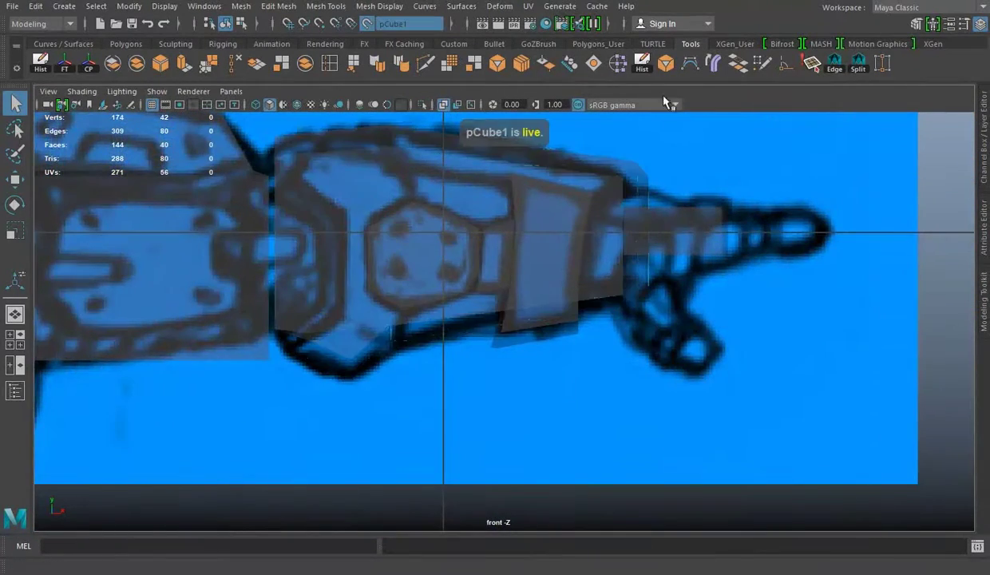
click(761, 69)
scroll(309, 276, up, 2)
scroll(309, 271, up, 2)
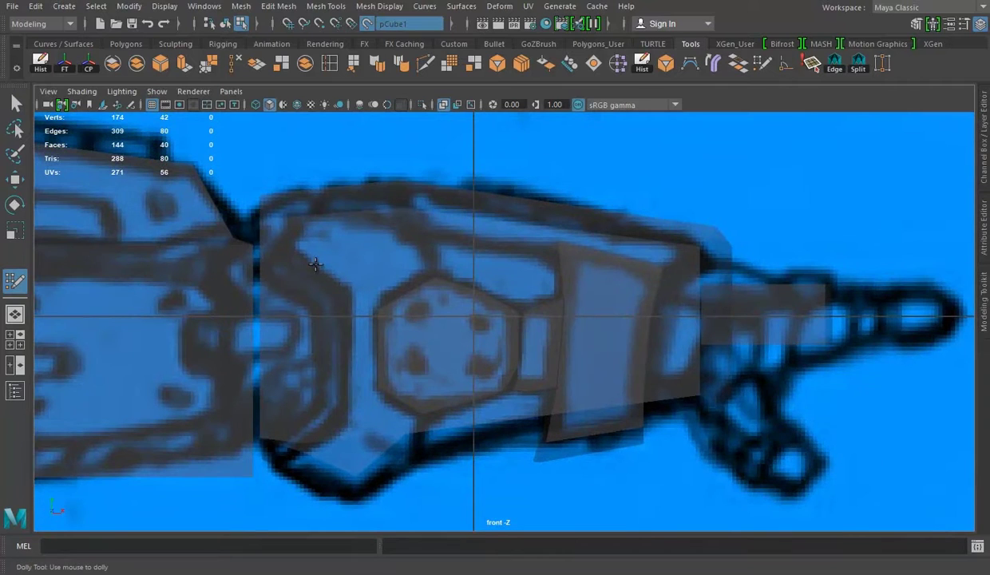
scroll(400, 209, up, 2)
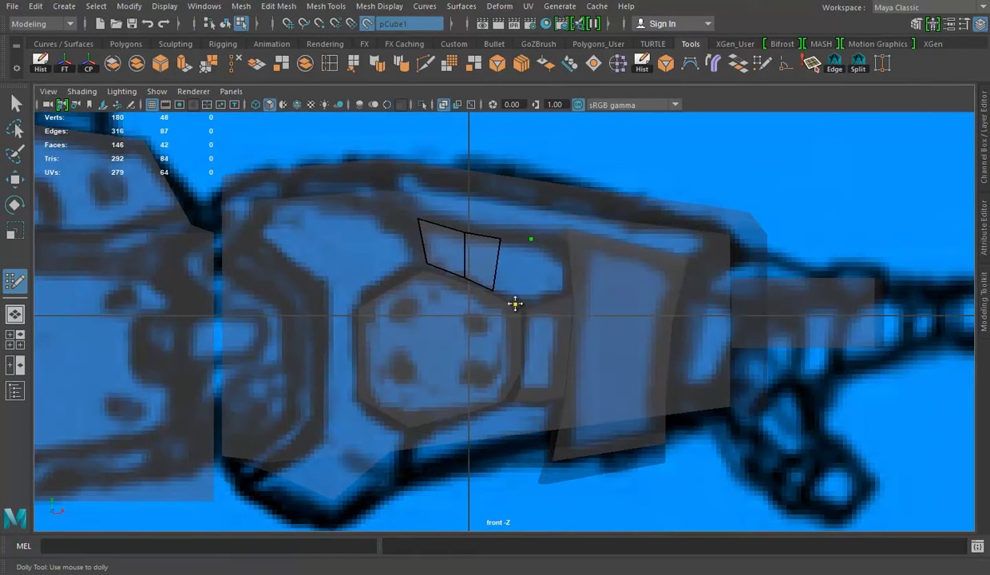
shift+click(534, 275)
scroll(472, 282, up, 2)
scroll(480, 238, up, 2)
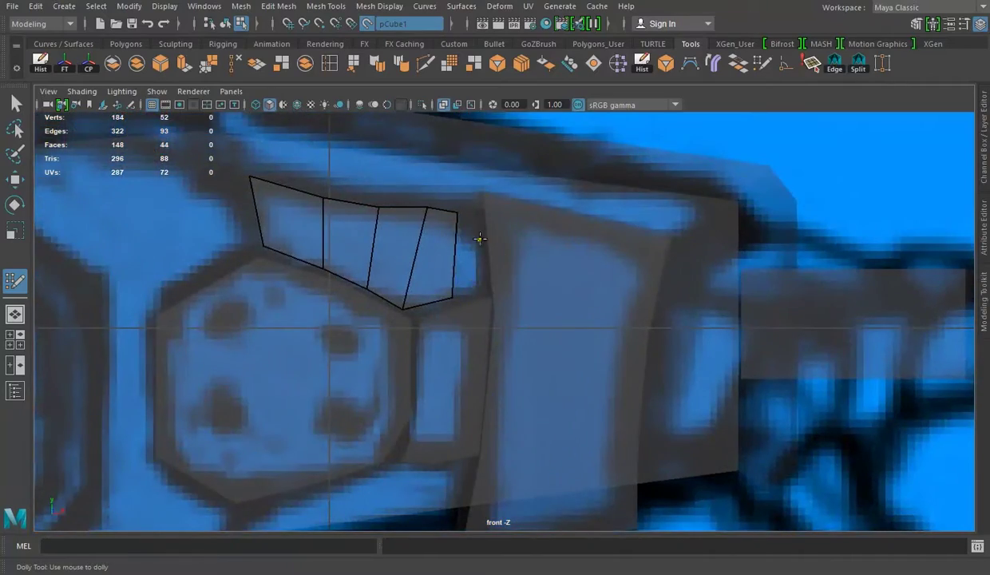
shift+click(473, 265)
scroll(605, 264, down, 2)
Step: Extrude the strip faces by Local Translate Z 0.0271 and show the Back blueprint instead of Front
mouse_move(431, 246)
alt+mouse_down()
mouse_move(501, 254)
mouse_move(553, 283)
mouse_move(561, 267)
mouse_move(690, 276)
mouse_move(397, 281)
alt+mouse_up()
click(486, 276)
key(ctrl+e)
key(ctrl+a)
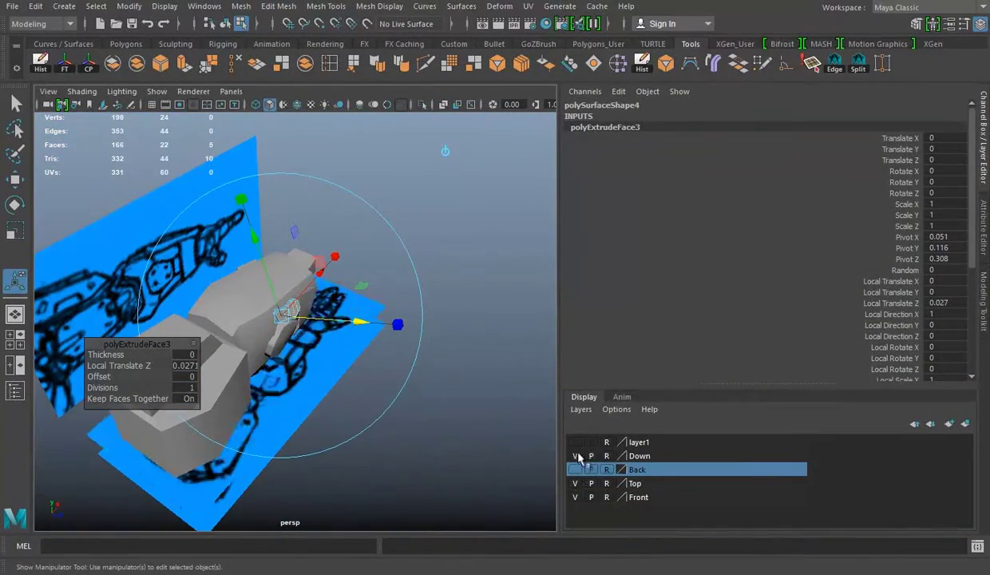
click(574, 496)
click(575, 469)
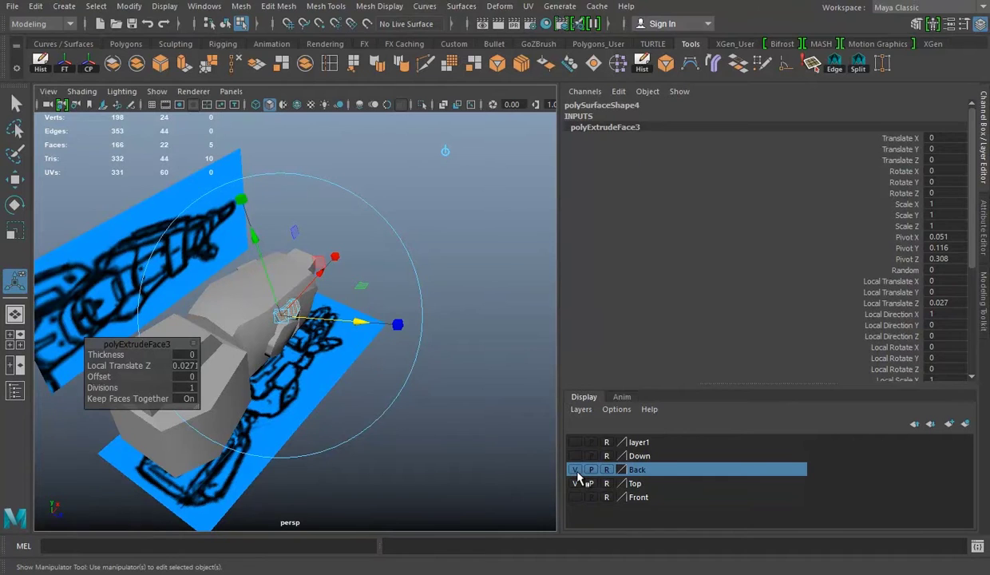
Step: Isolate the extruded panel to check it, then reselect pCube1 and return to front view
click(574, 469)
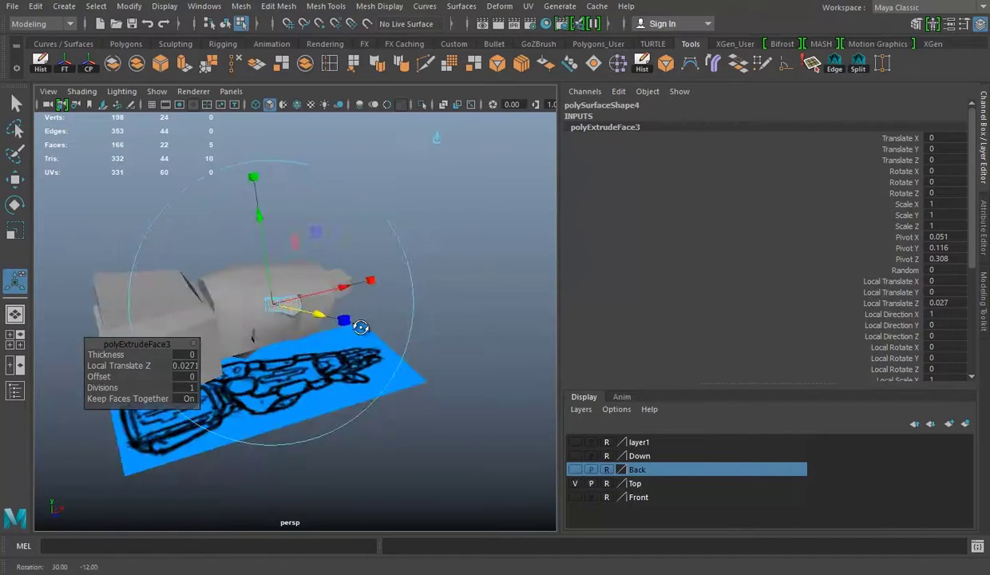
alt+drag(399, 319, 325, 250)
click(575, 496)
click(308, 244)
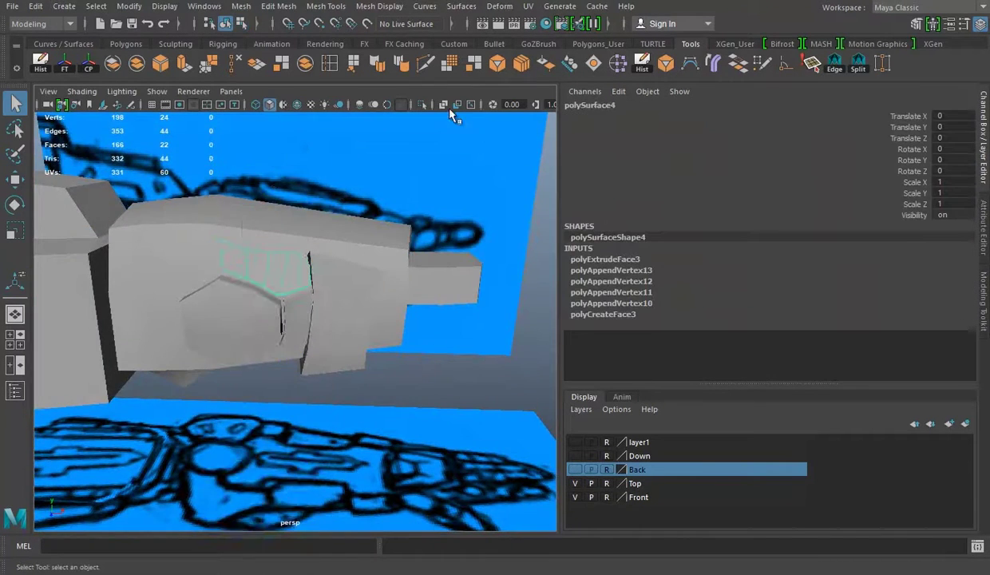
click(422, 105)
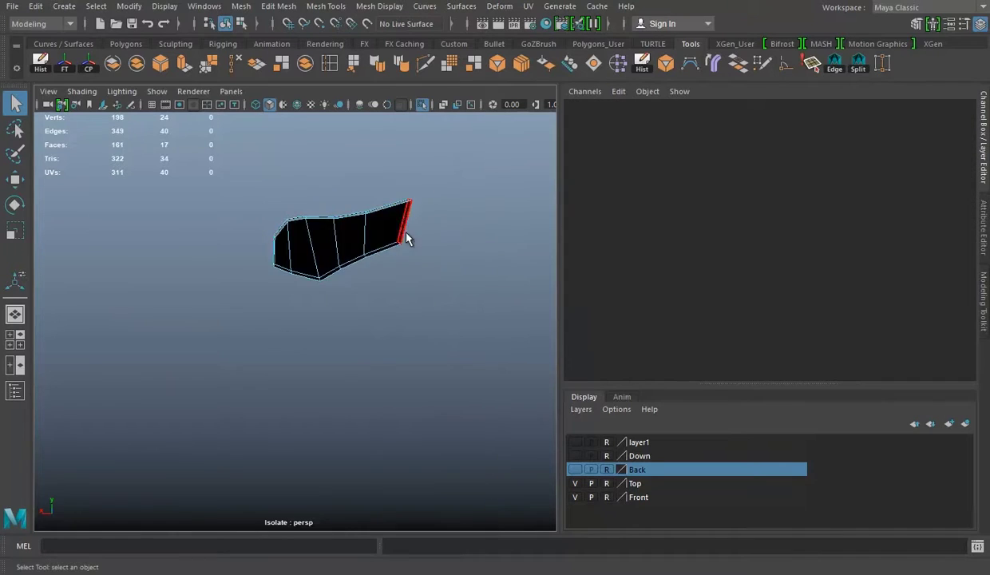
click(422, 105)
click(301, 270)
mouse_move(282, 179)
alt+mouse_down()
mouse_move(301, 269)
mouse_move(309, 265)
alt+mouse_up()
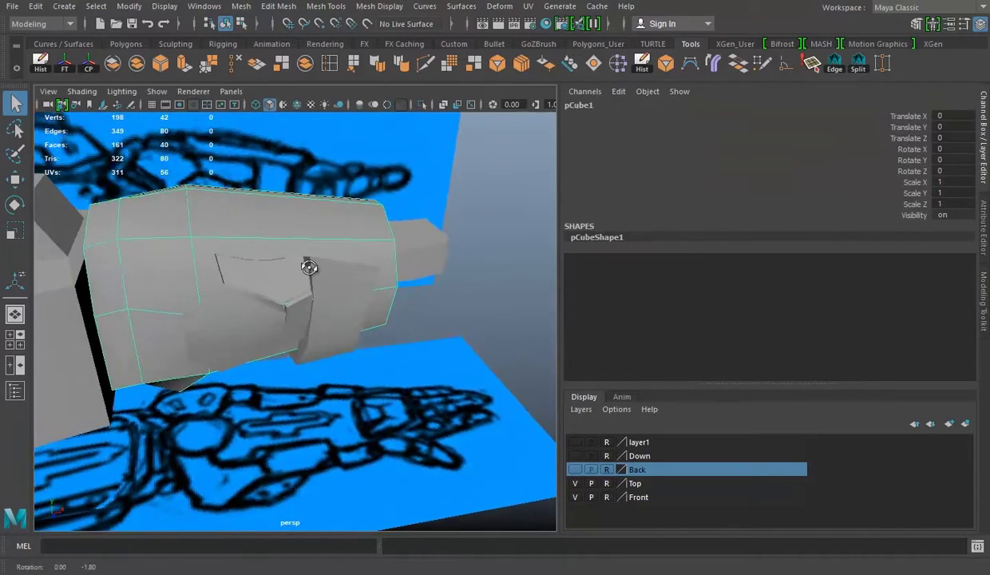
key(ctrl+a)
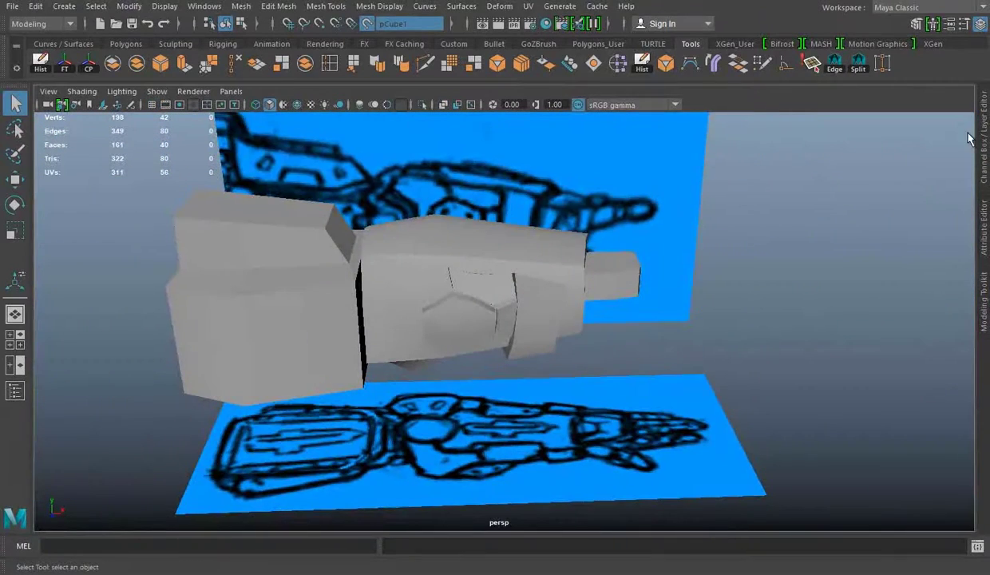
Step: Toggle the Top and Down blueprint layers' visibility and switch to the front blueprint view
key(ctrl+a)
click(574, 482)
click(576, 482)
click(575, 483)
click(575, 456)
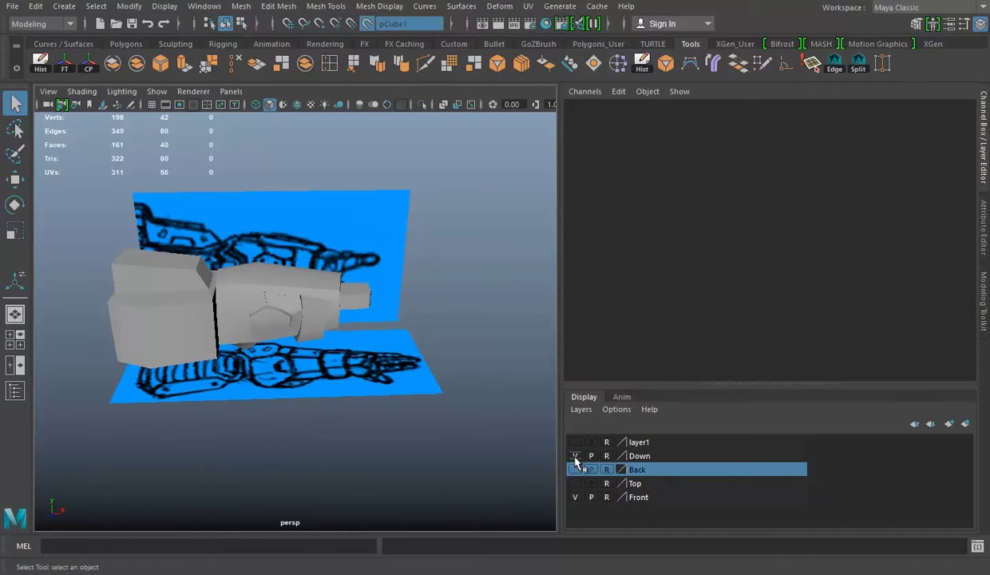
click(575, 456)
click(575, 482)
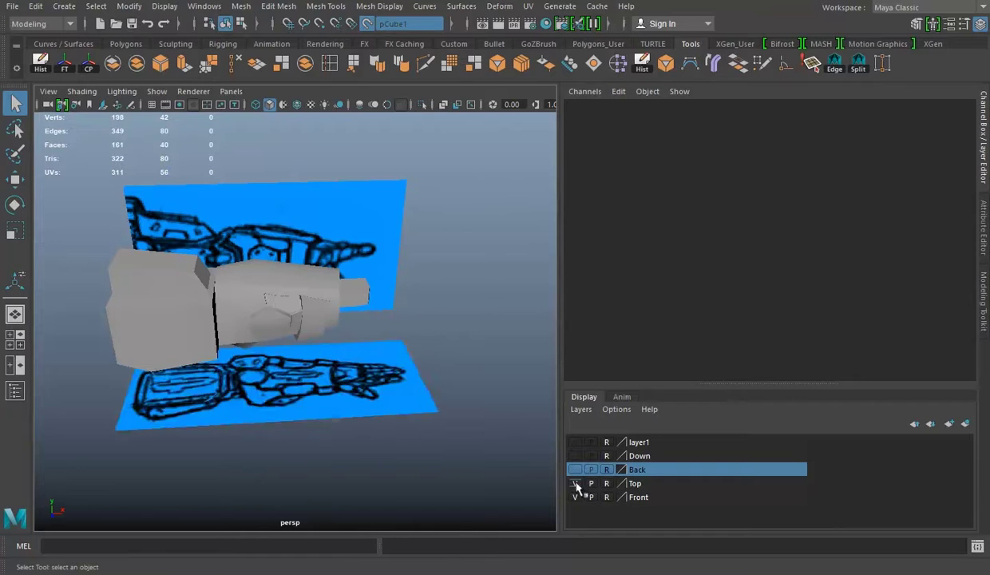
key(space)
key(space)
key(ctrl+a)
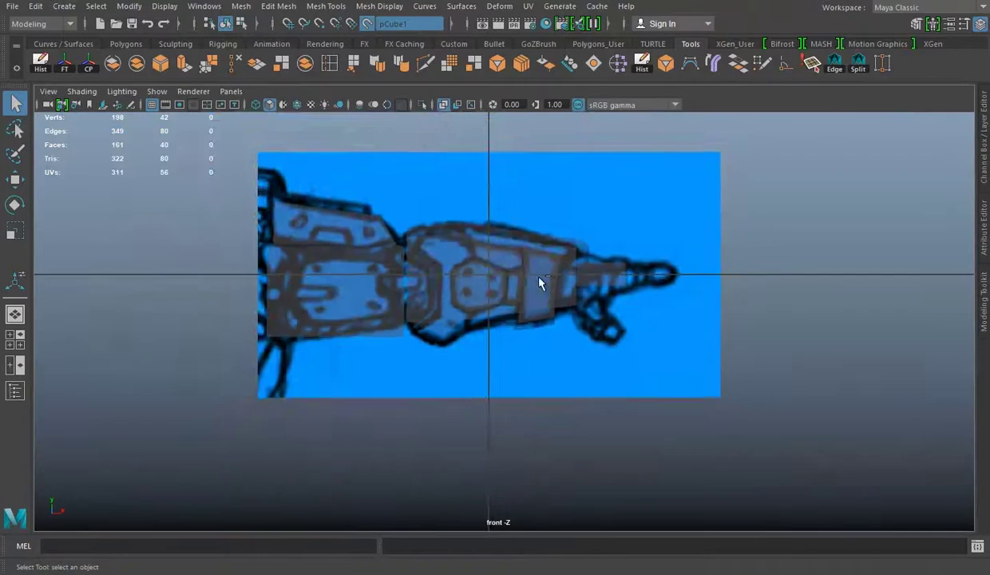
Step: Quad Draw a strip of faces under the hexagonal plate and orbit to check them
scroll(540, 281, up, 2)
scroll(526, 310, up, 2)
scroll(416, 307, up, 2)
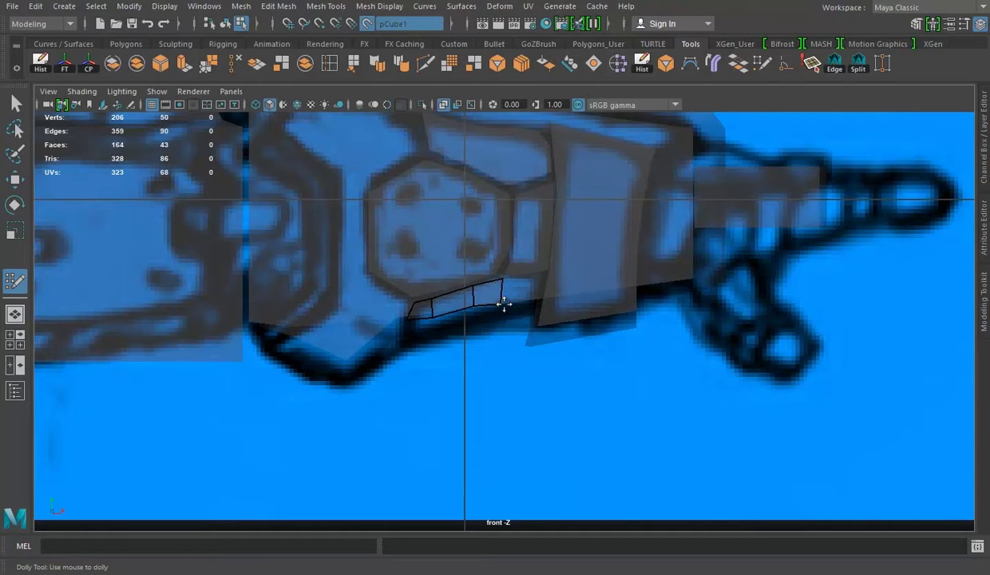
shift+click(533, 299)
mouse_move(533, 299)
alt+mouse_down()
mouse_move(490, 281)
mouse_move(398, 327)
alt+mouse_up()
key(space)
click(379, 339)
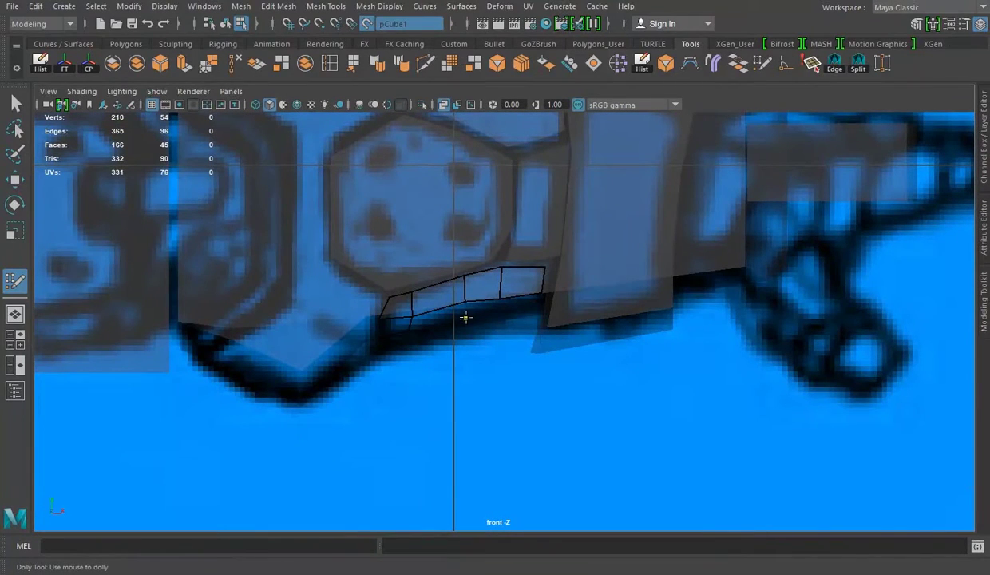
shift+click(536, 304)
key(space)
key(space)
alt+drag(559, 320, 441, 365)
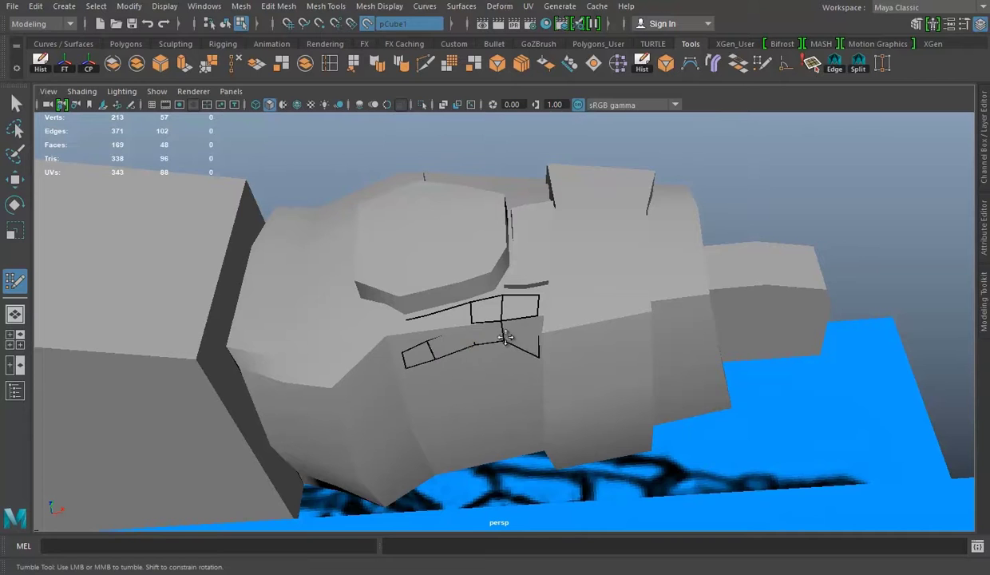
alt+drag(534, 328, 391, 388)
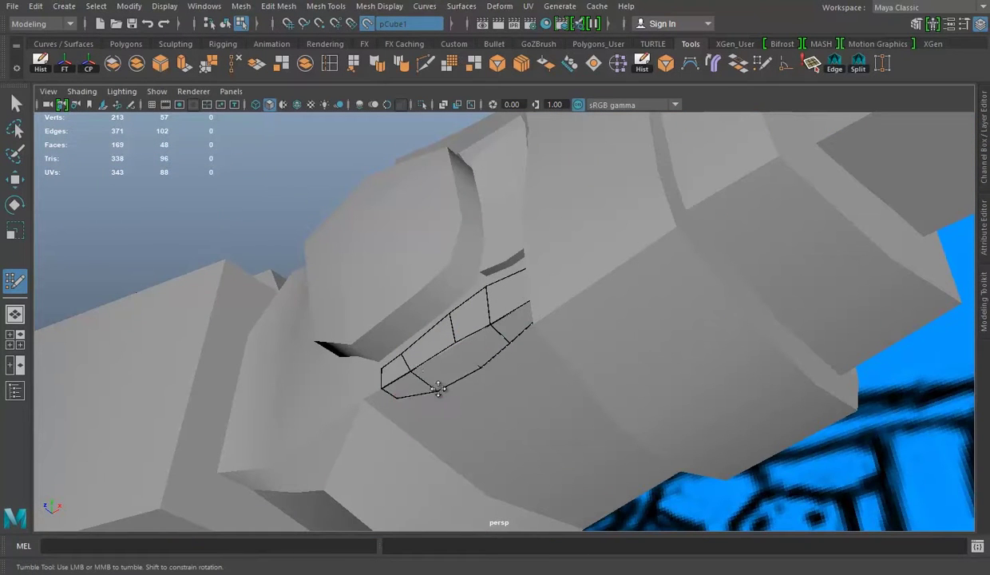
mouse_move(430, 381)
alt+mouse_down()
mouse_move(504, 335)
mouse_move(528, 379)
mouse_move(458, 333)
mouse_move(530, 353)
mouse_move(447, 304)
mouse_move(556, 250)
mouse_move(365, 343)
mouse_move(415, 316)
mouse_move(446, 310)
mouse_move(451, 320)
mouse_move(484, 274)
mouse_move(579, 271)
alt+mouse_up()
Step: Extrude the new lower strip outward by Local Translate Z 0.0566
key(w)
key(ctrl+e)
key(space)
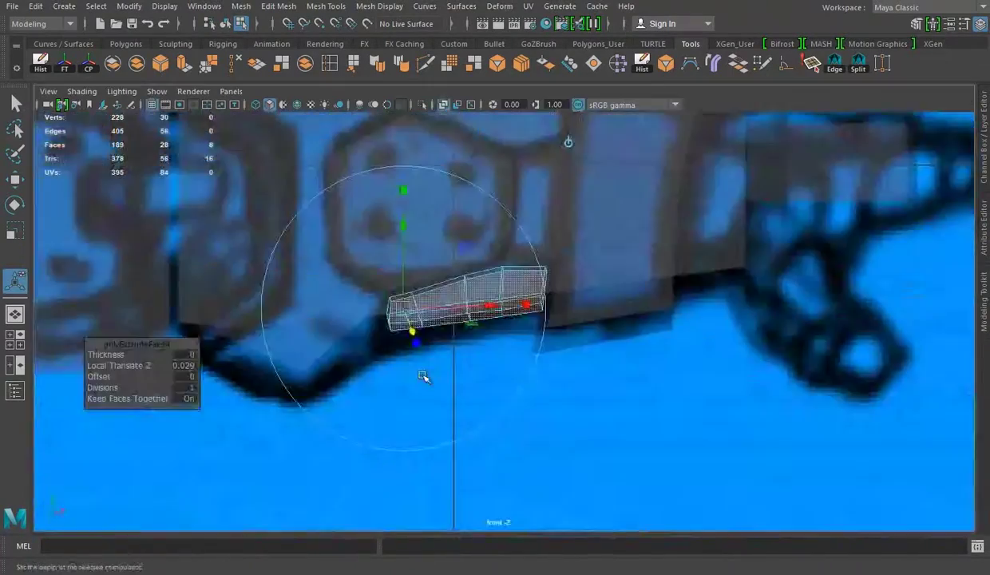
key(space)
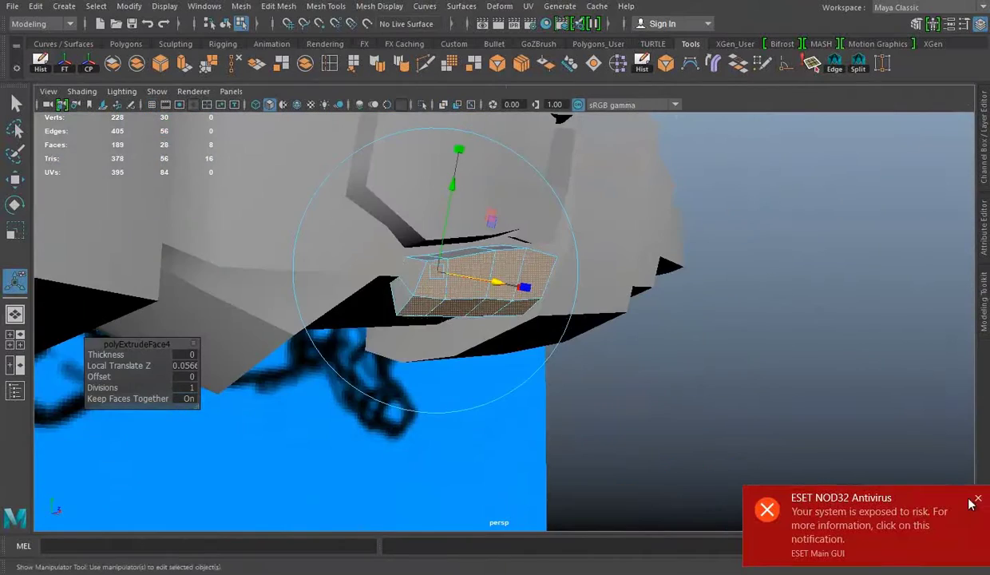
Step: Isolate the strip, delete its extra face and bevel its edges
right_drag(517, 191, 519, 289)
key(ctrl+1)
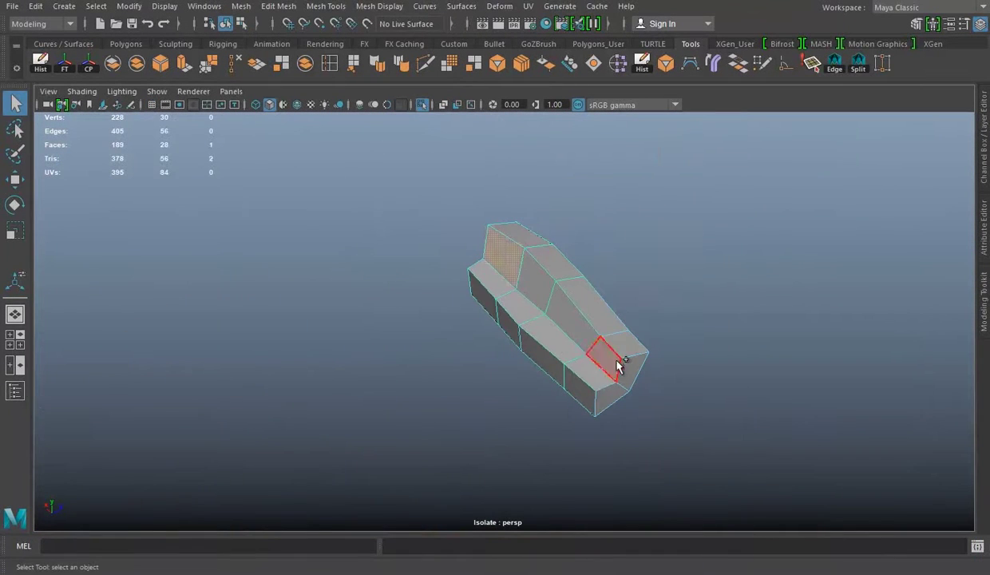
click(579, 367)
right_drag(504, 210, 612, 162)
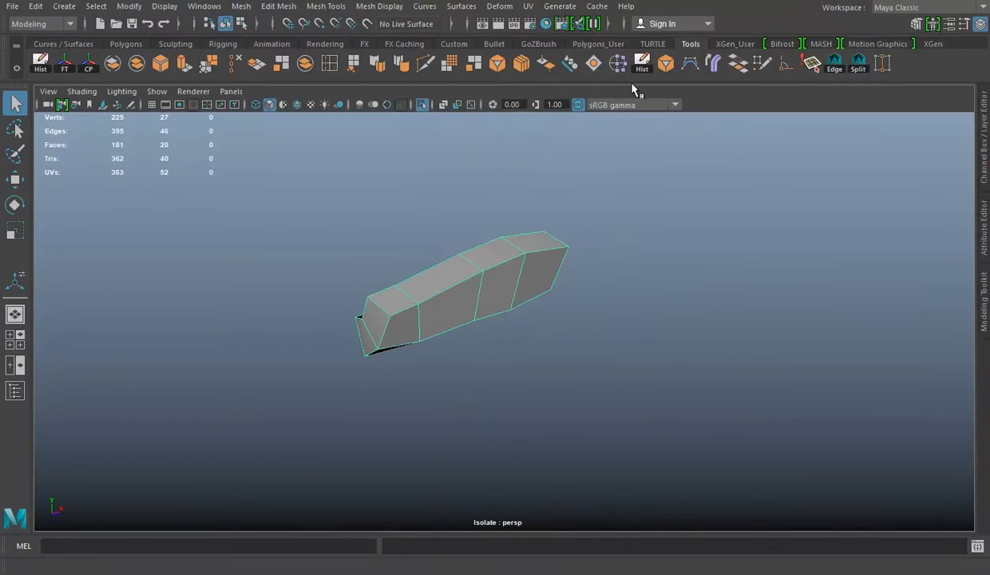
key(w)
mouse_move(685, 309)
alt+mouse_down()
mouse_move(362, 290)
mouse_move(506, 270)
mouse_move(357, 223)
mouse_move(491, 233)
alt+mouse_up()
click(188, 68)
Step: Lower the polyBevel1 Fraction to narrow the bevel and return to the full scene
key(ctrl+a)
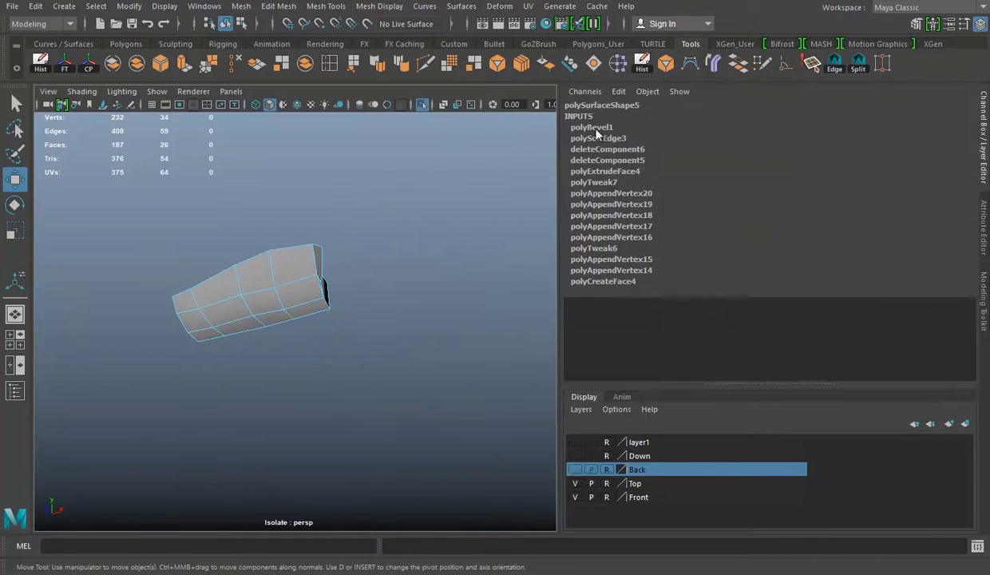
click(904, 171)
middle_drag(219, 277, 216, 277)
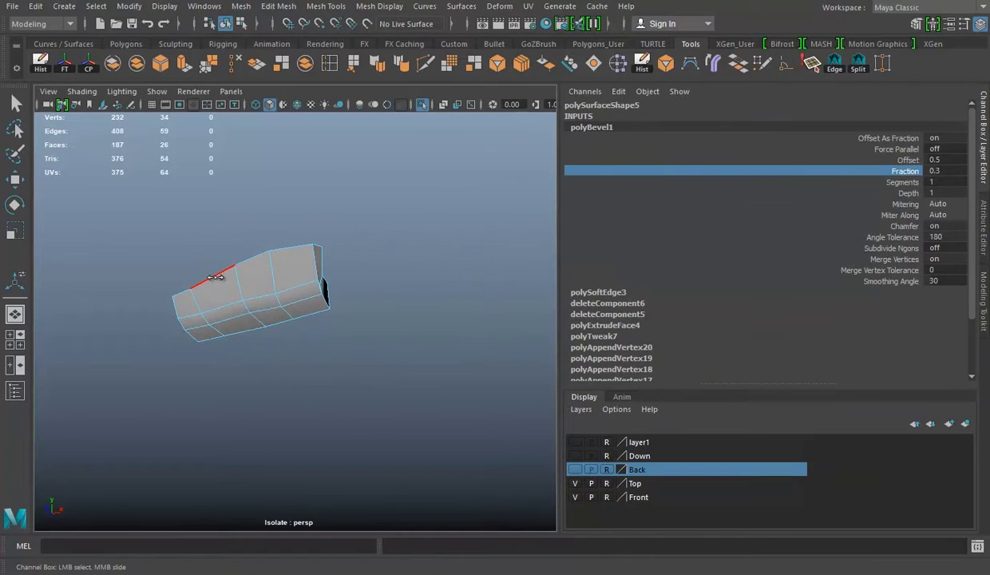
key(ctrl+a)
key(w)
click(431, 104)
mouse_move(486, 274)
alt+mouse_down()
mouse_move(669, 295)
mouse_move(552, 279)
mouse_move(509, 327)
mouse_move(526, 291)
mouse_move(511, 259)
mouse_move(504, 287)
mouse_move(556, 283)
mouse_move(452, 287)
alt+mouse_up()
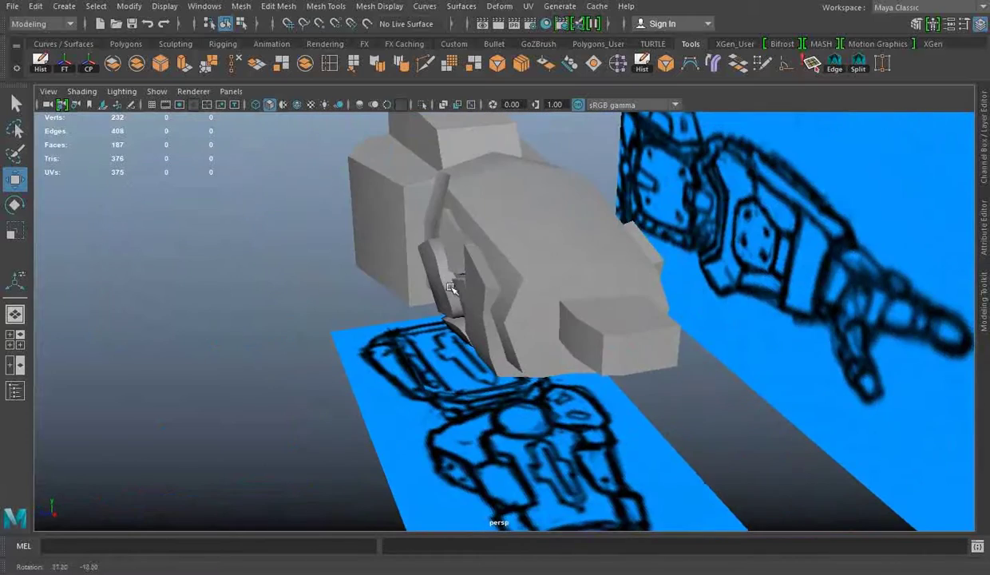
Step: Toggle the Front blueprint layer off and on, then save the scene as Arm 01.mb
key(ctrl+a)
mouse_move(399, 326)
alt+mouse_down()
mouse_move(411, 323)
mouse_move(312, 330)
mouse_move(375, 339)
alt+mouse_up()
click(576, 496)
click(575, 497)
alt+drag(420, 365, 327, 383)
key(ctrl+a)
alt+right_drag(446, 303, 502, 266)
key(space)
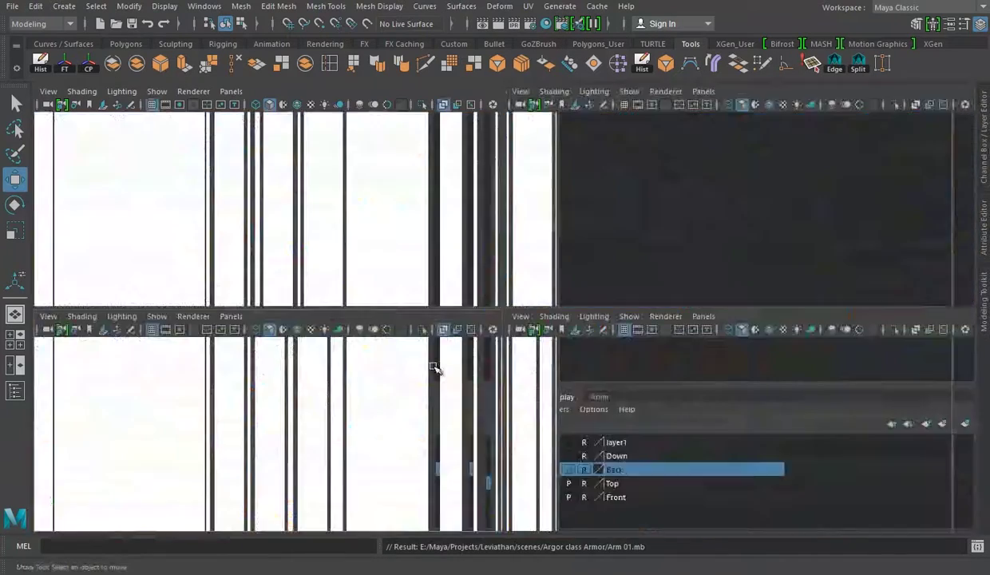
key(space)
click(366, 23)
Step: Quad Draw new panel faces beside the hexagon on the wrist blueprint
mouse_move(377, 265)
alt+right_down()
mouse_move(371, 293)
mouse_move(362, 277)
mouse_move(403, 296)
alt+right_up()
click(765, 68)
shift+click(330, 311)
mouse_move(331, 311)
alt+right_down()
mouse_move(380, 343)
mouse_move(322, 243)
alt+right_up()
alt+middle_drag(323, 244, 343, 237)
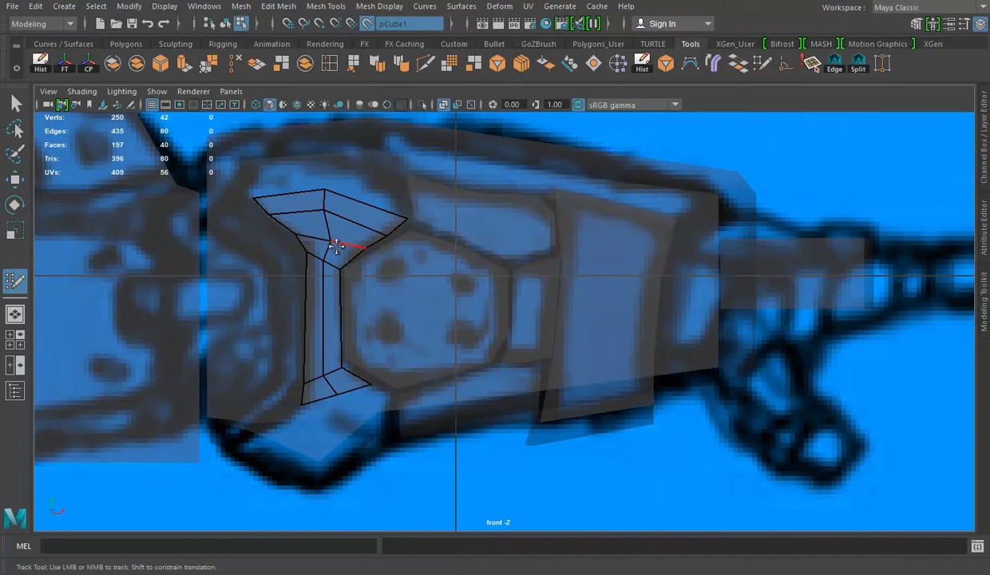
shift+click(378, 170)
alt+middle_drag(347, 267, 344, 201)
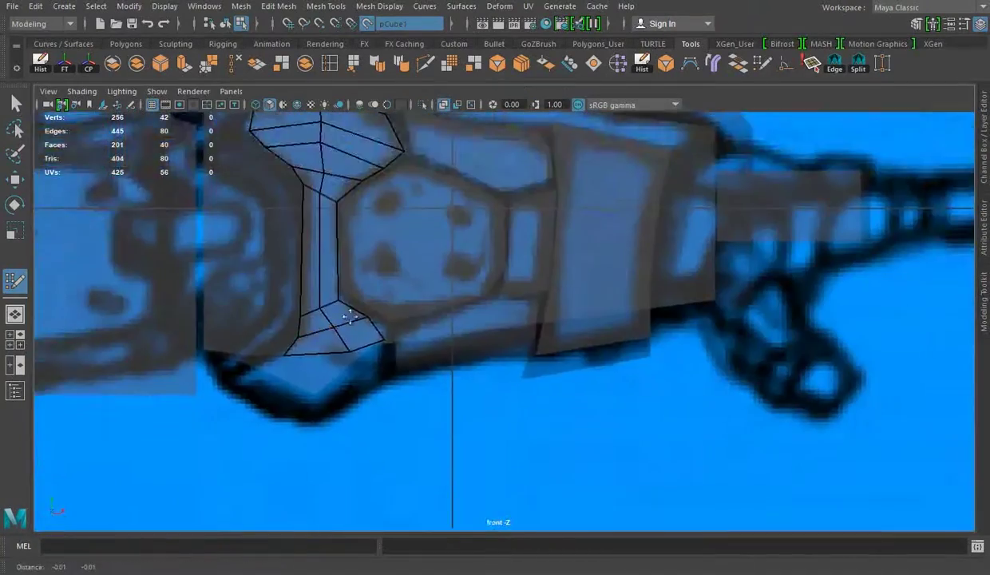
Step: Insert an edge loop across the forearm armor block pCube1
key(w)
scroll(417, 325, up, 3)
click(455, 263)
click(367, 23)
mouse_move(626, 195)
alt+mouse_down()
mouse_move(630, 237)
mouse_move(479, 263)
alt+mouse_up()
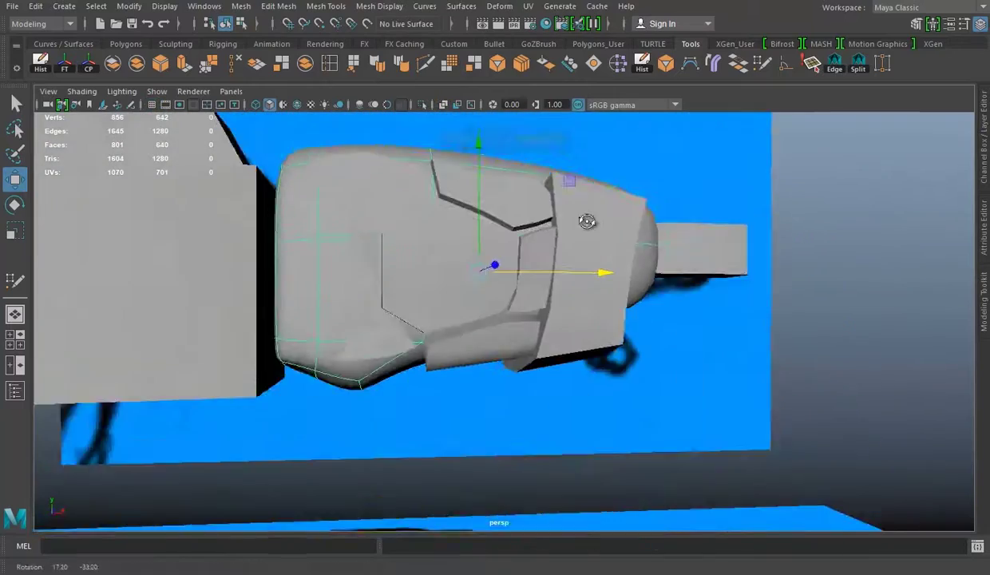
click(441, 265)
shift+right_drag(442, 265, 399, 319)
mouse_move(399, 319)
alt+mouse_down()
mouse_move(380, 331)
mouse_move(708, 268)
mouse_move(662, 327)
mouse_move(673, 260)
mouse_move(656, 287)
mouse_move(653, 194)
alt+mouse_up()
click(380, 331)
Step: Smooth the armor mesh with Mesh > Smooth and review the rounded blocks
key(1)
key(w)
key(F8)
click(435, 64)
mouse_move(452, 210)
alt+mouse_down()
mouse_move(386, 227)
mouse_move(409, 118)
mouse_move(431, 347)
mouse_move(458, 336)
alt+mouse_up()
mouse_move(537, 205)
alt+mouse_down()
mouse_move(618, 227)
mouse_move(482, 243)
mouse_move(441, 342)
mouse_move(372, 264)
alt+mouse_up()
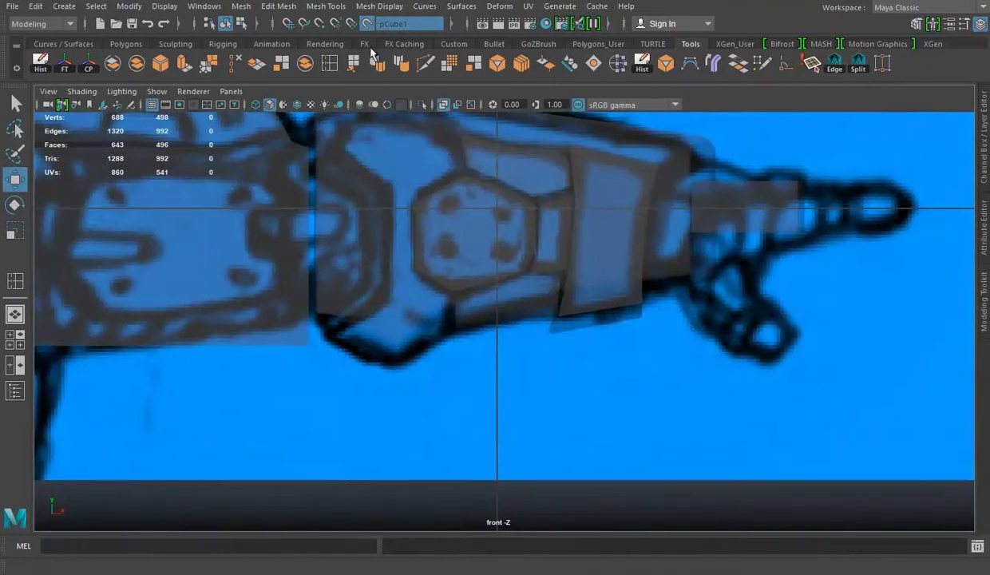
Step: Make pCube1 live and draw a first quad over the wrist area
click(366, 23)
scroll(420, 344, up, 3)
right_drag(483, 195, 407, 104)
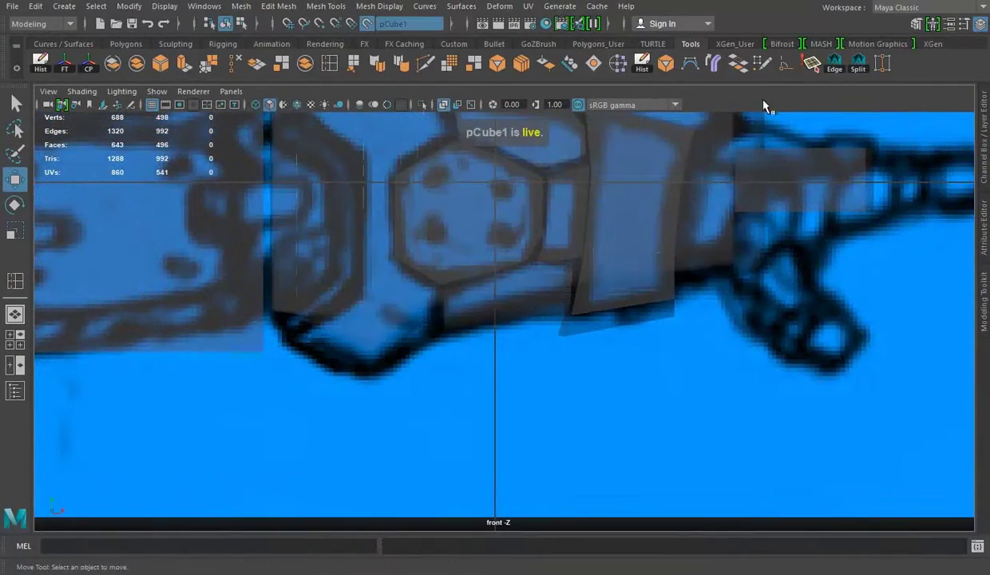
alt+middle_drag(343, 256, 363, 317)
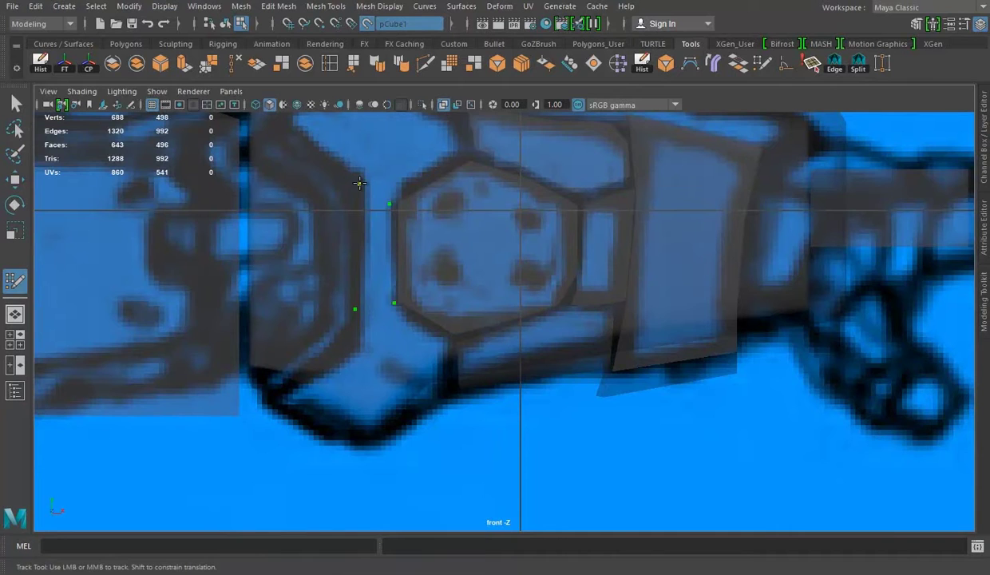
shift+click(359, 183)
alt+middle_drag(414, 336, 349, 263)
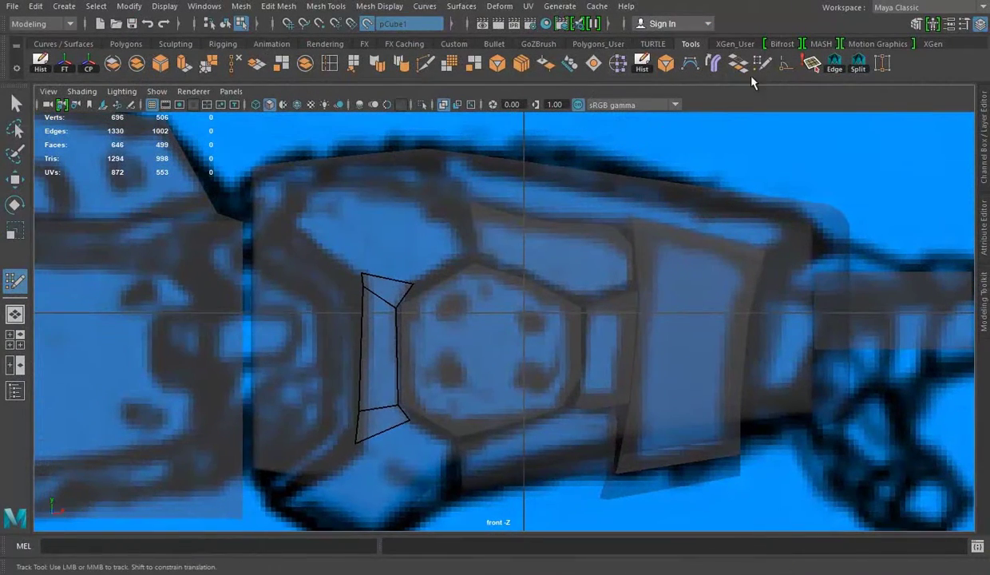
Step: Extend the wrist panel with more quads and an edge loop, filling around the corner
click(762, 64)
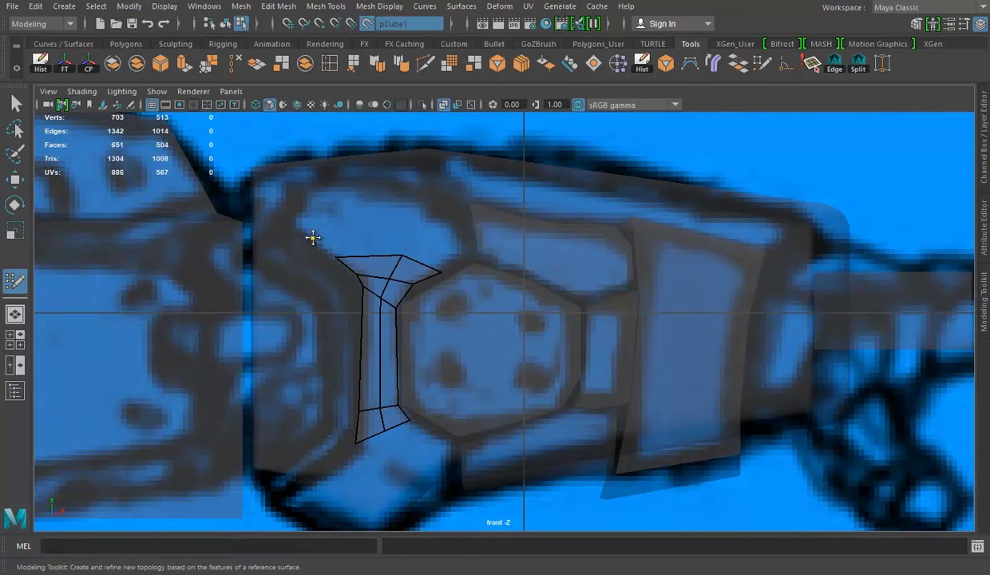
shift+click(452, 216)
shift+click(297, 215)
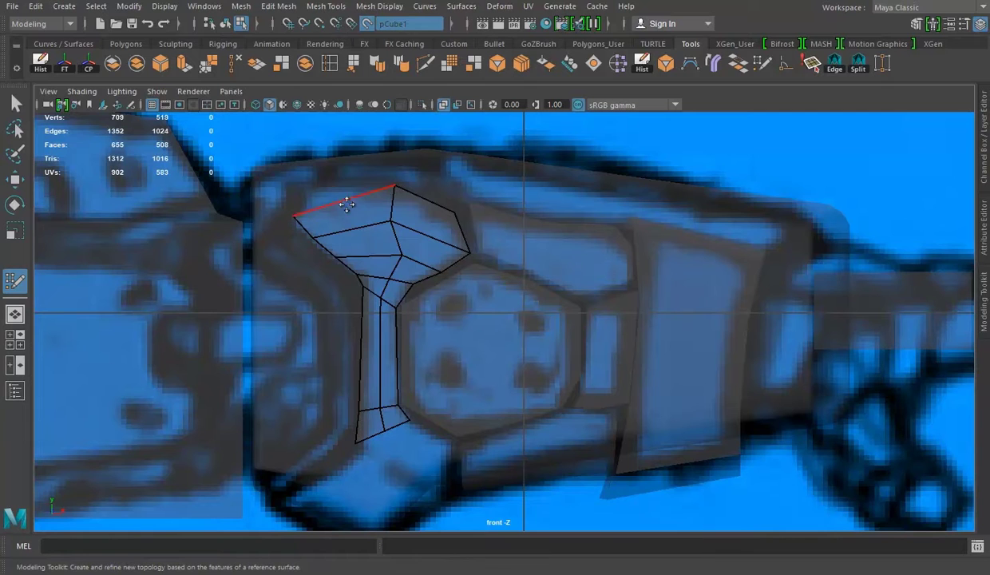
ctrl+click(343, 200)
alt+middle_drag(316, 184, 319, 128)
alt+right_drag(319, 128, 444, 337)
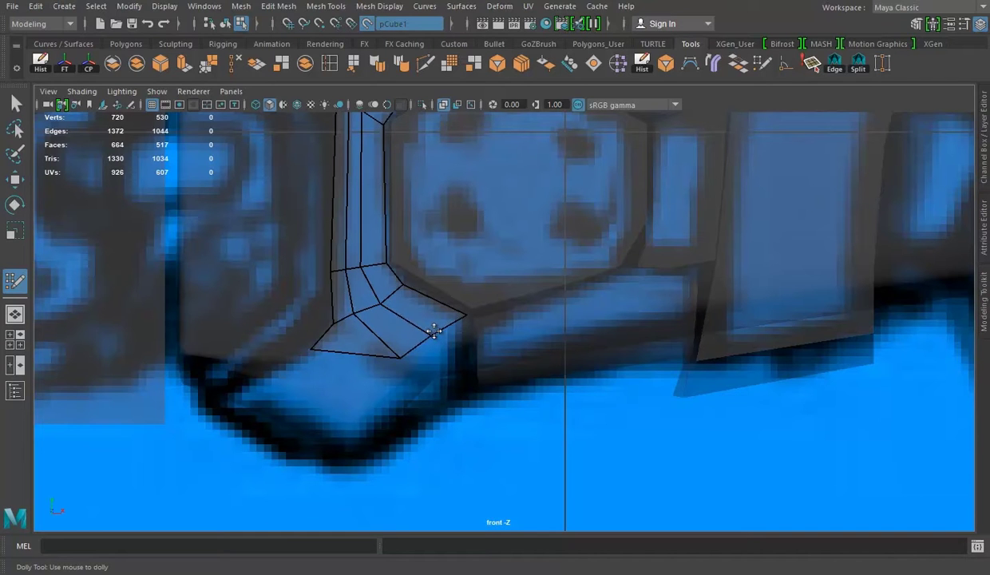
shift+click(431, 366)
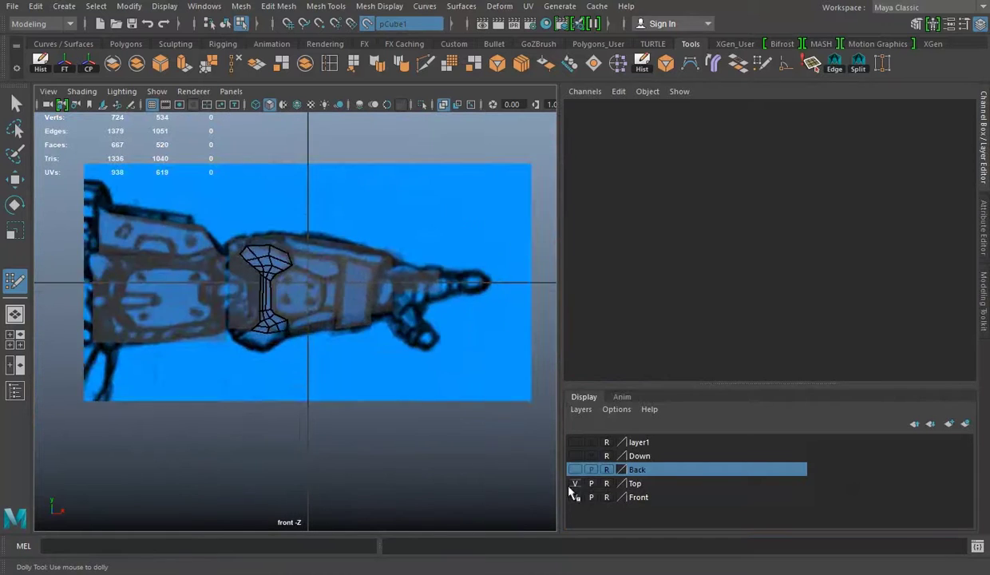
Step: Hide the Back blueprint layer and show the Front one
click(575, 483)
click(575, 469)
click(576, 469)
Step: Show the Front blueprint and inspect the wrist panel's lower edge from the front and perspective views
click(575, 496)
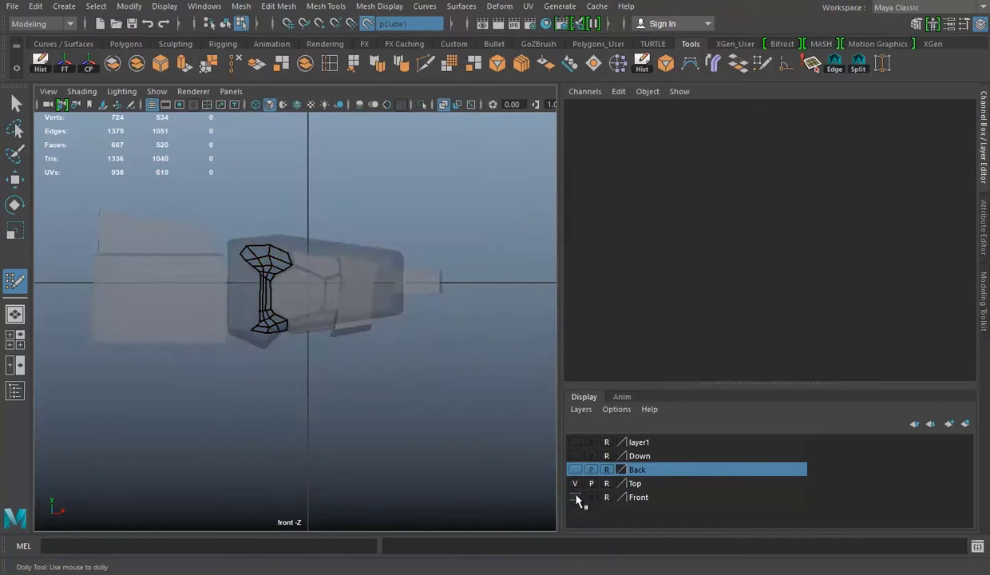
alt+right_drag(334, 420, 383, 401)
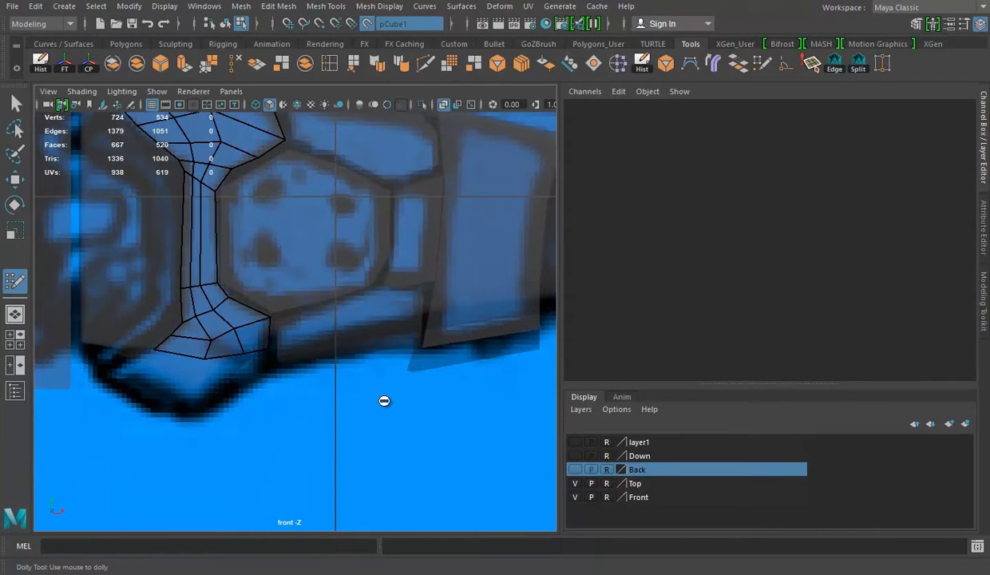
scroll(188, 276, up, 3)
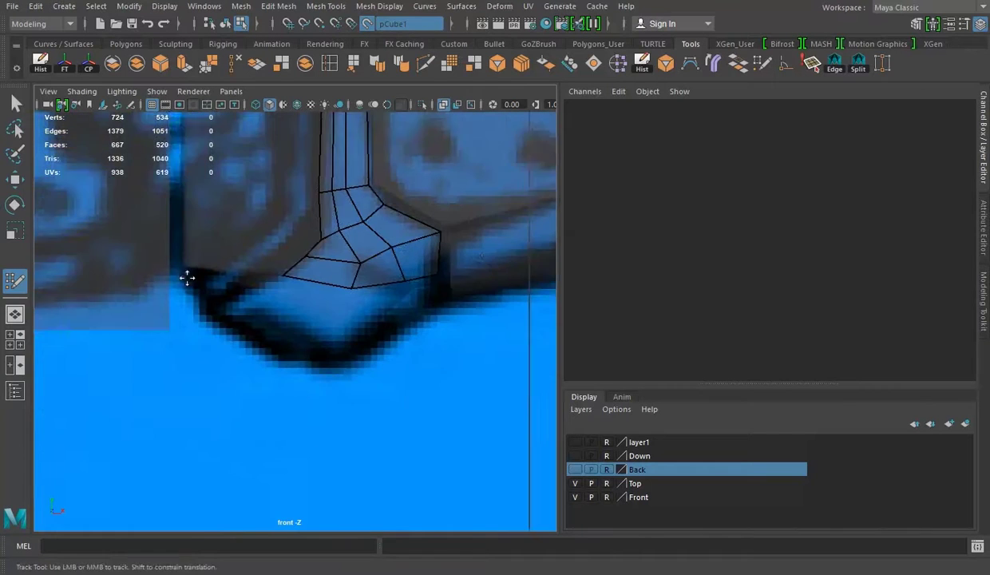
alt+middle_drag(188, 276, 317, 322)
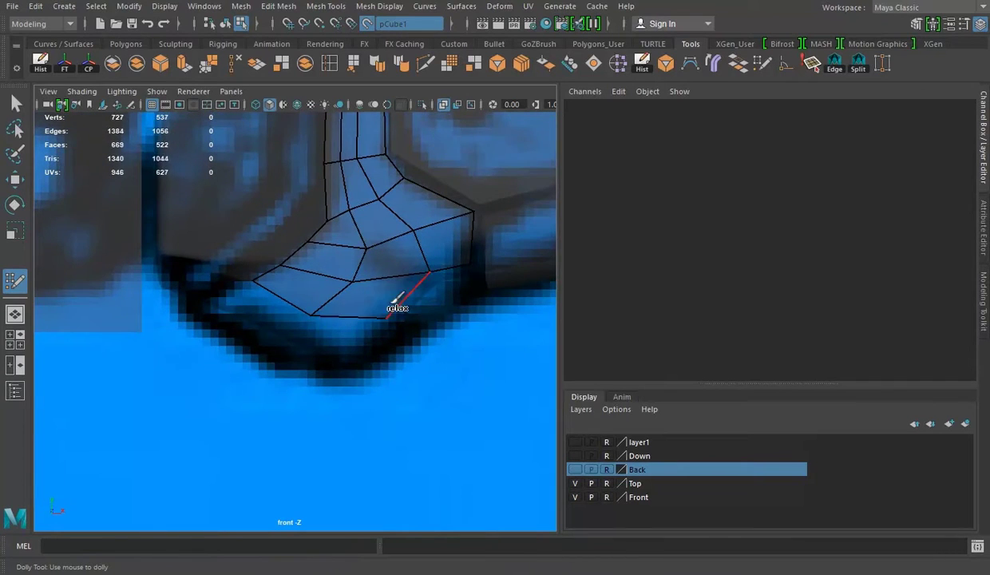
key(space)
drag(517, 203, 510, 239)
scroll(254, 166, up, 3)
mouse_move(254, 166)
alt+mouse_down()
mouse_move(320, 259)
mouse_move(329, 294)
alt+mouse_up()
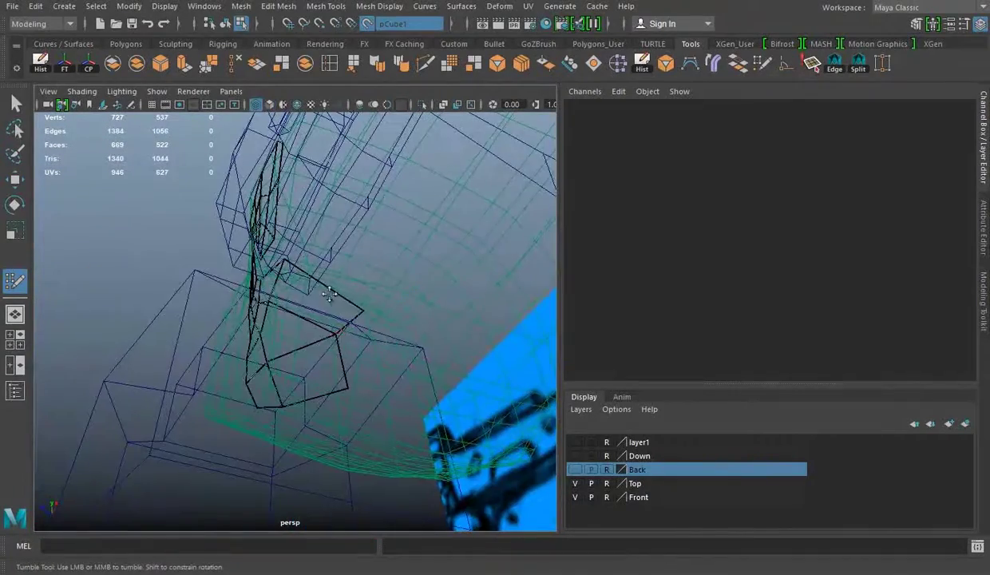
alt+drag(291, 377, 386, 338)
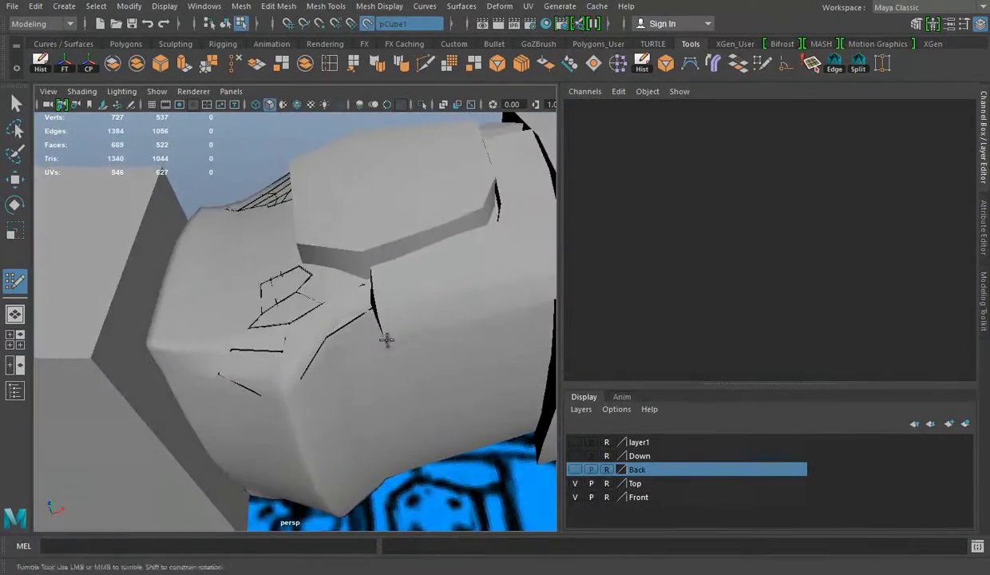
Step: Check the panel against other blueprints: hide Front, show Back, swap Top for Down, then restore Top
click(575, 496)
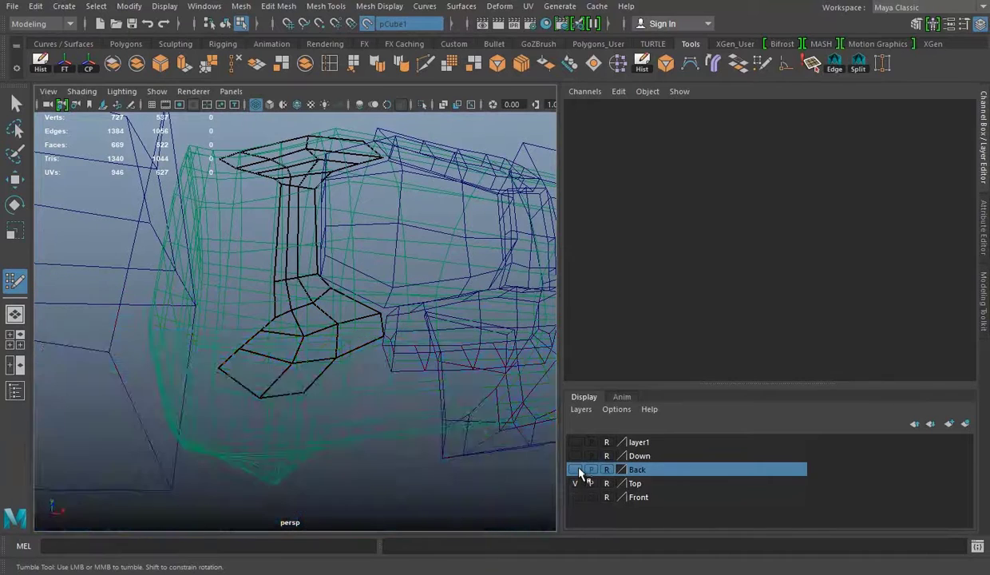
click(575, 469)
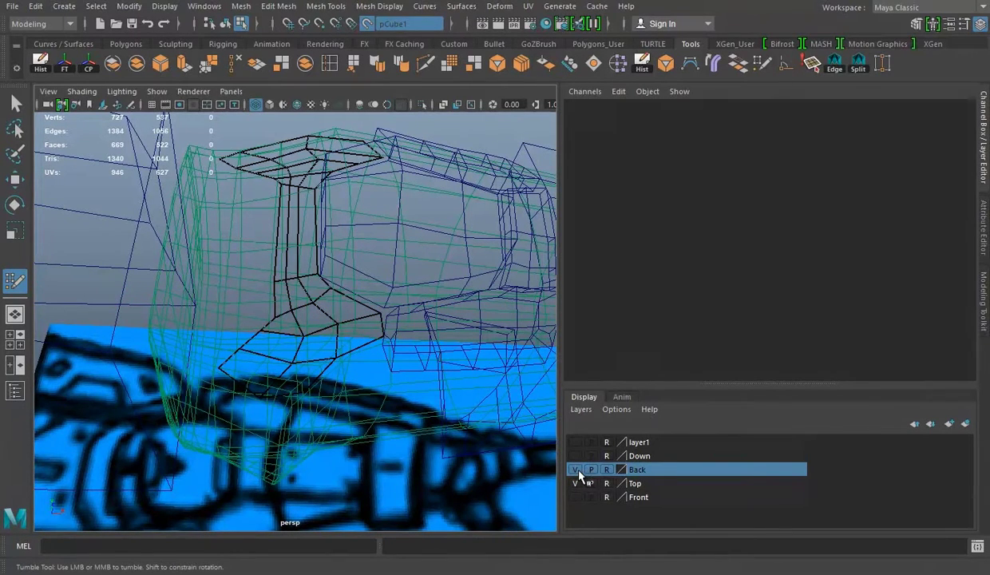
key(a)
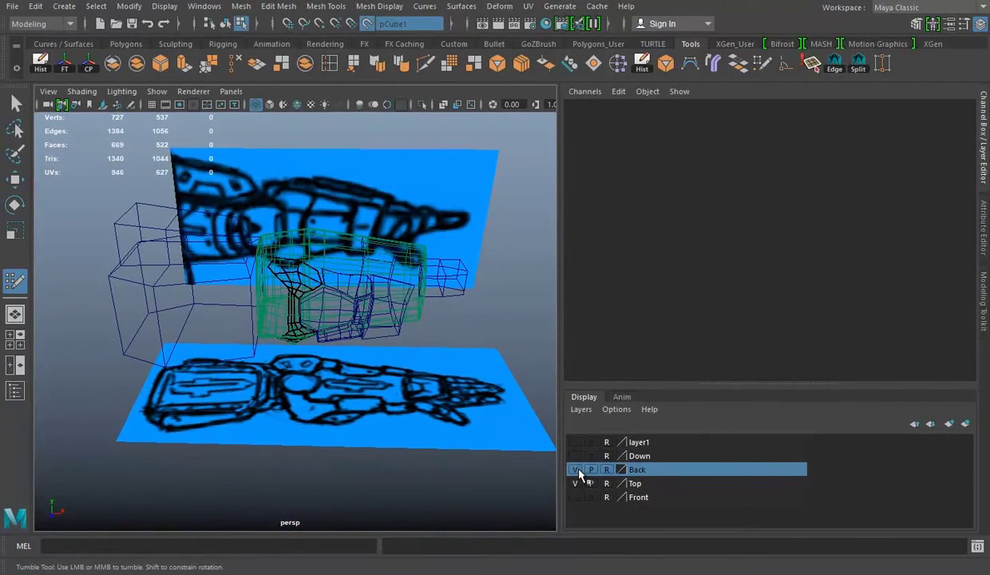
click(575, 483)
click(575, 456)
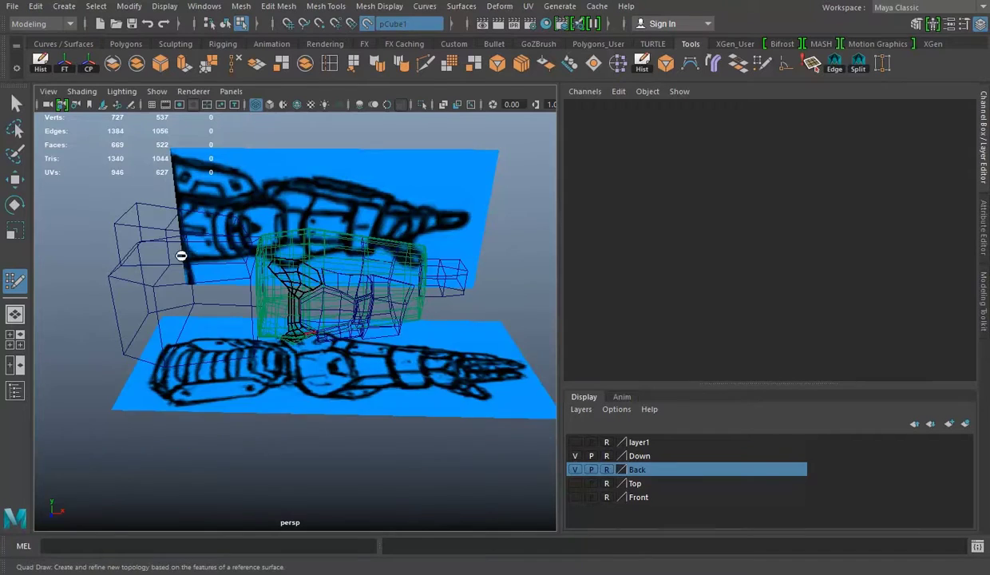
key(space)
key(space)
key(space)
click(579, 457)
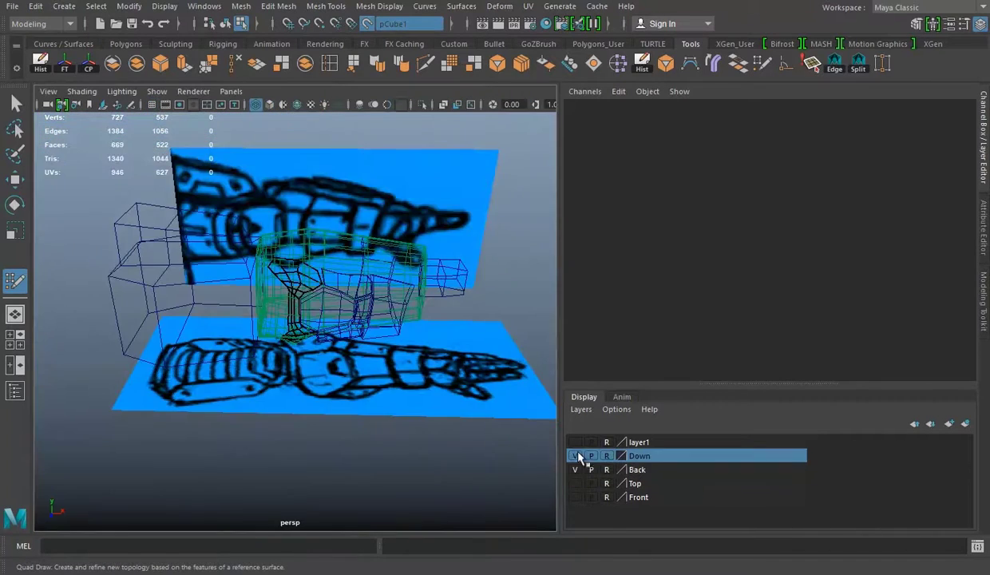
click(578, 456)
click(575, 484)
key(space)
key(space)
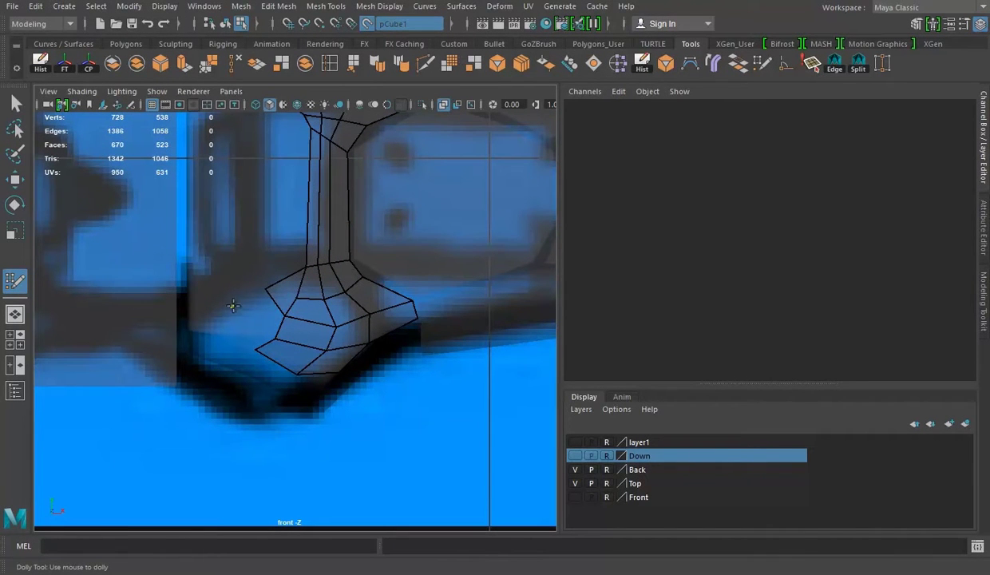
Step: Add another quad along the wrist panel's lower edge in the perspective view
key(space)
key(space)
alt+drag(240, 351, 210, 370)
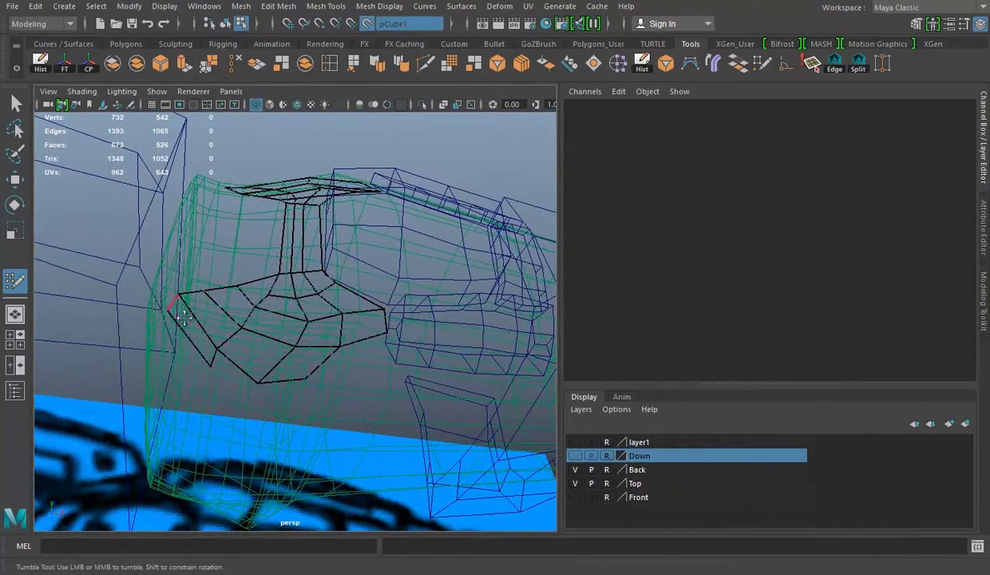
mouse_move(253, 395)
alt+mouse_down()
mouse_move(302, 393)
mouse_move(331, 358)
mouse_move(342, 319)
mouse_move(359, 86)
alt+mouse_up()
key(space)
Step: Add one more quad to the panel, then switch to shaded display and object mode with Move
alt+right_drag(359, 86, 338, 289)
mouse_move(339, 290)
alt+mouse_down()
mouse_move(283, 229)
mouse_move(286, 296)
mouse_move(287, 216)
mouse_move(308, 231)
alt+mouse_up()
scroll(289, 288, up, 5)
key(5)
right_click(316, 184)
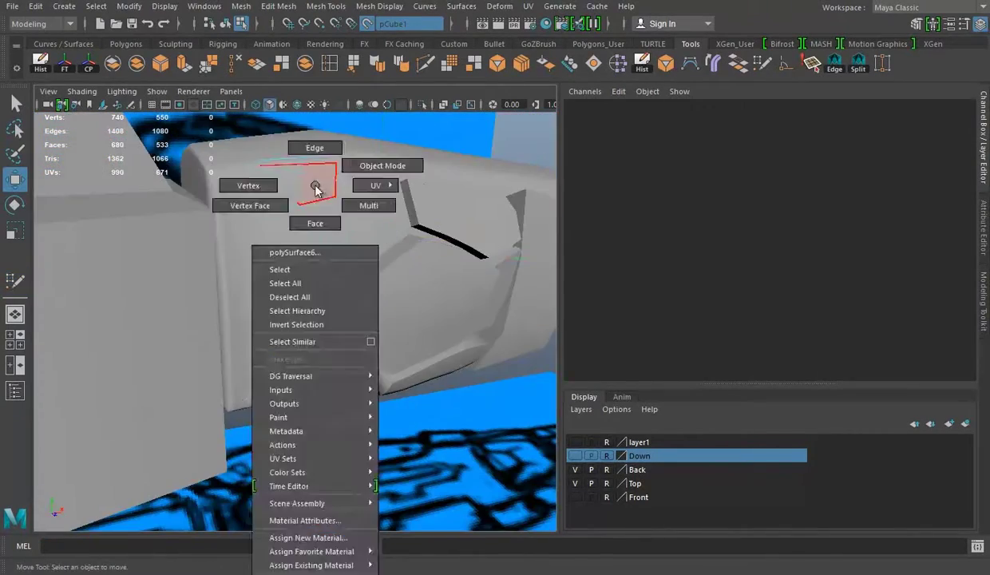
click(380, 163)
key(w)
alt+drag(380, 164, 349, 234)
Step: Turn off Make Live and extrude the panel faces outward to Local Translate Z 0.077
click(111, 63)
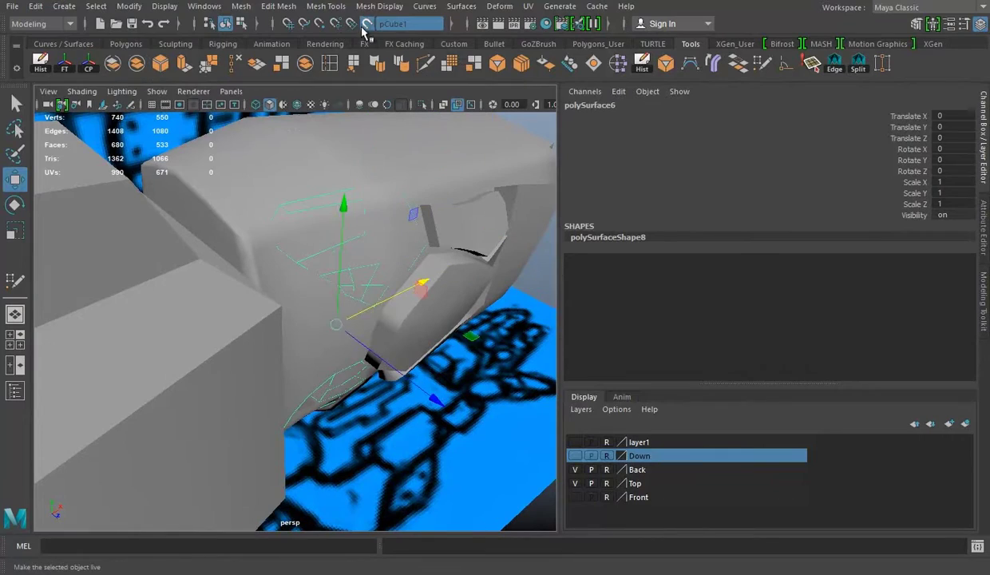
alt+drag(420, 323, 426, 331)
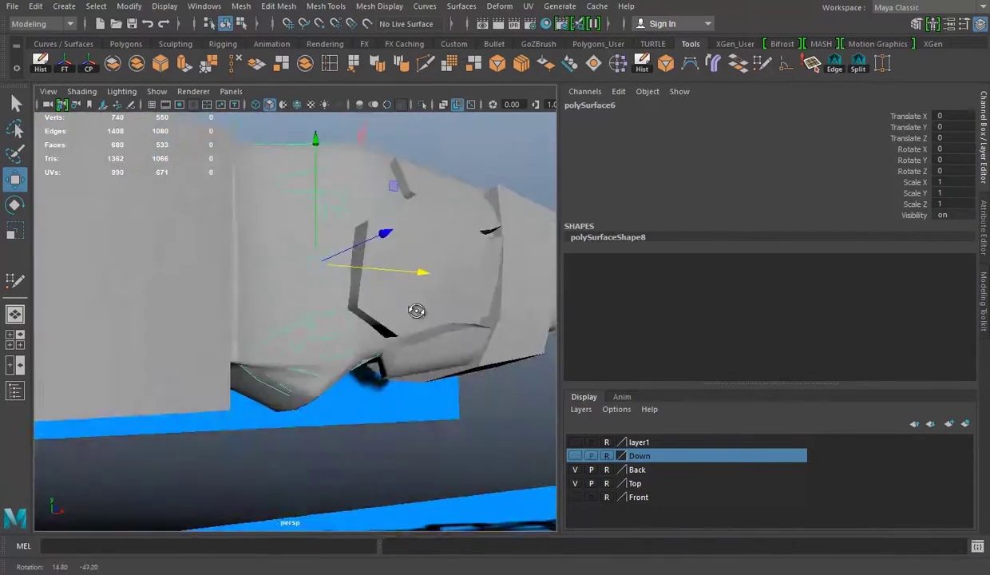
key(ctrl+e)
drag(466, 304, 460, 375)
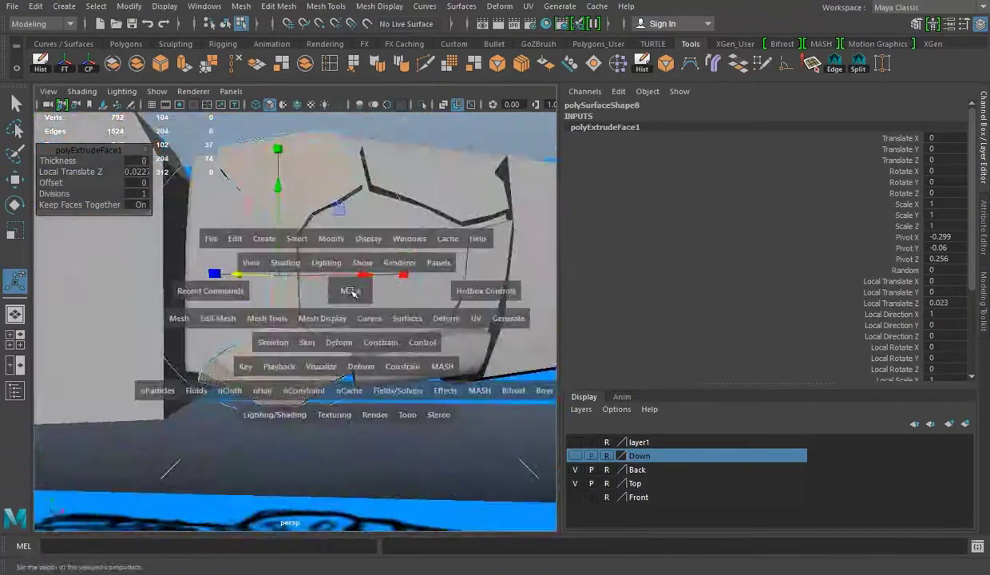
key(space)
key(space)
alt+drag(358, 316, 324, 225)
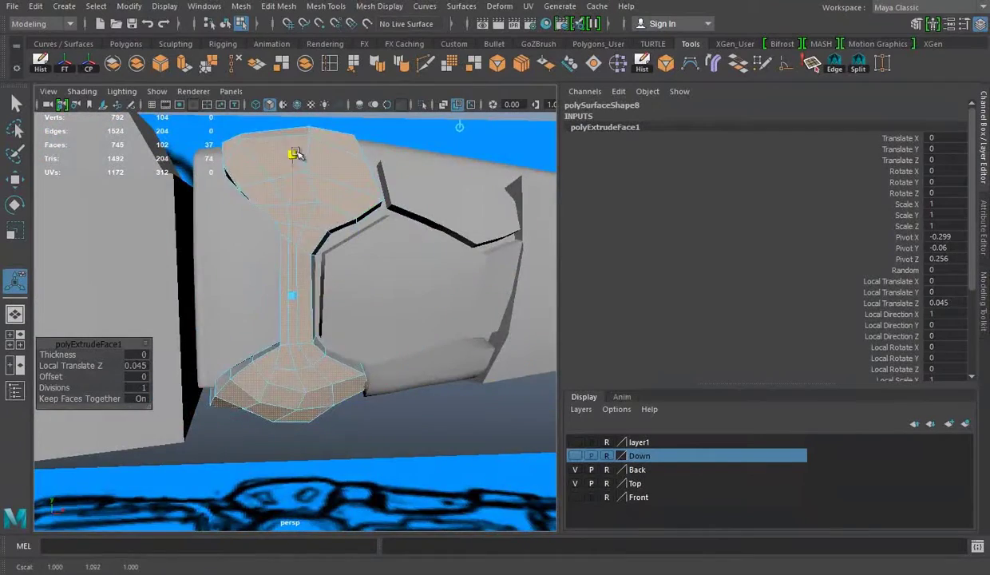
alt+drag(295, 154, 343, 231)
key(space)
drag(459, 192, 490, 189)
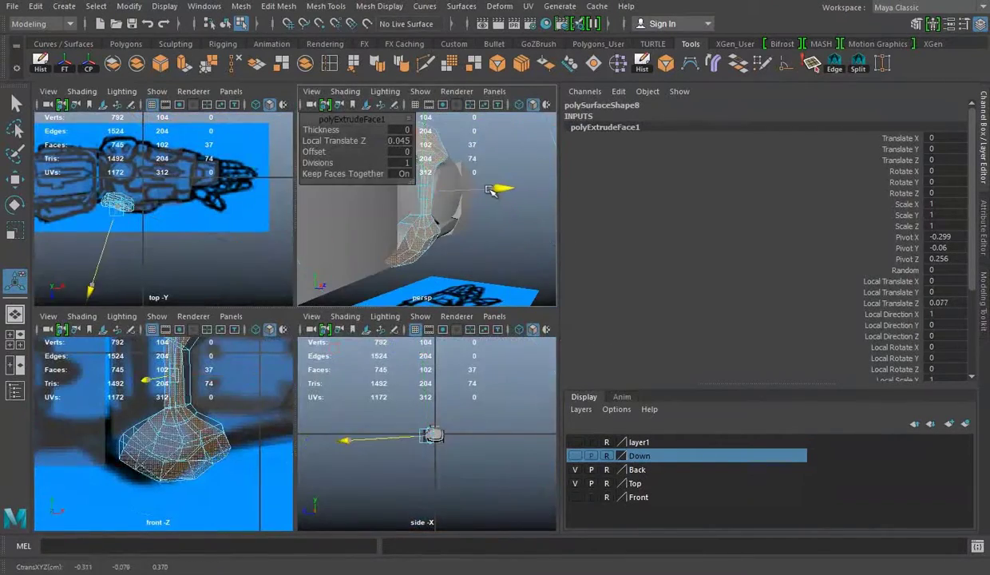
key(space)
Step: Isolate Select the panel piece and delete its extruded faces
right_drag(265, 177, 331, 155)
key(w)
drag(311, 290, 368, 309)
click(422, 104)
key(f)
mouse_move(490, 185)
alt+mouse_down()
mouse_move(400, 201)
mouse_move(443, 296)
alt+mouse_up()
key(Delete)
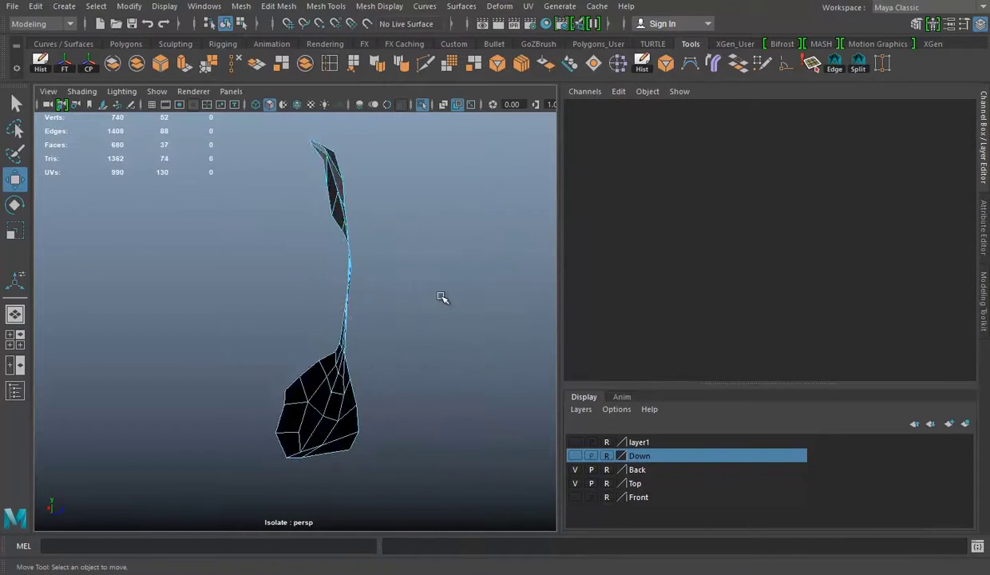
Step: Exit Isolate Select and extrude the wrist panel's border edges into a rim
click(343, 279)
key(ctrl+1)
alt+drag(433, 263, 312, 233)
right_drag(311, 233, 271, 231)
click(271, 231)
mouse_move(271, 231)
alt+mouse_down()
mouse_move(335, 303)
mouse_move(361, 407)
mouse_move(408, 304)
mouse_move(448, 316)
mouse_move(397, 309)
mouse_move(511, 329)
mouse_move(354, 327)
alt+mouse_up()
key(ctrl+e)
key(q)
Step: Save the scene as Arm 01.mb and review the forearm armor in the front and perspective views
click(512, 330)
key(ctrl+s)
key(space)
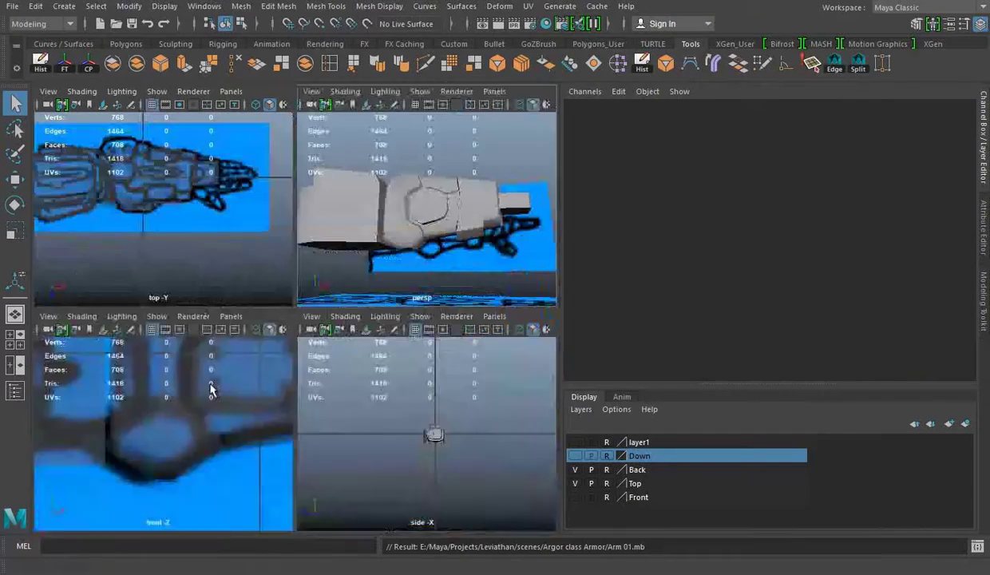
key(space)
click(359, 296)
scroll(239, 365, up, 2)
click(359, 407)
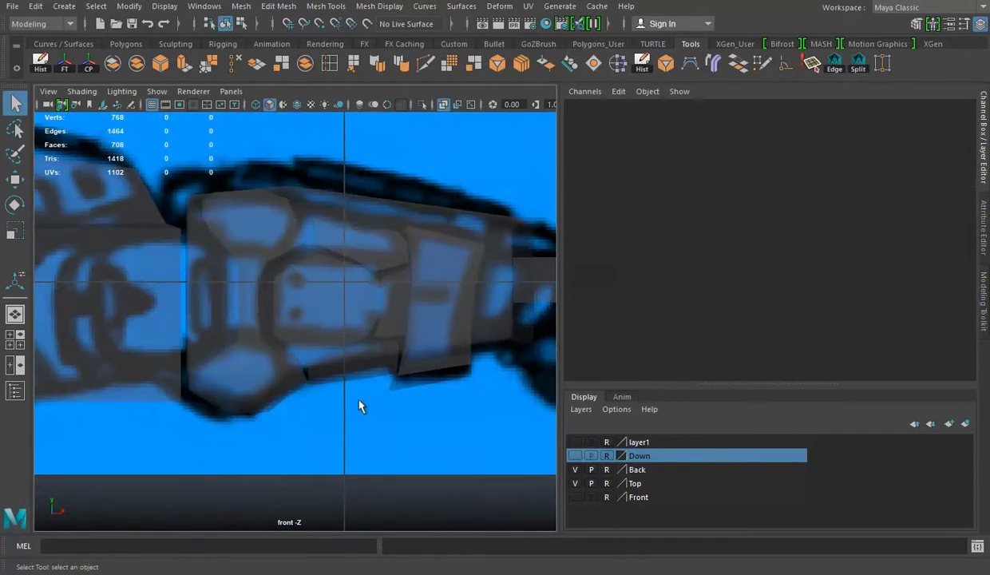
scroll(359, 407, down, 3)
key(space)
key(space)
alt+drag(426, 229, 436, 308)
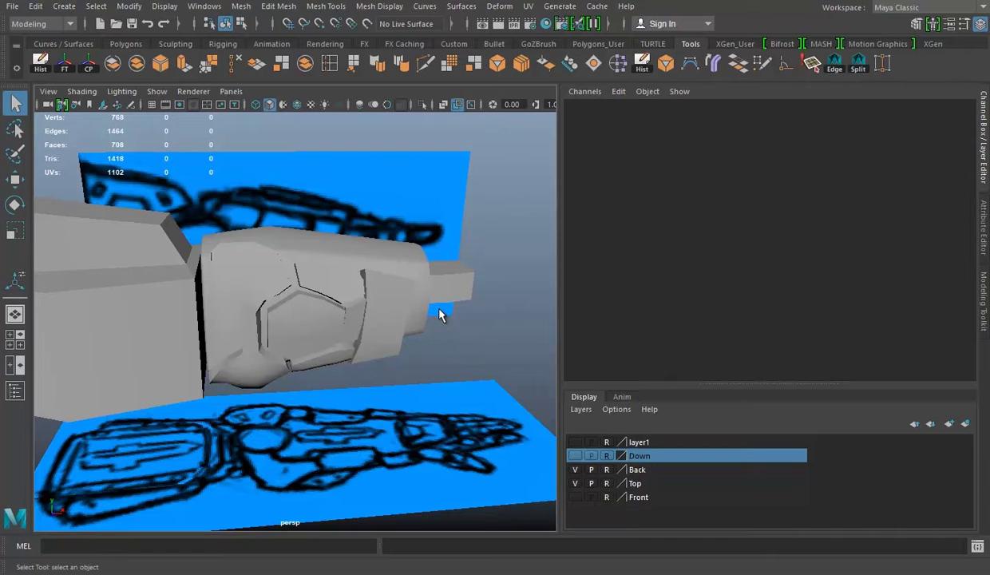
Step: Select the armor cube, make it the live surface, and zoom in on the wrist piece
click(372, 238)
alt+drag(372, 238, 338, 316)
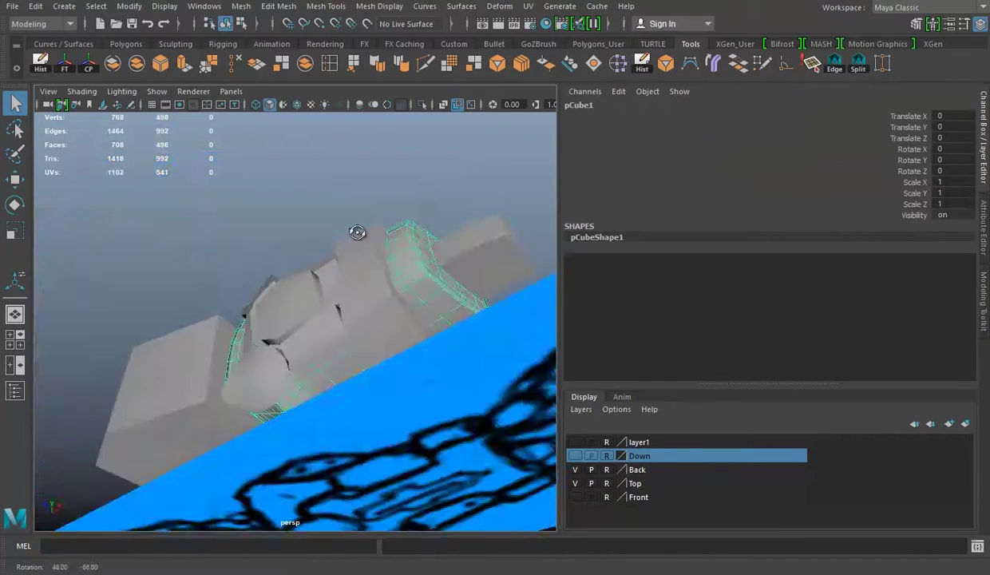
click(365, 24)
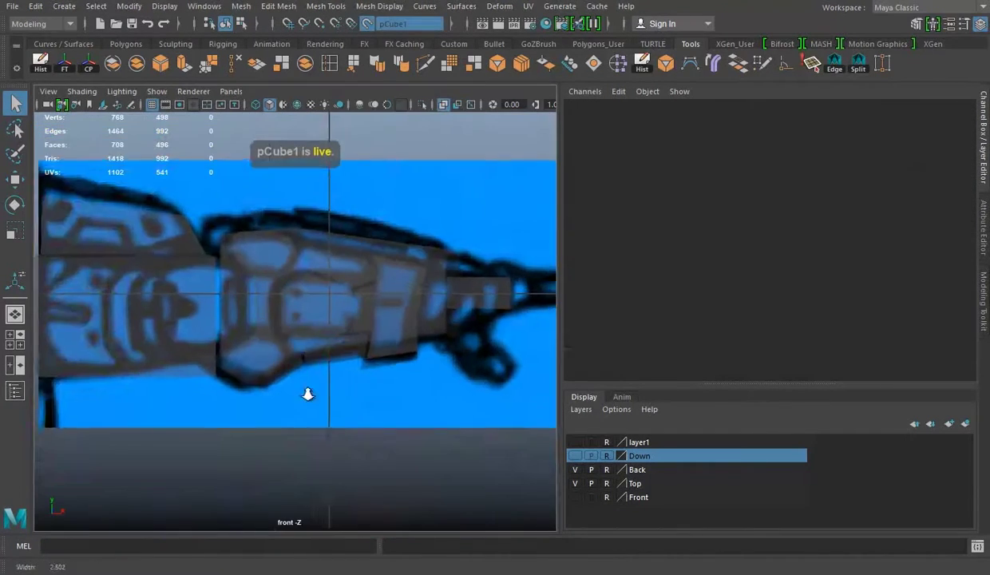
scroll(296, 380, down, 3)
scroll(239, 304, down, 2)
scroll(271, 331, down, 2)
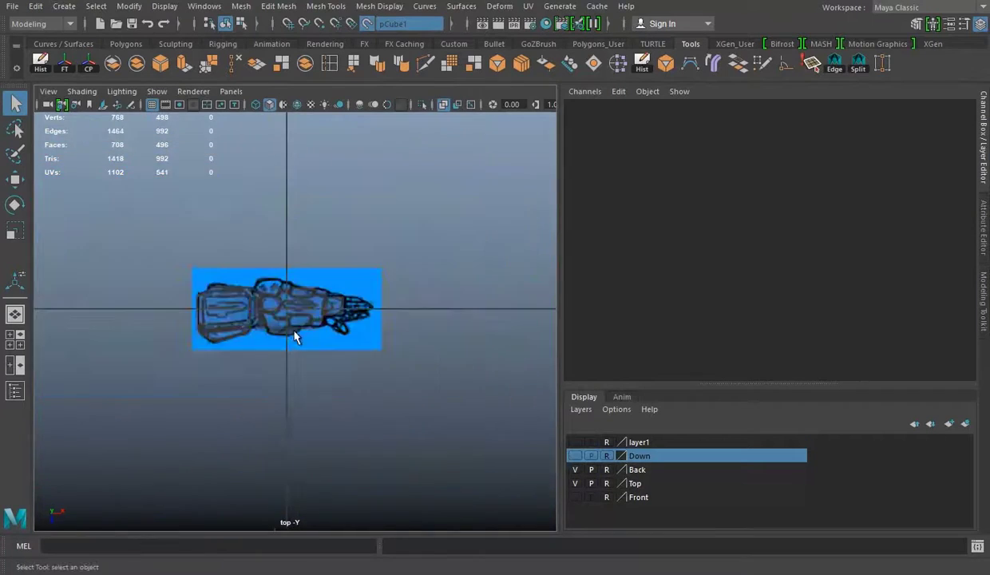
scroll(214, 403, up, 5)
scroll(214, 402, down, 4)
scroll(319, 335, up, 2)
scroll(359, 335, up, 1)
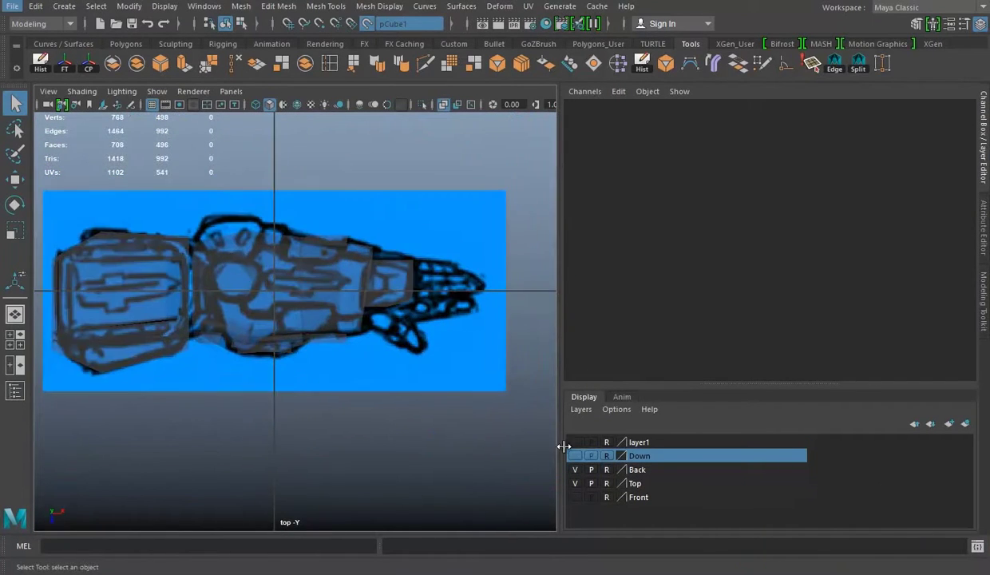
scroll(347, 328, up, 2)
scroll(371, 382, up, 2)
scroll(336, 373, up, 2)
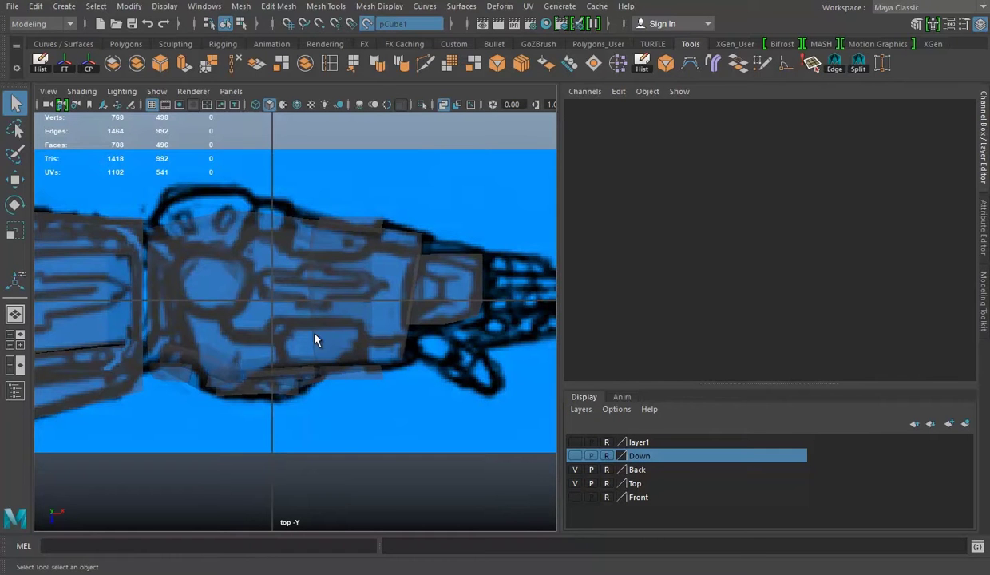
Step: Delete the unwanted faces from the small wrist piece
key(space)
key(space)
scroll(294, 289, up, 1)
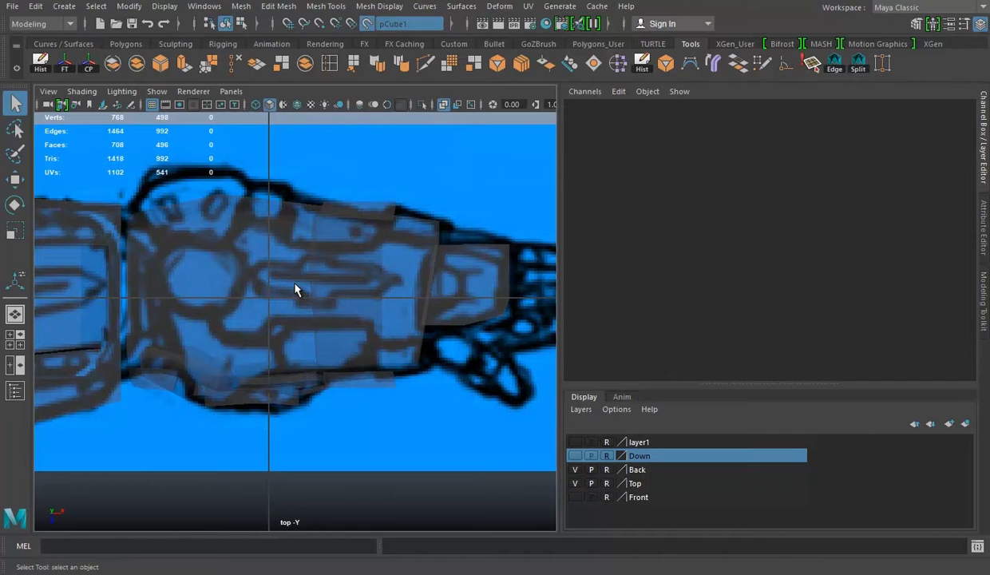
key(space)
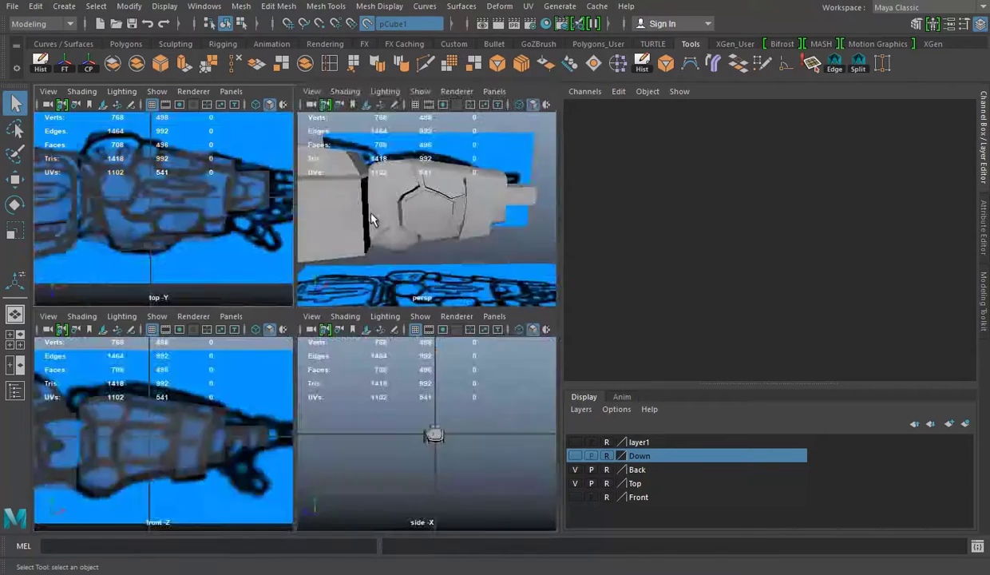
key(space)
mouse_move(331, 280)
alt+mouse_down()
mouse_move(408, 331)
mouse_move(241, 264)
mouse_move(279, 314)
alt+mouse_up()
right_click(253, 191)
key(Delete)
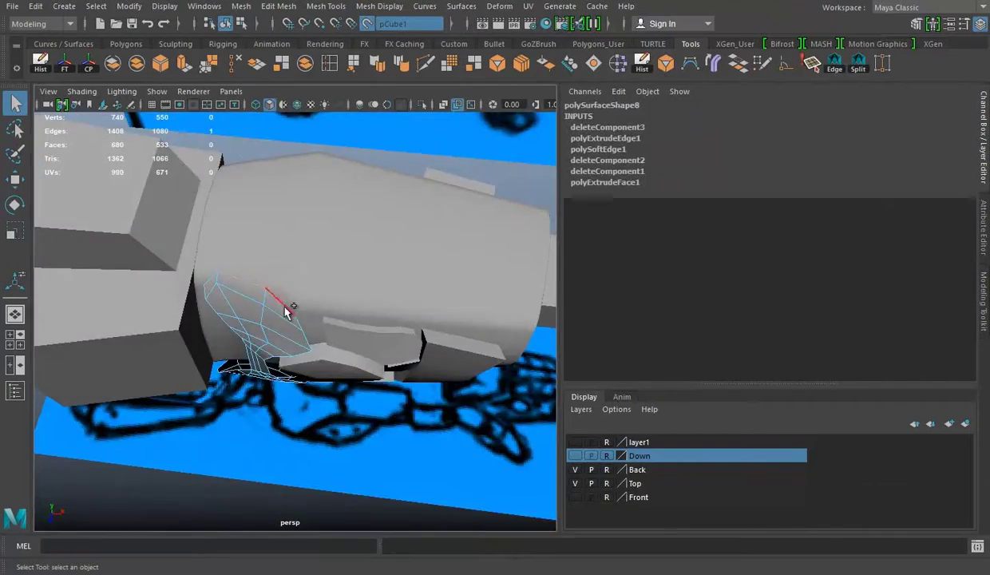
key(space)
key(space)
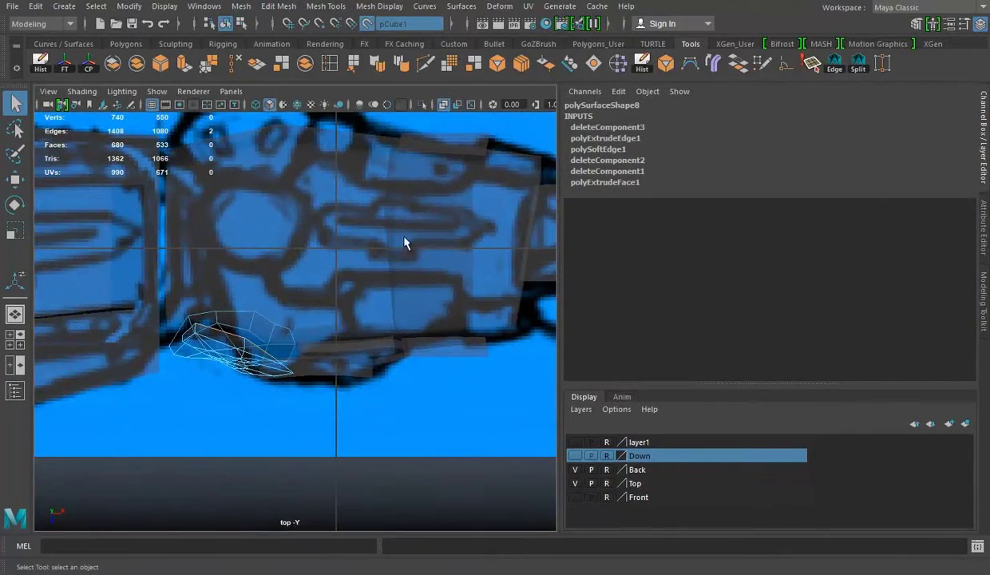
key(space)
key(space)
alt+drag(404, 243, 196, 260)
Step: Extrude the wrist piece's border edges outward over the blueprint and tweak a vertex of the new strip
key(space)
key(space)
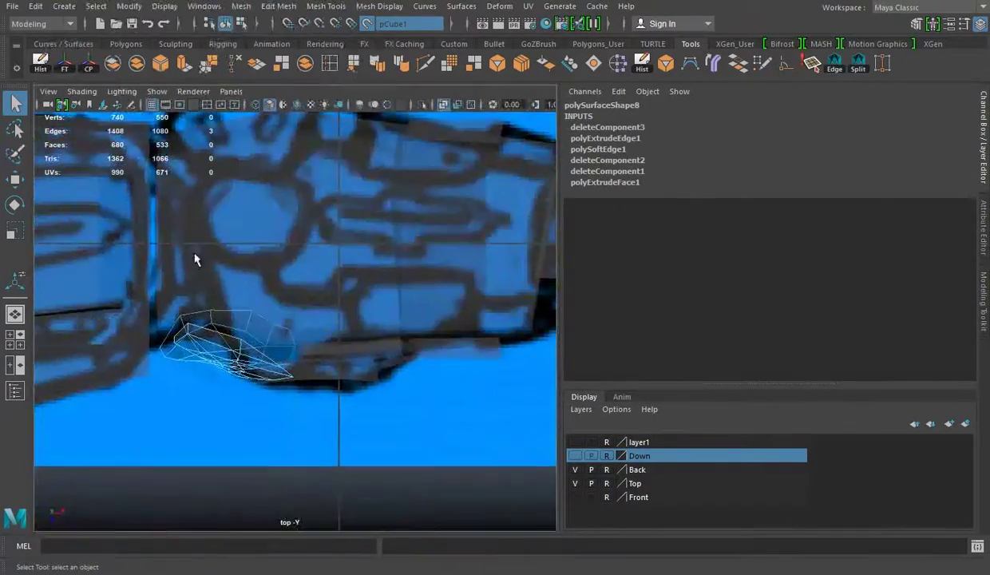
key(ctrl+e)
middle_drag(231, 264, 230, 242)
key(space)
key(space)
key(space)
key(space)
click(310, 276)
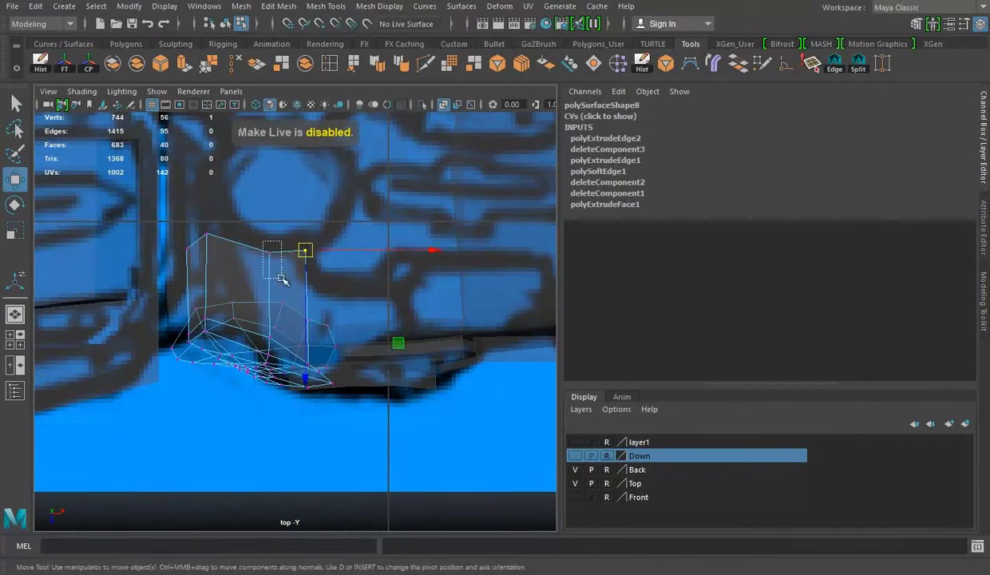
key(space)
key(space)
alt+drag(391, 201, 325, 291)
key(space)
key(space)
key(space)
key(space)
mouse_move(299, 215)
alt+mouse_down()
mouse_move(287, 233)
mouse_move(369, 283)
alt+mouse_up()
key(space)
key(space)
key(space)
key(space)
mouse_move(232, 270)
alt+mouse_down()
mouse_move(246, 265)
mouse_move(210, 265)
mouse_move(287, 342)
mouse_move(232, 310)
alt+mouse_up()
key(space)
key(space)
Step: Insert an edge loop across the wrist piece with the Insert Edge Loop Tool
click(329, 63)
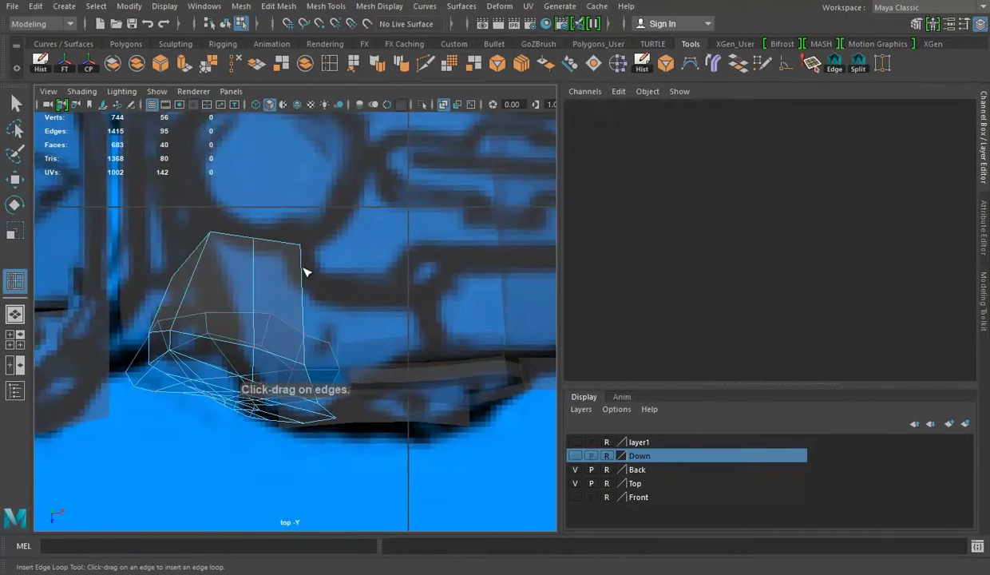
click(305, 269)
right_click(282, 194)
key(space)
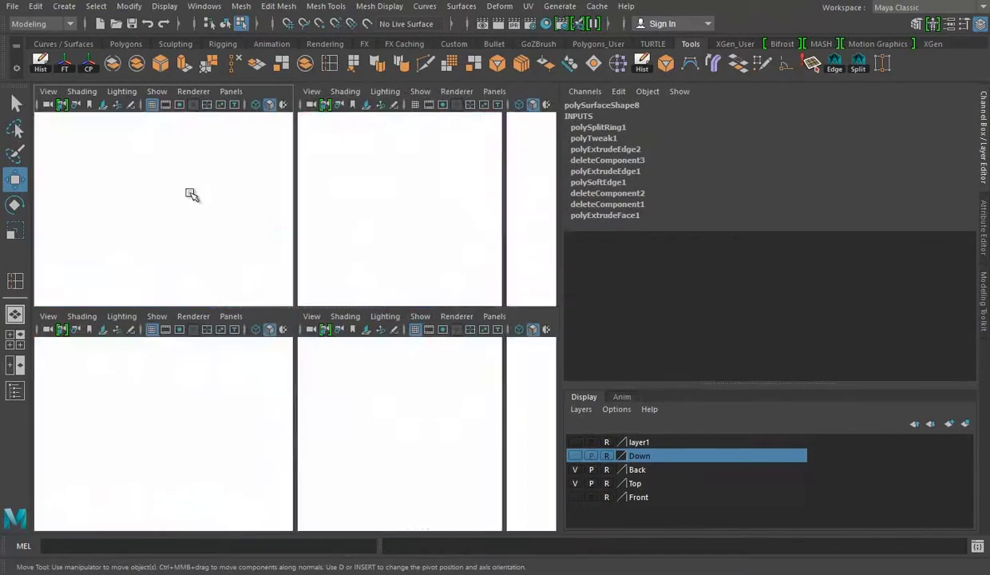
key(space)
mouse_move(415, 210)
alt+mouse_down()
mouse_move(327, 194)
mouse_move(340, 231)
alt+mouse_up()
Step: Extrude the selected border edges further and adjust them in wireframe and shaded views
key(space)
key(space)
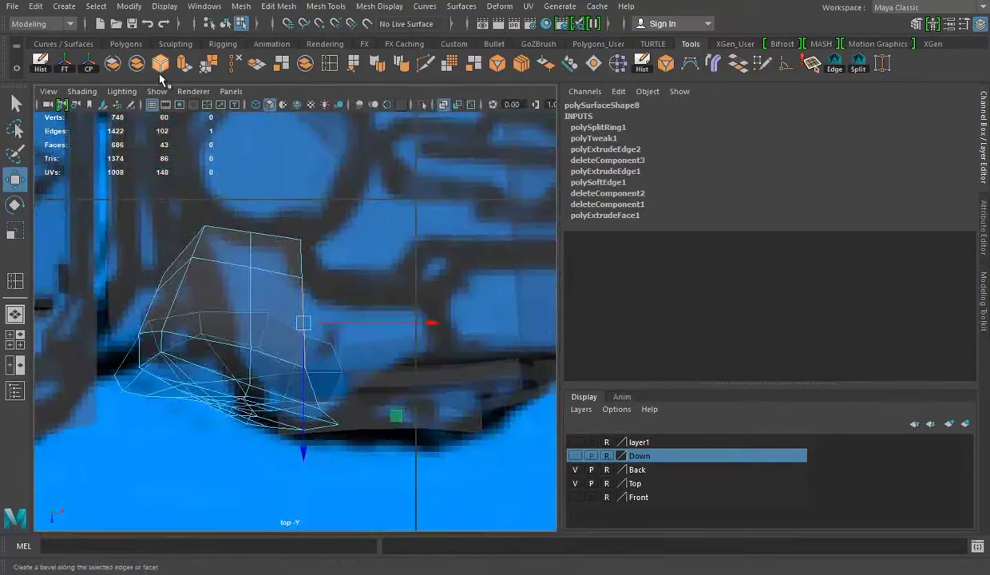
key(ctrl+e)
right_drag(514, 195, 566, 167)
key(space)
mouse_move(442, 336)
alt+mouse_down()
mouse_move(264, 265)
mouse_move(206, 254)
mouse_move(287, 221)
alt+mouse_up()
key(4)
right_drag(439, 203, 206, 267)
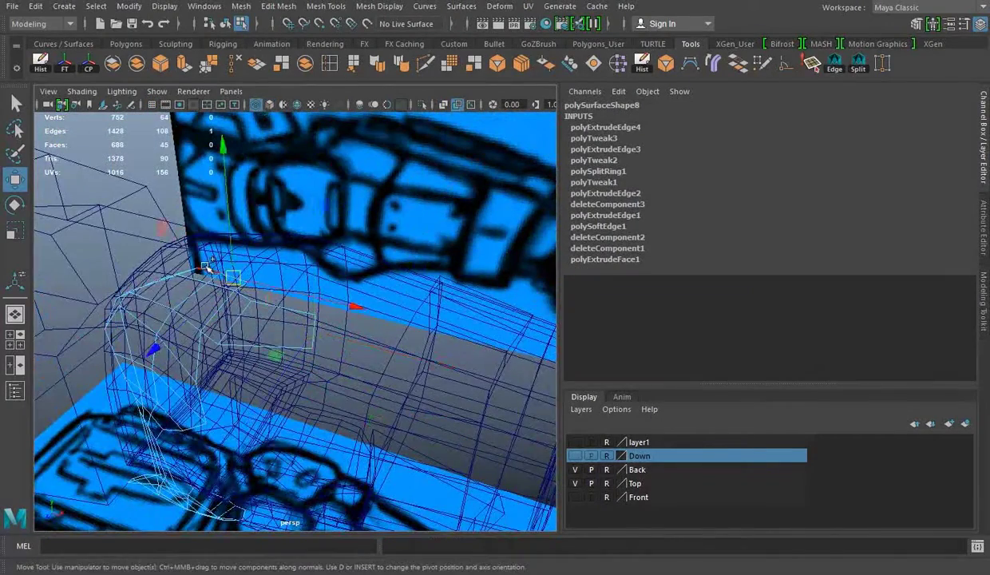
key(5)
mouse_move(192, 228)
alt+mouse_down()
mouse_move(201, 276)
mouse_move(358, 269)
alt+mouse_up()
click(272, 263)
mouse_move(276, 261)
alt+mouse_down()
mouse_move(265, 247)
mouse_move(382, 296)
alt+mouse_up()
key(F8)
Step: Refine a border edge and a vertex of the wrist piece
key(space)
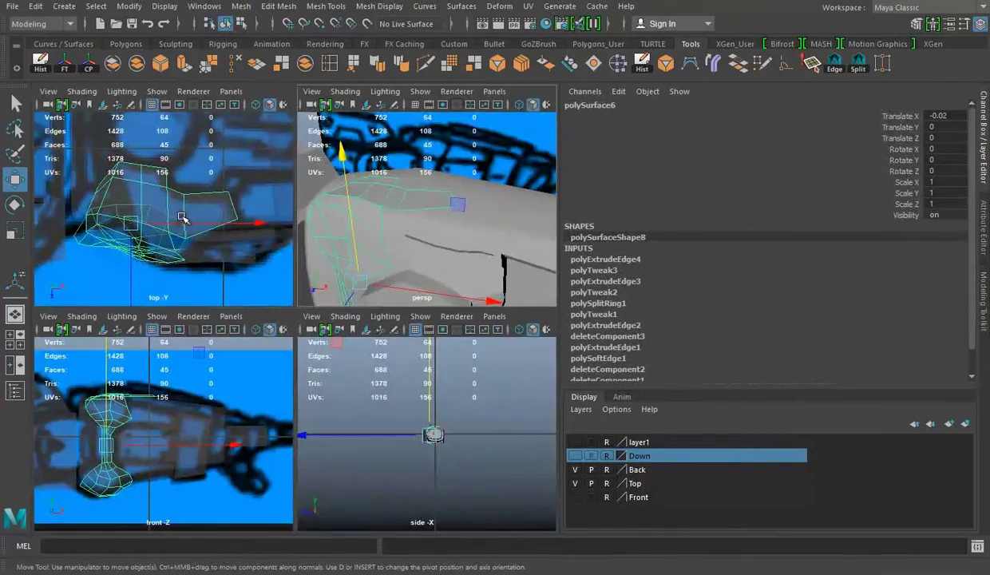
key(space)
right_drag(299, 239, 293, 155)
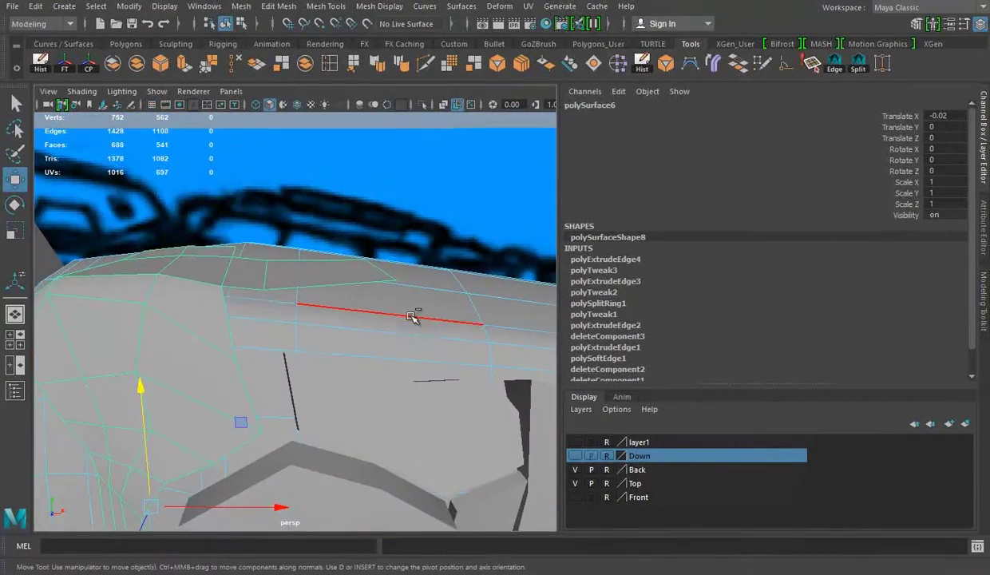
click(254, 301)
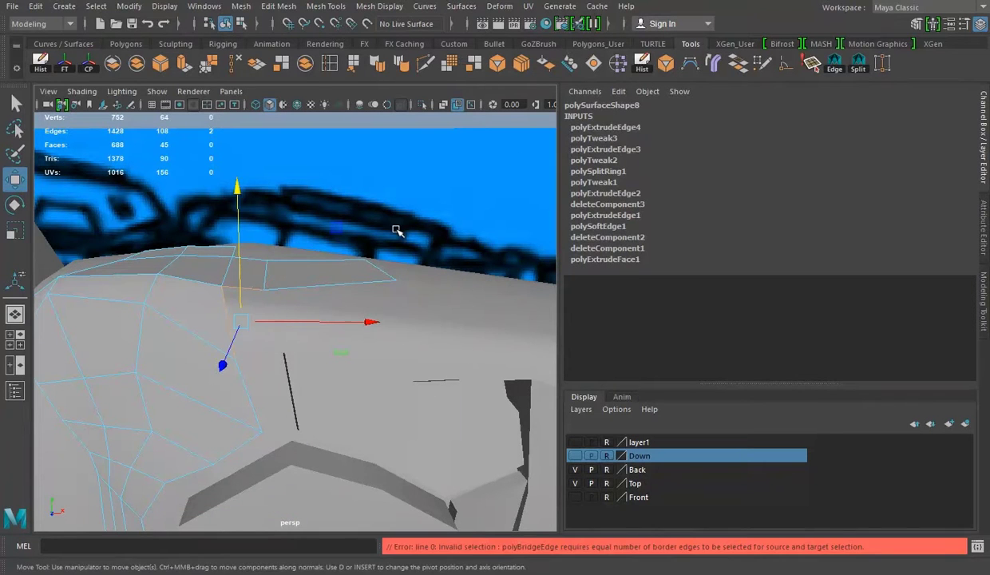
key(F9)
click(230, 289)
key(F8)
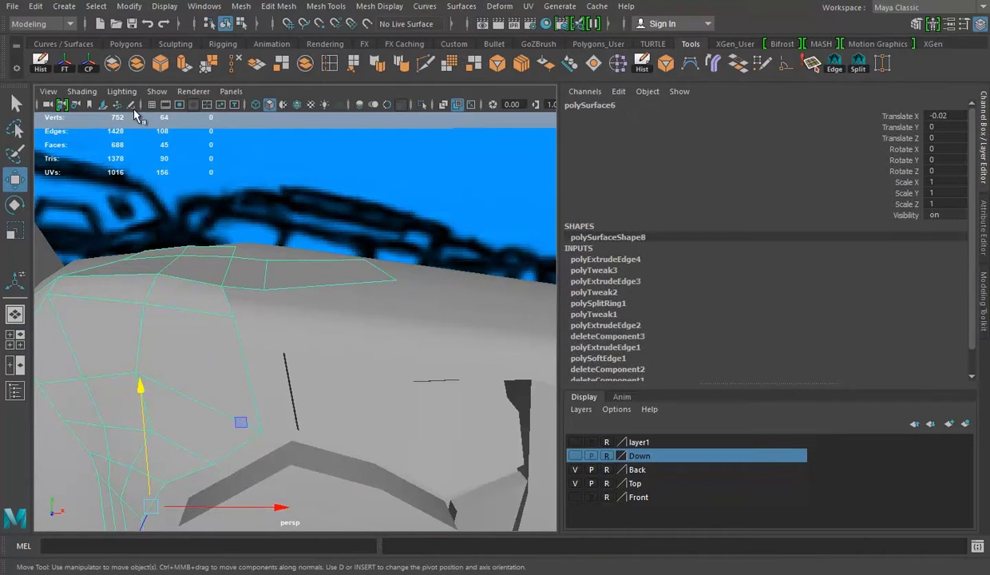
Step: Fill the gap with one new face using Append to Polygon between its two bordering edges
click(353, 63)
click(250, 283)
click(371, 239)
key(Return)
mouse_move(371, 239)
alt+mouse_down()
mouse_move(535, 249)
mouse_move(384, 297)
alt+mouse_up()
key(space)
key(space)
Step: Clear the vertex selection in the perspective view and save the scene as Arm 01.mb
scroll(559, 303, up, 3)
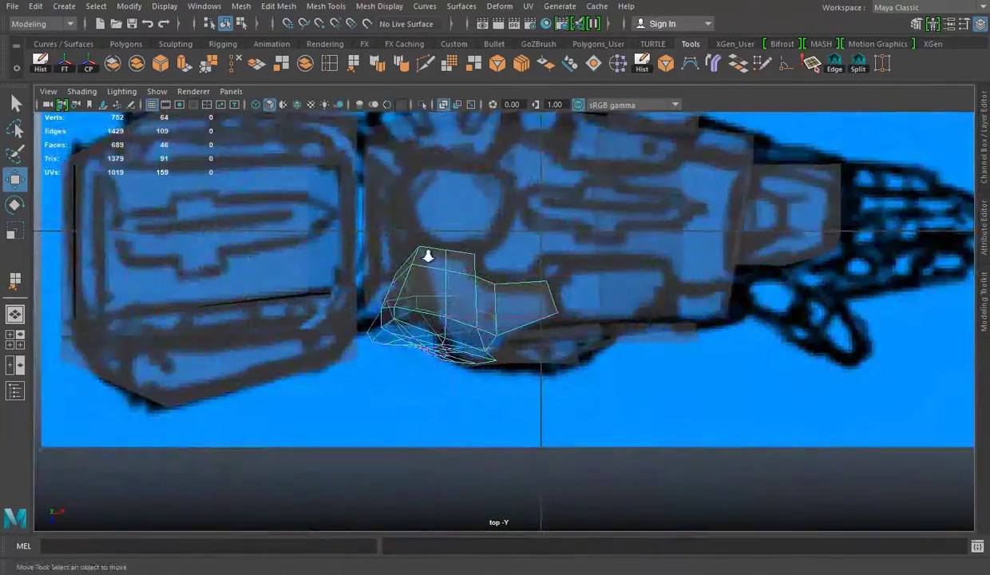
scroll(447, 232, up, 2)
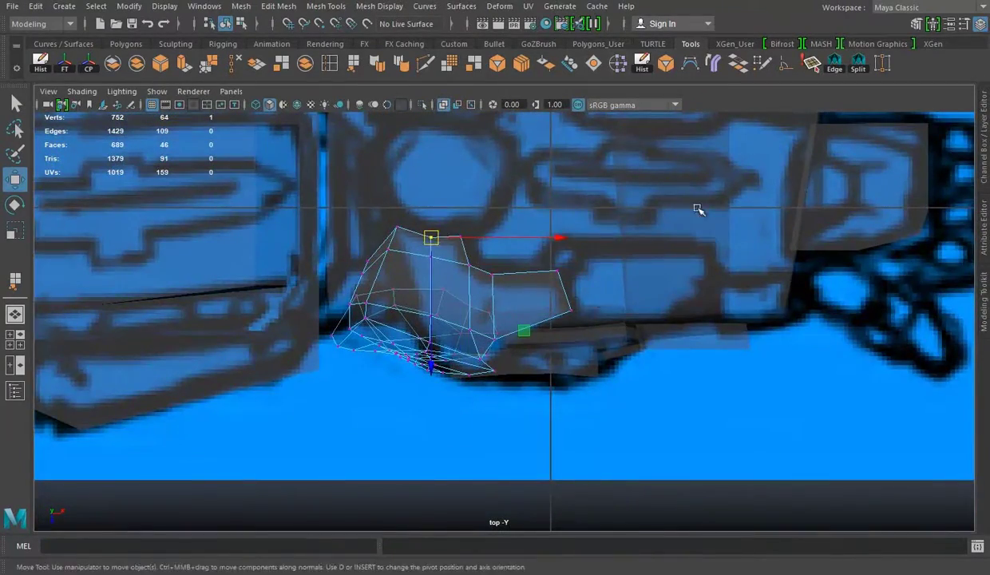
key(space)
key(space)
mouse_move(662, 371)
alt+mouse_down()
mouse_move(504, 336)
mouse_move(457, 310)
mouse_move(504, 259)
mouse_move(405, 281)
mouse_move(448, 288)
mouse_move(431, 238)
mouse_move(404, 349)
mouse_move(513, 309)
alt+mouse_up()
click(447, 288)
key(ctrl+s)
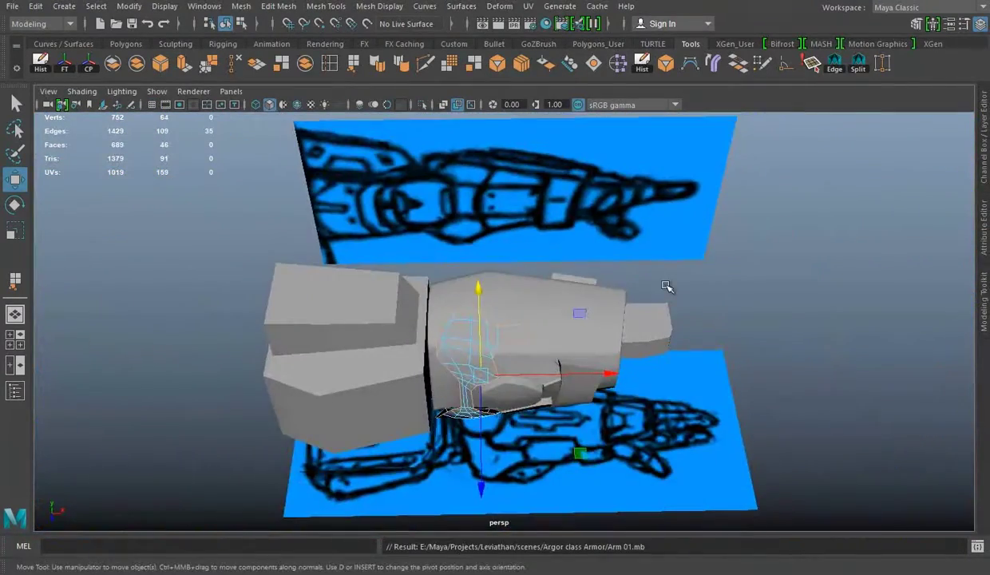
key(ctrl+a)
Step: Extrude the wrist panel's border edges with Ctrl+E and pull them downward, then undo the attempt
mouse_move(287, 351)
alt+mouse_down()
mouse_move(346, 366)
mouse_move(375, 351)
alt+mouse_up()
alt+right_drag(375, 351, 415, 335)
key(ctrl+e)
mouse_move(424, 336)
mouse_down()
mouse_move(412, 474)
mouse_move(375, 384)
mouse_move(269, 336)
mouse_up()
key(q)
key(ctrl+z)
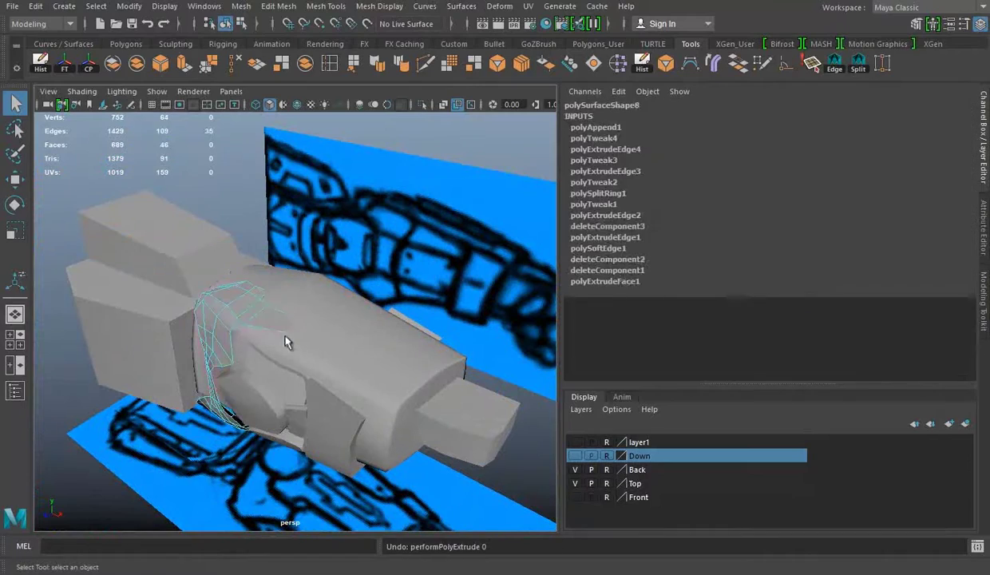
key(w)
Step: Re-extrude the panel edges down into the armor, deselect, and save the scene again
scroll(198, 270, up, 3)
click(197, 67)
mouse_move(160, 319)
alt+mouse_down()
mouse_move(124, 458)
mouse_move(343, 154)
alt+mouse_up()
key(q)
click(343, 154)
mouse_move(221, 332)
alt+mouse_down()
mouse_move(360, 425)
mouse_move(415, 377)
mouse_move(343, 367)
mouse_move(640, 307)
mouse_move(459, 228)
mouse_move(383, 343)
alt+mouse_up()
key(ctrl+s)
key(ctrl+space)
key(space)
Step: Select the wrist detail piece and switch it to edge component selection
key(space)
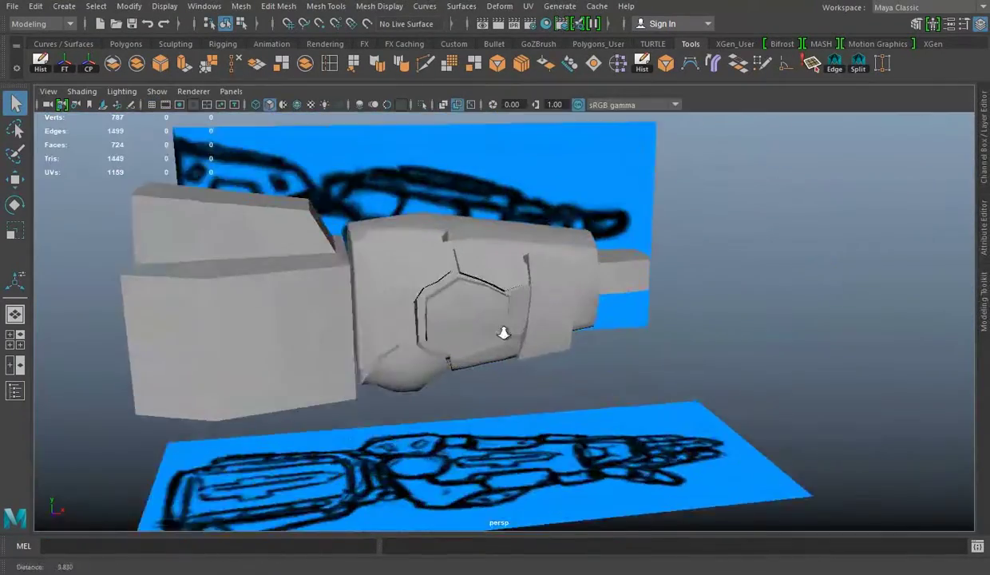
key(space)
key(space)
click(254, 347)
key(space)
key(space)
alt+drag(565, 296, 407, 237)
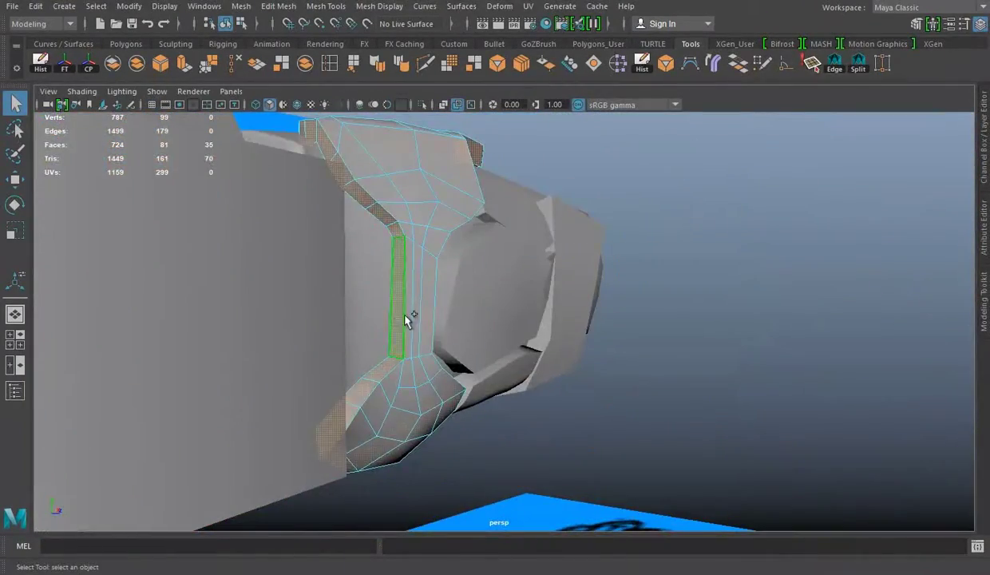
key(space)
key(space)
key(w)
key(space)
key(space)
right_click(425, 194)
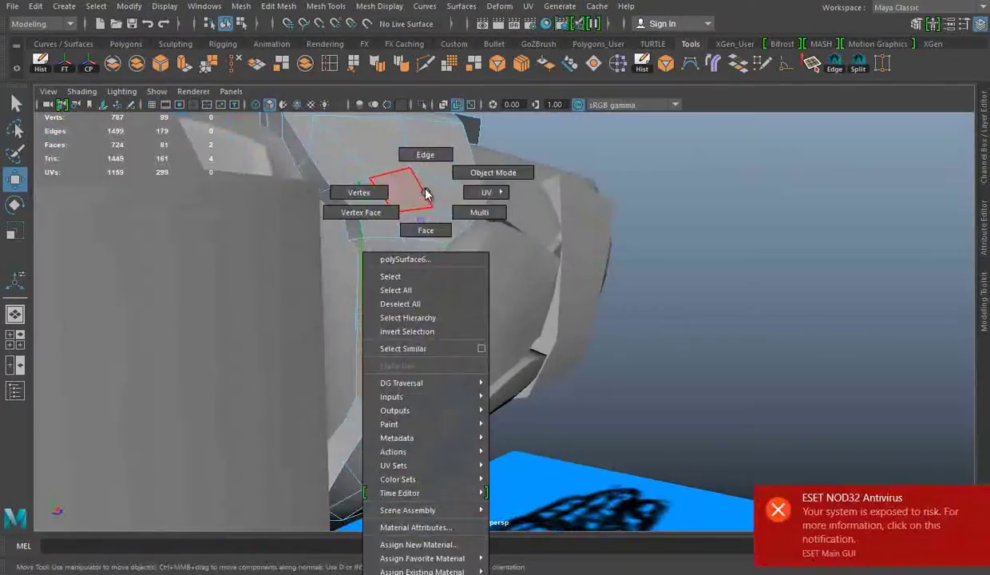
right_drag(425, 194, 424, 155)
alt+drag(424, 155, 401, 239)
click(402, 239)
alt+drag(411, 314, 517, 208)
Step: Select the armor sleeve mesh, checking it in wireframe and from the side
click(407, 347)
key(4)
key(5)
alt+drag(732, 413, 237, 342)
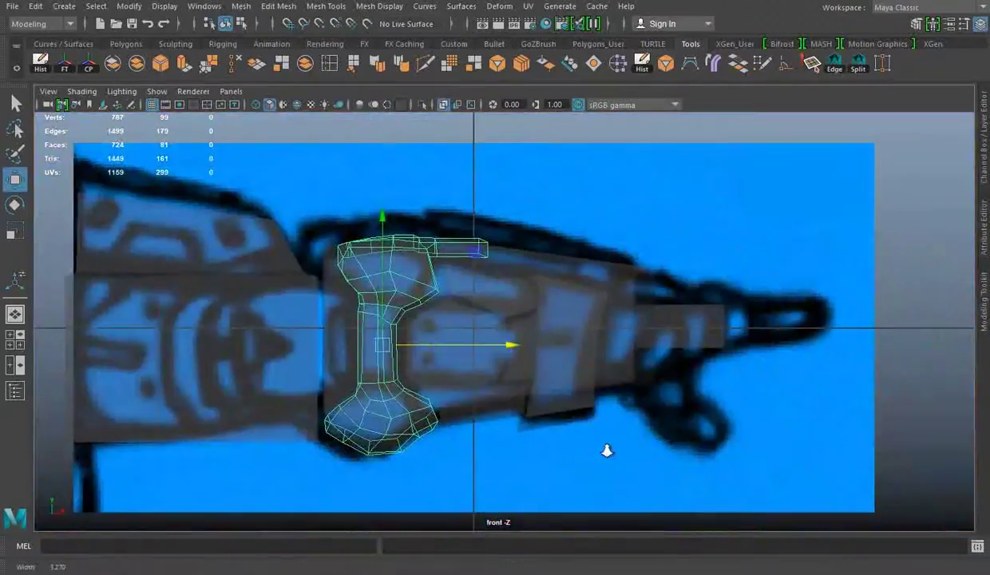
click(606, 449)
mouse_move(581, 346)
alt+mouse_down()
mouse_move(510, 252)
mouse_move(513, 310)
alt+mouse_up()
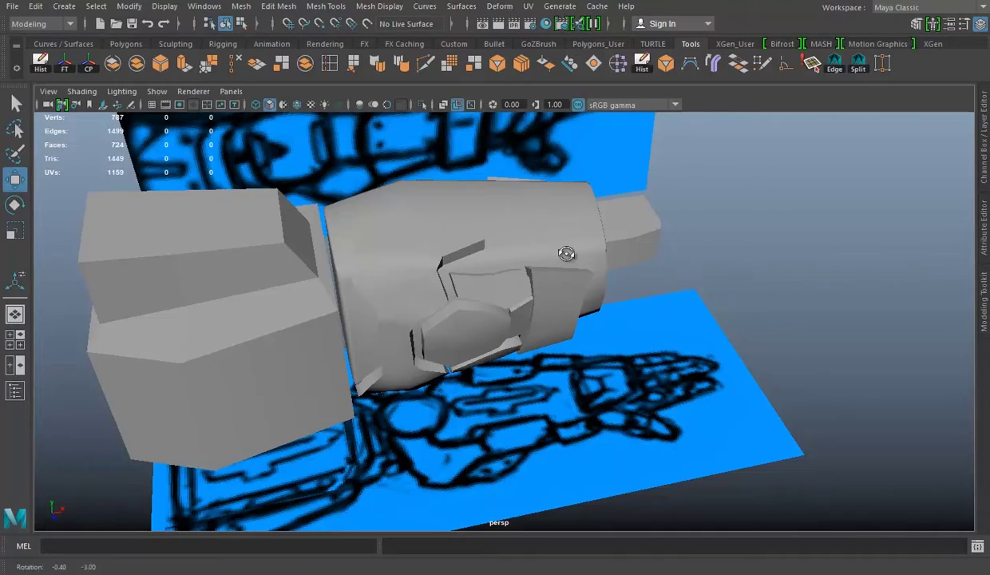
alt+drag(565, 253, 513, 354)
click(512, 353)
Step: Make the armor sleeve the live surface and zoom the top view onto the wrist blueprint
key(space)
drag(441, 325, 407, 268)
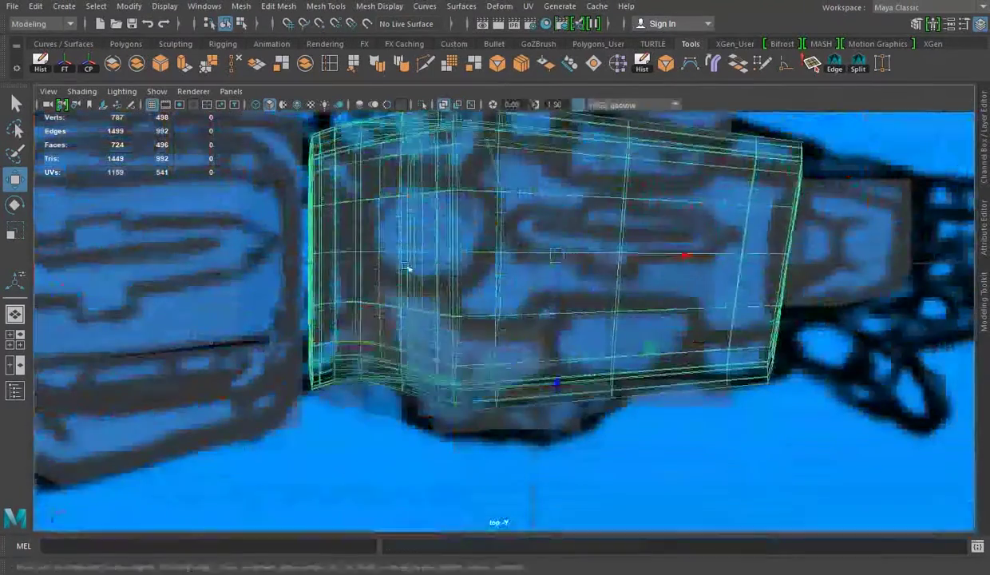
key(a)
key(space)
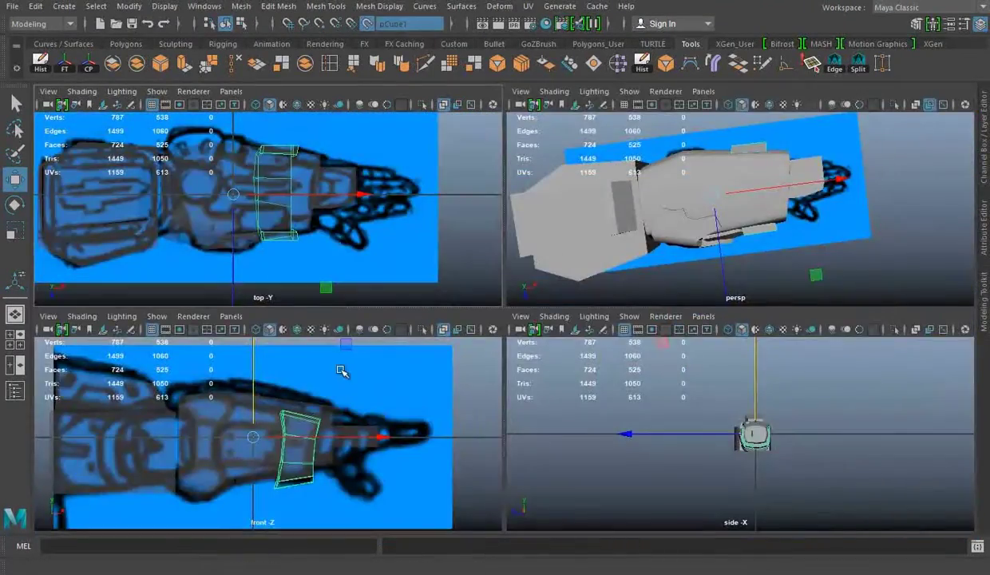
key(space)
scroll(469, 409, up, 3)
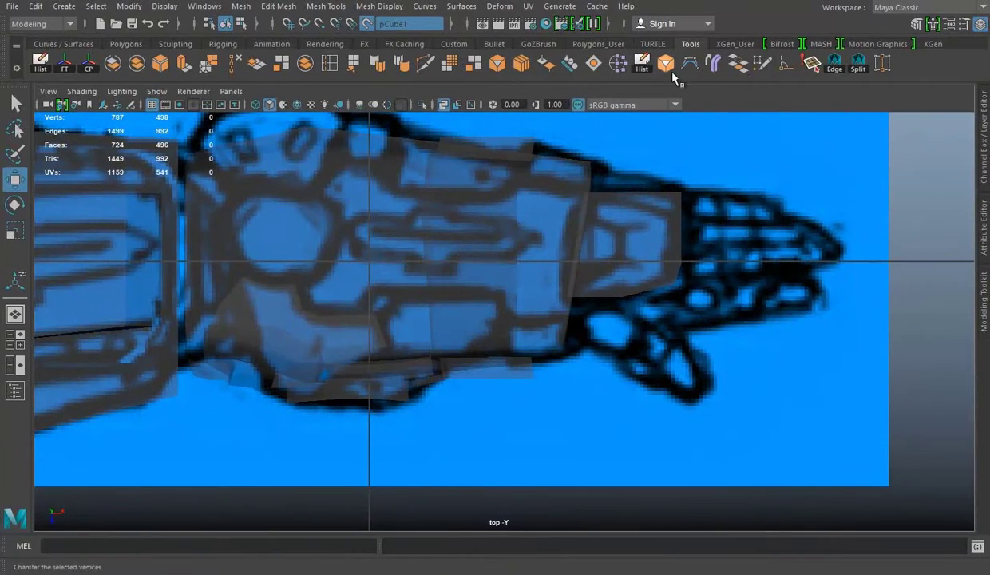
alt+right_drag(403, 359, 438, 359)
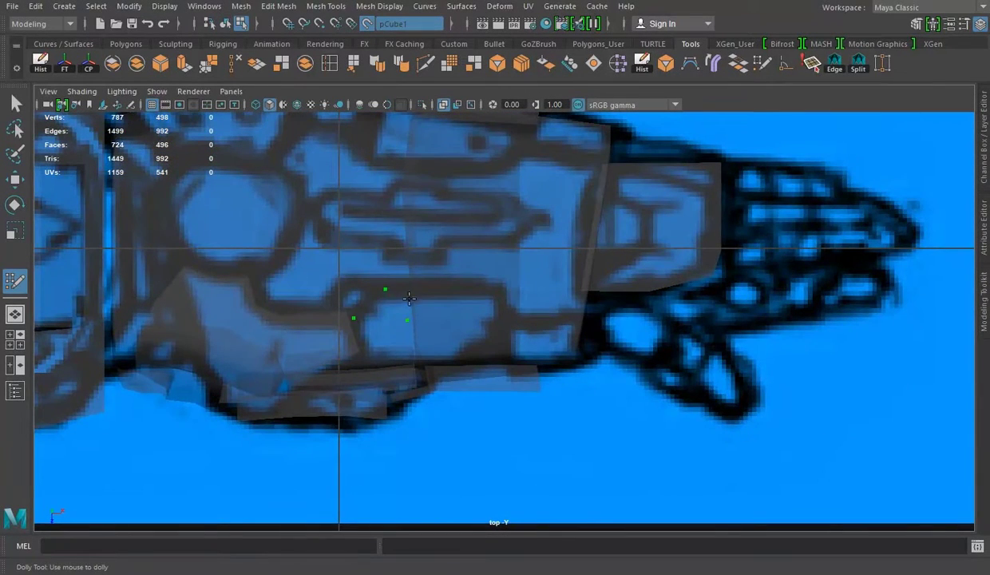
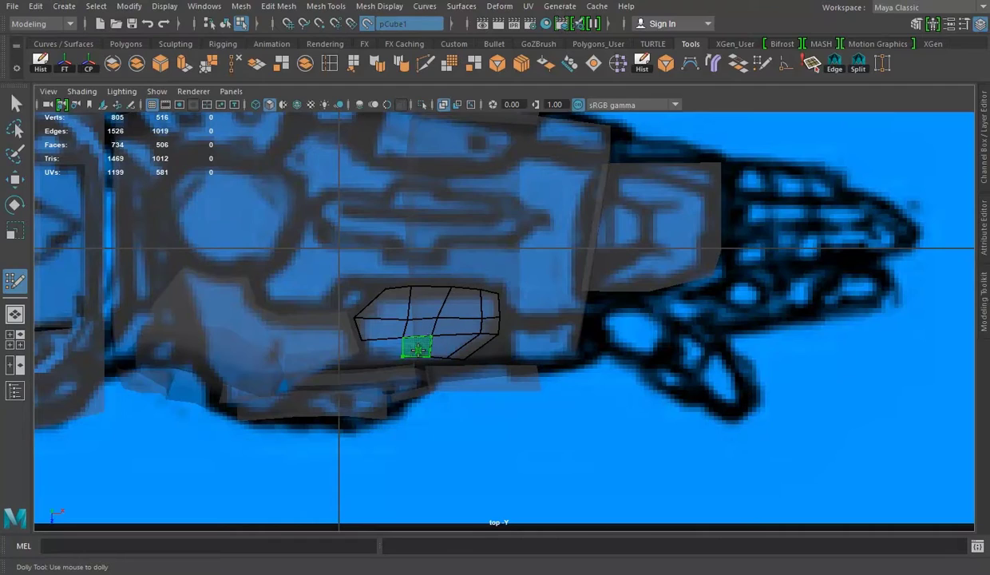
Step: Inspect the new quad-drawn forearm patch in wireframe and shaded display
mouse_move(369, 361)
alt+mouse_down()
mouse_move(641, 287)
mouse_move(481, 316)
mouse_move(525, 260)
alt+mouse_up()
key(4)
mouse_move(451, 250)
alt+mouse_down()
mouse_move(558, 275)
mouse_move(585, 294)
mouse_move(625, 282)
mouse_move(439, 265)
alt+mouse_up()
key(5)
key(4)
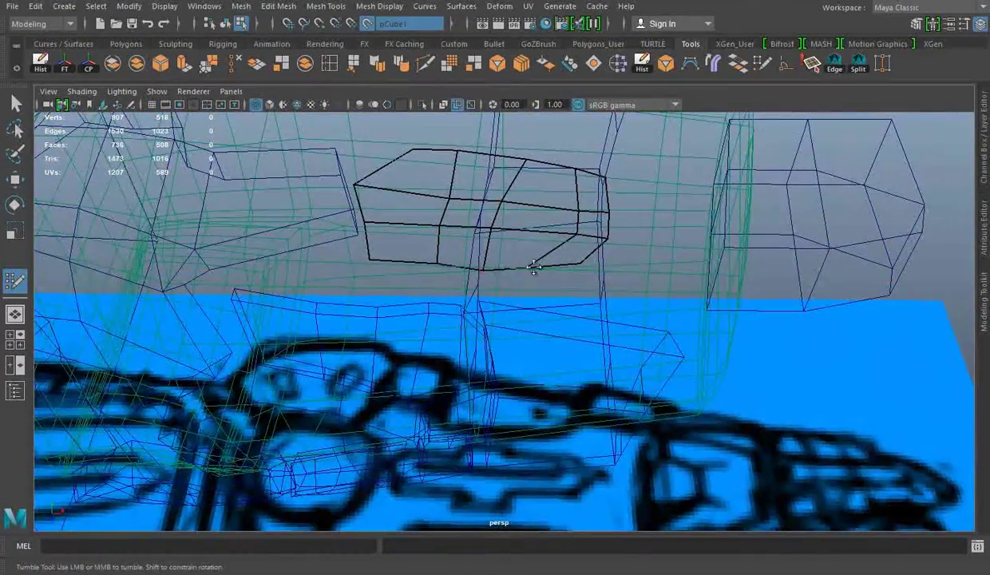
key(5)
key(w)
mouse_move(252, 111)
alt+mouse_down()
mouse_move(537, 198)
mouse_move(395, 181)
alt+mouse_up()
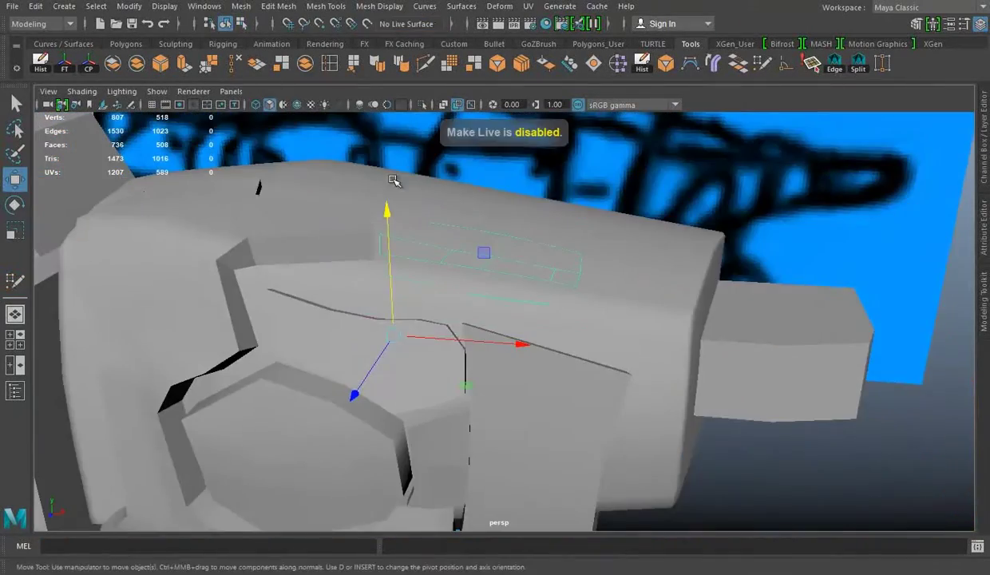
Step: Extrude the patch faces and pull them upward into a thick plate
key(ctrl+e)
mouse_move(504, 228)
mouse_down()
mouse_move(523, 166)
mouse_move(570, 221)
mouse_move(527, 173)
mouse_move(427, 110)
mouse_up()
key(e)
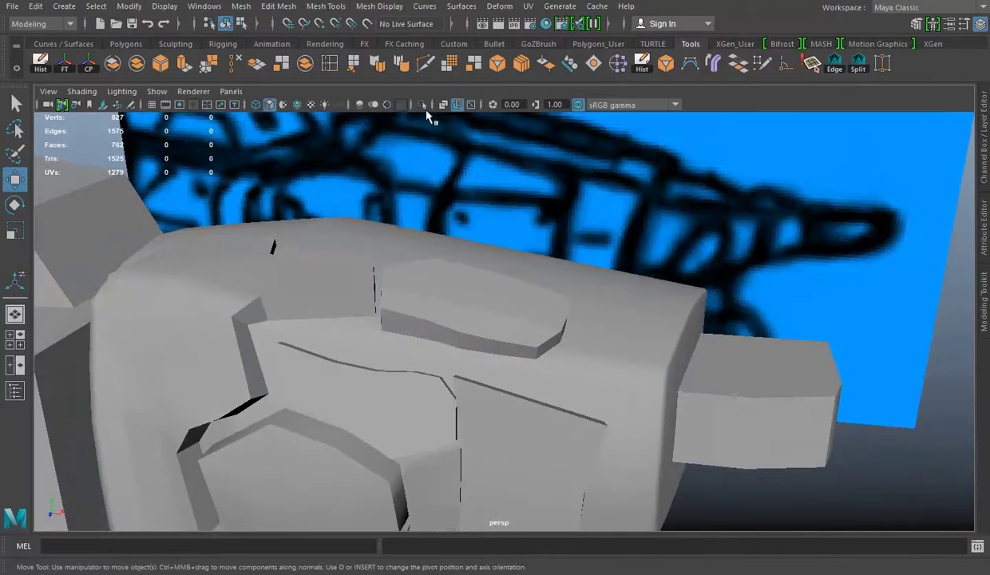
Step: Isolate the extruded plate, orbit around it to check it, and return to Object Mode
click(438, 274)
key(ctrl+1)
alt+drag(405, 146, 611, 250)
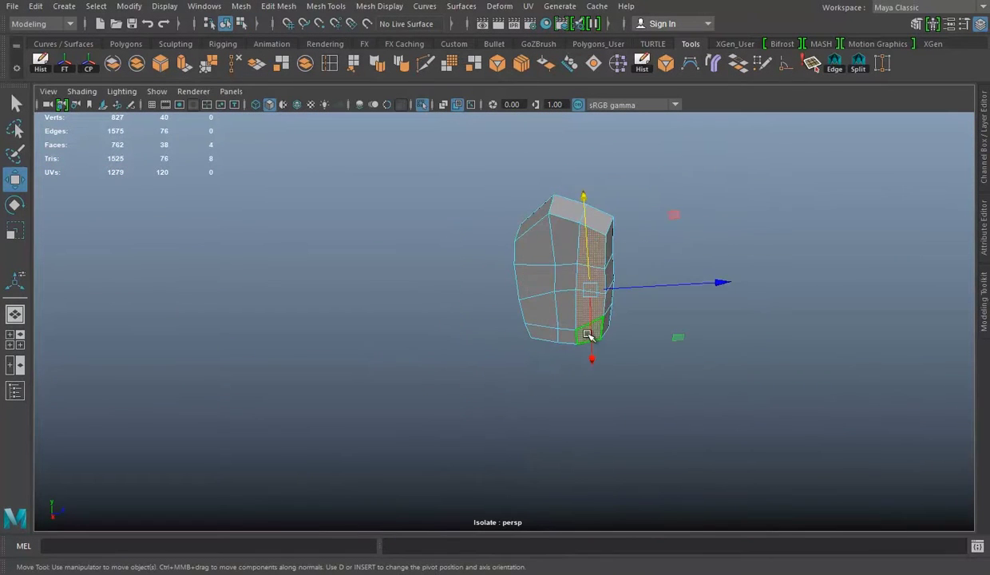
alt+drag(609, 308, 530, 193)
right_drag(530, 193, 691, 146)
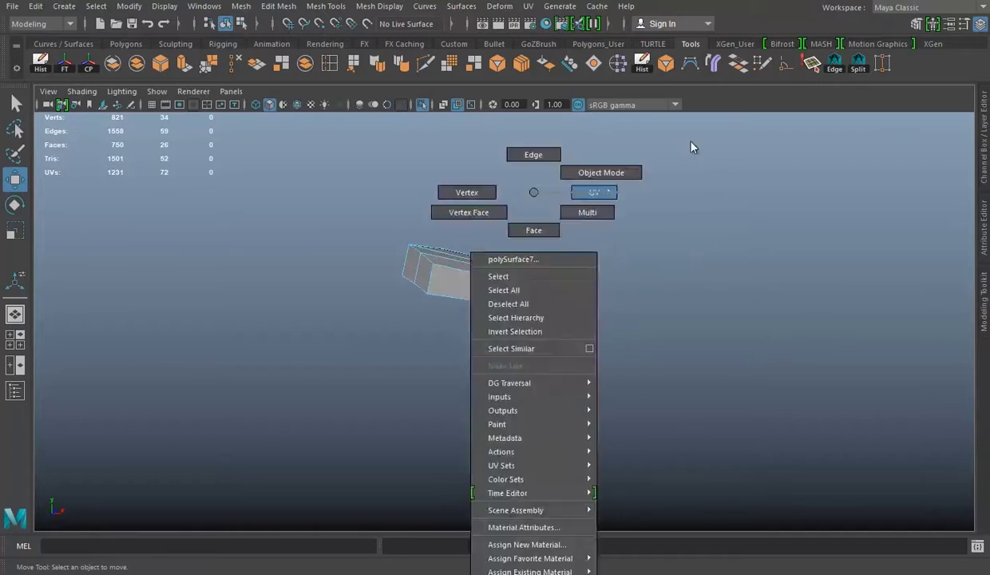
Step: In the top view, make pCube1 the live surface and frame the reference image
click(421, 104)
alt+drag(530, 256, 388, 286)
key(space)
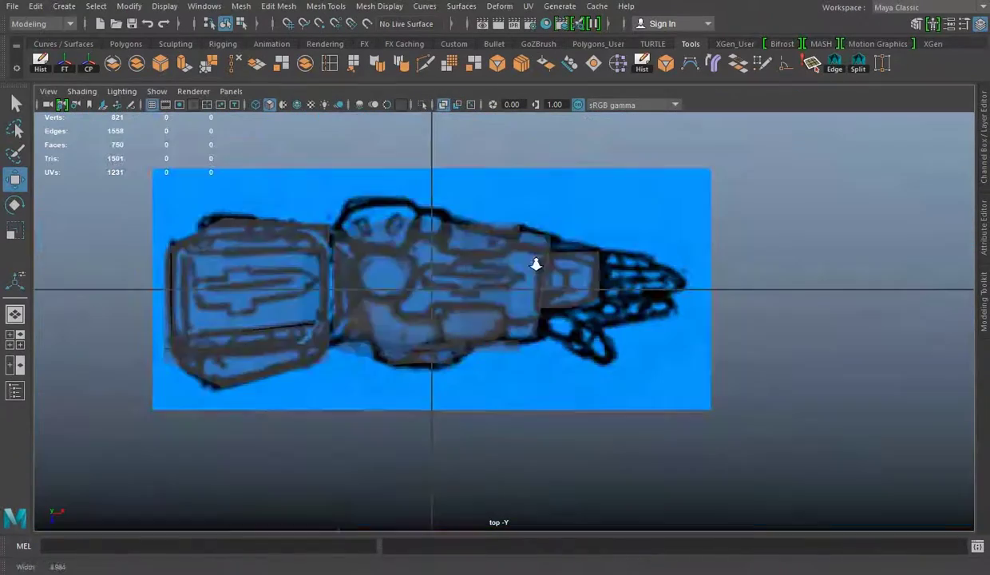
click(526, 283)
scroll(519, 265, up, 3)
scroll(381, 286, up, 3)
key(f)
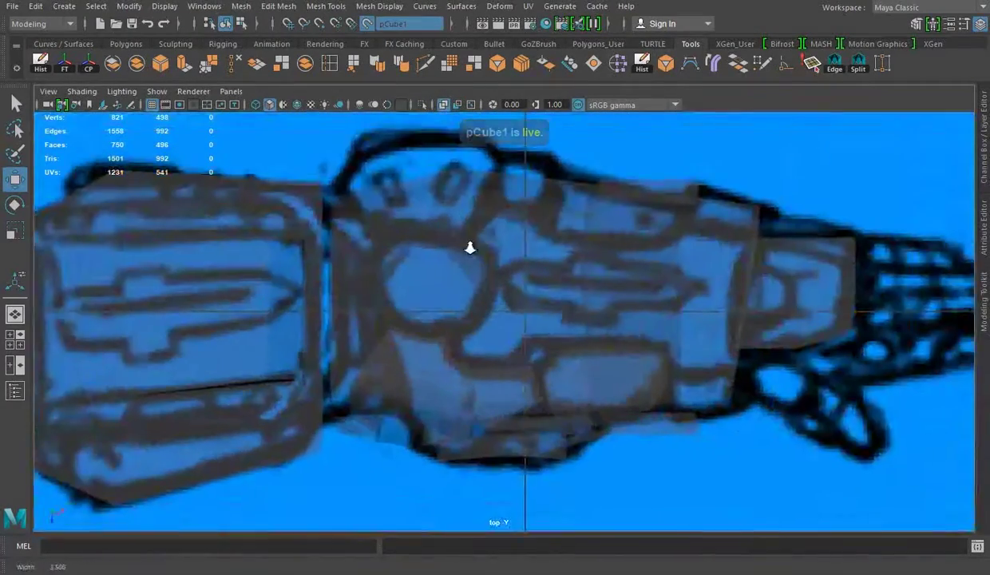
scroll(490, 241, up, 2)
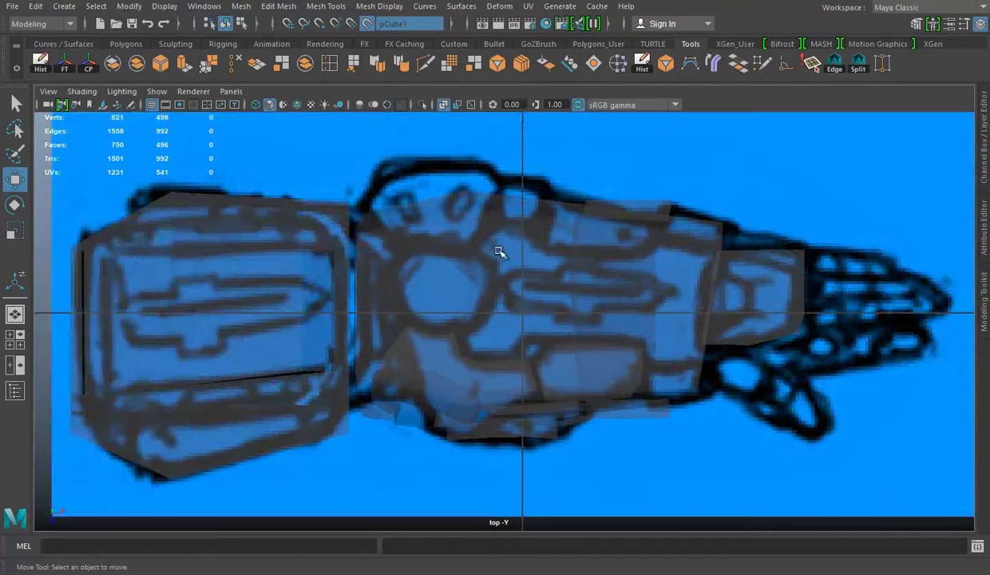
scroll(479, 250, up, 2)
scroll(613, 284, up, 2)
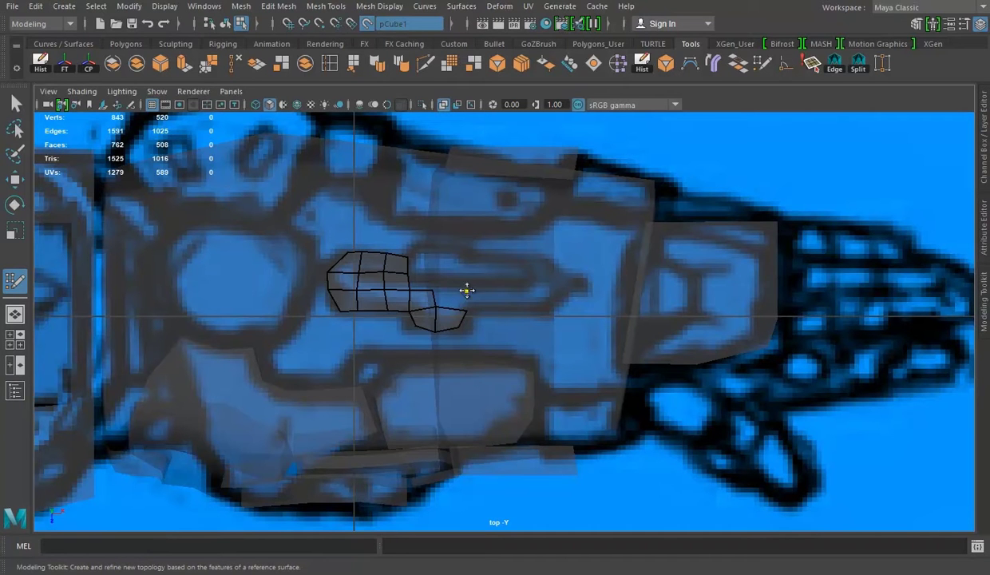
Step: Fill the gap in the elongated Quad Draw patch, then view it in perspective
shift+click(432, 258)
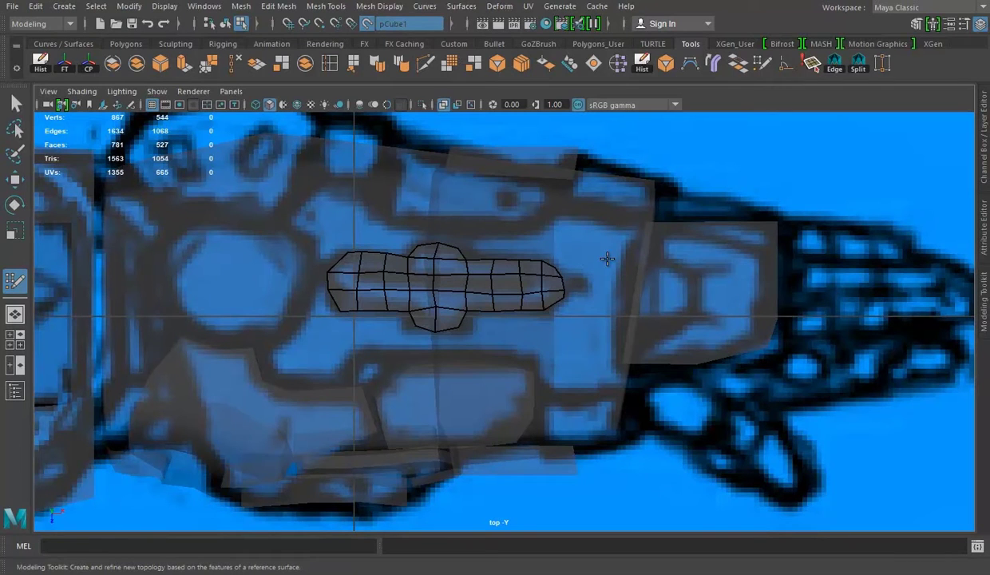
key(space)
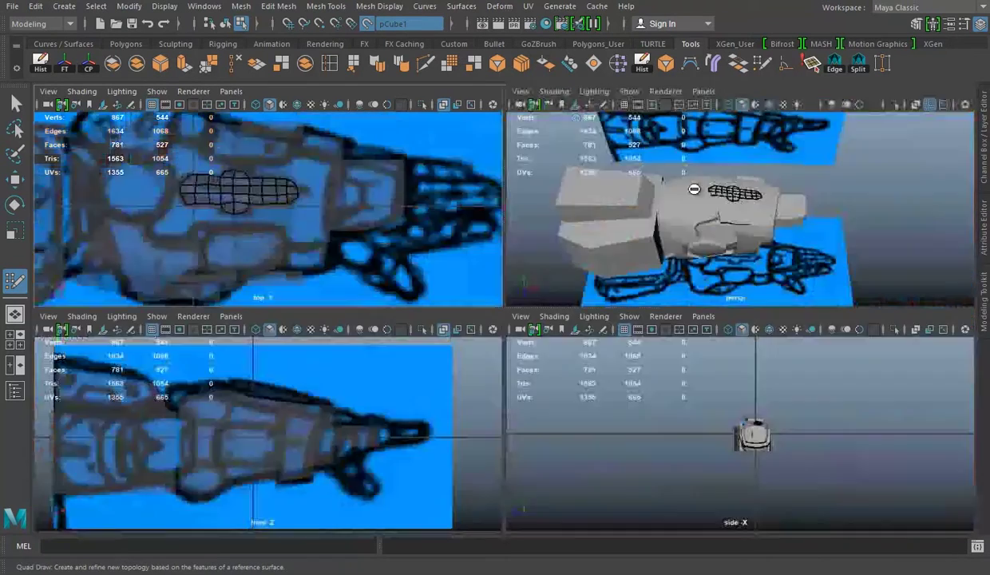
key(space)
key(w)
alt+drag(559, 320, 479, 279)
Step: Turn off Make Live and extrude the elongated patch into a plate
click(368, 25)
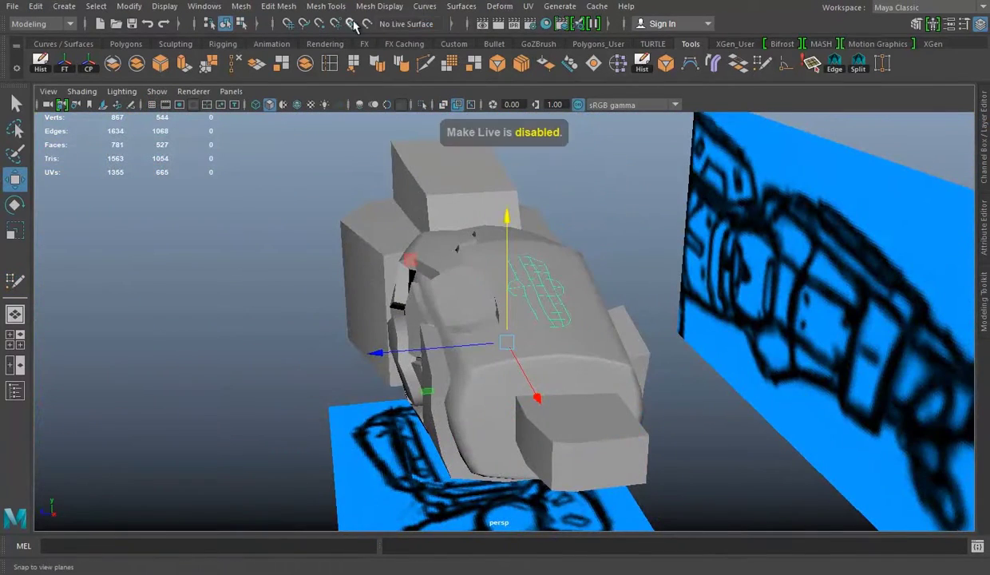
key(ctrl+e)
alt+drag(446, 240, 498, 282)
key(e)
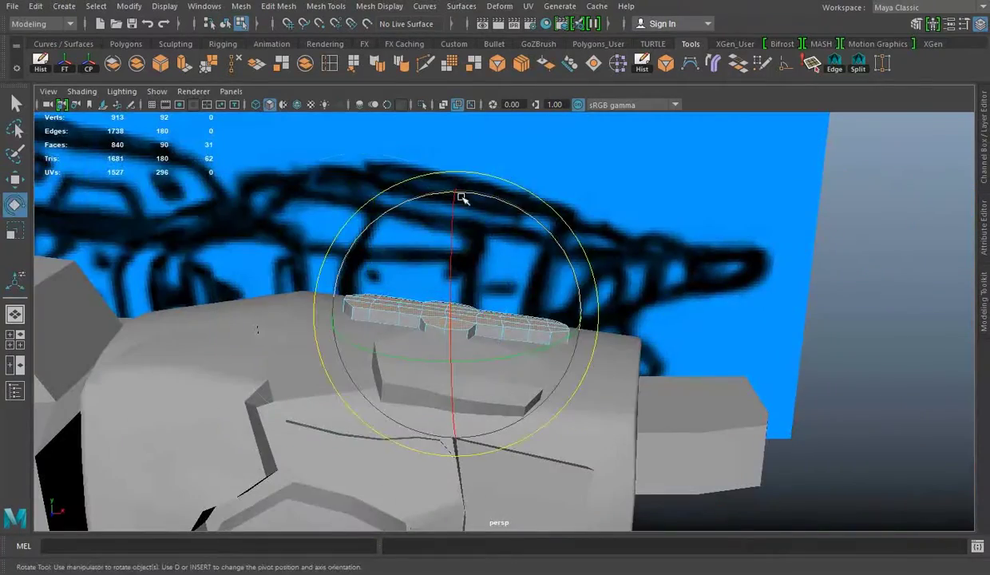
key(space)
key(space)
key(w)
right_drag(435, 192, 519, 235)
mouse_move(519, 235)
alt+mouse_down()
mouse_move(415, 270)
mouse_move(370, 332)
mouse_move(442, 353)
alt+mouse_up()
Step: Select several edge loops along the plate to reshape it
double_click(343, 348)
double_click(319, 342)
alt+drag(286, 319, 311, 356)
shift+double_click(312, 357)
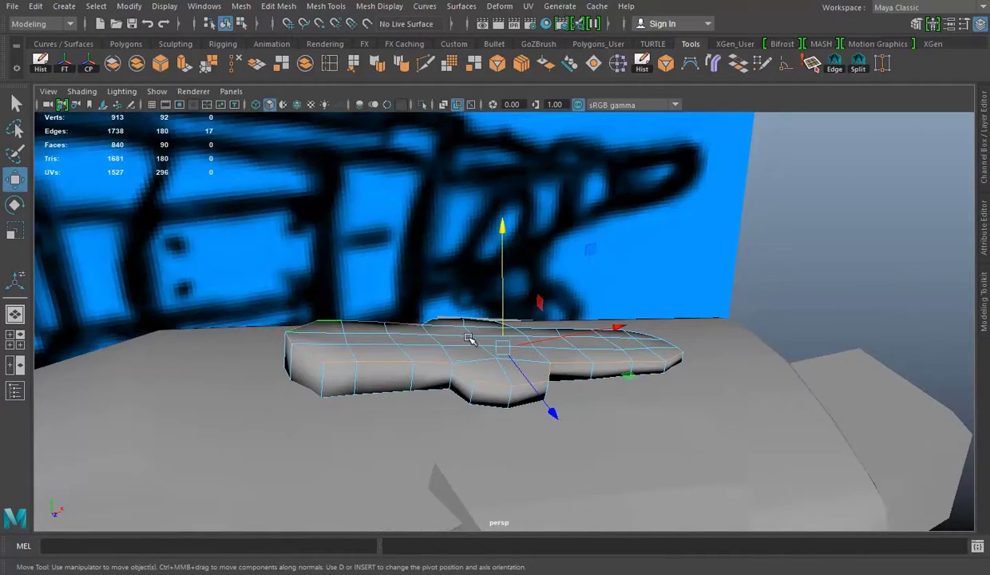
alt+drag(469, 338, 385, 379)
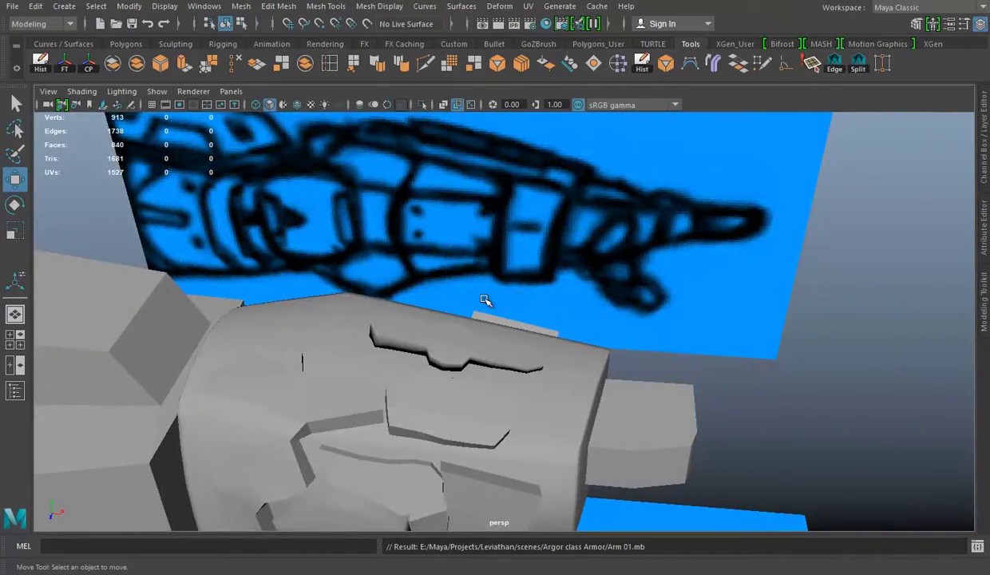
Step: Check the plate in side and perspective views, set pCube1 live, and switch to top view
key(space)
key(space)
click(486, 269)
key(space)
key(space)
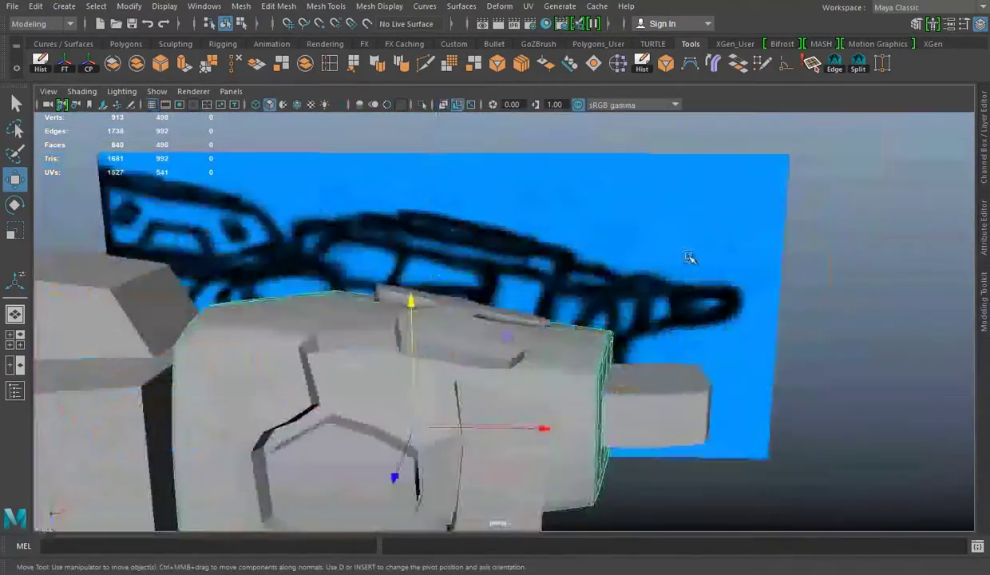
alt+drag(689, 257, 446, 239)
key(space)
key(space)
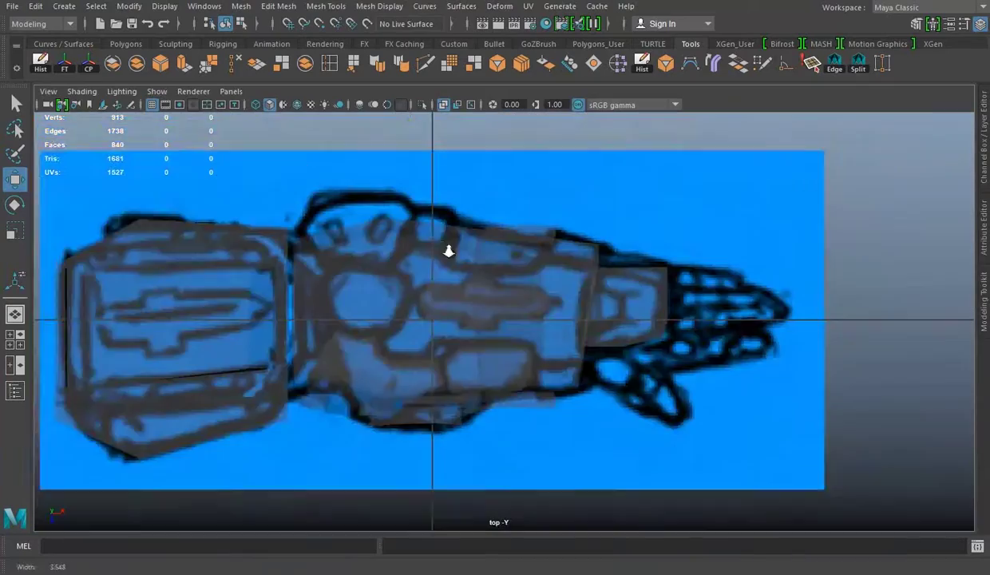
click(519, 283)
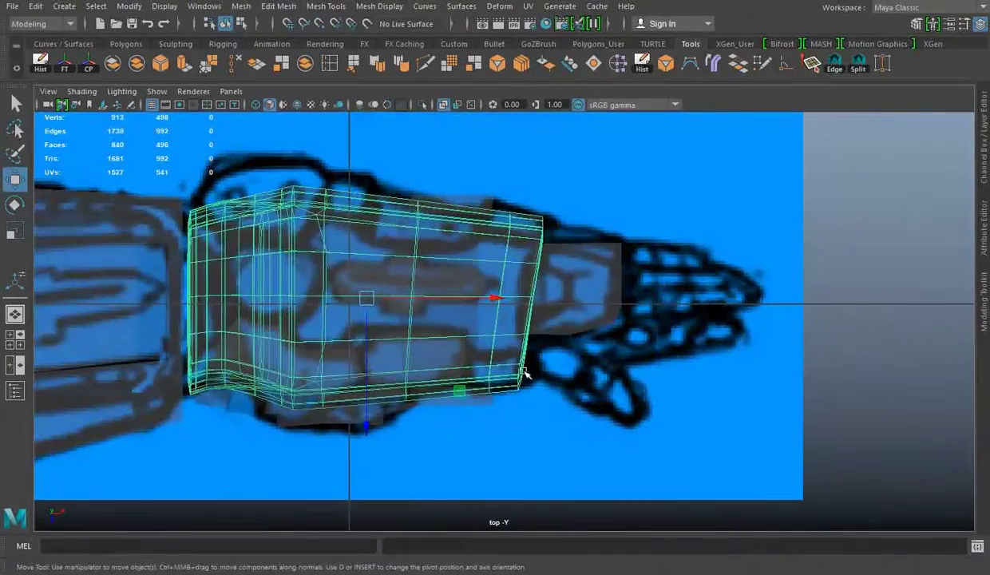
scroll(579, 314, up, 2)
click(566, 305)
click(701, 344)
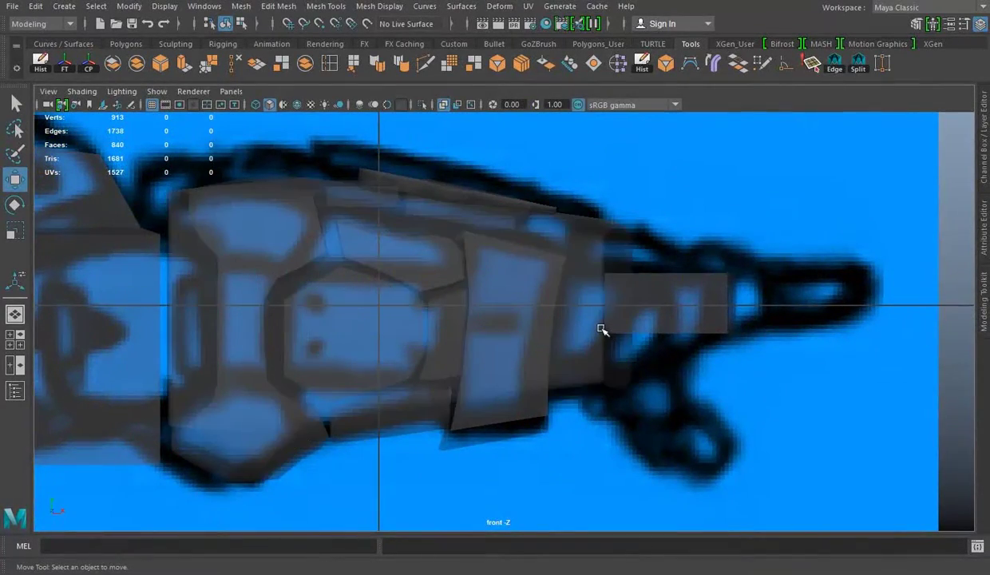
key(space)
key(space)
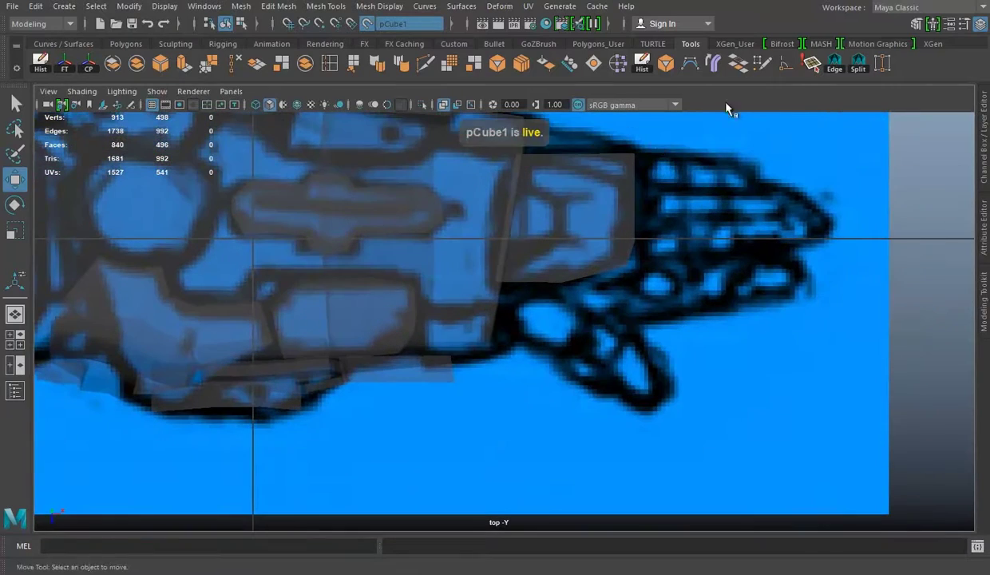
Step: Use Quad Draw to place a small patch of quads near the wrist
key(y)
click(423, 309)
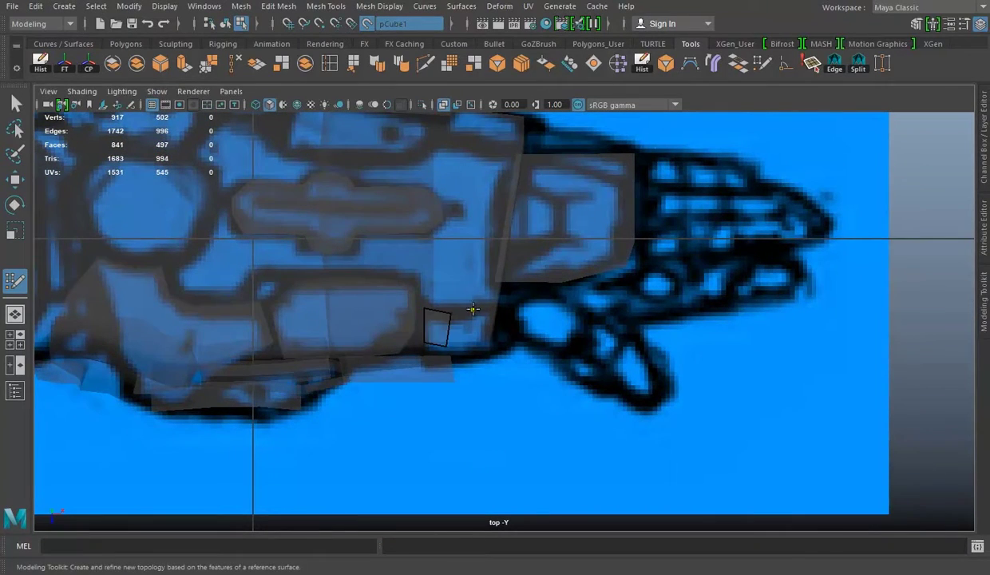
shift+click(487, 335)
key(space)
key(space)
alt+drag(544, 327, 511, 304)
alt+right_drag(511, 303, 485, 286)
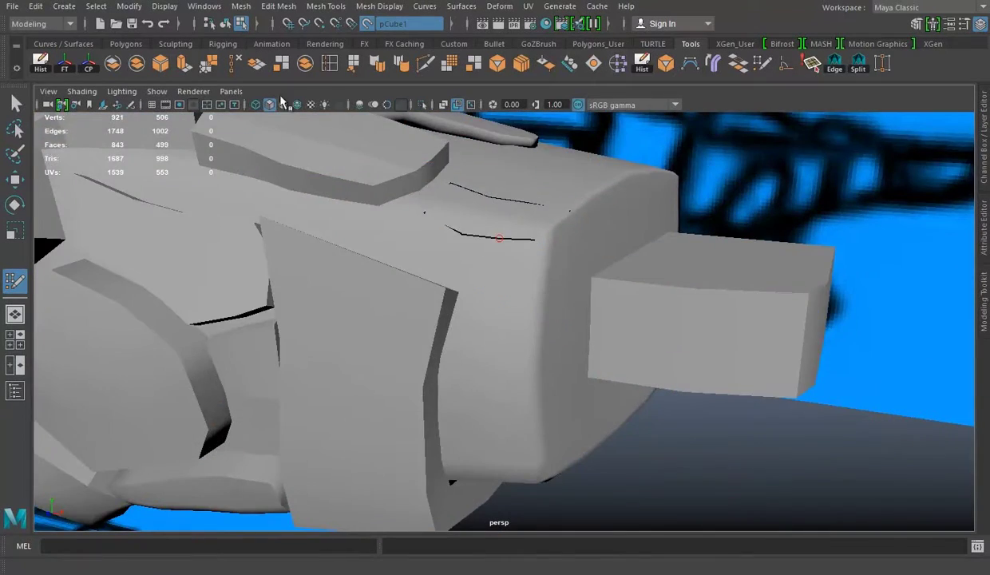
key(space)
key(space)
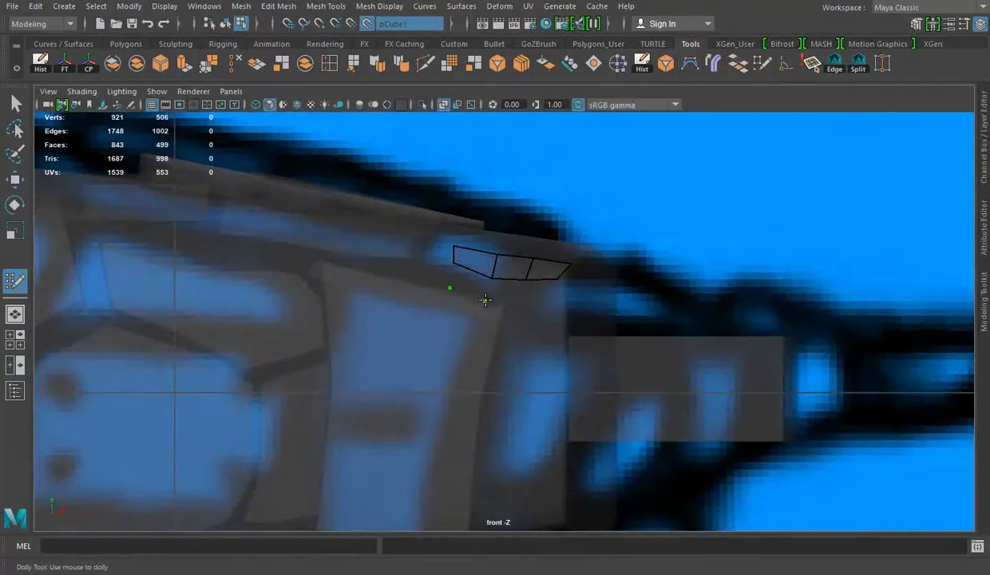
shift+click(535, 289)
key(space)
key(space)
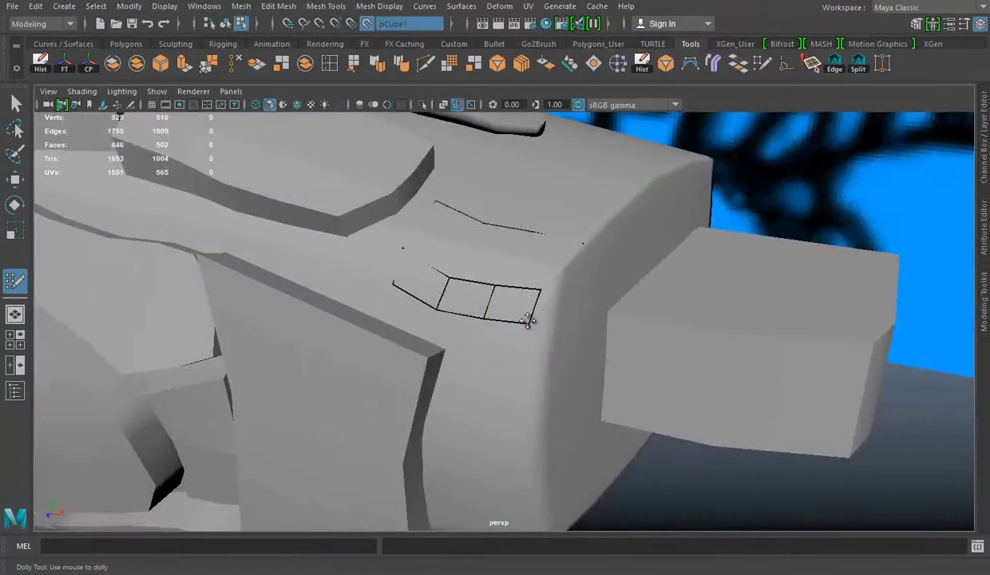
alt+drag(527, 320, 449, 297)
Step: Check the wrist patch through the mesh in wireframe, then return to shaded Object Mode
key(4)
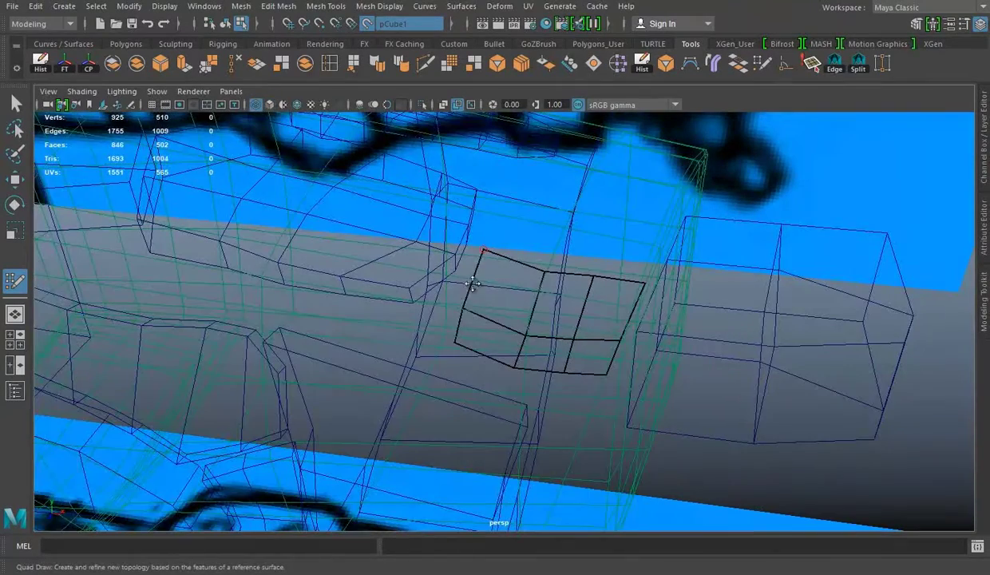
alt+drag(509, 288, 497, 253)
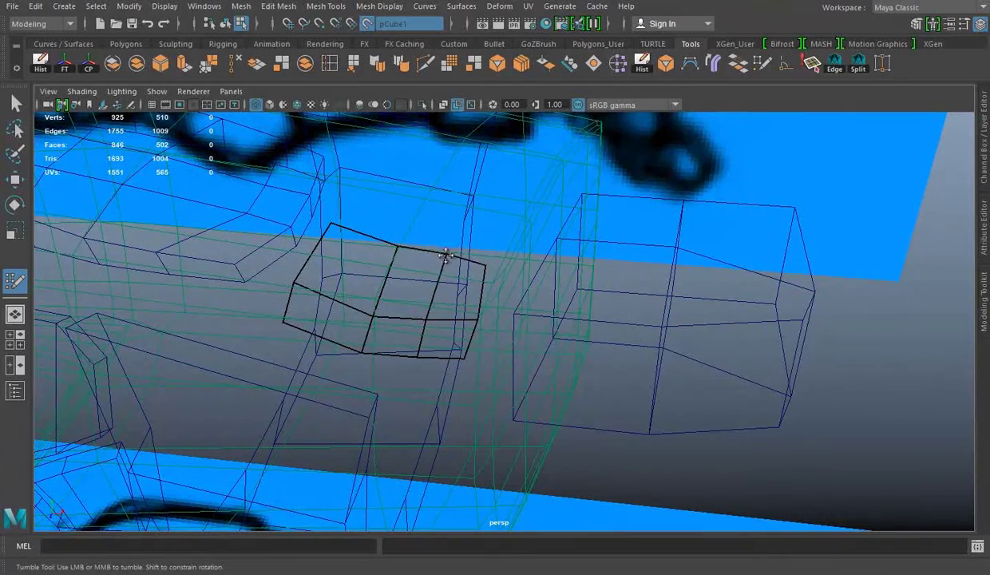
alt+drag(454, 348, 457, 230)
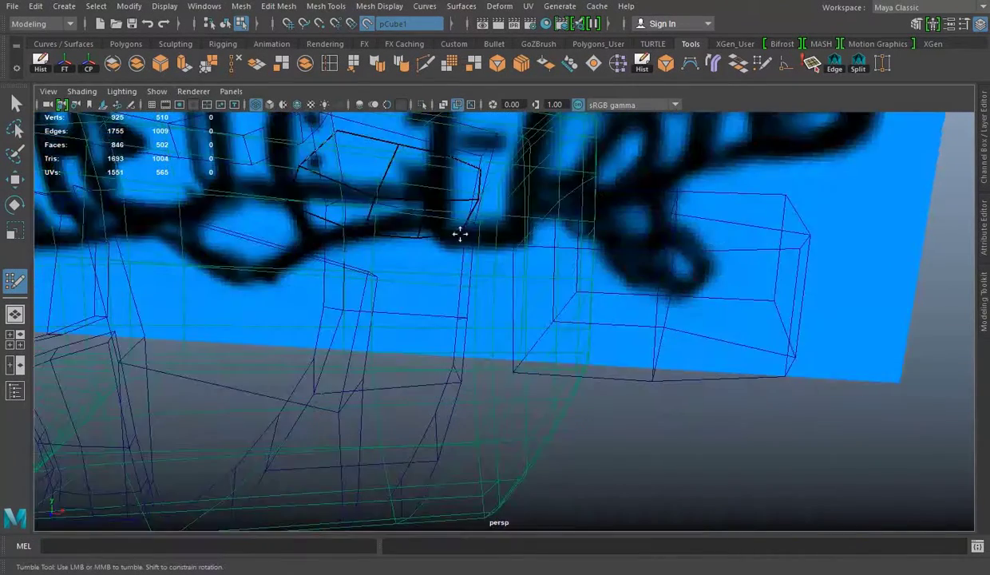
key(5)
right_drag(665, 190, 734, 166)
key(w)
mouse_move(399, 319)
alt+mouse_down()
mouse_move(447, 280)
mouse_move(447, 240)
alt+mouse_up()
Step: Turn off Make Live and extrude the wrist patch faces outward into a panel
click(366, 23)
click(429, 236)
click(399, 279)
key(ctrl+e)
mouse_move(380, 195)
alt+mouse_down()
mouse_move(433, 249)
mouse_move(607, 261)
mouse_move(652, 293)
mouse_move(675, 270)
mouse_move(404, 363)
mouse_move(567, 301)
mouse_move(499, 251)
mouse_move(511, 367)
alt+mouse_up()
key(F8)
key(q)
scroll(622, 399, up, 5)
Step: Save the scene as Arm 01.mb and frame the wrist area in the top view
scroll(622, 399, up, 2)
key(ctrl+s)
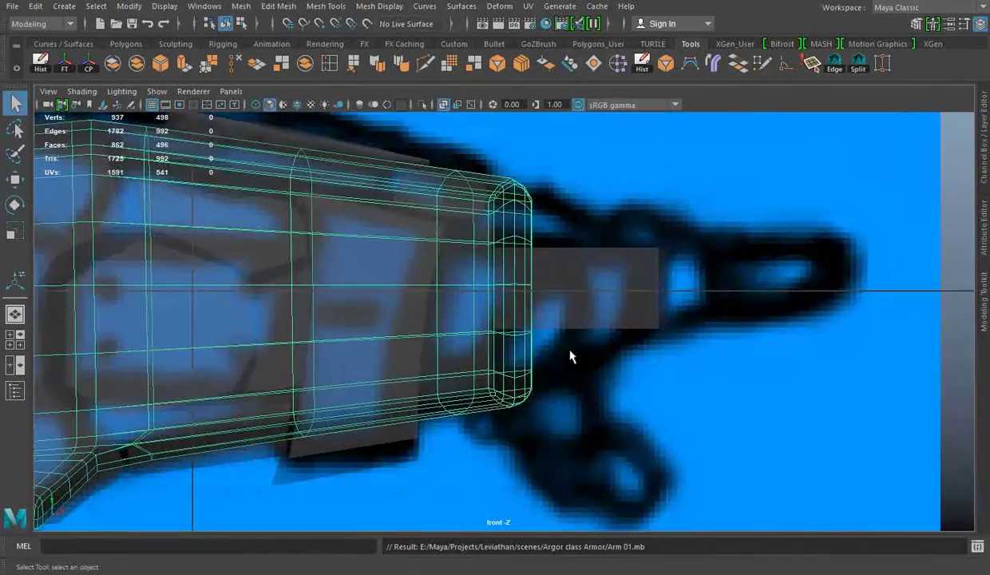
mouse_move(547, 283)
alt+mouse_down()
mouse_move(621, 274)
mouse_move(658, 327)
mouse_move(755, 224)
mouse_move(591, 327)
mouse_move(636, 299)
mouse_move(451, 336)
alt+mouse_up()
scroll(374, 325, up, 2)
alt+shift+drag(374, 325, 289, 250)
scroll(413, 276, up, 2)
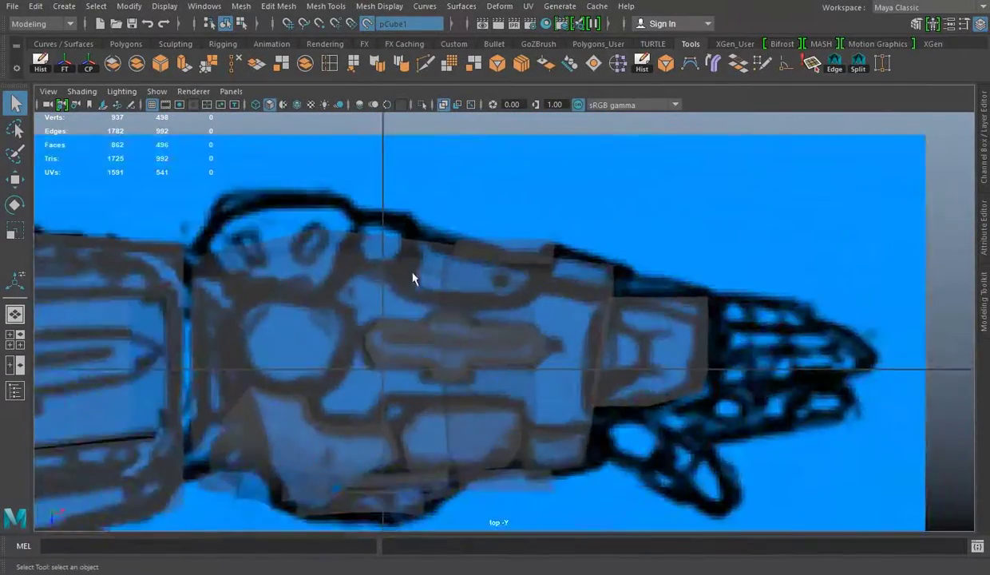
scroll(457, 270, up, 2)
alt+middle_drag(499, 335, 808, 112)
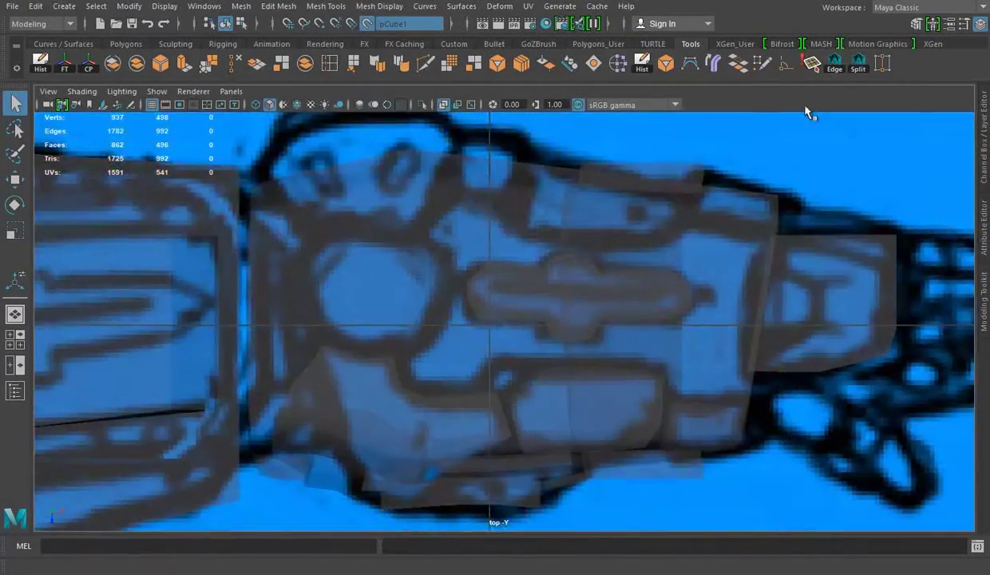
Step: Quad-draw a small rounded grid of quads following the wrist circle in the reference
key(y)
click(330, 228)
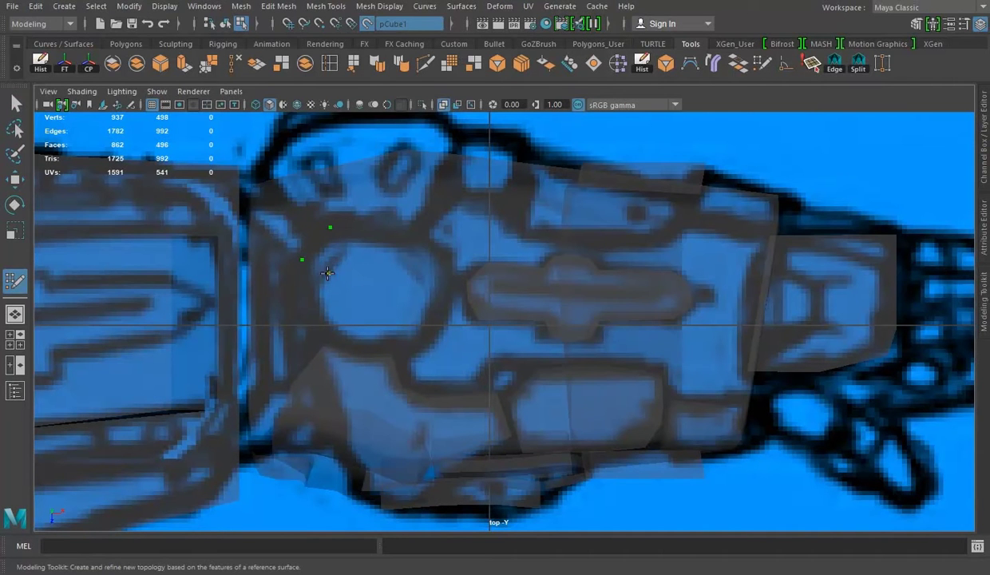
shift+click(341, 271)
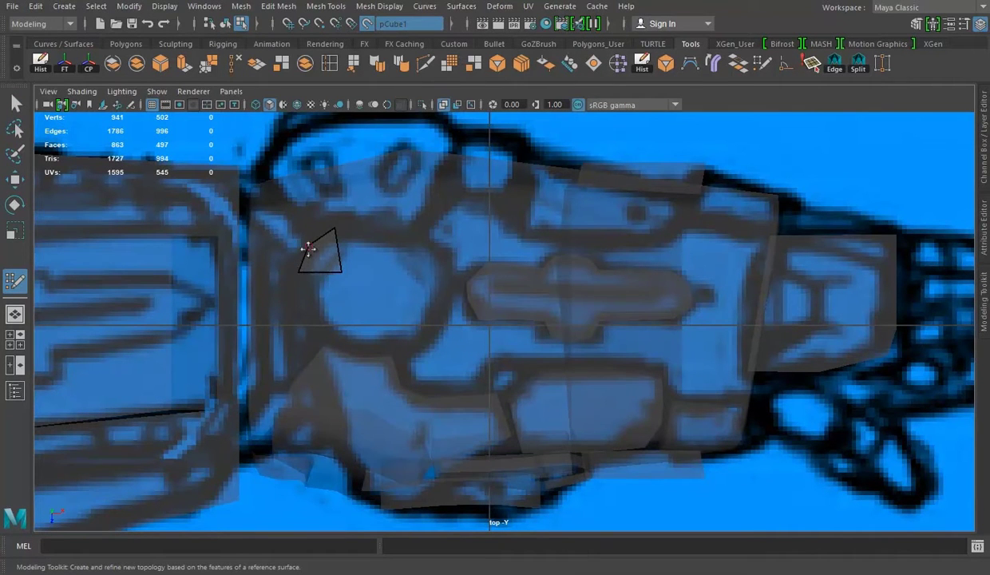
shift+click(300, 301)
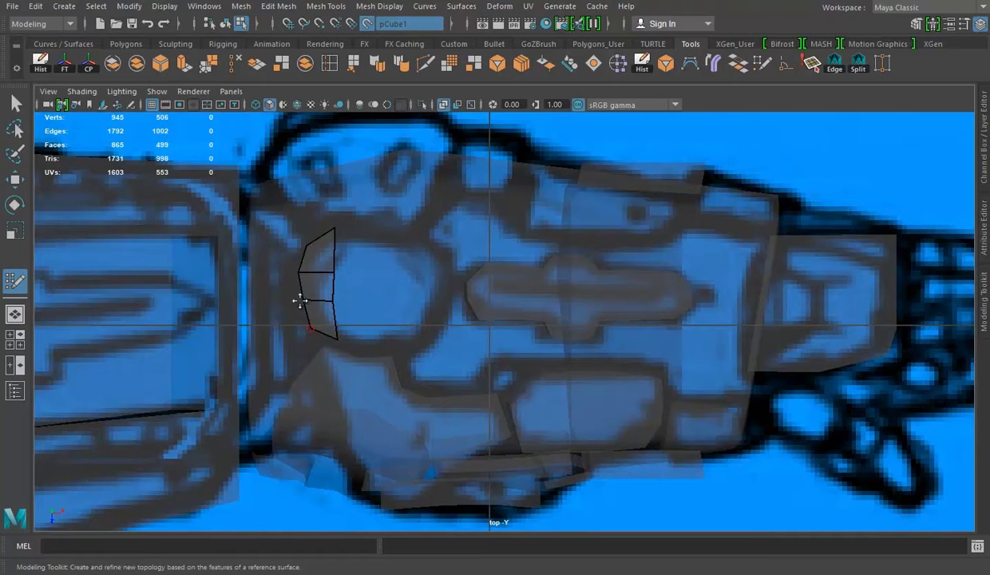
drag(368, 230, 369, 328)
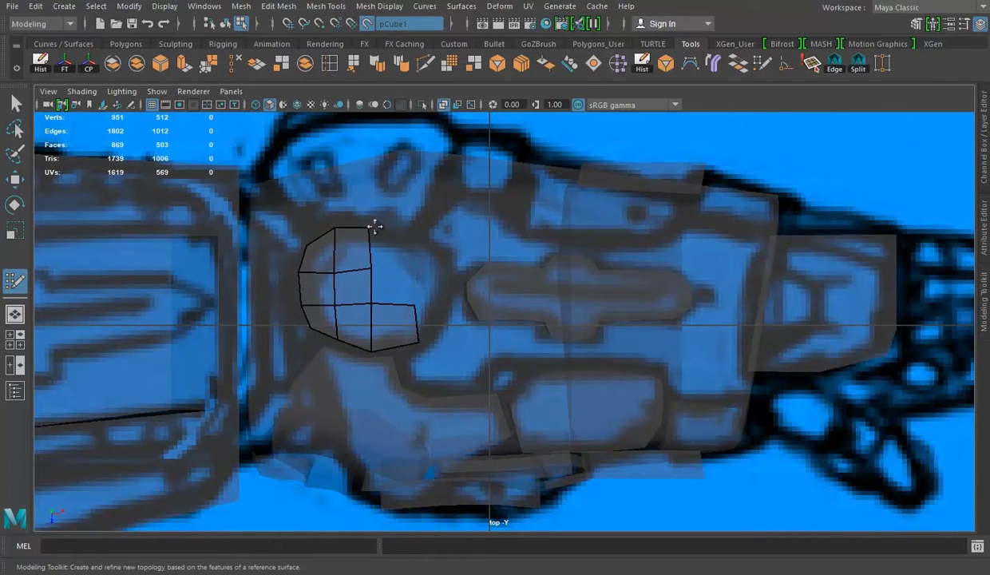
shift+click(440, 318)
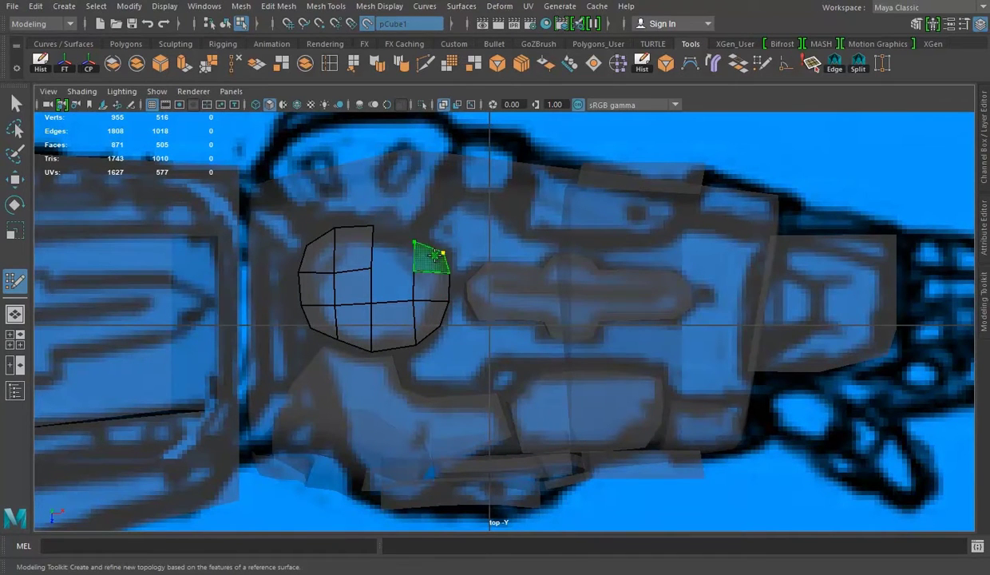
shift+click(395, 233)
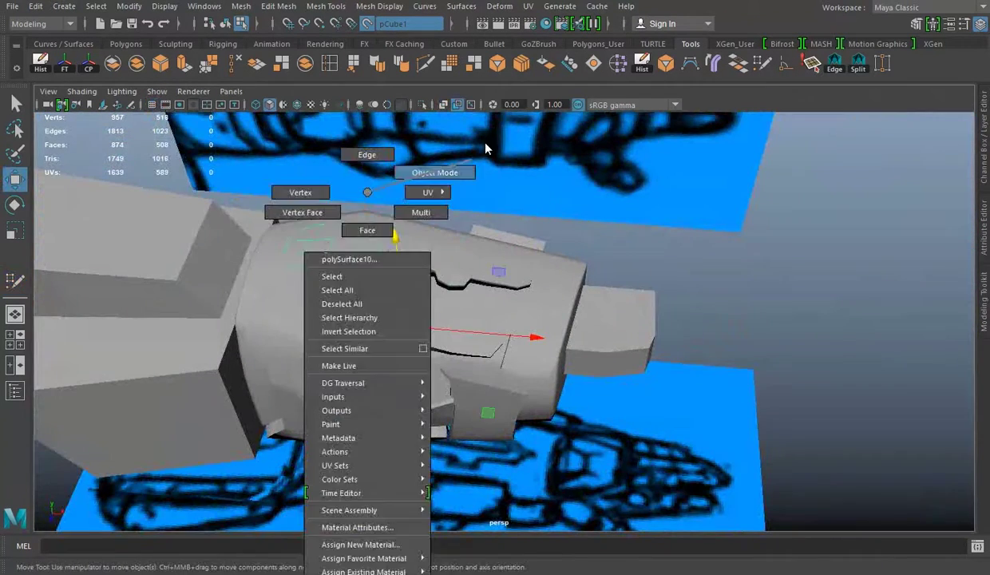
Step: Turn off Make Live, then extrude, scale and move the round patch into a raised disc
right_drag(365, 192, 331, 247)
key(w)
alt+drag(331, 248, 351, 199)
click(367, 23)
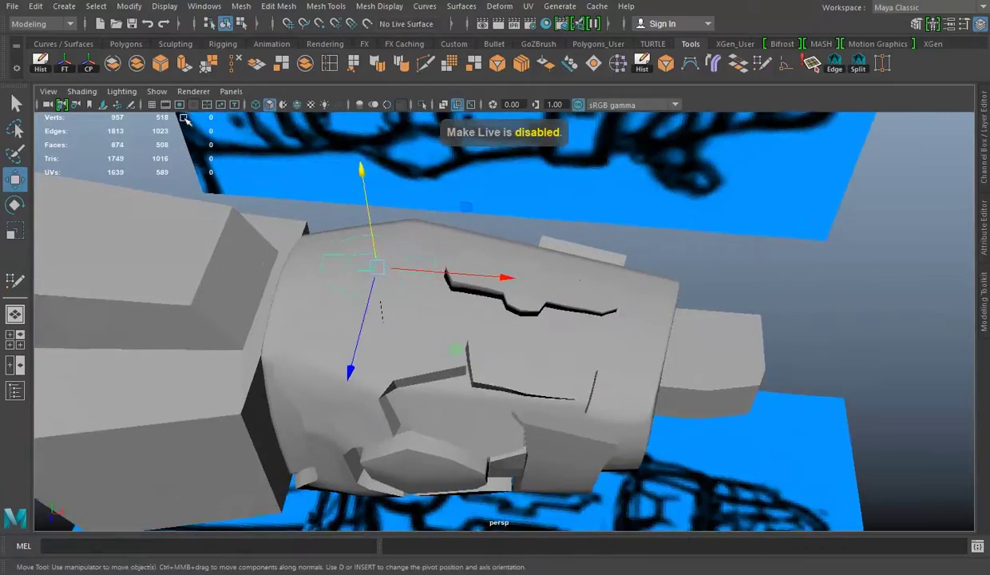
key(ctrl+e)
key(r)
mouse_move(380, 250)
alt+mouse_down()
mouse_move(367, 285)
mouse_move(474, 233)
mouse_move(559, 311)
alt+mouse_up()
key(w)
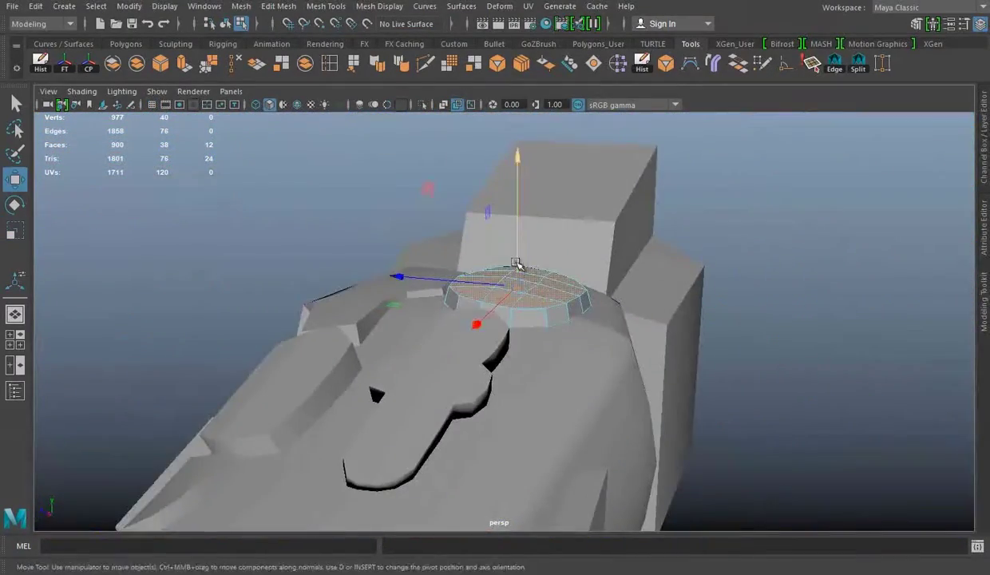
alt+drag(517, 265, 546, 193)
right_drag(545, 192, 638, 203)
Step: Apply Soften Edge to the disc and toggle between four-view and top layouts
key(ctrl+z)
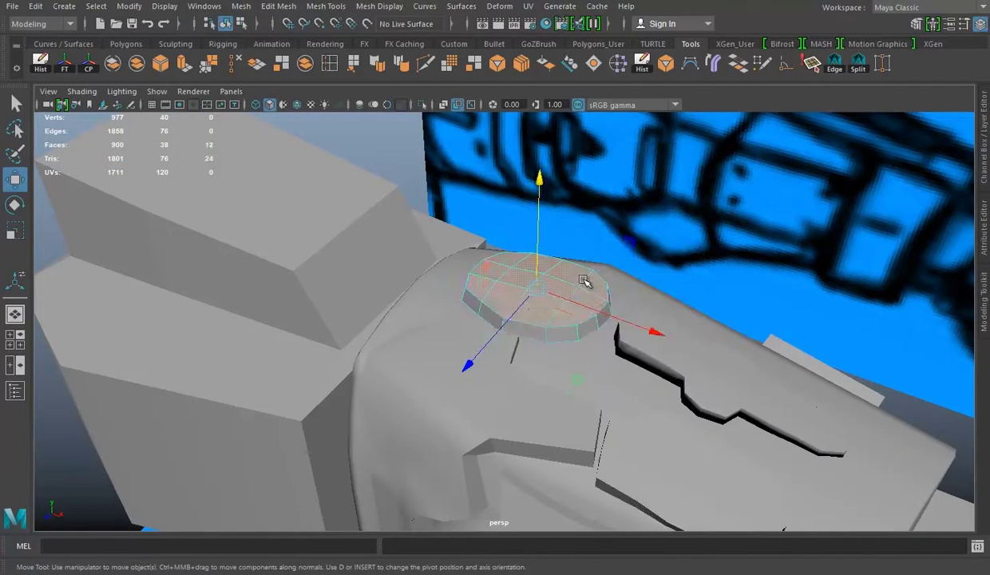
key(ctrl+z)
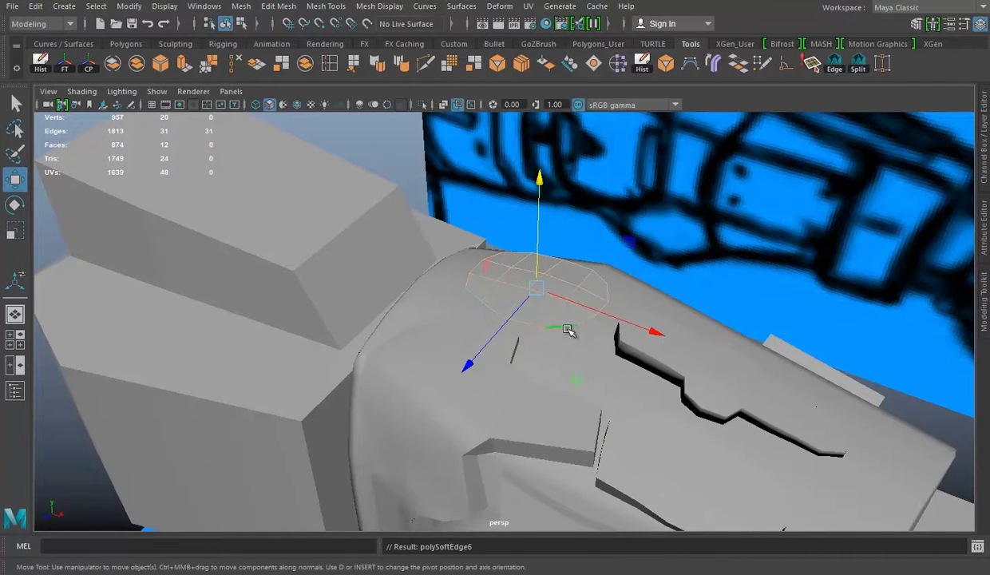
key(ctrl+z)
key(space)
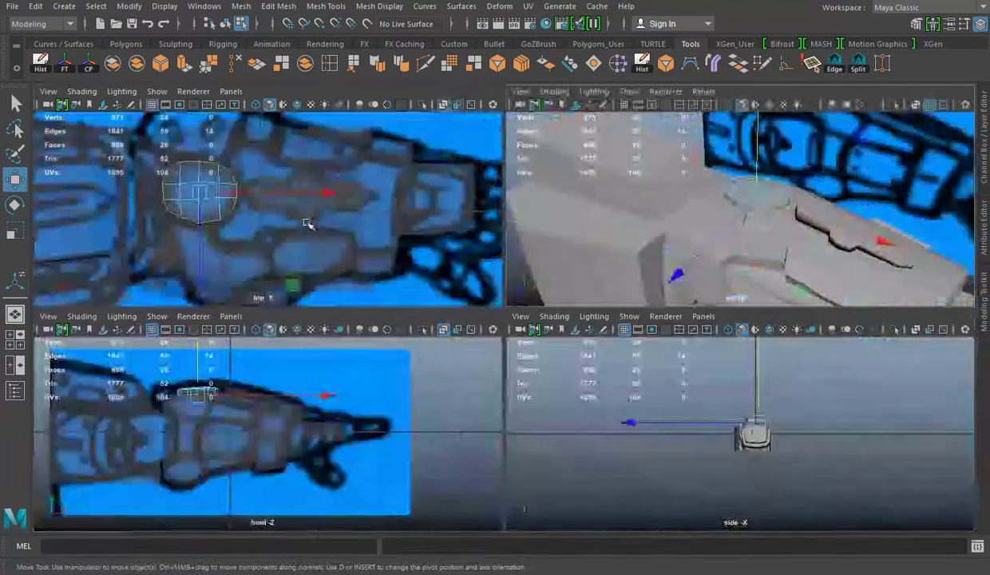
key(space)
key(r)
key(space)
key(space)
Step: Inspect the disc, make pCube1 live again, and return to a maximized top view
mouse_move(653, 214)
alt+mouse_down()
mouse_move(581, 238)
mouse_move(578, 265)
mouse_move(482, 188)
mouse_move(536, 187)
mouse_move(403, 282)
mouse_move(276, 188)
alt+mouse_up()
scroll(336, 281, down, 5)
mouse_move(336, 281)
alt+mouse_down()
mouse_move(448, 315)
mouse_move(366, 360)
mouse_move(520, 379)
alt+mouse_up()
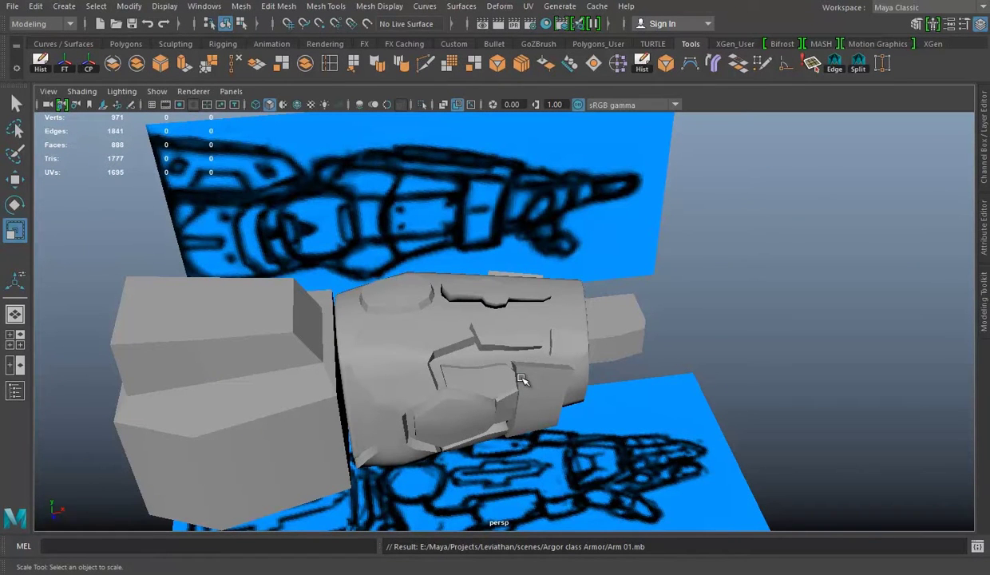
mouse_move(416, 331)
alt+mouse_down()
mouse_move(596, 303)
mouse_move(521, 380)
mouse_move(561, 239)
alt+mouse_up()
click(562, 239)
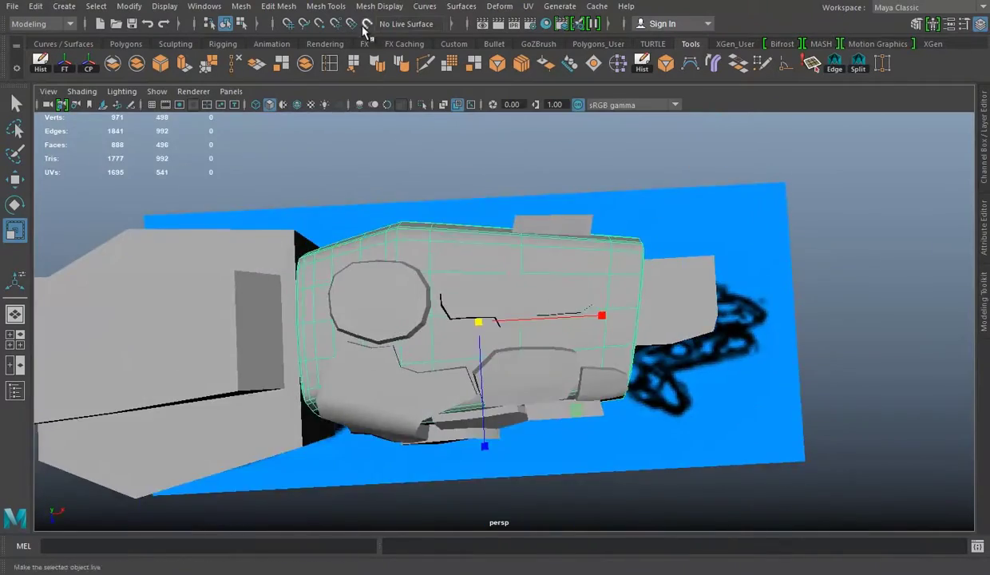
mouse_move(413, 183)
alt+right_down()
mouse_move(457, 287)
mouse_move(655, 335)
alt+right_up()
key(space)
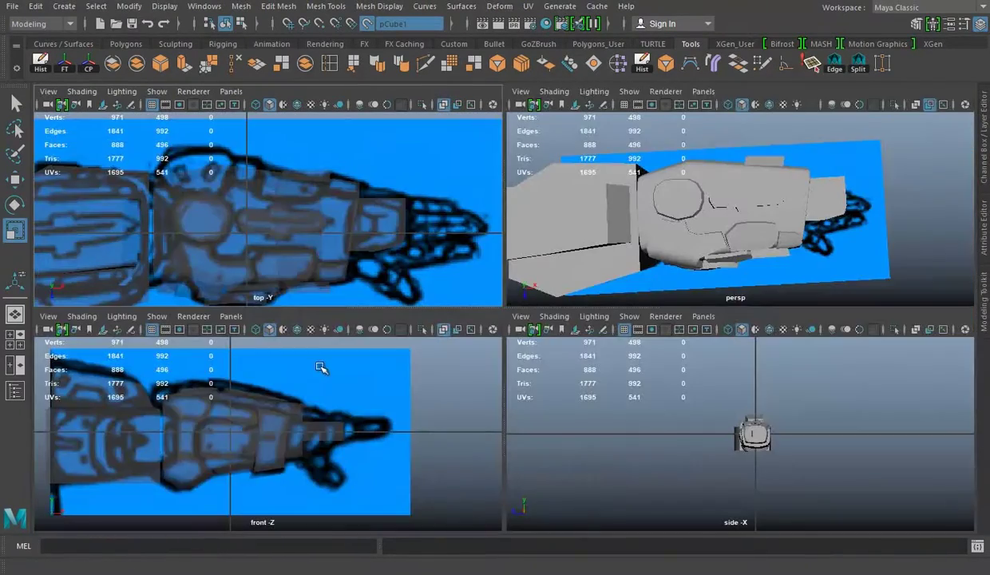
key(space)
mouse_move(706, 202)
alt+mouse_down()
mouse_move(564, 234)
mouse_move(476, 347)
mouse_move(535, 339)
mouse_move(621, 400)
alt+mouse_up()
mouse_move(621, 400)
alt+shift+right_down()
mouse_move(597, 301)
mouse_move(429, 290)
alt+shift+right_up()
key(space)
key(space)
key(space)
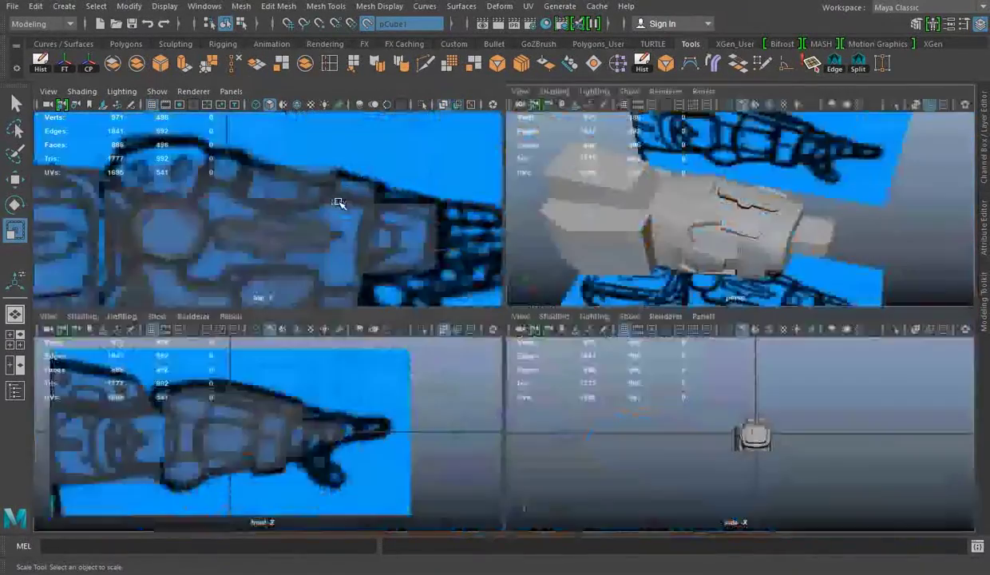
key(space)
Step: Quad-draw the first row of the upper-plate strip and place points above it
click(739, 64)
scroll(476, 230, up, 1)
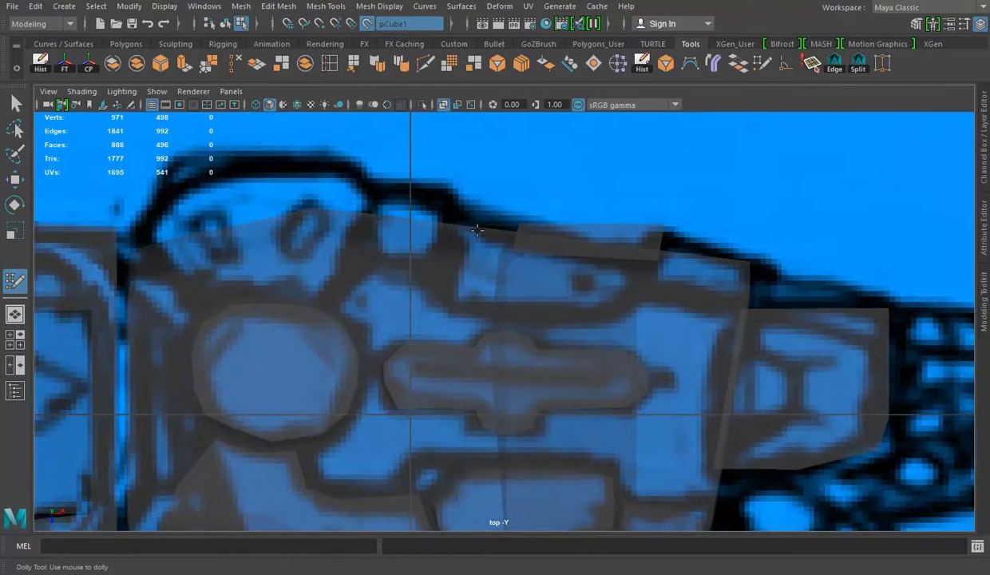
shift+click(546, 297)
drag(615, 309, 615, 298)
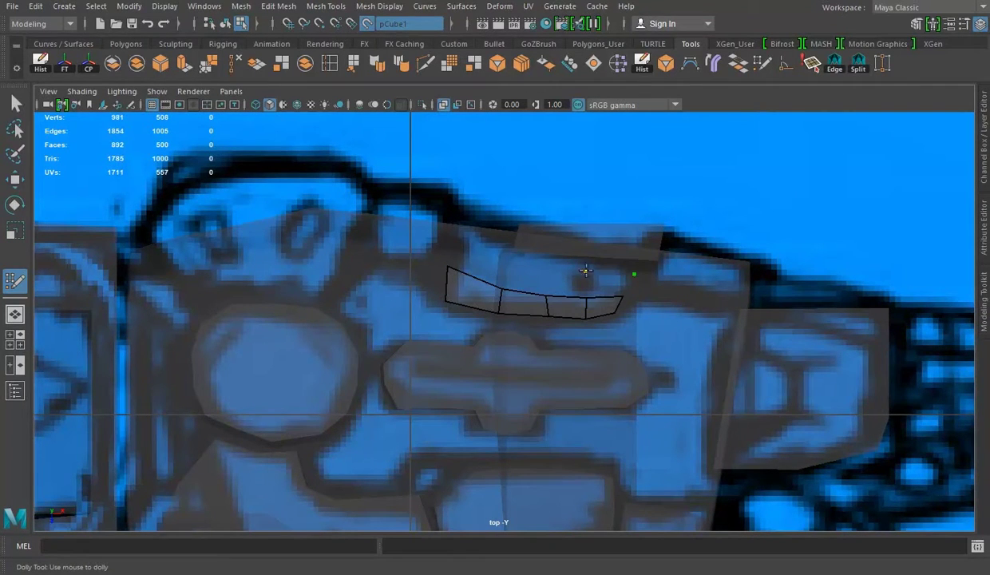
shift+click(601, 284)
click(545, 272)
shift+click(564, 283)
click(497, 262)
Step: Fill the second row of quads above the strip
shift+click(520, 280)
shift+click(446, 246)
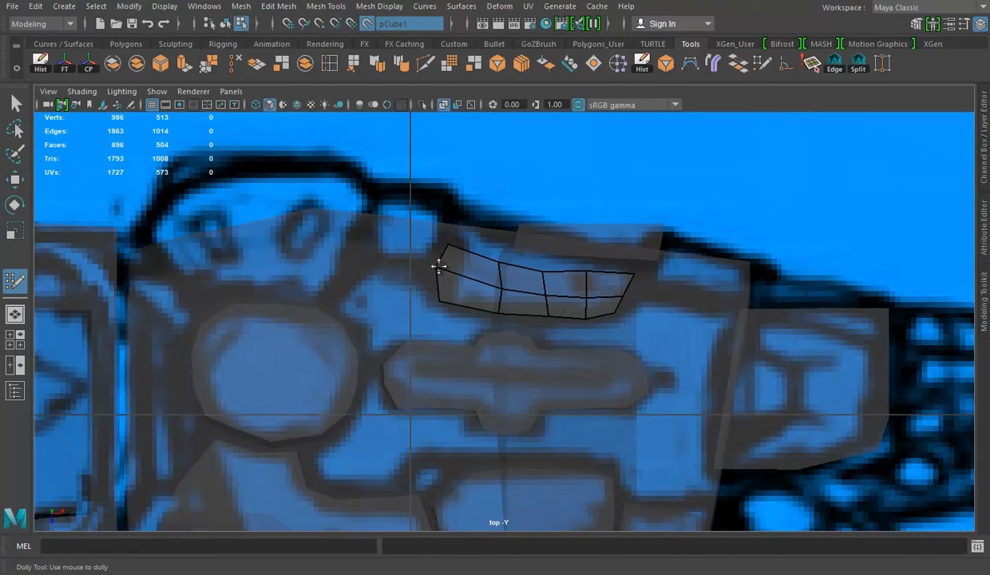
click(545, 250)
shift+click(523, 254)
click(588, 254)
shift+click(608, 261)
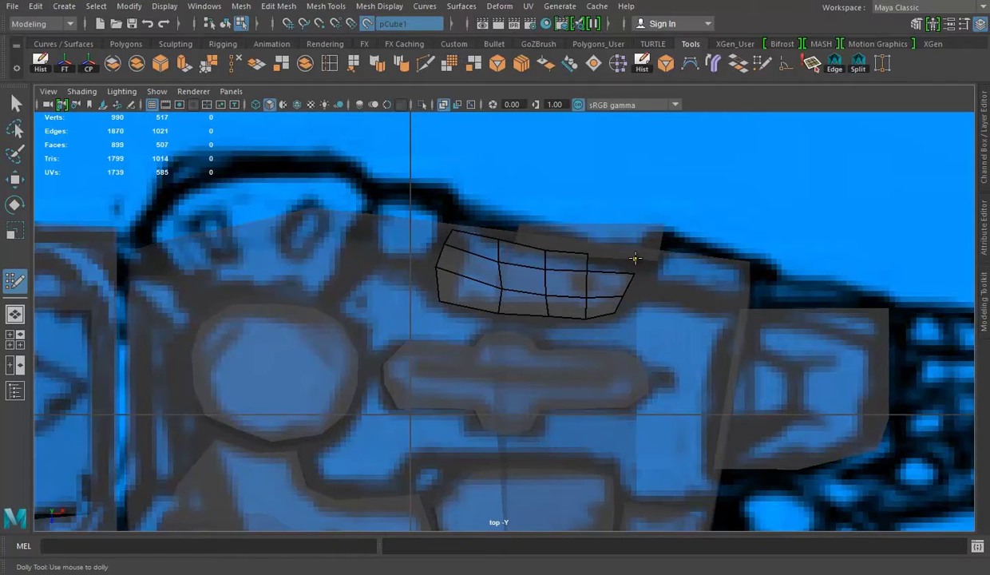
Step: Open the Channel Box/Layer Editor to hide the Back layer and maximize the perspective view
key(space)
key(space)
key(ctrl+a)
Step: Show the Back reference plane again and straighten the quad patch's lower edge in wireframe
click(574, 469)
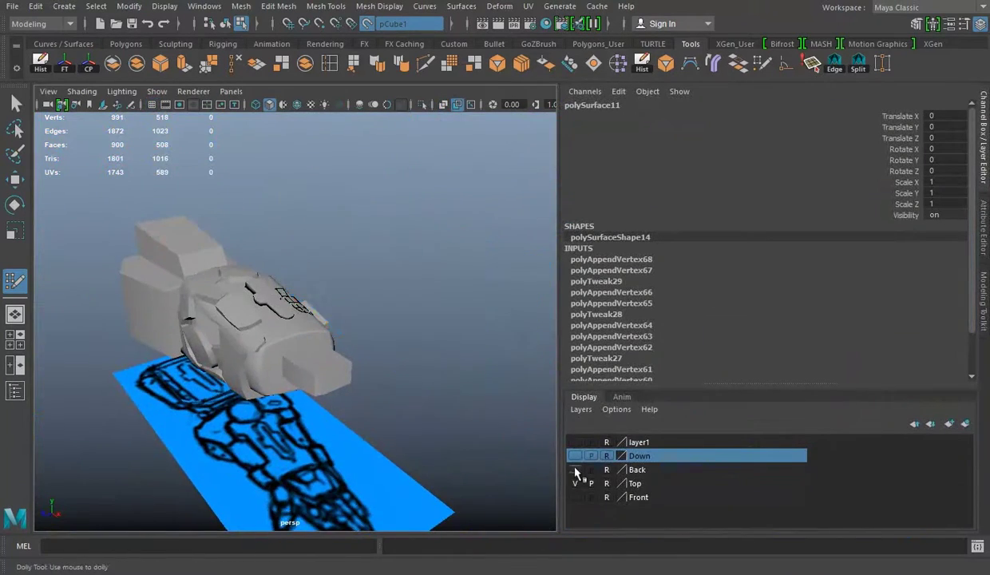
click(574, 469)
key(space)
key(space)
mouse_move(385, 289)
alt+mouse_down()
mouse_move(392, 335)
mouse_move(414, 364)
alt+mouse_up()
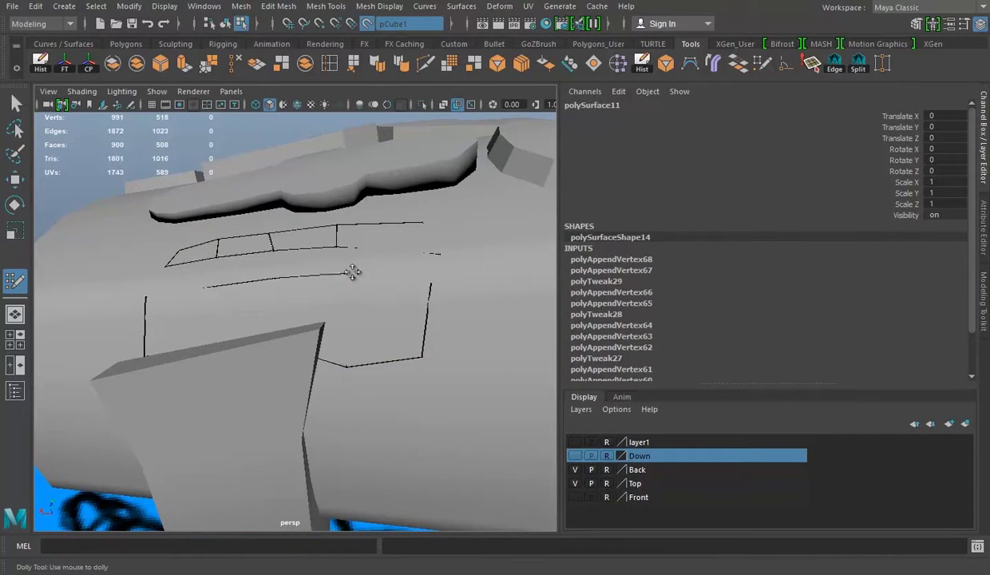
key(4)
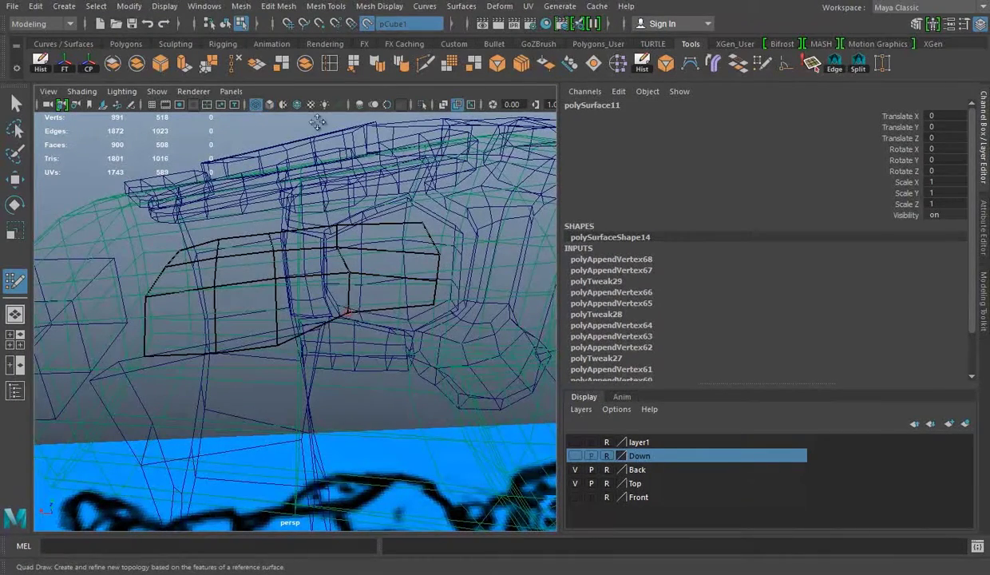
key(5)
alt+drag(276, 325, 227, 351)
key(4)
drag(304, 337, 304, 319)
key(5)
Step: Stop snapping to the forearm surface and select the new quad patch
mouse_move(403, 283)
alt+mouse_down()
mouse_move(526, 296)
mouse_move(319, 287)
alt+mouse_up()
alt+drag(152, 292, 335, 279)
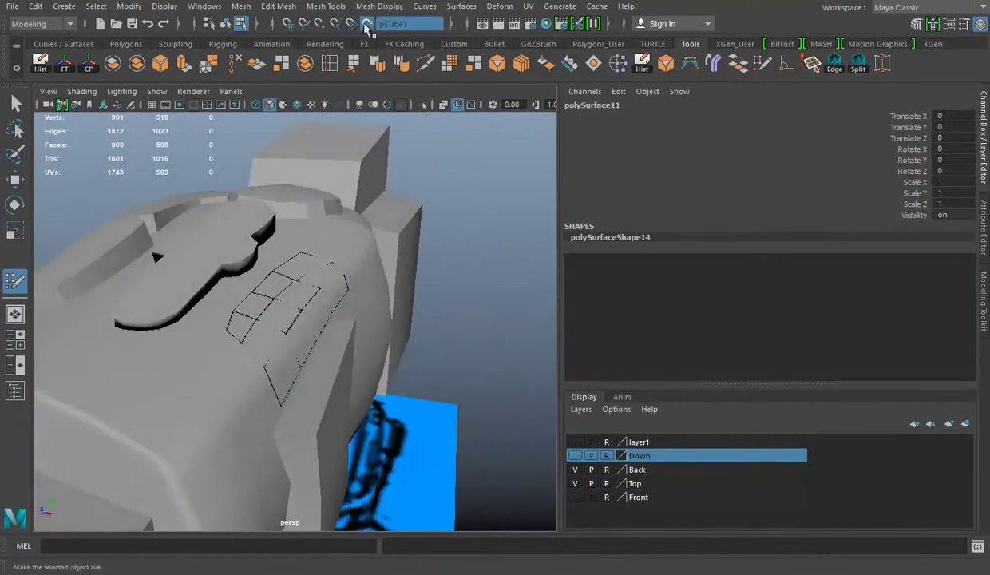
key(w)
click(335, 279)
Step: Extrude the upper-plate strip's faces and push them slightly outward to 0.0306
click(320, 316)
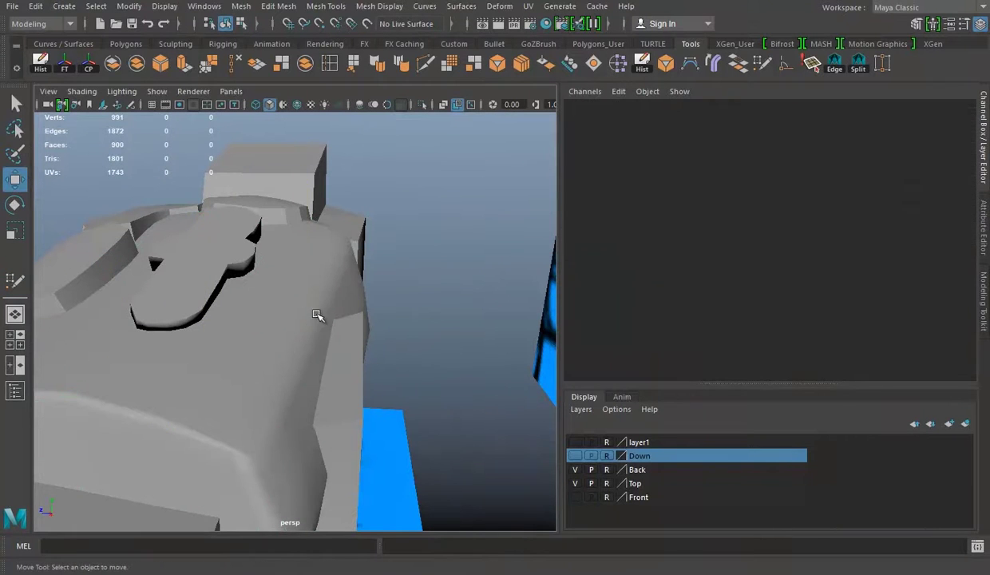
click(343, 298)
key(ctrl+e)
alt+drag(239, 319, 335, 304)
mouse_move(325, 171)
mouse_down()
mouse_move(348, 210)
mouse_move(327, 166)
mouse_up()
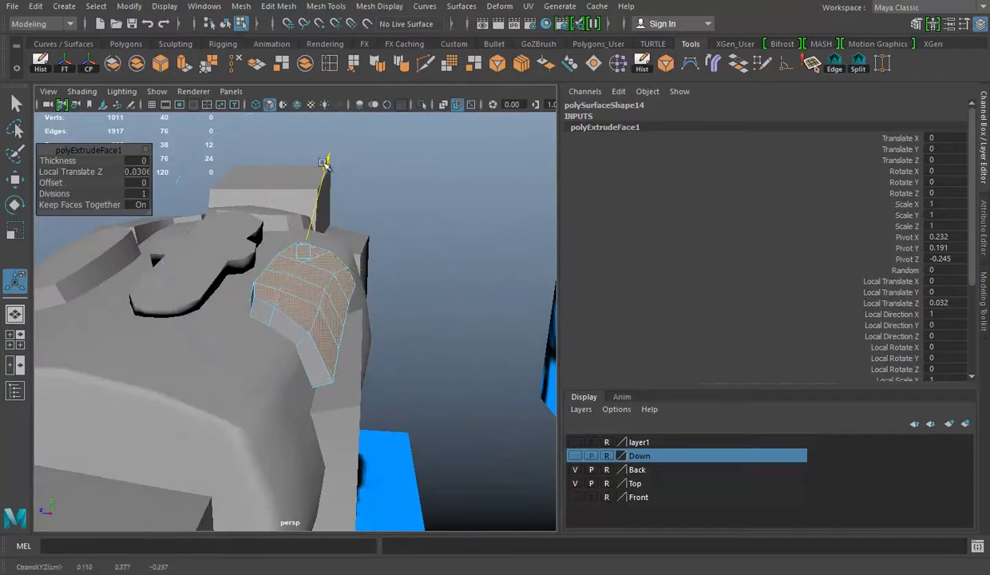
right_drag(293, 250, 429, 110)
click(443, 228)
right_drag(309, 319, 309, 360)
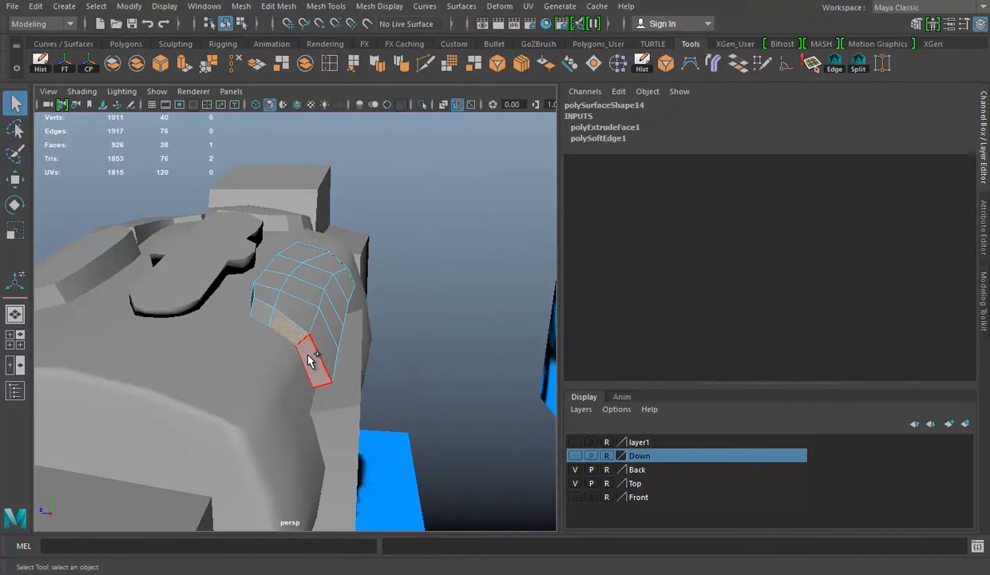
Step: Extrude an edge of the patch and hide the channel box
click(308, 294)
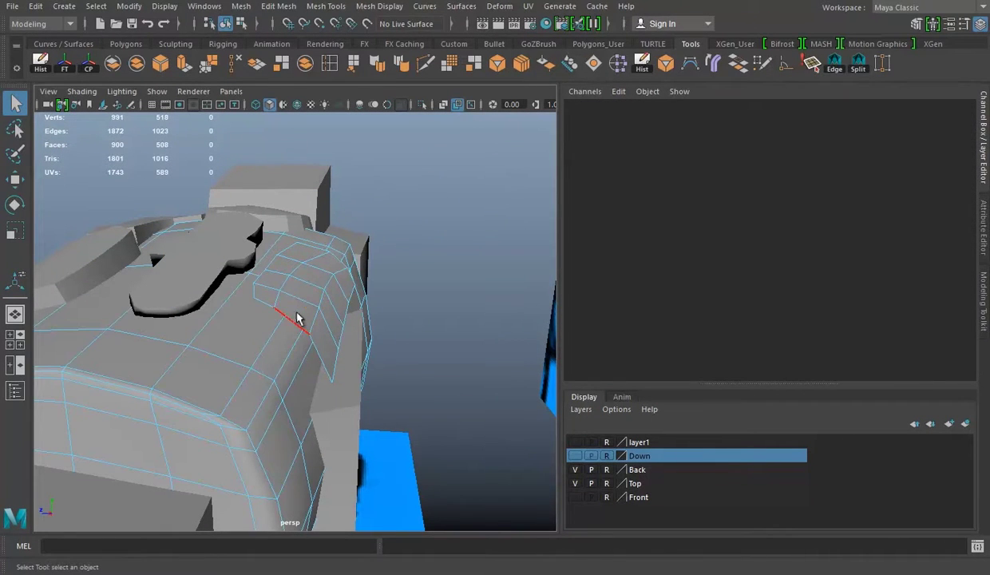
click(296, 318)
key(ctrl+e)
right_drag(310, 247, 531, 316)
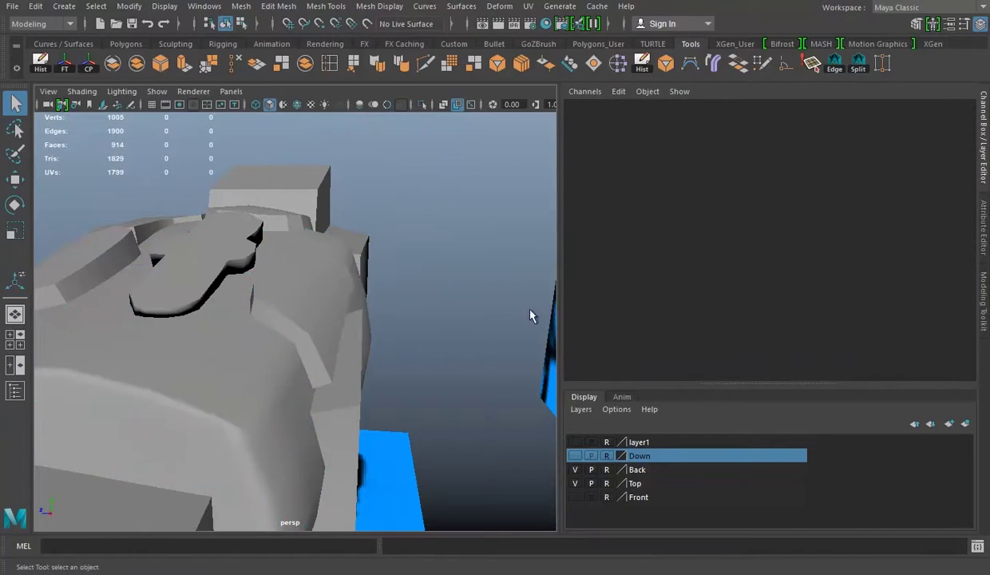
key(ctrl+a)
mouse_move(532, 316)
alt+mouse_down()
mouse_move(563, 369)
mouse_move(439, 272)
alt+mouse_up()
Step: Make pCube1 the live surface again, maximize the top view and activate Quad Draw
click(469, 327)
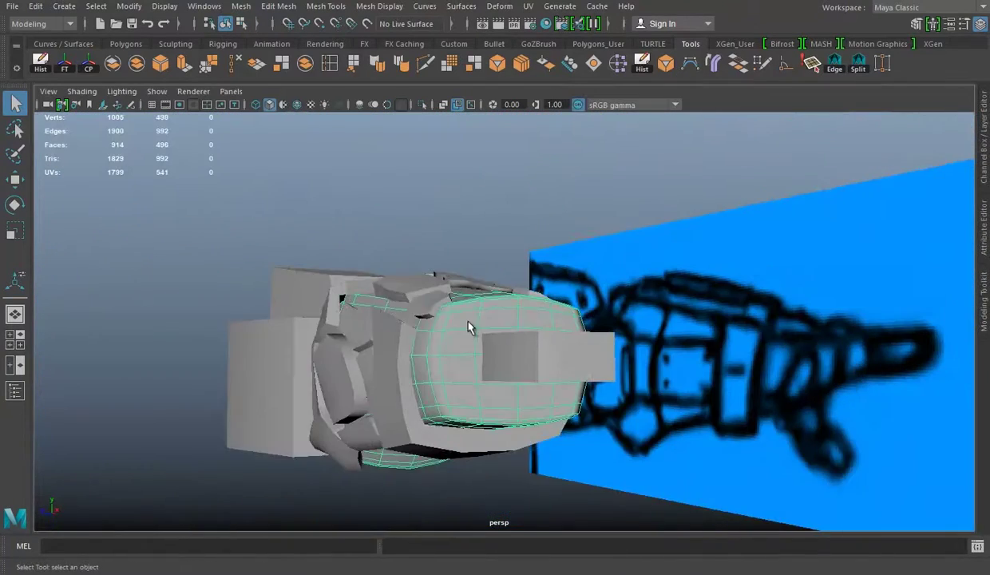
alt+drag(469, 327, 400, 249)
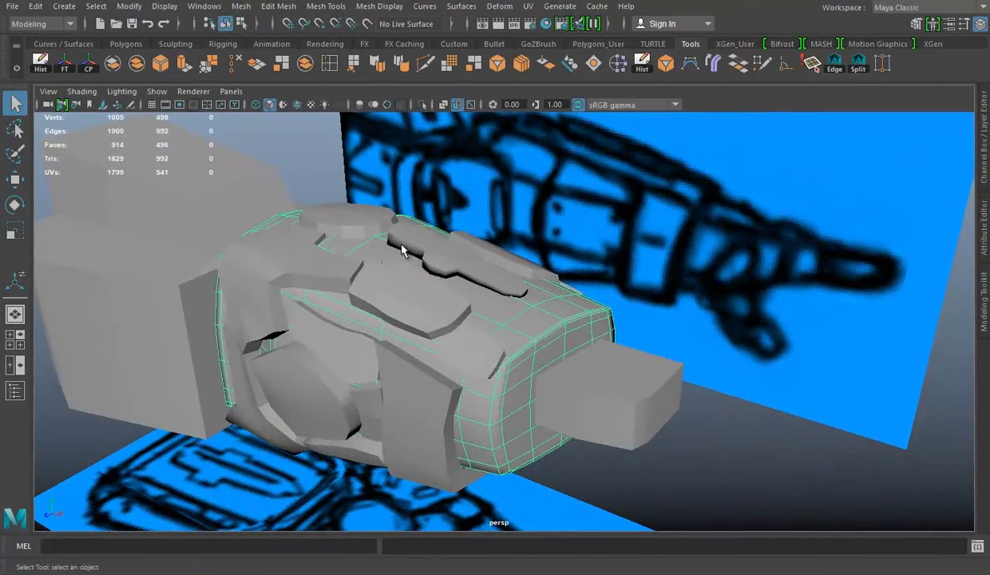
click(369, 27)
key(space)
key(space)
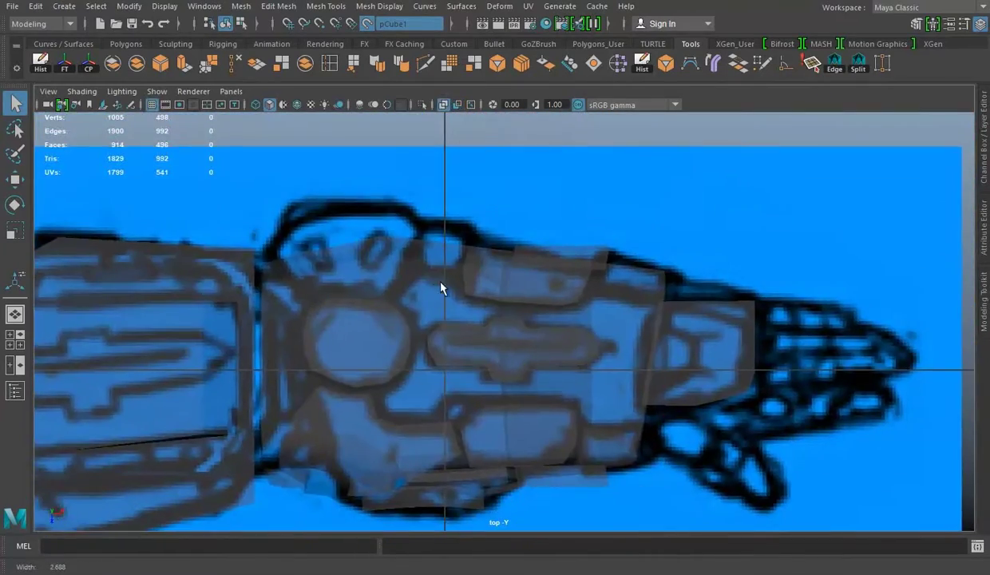
key(space)
key(space)
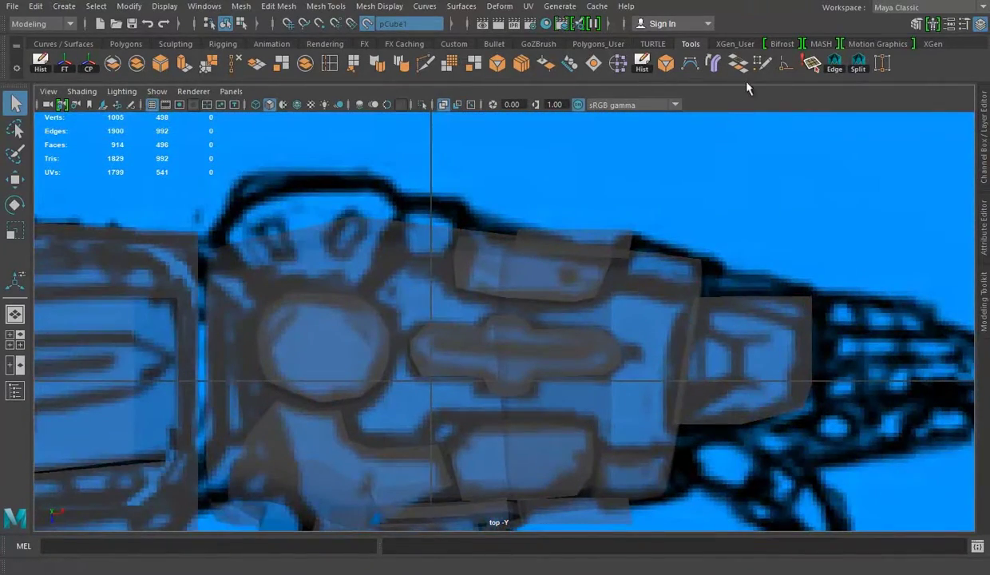
click(737, 62)
Step: Draw the first quads over the armour plate, including one to the patch's left
shift+click(399, 302)
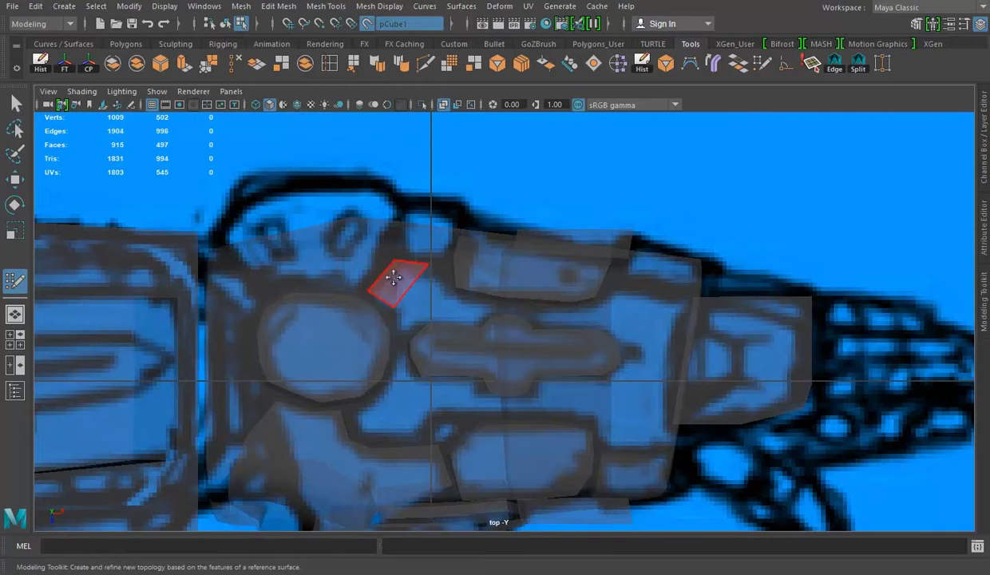
scroll(406, 299, up, 1)
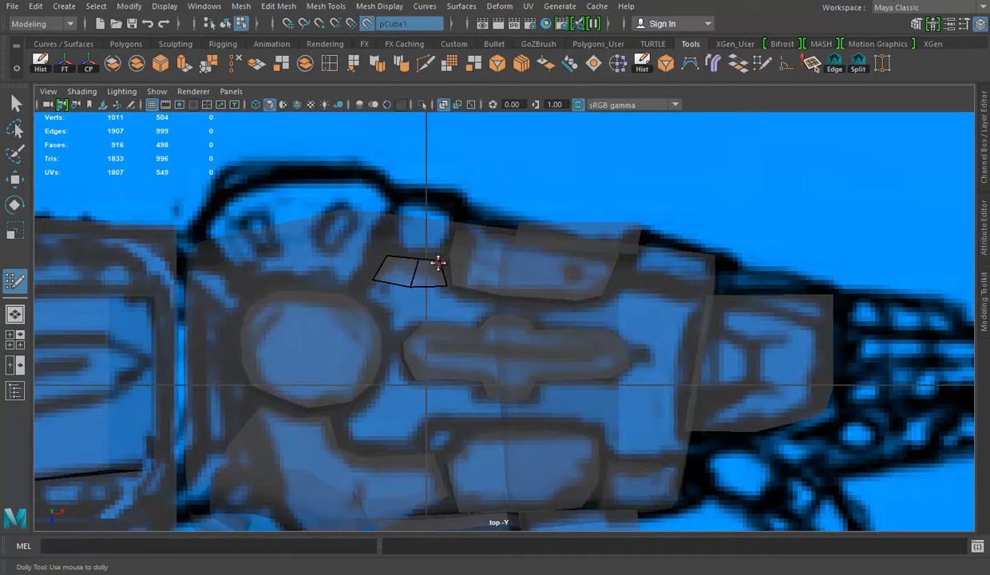
shift+click(360, 295)
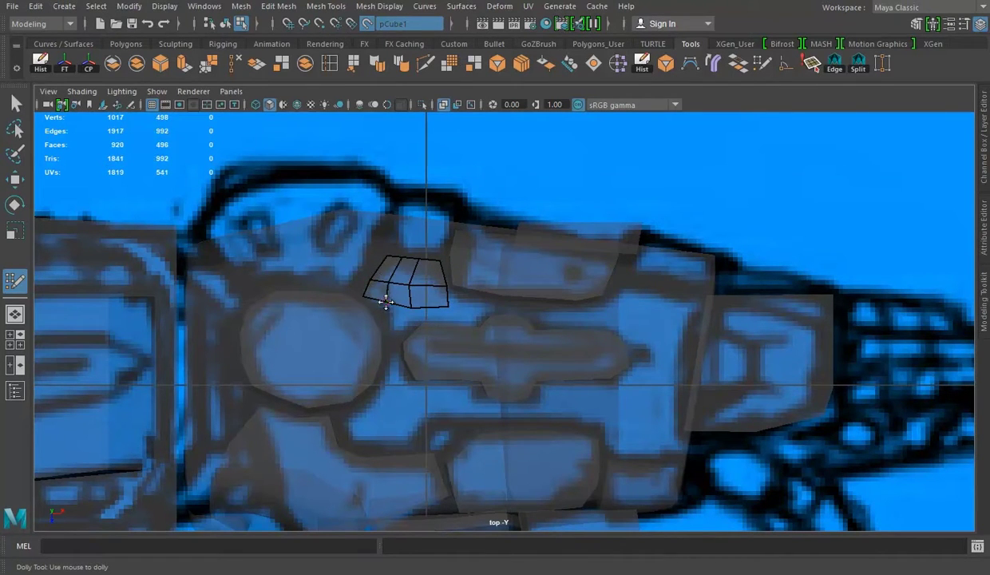
shift+click(442, 307)
scroll(442, 307, down, 2)
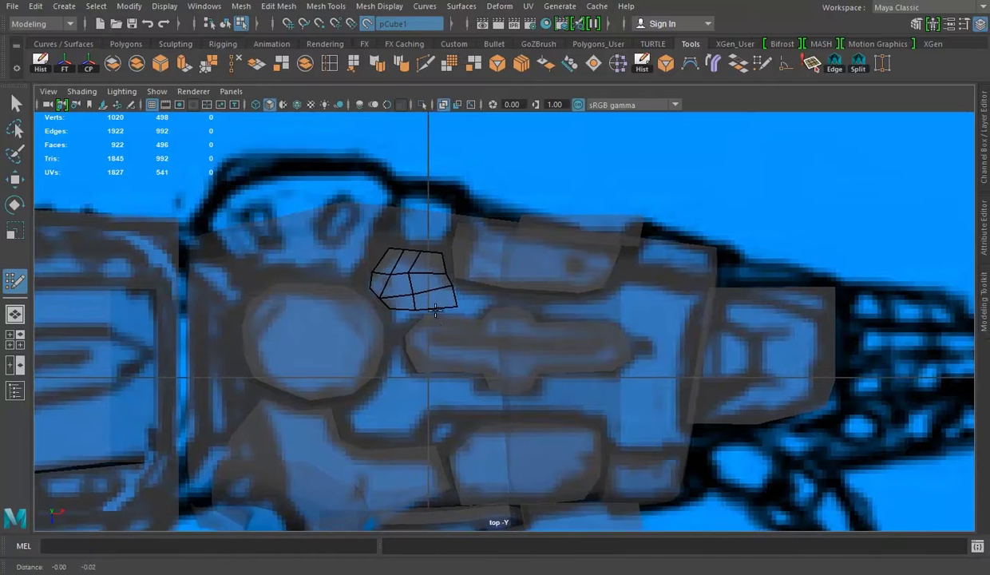
scroll(457, 322, up, 2)
scroll(376, 322, up, 2)
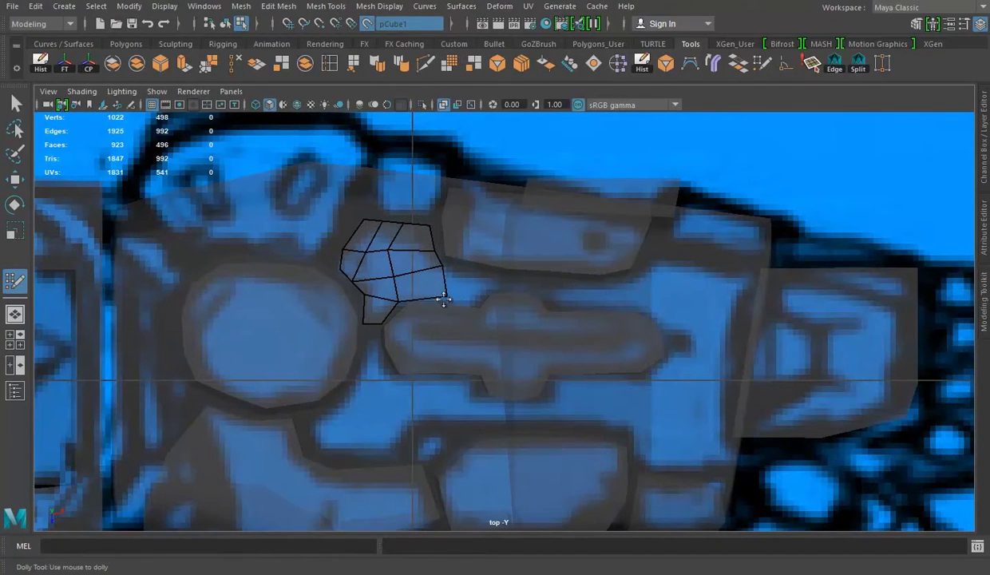
click(476, 301)
shift+click(471, 295)
Step: Extend a narrow strip of quads rightward along the plate, panning to follow it
scroll(503, 323, up, 2)
click(501, 252)
shift+click(475, 273)
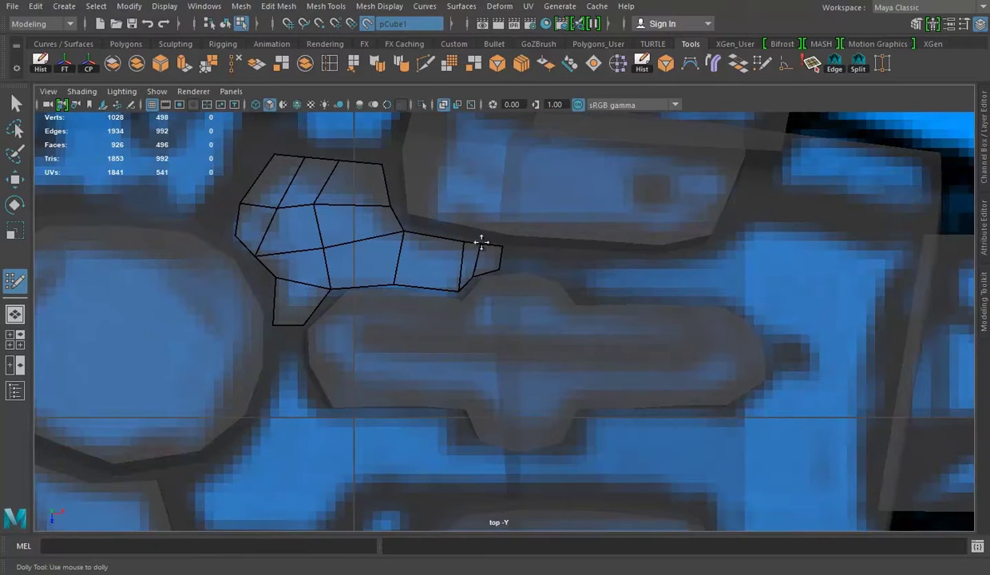
shift+click(541, 270)
alt+middle_drag(615, 284, 457, 263)
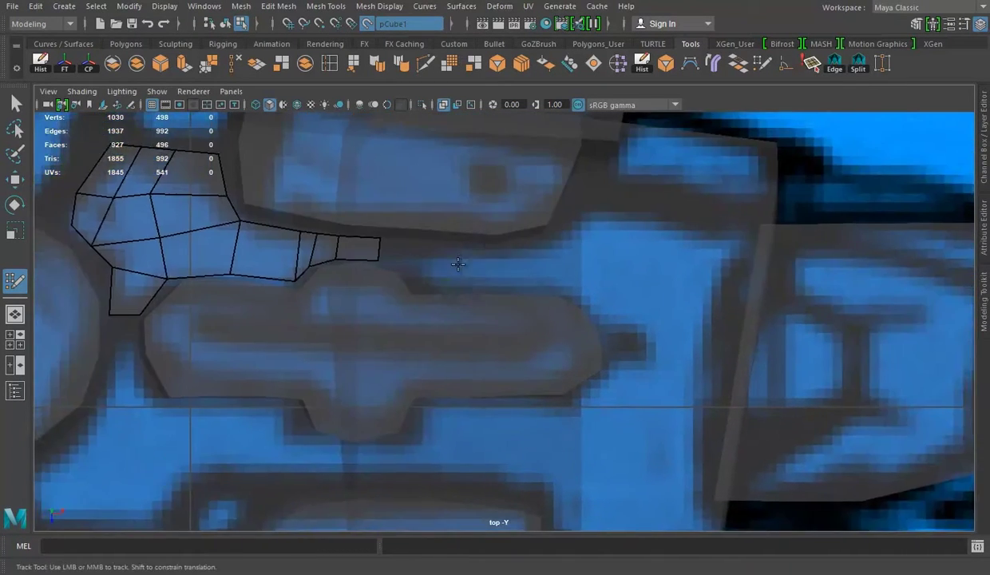
click(429, 286)
shift+click(413, 278)
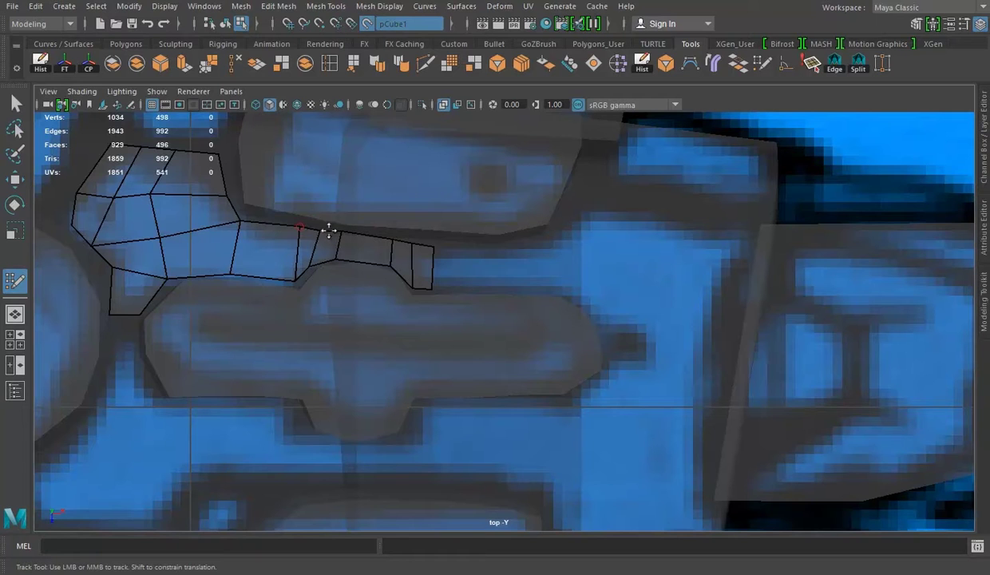
alt+middle_drag(492, 293, 334, 239)
click(382, 222)
shift+click(382, 267)
alt+middle_drag(382, 267, 290, 216)
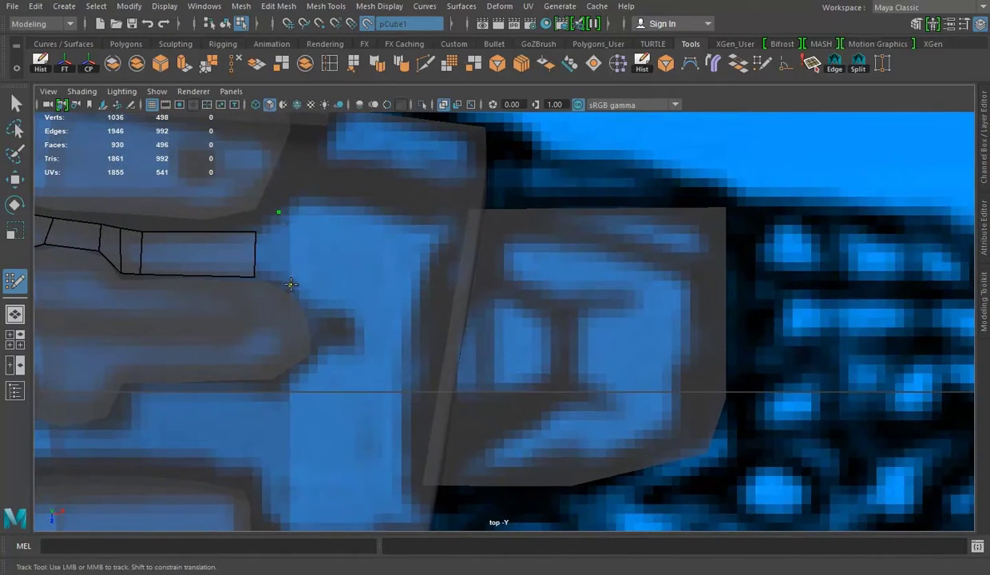
Step: Finish the strip at the plate's right end, undoing a stray split and adding an edge loop
click(335, 205)
shift+click(314, 230)
key(ctrl+z)
click(381, 209)
click(378, 290)
drag(327, 281, 320, 303)
drag(379, 289, 367, 317)
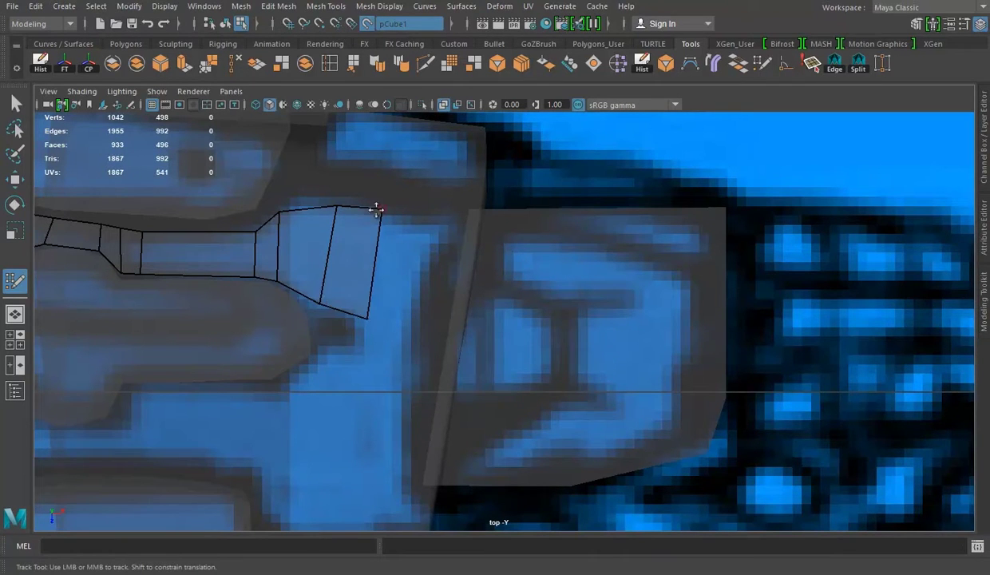
drag(334, 206, 335, 202)
ctrl+click(304, 210)
alt+middle_drag(286, 290, 240, 253)
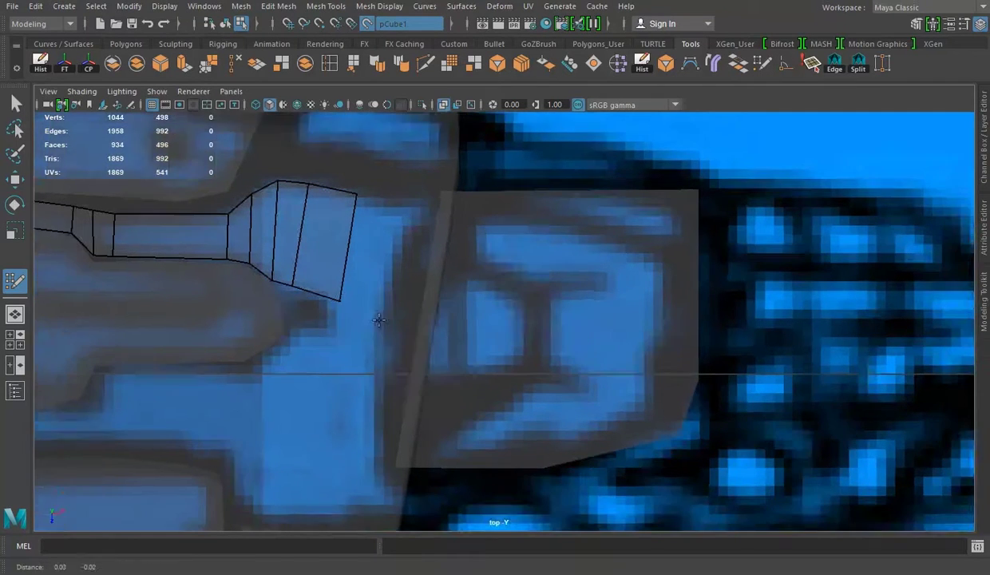
drag(329, 204, 375, 200)
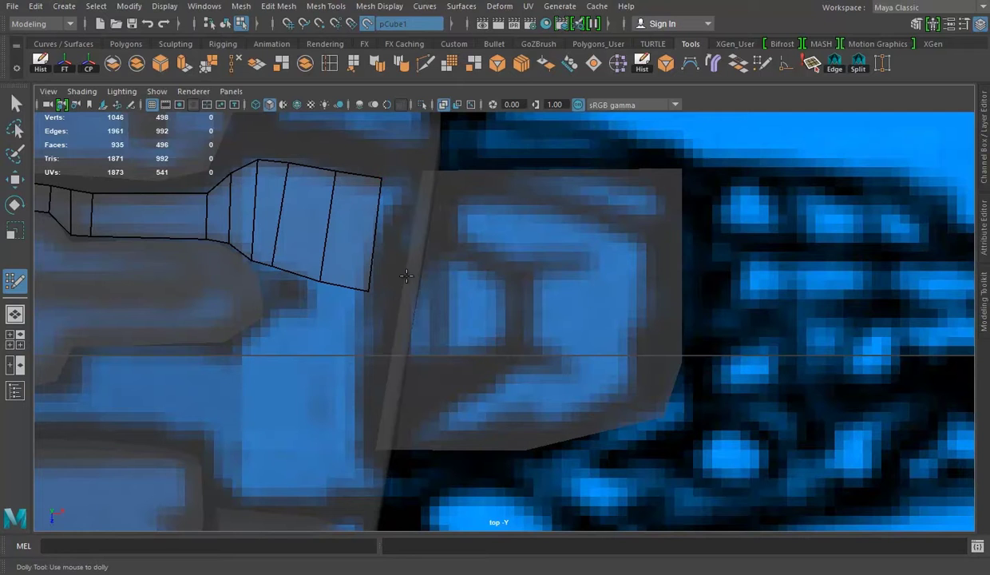
Step: Turn the strip downward with a column of quads, evening out its vertices
alt+middle_drag(368, 367, 376, 322)
drag(329, 239, 381, 280)
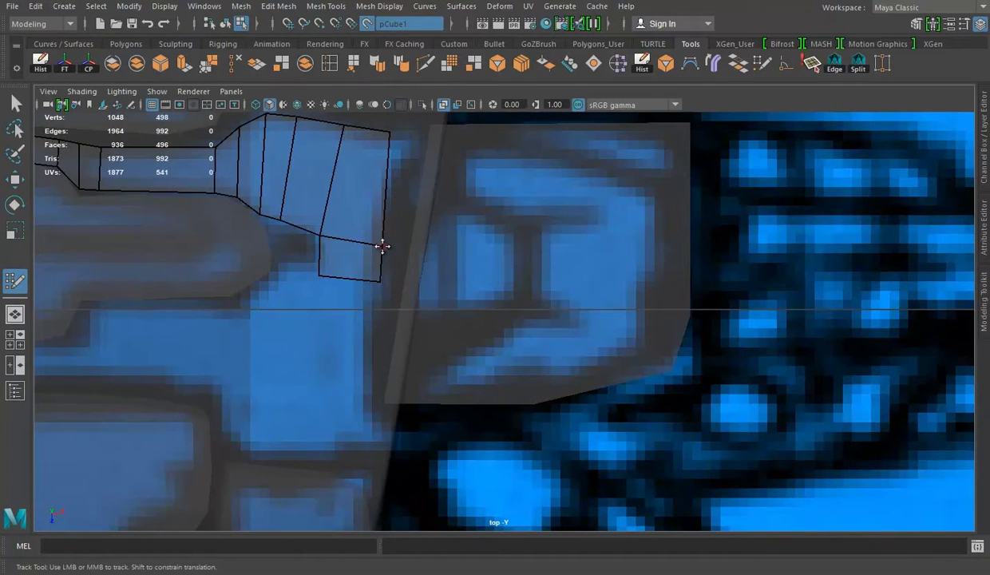
click(375, 339)
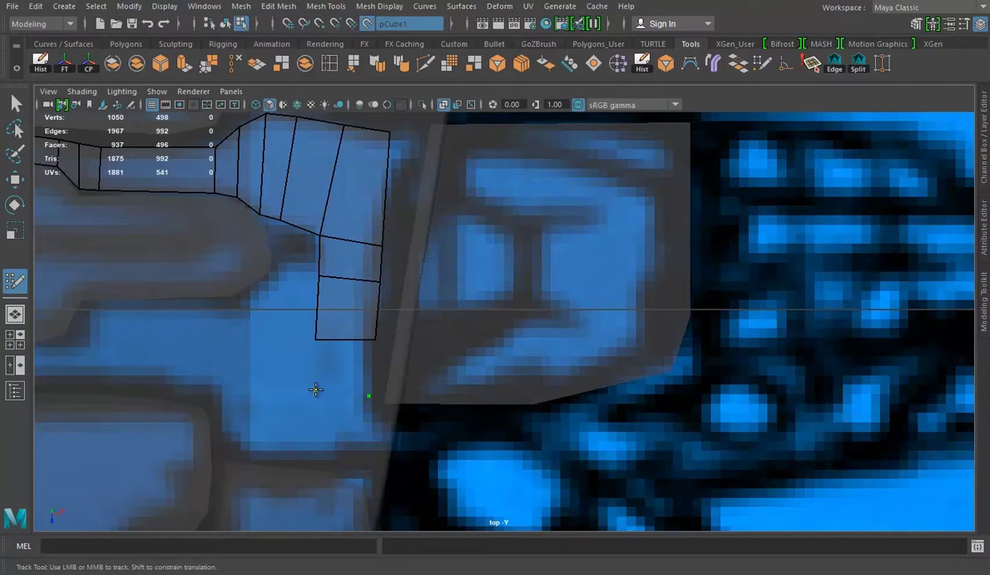
click(315, 389)
click(439, 372)
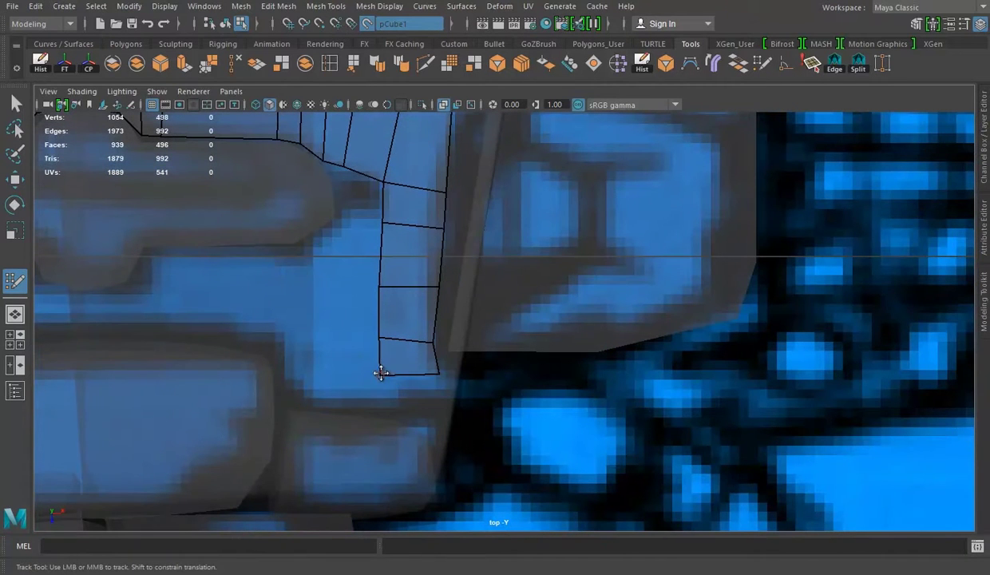
mouse_move(409, 363)
alt+middle_down()
mouse_move(380, 336)
mouse_move(361, 345)
alt+middle_up()
click(368, 296)
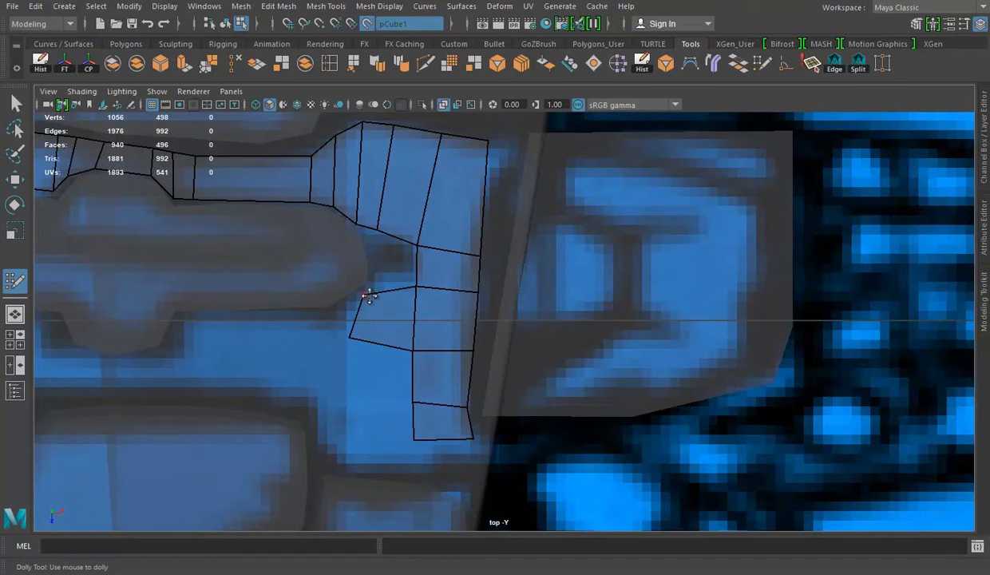
drag(346, 339, 344, 313)
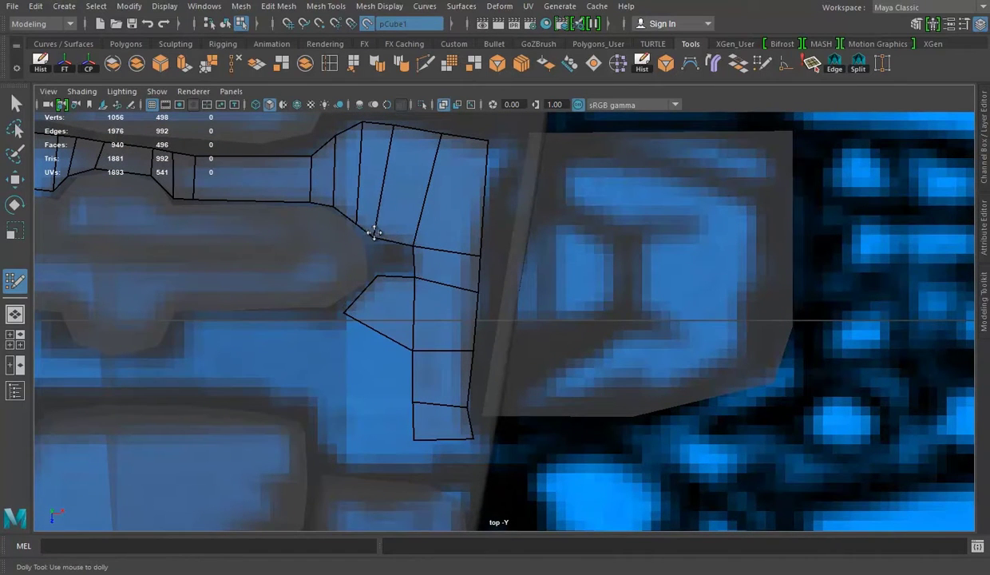
drag(415, 246, 416, 240)
alt+middle_drag(414, 273, 408, 234)
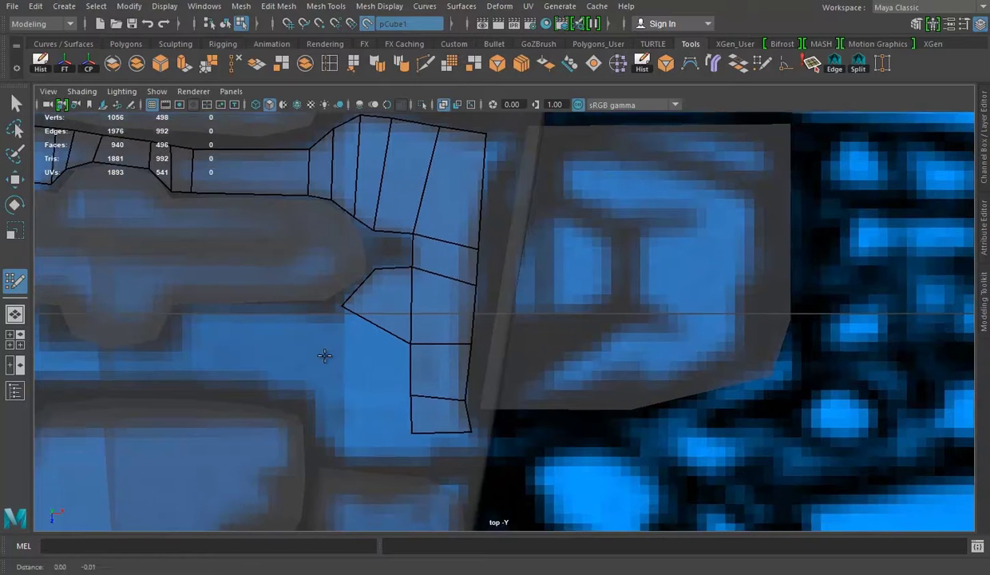
Step: Widen the column to two quads with quads on its left and a row below
click(329, 348)
click(338, 399)
shift+click(375, 375)
alt+middle_drag(337, 391, 336, 333)
click(405, 369)
shift+click(375, 353)
click(460, 367)
shift+click(435, 353)
shift+click(315, 345)
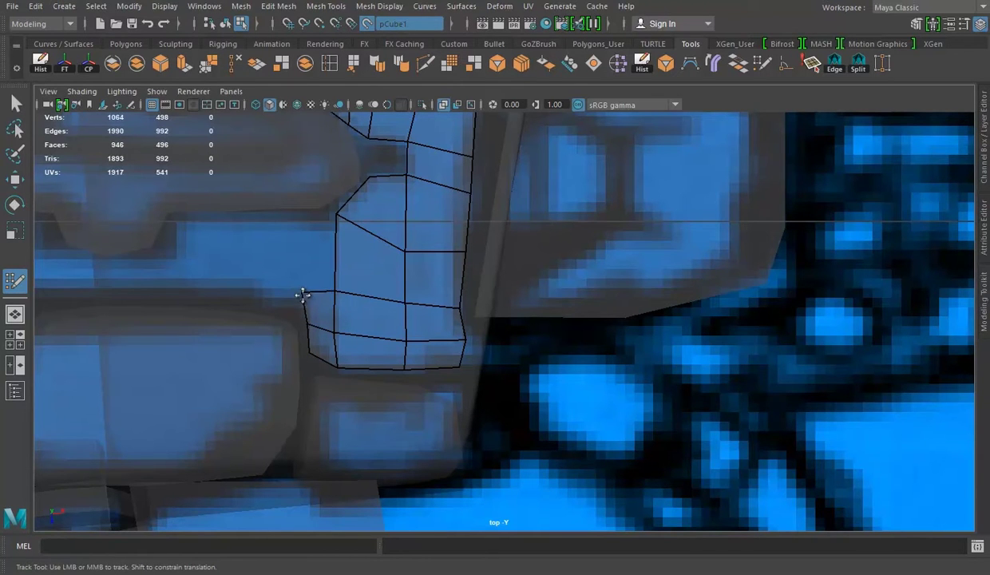
Step: Fill quads left of the column and insert a horizontal edge loop across them
shift+click(299, 293)
alt+middle_drag(275, 288, 314, 304)
shift+click(344, 261)
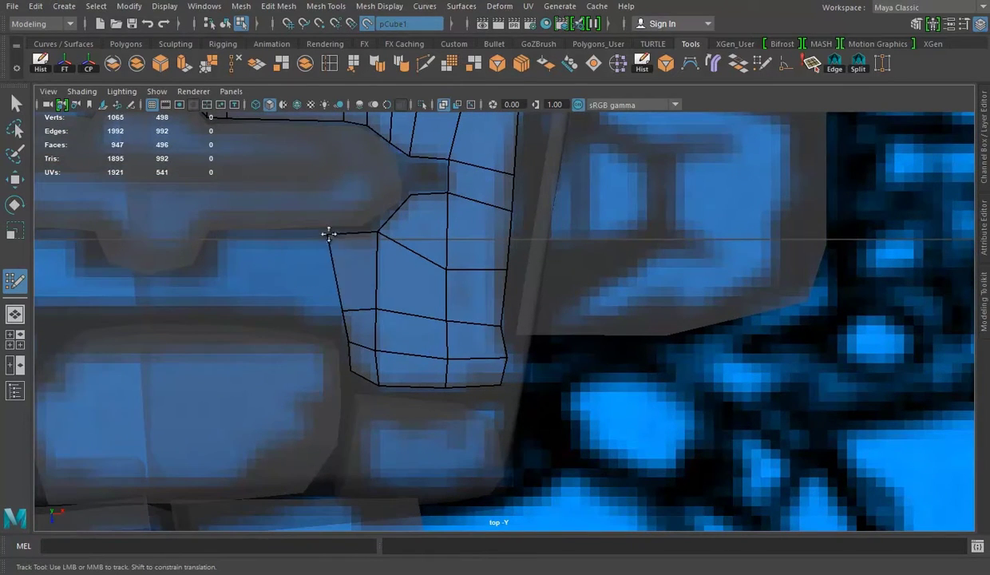
scroll(358, 275, down, 10)
scroll(358, 275, up, 10)
click(386, 289)
click(386, 231)
shift+click(431, 264)
drag(388, 289, 374, 292)
ctrl+click(375, 266)
Step: Extend the two-row band further leftward across the gauntlet, nudging a corner into place
click(256, 262)
click(256, 293)
shift+click(287, 279)
alt+middle_drag(459, 267, 465, 265)
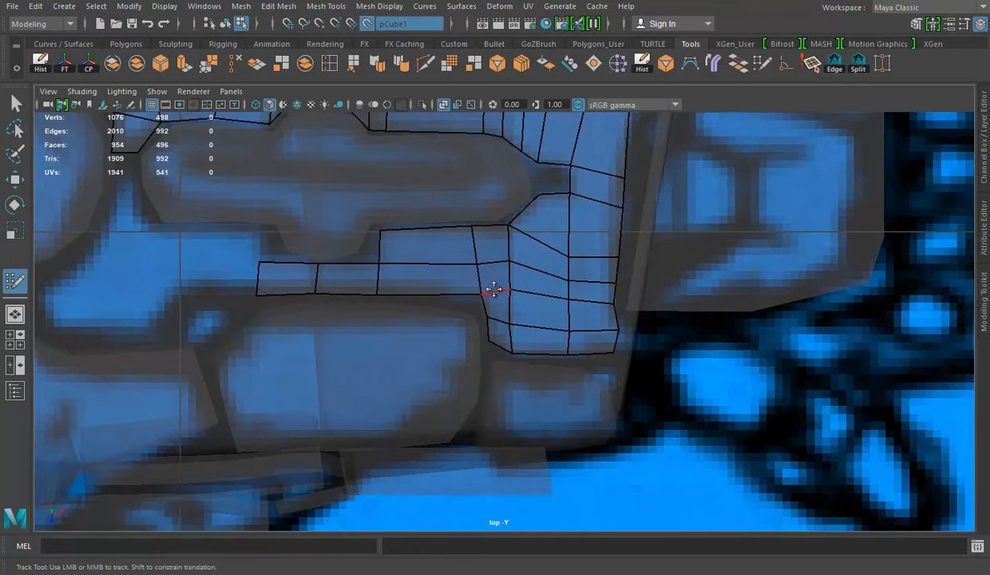
alt+middle_drag(175, 276, 343, 283)
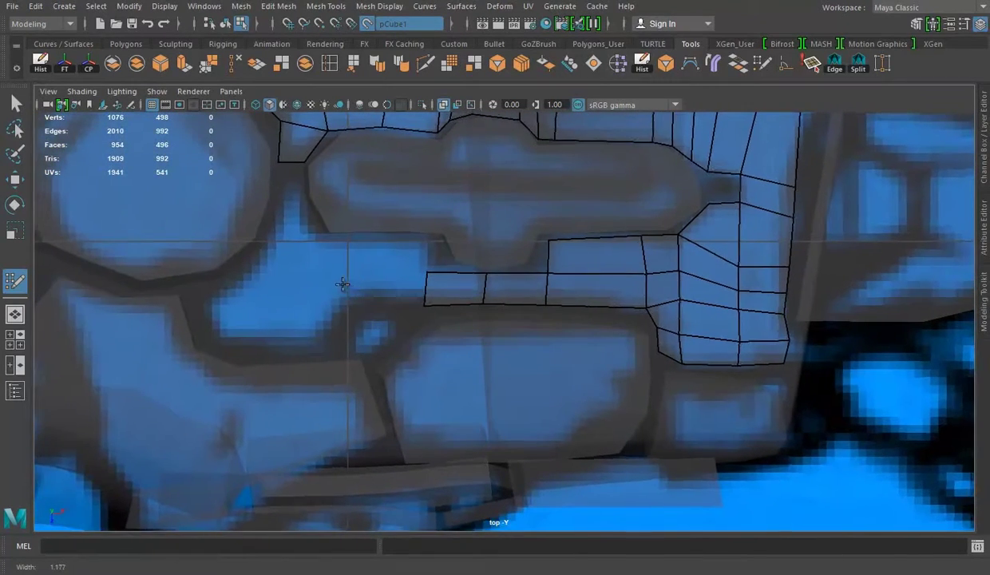
click(352, 270)
click(352, 234)
click(428, 236)
shift+click(391, 253)
shift+click(391, 286)
drag(424, 304, 426, 300)
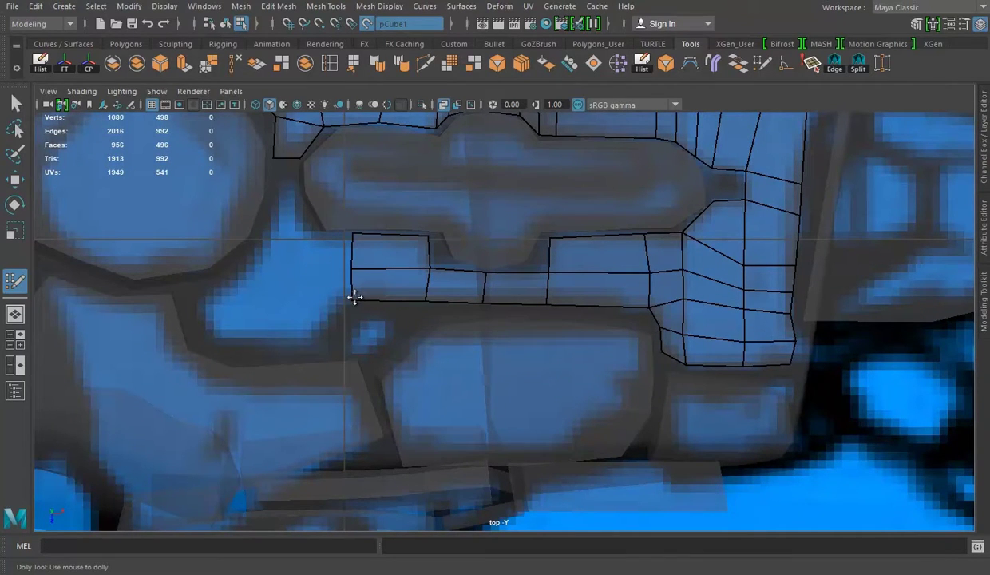
Step: Close off the band's left end with more quads, sliding a vertex to even the edges
alt+middle_drag(355, 296, 297, 281)
shift+click(333, 277)
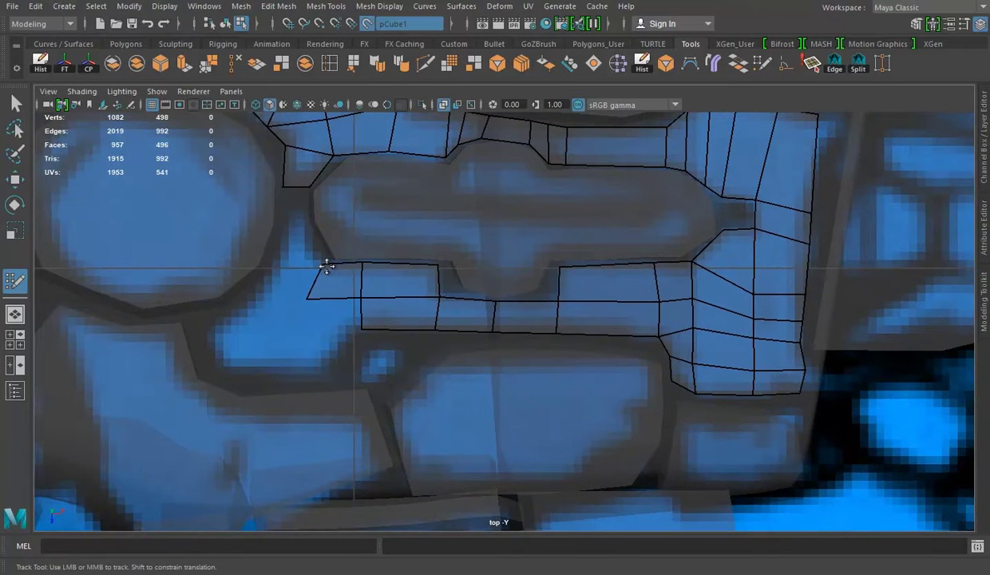
shift+click(293, 289)
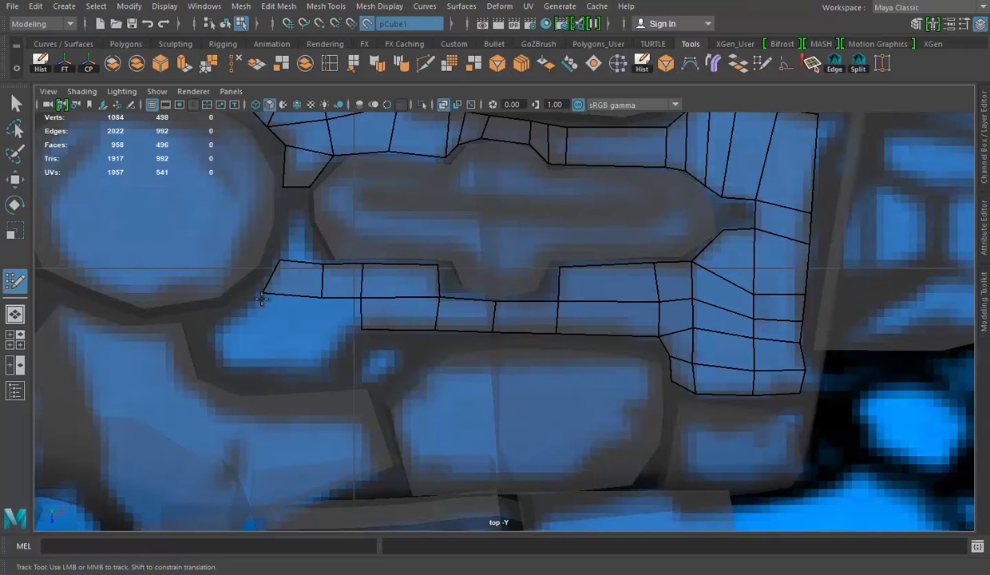
click(287, 230)
shift+click(305, 230)
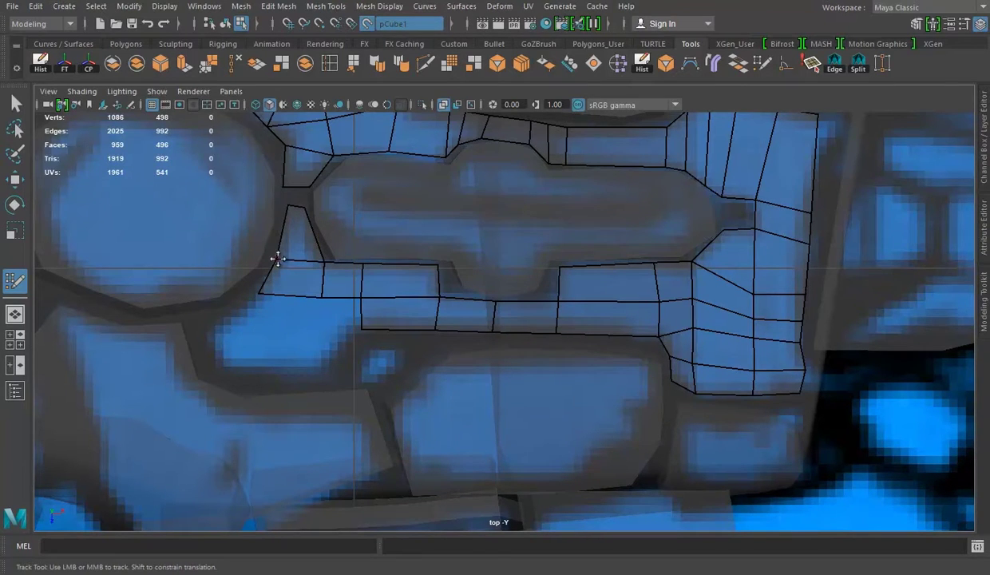
alt+middle_drag(277, 259, 304, 266)
drag(310, 265, 297, 262)
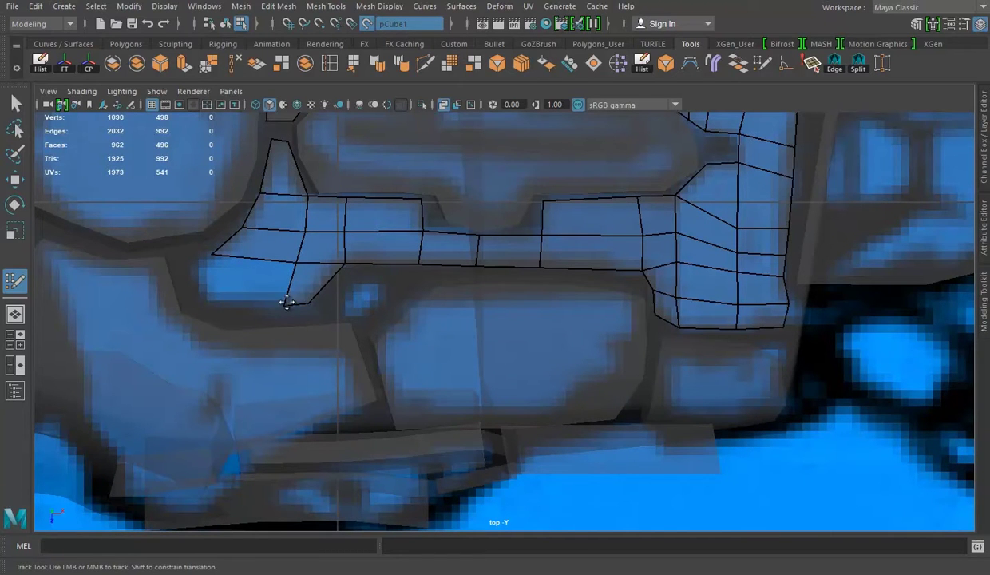
shift+click(207, 297)
click(192, 280)
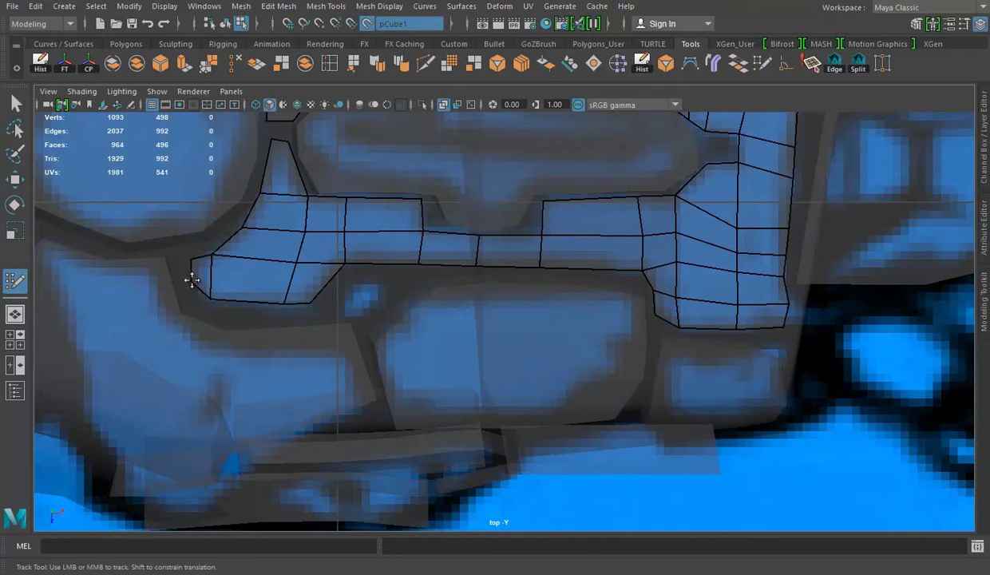
scroll(309, 254, down, 5)
scroll(457, 295, up, 3)
Step: Switch to the Move tool, return to the perspective view and orbit to inspect the panel
key(w)
key(space)
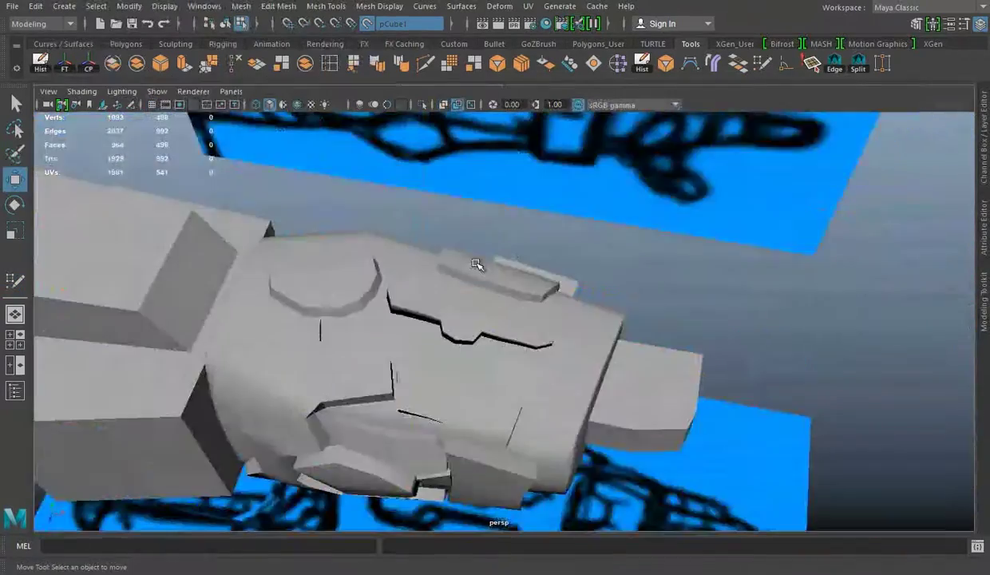
alt+drag(477, 264, 707, 327)
right_drag(453, 184, 438, 144)
mouse_move(399, 263)
alt+mouse_down()
mouse_move(317, 297)
mouse_move(508, 199)
mouse_move(530, 258)
mouse_move(336, 183)
mouse_move(387, 144)
mouse_move(398, 240)
mouse_move(413, 192)
alt+mouse_up()
Step: Undo the thickness extrusion, then extrude the mesh's border edge loop outward
click(182, 63)
right_drag(413, 192, 430, 230)
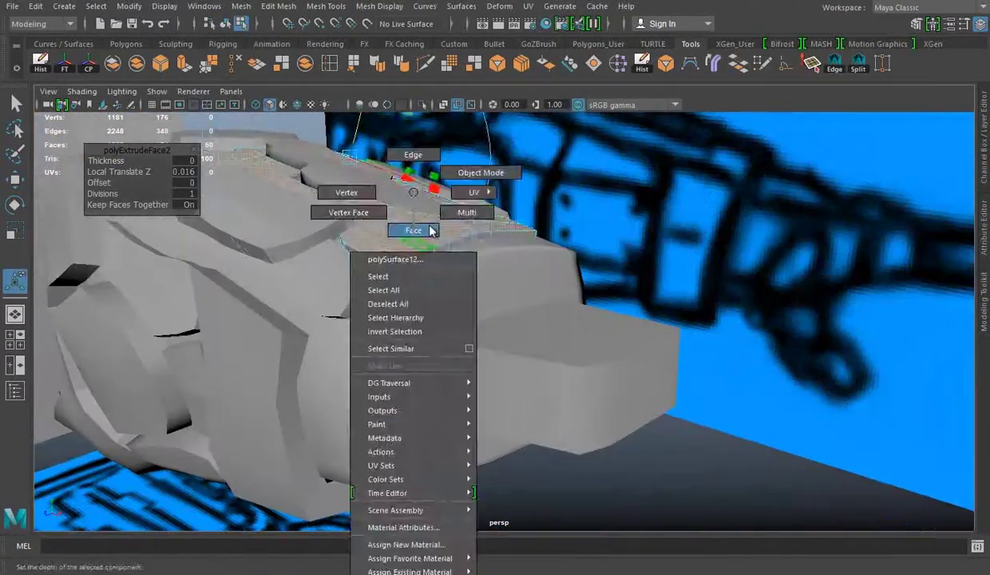
click(422, 104)
alt+drag(427, 115, 398, 221)
key(ctrl+z)
key(w)
double_click(487, 334)
click(182, 64)
key(ctrl+1)
mouse_move(415, 171)
mouse_down()
mouse_move(378, 162)
mouse_move(497, 276)
mouse_up()
click(412, 340)
mouse_move(412, 340)
alt+mouse_down()
mouse_move(402, 287)
mouse_move(517, 402)
mouse_move(590, 314)
mouse_move(503, 325)
mouse_move(391, 282)
mouse_move(467, 373)
mouse_move(411, 316)
mouse_move(582, 314)
mouse_move(656, 276)
mouse_move(620, 256)
mouse_move(610, 265)
mouse_move(677, 291)
alt+mouse_up()
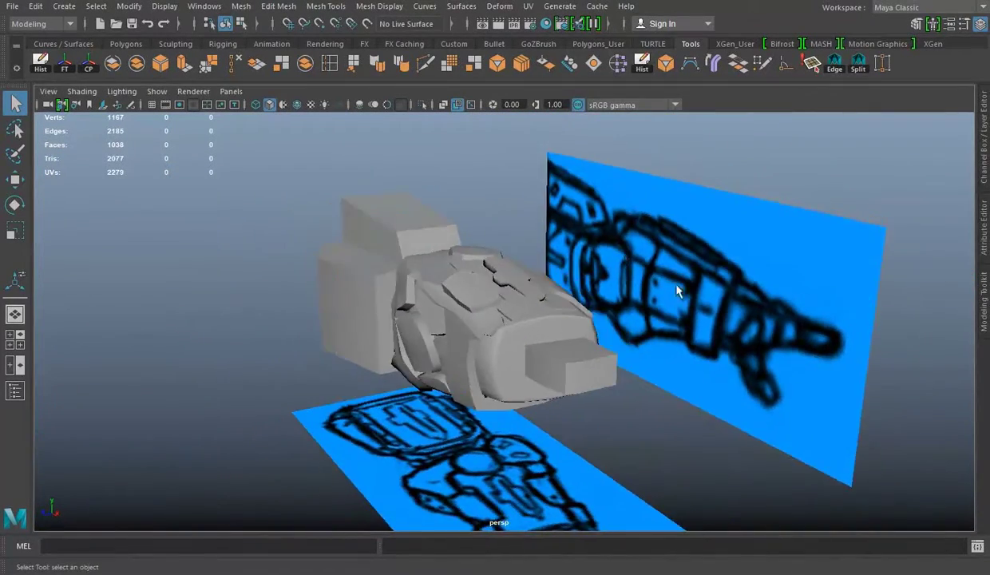
Step: Show the layer editor and toggle visibility of two reference layers
click(984, 136)
click(575, 455)
click(574, 497)
alt+right_drag(239, 320, 281, 319)
mouse_move(281, 319)
alt+mouse_down()
mouse_move(243, 283)
mouse_move(371, 283)
mouse_move(351, 343)
mouse_move(345, 267)
alt+mouse_up()
Step: Make pCube1 the live surface and clear the Back layer's reference lock
click(351, 343)
click(606, 469)
click(391, 312)
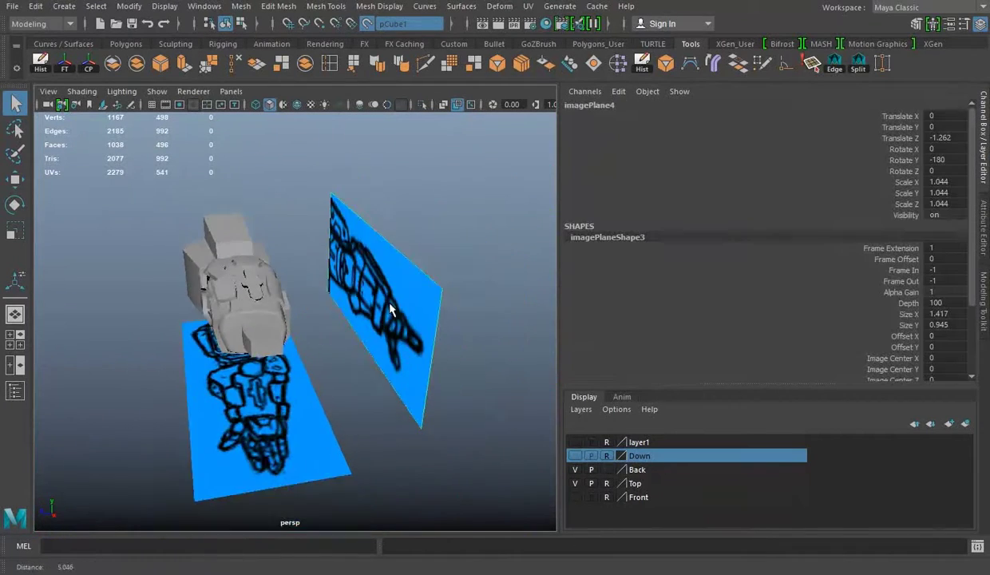
key(w)
alt+drag(391, 311, 359, 304)
click(364, 276)
alt+right_drag(365, 275, 414, 401)
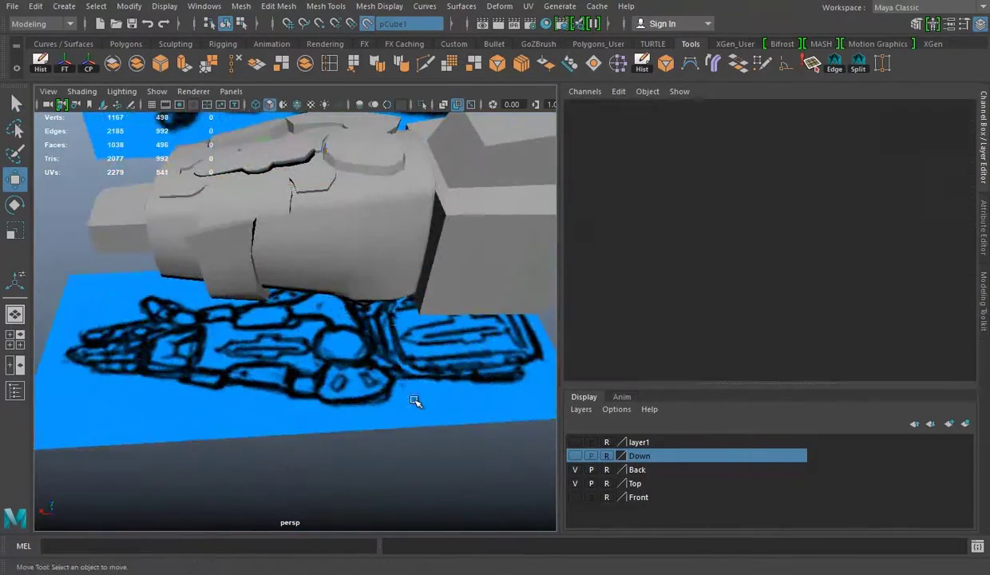
alt+drag(340, 303, 383, 239)
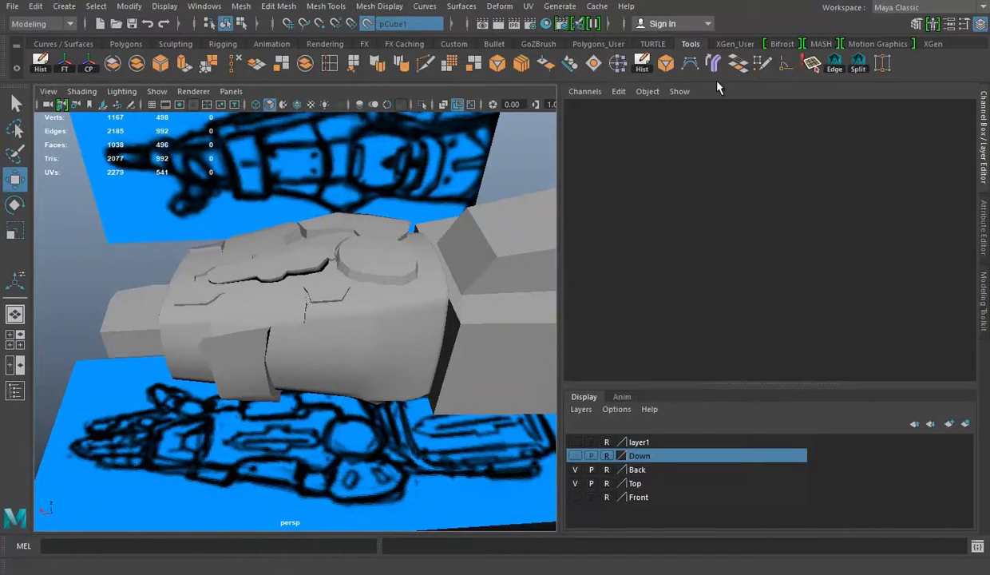
Step: Quad Draw a new face on the gauntlet's side plate
click(692, 70)
alt+drag(351, 288, 329, 303)
key(space)
key(space)
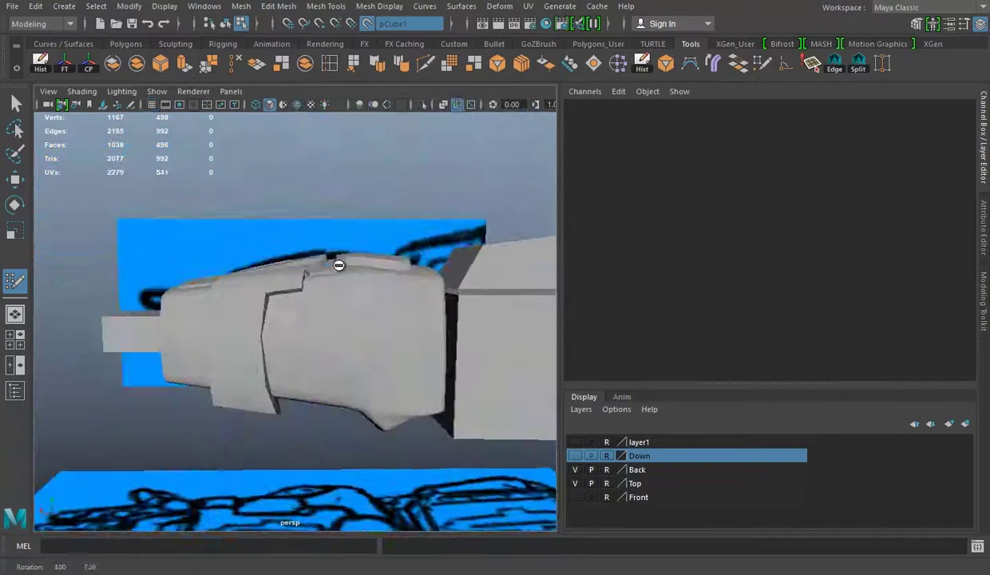
alt+drag(335, 261, 272, 339)
key(Return)
mouse_move(349, 339)
alt+mouse_down()
mouse_move(282, 335)
mouse_move(267, 324)
alt+mouse_up()
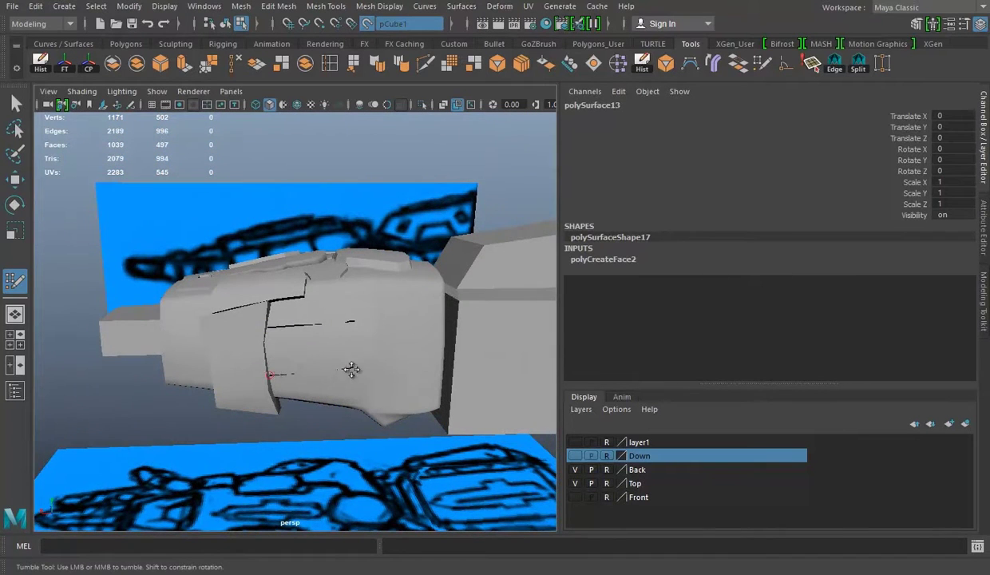
alt+drag(382, 324, 648, 489)
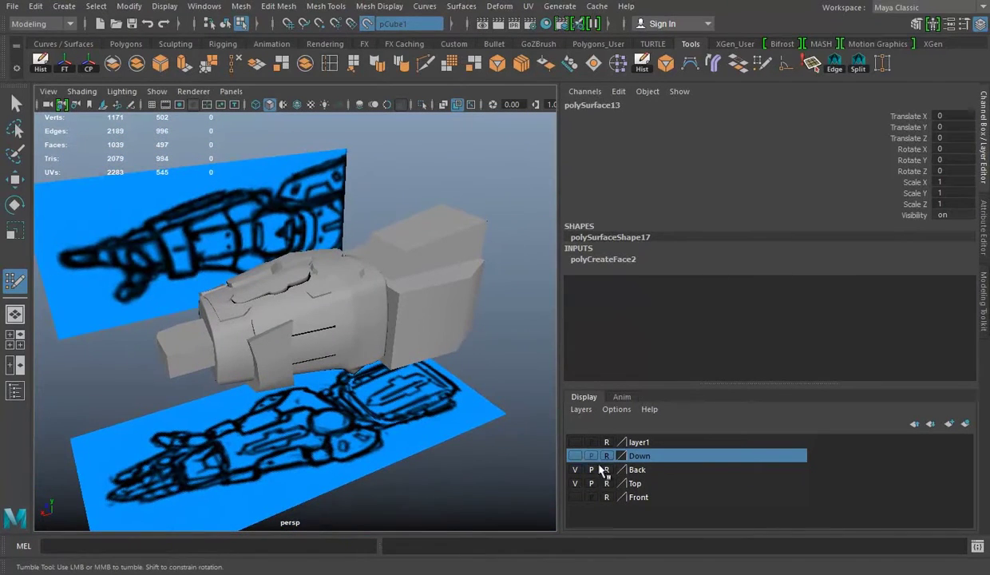
scroll(407, 252, down, 3)
Step: Clear the selection and make the Back layer the active layer
key(w)
click(228, 230)
alt+drag(228, 230, 303, 240)
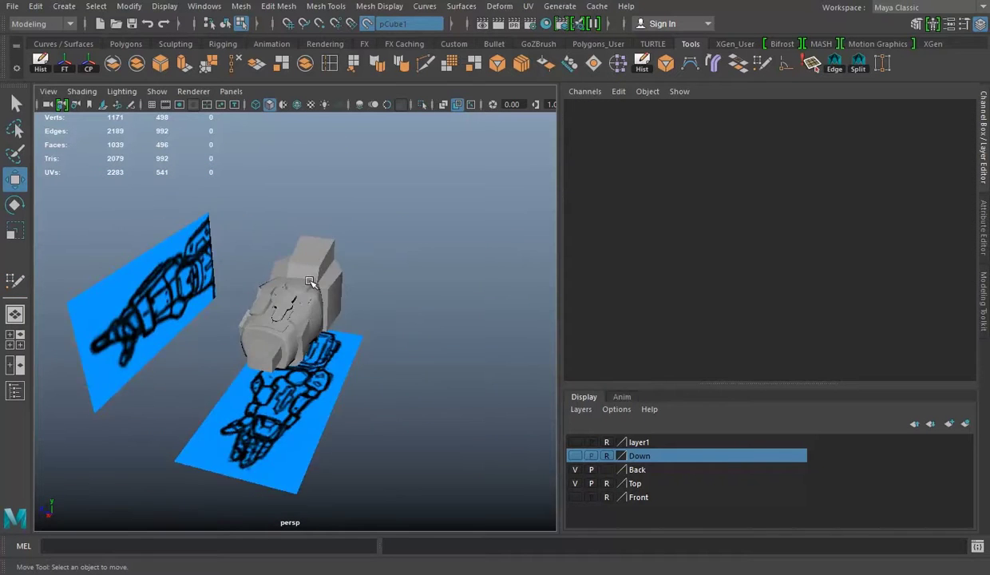
click(574, 470)
mouse_move(213, 337)
alt+mouse_down()
mouse_move(385, 319)
mouse_move(435, 361)
alt+mouse_up()
Step: Select imagePlane4 in the Outliner, then close the Outliner
click(15, 390)
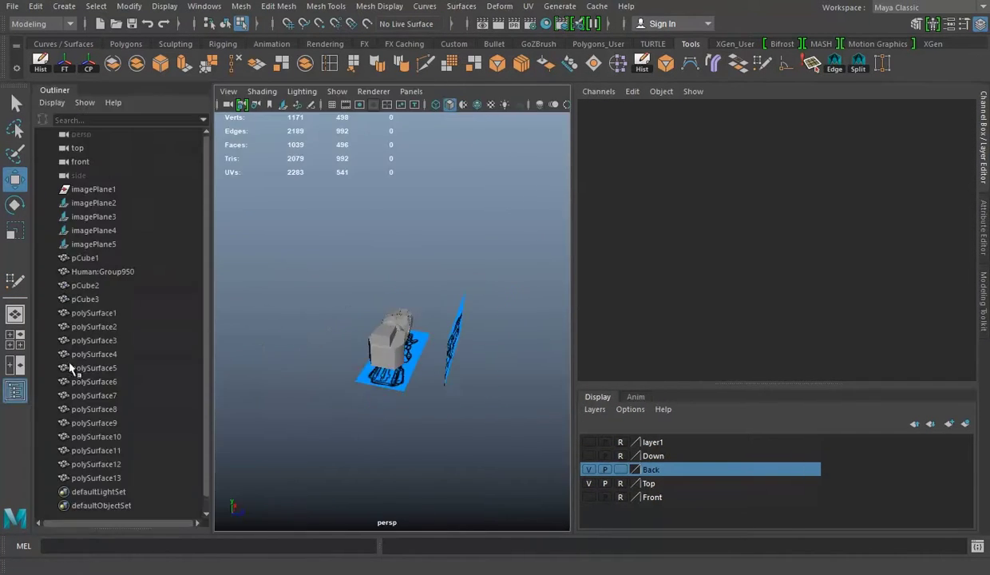
click(94, 232)
scroll(335, 316, up, 5)
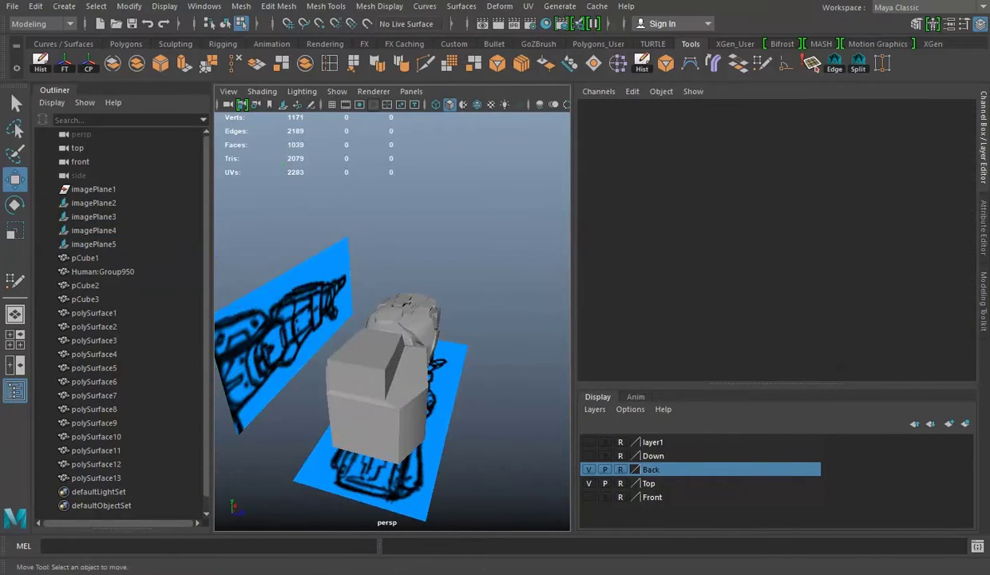
click(15, 390)
Step: Select the small plane face and maximize the front view
alt+drag(447, 351, 530, 372)
right_click(464, 195)
alt+drag(464, 239, 490, 346)
click(407, 325)
click(408, 324)
alt+drag(408, 325, 441, 369)
key(space)
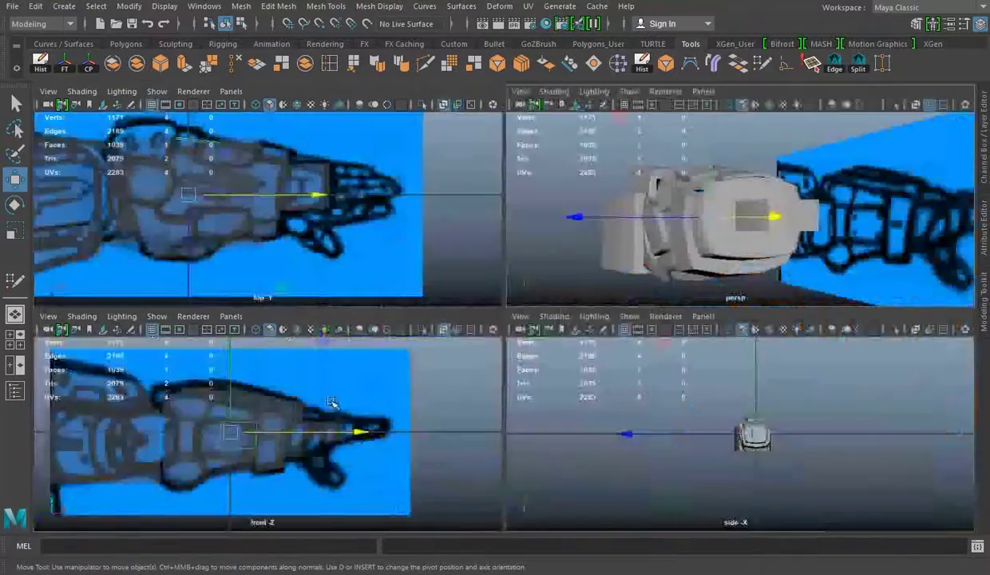
key(space)
Step: Make pCube1 the live surface and activate Quad Draw
click(739, 62)
scroll(347, 319, up, 1)
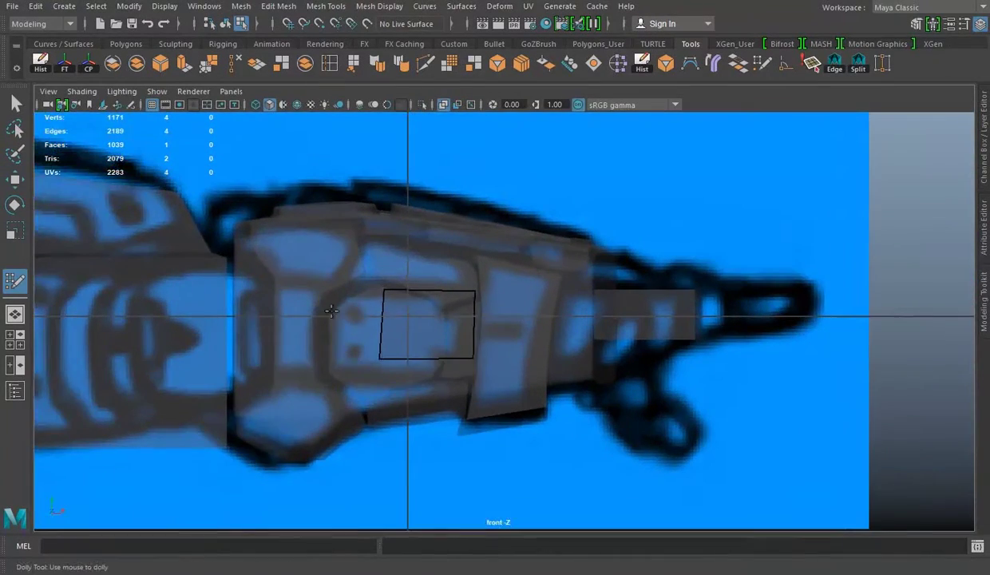
scroll(348, 319, up, 1)
key(space)
key(space)
key(w)
click(570, 343)
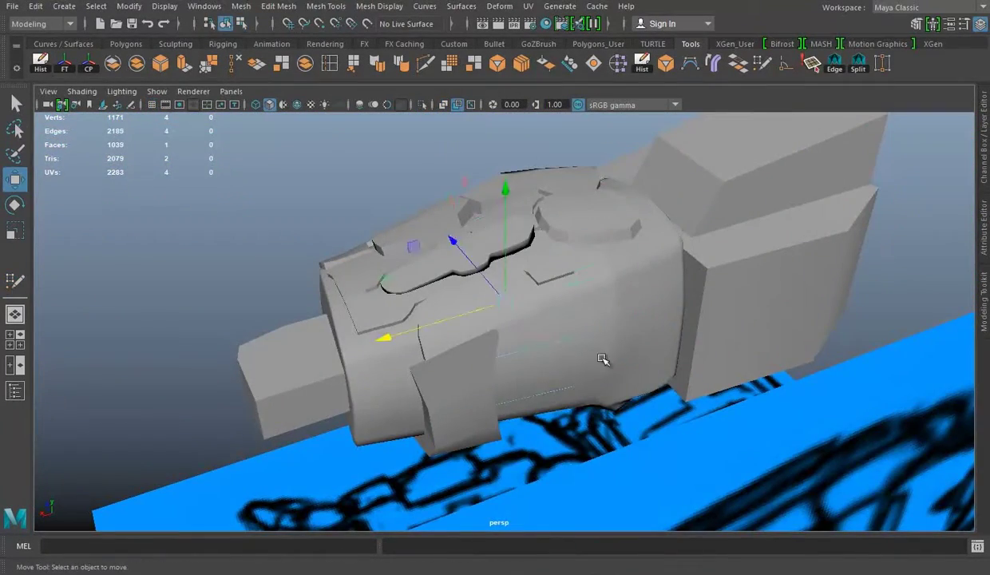
click(367, 24)
click(739, 63)
alt+drag(610, 327, 483, 407)
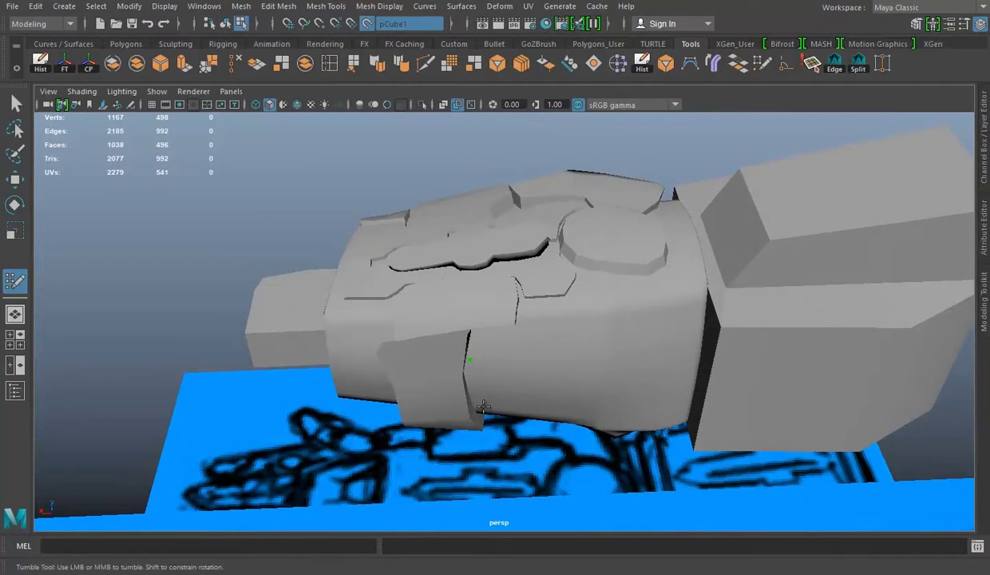
Step: Create a quad face over the forearm plate and inspect it in the four-view layout
shift+click(570, 356)
key(space)
key(space)
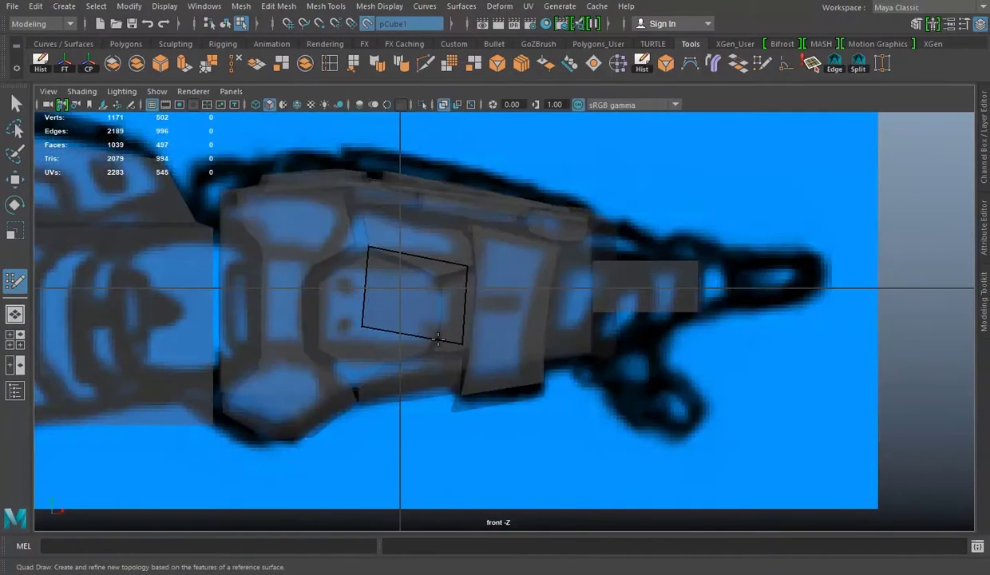
alt+drag(438, 339, 449, 319)
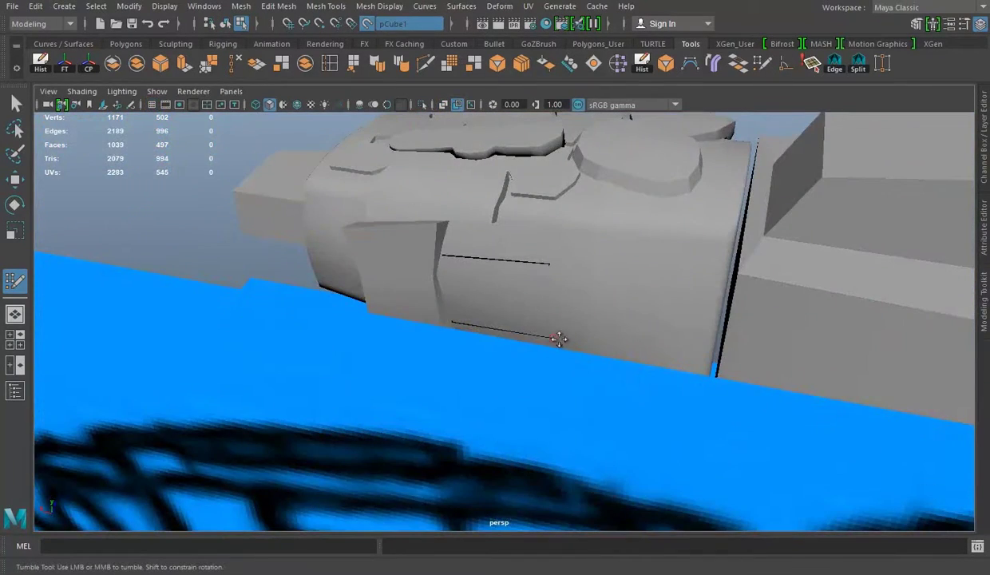
key(space)
key(space)
key(space)
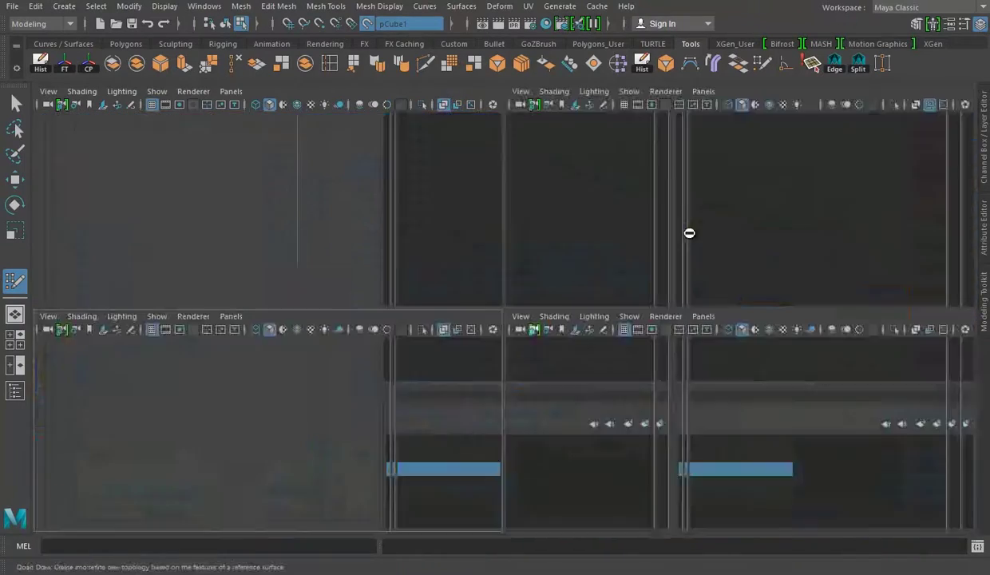
alt+drag(688, 233, 687, 254)
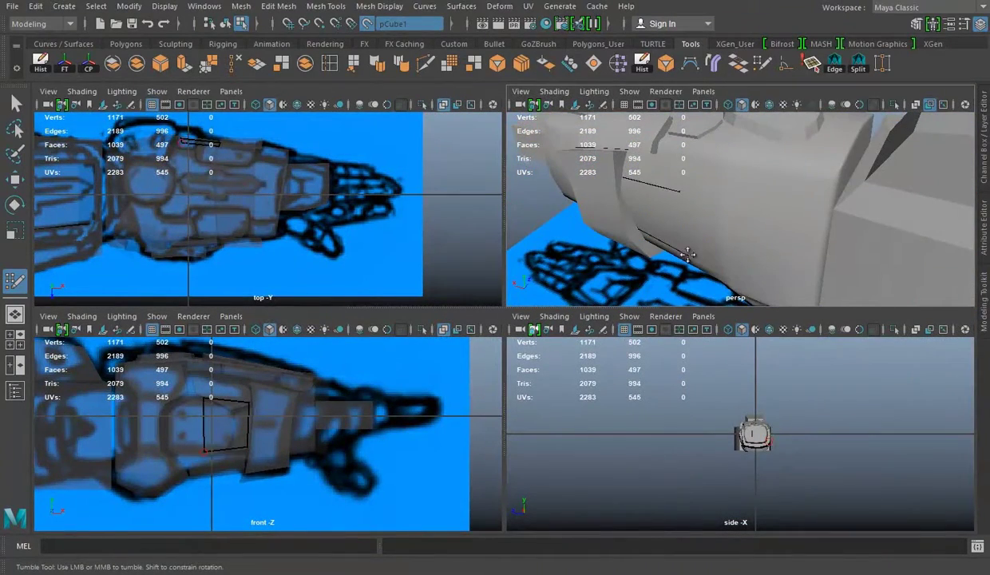
alt+drag(680, 198, 629, 213)
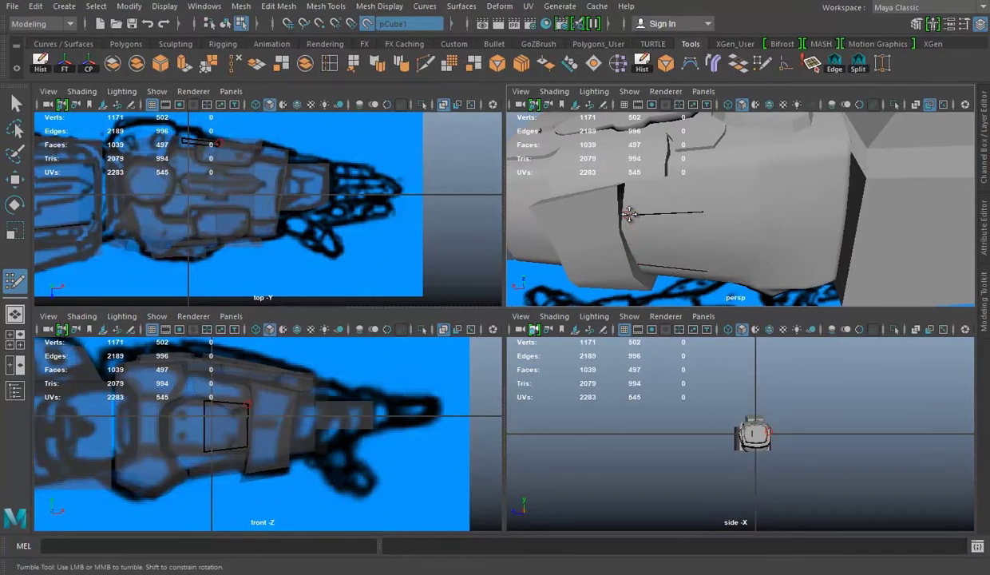
Step: Insert two vertical edge loops and one horizontal edge loop across the new face
click(738, 266)
click(738, 214)
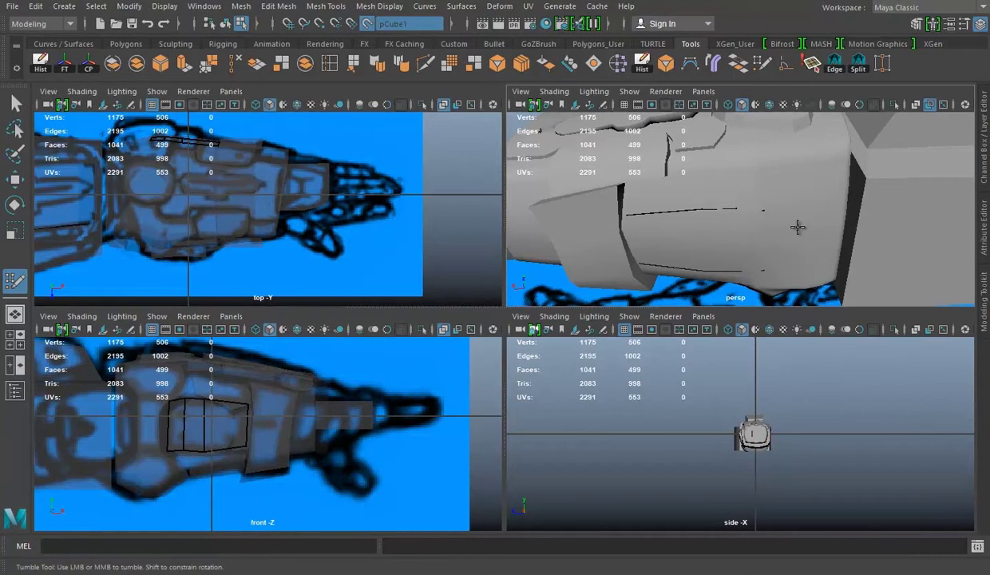
click(787, 254)
key(ctrl+z)
ctrl+click(764, 244)
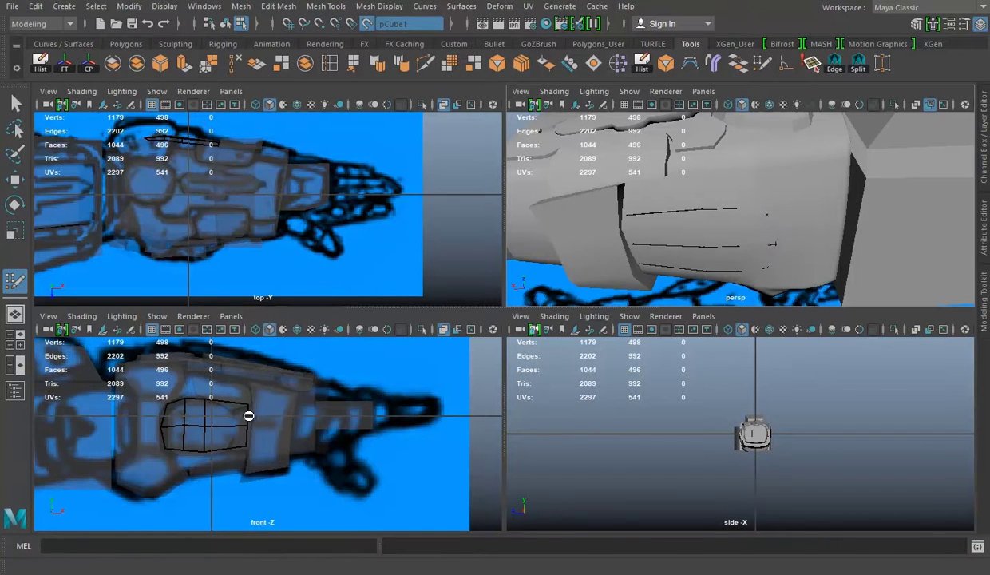
Step: Select the six faces of the gridded patch in the perspective view
alt+drag(776, 240, 641, 224)
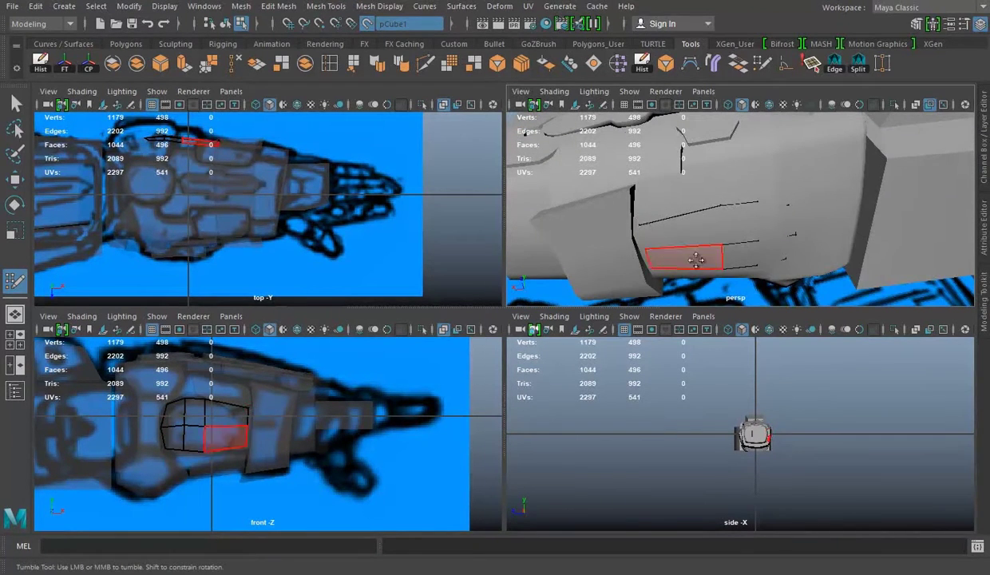
alt+right_drag(685, 257, 662, 228)
key(space)
mouse_move(662, 228)
alt+mouse_down()
mouse_move(574, 339)
mouse_move(479, 319)
alt+mouse_up()
key(w)
drag(591, 275, 471, 411)
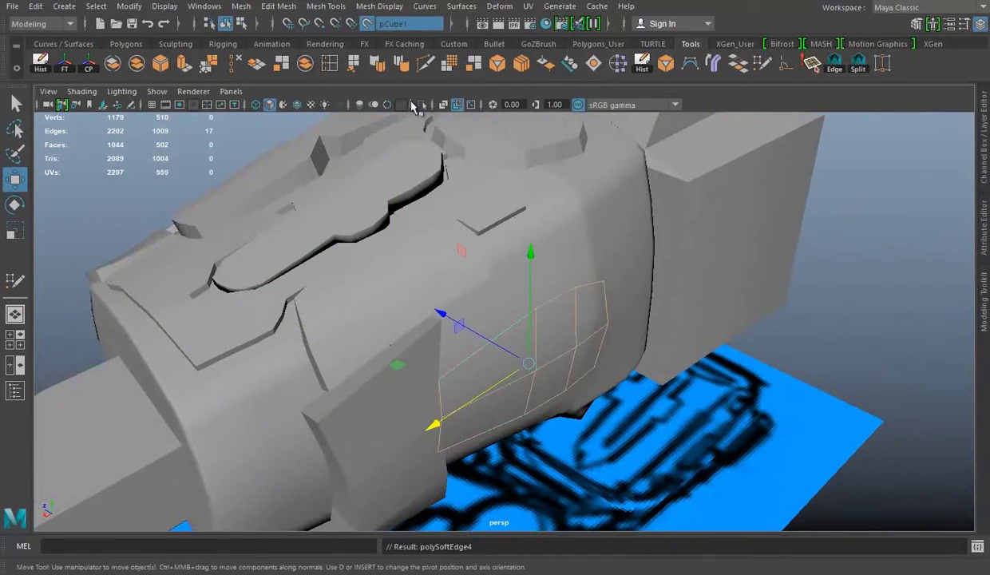
Step: Extrude the six patch faces 0.0284 outward for thickness and save as Arm 01.mb
click(366, 23)
key(ctrl+e)
mouse_move(527, 359)
alt+mouse_down()
mouse_move(586, 392)
mouse_move(384, 405)
mouse_move(425, 210)
alt+mouse_up()
key(q)
right_drag(426, 210, 425, 248)
right_drag(424, 192, 433, 275)
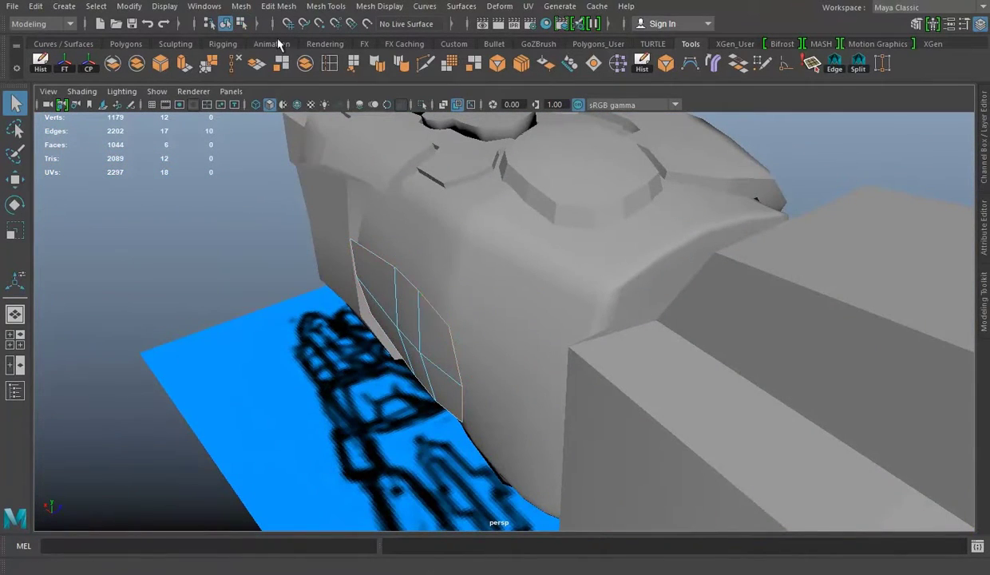
key(ctrl+e)
key(e)
mouse_move(447, 311)
alt+mouse_down()
mouse_move(513, 314)
mouse_move(452, 249)
mouse_move(469, 357)
mouse_move(474, 320)
mouse_move(527, 305)
alt+mouse_up()
key(r)
key(ctrl+s)
Step: Select the small box part and maximize the front view
click(601, 290)
mouse_move(601, 290)
alt+mouse_down()
mouse_move(535, 307)
mouse_move(482, 391)
alt+mouse_up()
click(404, 310)
key(space)
key(space)
key(space)
key(space)
Step: Reactivate Quad Draw with Y and create the first quad on the upper forearm plate
key(space)
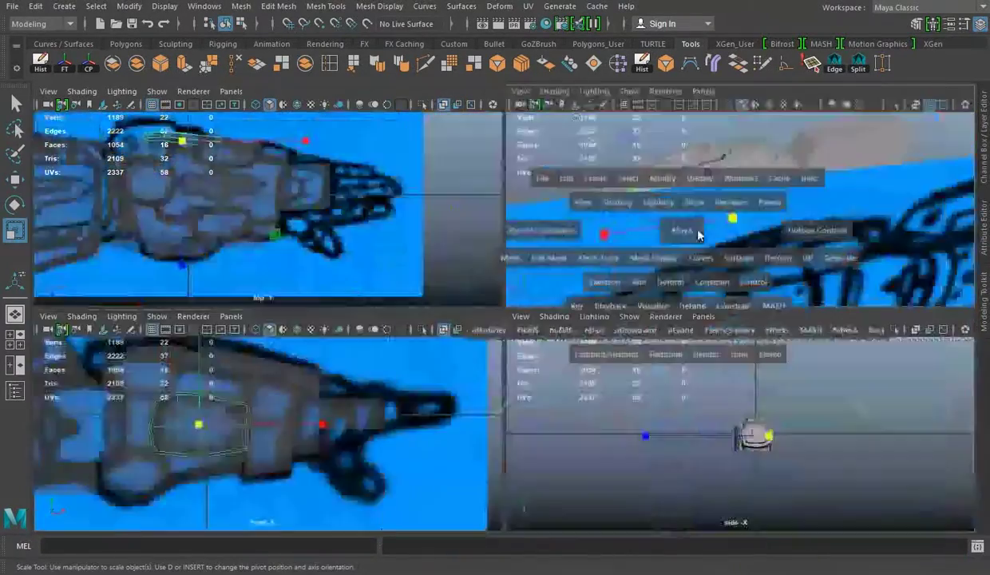
key(space)
alt+drag(751, 435, 546, 365)
mouse_move(496, 297)
alt+mouse_down()
mouse_move(581, 371)
mouse_move(581, 268)
alt+mouse_up()
key(y)
alt+drag(360, 280, 417, 311)
key(space)
mouse_move(552, 237)
alt+mouse_down()
mouse_move(669, 177)
mouse_move(773, 207)
mouse_move(634, 196)
alt+mouse_up()
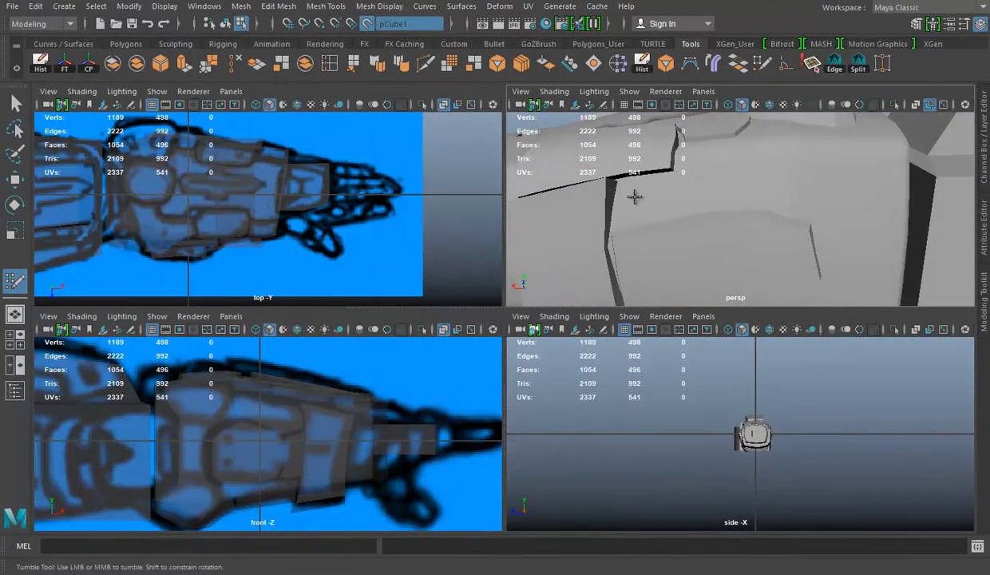
shift+click(654, 199)
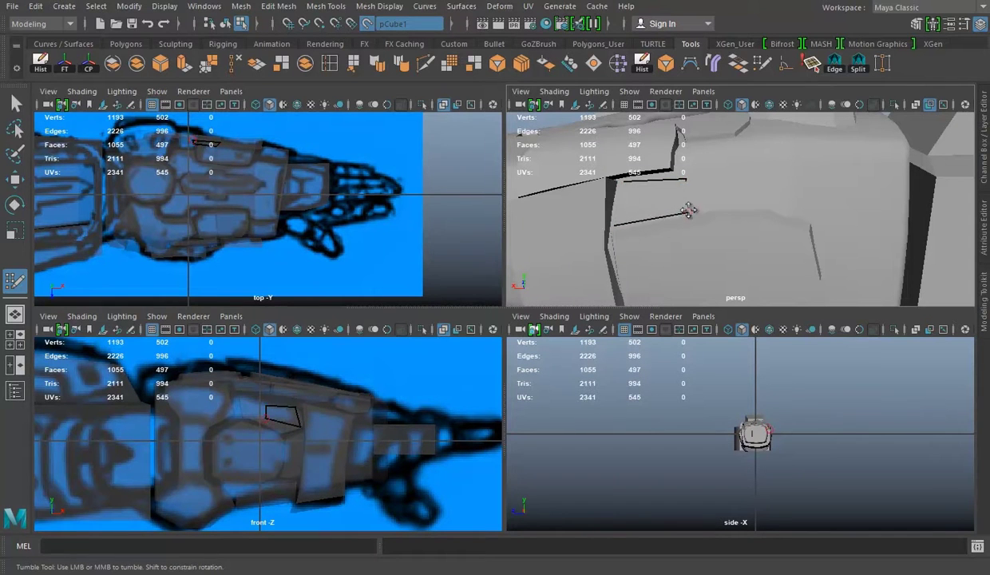
Step: Extend the strip leftward with several more quad faces along the plate
alt+middle_drag(738, 205, 698, 206)
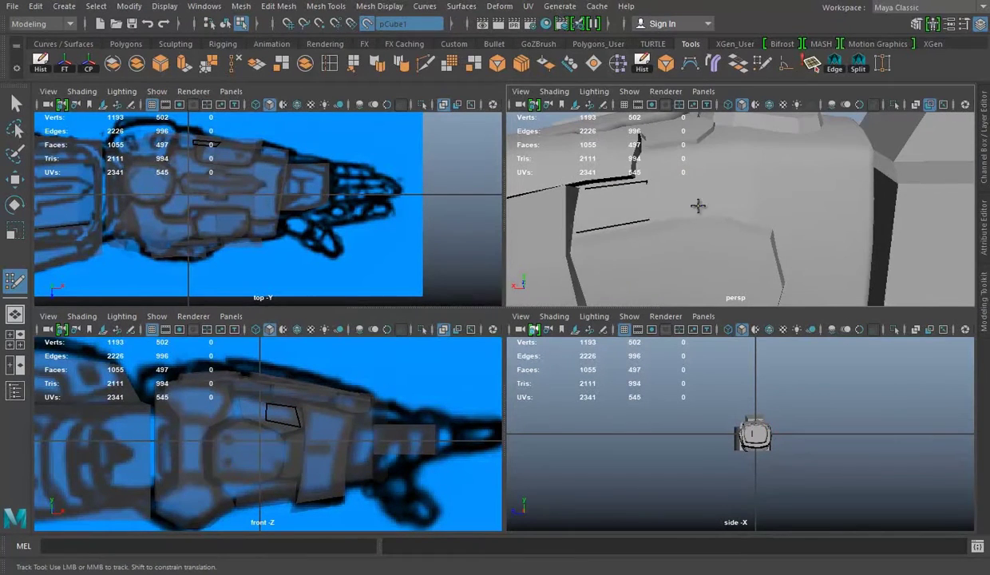
shift+click(670, 191)
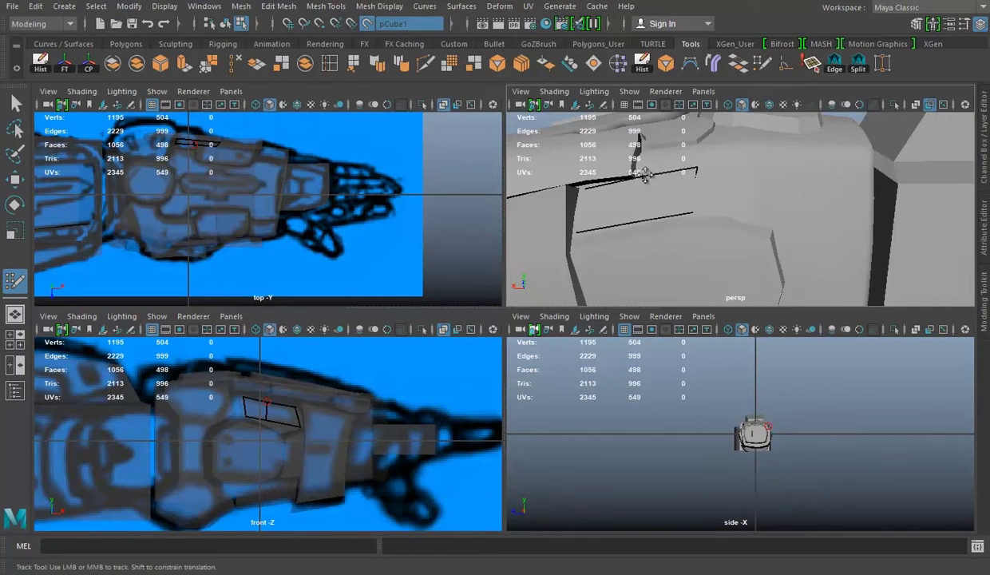
mouse_move(737, 173)
mouse_down()
mouse_move(736, 211)
mouse_move(719, 227)
mouse_up()
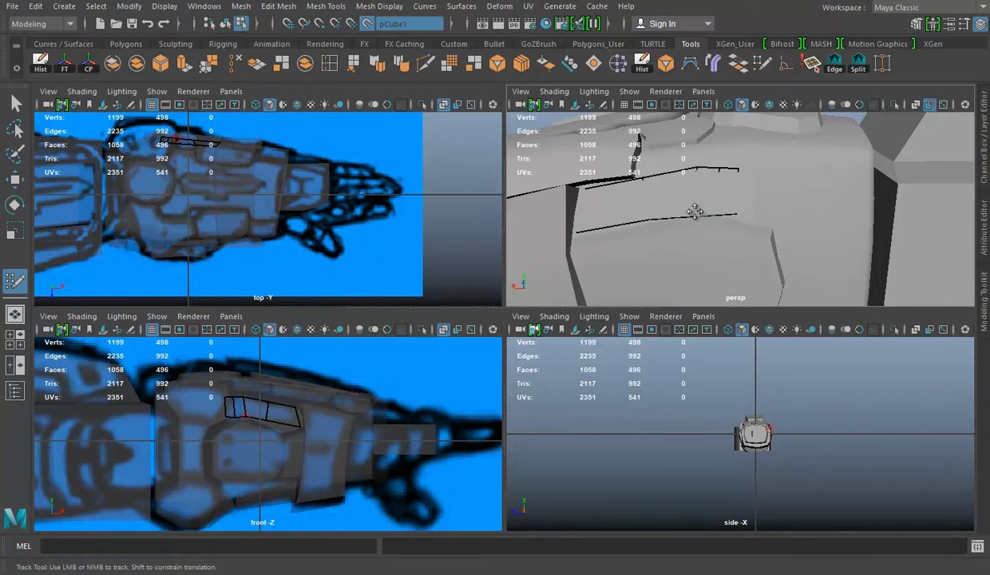
alt+right_drag(694, 211, 738, 214)
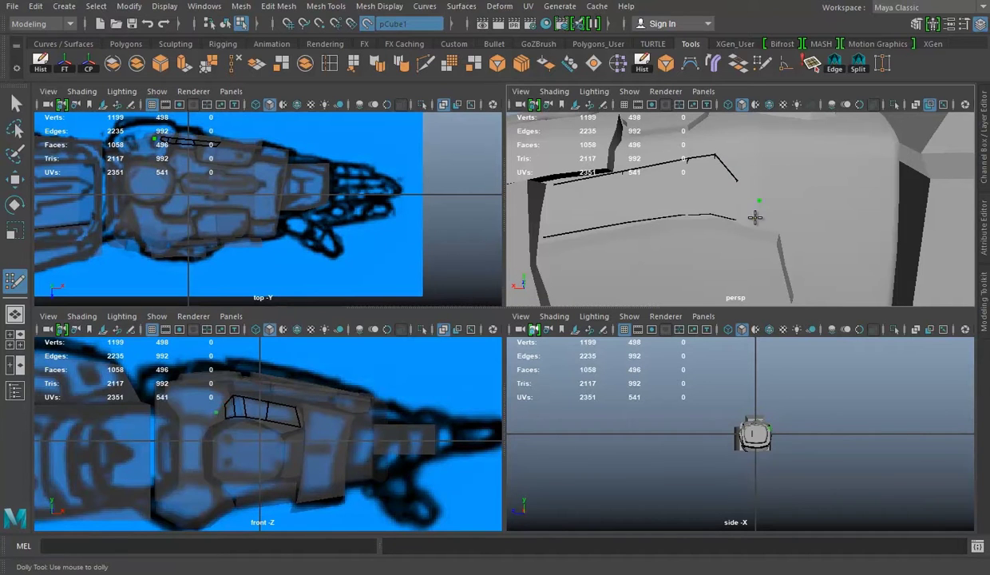
drag(755, 206, 708, 205)
mouse_move(707, 205)
alt+right_down()
mouse_move(776, 189)
mouse_move(872, 280)
alt+right_up()
drag(828, 259, 839, 221)
mouse_move(840, 221)
alt+right_down()
mouse_move(794, 213)
mouse_move(728, 222)
alt+right_up()
Step: Maximize the perspective view and switch to the Move tool on the strip's edges
alt+drag(728, 221, 702, 211)
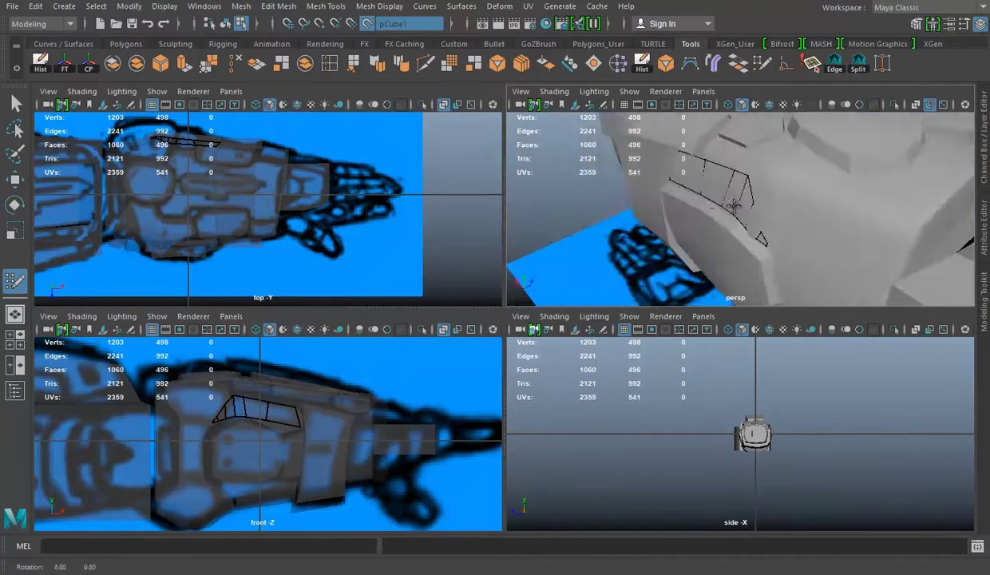
key(space)
alt+drag(612, 205, 503, 311)
key(w)
alt+drag(484, 276, 443, 274)
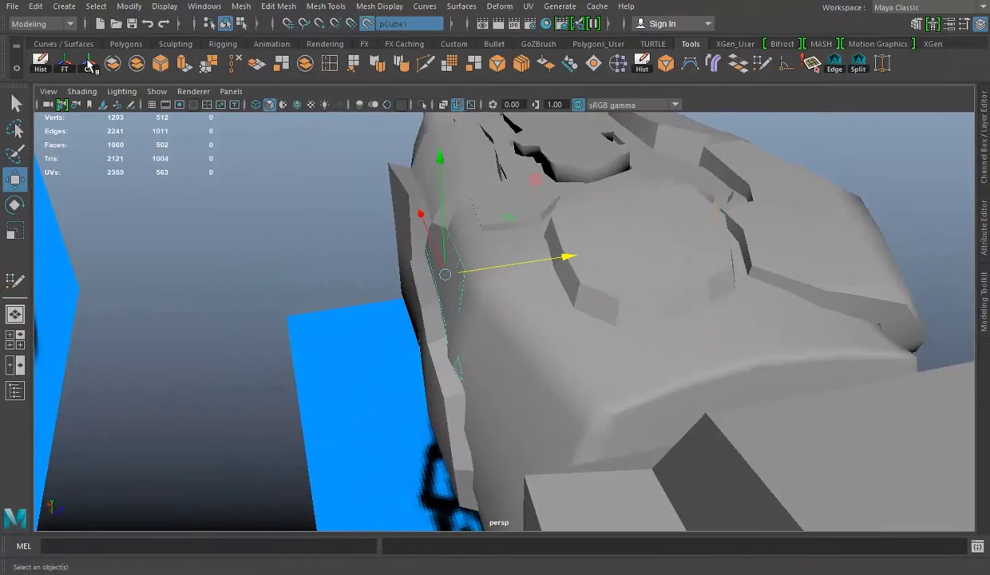
Step: Extrude the strip's faces, then extrude one of its outer border edges
click(184, 63)
mouse_move(342, 247)
alt+mouse_down()
mouse_move(541, 261)
mouse_move(673, 244)
mouse_move(331, 223)
alt+mouse_up()
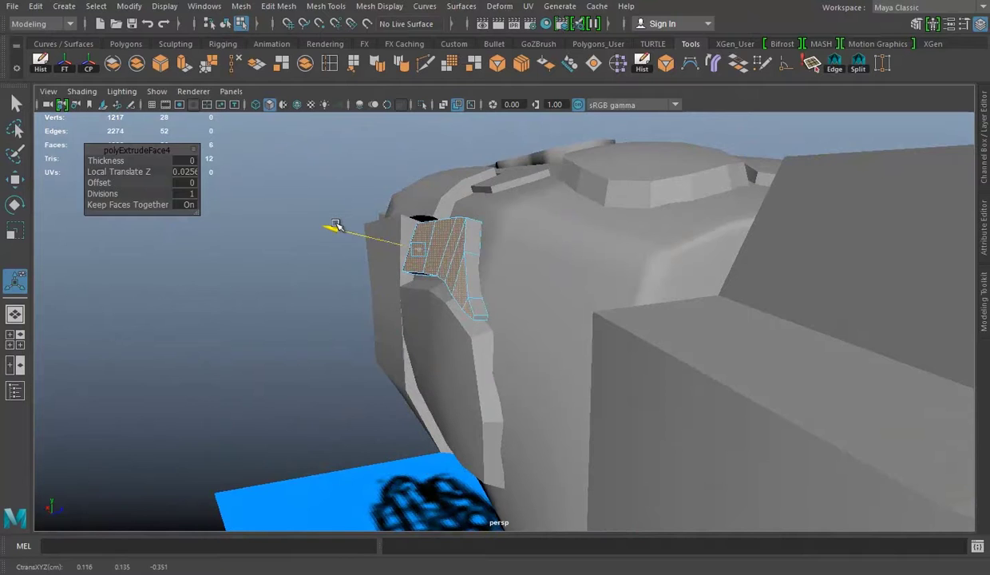
click(463, 261)
key(ctrl+e)
mouse_move(469, 288)
alt+mouse_down()
mouse_move(419, 202)
mouse_move(337, 236)
mouse_move(607, 307)
mouse_move(431, 328)
mouse_move(464, 239)
mouse_move(270, 206)
mouse_move(570, 234)
mouse_move(517, 369)
mouse_move(641, 340)
mouse_move(552, 349)
mouse_move(484, 324)
mouse_move(455, 253)
mouse_move(585, 236)
mouse_move(509, 338)
alt+mouse_up()
key(q)
Step: Check the armor in wireframe and shaded display, then select the armor mesh
alt+right_drag(510, 338, 381, 303)
mouse_move(381, 302)
alt+mouse_down()
mouse_move(504, 353)
mouse_move(413, 358)
mouse_move(391, 319)
alt+mouse_up()
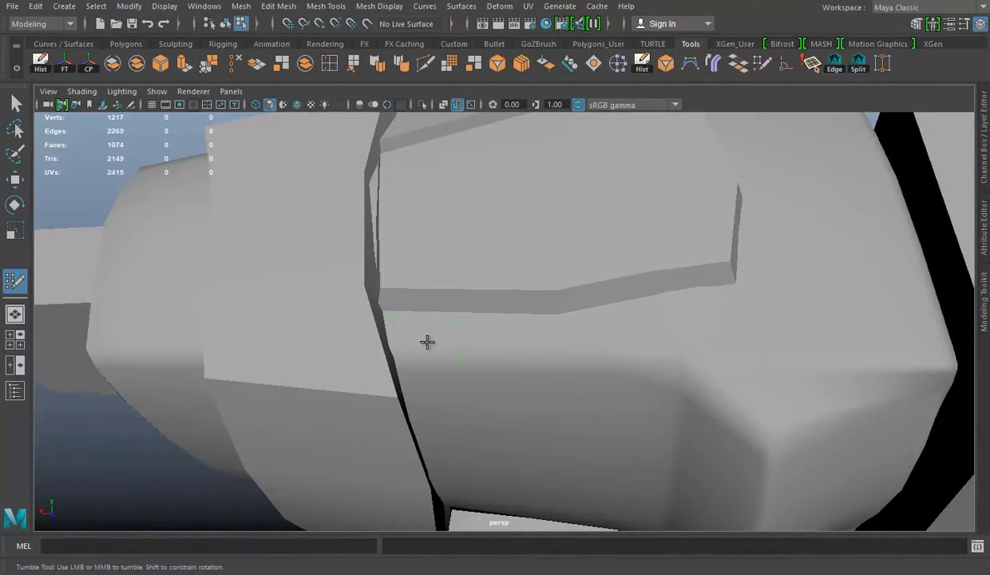
key(4)
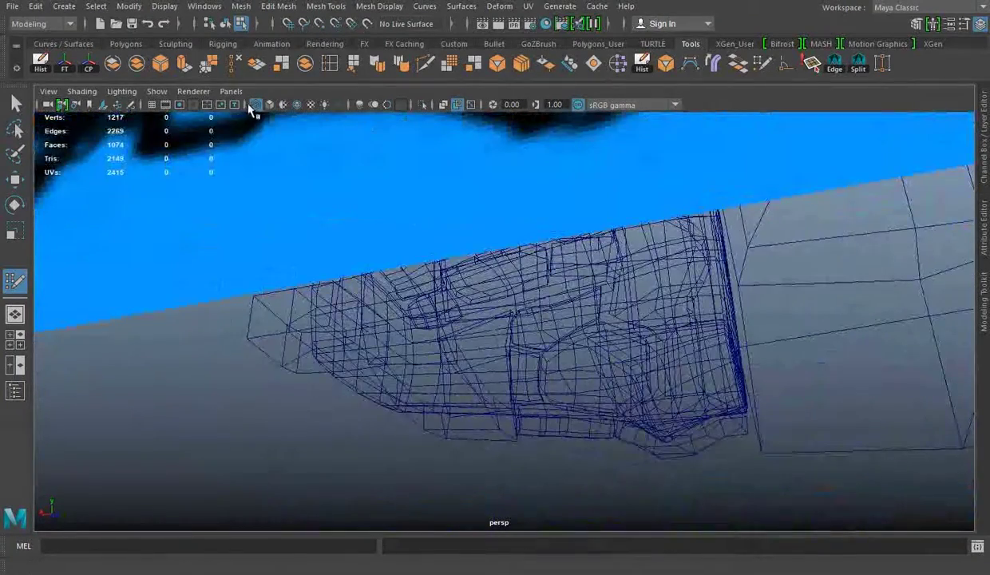
key(5)
alt+drag(457, 314, 500, 336)
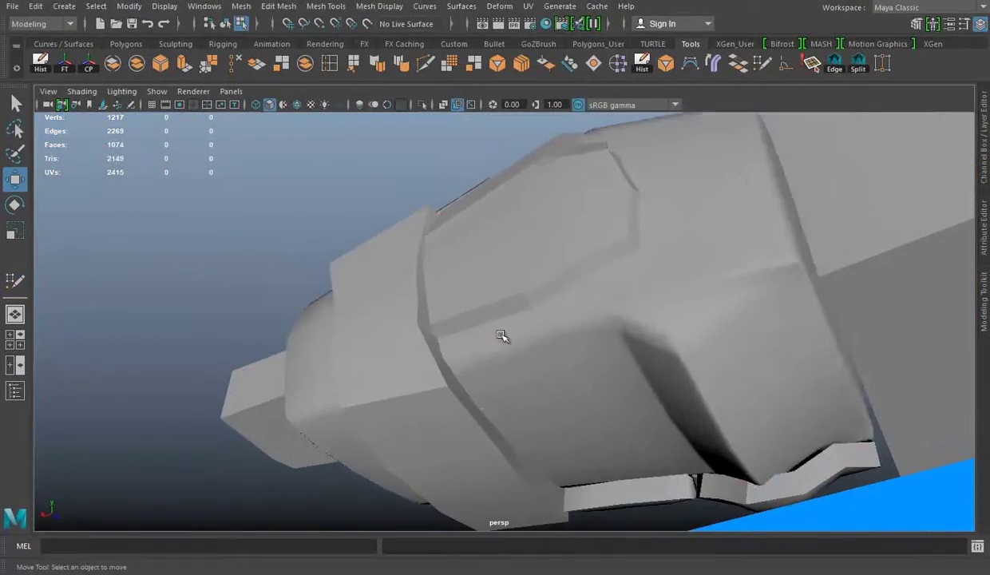
key(w)
click(582, 335)
click(367, 23)
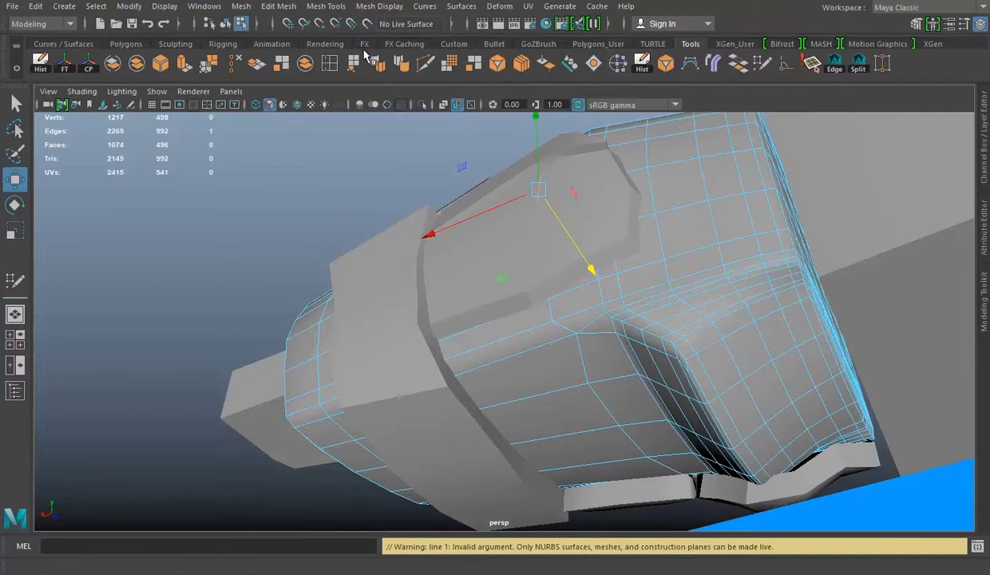
Step: Freeze the armor mesh's transforms and make pCube1 the live surface
alt+drag(447, 207, 504, 250)
click(65, 63)
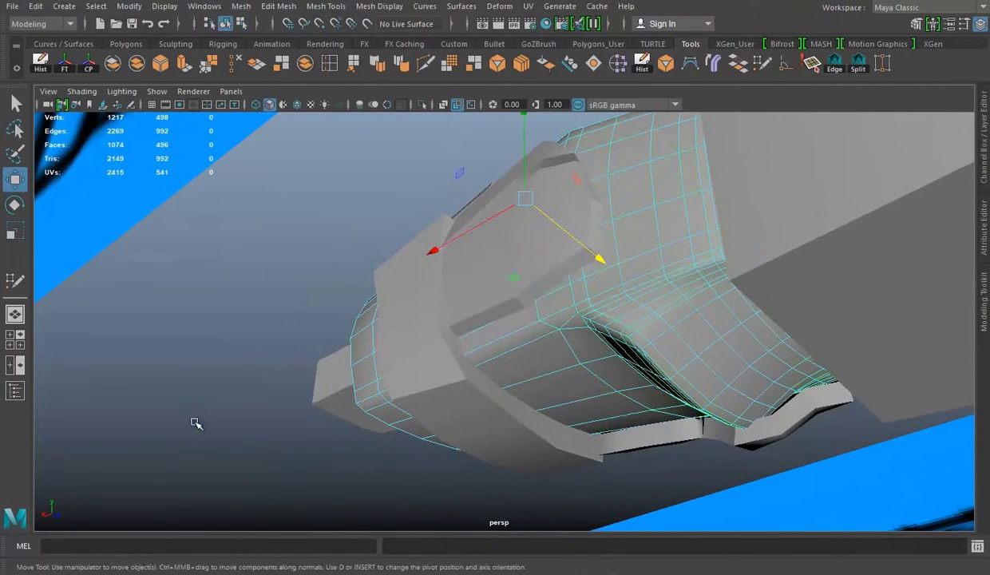
click(367, 24)
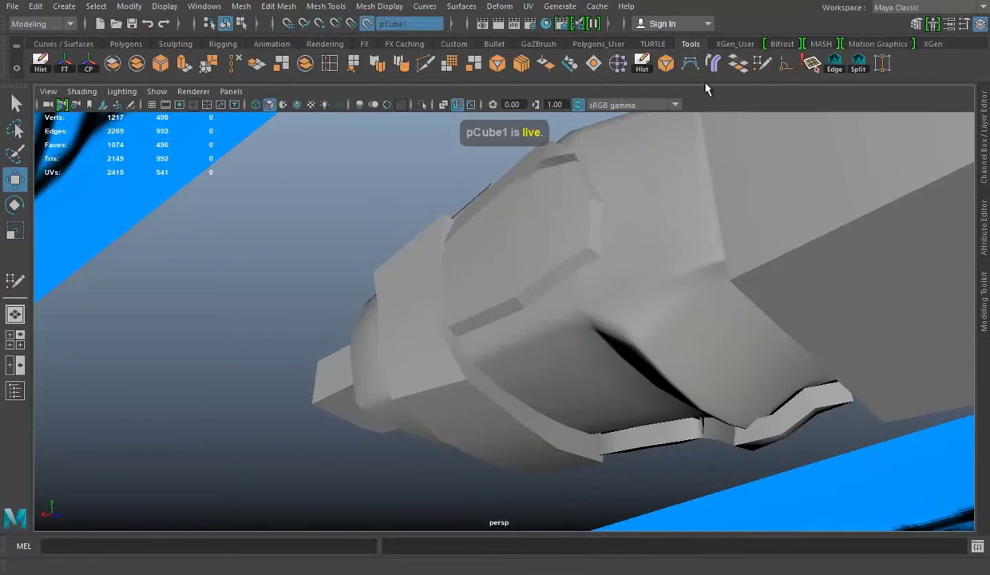
Step: Start a quad strip across the lower armor plate with Quad Draw, deleting one unwanted face
click(739, 63)
scroll(455, 366, up, 5)
alt+drag(455, 366, 426, 396)
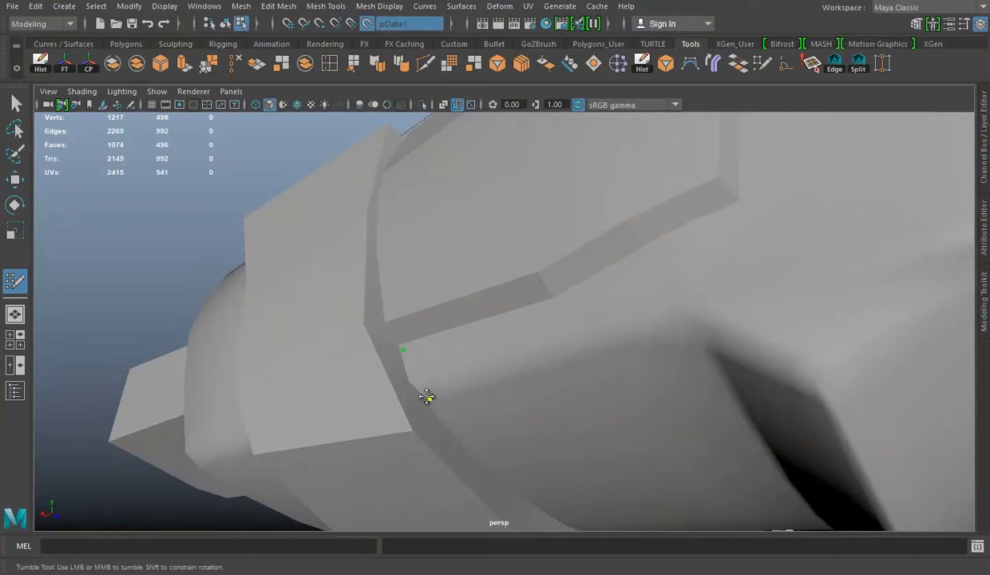
shift+click(465, 330)
ctrl+shift+click(455, 352)
shift+click(548, 362)
key(space)
key(space)
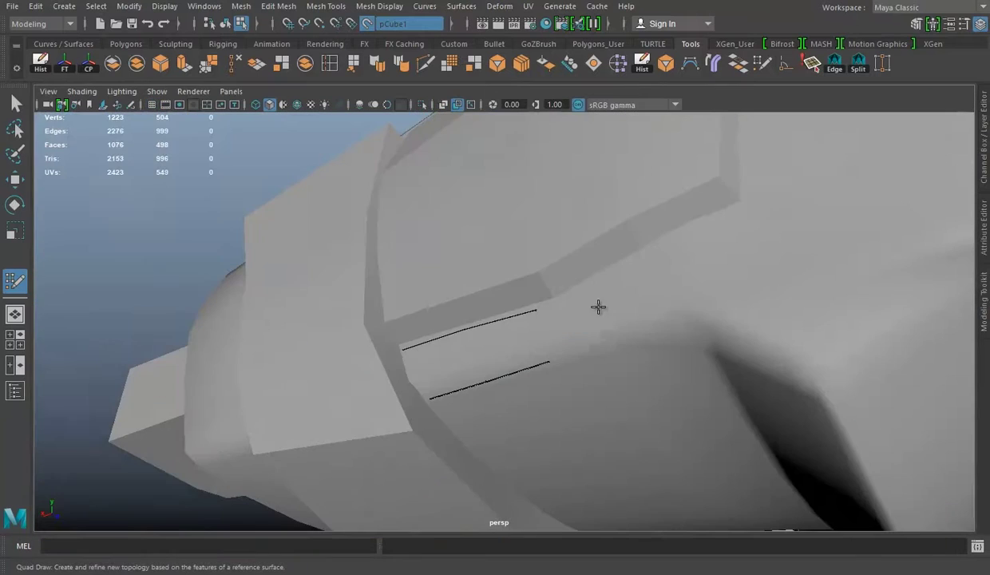
shift+click(611, 331)
key(space)
Step: Extend the quad strip with further faces along the narrow armor plate
alt+right_drag(773, 159, 791, 176)
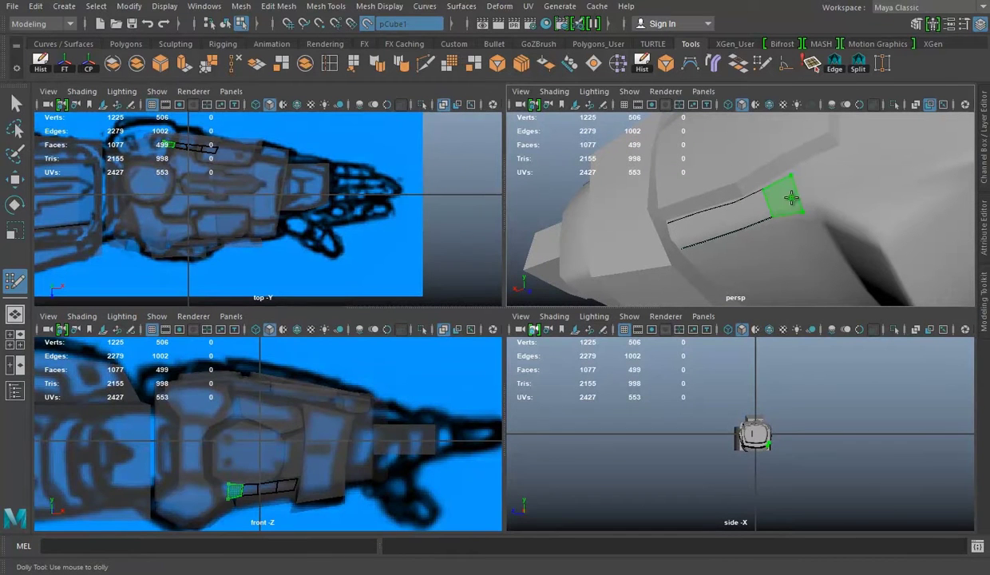
shift+click(790, 198)
shift+click(809, 183)
mouse_move(809, 183)
alt+right_down()
mouse_move(646, 202)
mouse_move(667, 239)
alt+right_up()
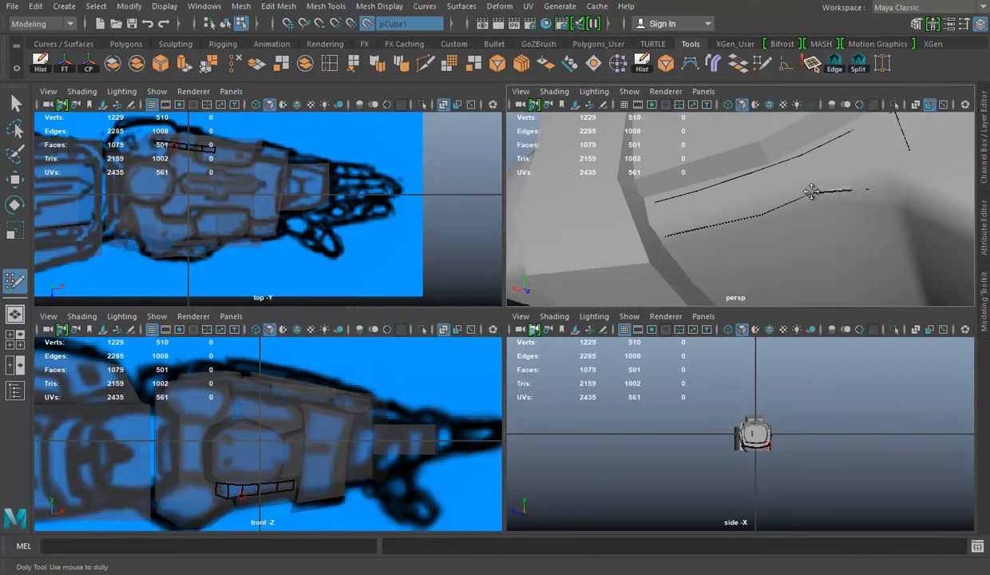
mouse_move(864, 182)
alt+mouse_down()
mouse_move(749, 203)
mouse_move(806, 212)
alt+mouse_up()
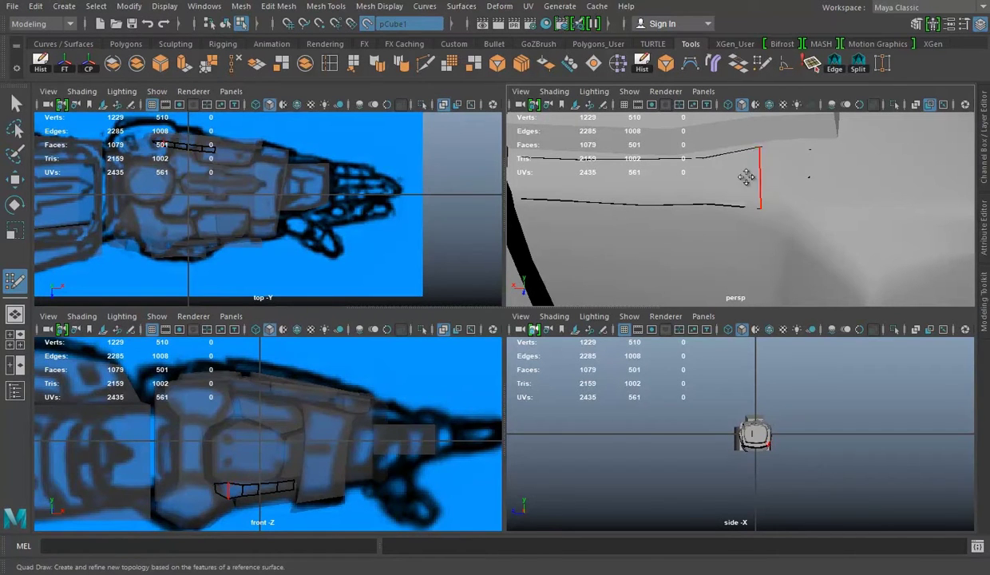
key(space)
Step: Add a final quad to the end of the lower-plate strip
shift+click(544, 249)
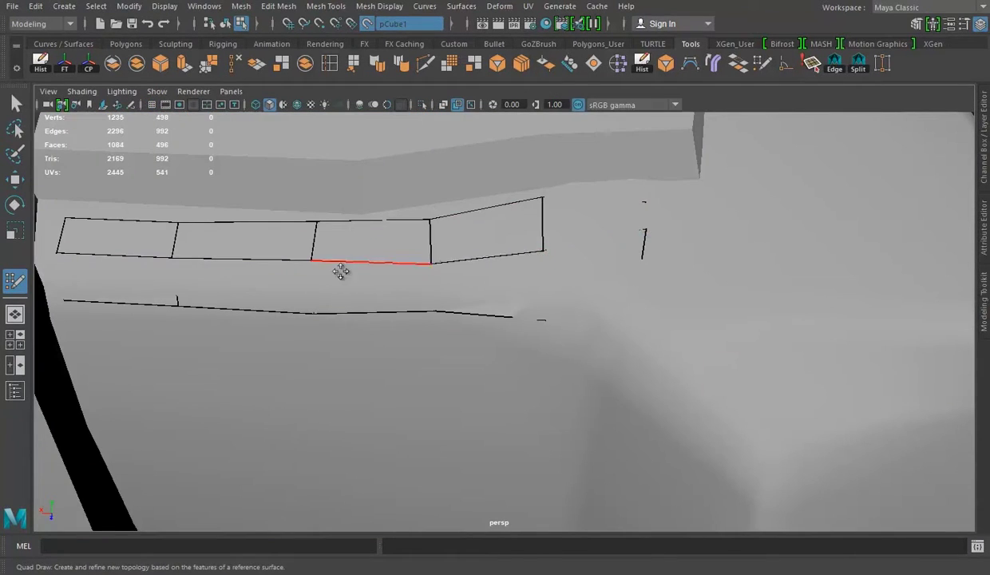
alt+right_drag(341, 272, 475, 310)
key(space)
alt+right_drag(702, 236, 722, 214)
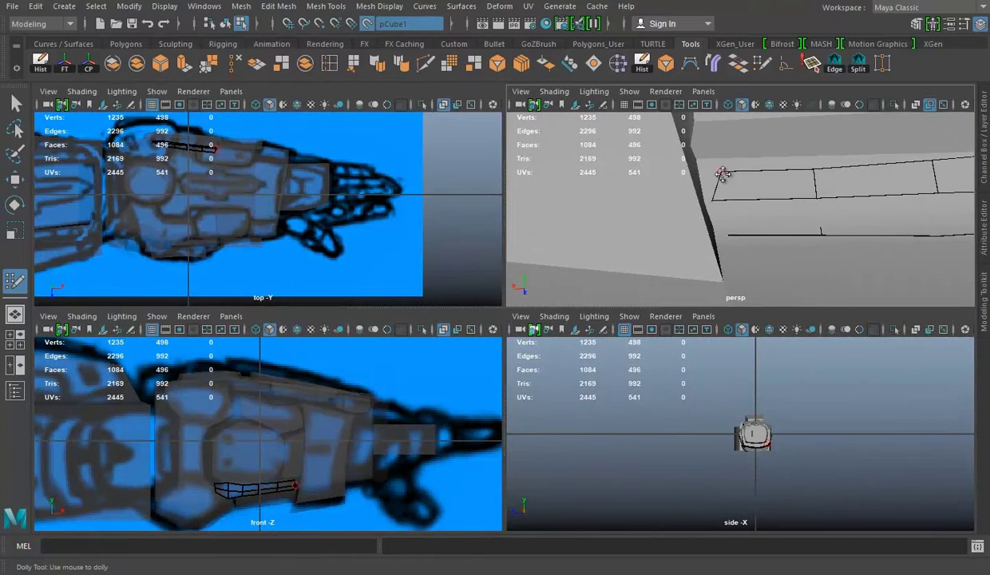
key(space)
alt+drag(731, 269, 596, 307)
Step: Turn off the live surface and extrude the strip's faces outward from the armor
key(w)
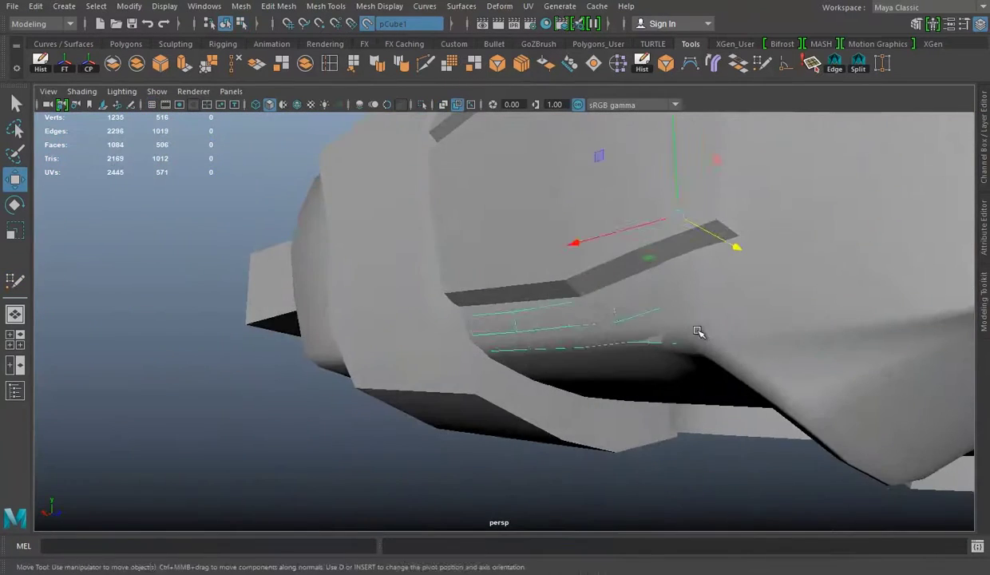
alt+drag(698, 331, 606, 303)
click(367, 24)
alt+drag(511, 319, 397, 365)
key(ctrl+e)
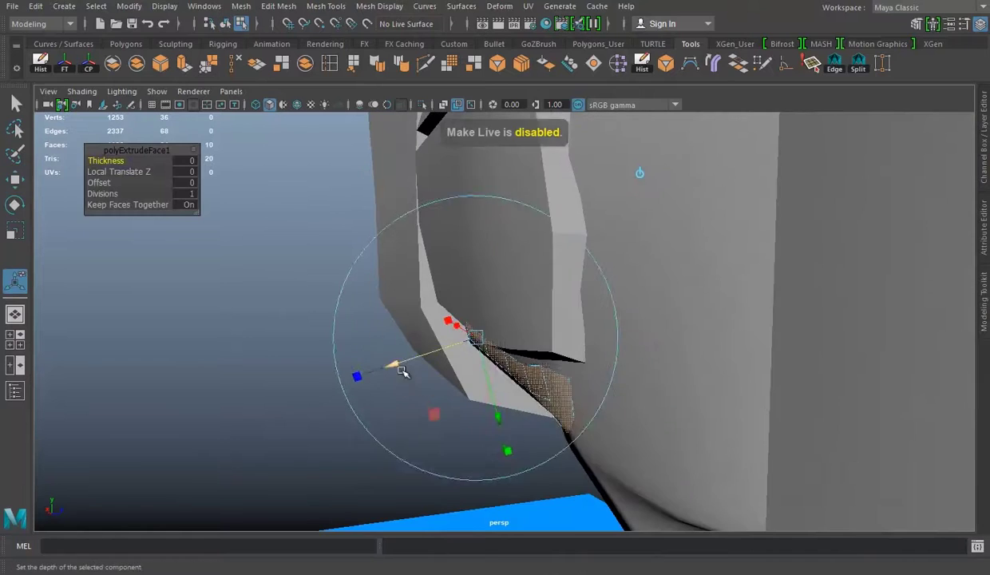
alt+right_drag(530, 365, 630, 282)
alt+drag(630, 282, 629, 299)
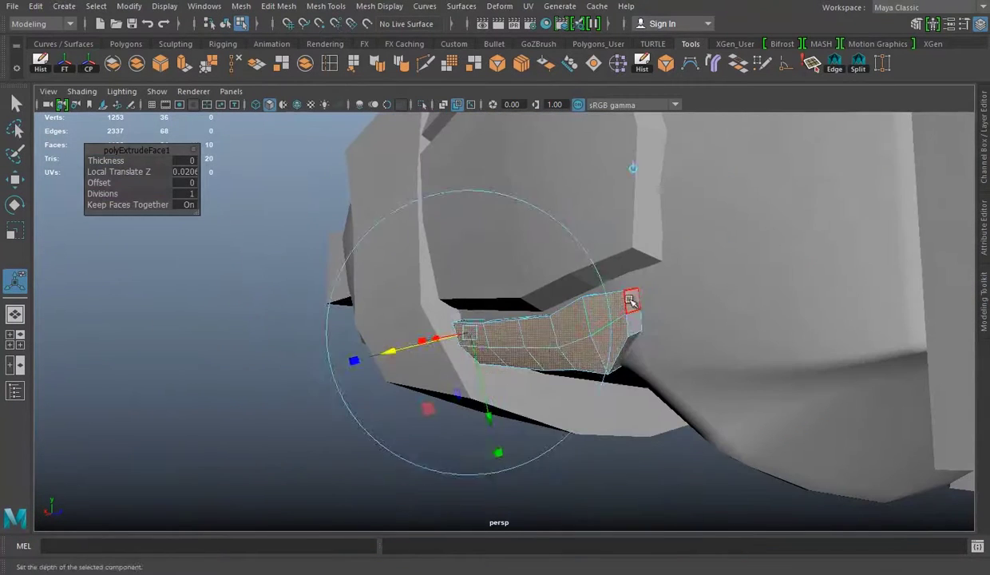
key(t)
Step: Extrude the strip's border edges, then make pCube1 the live surface again
right_drag(594, 193, 592, 155)
key(w)
key(ctrl+z)
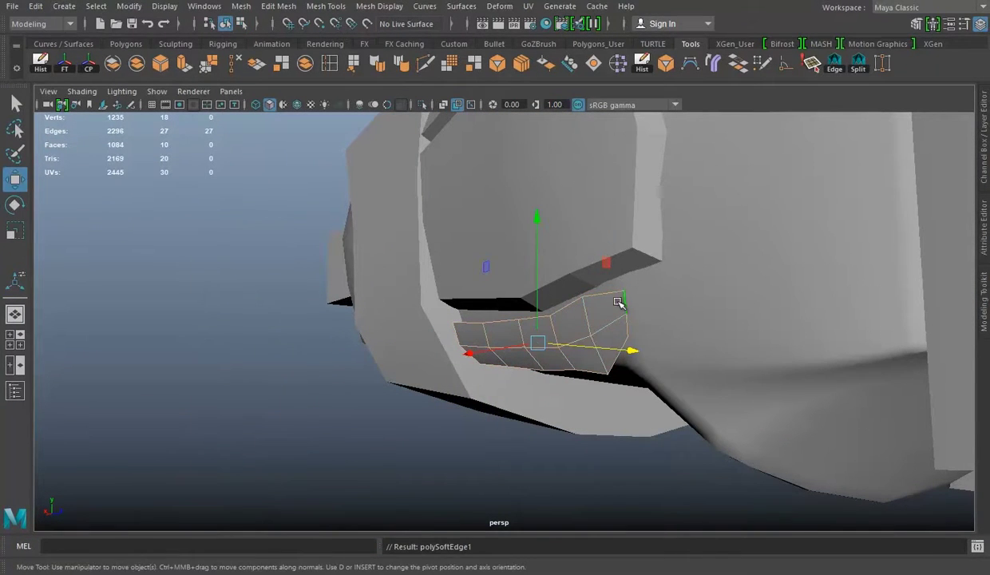
click(183, 63)
alt+drag(375, 355, 353, 371)
mouse_move(466, 328)
alt+mouse_down()
mouse_move(435, 216)
mouse_move(557, 277)
mouse_move(444, 256)
mouse_move(380, 359)
mouse_move(570, 331)
mouse_move(567, 393)
mouse_move(547, 397)
mouse_move(489, 322)
mouse_move(569, 405)
mouse_move(843, 305)
mouse_move(418, 334)
mouse_move(150, 338)
mouse_move(506, 384)
mouse_move(463, 371)
alt+mouse_up()
key(q)
right_click(506, 384)
Step: In the top view, draw the first quads over the plate beside the round disc
key(space)
key(space)
key(space)
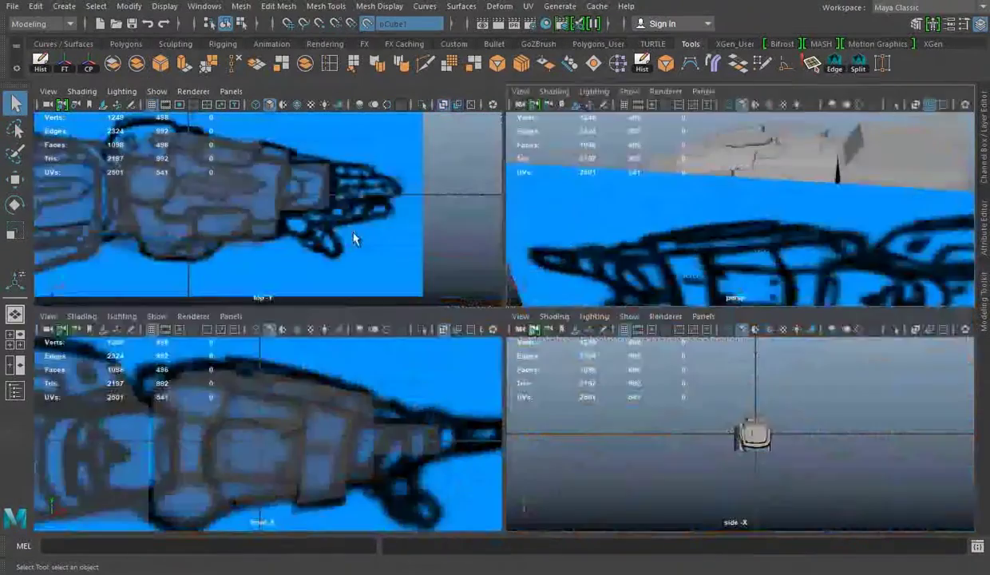
key(space)
click(661, 68)
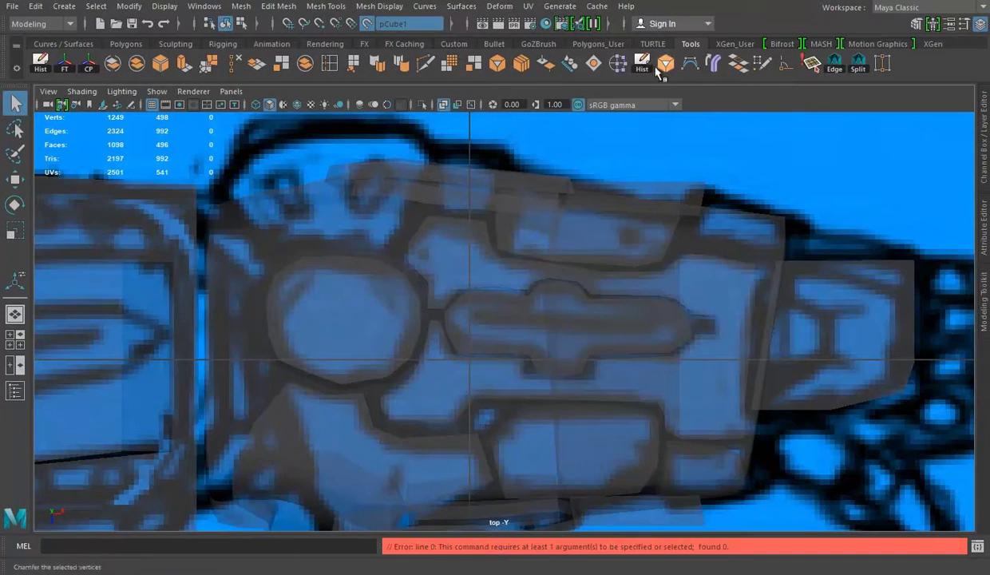
click(757, 72)
shift+click(411, 216)
shift+click(274, 245)
alt+right_drag(273, 246, 447, 294)
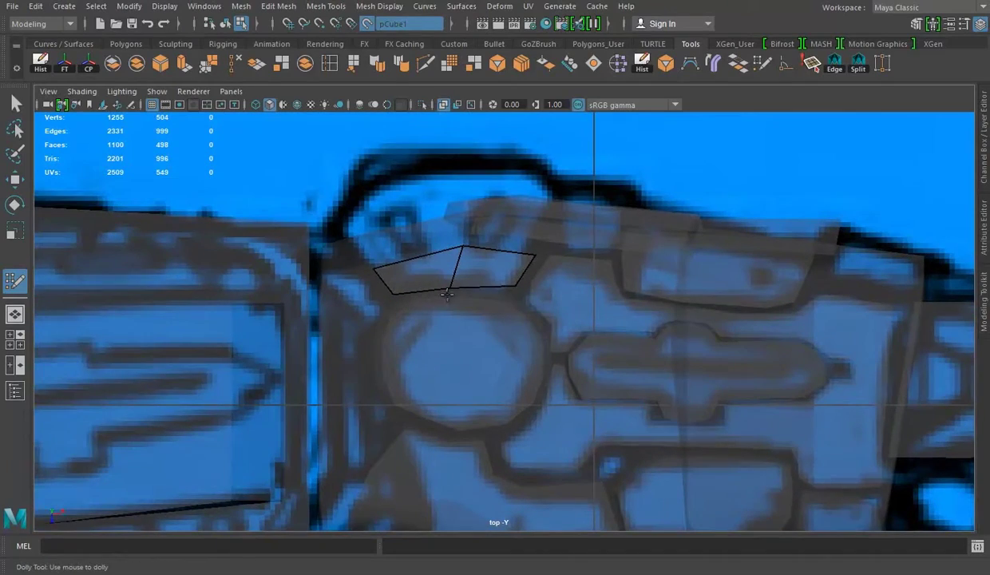
shift+click(546, 225)
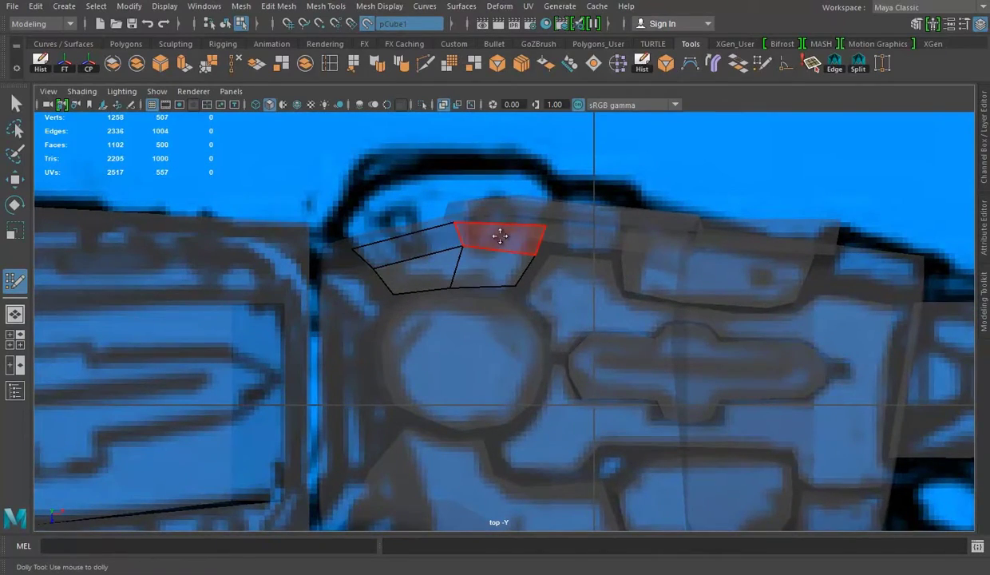
Step: Fill another quad in the patch and check it in wireframe and from the front
key(space)
key(space)
alt+drag(598, 289, 574, 270)
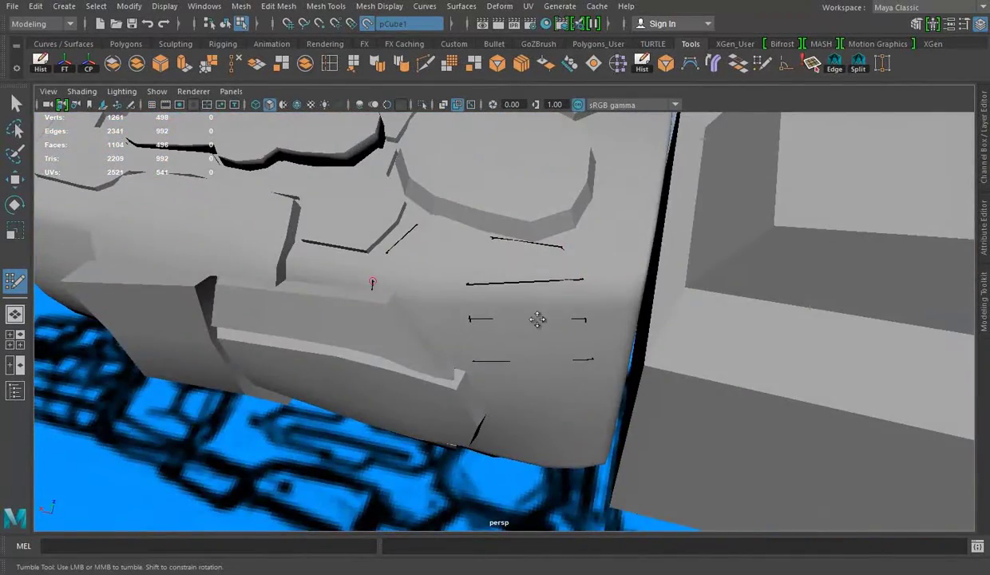
alt+drag(537, 319, 471, 270)
mouse_move(570, 234)
alt+mouse_down()
mouse_move(428, 299)
mouse_move(452, 273)
alt+mouse_up()
shift+click(427, 298)
key(4)
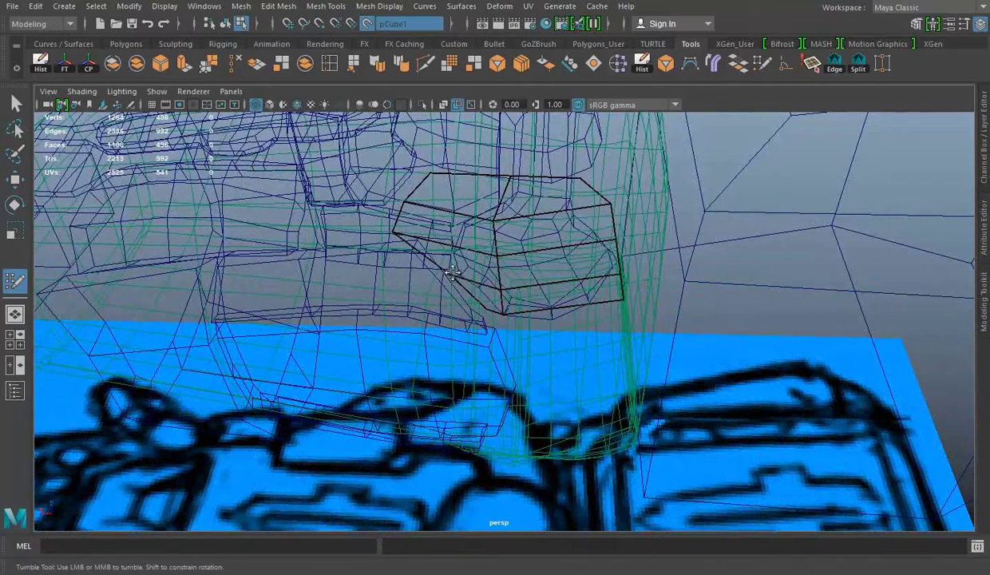
key(5)
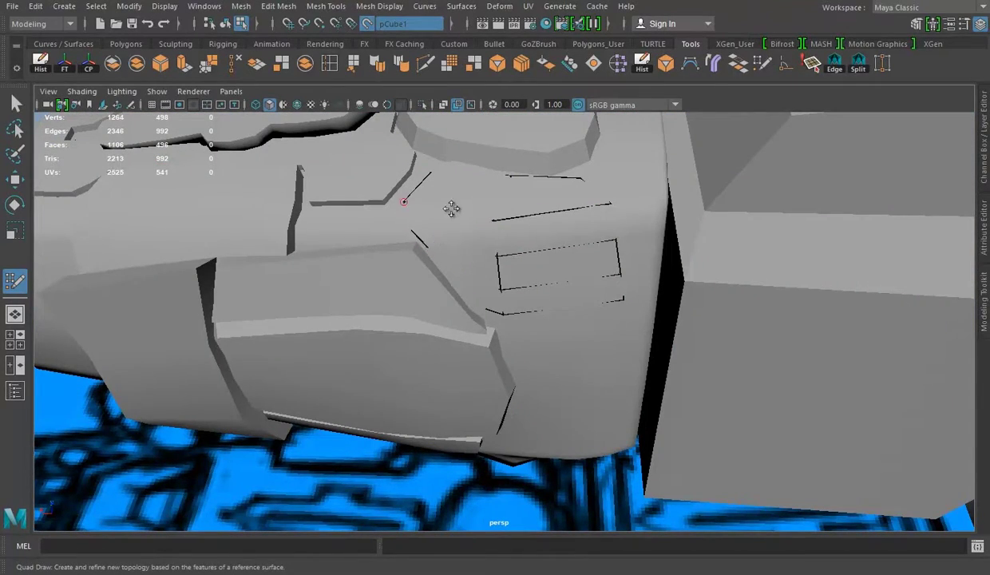
alt+drag(451, 208, 523, 247)
key(space)
key(space)
key(space)
mouse_move(663, 228)
alt+right_down()
mouse_move(675, 246)
mouse_move(762, 254)
alt+right_up()
alt+middle_drag(762, 254, 745, 237)
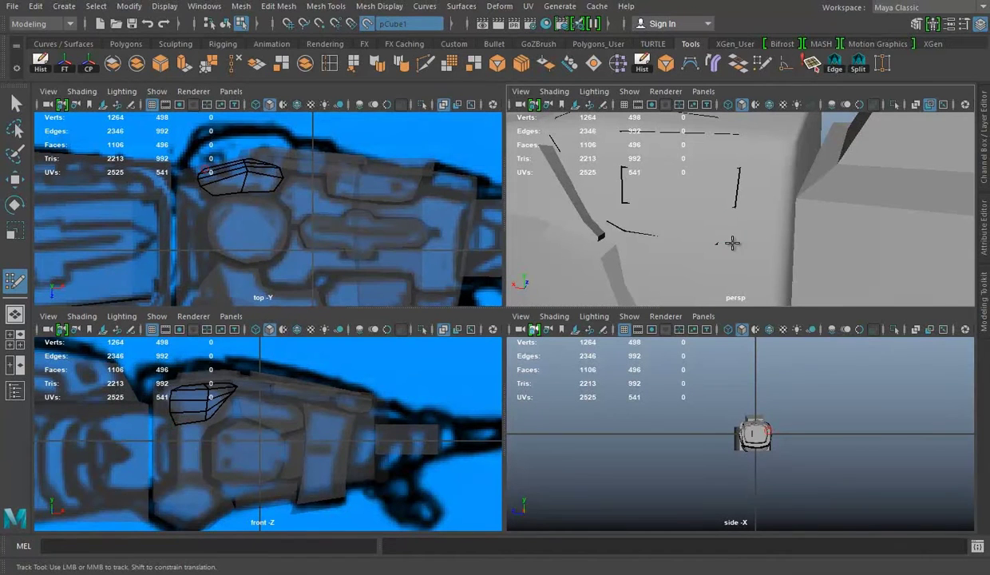
Step: Slide a patch vertex left and add several quad faces around the cuff block
drag(721, 240, 615, 233)
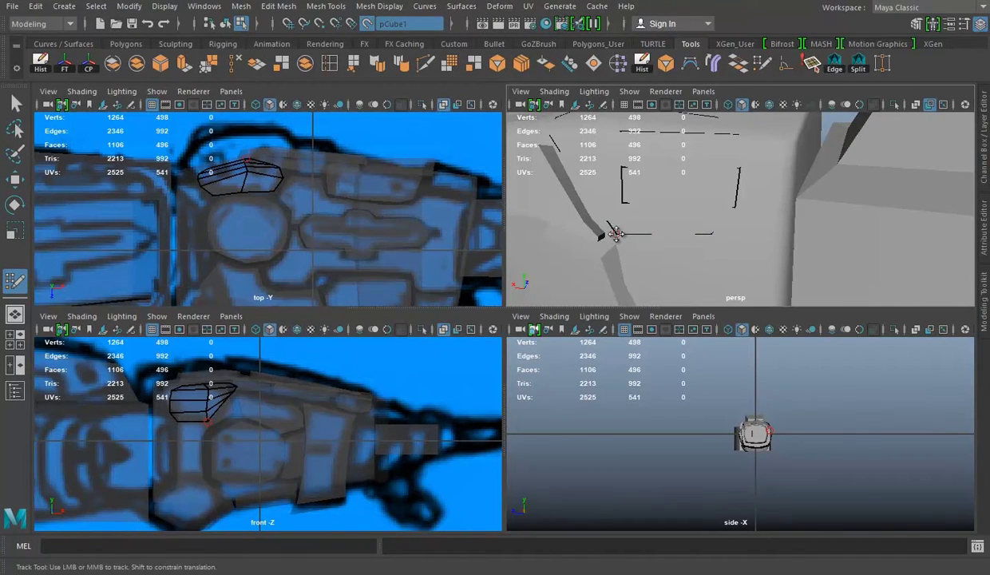
mouse_move(715, 233)
alt+middle_down()
mouse_move(641, 225)
mouse_move(742, 236)
alt+middle_up()
shift+click(696, 215)
shift+click(697, 216)
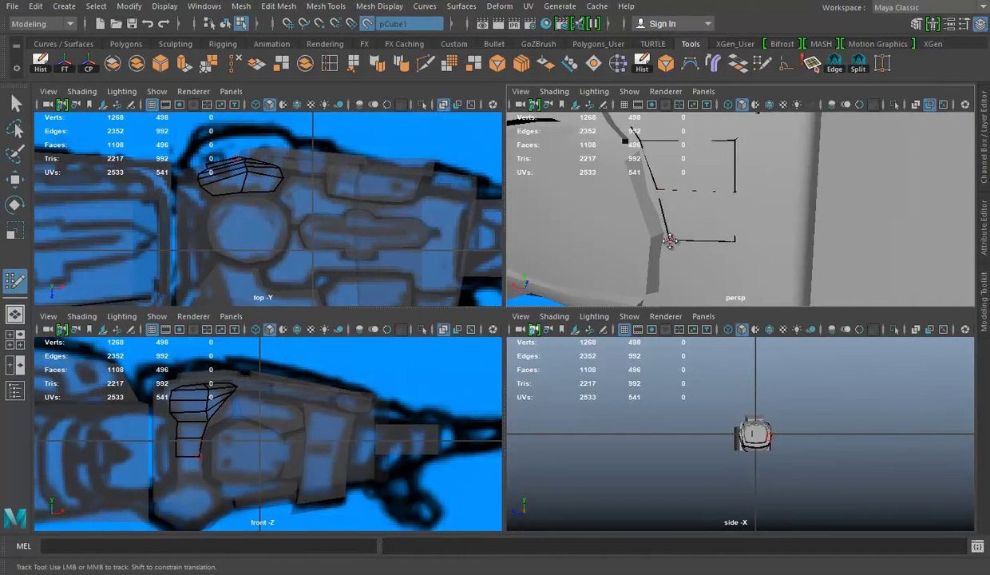
alt+drag(668, 236, 699, 194)
shift+click(703, 199)
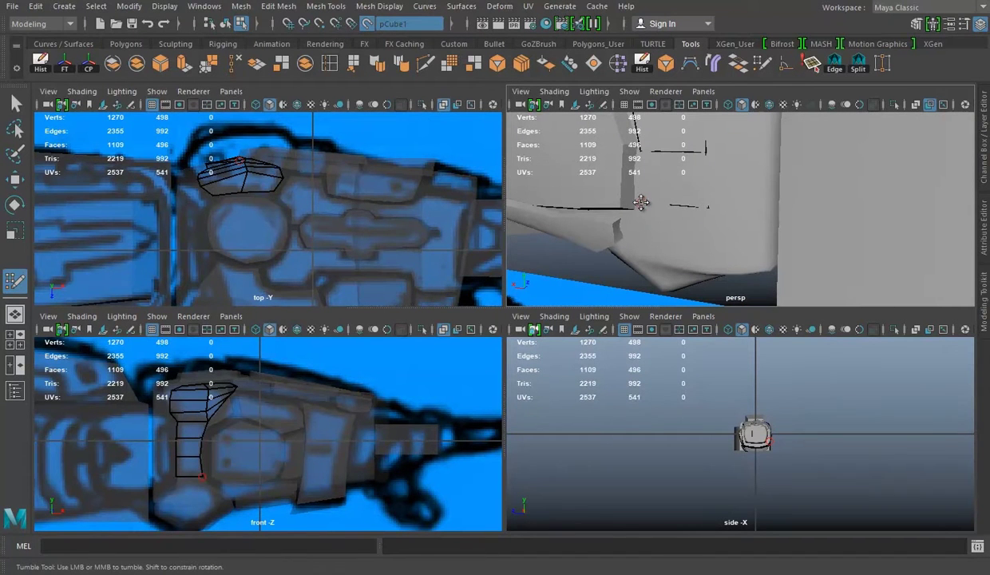
alt+right_drag(696, 203, 709, 201)
shift+click(676, 177)
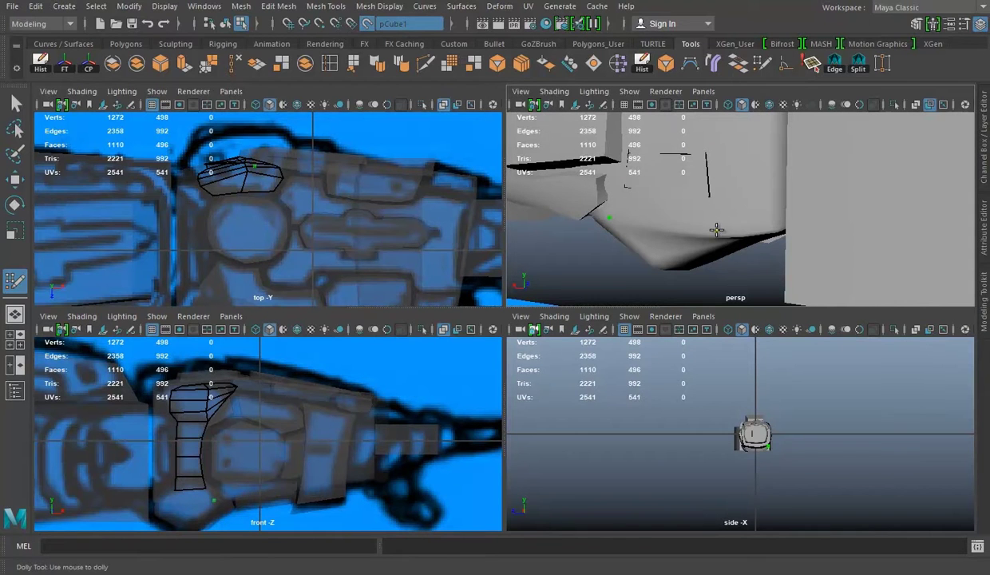
alt+drag(716, 230, 663, 238)
shift+click(663, 239)
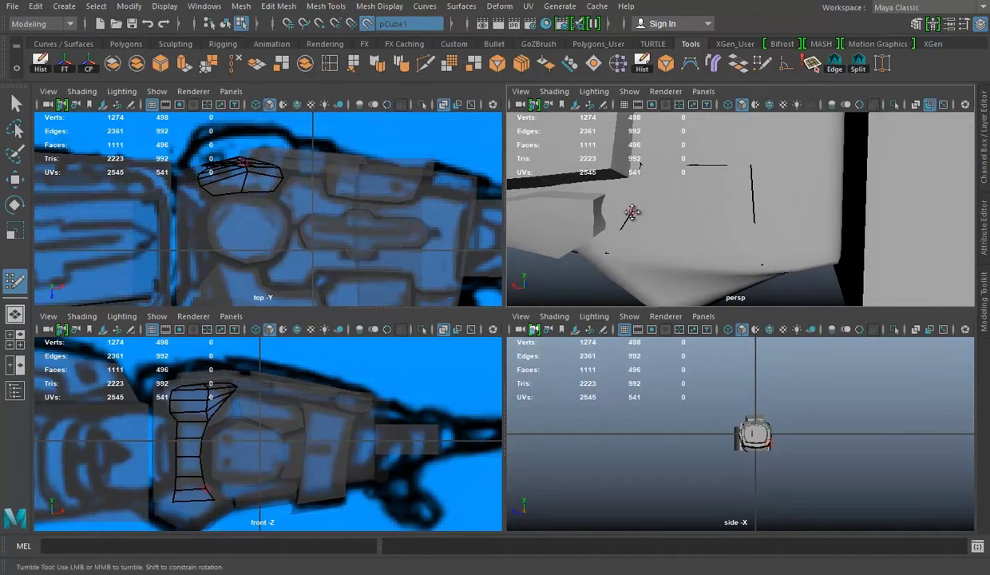
mouse_move(744, 264)
alt+mouse_down()
mouse_move(728, 227)
mouse_move(735, 233)
alt+mouse_up()
shift+click(741, 215)
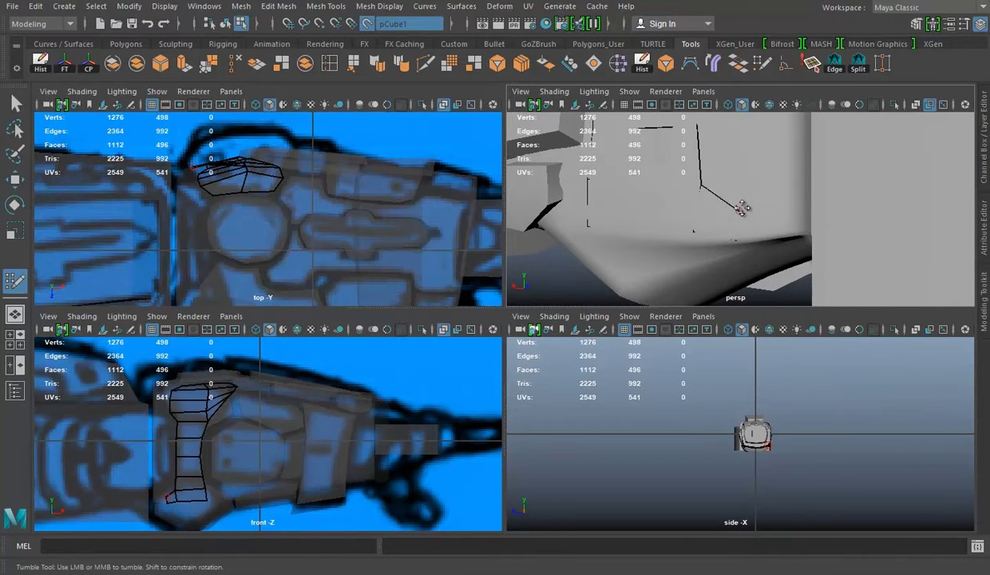
Step: Pull a cuff vertex upward and add more quads under the wrist
drag(700, 180, 695, 164)
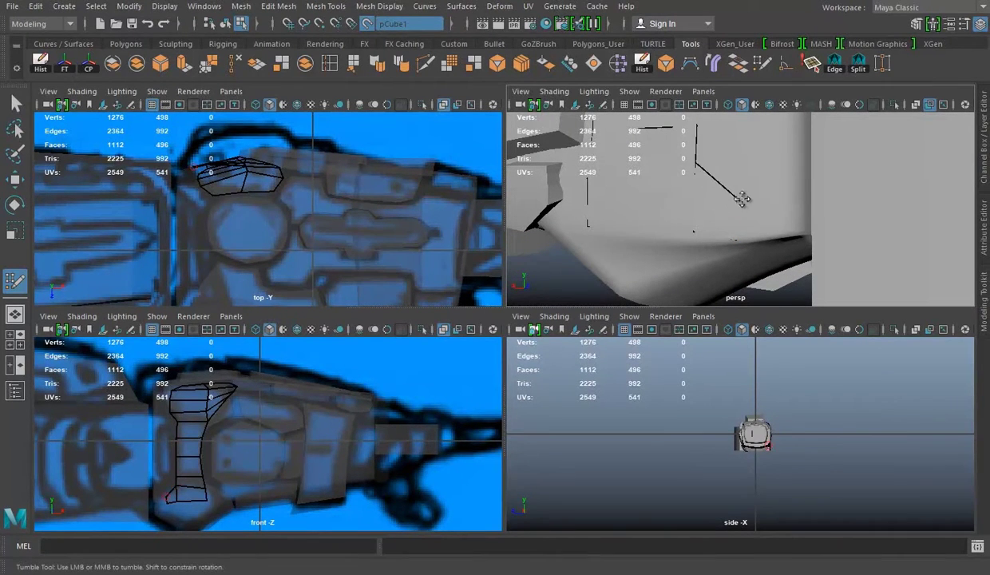
alt+drag(765, 189, 698, 186)
shift+click(660, 244)
alt+drag(730, 230, 724, 210)
shift+click(653, 205)
mouse_move(654, 205)
alt+mouse_down()
mouse_move(684, 220)
mouse_move(647, 252)
mouse_move(647, 215)
alt+mouse_up()
shift+click(664, 223)
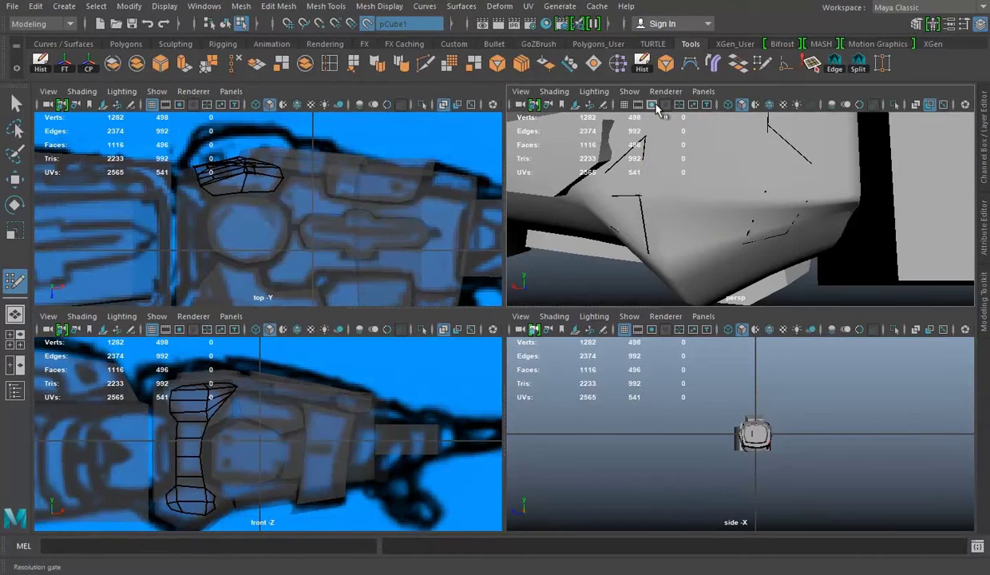
Step: Check the cuff in wireframe and add further faces to complete the band
key(4)
alt+drag(686, 184, 724, 230)
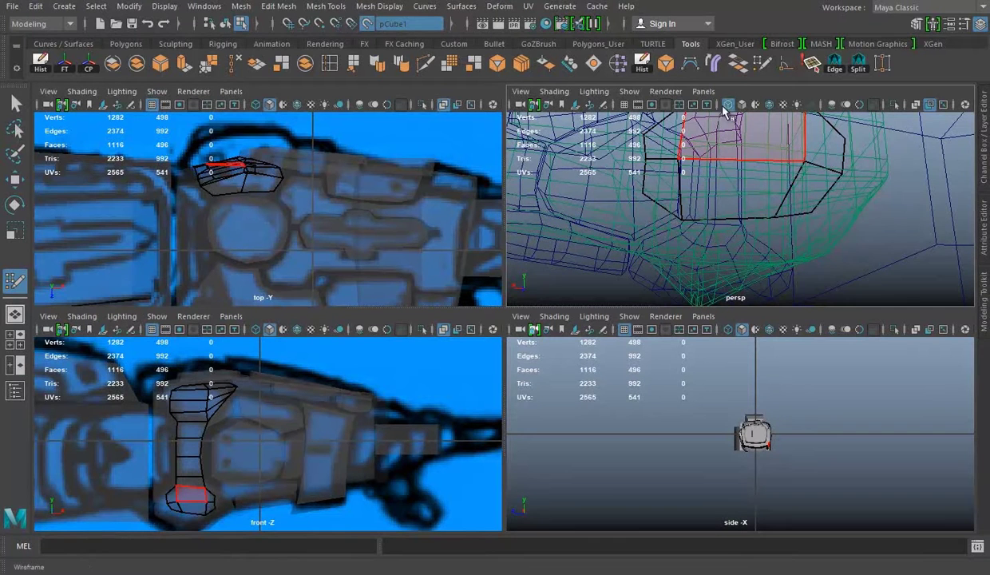
click(740, 104)
mouse_move(718, 192)
alt+mouse_down()
mouse_move(708, 221)
mouse_move(794, 223)
mouse_move(669, 195)
mouse_move(695, 211)
mouse_move(680, 163)
alt+mouse_up()
ctrl+click(734, 214)
key(4)
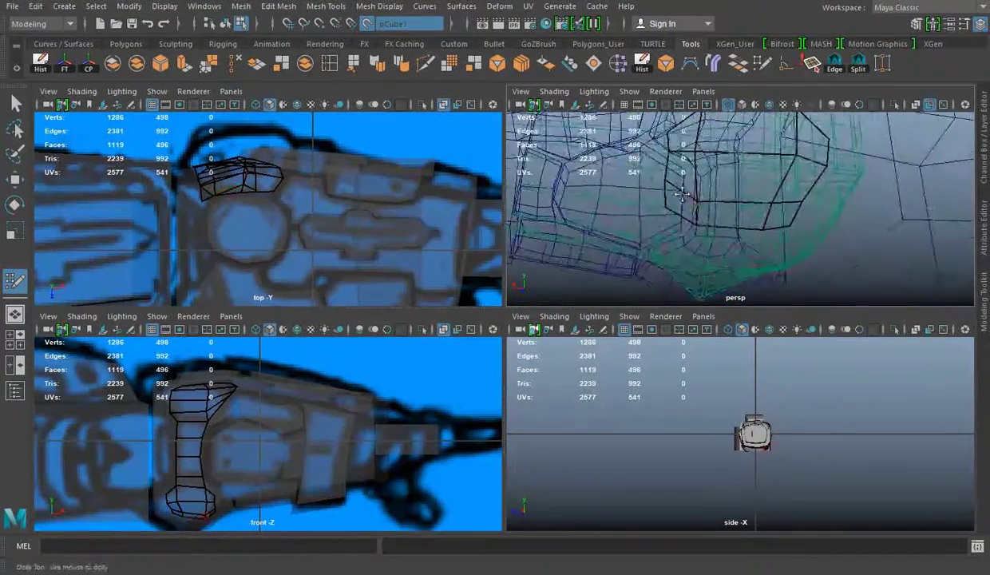
mouse_move(704, 211)
alt+mouse_down()
mouse_move(686, 199)
mouse_move(734, 208)
alt+mouse_up()
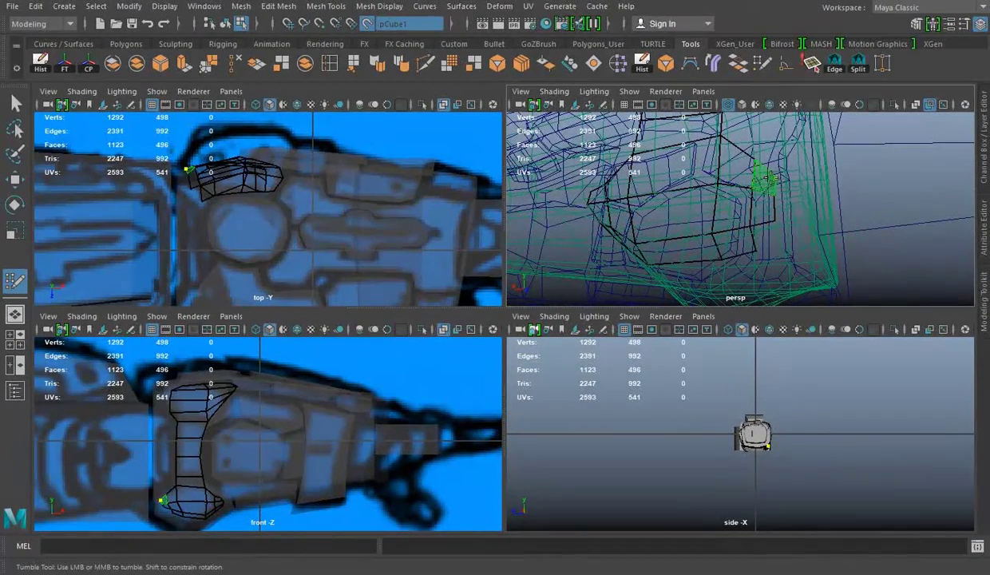
alt+drag(782, 223, 776, 185)
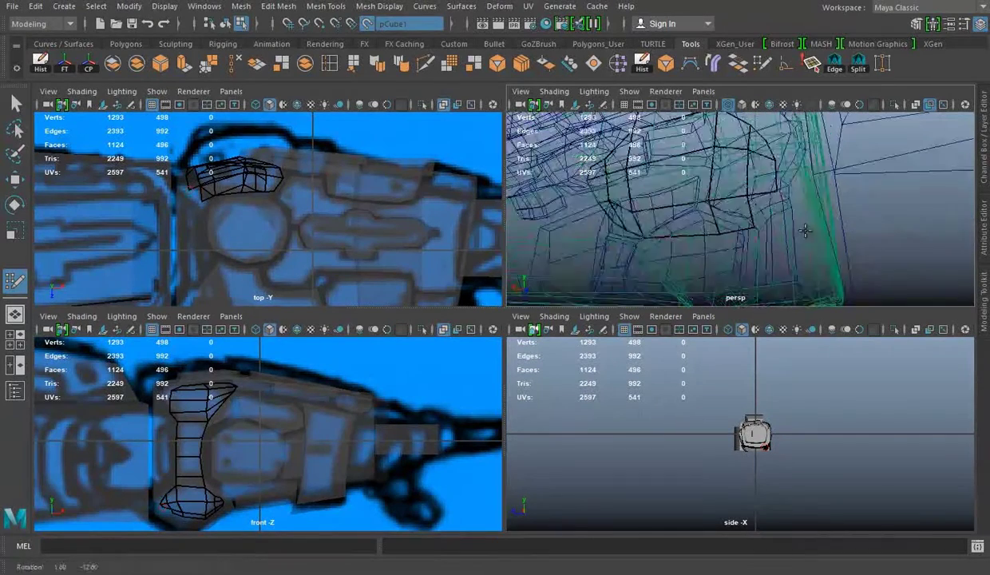
mouse_move(788, 168)
alt+mouse_down()
mouse_move(769, 164)
mouse_move(754, 198)
alt+mouse_up()
shift+click(766, 184)
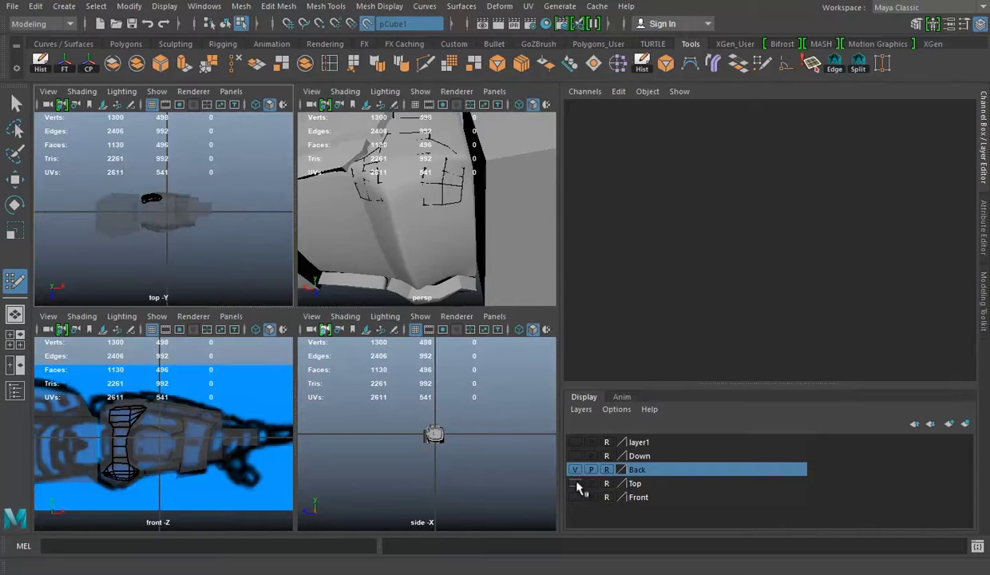
Step: Show the Down reference image layer and inspect the cuff block's underside
click(574, 456)
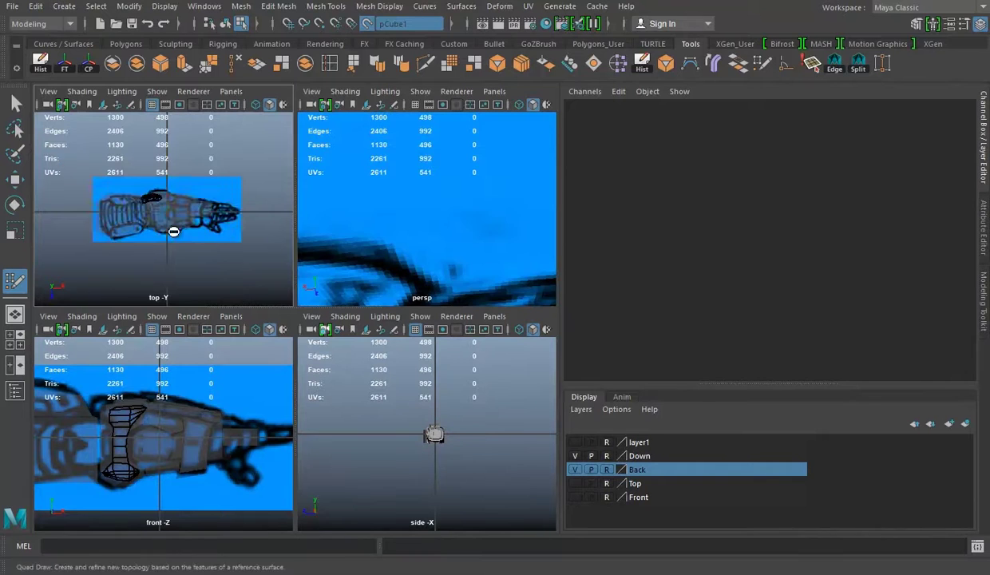
scroll(250, 253, up, 5)
scroll(287, 259, down, 3)
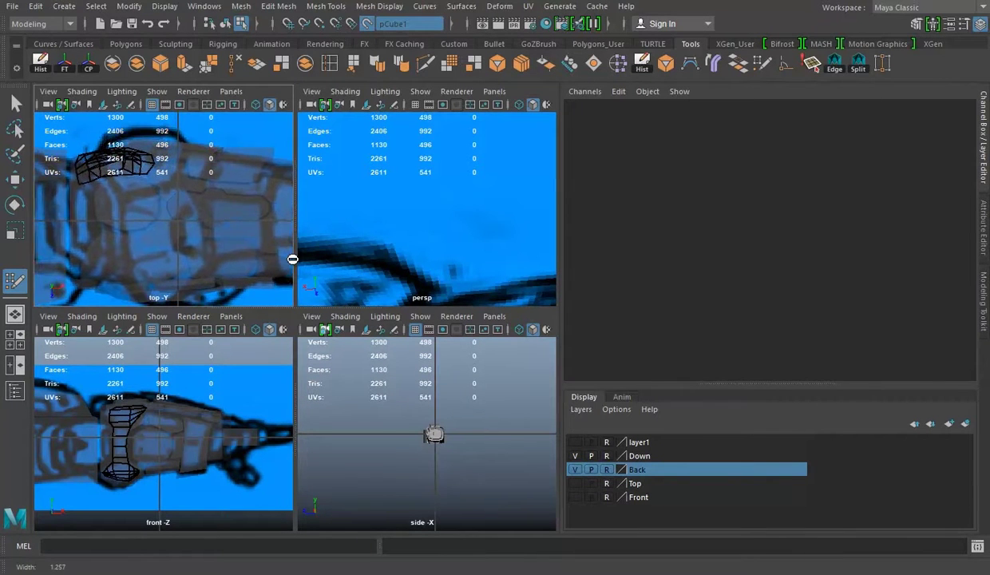
scroll(238, 254, down, 2)
mouse_move(455, 237)
alt+mouse_down()
mouse_move(399, 200)
mouse_move(343, 192)
mouse_move(446, 198)
mouse_move(457, 215)
mouse_move(438, 173)
alt+mouse_up()
scroll(446, 198, up, 3)
scroll(443, 190, up, 2)
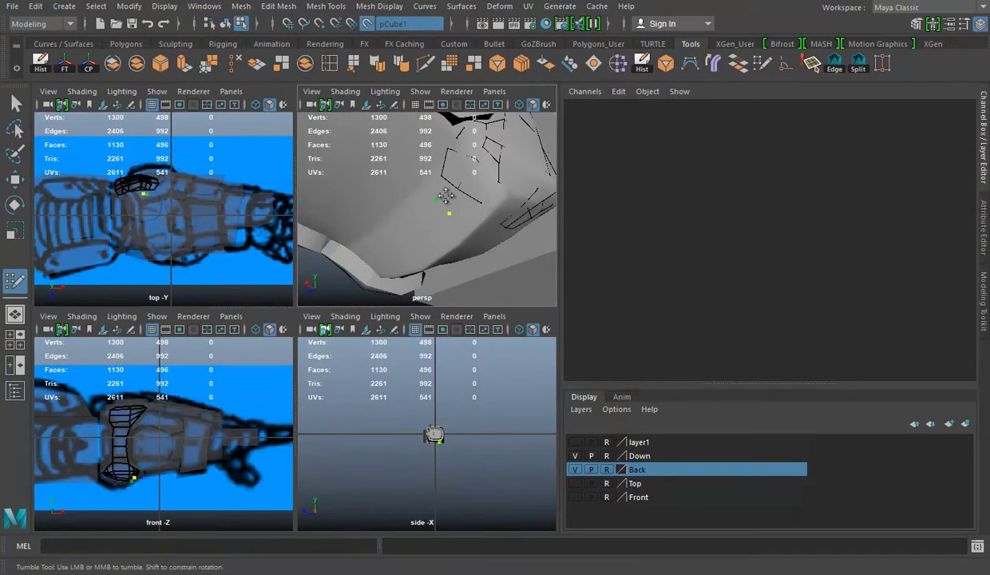
mouse_move(496, 238)
alt+mouse_down()
mouse_move(403, 234)
mouse_move(423, 212)
alt+mouse_up()
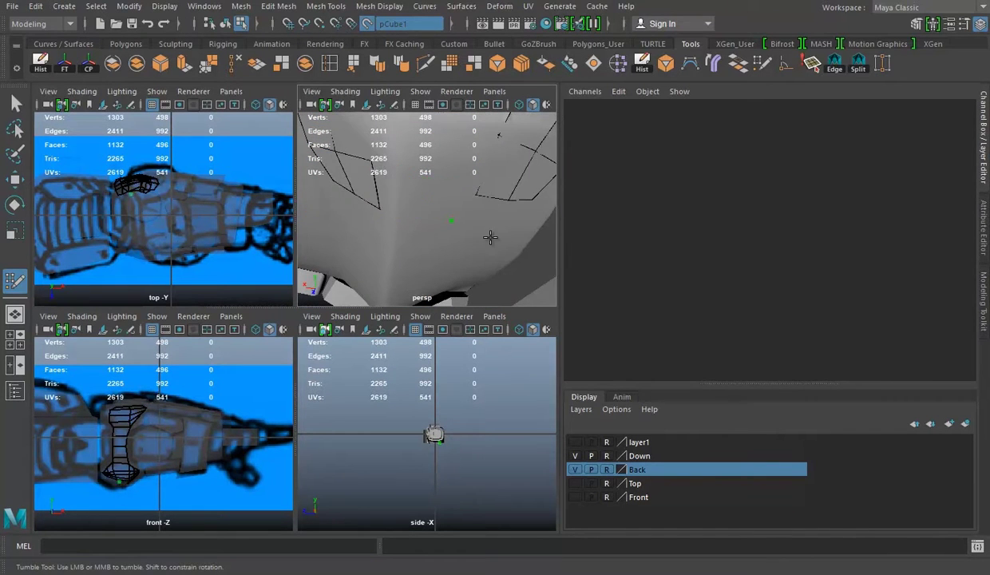
alt+drag(490, 237, 425, 207)
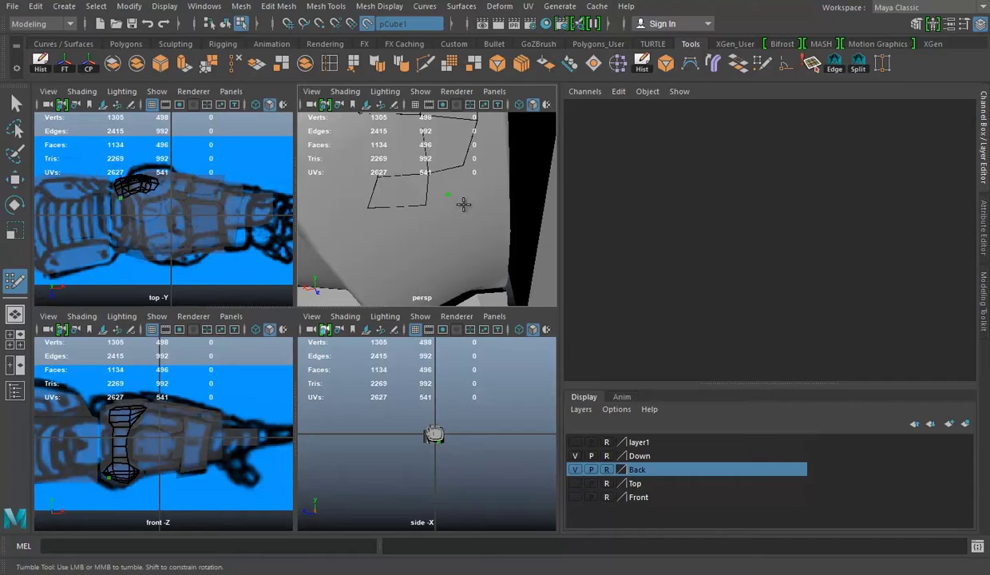
alt+drag(447, 199, 415, 219)
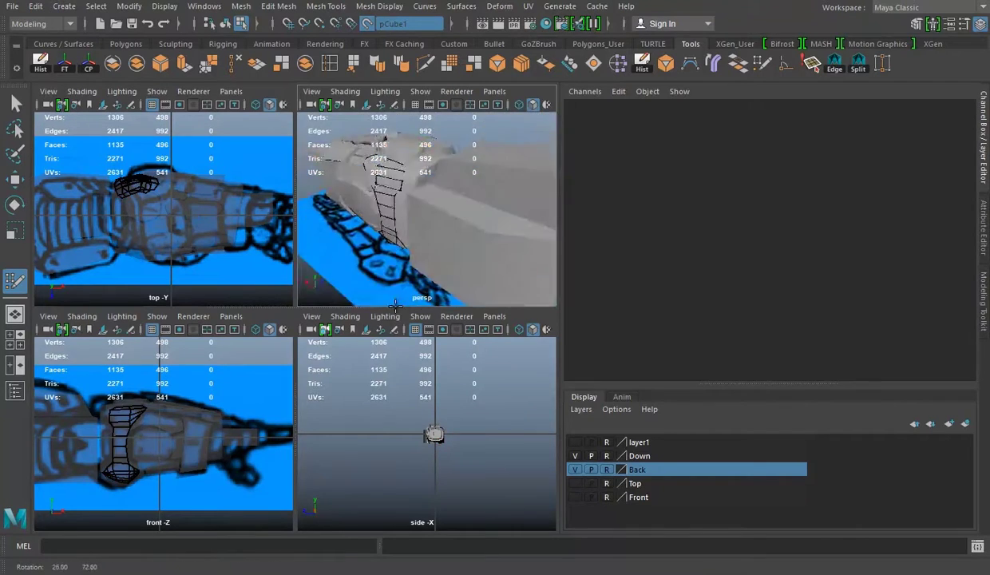
Step: In the maximized perspective view, extrude the cuff faces outward to Local Translate Z 0.0363
key(space)
alt+drag(479, 264, 513, 289)
mouse_move(727, 397)
alt+mouse_down()
mouse_move(616, 318)
mouse_move(558, 303)
mouse_move(617, 265)
mouse_move(512, 265)
mouse_move(619, 276)
mouse_move(584, 244)
mouse_move(530, 304)
mouse_move(420, 270)
alt+mouse_up()
key(ctrl+e)
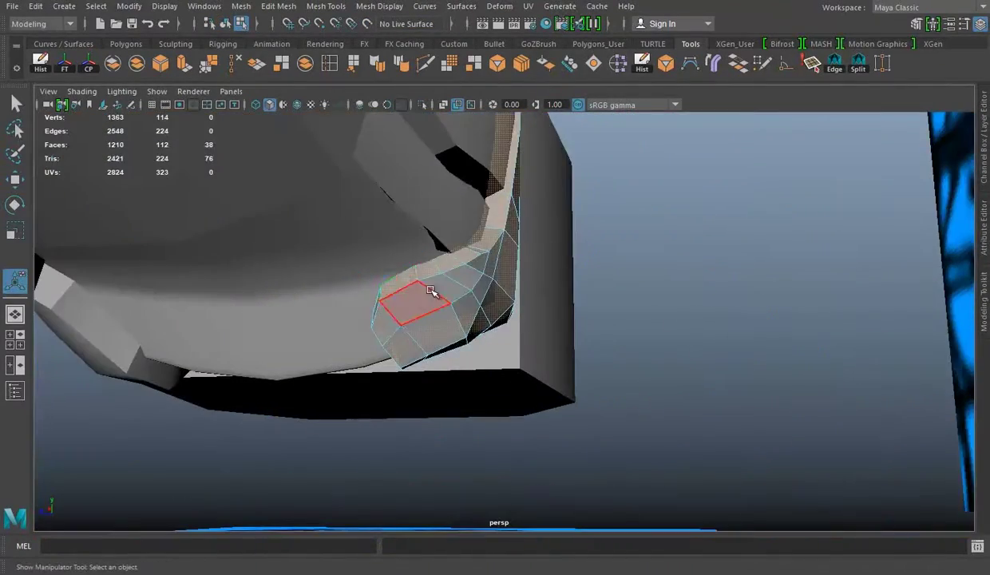
Step: Move a vertex on the bent cuff strip to reshape it
key(w)
mouse_move(478, 296)
alt+mouse_down()
mouse_move(523, 394)
mouse_move(607, 408)
mouse_move(543, 369)
mouse_move(667, 346)
alt+mouse_up()
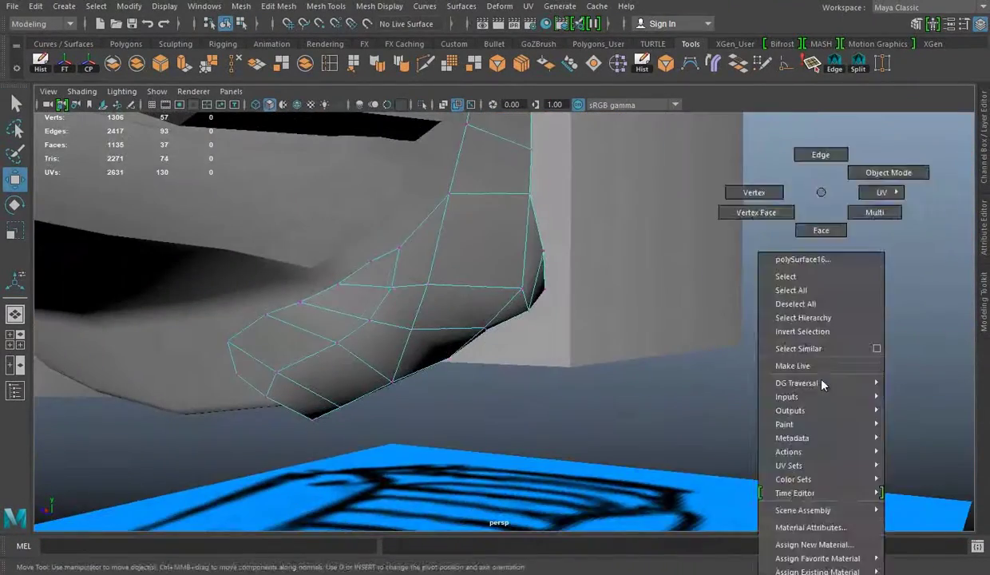
right_drag(819, 195, 747, 190)
click(449, 361)
alt+drag(440, 293, 411, 378)
Step: Extrude a strip border edge to Local Translate Z -0.040, then bring up the display layers
mouse_move(518, 288)
alt+mouse_down()
mouse_move(376, 303)
mouse_move(488, 255)
alt+mouse_up()
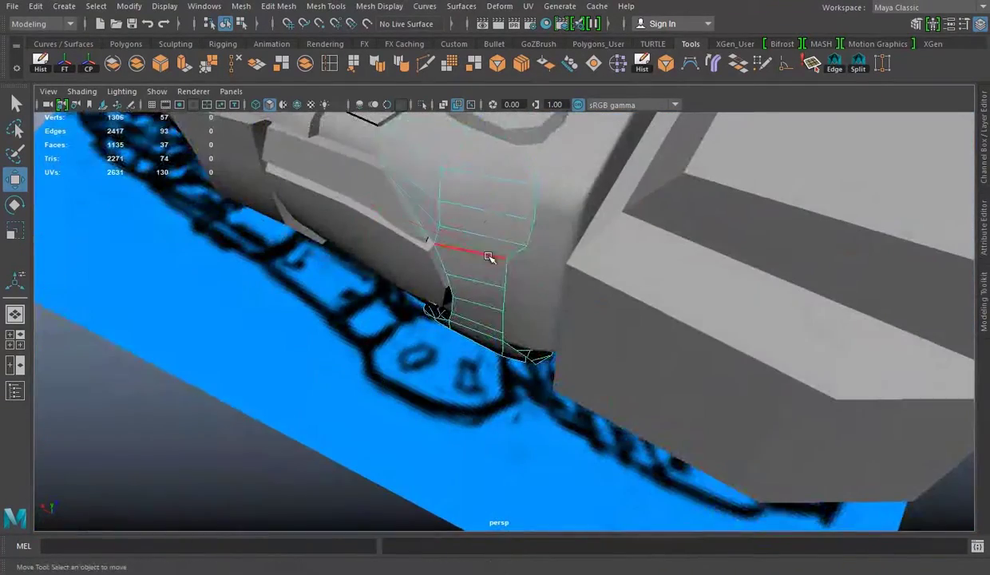
click(489, 255)
key(ctrl+e)
mouse_move(475, 214)
alt+mouse_down()
mouse_move(557, 240)
mouse_move(465, 204)
alt+mouse_up()
mouse_move(448, 250)
alt+mouse_down()
mouse_move(345, 133)
mouse_move(536, 327)
alt+mouse_up()
click(537, 327)
mouse_move(676, 420)
alt+mouse_down()
mouse_move(614, 248)
mouse_move(382, 265)
mouse_move(633, 290)
mouse_move(680, 283)
mouse_move(638, 303)
mouse_move(695, 297)
mouse_move(579, 289)
alt+mouse_up()
key(ctrl+a)
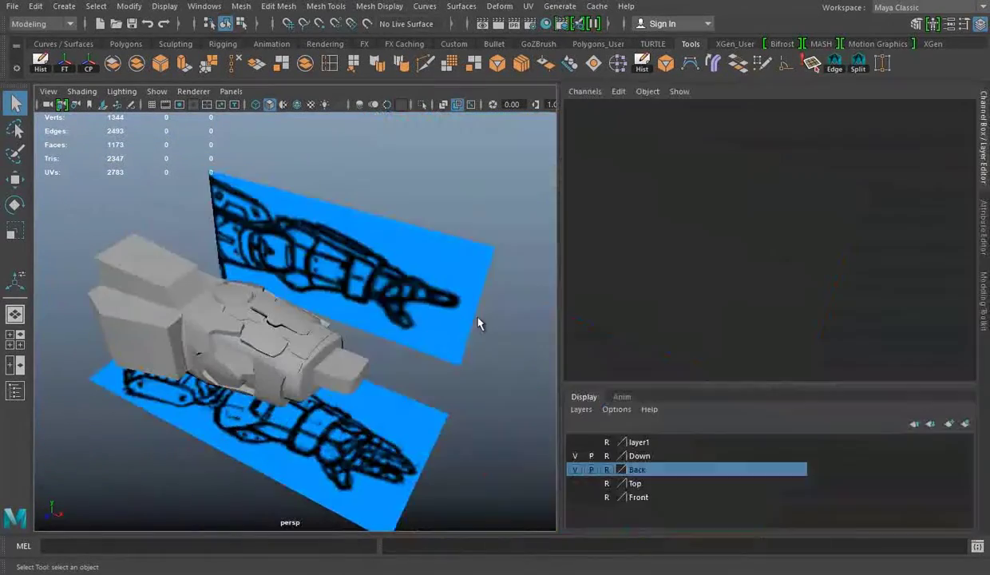
click(575, 469)
Step: Hide the Back reference image layer and view the gauntlet from rear and side angles
click(575, 469)
mouse_move(246, 333)
alt+mouse_down()
mouse_move(321, 226)
mouse_move(106, 221)
mouse_move(236, 400)
mouse_move(325, 360)
mouse_move(479, 494)
mouse_move(268, 324)
mouse_move(327, 336)
mouse_move(210, 243)
mouse_move(487, 312)
mouse_move(442, 299)
mouse_move(552, 287)
mouse_move(454, 265)
mouse_move(546, 331)
mouse_move(564, 294)
mouse_move(596, 331)
mouse_move(506, 351)
mouse_move(542, 311)
mouse_move(486, 347)
mouse_move(538, 176)
mouse_move(479, 319)
alt+mouse_up()
mouse_move(365, 364)
alt+mouse_down()
mouse_move(320, 283)
mouse_move(259, 327)
alt+mouse_up()
click(575, 469)
alt+drag(337, 378, 386, 364)
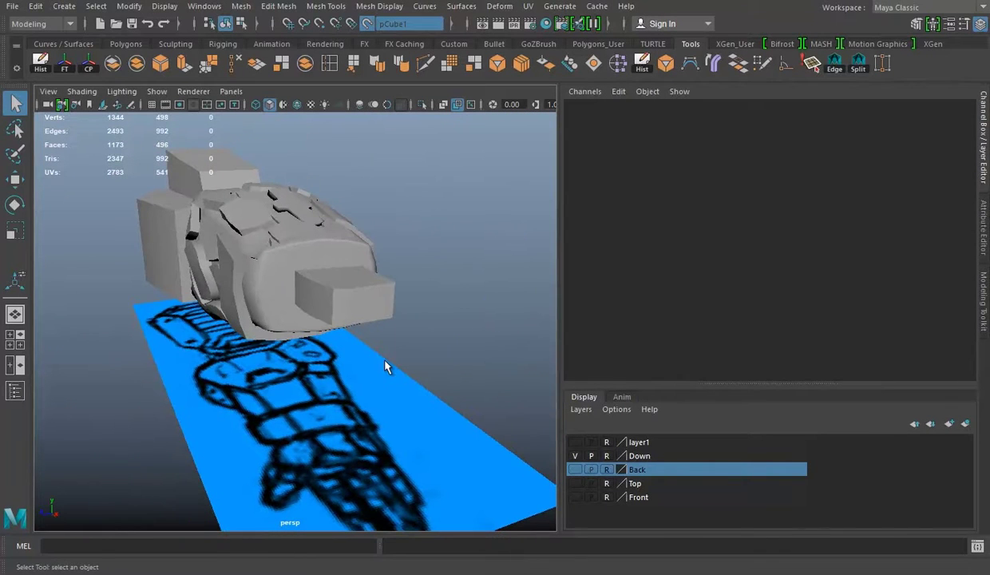
mouse_move(291, 335)
alt+mouse_down()
mouse_move(386, 372)
mouse_move(365, 371)
mouse_move(439, 336)
mouse_move(345, 370)
mouse_move(453, 353)
mouse_move(400, 349)
mouse_move(375, 311)
mouse_move(305, 269)
mouse_move(335, 263)
alt+mouse_up()
Step: Draw new quad faces onto the patch under the gauntlet, undoing the last added face
click(738, 70)
key(space)
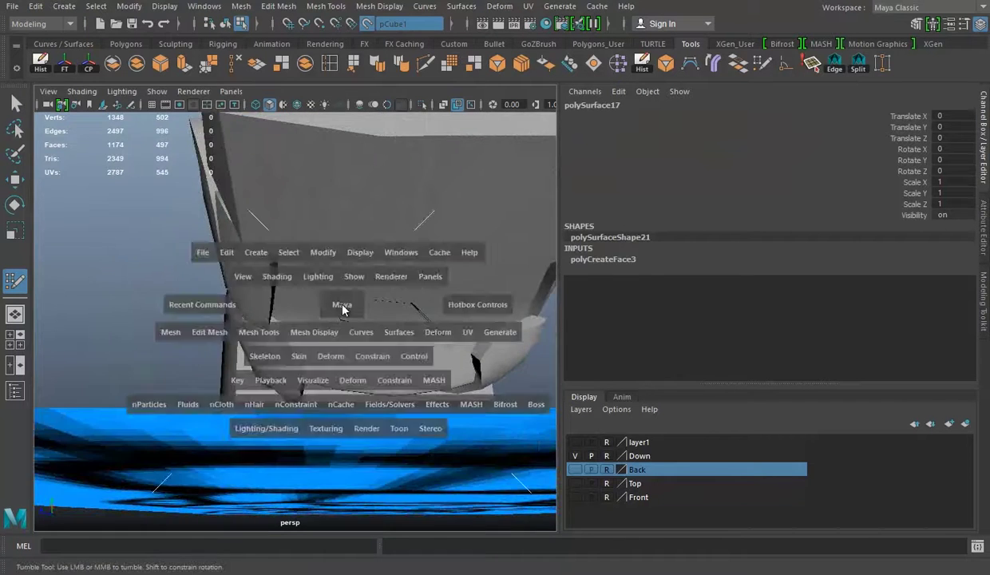
mouse_move(431, 211)
alt+mouse_down()
mouse_move(476, 209)
mouse_move(470, 218)
alt+mouse_up()
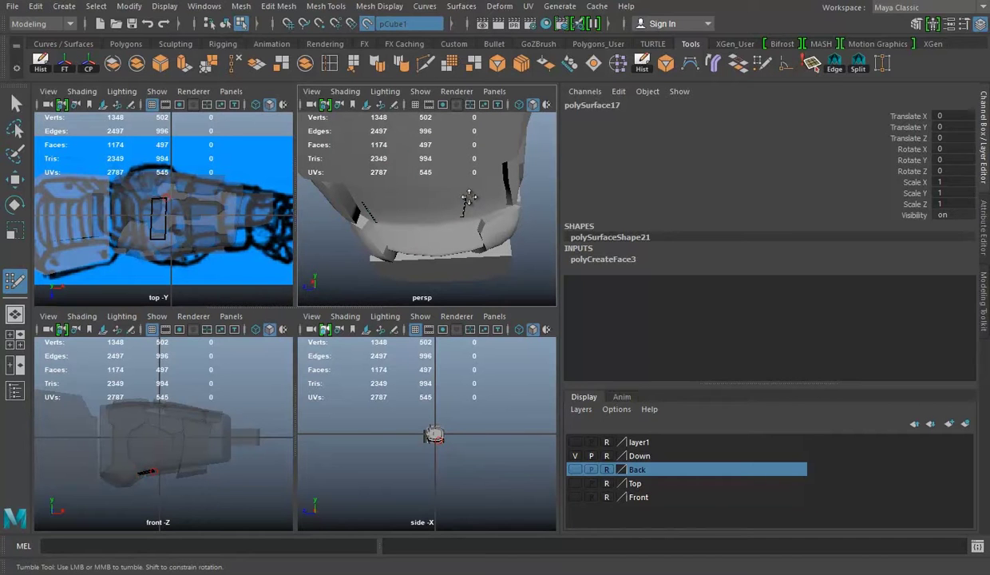
mouse_move(469, 198)
alt+mouse_down()
mouse_move(368, 198)
mouse_move(388, 215)
alt+mouse_up()
key(Return)
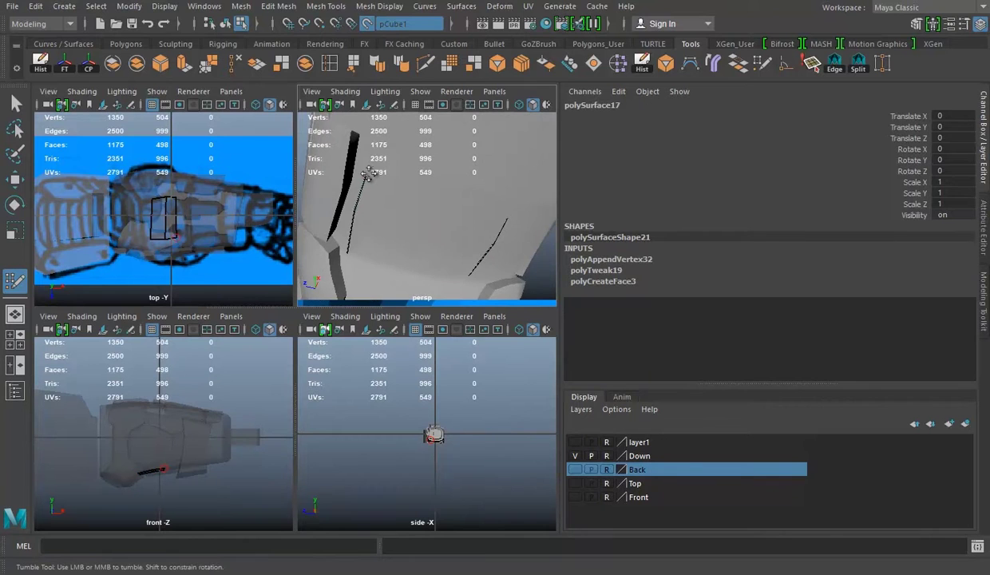
mouse_move(470, 239)
alt+mouse_down()
mouse_move(452, 241)
mouse_move(502, 216)
alt+mouse_up()
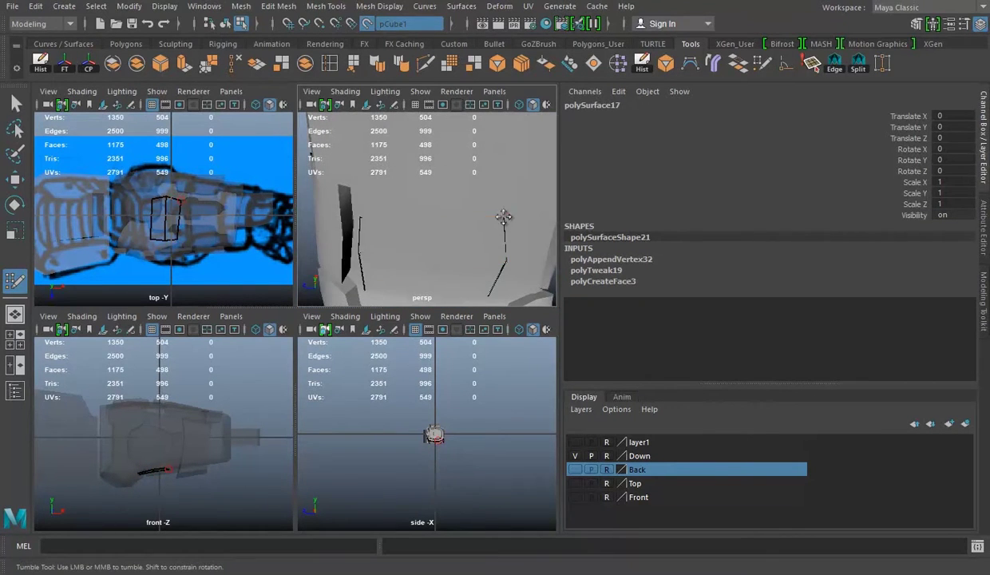
mouse_move(403, 232)
alt+mouse_down()
mouse_move(387, 247)
mouse_move(386, 230)
mouse_move(441, 223)
alt+mouse_up()
alt+middle_drag(442, 223, 422, 196)
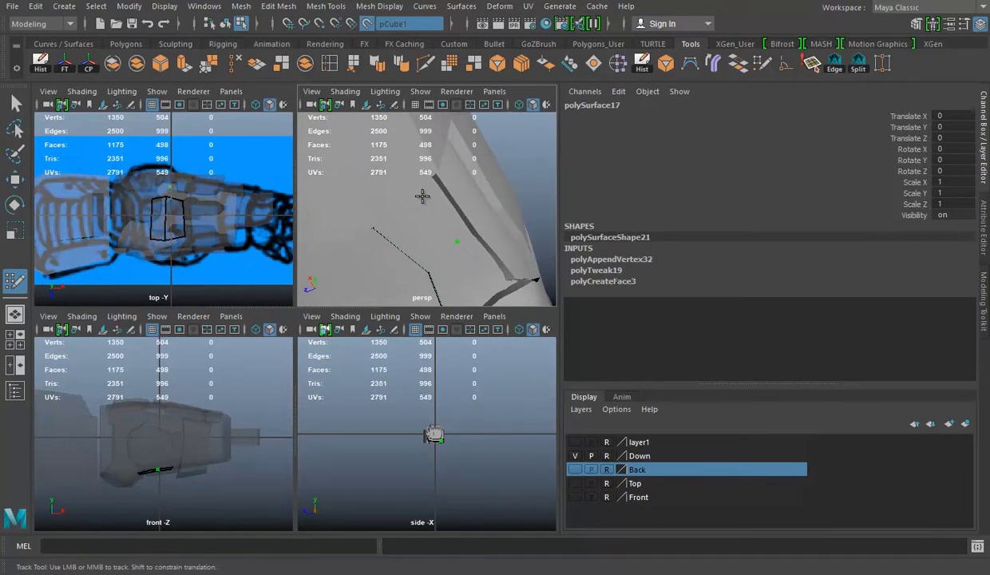
alt+drag(433, 223, 408, 194)
key(Return)
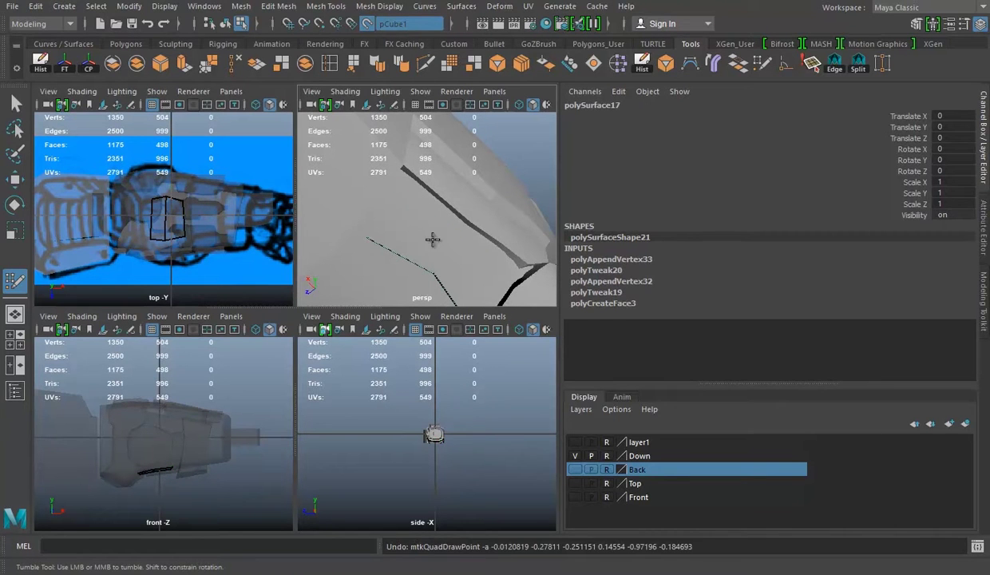
key(ctrl+z)
Step: Reframe the perspective view close on the mesh, maximized with the side panel hidden
alt+right_drag(403, 248, 422, 256)
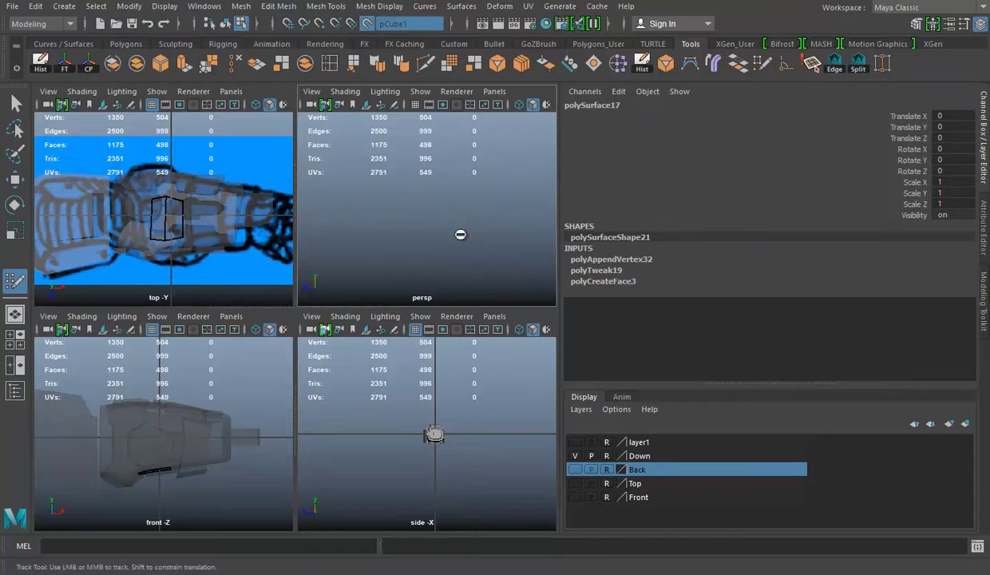
alt+middle_drag(518, 203, 468, 225)
key(ctrl+shift+c)
alt+middle_drag(686, 200, 704, 208)
alt+right_drag(704, 209, 629, 151)
mouse_move(630, 150)
alt+mouse_down()
mouse_move(719, 207)
mouse_move(703, 196)
alt+mouse_up()
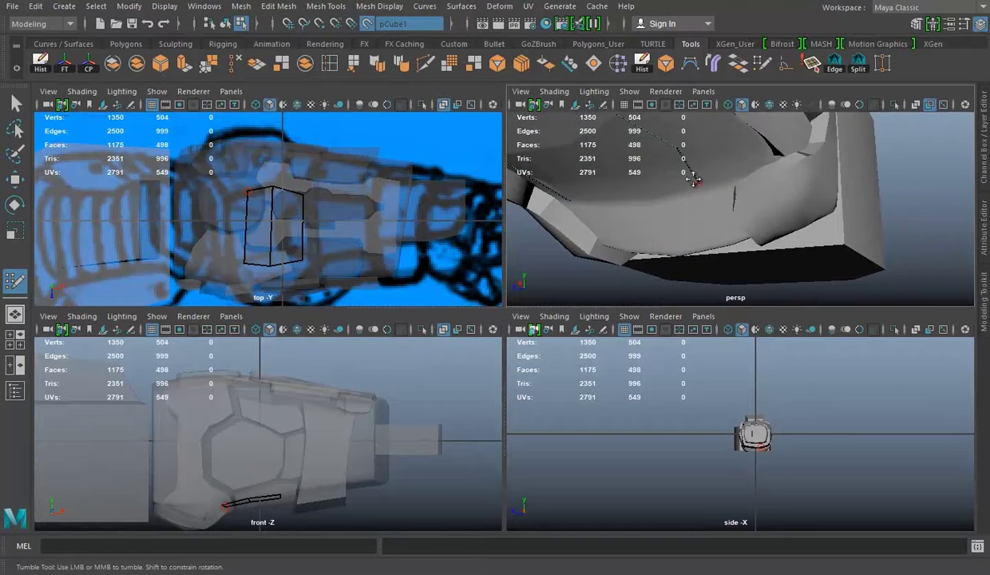
mouse_move(713, 203)
alt+right_down()
mouse_move(800, 214)
mouse_move(734, 212)
alt+right_up()
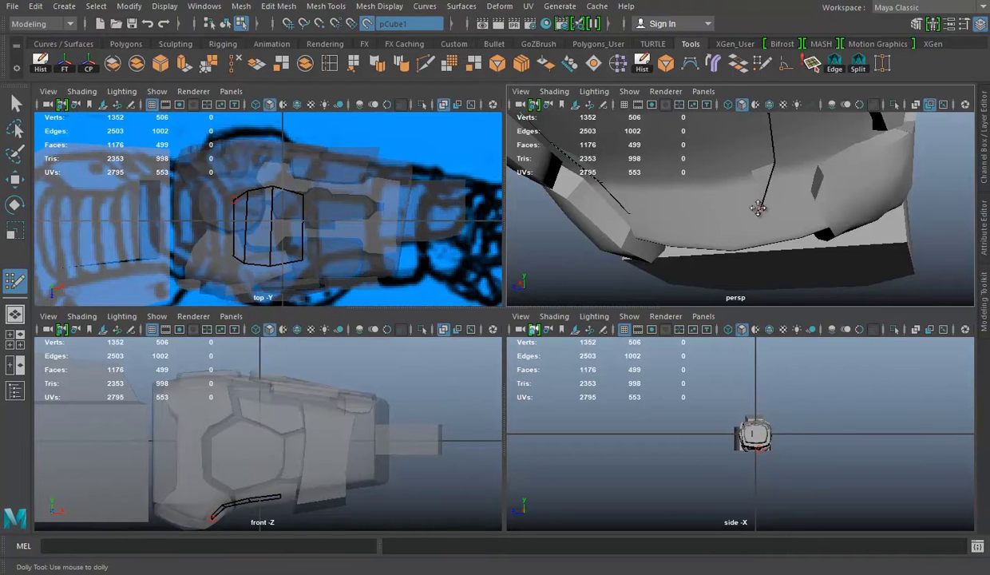
mouse_move(760, 213)
alt+mouse_down()
mouse_move(751, 204)
mouse_move(653, 318)
alt+mouse_up()
click(983, 136)
key(space)
key(ctrl+shift+a)
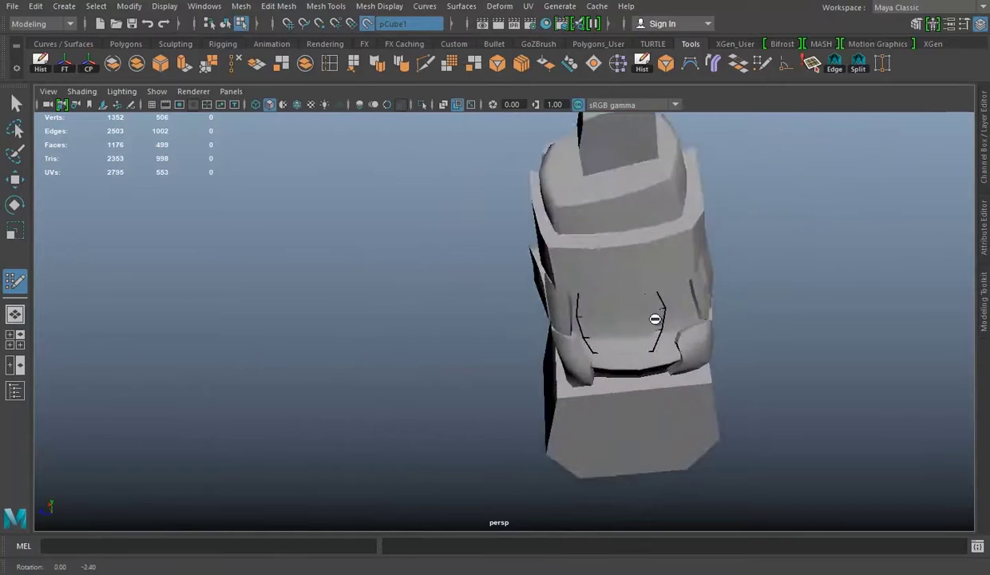
Step: Orbit around the cuff to inspect the new cuts from upright and tilted angles
alt+right_drag(653, 319, 591, 305)
alt+drag(591, 305, 555, 275)
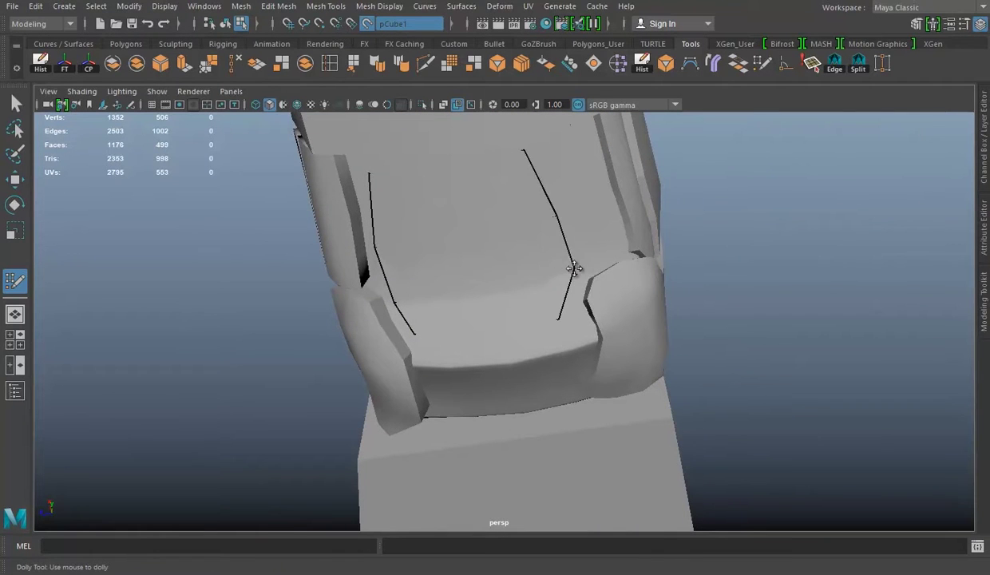
mouse_move(586, 229)
alt+mouse_down()
mouse_move(563, 173)
mouse_move(506, 512)
mouse_move(630, 281)
mouse_move(570, 365)
alt+mouse_up()
alt+right_drag(570, 365, 585, 316)
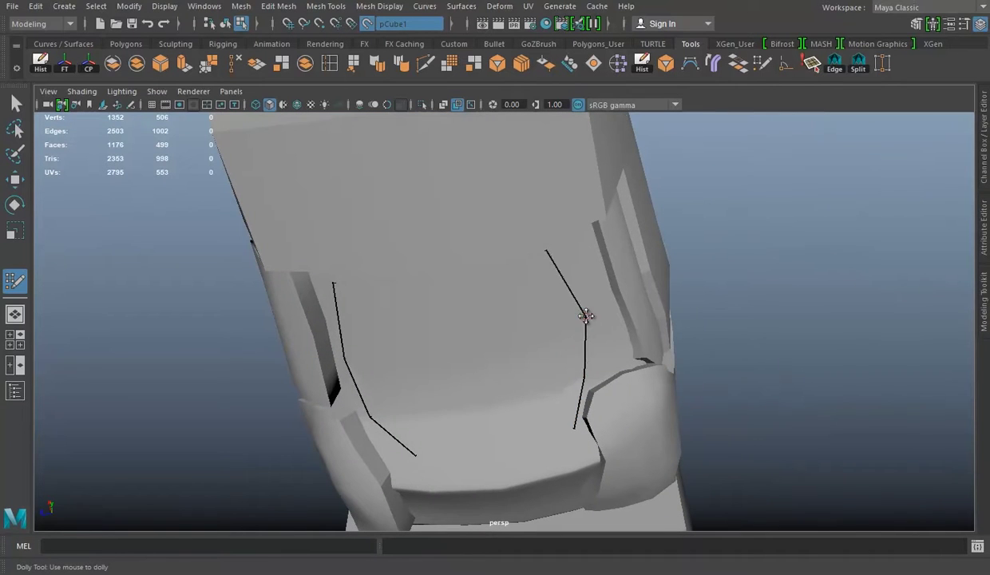
mouse_move(702, 317)
alt+mouse_down()
mouse_move(590, 276)
mouse_move(572, 230)
alt+mouse_up()
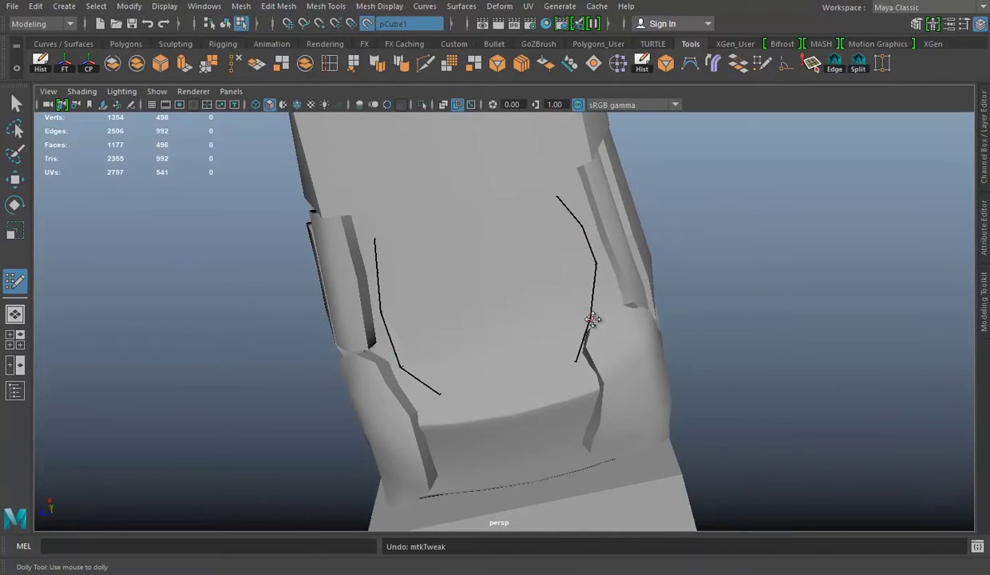
alt+right_drag(567, 190, 596, 250)
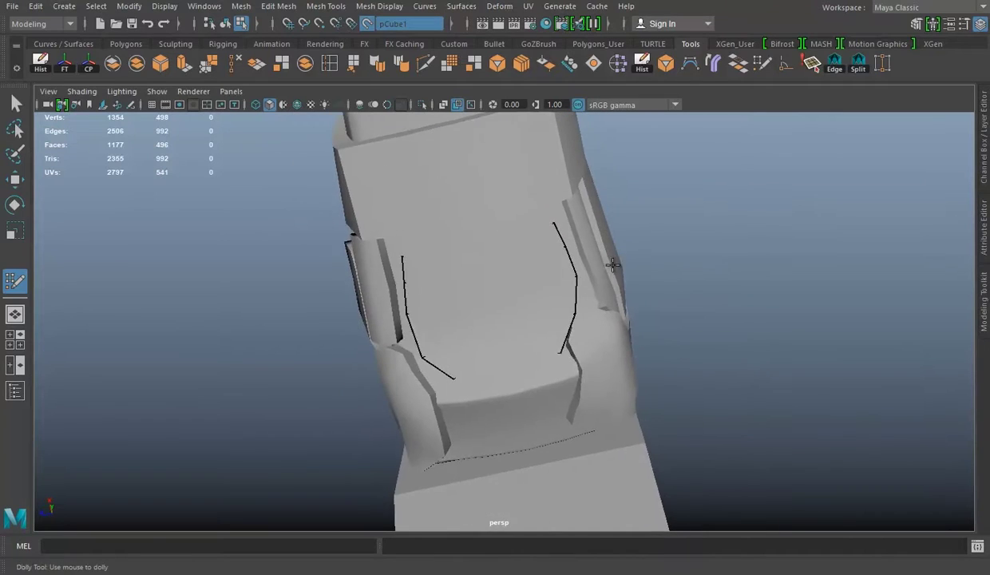
alt+drag(596, 250, 620, 378)
mouse_move(285, 118)
alt+mouse_down()
mouse_move(509, 399)
mouse_move(500, 261)
mouse_move(453, 172)
mouse_move(481, 343)
alt+mouse_up()
Step: Return to object mode, finish the extrusion and switch to the Move tool
right_drag(481, 343, 520, 168)
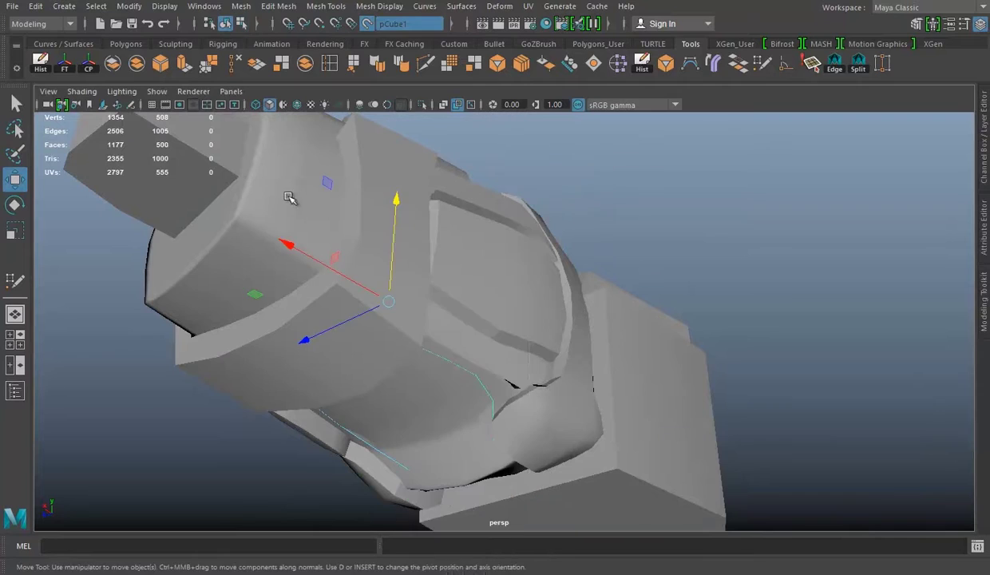
click(364, 27)
alt+drag(461, 311, 464, 290)
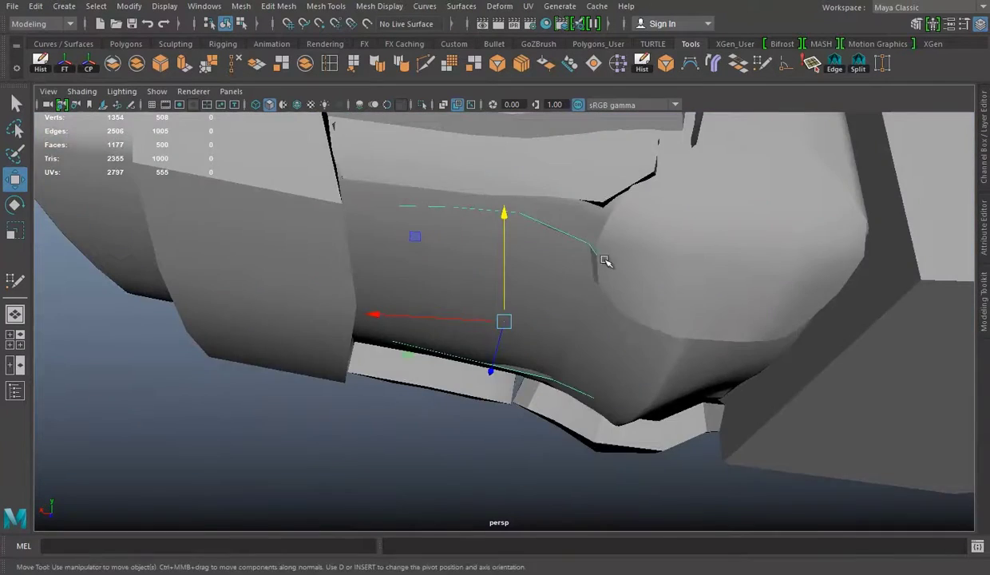
mouse_move(592, 351)
alt+mouse_down()
mouse_move(498, 397)
mouse_move(560, 345)
mouse_move(472, 346)
alt+mouse_up()
key(q)
key(w)
Step: Isolate the selected faces and pick a face on the cuff underside
alt+drag(442, 277, 415, 267)
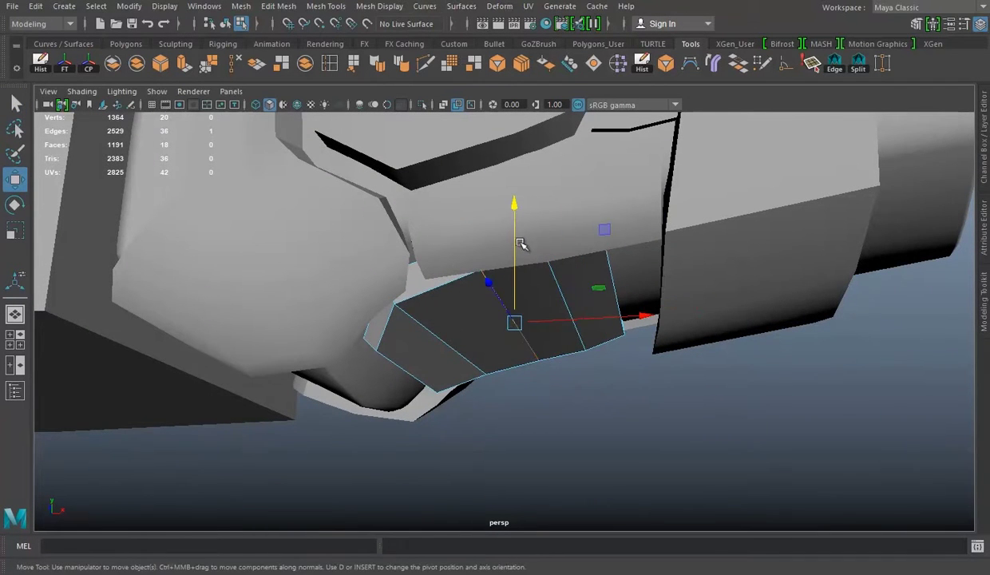
mouse_move(449, 269)
alt+mouse_down()
mouse_move(537, 282)
mouse_move(552, 199)
mouse_move(475, 302)
mouse_move(581, 323)
mouse_move(558, 320)
alt+mouse_up()
key(ctrl+1)
key(F11)
click(561, 217)
key(ctrl+1)
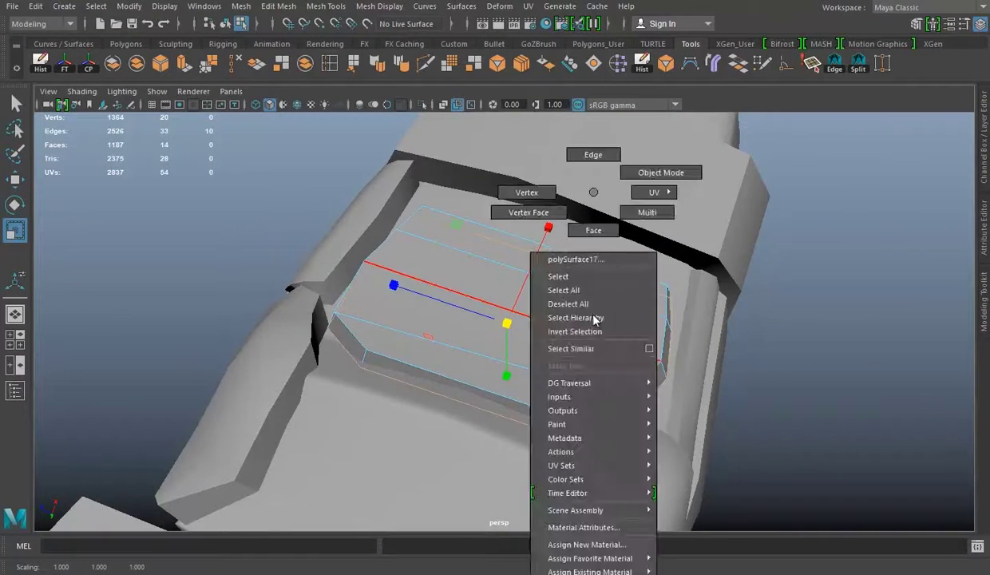
Step: Check the reshaped patch around the gauntlet and select an edge on the cuff top
mouse_move(553, 231)
alt+mouse_down()
mouse_move(289, 314)
mouse_move(530, 267)
mouse_move(578, 294)
mouse_move(466, 290)
alt+mouse_up()
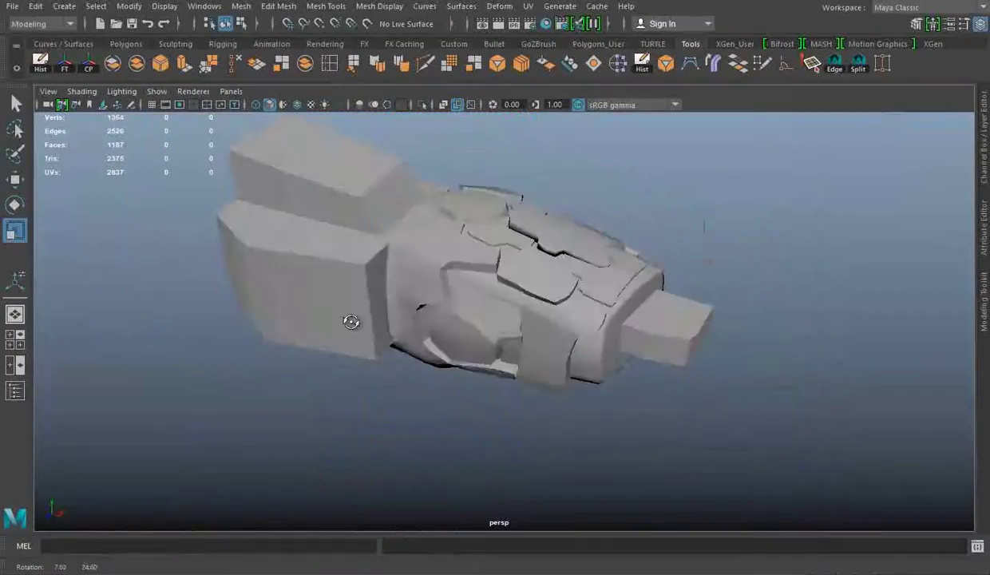
mouse_move(349, 322)
alt+mouse_down()
mouse_move(397, 261)
mouse_move(395, 248)
mouse_move(397, 289)
alt+mouse_up()
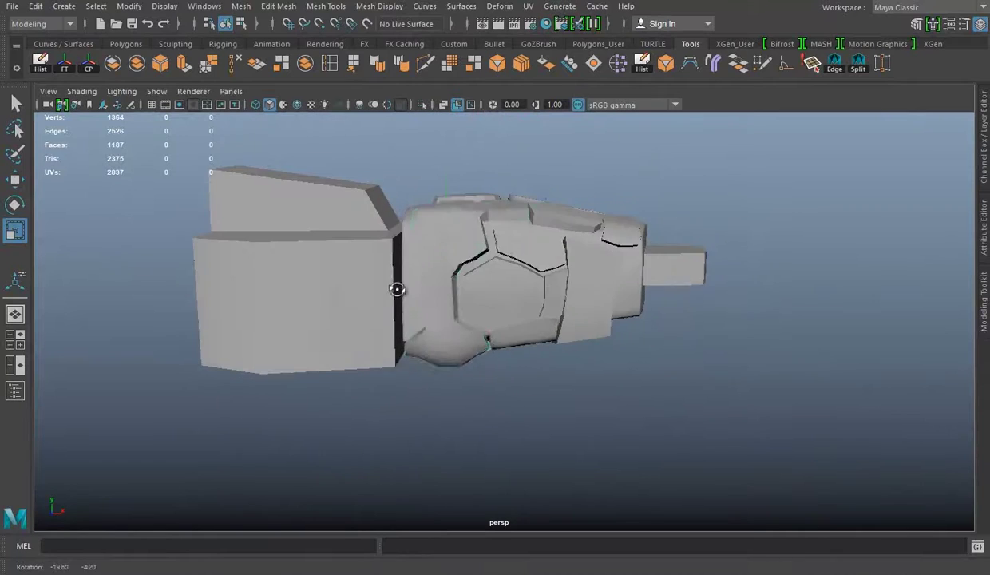
mouse_move(708, 314)
alt+mouse_down()
mouse_move(537, 261)
mouse_move(581, 325)
mouse_move(519, 295)
alt+mouse_up()
mouse_move(423, 105)
alt+mouse_down()
mouse_move(636, 269)
mouse_move(422, 109)
mouse_move(619, 274)
mouse_move(423, 444)
alt+mouse_up()
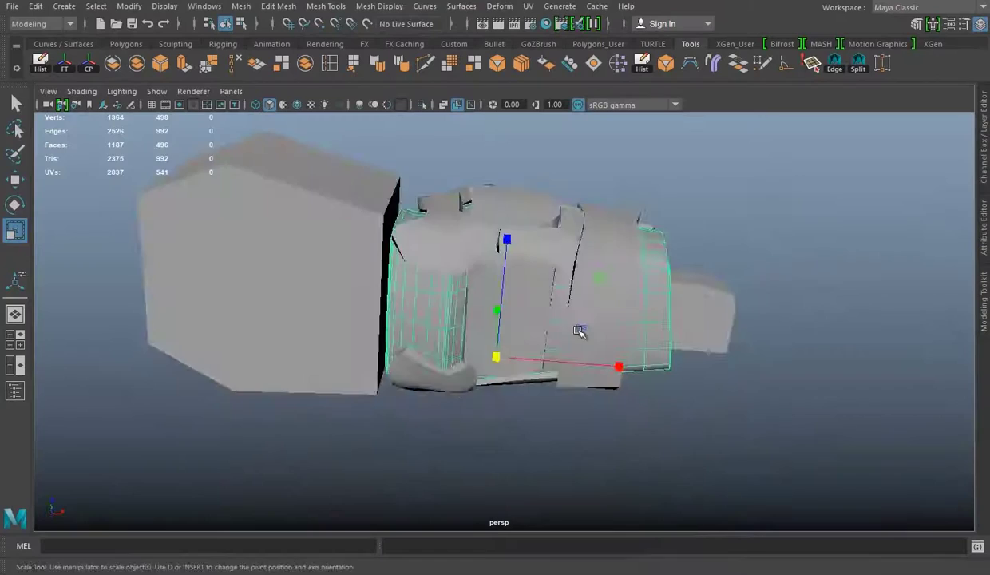
alt+drag(579, 331, 470, 276)
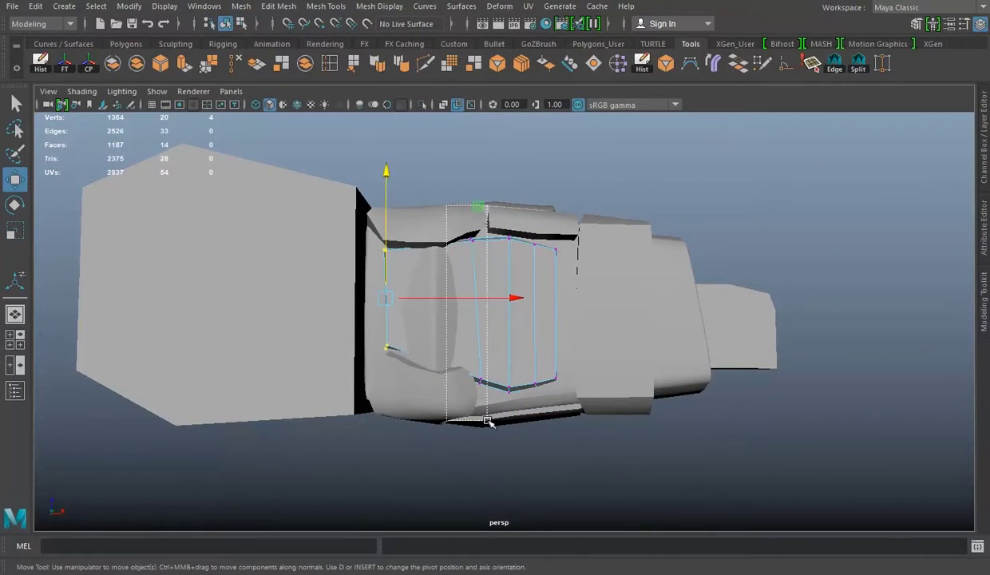
alt+drag(489, 422, 508, 181)
click(479, 319)
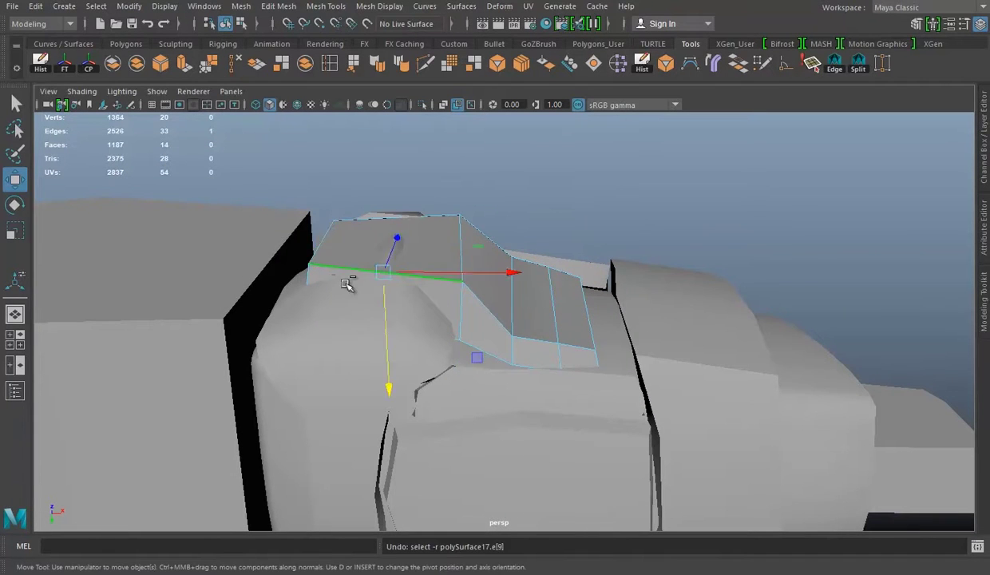
mouse_move(559, 293)
alt+mouse_down()
mouse_move(391, 287)
mouse_move(592, 347)
mouse_move(308, 301)
mouse_move(464, 256)
mouse_move(610, 268)
alt+mouse_up()
Step: Open the Channel Box/Layer Editor and move and tilt the gauntlet onto the arm
click(610, 268)
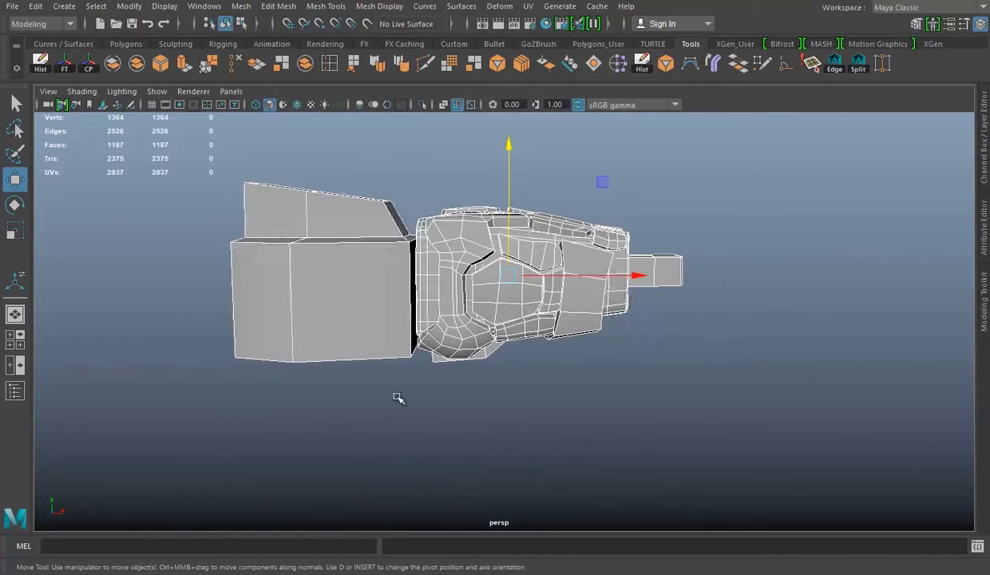
alt+drag(708, 283, 679, 274)
click(981, 143)
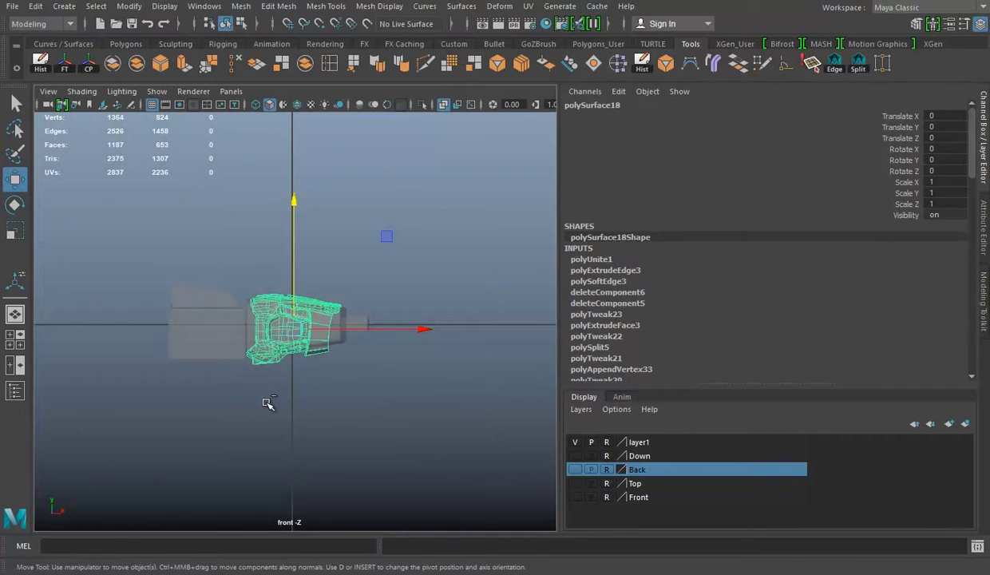
key(ctrl+d)
drag(359, 378, 353, 318)
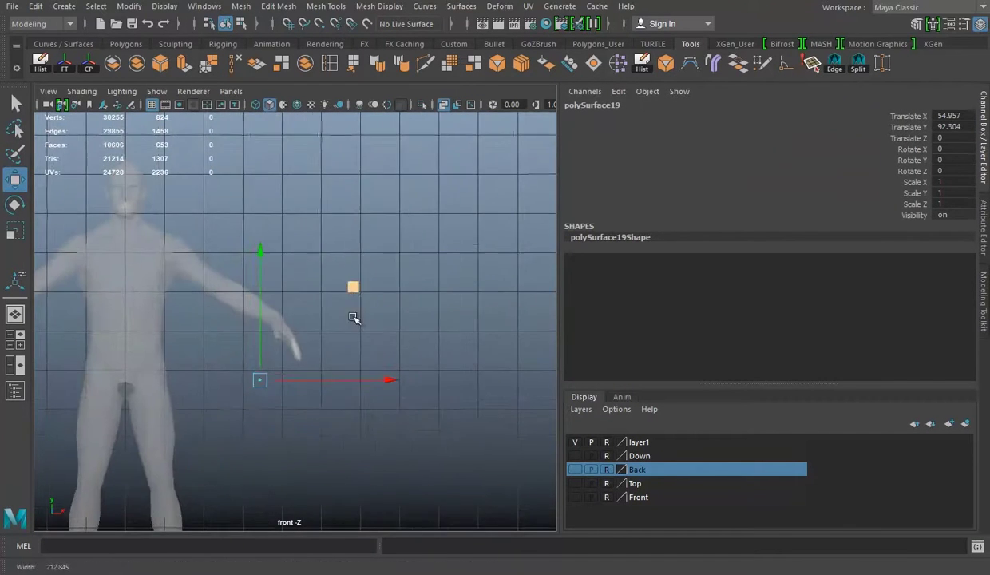
alt+right_drag(250, 313, 359, 334)
key(e)
mouse_move(338, 336)
mouse_down()
mouse_move(435, 252)
mouse_move(345, 433)
mouse_up()
key(e)
mouse_move(237, 320)
alt+mouse_down()
mouse_move(424, 327)
mouse_move(532, 256)
mouse_move(424, 335)
mouse_move(244, 304)
mouse_move(205, 309)
mouse_move(254, 292)
mouse_move(522, 320)
mouse_move(336, 349)
alt+mouse_up()
Step: Undo the trial placement on the arm and clear the gauntlet selection
click(206, 310)
scroll(205, 309, down, 5)
scroll(354, 356, up, 5)
scroll(319, 351, down, 3)
click(319, 351)
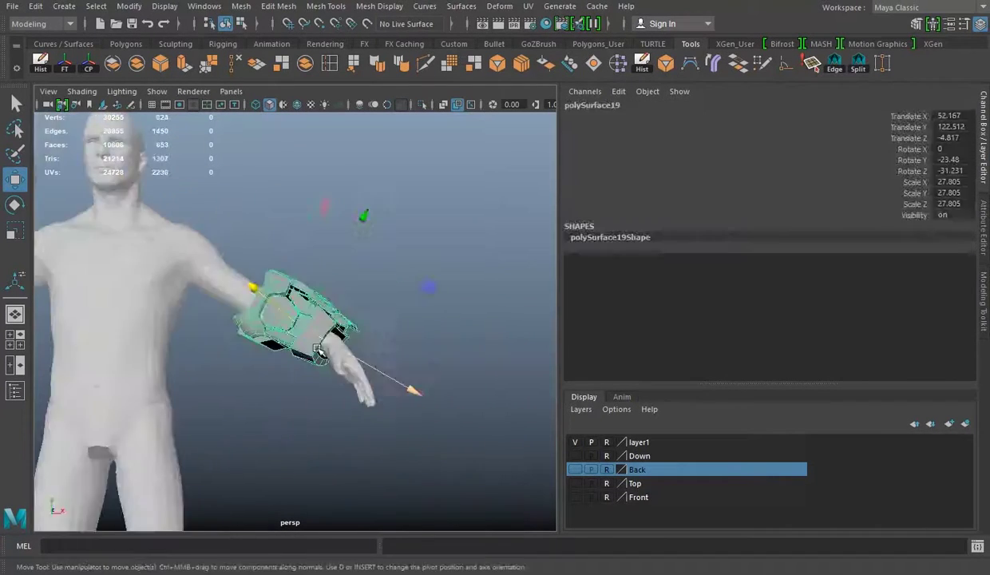
key(ctrl+z)
key(ctrl+z)
key(ctrl+z)
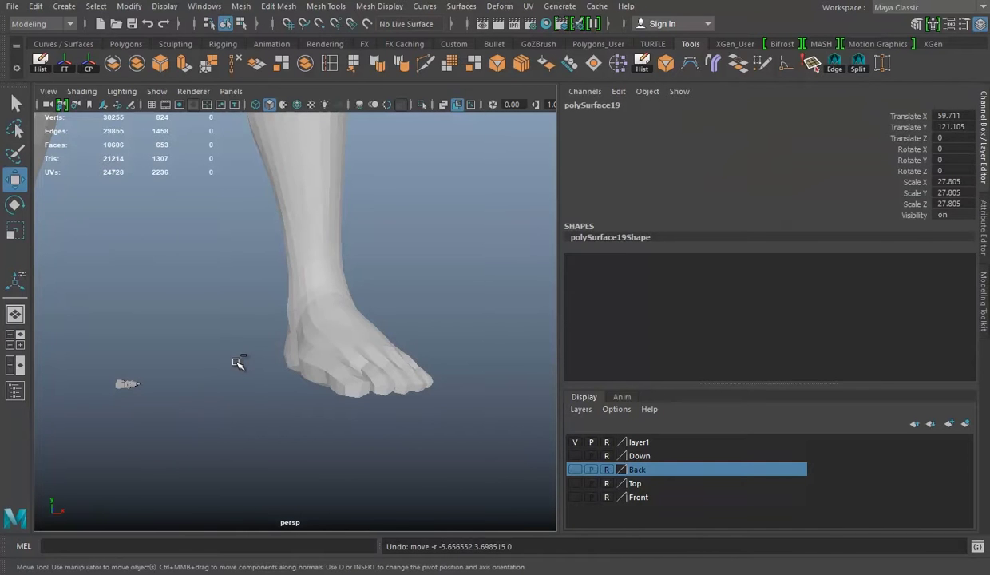
key(ctrl+z)
key(ctrl+z)
key(ctrl+z)
alt+drag(239, 356, 298, 341)
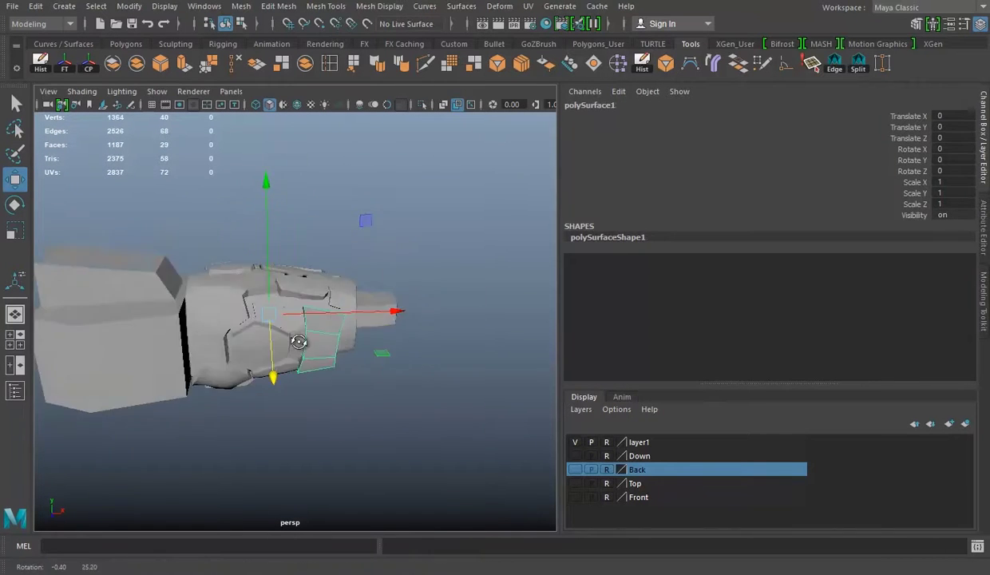
click(389, 368)
mouse_move(463, 245)
mouse_down()
mouse_move(210, 413)
mouse_move(257, 371)
mouse_move(221, 353)
mouse_up()
click(257, 371)
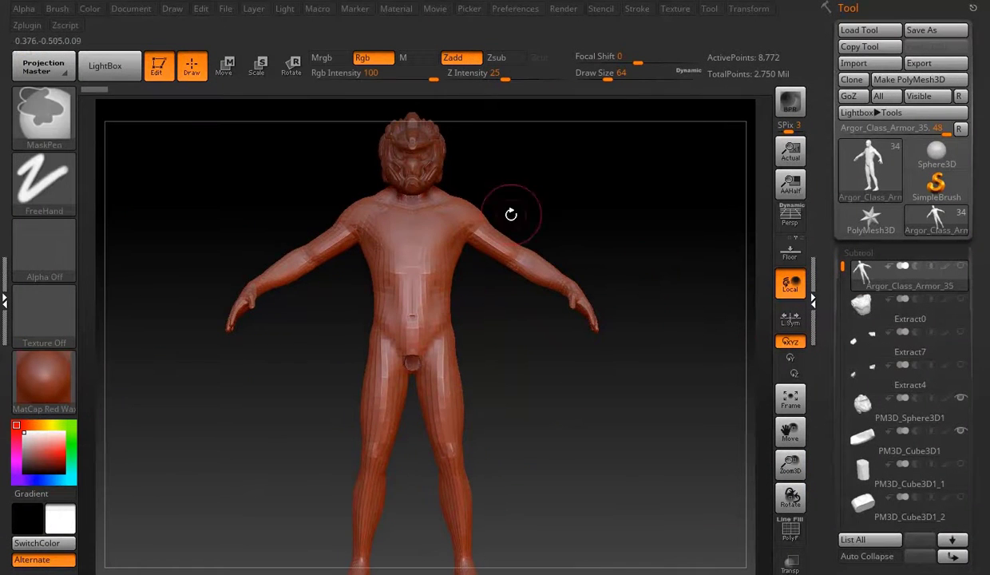
Step: Lasso-mask the arms, extract and accept an armor shell, and select Extract1
ctrl+click(43, 179)
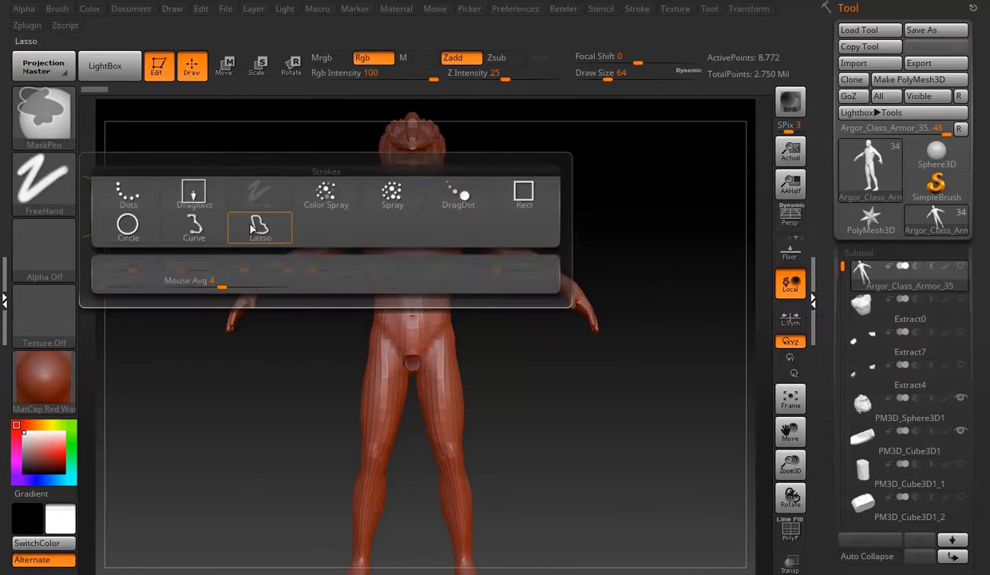
ctrl+click(258, 221)
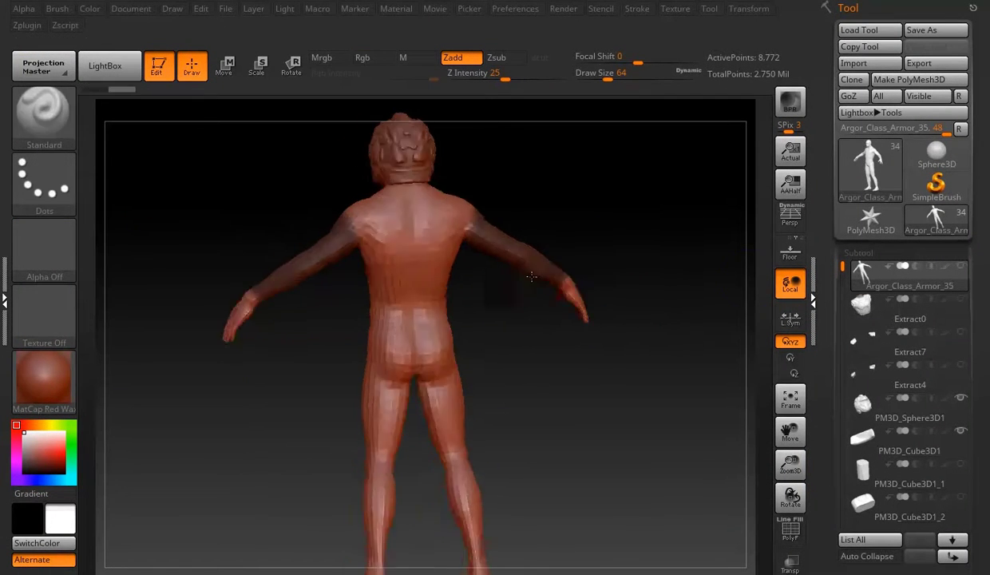
scroll(848, 314, down, 5)
click(861, 332)
click(881, 354)
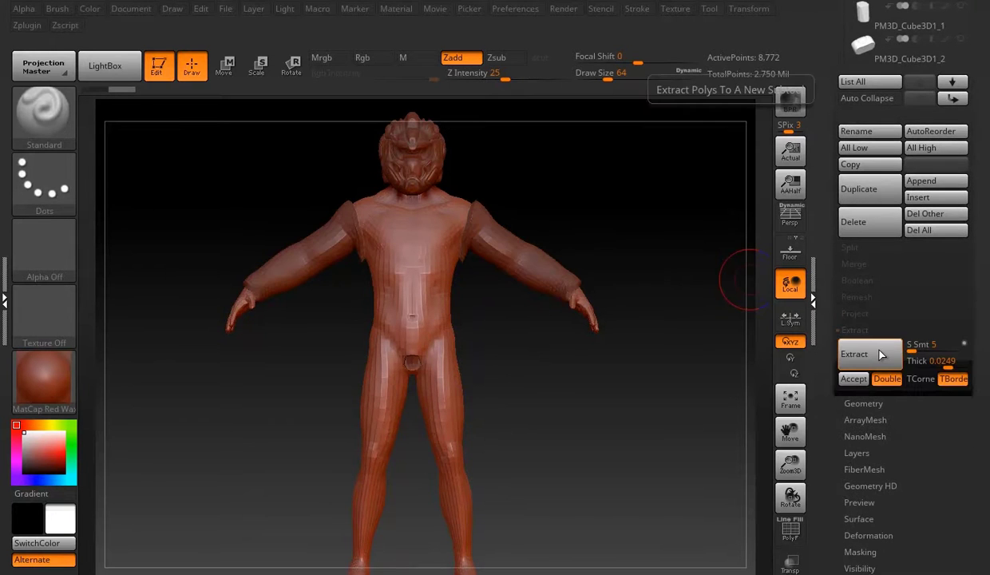
click(852, 379)
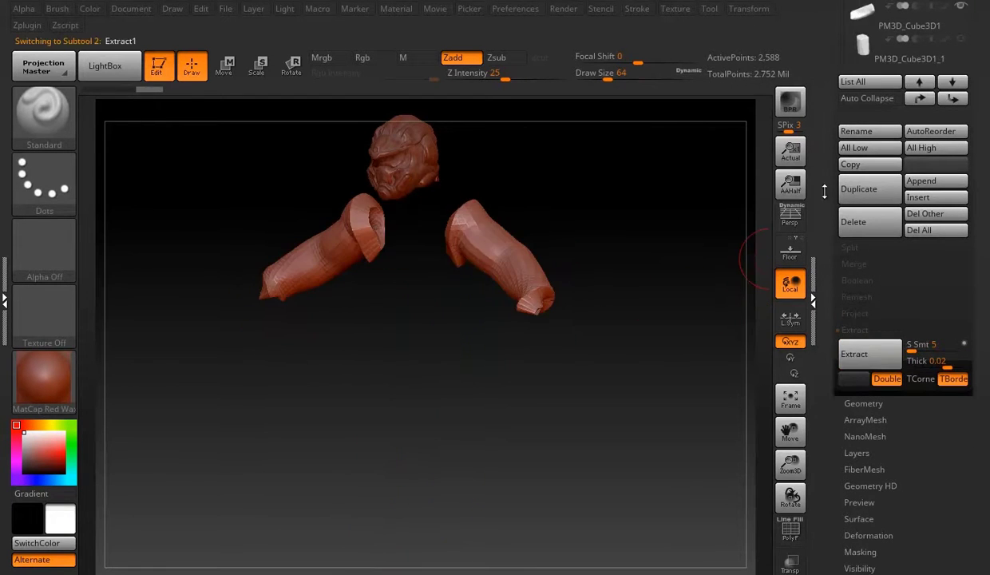
scroll(835, 102, up, 5)
click(878, 120)
Step: Run ZRemesher on the Extract1 arm shells and hide the polygon wireframe
scroll(846, 240, down, 5)
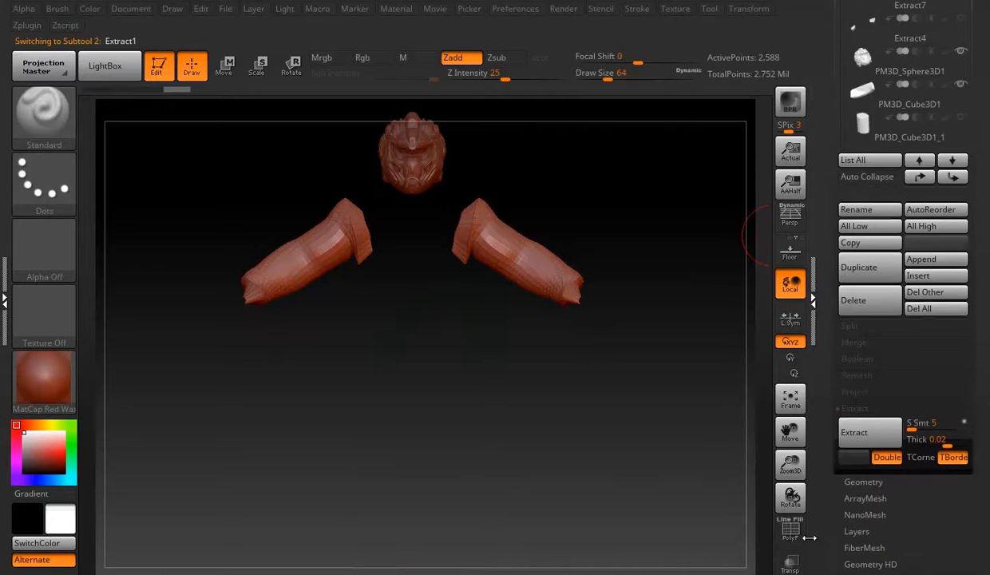
scroll(846, 407, down, 1)
click(838, 432)
scroll(838, 438, up, 1)
click(857, 161)
click(846, 184)
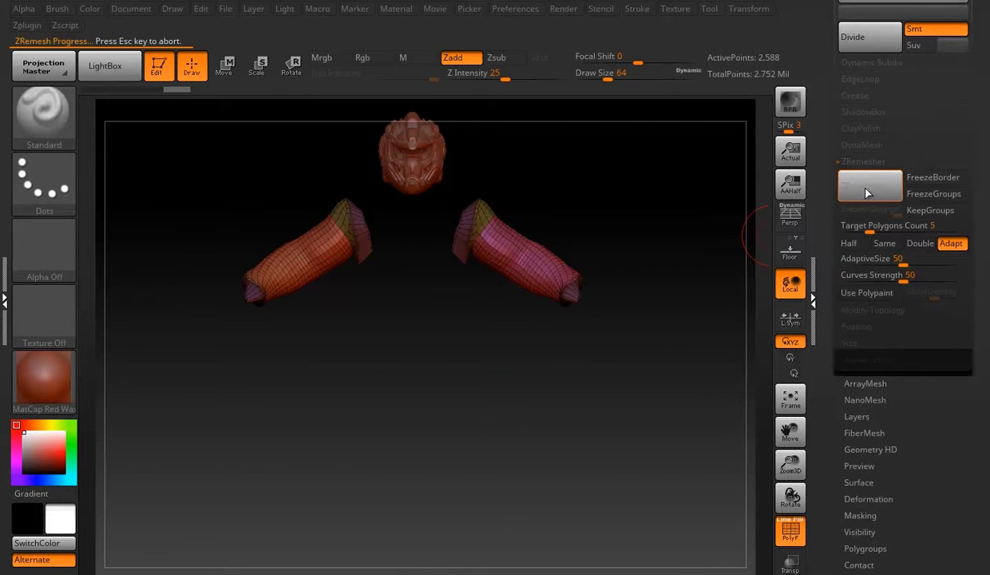
key(shift+f)
text(2)
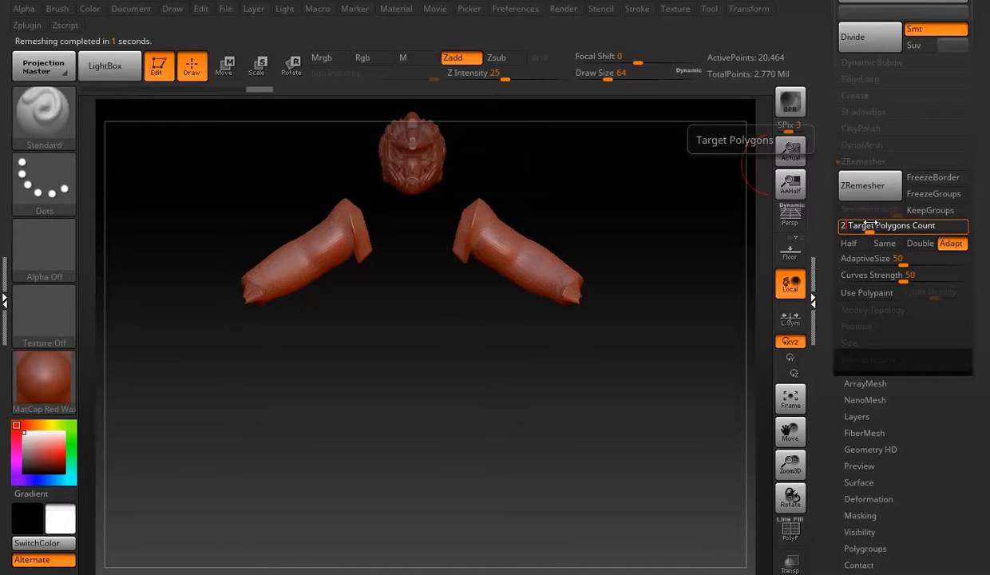
Step: Rotate around the body to inspect the remeshed shells and select another gauntlet part
mouse_move(517, 254)
shift+mouse_down()
mouse_move(481, 308)
mouse_move(570, 226)
mouse_move(515, 327)
mouse_move(667, 329)
mouse_move(581, 261)
mouse_move(621, 270)
mouse_move(762, 221)
shift+mouse_up()
mouse_move(812, 192)
mouse_down()
mouse_move(816, 163)
mouse_move(817, 238)
mouse_up()
mouse_move(647, 236)
mouse_down()
mouse_move(696, 243)
mouse_move(526, 240)
mouse_up()
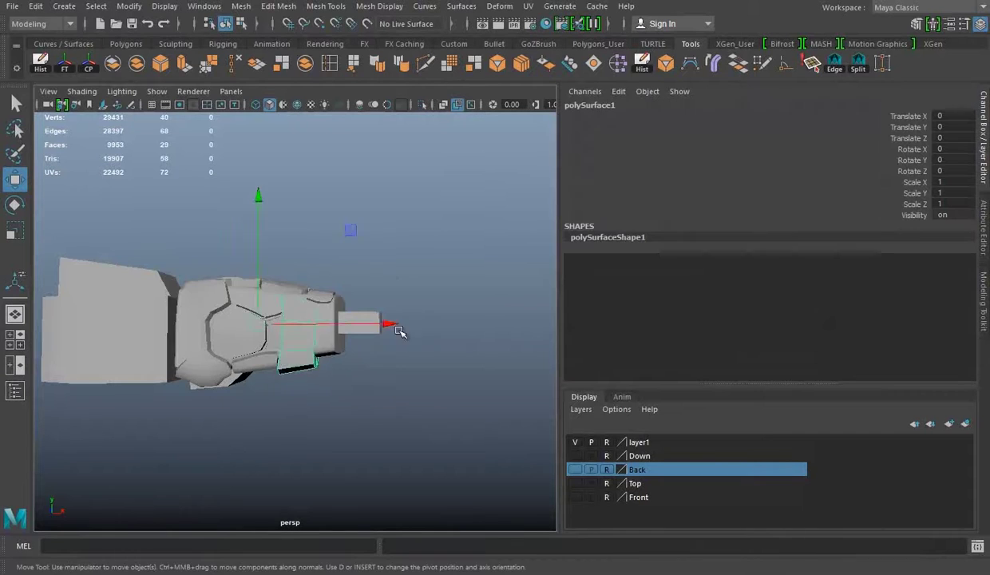
click(280, 320)
scroll(239, 320, up, 3)
mouse_move(159, 284)
alt+mouse_down()
mouse_move(378, 418)
mouse_move(377, 345)
alt+mouse_up()
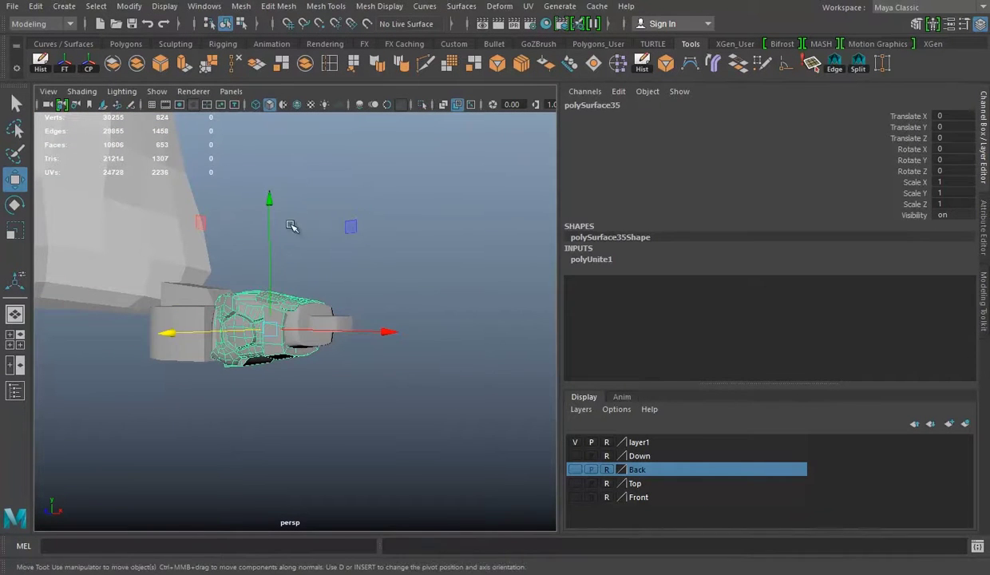
Step: Scale polySurface35 to 32.139 and tilt it along the forearm, then bring Concept.jpg into Photoshop
scroll(400, 252, down, 3)
scroll(327, 337, up, 3)
key(r)
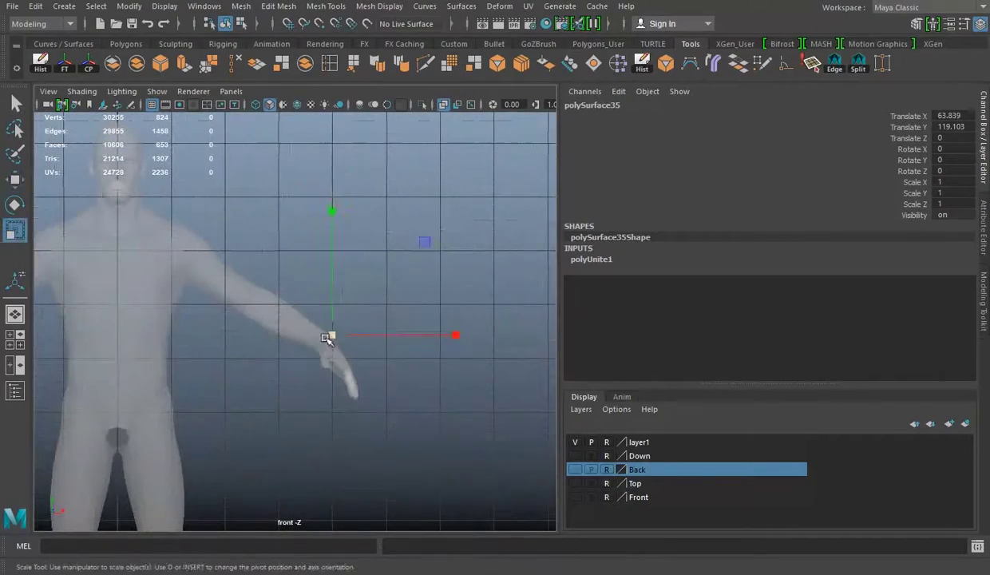
drag(314, 324, 301, 320)
key(e)
drag(393, 214, 427, 259)
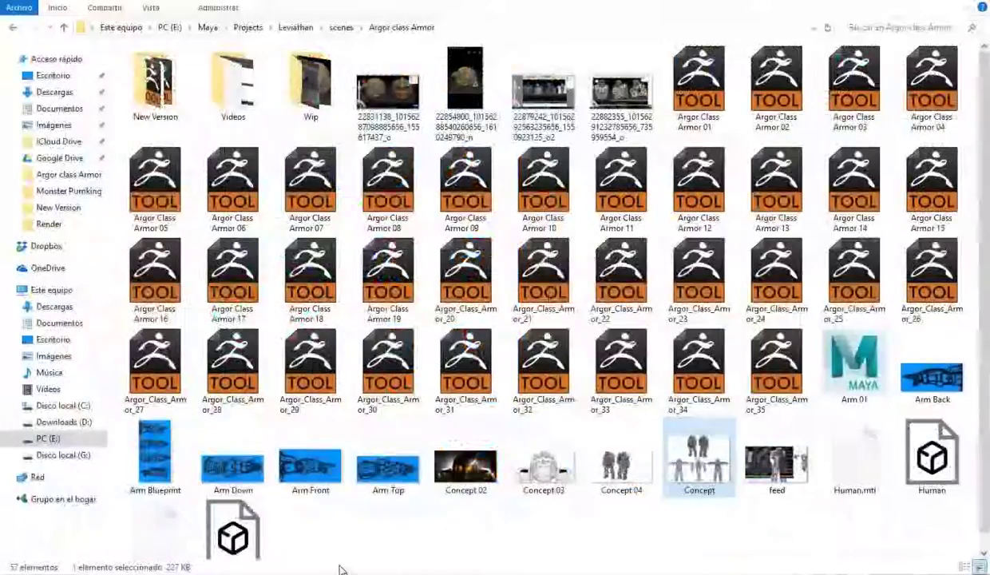
drag(693, 453, 310, 41)
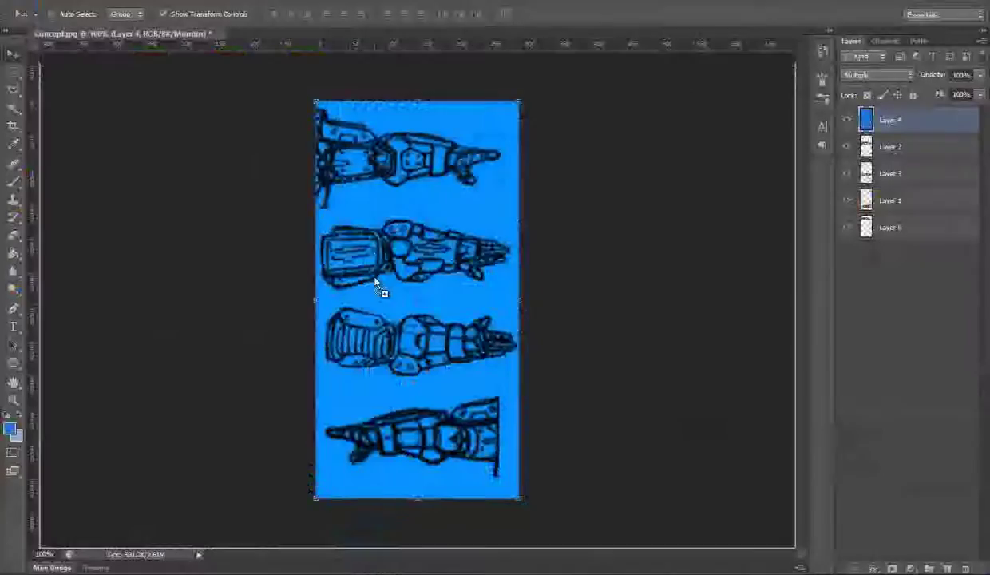
Step: Bring up the Concept armor sheet full-screen with front, side and back T-pose views
click(67, 8)
click(90, 101)
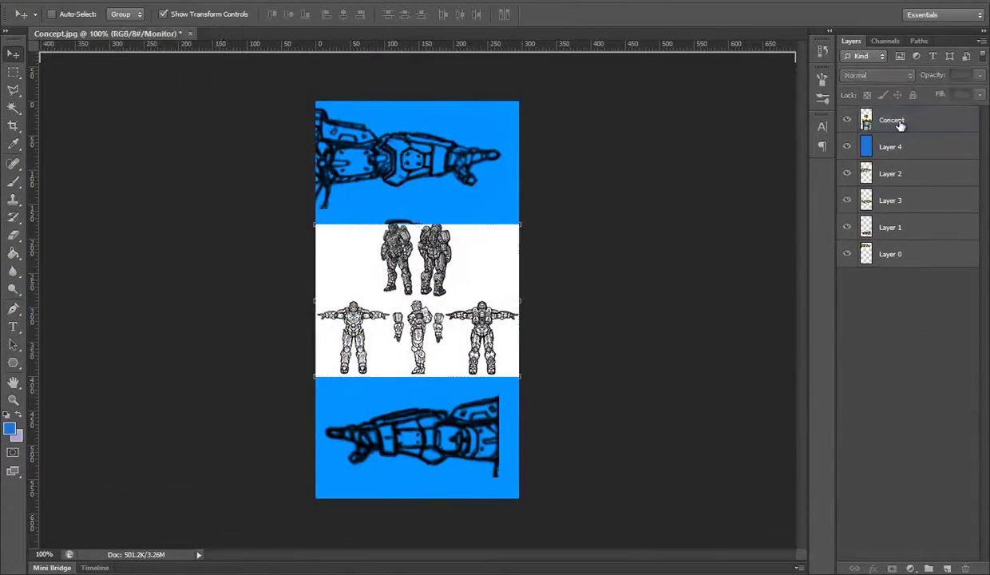
key(Delete)
key(ctrl+n)
click(629, 131)
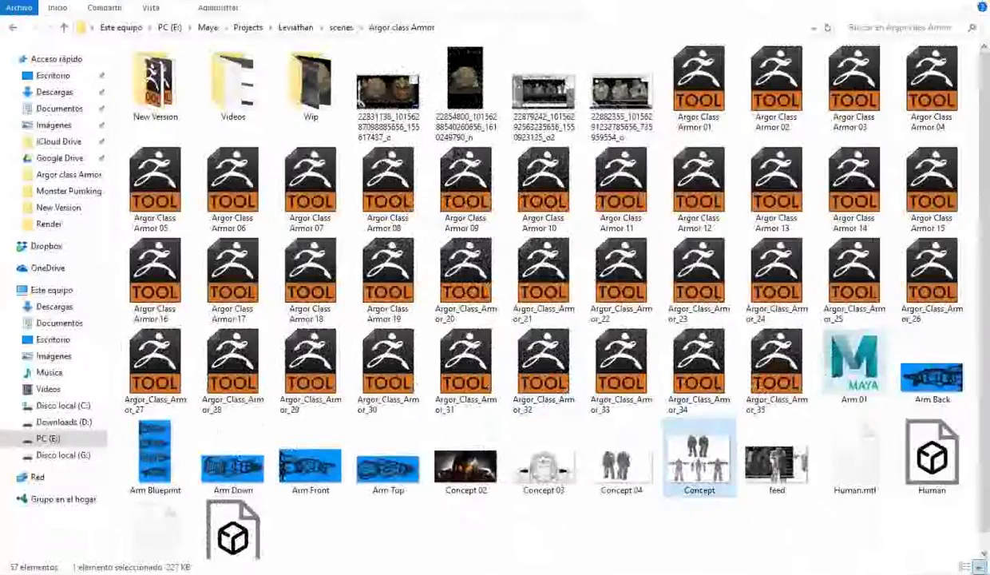
Step: Review the Concept file's Properties, including its security and details information
right_click(698, 455)
click(575, 413)
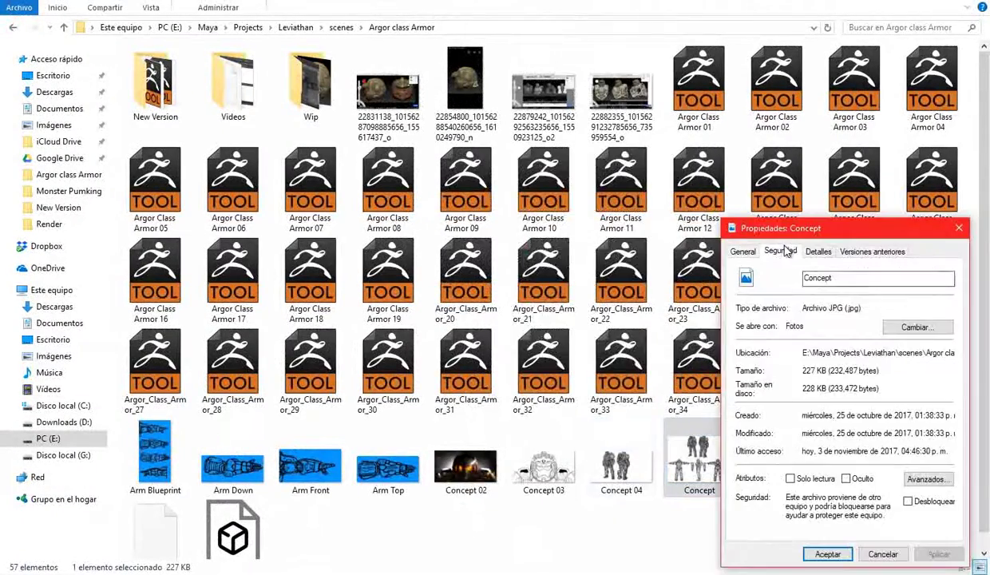
click(778, 250)
click(552, 192)
click(607, 504)
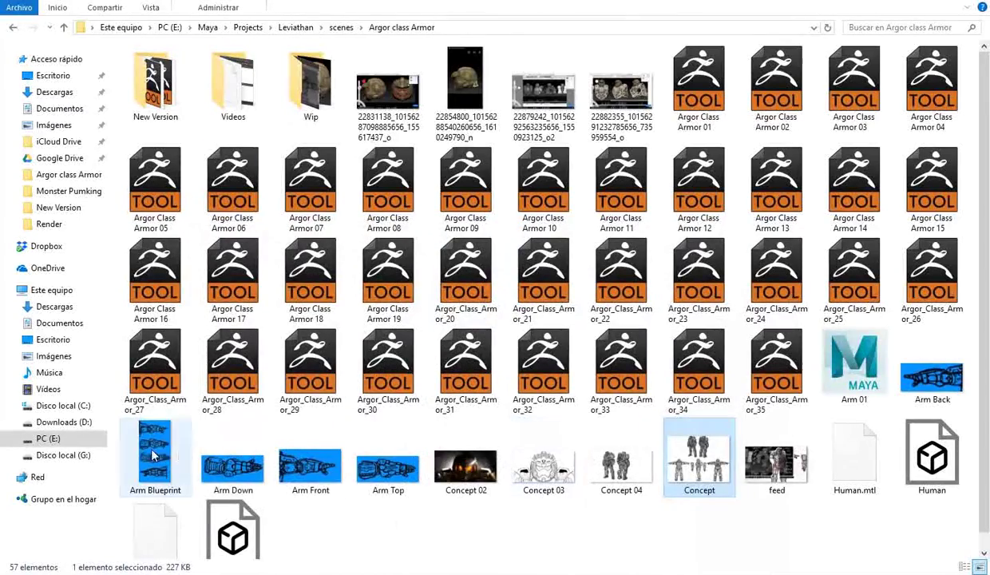
Step: Open the Arm Blueprint image in Photoshop and return to Maya
double_click(154, 455)
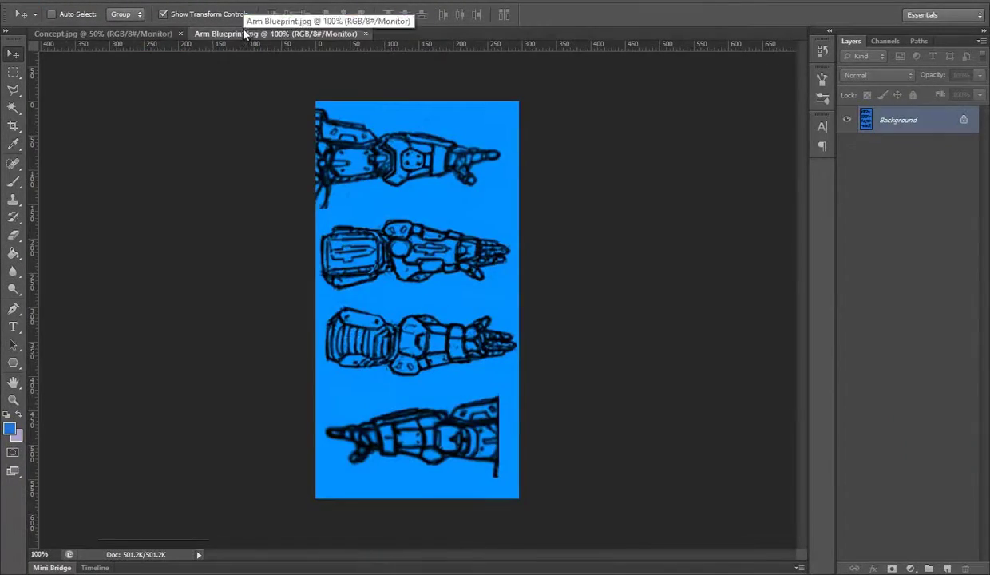
key(ctrl+Tab)
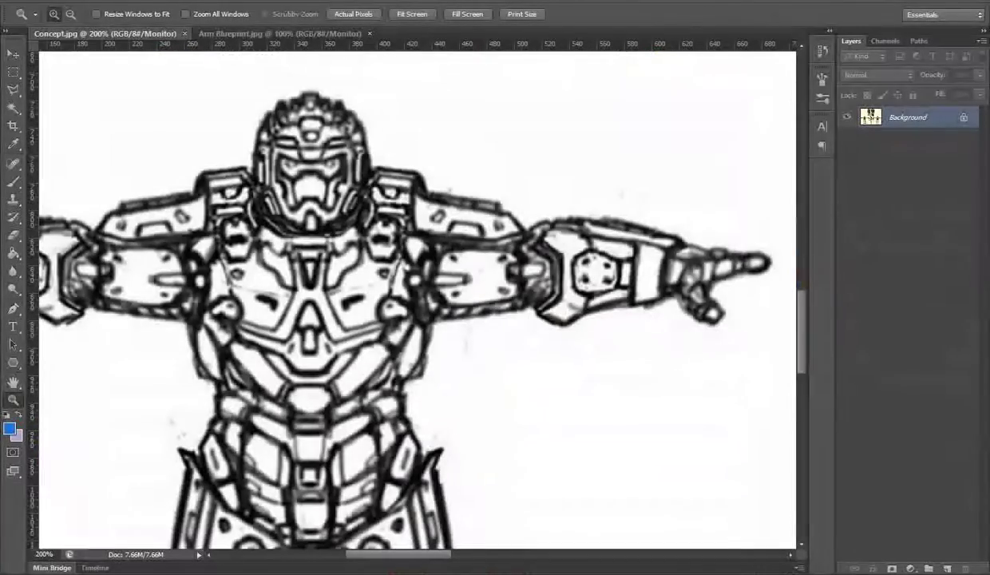
click(503, 535)
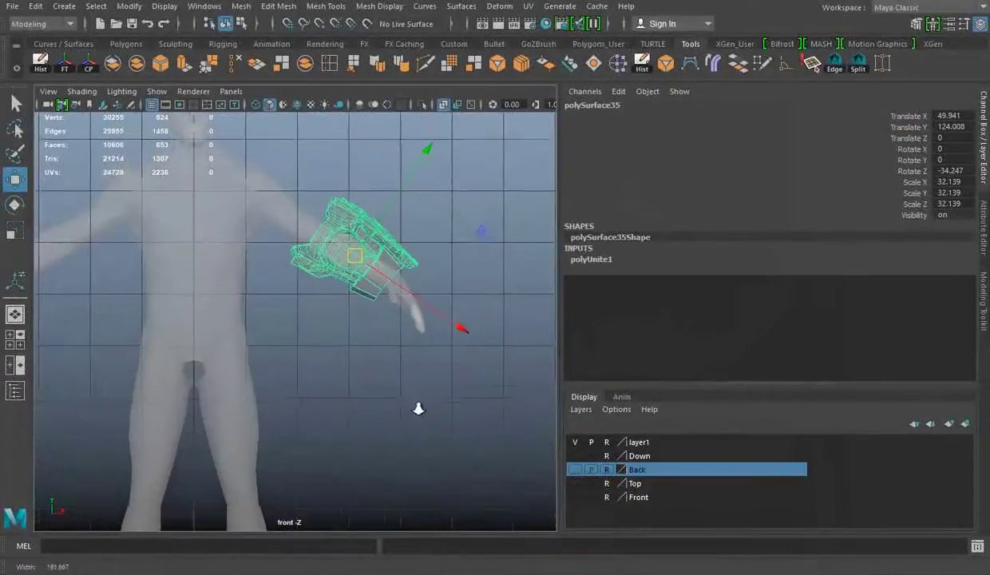
Step: Export the selected gauntlet piece as Piece.OBJ with File > Export Selection
scroll(247, 405, up, 2)
scroll(397, 387, up, 3)
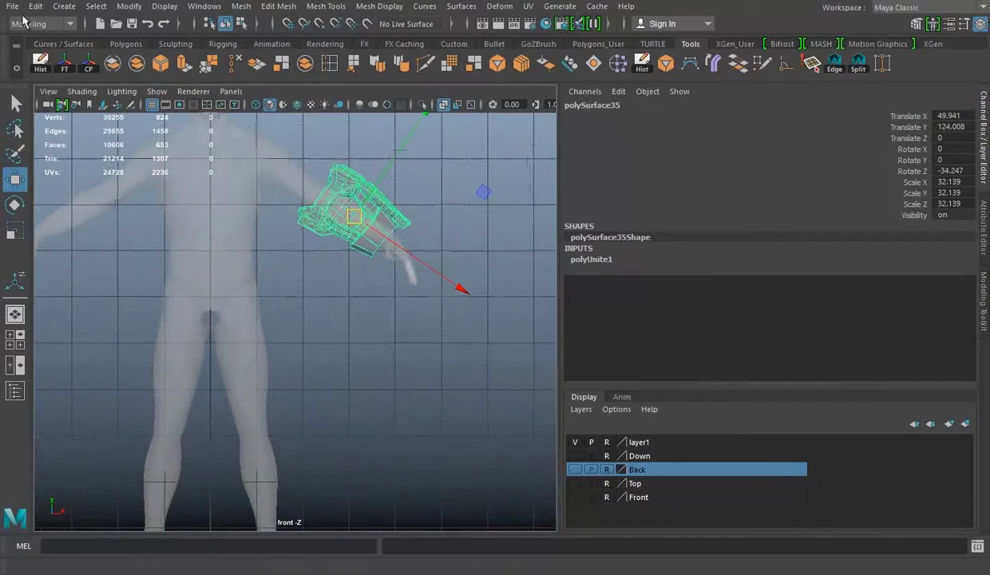
click(13, 5)
click(48, 182)
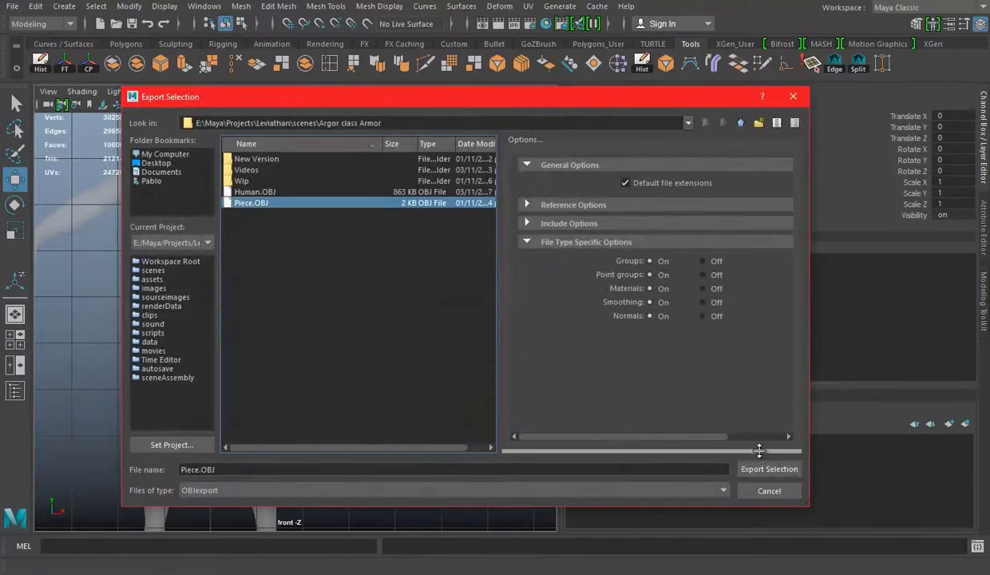
click(767, 468)
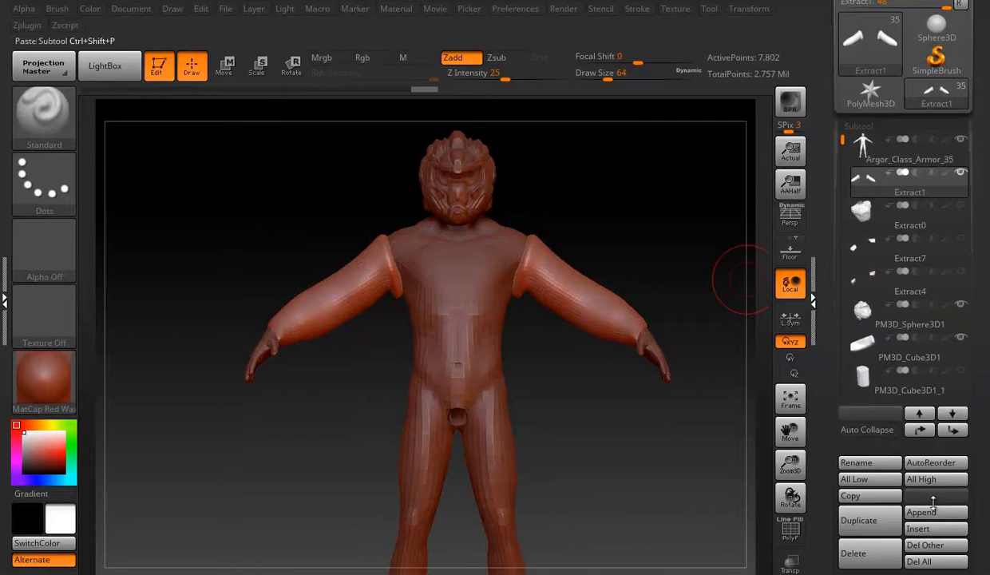
Step: Append a plane subtool and import Piece.obj into it
click(930, 511)
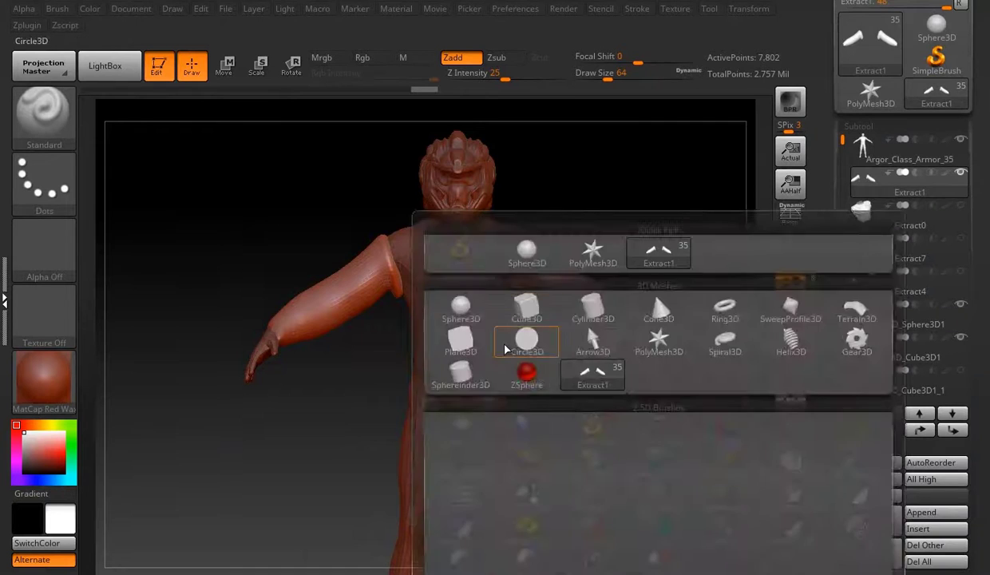
click(506, 345)
click(954, 448)
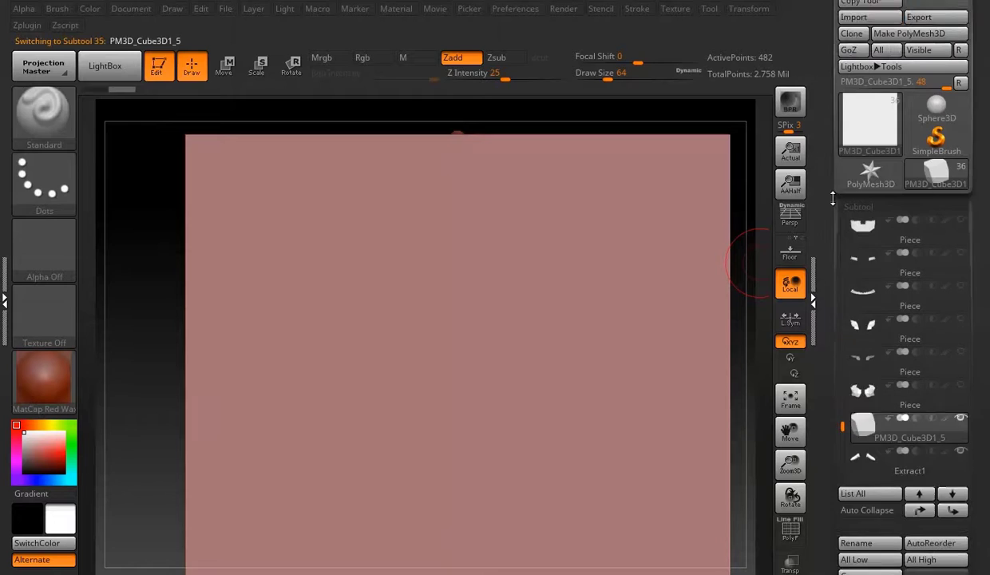
click(870, 63)
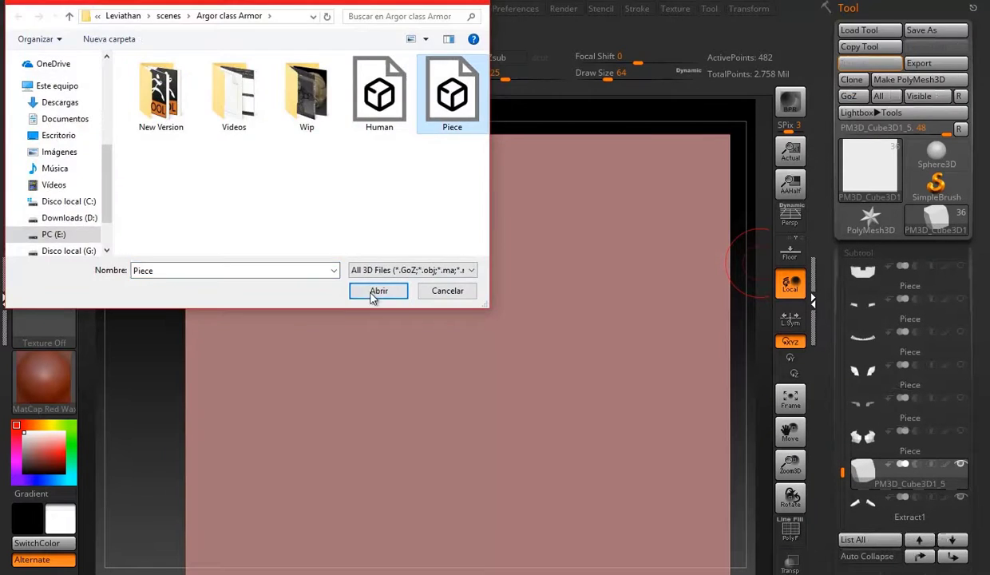
click(378, 291)
click(673, 94)
Step: Move and rotate the Piece onto the figure's forearm just above the hand
mouse_move(647, 406)
mouse_down()
mouse_move(337, 457)
mouse_move(733, 192)
mouse_up()
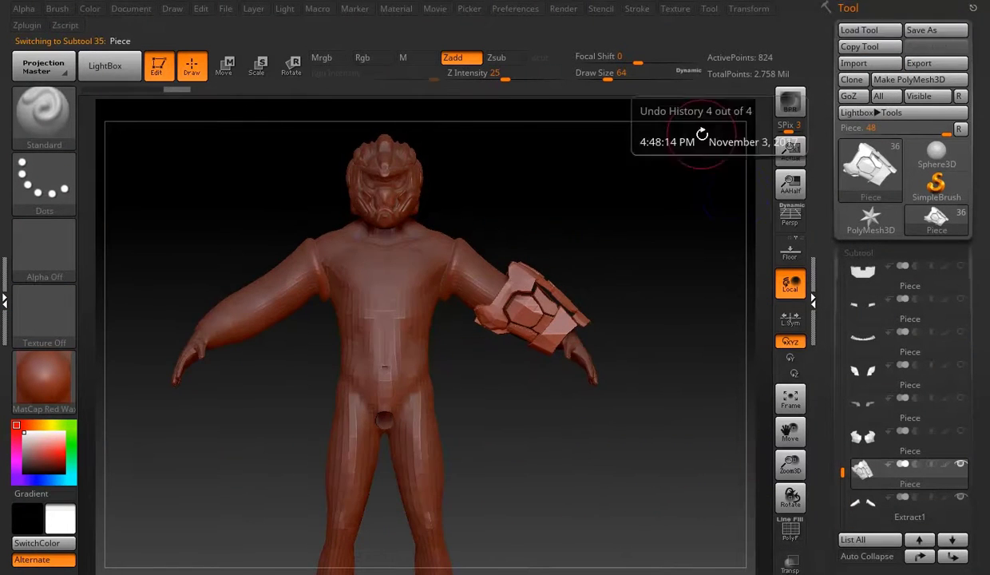
drag(700, 135, 316, 106)
key(w)
click(294, 69)
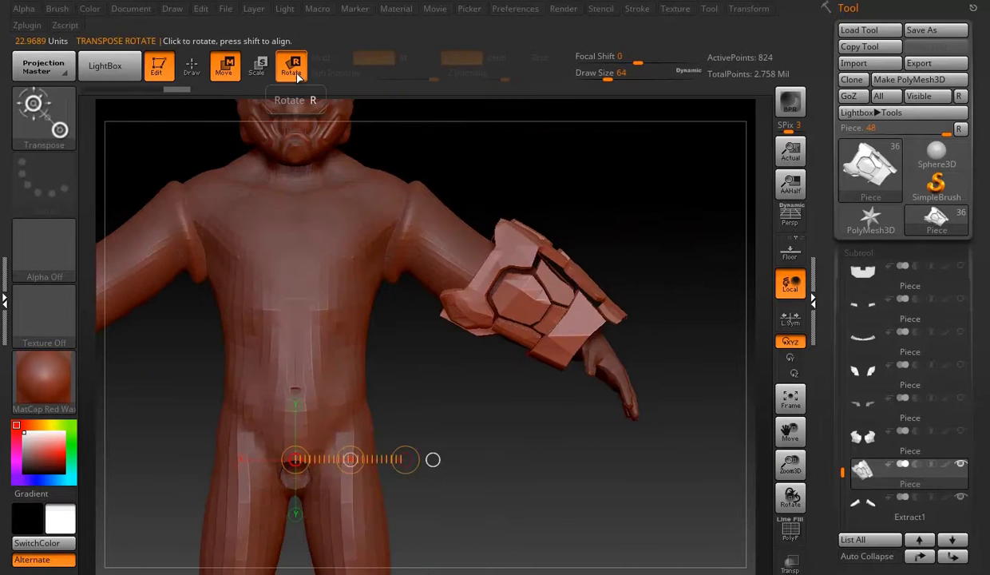
drag(614, 349, 459, 199)
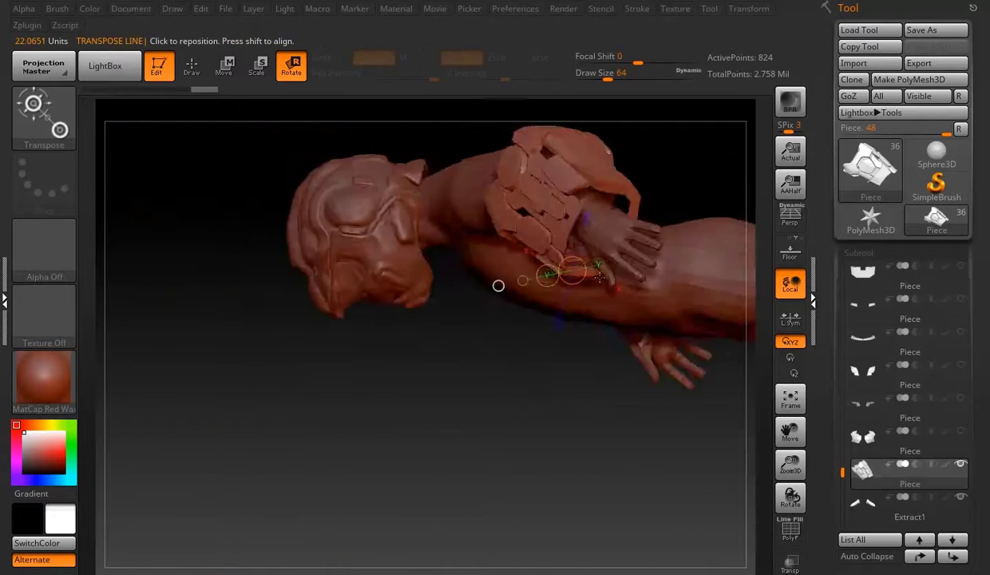
drag(527, 240, 543, 263)
mouse_move(602, 389)
mouse_down()
mouse_move(639, 408)
mouse_move(558, 359)
mouse_up()
Step: Adjust the Piece along the forearm, check the fit from several angles, and select Extract1
key(q)
key(e)
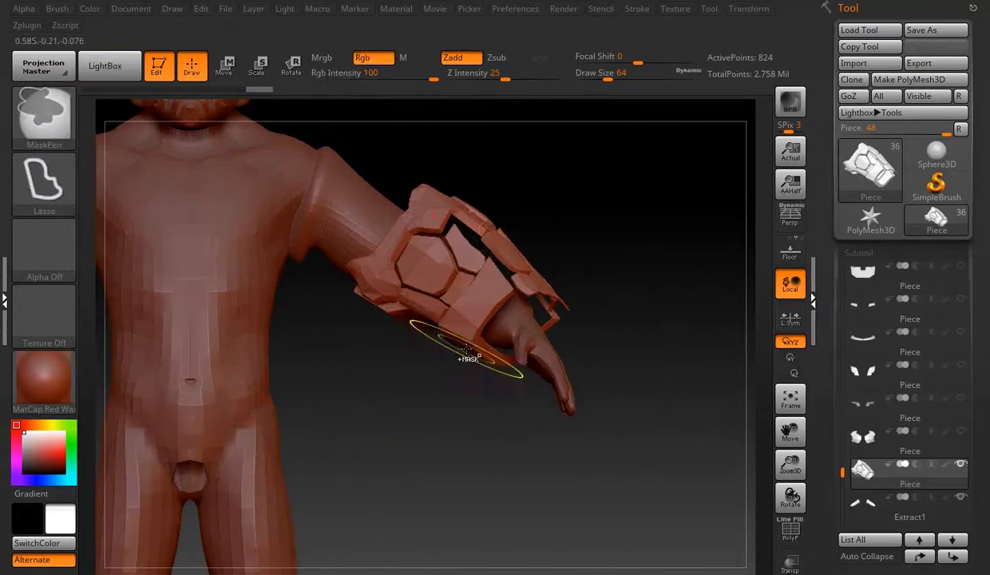
drag(486, 230, 456, 301)
mouse_move(467, 345)
mouse_down()
mouse_move(618, 261)
mouse_move(504, 275)
mouse_up()
drag(460, 366, 439, 352)
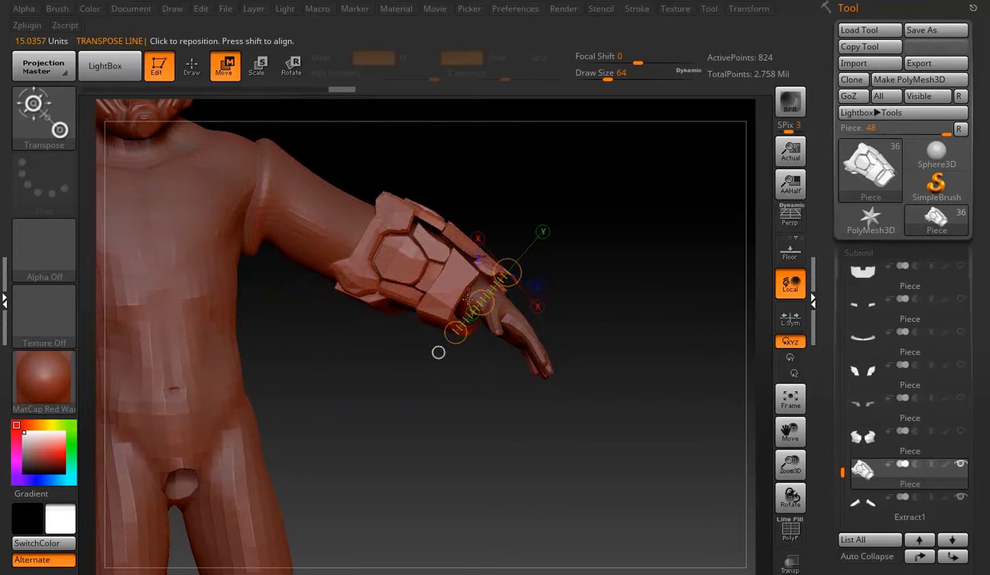
mouse_move(357, 216)
mouse_down()
mouse_move(579, 271)
mouse_move(371, 203)
mouse_up()
key(q)
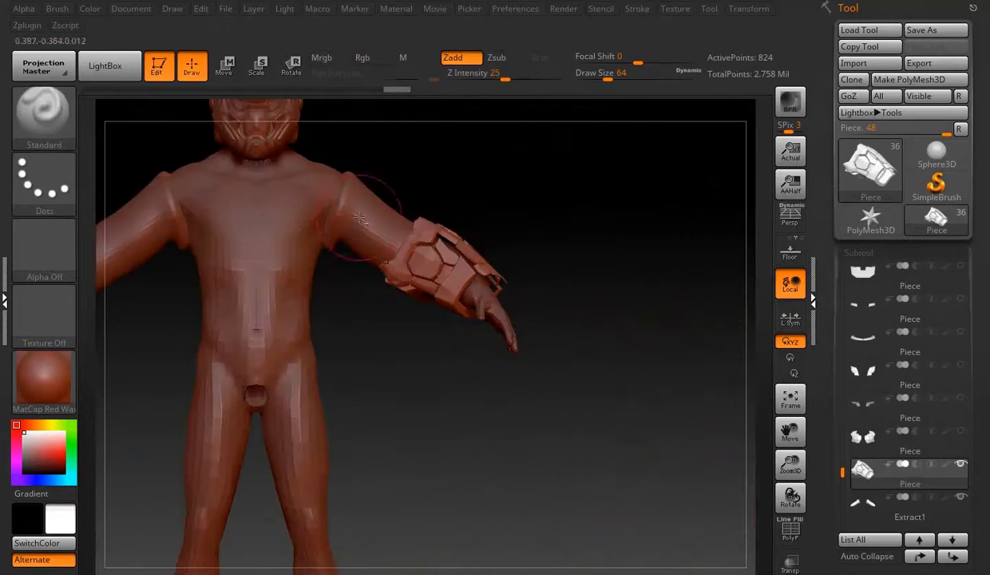
alt+click(449, 234)
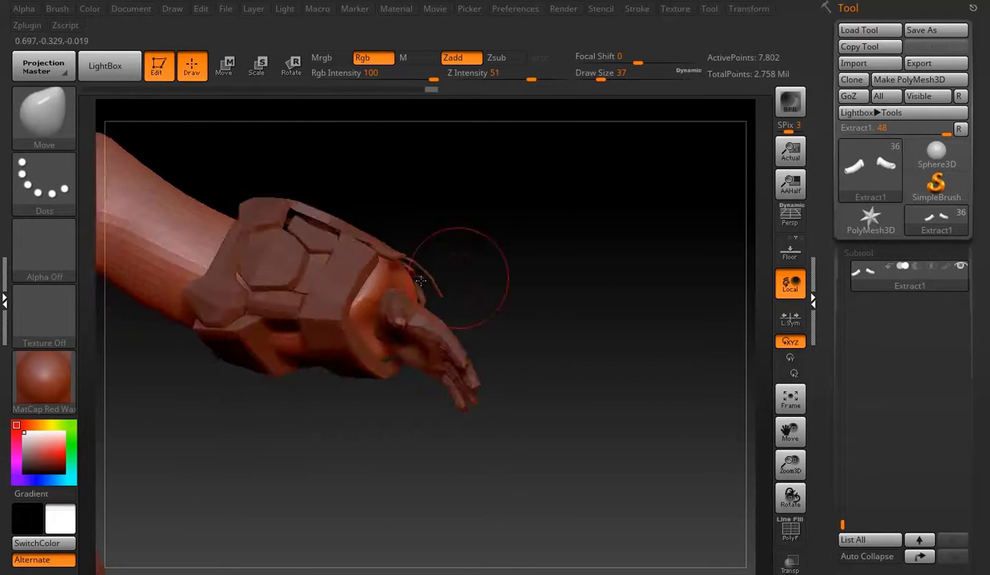
Step: Pick the Inflat brush and orbit around the armored forearm to check the gauntlet's fit
key(b)
key(i)
key(n)
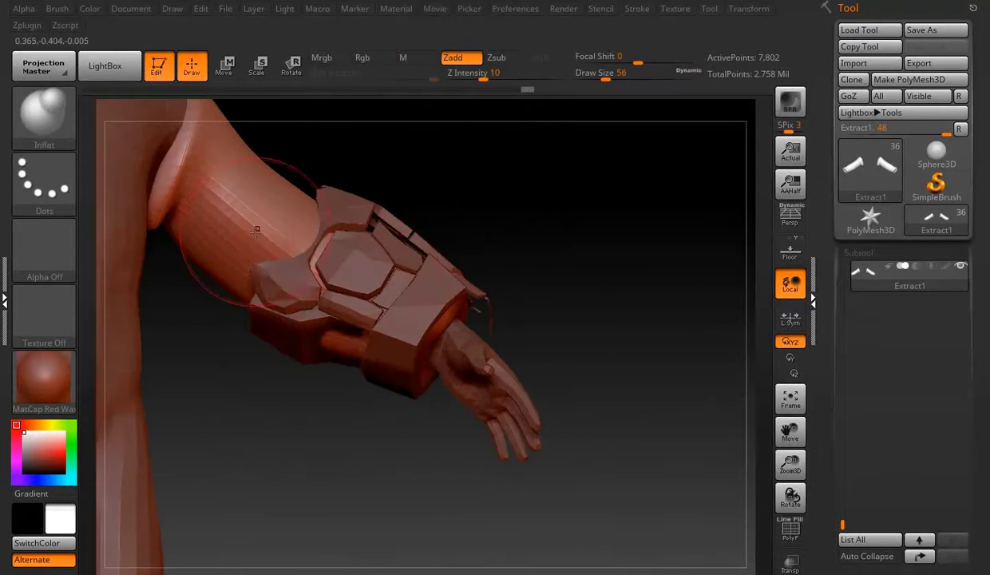
right_drag(289, 224, 289, 330)
right_drag(372, 346, 354, 363)
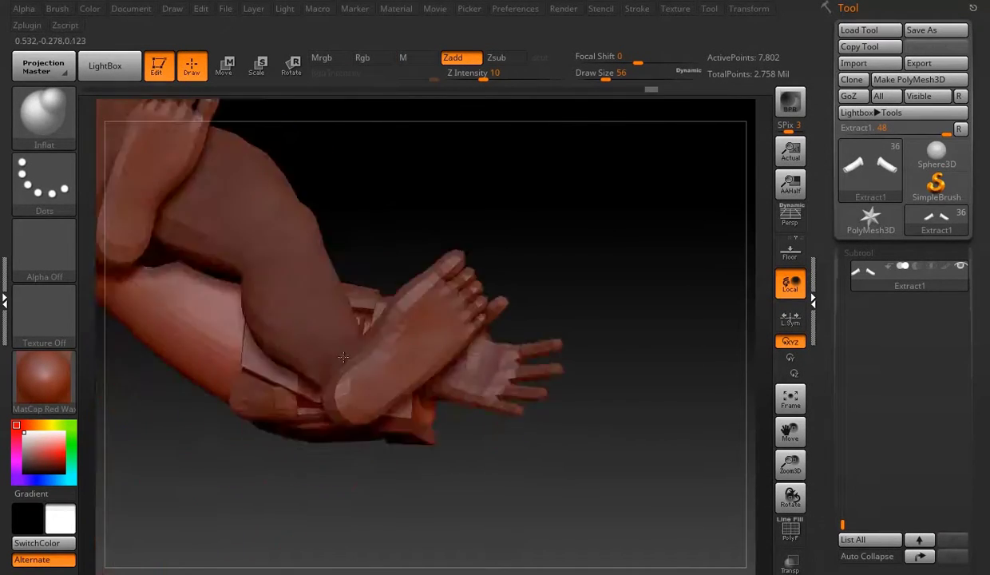
mouse_move(403, 472)
right_down()
mouse_move(409, 310)
mouse_move(513, 286)
mouse_move(345, 321)
right_up()
Step: Switch to the ClayBuildup brush with FreeHand stroke and inspect the forearm from several angles
key(b)
key(c)
key(b)
key(f)
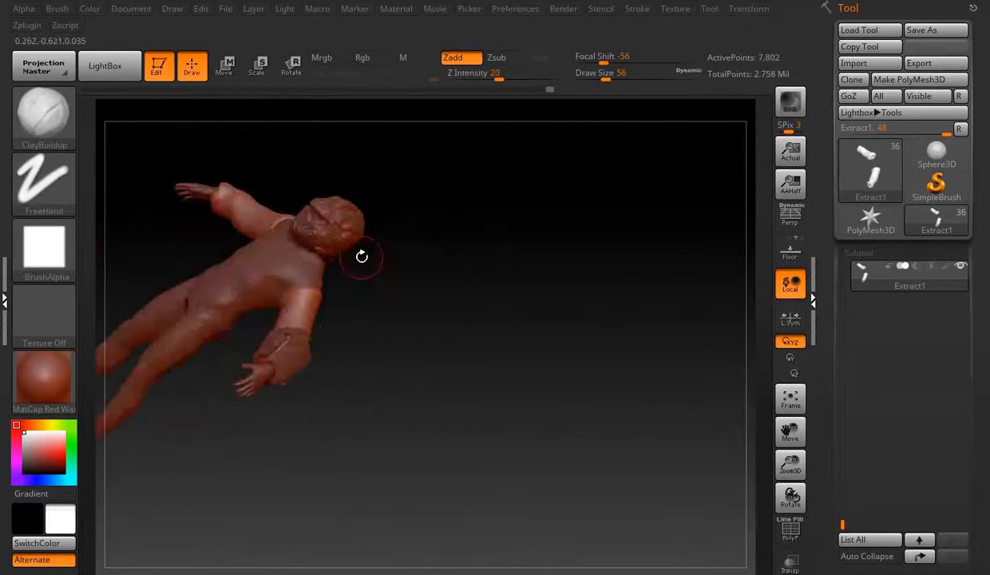
right_drag(360, 258, 503, 112)
mouse_move(447, 263)
alt+right_down()
mouse_move(441, 354)
mouse_move(243, 132)
mouse_move(277, 221)
alt+right_up()
right_drag(467, 364, 277, 399)
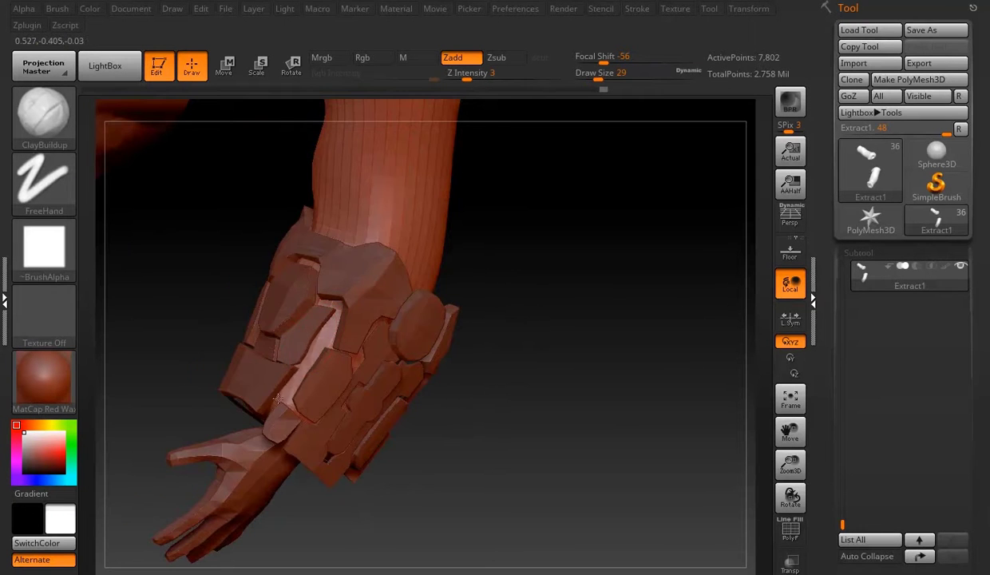
right_drag(348, 409, 354, 382)
mouse_move(483, 441)
right_down()
mouse_move(425, 370)
mouse_move(387, 419)
mouse_move(581, 358)
mouse_move(318, 332)
mouse_move(345, 242)
right_up()
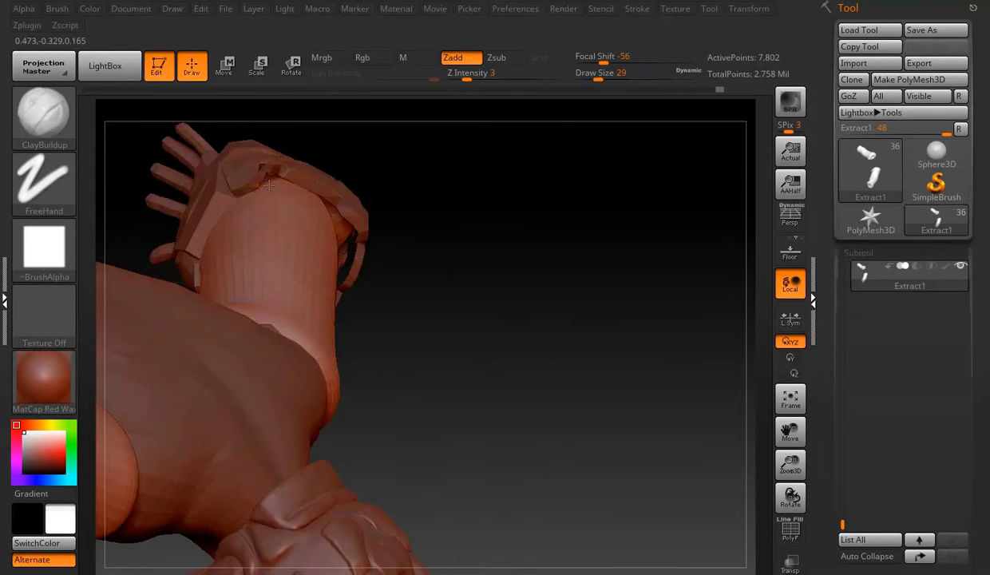
Step: Zoom out to the full character body and expand the subtool list
mouse_move(351, 432)
right_down()
mouse_move(546, 296)
mouse_move(314, 285)
right_up()
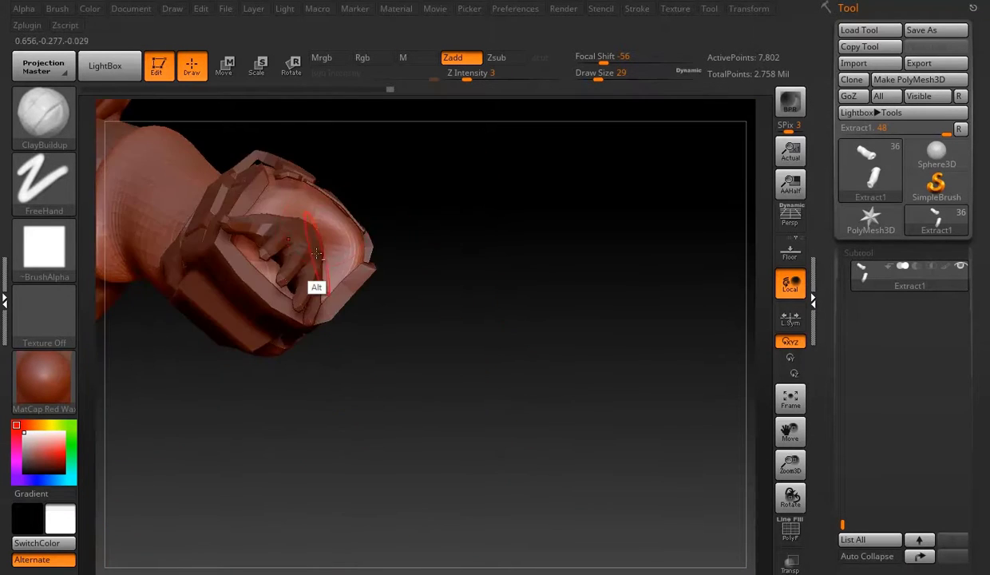
mouse_move(455, 138)
alt+right_down()
mouse_move(358, 261)
mouse_move(509, 415)
mouse_move(398, 298)
alt+right_up()
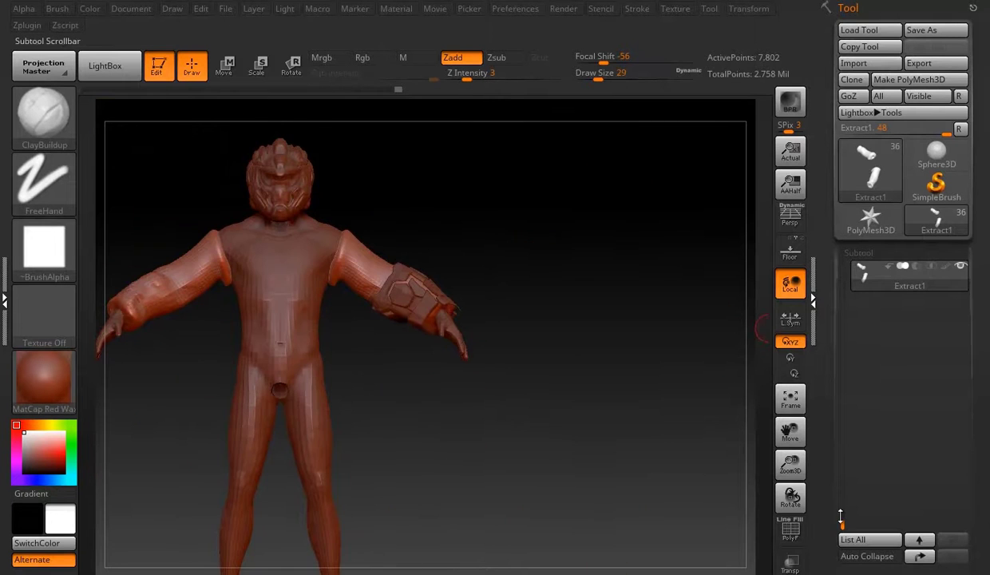
alt+click(397, 298)
Step: Save the ZTool as Argor_Class_Armor_36, then hide Maya's Back reference layer and show Front
click(921, 14)
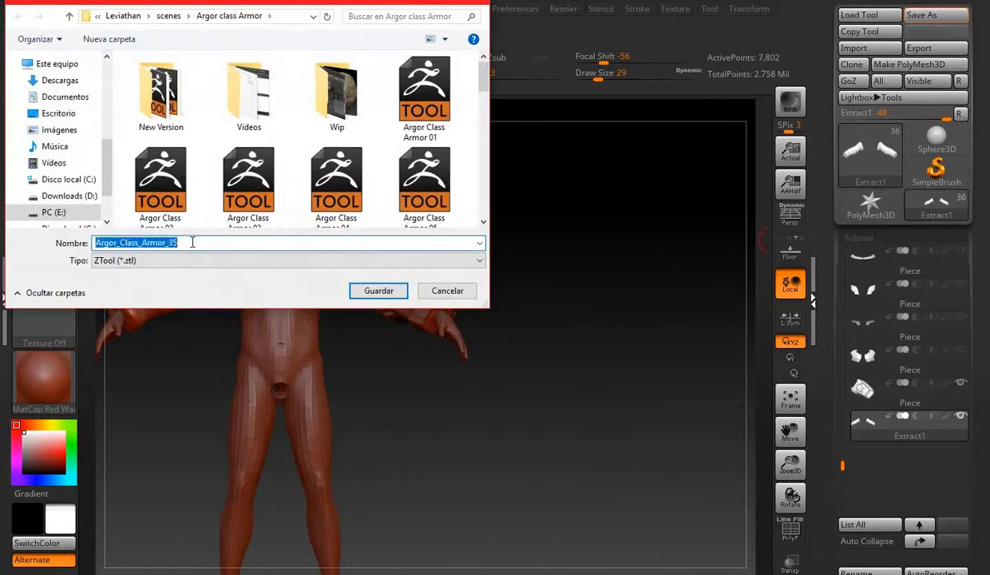
key(Return)
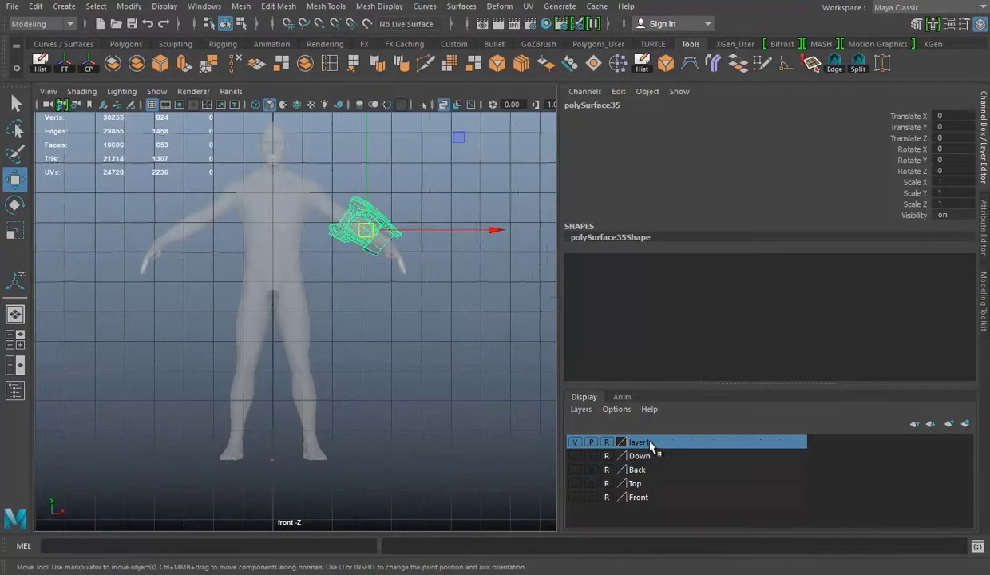
right_click(651, 444)
click(679, 317)
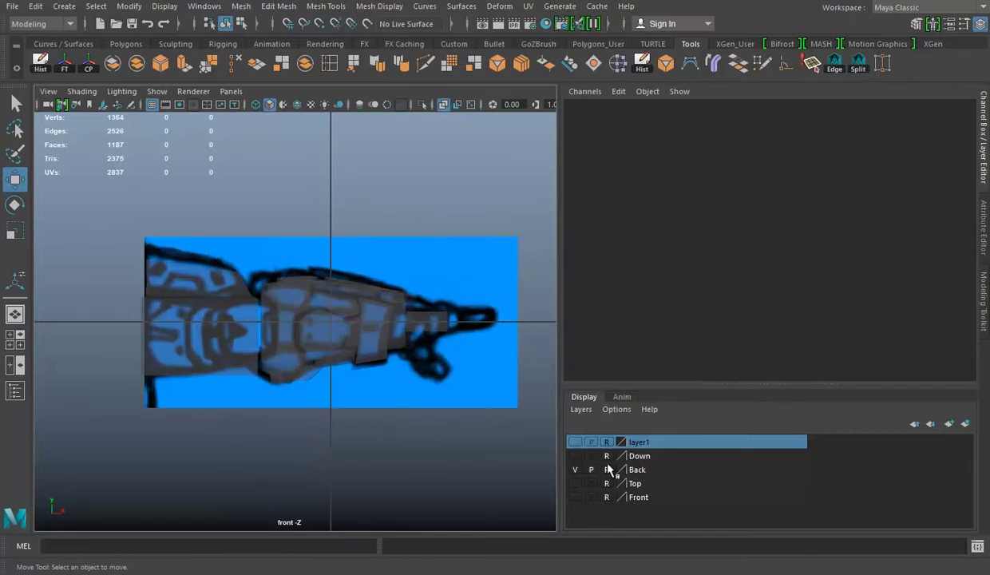
click(575, 469)
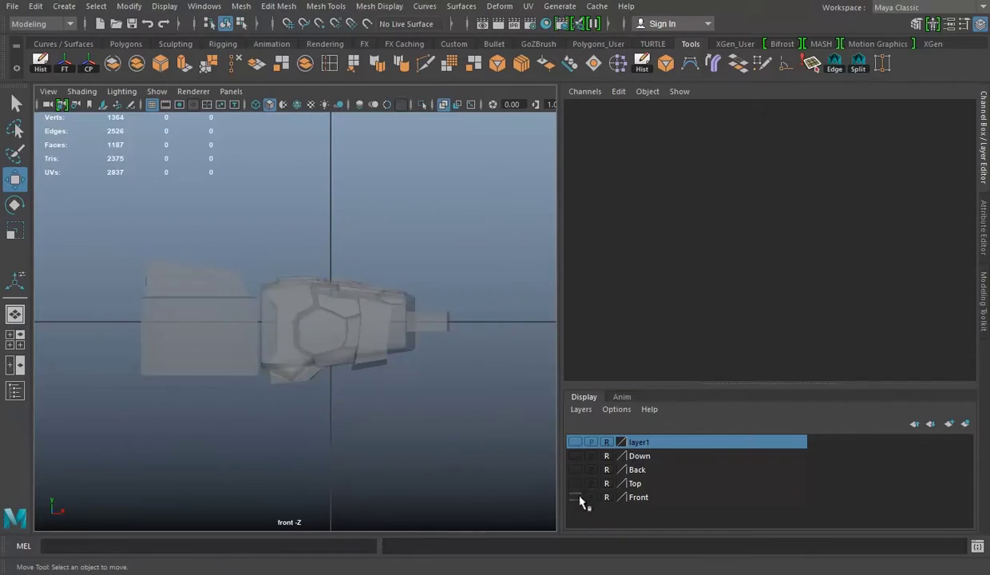
click(575, 496)
alt+right_drag(323, 332, 397, 385)
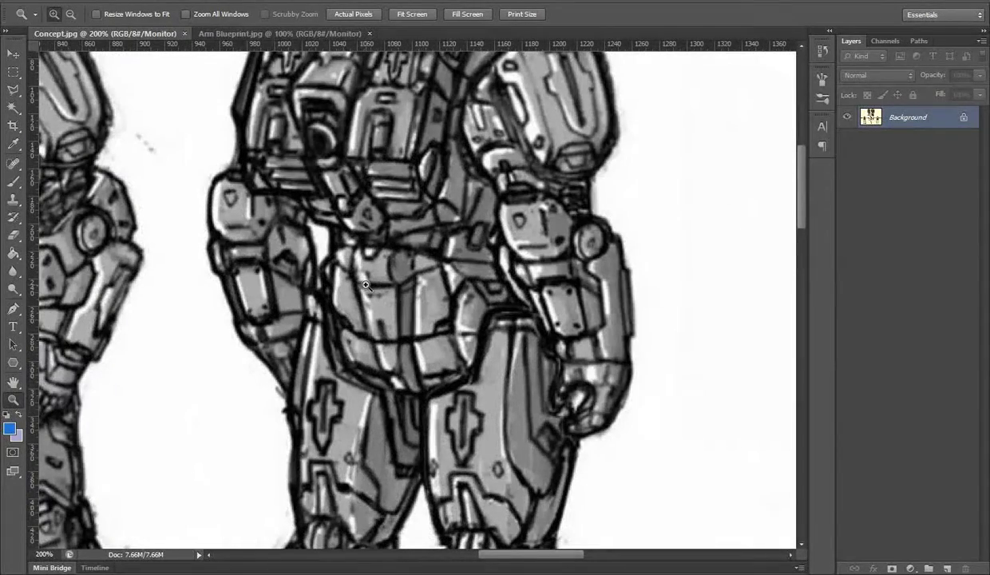
Step: Back in Maya, create a 14-sided polygon cylinder and frame it
click(495, 527)
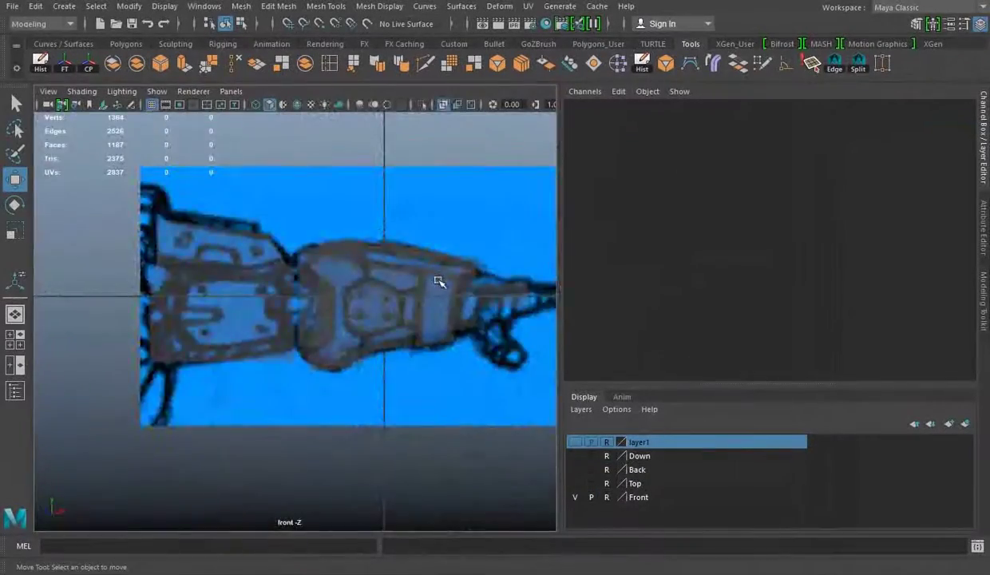
mouse_move(360, 319)
alt+mouse_down()
mouse_move(294, 374)
mouse_move(365, 423)
mouse_move(57, 36)
alt+mouse_up()
click(126, 43)
click(88, 63)
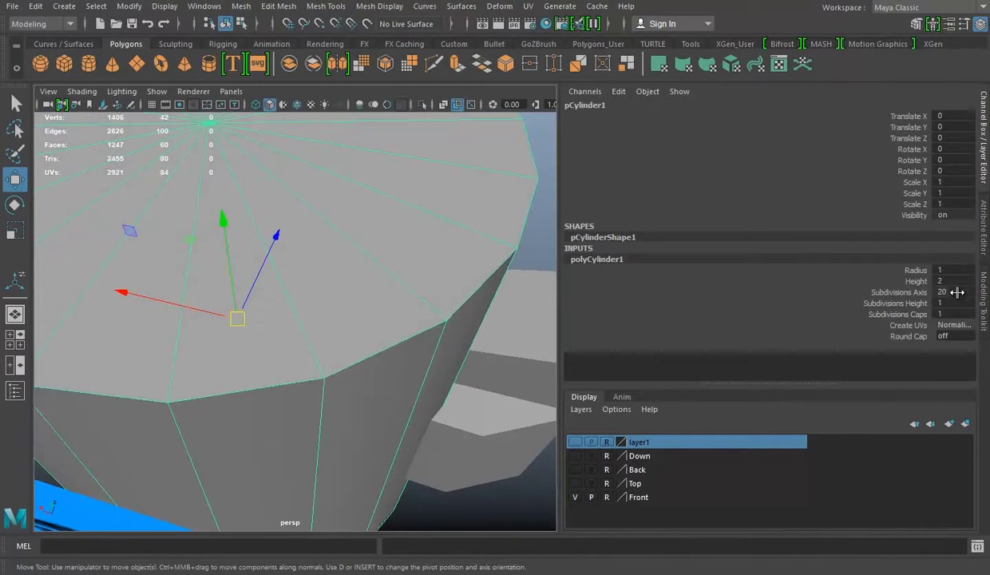
key(Return)
key(f)
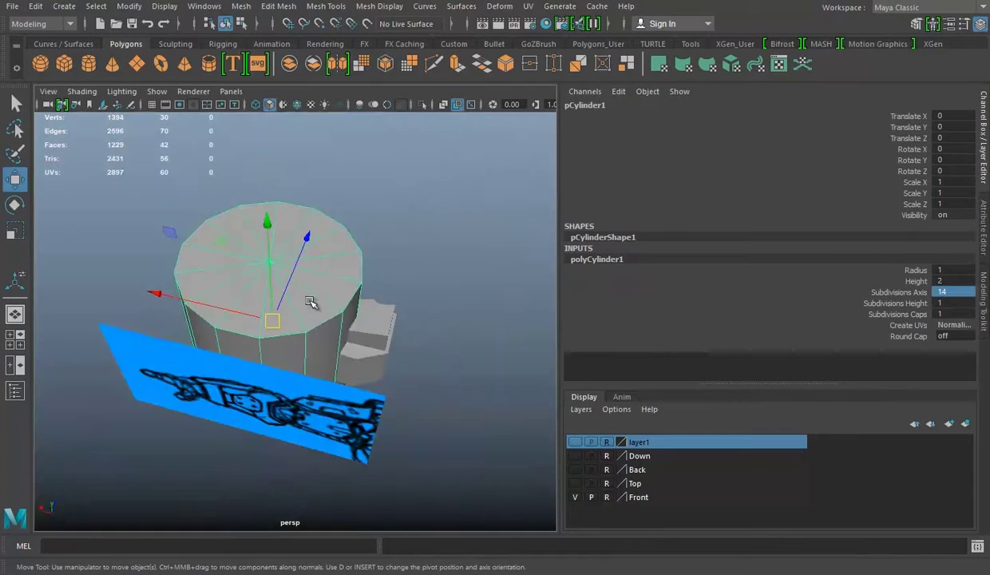
Step: Rotate the cylinder -90 on X and shrink it toward wrist size
key(e)
drag(342, 203, 290, 222)
mouse_move(413, 320)
alt+mouse_down()
mouse_move(353, 346)
mouse_move(205, 308)
mouse_move(265, 349)
mouse_move(237, 299)
mouse_move(239, 320)
alt+mouse_up()
key(r)
key(w)
mouse_move(240, 320)
alt+mouse_down()
mouse_move(271, 335)
mouse_move(320, 305)
mouse_move(265, 281)
mouse_move(266, 289)
alt+mouse_up()
key(f)
key(e)
scroll(320, 305, up, 5)
Step: Slide the cylinder into the wrist gap and scale it to 0.129, 0.353, 0.129
key(w)
alt+drag(266, 289, 270, 364)
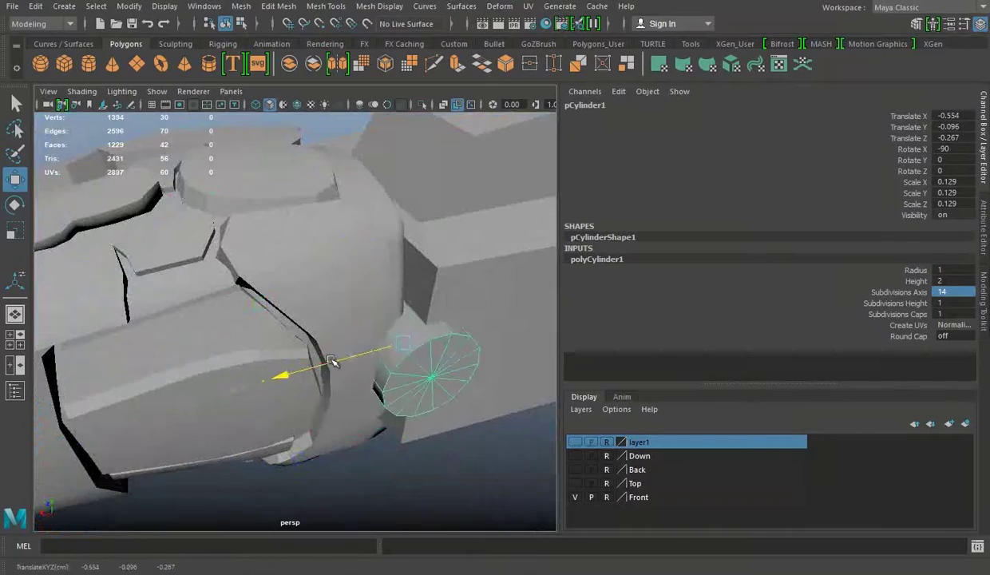
drag(332, 360, 323, 363)
alt+drag(323, 363, 244, 375)
key(e)
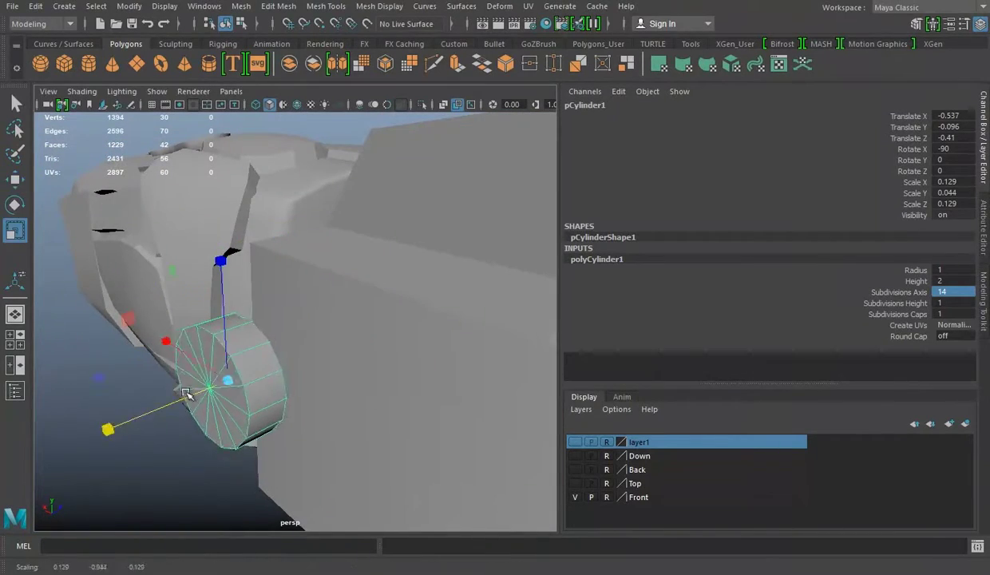
key(w)
alt+drag(186, 394, 320, 327)
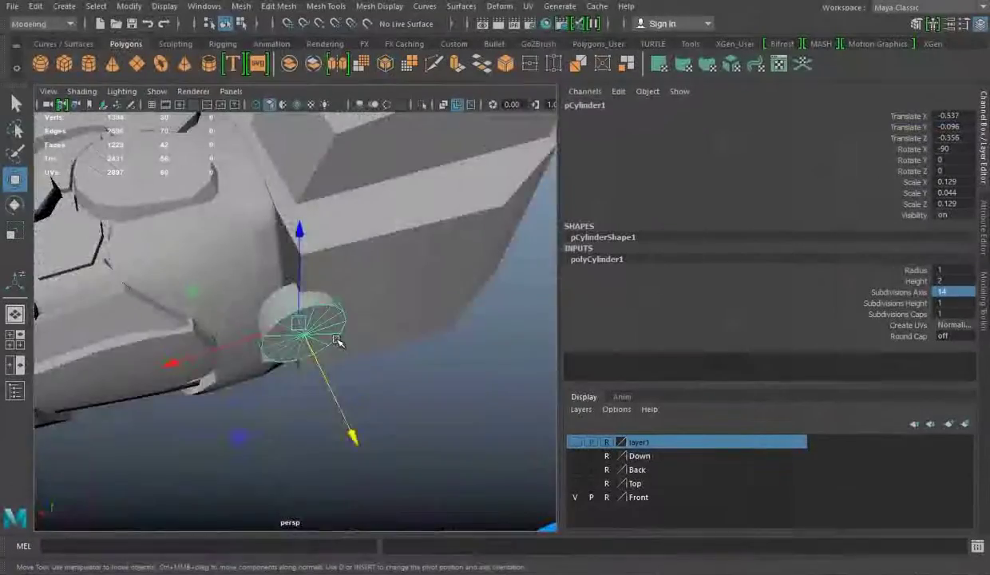
alt+drag(338, 339, 327, 244)
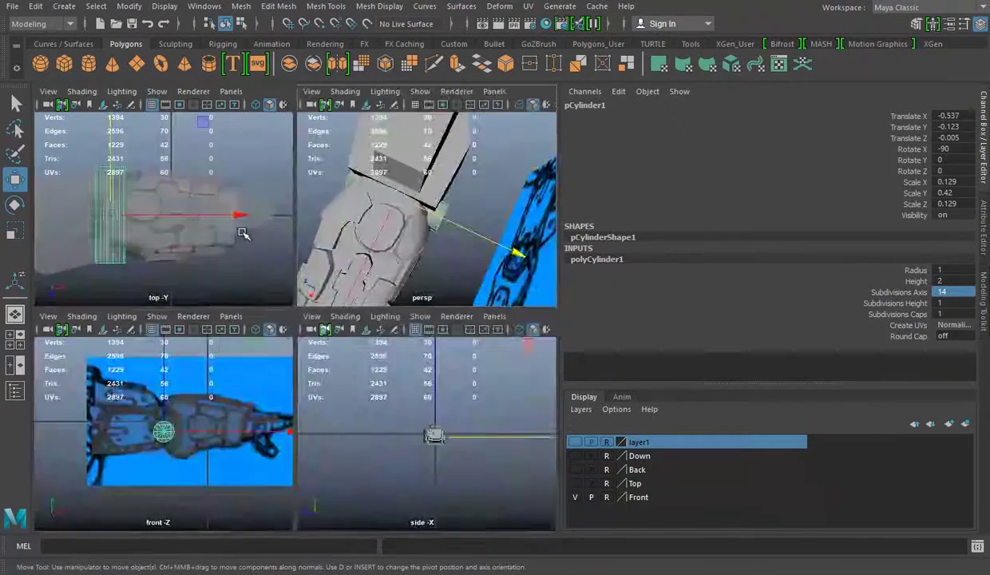
Step: Turn on the Top reference layer and check the cylinder's placement
key(space)
click(574, 483)
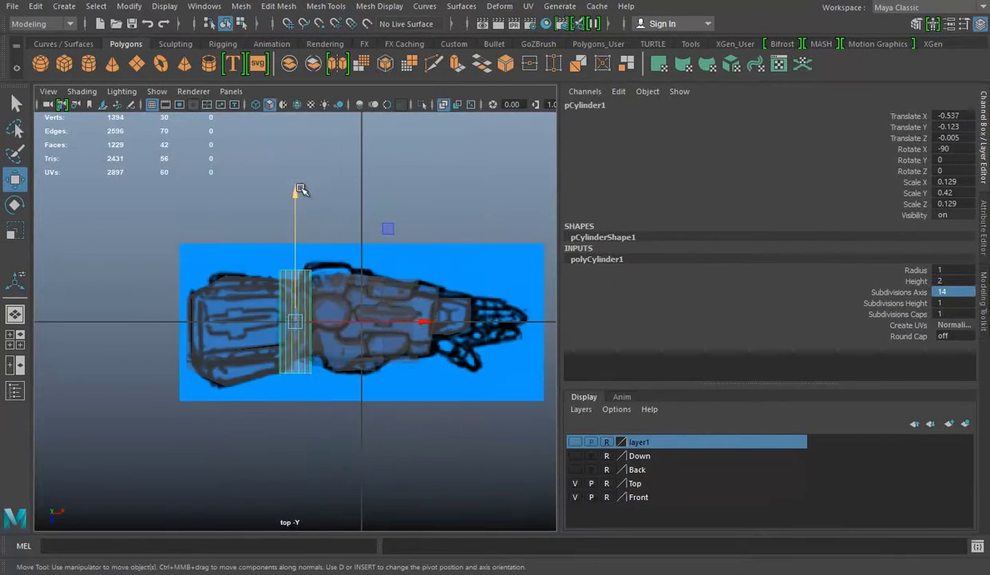
mouse_move(338, 261)
alt+mouse_down()
mouse_move(495, 206)
mouse_move(471, 229)
mouse_move(300, 248)
mouse_move(400, 254)
alt+mouse_up()
Step: Stretch the wrist cylinder to a Y scale of 0.356 and select the pCube2 cuff block
key(r)
alt+drag(193, 312, 386, 290)
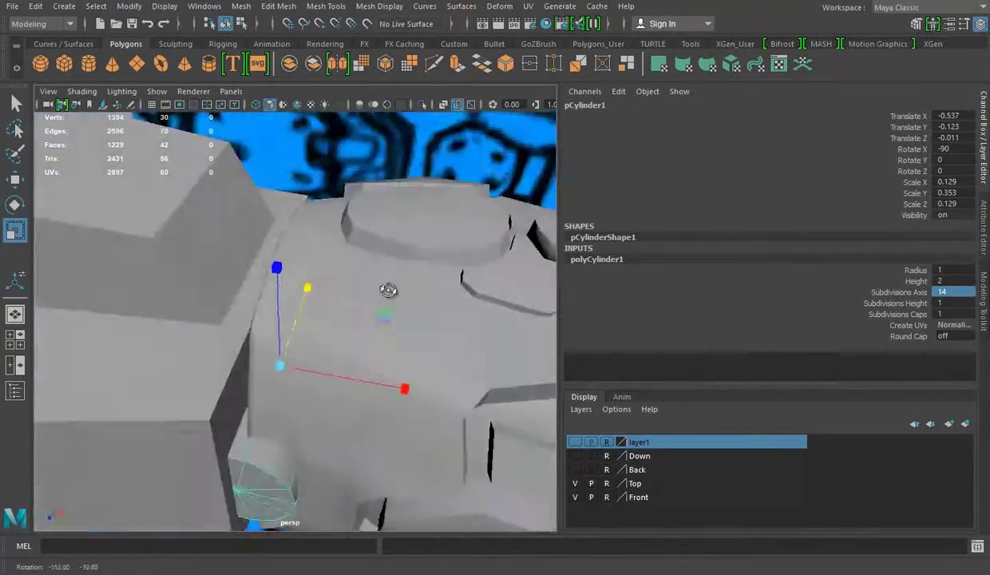
click(267, 285)
key(space)
scroll(293, 317, up, 3)
right_drag(400, 192, 331, 193)
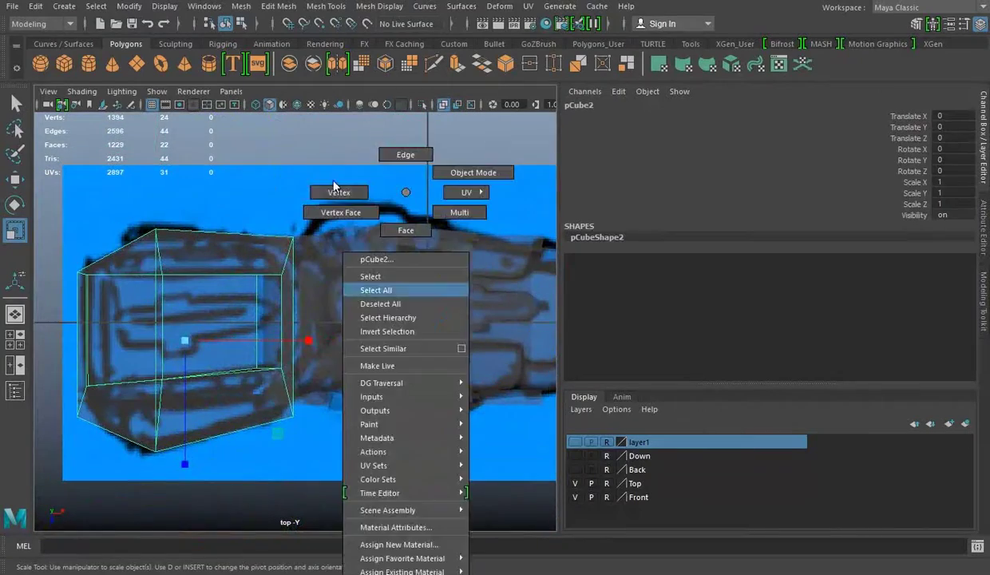
click(301, 403)
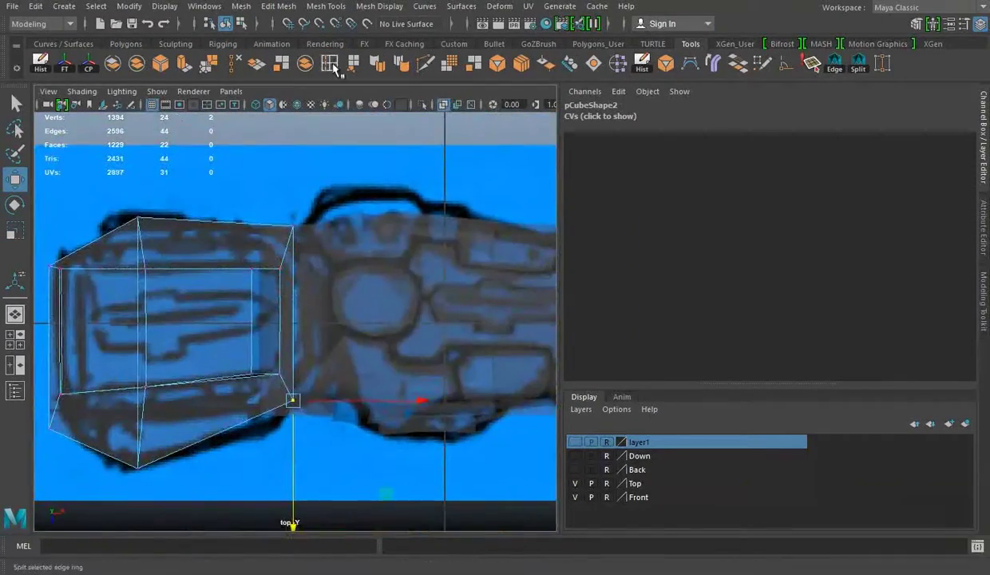
Step: Insert an edge loop across the cuff block and check it from several angles
click(266, 417)
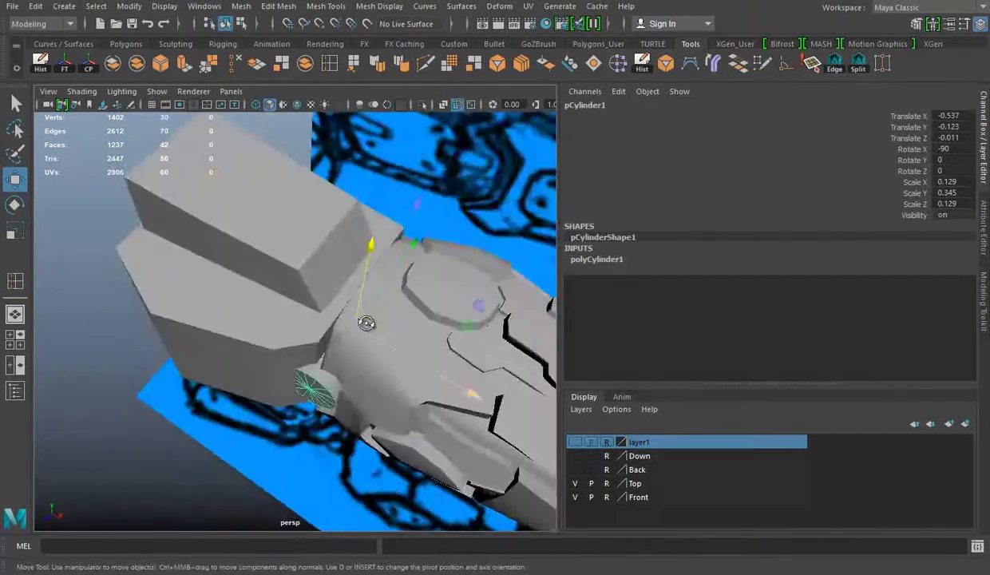
alt+drag(367, 322, 245, 320)
mouse_move(410, 381)
alt+mouse_down()
mouse_move(320, 346)
mouse_move(303, 447)
alt+mouse_up()
key(space)
mouse_move(295, 368)
alt+mouse_down()
mouse_move(464, 442)
mouse_move(290, 333)
alt+mouse_up()
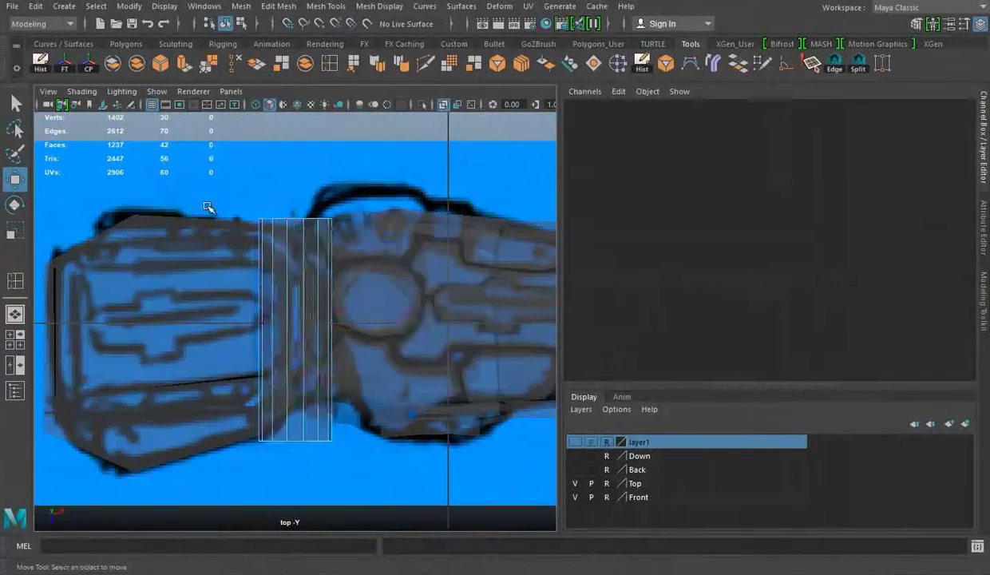
Step: Select the cylinder's cap edge ring and maximize the front view on it
right_drag(309, 159, 309, 120)
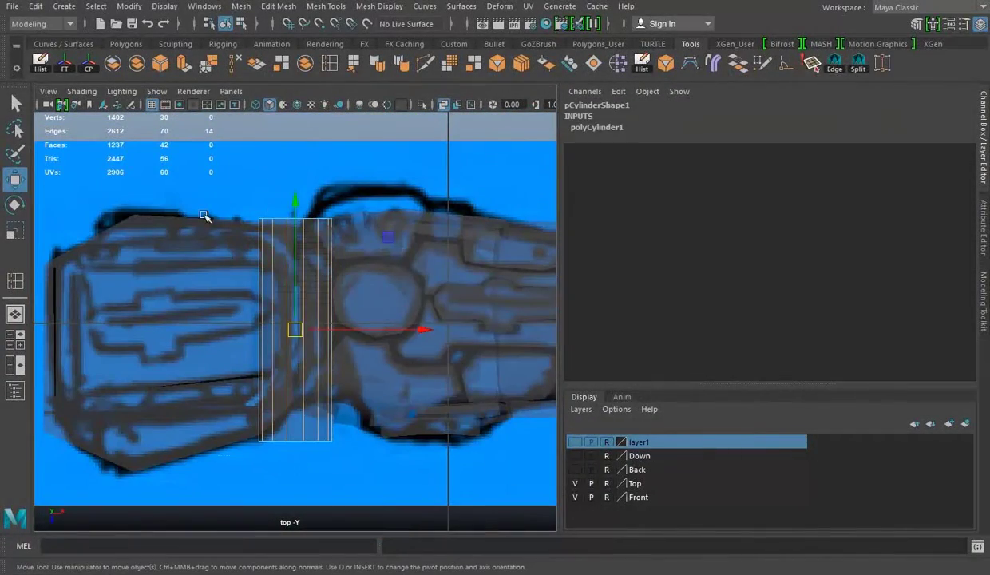
key(space)
key(space)
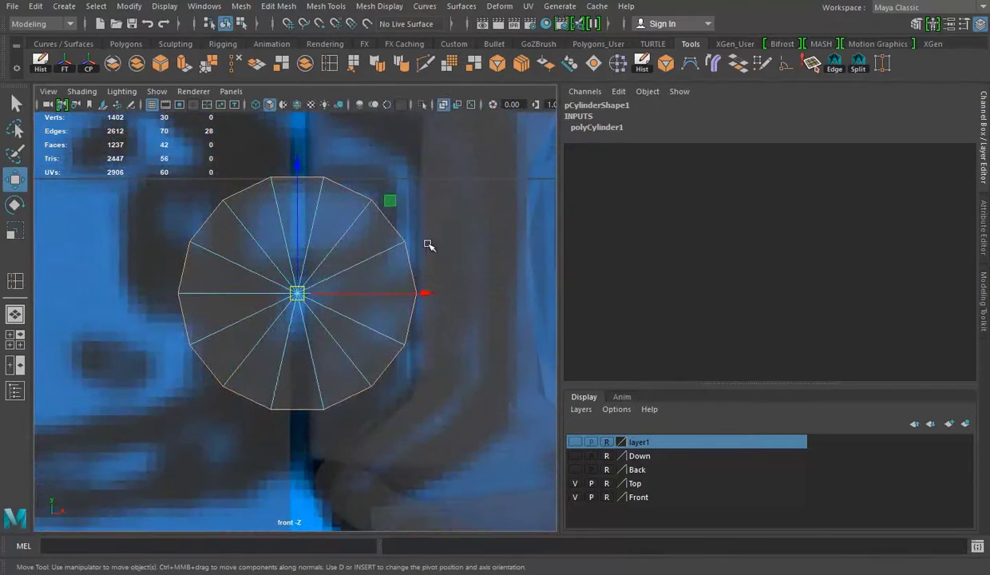
key(space)
key(space)
Step: Bevel the wrist cylinder's rim edges with a Fraction of 0.2
key(ctrl+b)
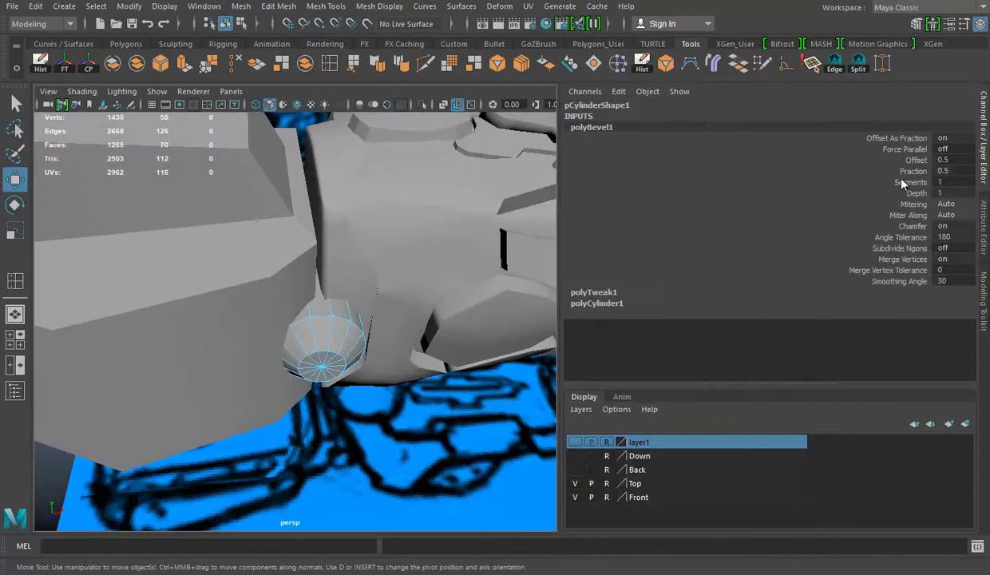
click(912, 170)
middle_drag(495, 337, 465, 337)
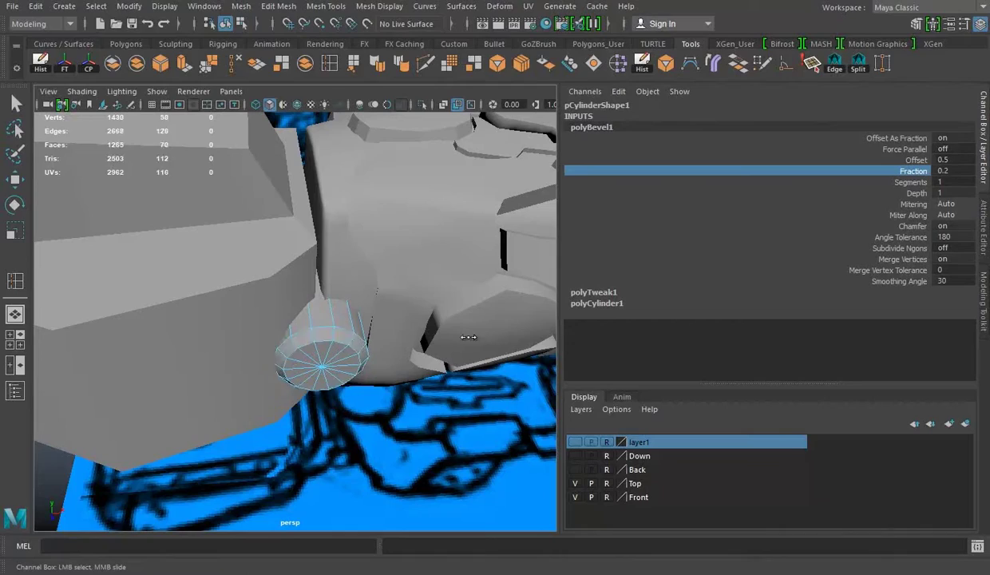
mouse_move(469, 340)
alt+mouse_down()
mouse_move(474, 391)
mouse_move(585, 283)
mouse_move(526, 316)
mouse_move(520, 303)
mouse_move(555, 307)
mouse_move(494, 394)
mouse_move(487, 387)
alt+mouse_up()
click(487, 386)
Step: Frame the front view and make the cuff block the live surface
mouse_move(450, 190)
alt+mouse_down()
mouse_move(542, 335)
mouse_move(632, 363)
mouse_move(605, 259)
alt+mouse_up()
key(space)
key(space)
key(f)
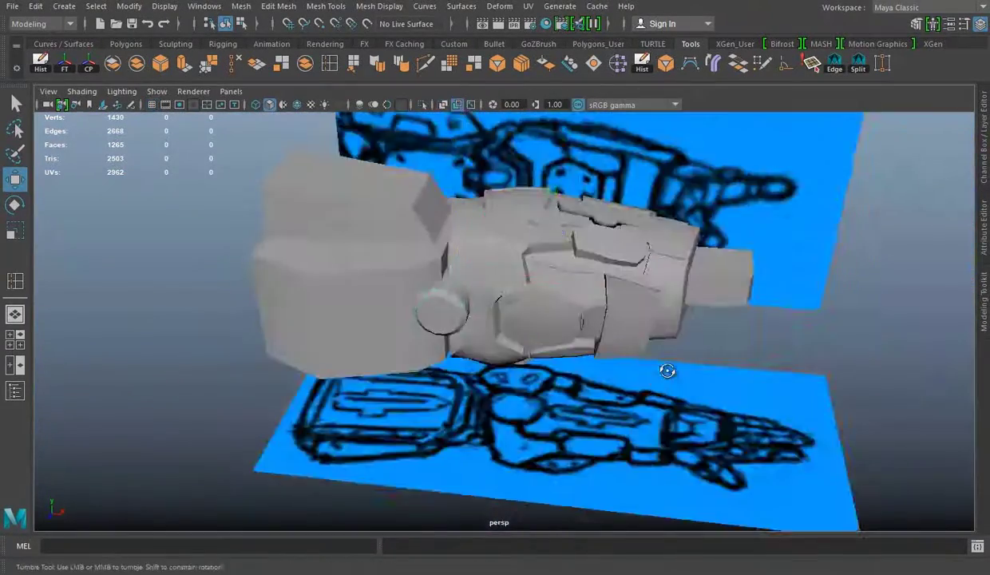
alt+drag(663, 367, 625, 368)
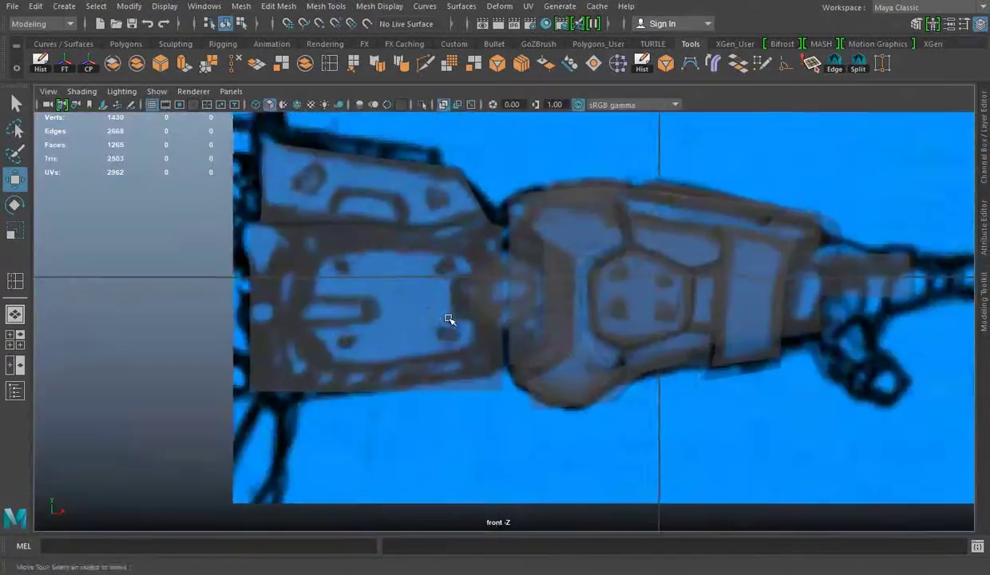
scroll(512, 339, down, 3)
click(431, 335)
click(366, 23)
Step: Insert an edge loop across the cuff block
mouse_move(523, 289)
alt+mouse_down()
mouse_move(613, 239)
mouse_move(479, 263)
alt+mouse_up()
click(383, 263)
key(y)
mouse_move(415, 287)
alt+mouse_down()
mouse_move(364, 281)
mouse_move(512, 290)
alt+mouse_up()
click(363, 281)
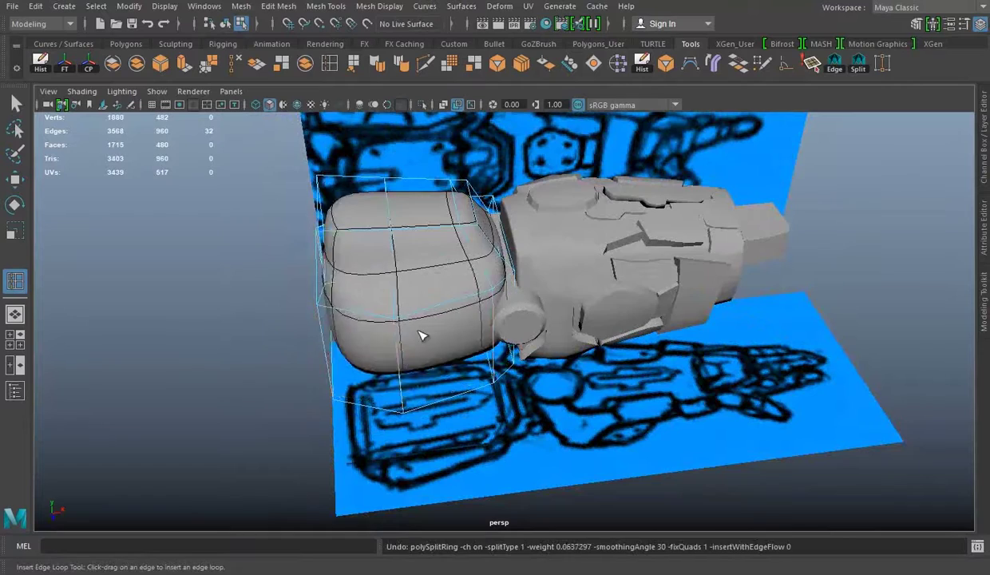
Step: Add an edge loop near the top of the upper cuff block
alt+drag(423, 335, 364, 311)
mouse_move(424, 334)
alt+mouse_down()
mouse_move(380, 320)
mouse_move(387, 204)
alt+mouse_up()
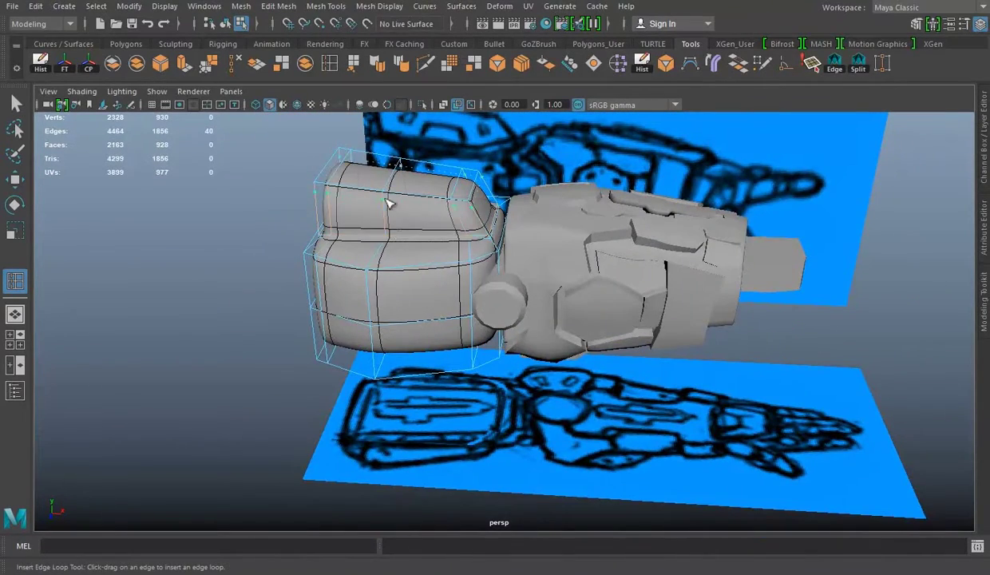
click(323, 189)
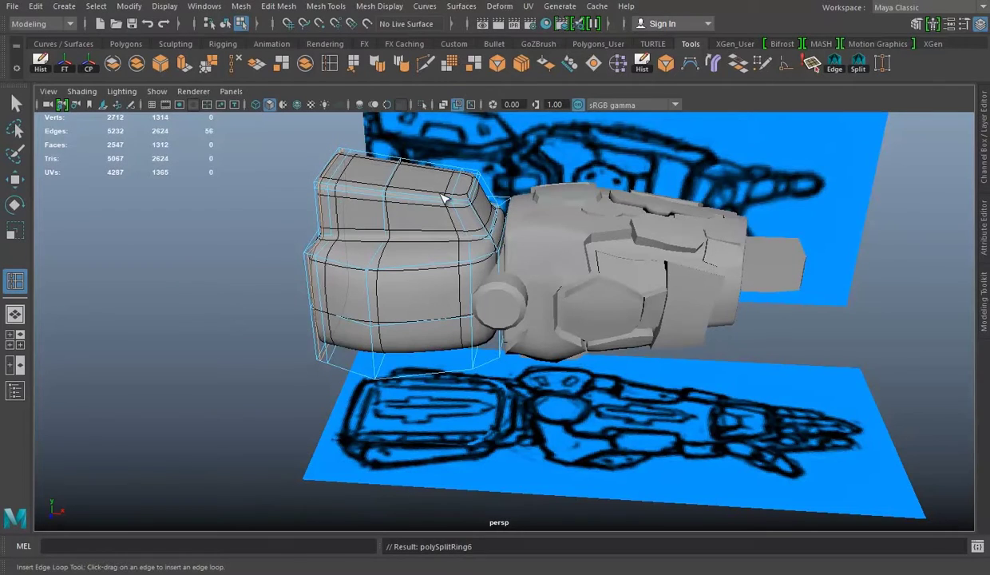
mouse_move(500, 253)
alt+mouse_down()
mouse_move(474, 287)
mouse_move(546, 259)
alt+mouse_up()
Step: Apply Mesh > Smooth to round off the upper cuff block
key(w)
mouse_move(455, 245)
alt+mouse_down()
mouse_move(433, 261)
mouse_move(590, 295)
mouse_move(300, 214)
mouse_move(479, 280)
alt+mouse_up()
key(r)
key(3)
click(425, 62)
click(758, 369)
mouse_move(758, 369)
alt+mouse_down()
mouse_move(453, 247)
mouse_move(423, 263)
mouse_move(525, 215)
alt+mouse_up()
Step: Make pCube2 the live surface and switch to the see-through front view
click(399, 239)
click(367, 23)
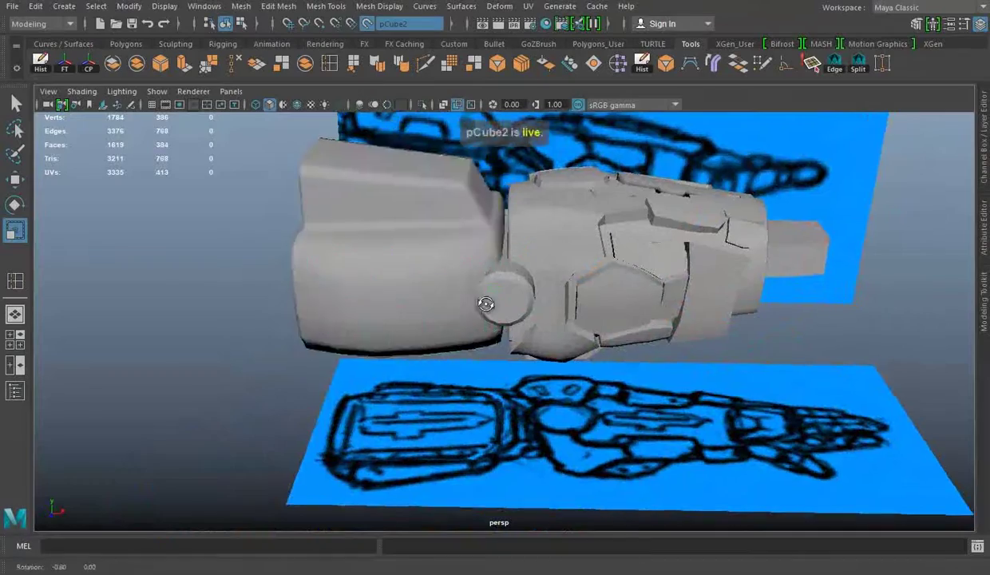
key(alt+x)
alt+right_drag(240, 244, 275, 248)
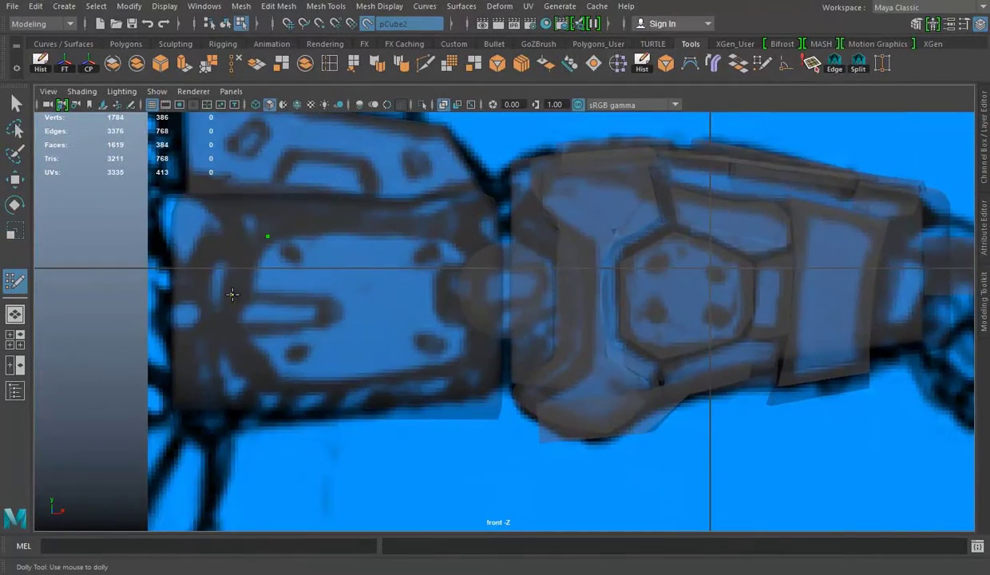
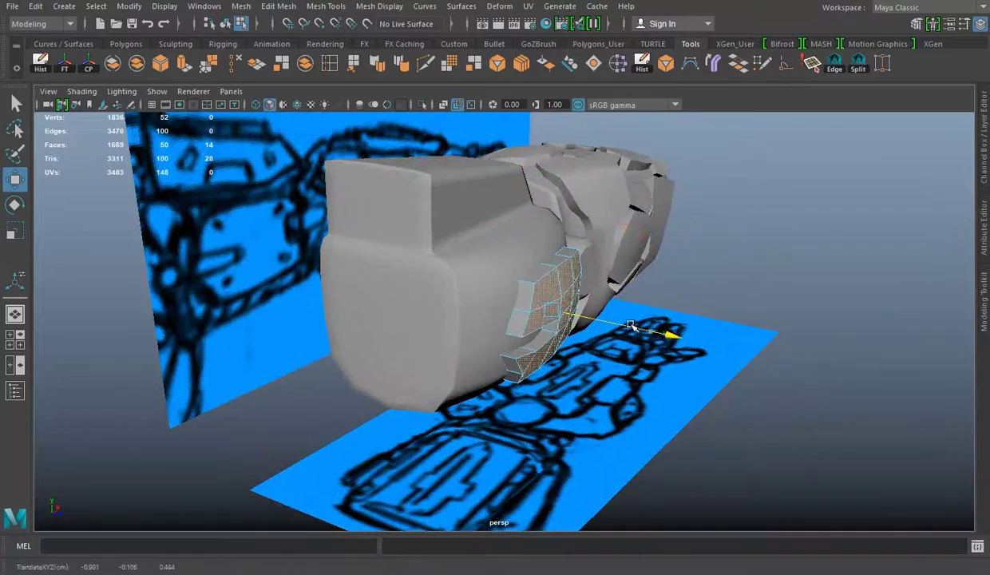
Step: Undo the last extrusion, then slightly flatten and rotate the small forearm plate faces
key(ctrl+z)
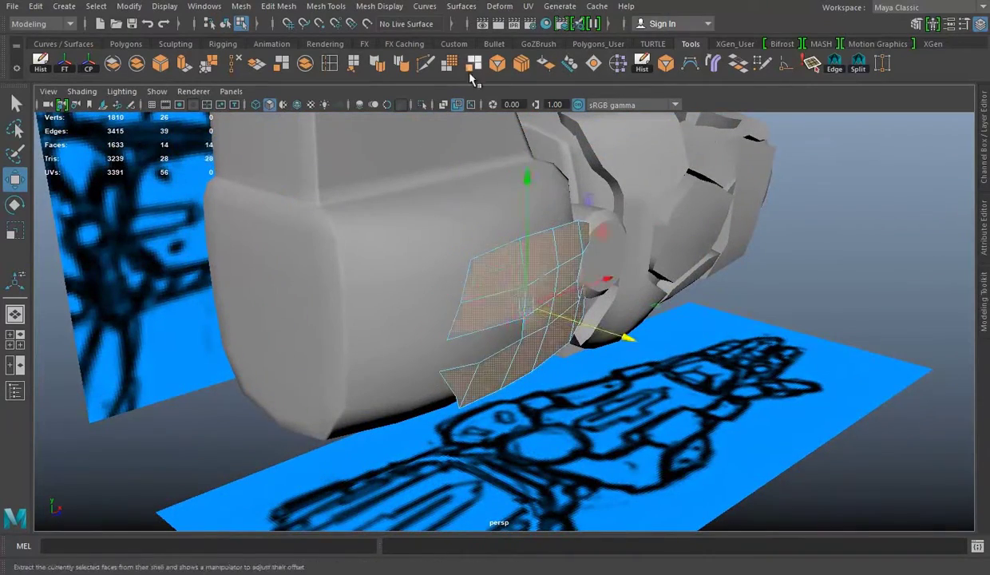
alt+drag(521, 287, 508, 276)
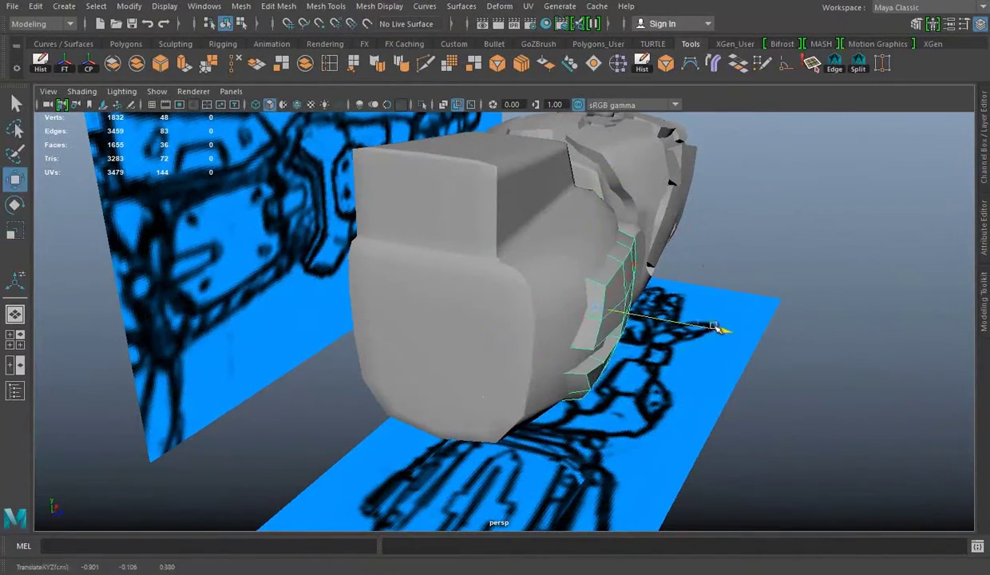
key(r)
drag(717, 327, 707, 327)
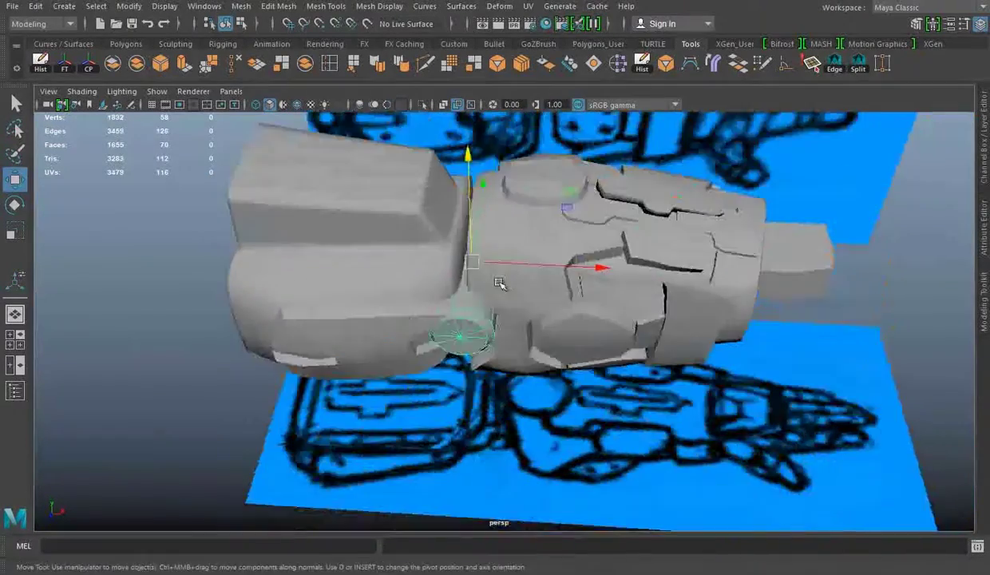
key(e)
Step: Switch to the orthographic view and set pCube2 as the live surface
key(space)
key(space)
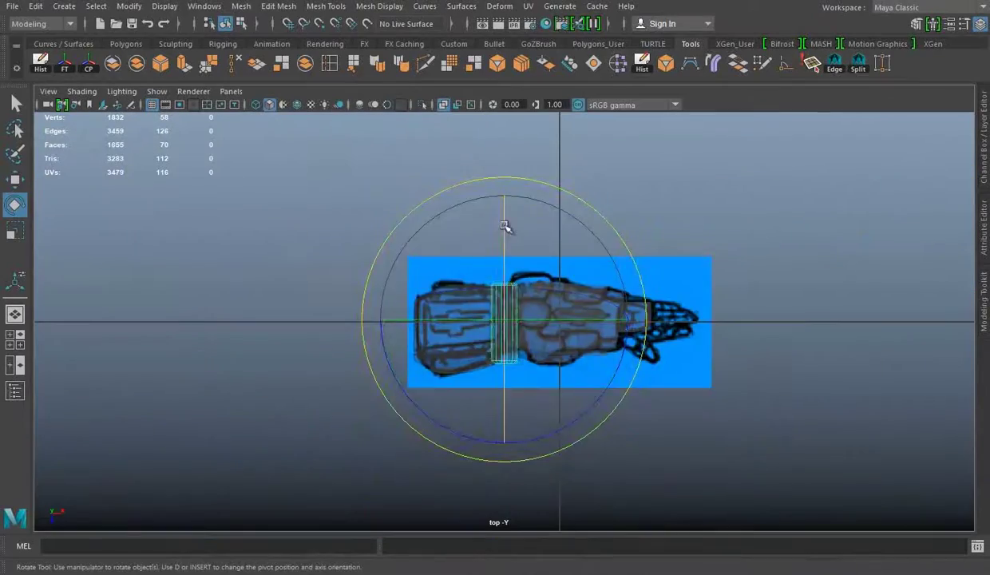
scroll(535, 318, up, 4)
scroll(534, 318, up, 1)
key(w)
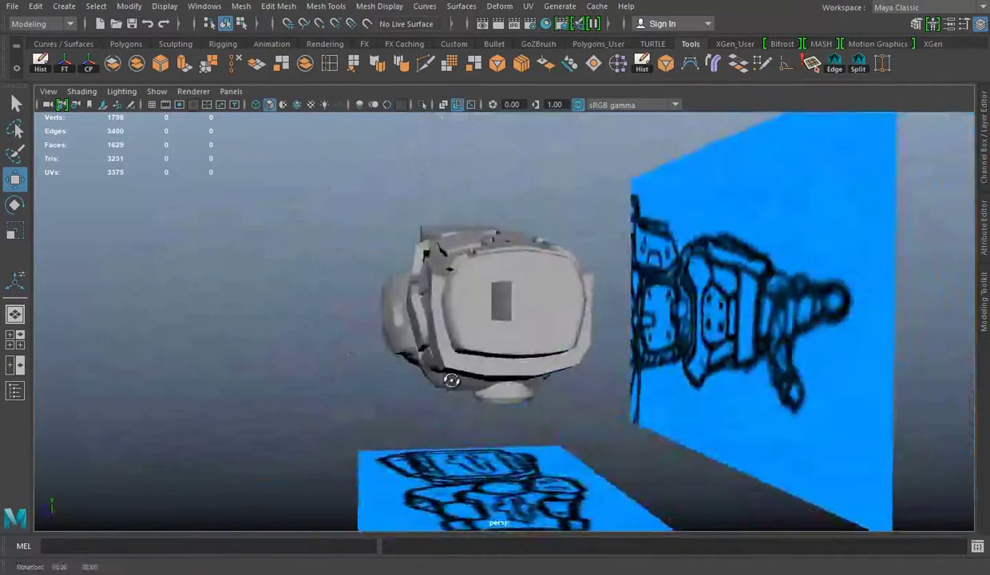
mouse_move(451, 380)
alt+mouse_down()
mouse_move(498, 431)
mouse_move(853, 422)
mouse_move(379, 405)
mouse_move(590, 411)
mouse_move(598, 383)
alt+mouse_up()
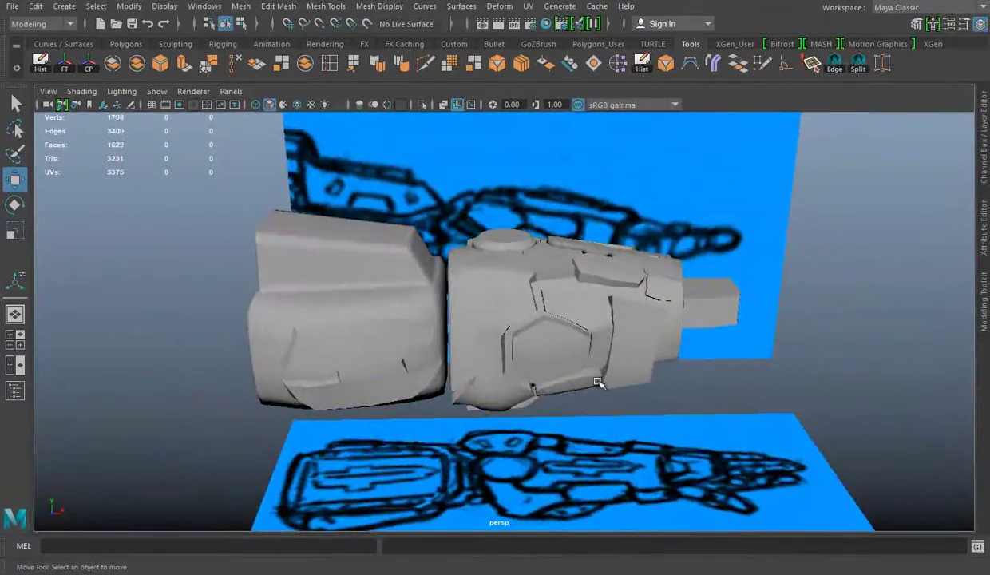
scroll(475, 342, up, 5)
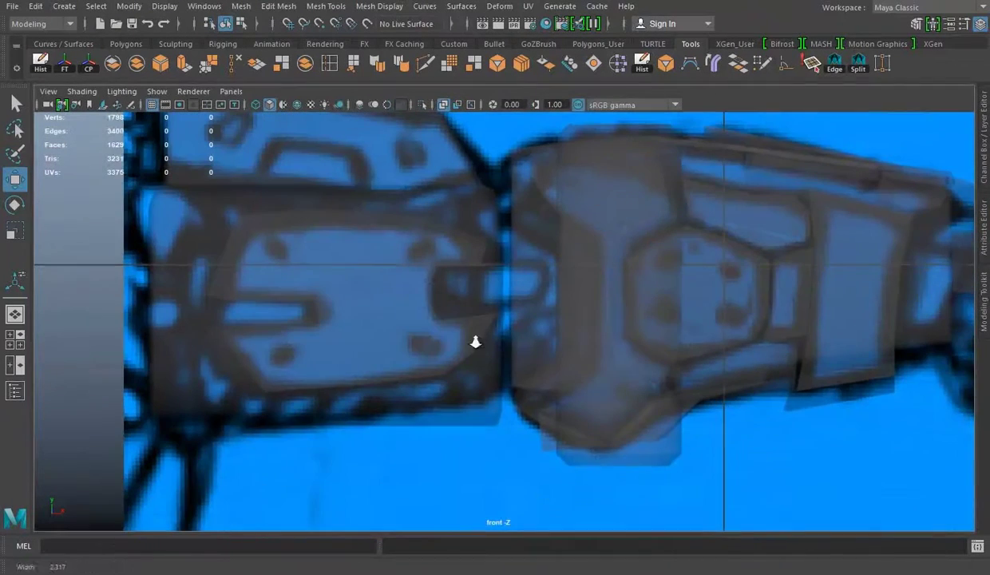
scroll(471, 327, down, 3)
click(338, 195)
click(367, 23)
scroll(451, 313, up, 2)
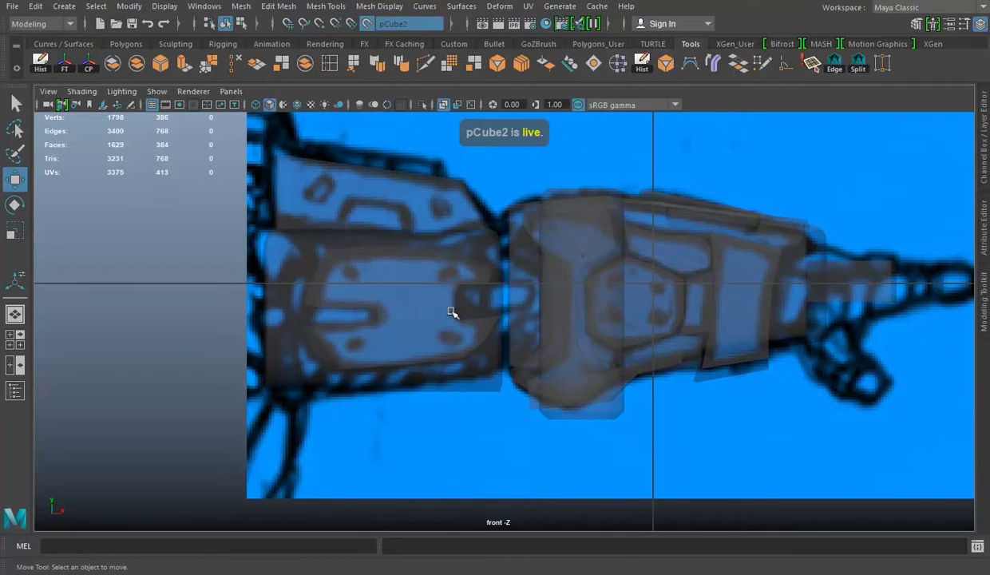
Step: Draw the tapered shape over the slot detail on pCube2 in front view, scaling its top edge
alt+middle_drag(451, 313, 527, 327)
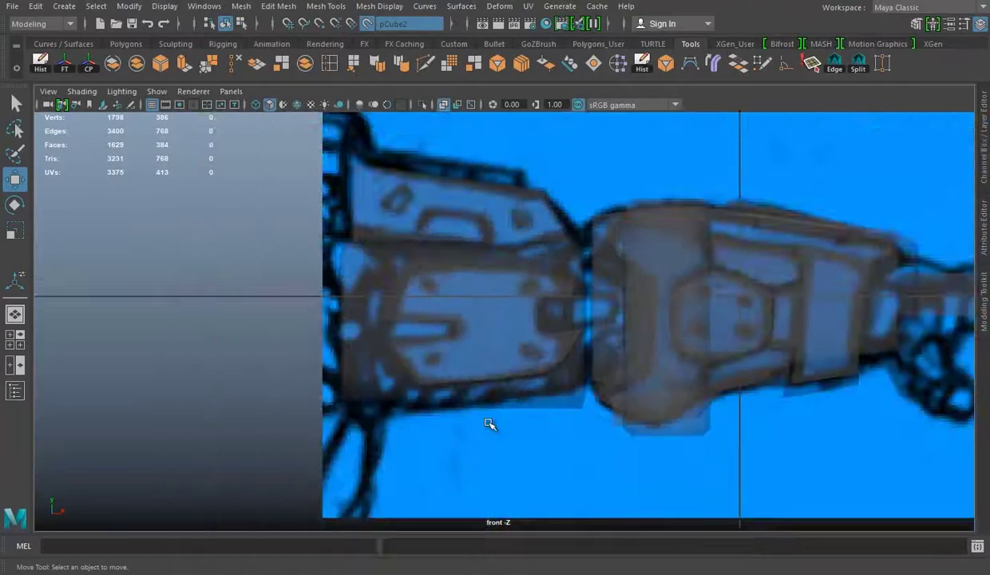
scroll(490, 424, up, 2)
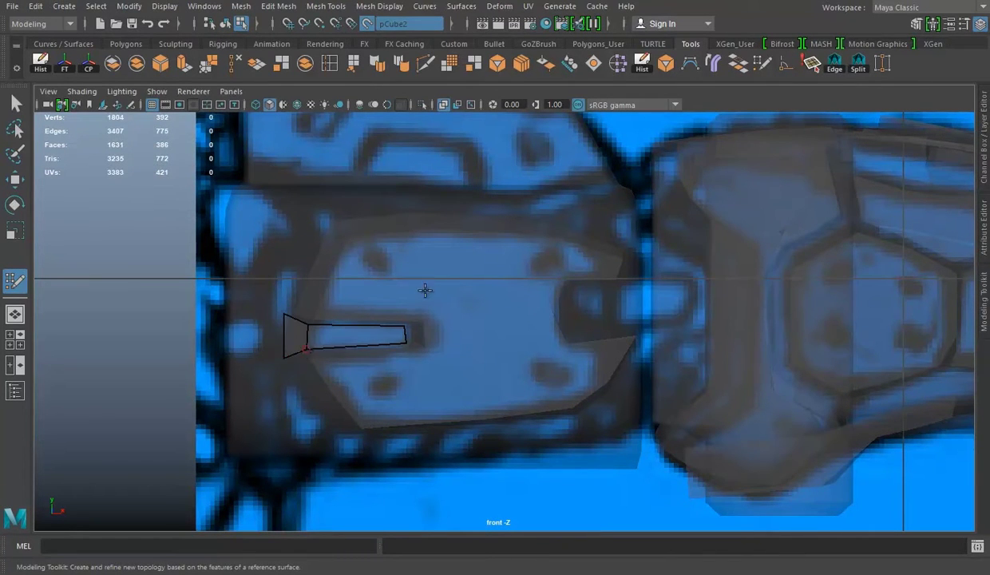
alt+drag(425, 289, 374, 311)
alt+right_drag(373, 311, 382, 327)
mouse_move(331, 253)
alt+mouse_down()
mouse_move(479, 305)
mouse_move(286, 262)
alt+mouse_up()
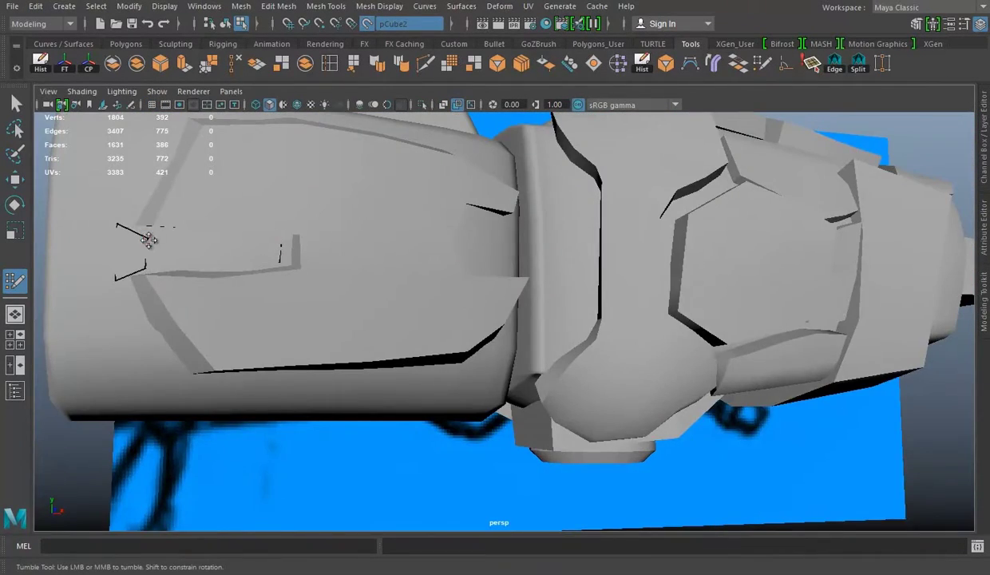
key(space)
key(space)
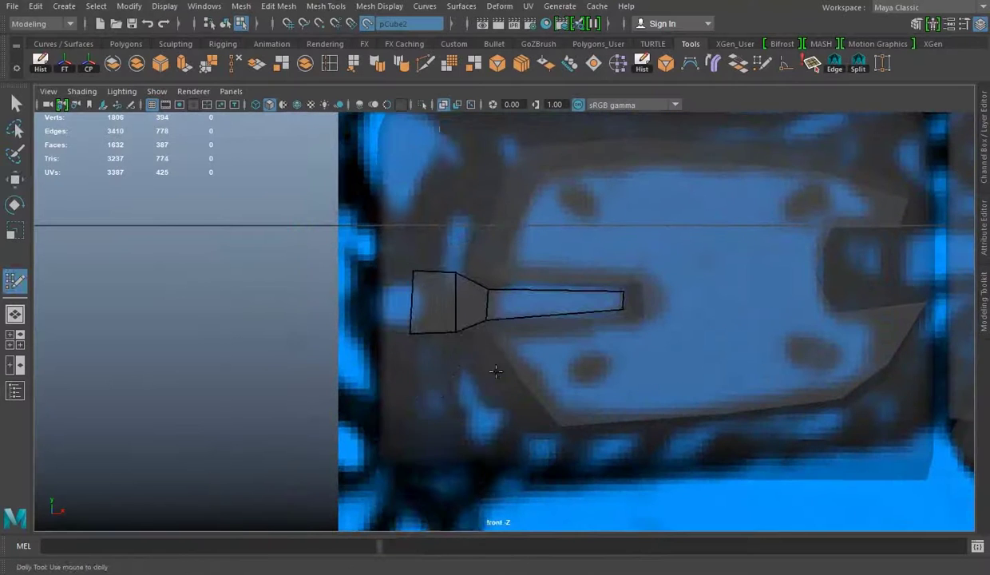
click(435, 272)
key(w)
key(r)
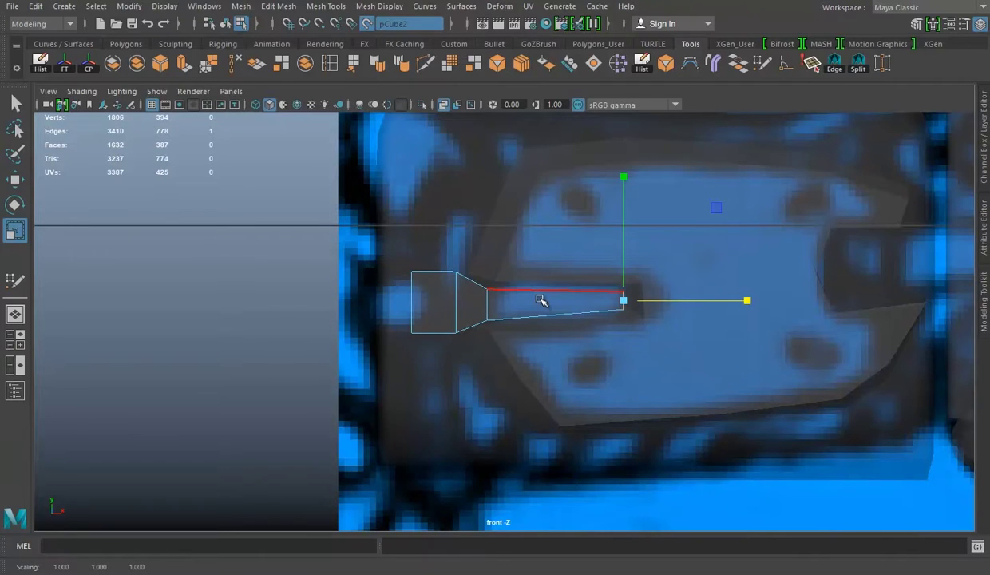
Step: Turn off the live surface and extrude the drawn faces outward for thickness
key(space)
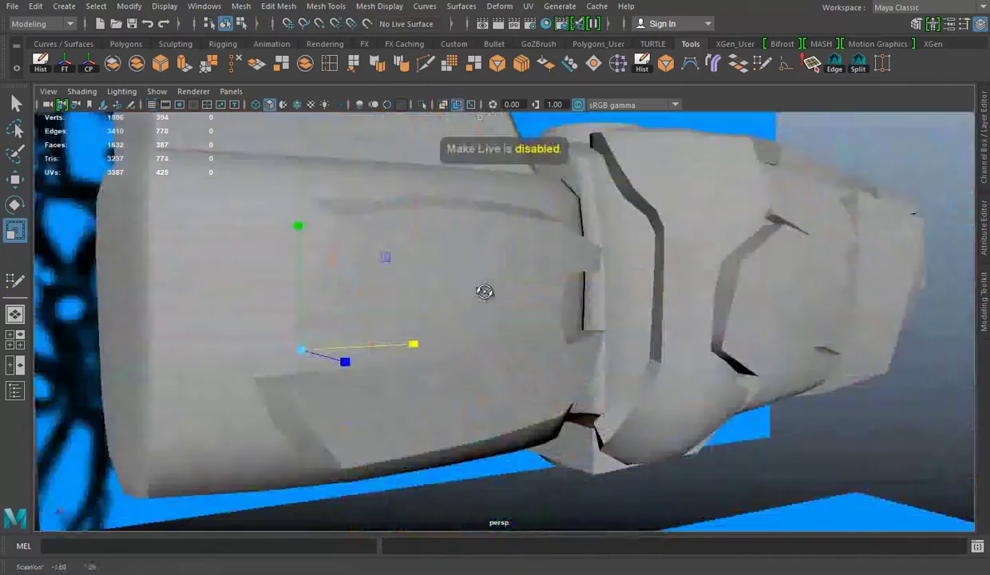
alt+drag(484, 289, 438, 206)
key(ctrl+e)
mouse_move(675, 298)
mouse_down()
mouse_move(673, 336)
mouse_move(487, 310)
mouse_up()
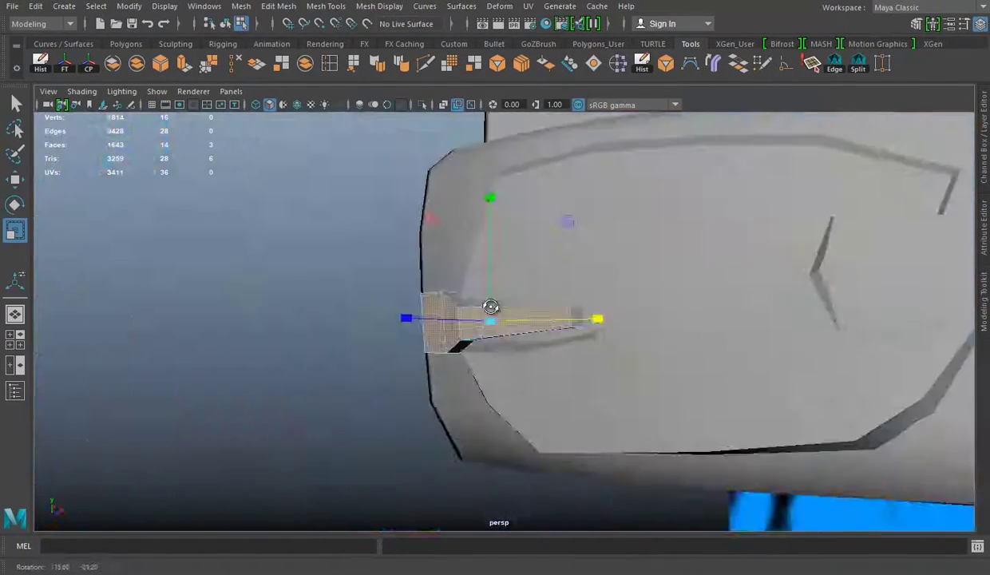
key(r)
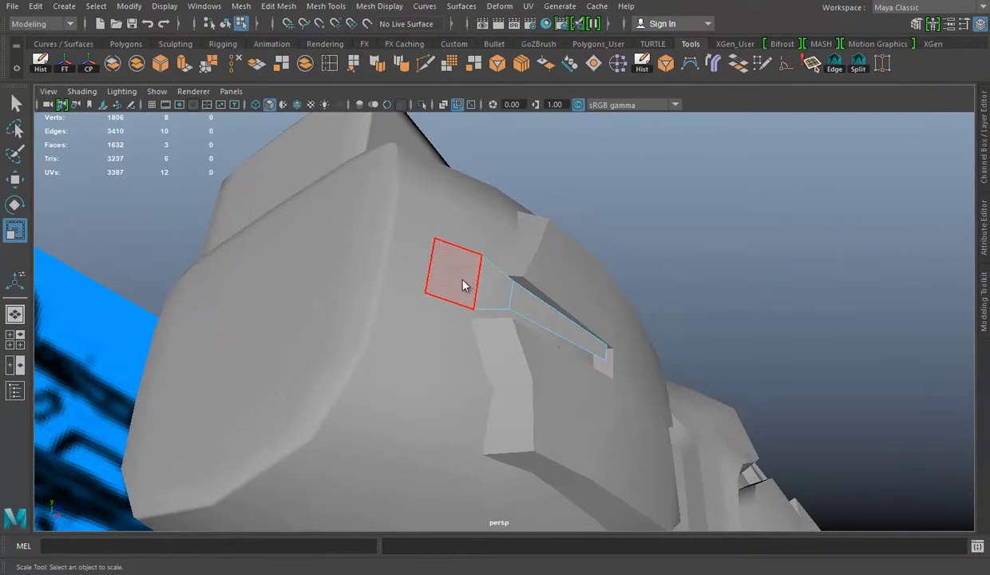
Step: Extrude the end face again, scale it into a flared end, and move it into place
key(ctrl+e)
alt+drag(511, 319, 559, 349)
key(r)
mouse_move(623, 336)
alt+mouse_down()
mouse_move(530, 334)
mouse_move(532, 309)
alt+mouse_up()
alt+drag(514, 211, 508, 221)
key(w)
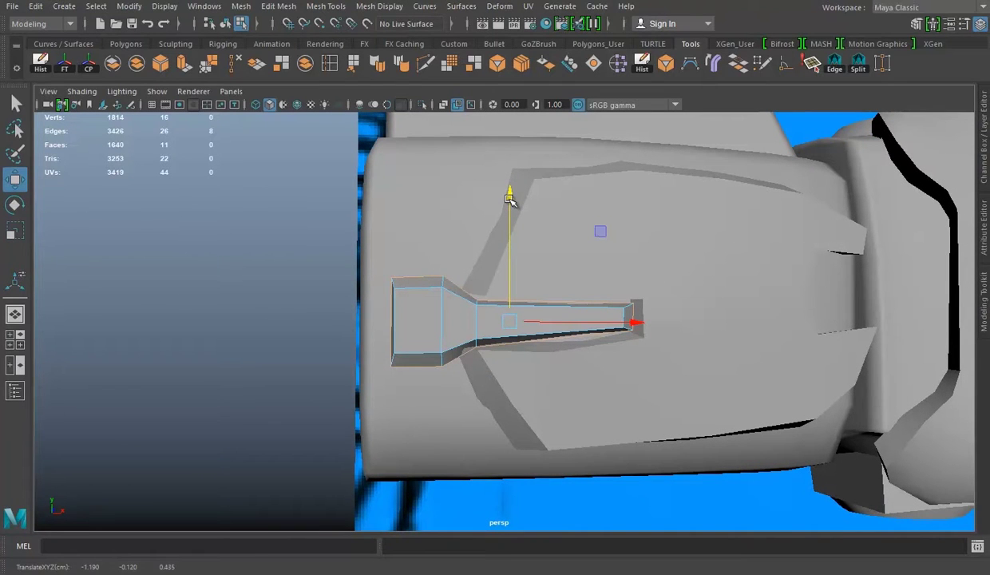
key(F8)
alt+drag(267, 343, 427, 325)
key(space)
key(space)
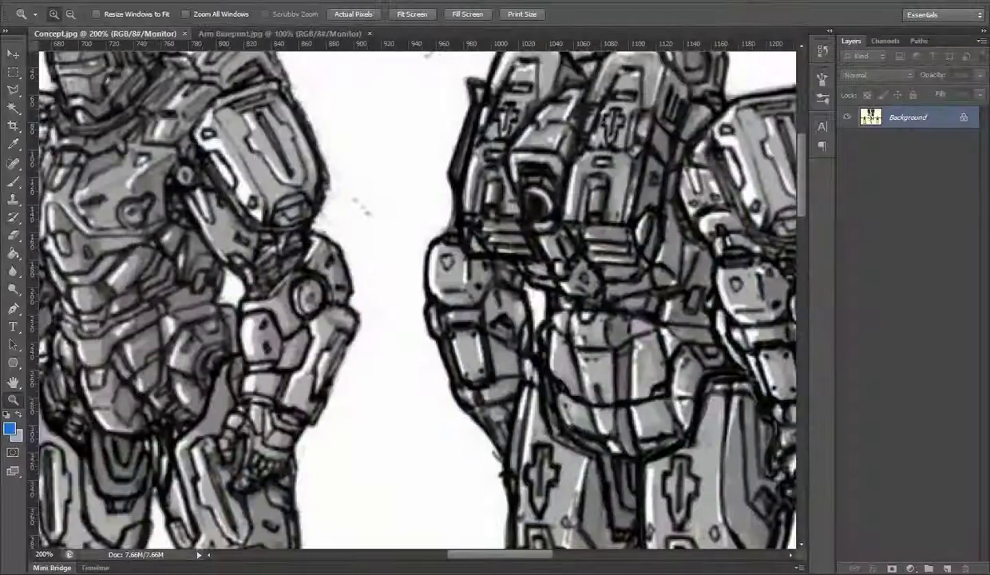
Step: Create an 8-sided polygon cylinder, rotate it 90 on X, and scale it to 0.064
click(120, 44)
click(982, 143)
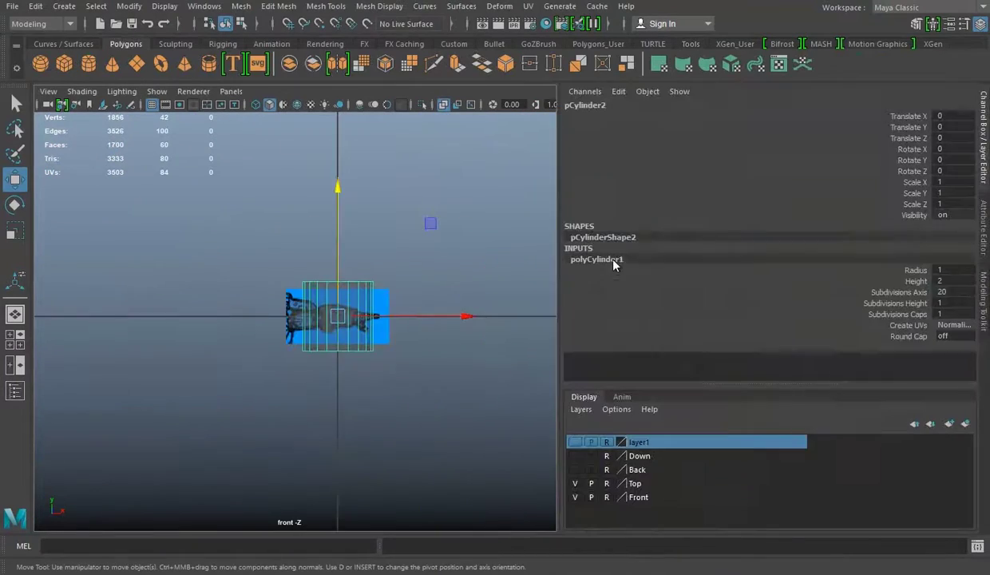
key(Return)
key(e)
key(f)
drag(386, 214, 397, 295)
mouse_move(388, 229)
mouse_down()
mouse_move(453, 316)
mouse_move(399, 299)
mouse_up()
key(r)
key(w)
Step: Move the cylinder pin onto the armor surface at the tapered piece's end
scroll(534, 325, up, 5)
scroll(535, 325, up, 2)
mouse_move(315, 264)
mouse_down()
mouse_move(295, 296)
mouse_move(415, 303)
mouse_up()
key(w)
key(space)
key(space)
drag(453, 376, 170, 426)
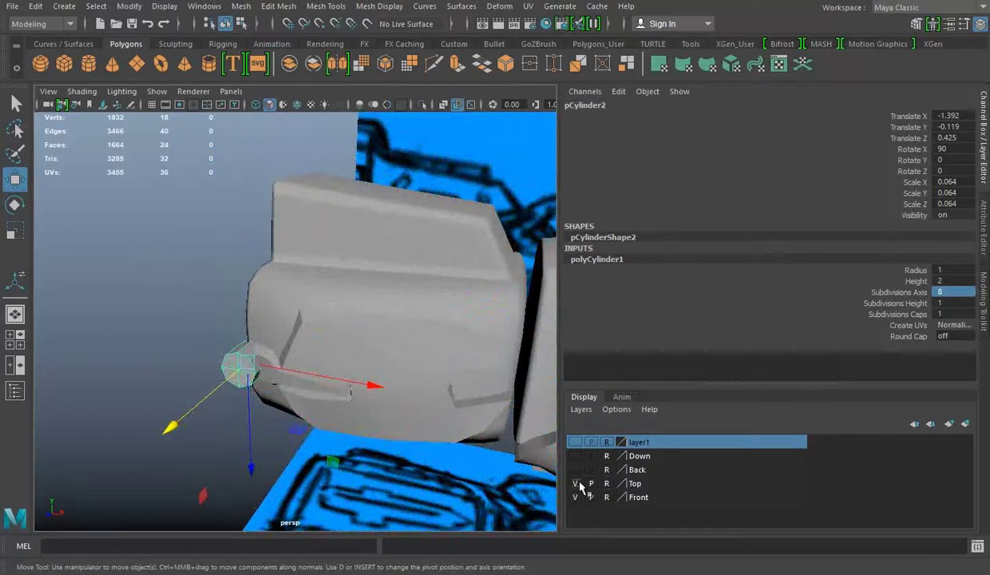
key(bracketleft)
Step: Show the Back reference image and hide the Front one to check the pin
click(575, 483)
click(575, 483)
click(575, 482)
click(575, 483)
click(574, 469)
click(575, 497)
alt+drag(359, 335, 283, 272)
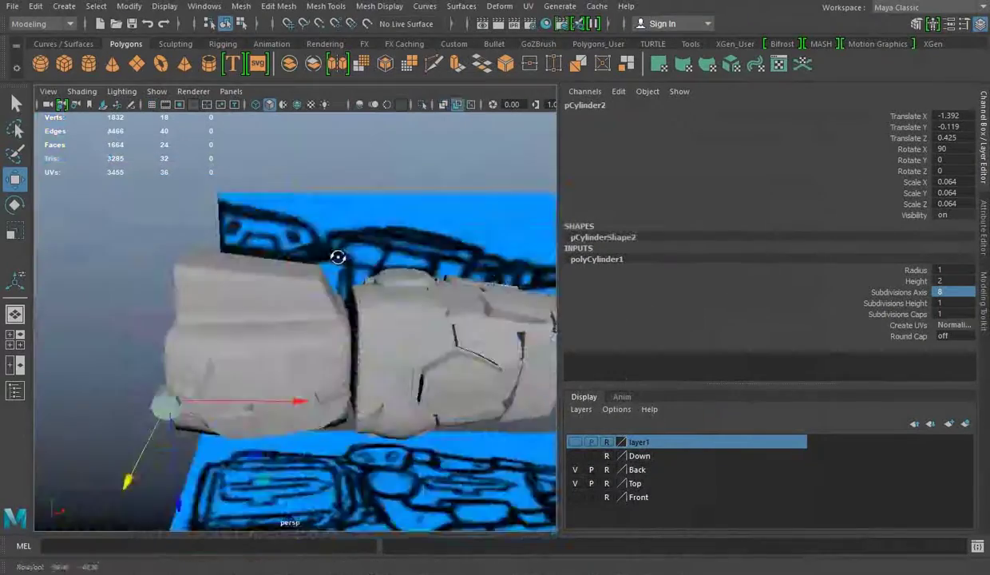
mouse_move(338, 256)
alt+mouse_down()
mouse_move(368, 334)
mouse_move(415, 374)
alt+mouse_up()
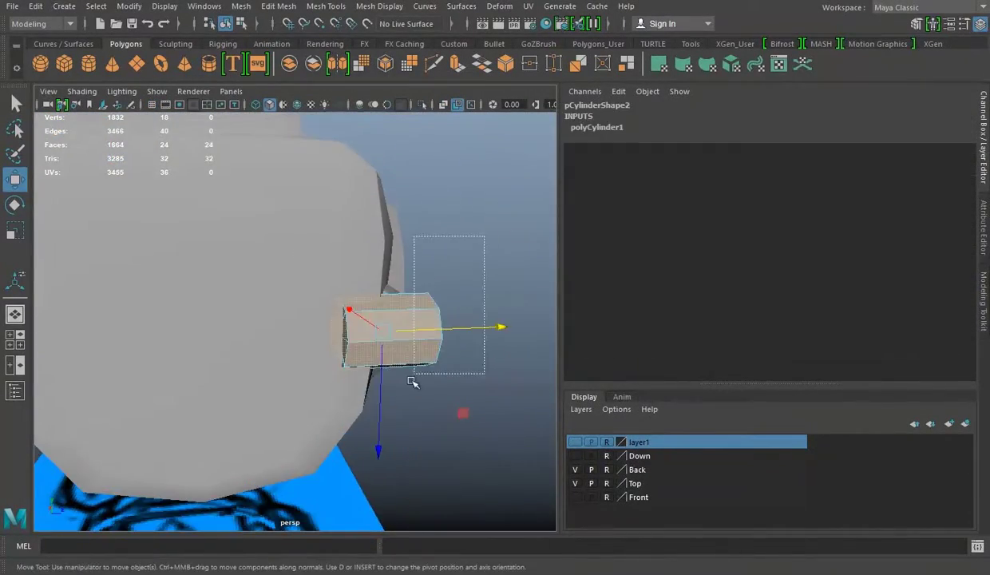
right_drag(399, 193, 458, 252)
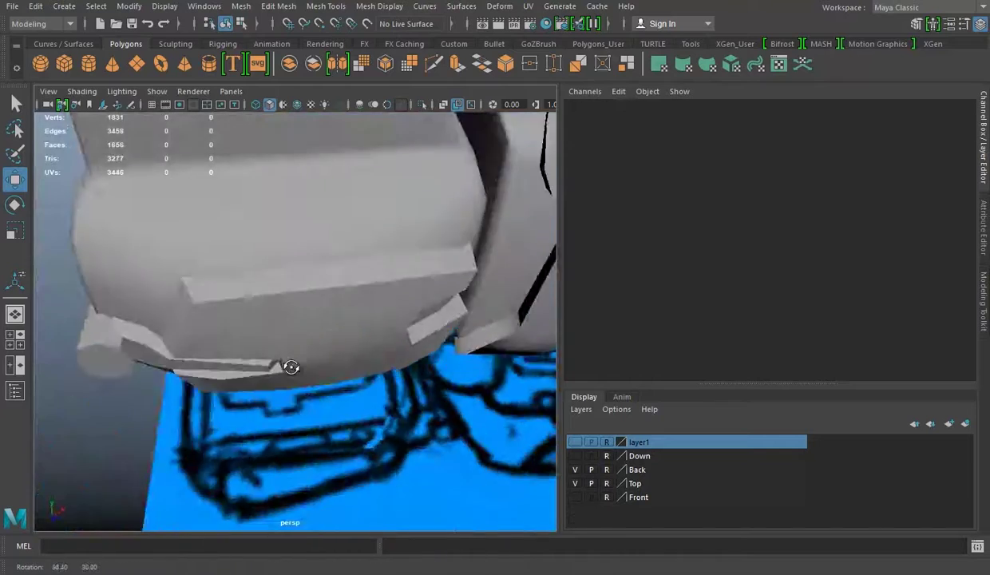
alt+drag(290, 367, 331, 358)
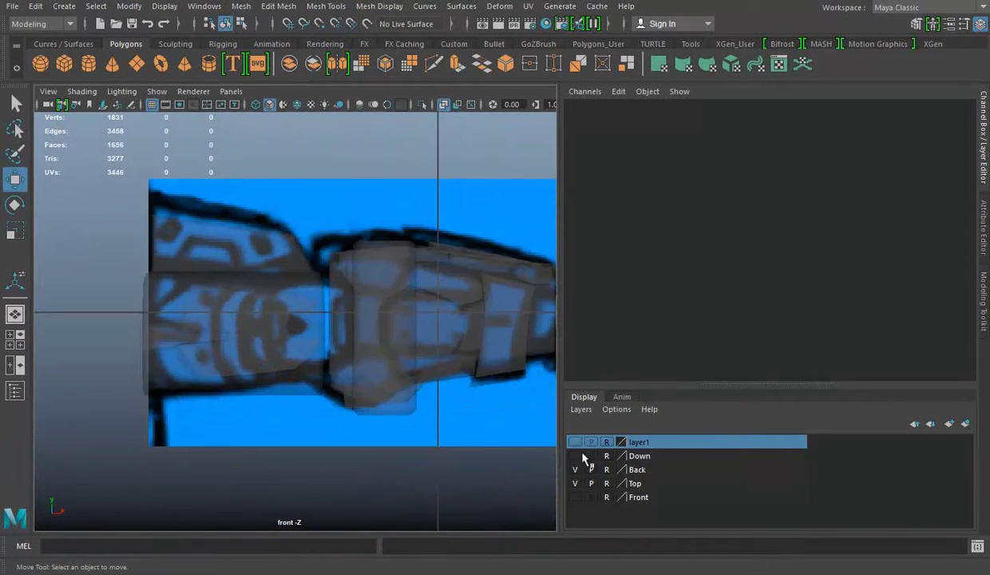
Step: Hide the Back reference image and show the Front reference again
click(575, 469)
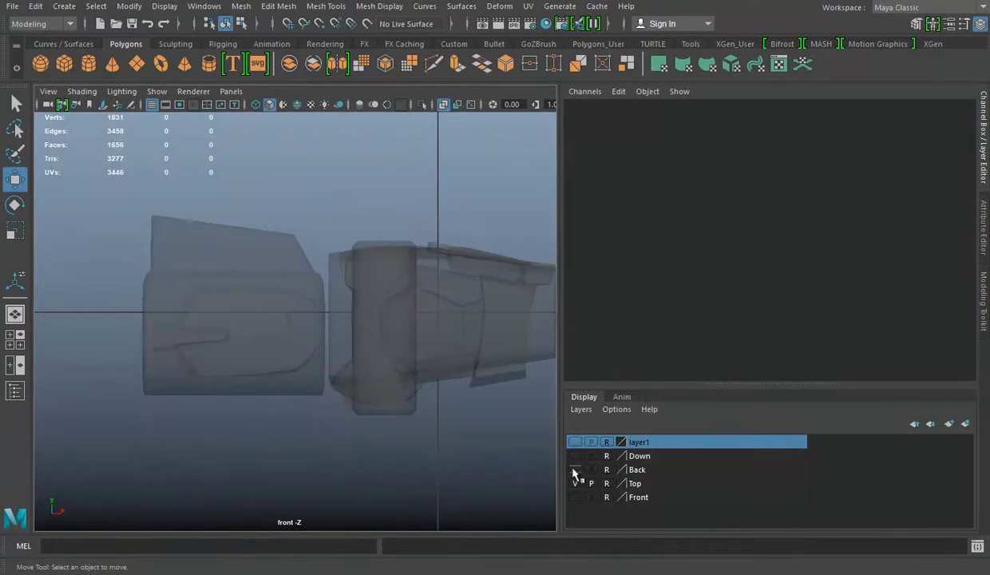
click(575, 496)
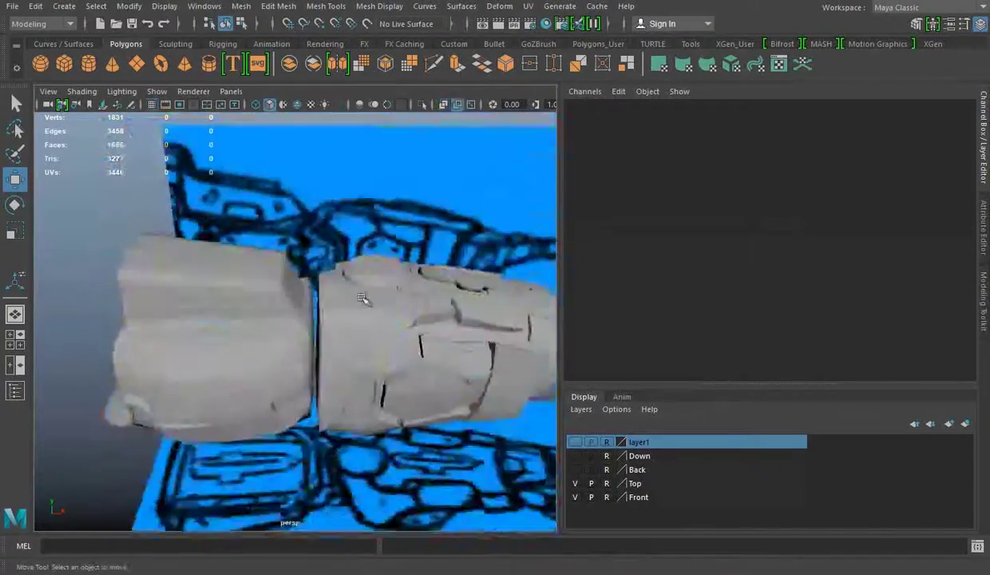
alt+drag(362, 299, 288, 280)
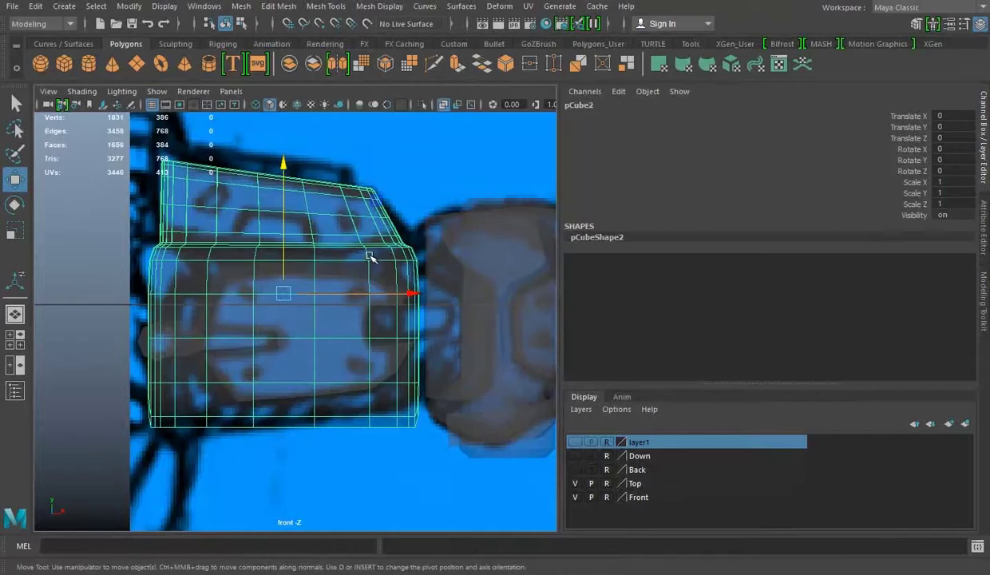
mouse_move(372, 254)
alt+mouse_down()
mouse_move(221, 247)
mouse_move(209, 211)
mouse_move(199, 249)
alt+mouse_up()
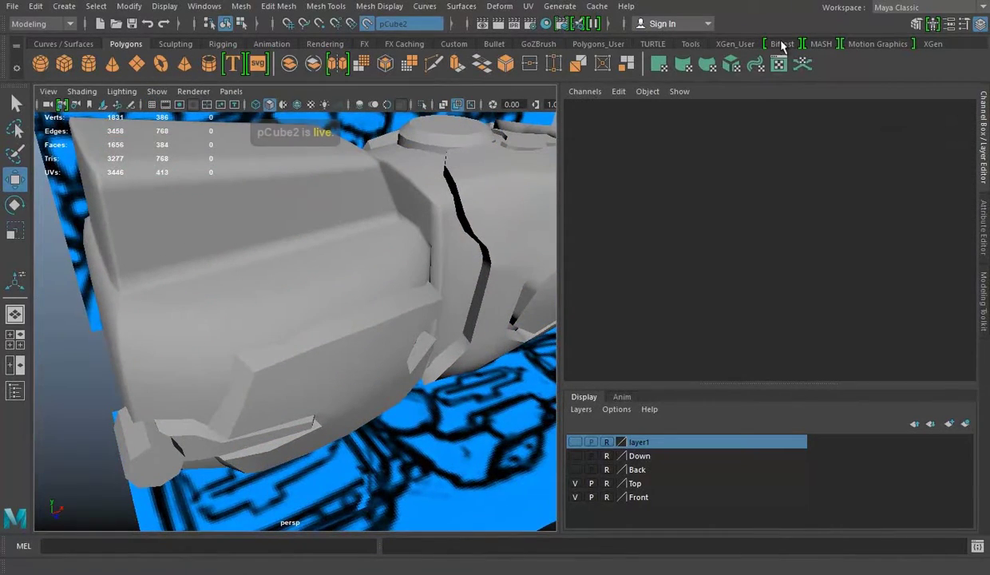
Step: Restore the modeling tool set, hide the channel panel, and Multi-Cut a new edge across the armor panel
click(692, 46)
key(ctrl+shift+a)
alt+drag(595, 223, 578, 248)
mouse_move(608, 164)
alt+mouse_down()
mouse_move(394, 279)
mouse_move(246, 269)
alt+mouse_up()
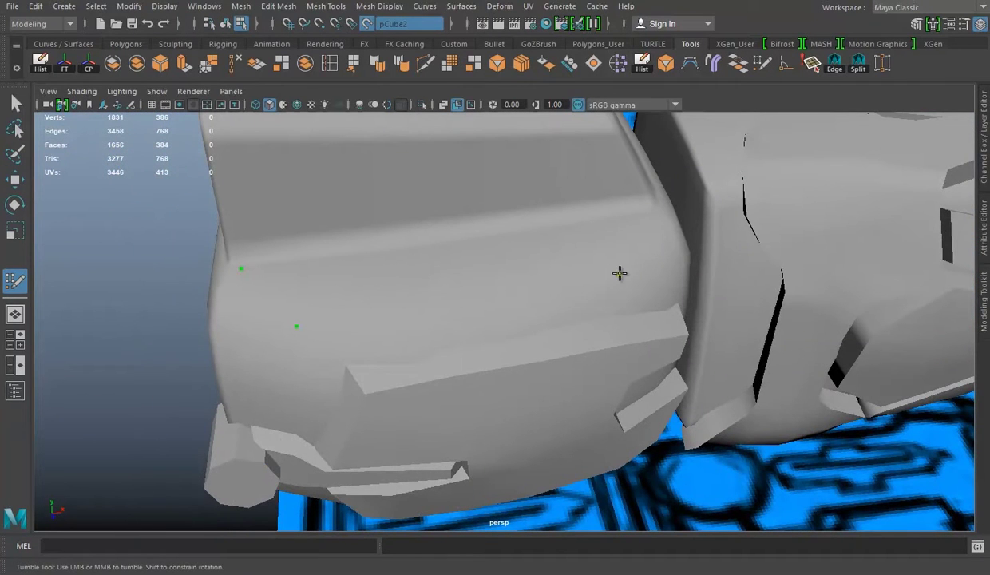
drag(607, 277, 295, 324)
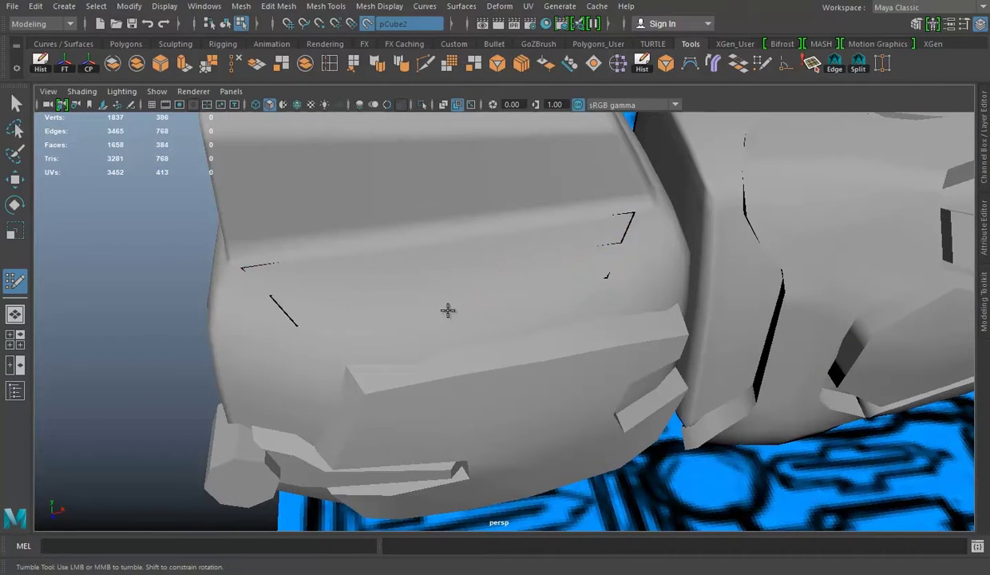
Step: Quad Draw a new face on the block and extrude the top faces outward
alt+drag(447, 309, 291, 264)
alt+drag(614, 210, 574, 272)
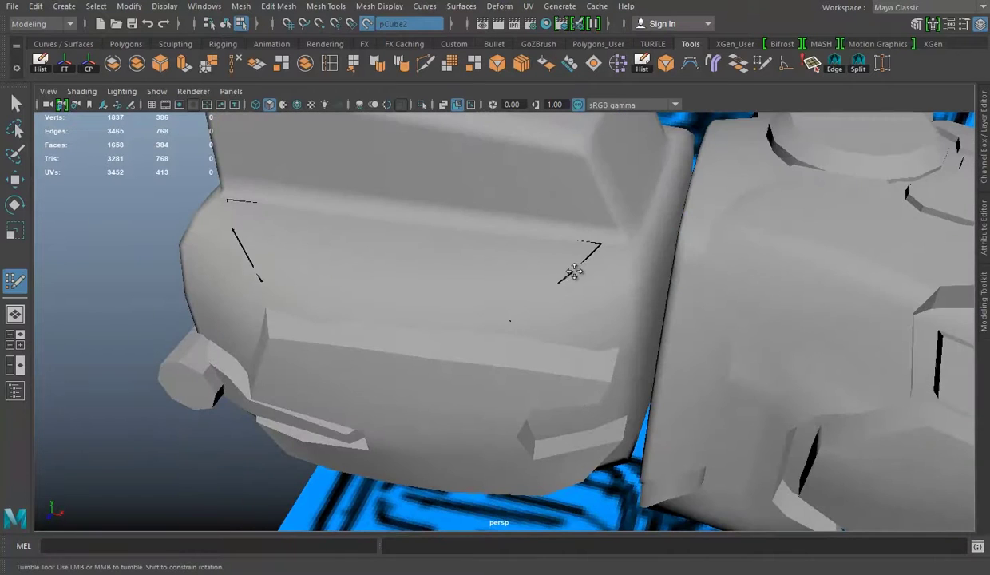
mouse_move(609, 241)
alt+mouse_down()
mouse_move(258, 278)
mouse_move(591, 223)
alt+mouse_up()
mouse_move(416, 256)
alt+mouse_down()
mouse_move(541, 261)
mouse_move(348, 227)
mouse_move(547, 247)
mouse_move(473, 265)
mouse_move(557, 285)
mouse_move(564, 192)
alt+mouse_up()
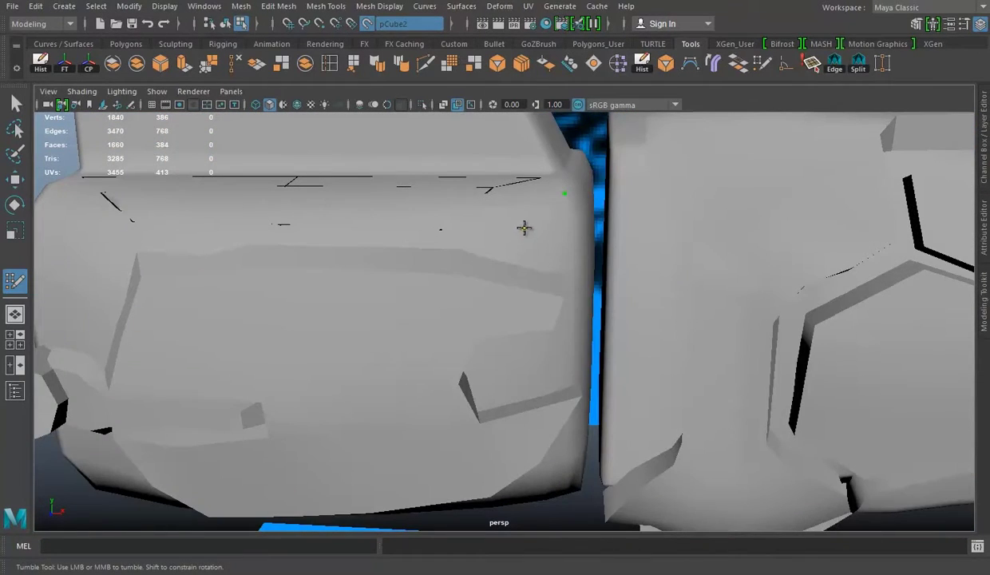
shift+click(561, 228)
alt+right_drag(561, 227, 457, 316)
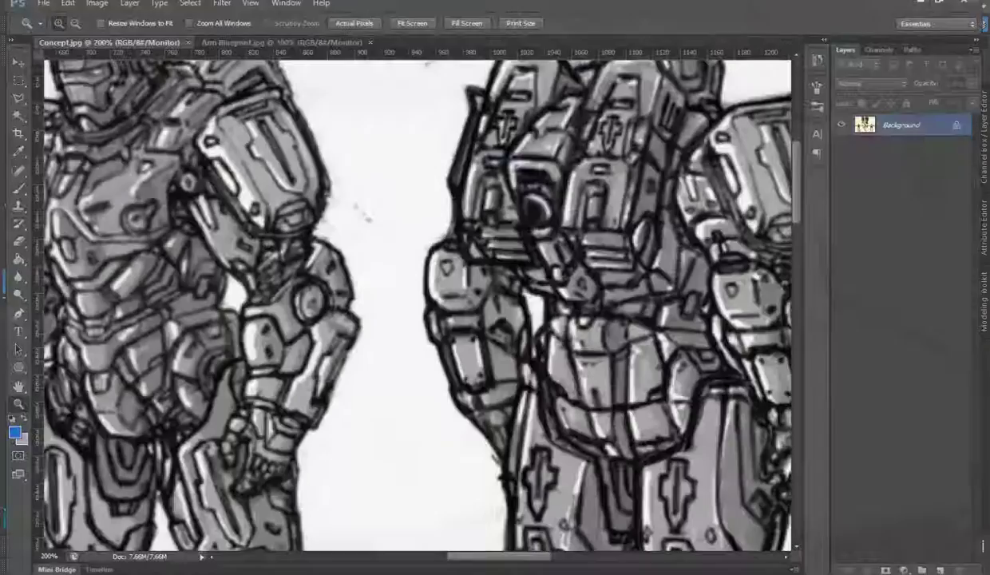
key(w)
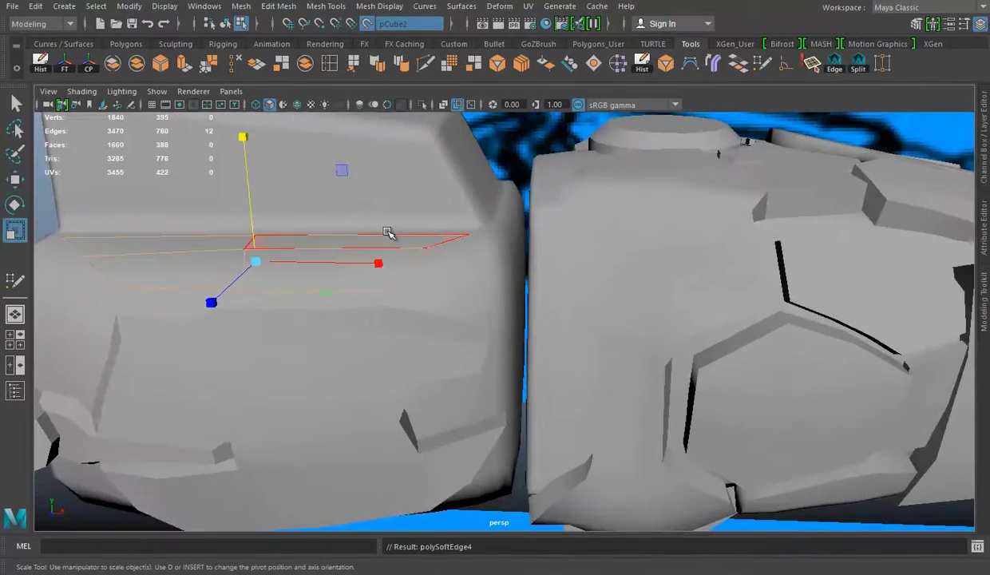
click(183, 64)
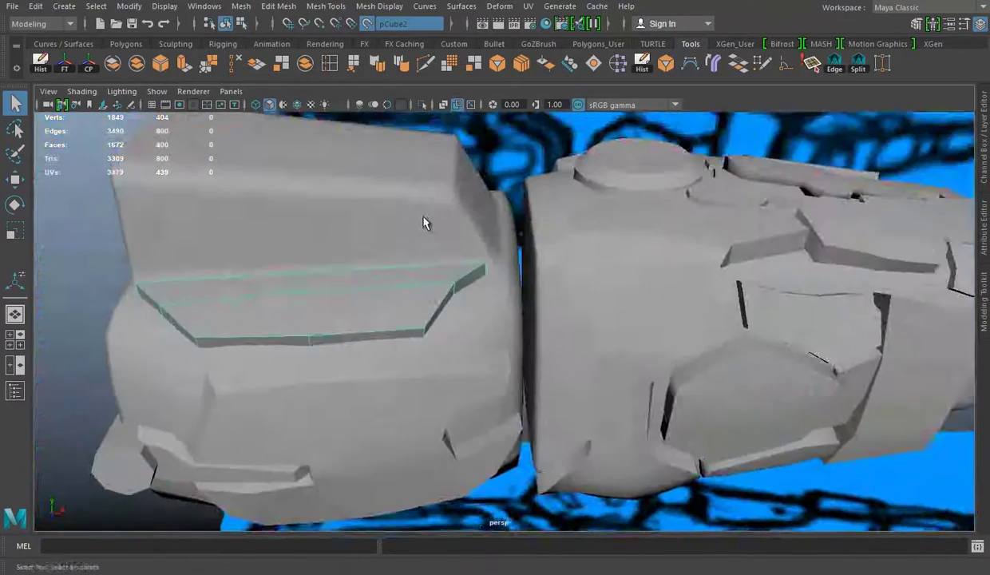
Step: Turn off the live surface and extrude the selected edge into a lip at -0.052
click(366, 23)
right_click(340, 193)
click(340, 220)
right_drag(331, 195, 331, 156)
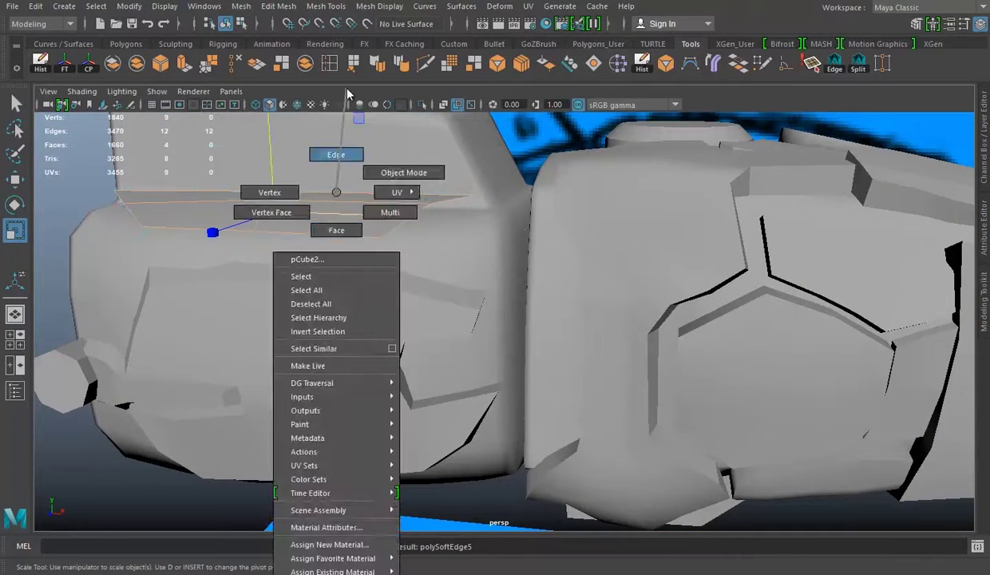
key(r)
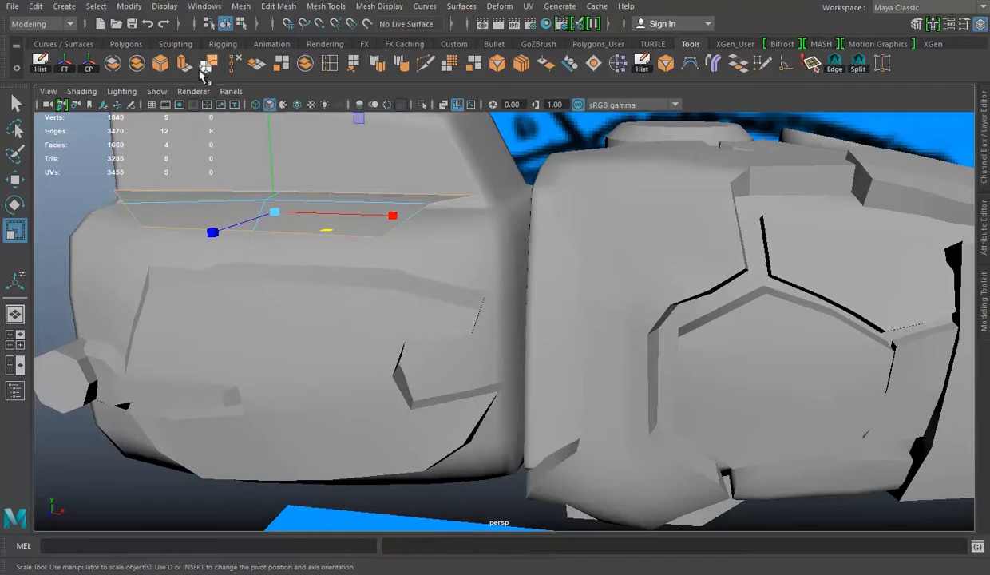
click(204, 68)
Step: Finish the extrusion, then select the front armor block and show all four viewports
mouse_move(397, 256)
alt+mouse_down()
mouse_move(492, 241)
mouse_move(597, 246)
alt+mouse_up()
key(q)
click(53, 303)
mouse_move(52, 304)
alt+mouse_down()
mouse_move(511, 251)
mouse_move(442, 249)
mouse_move(460, 238)
alt+mouse_up()
click(443, 250)
key(space)
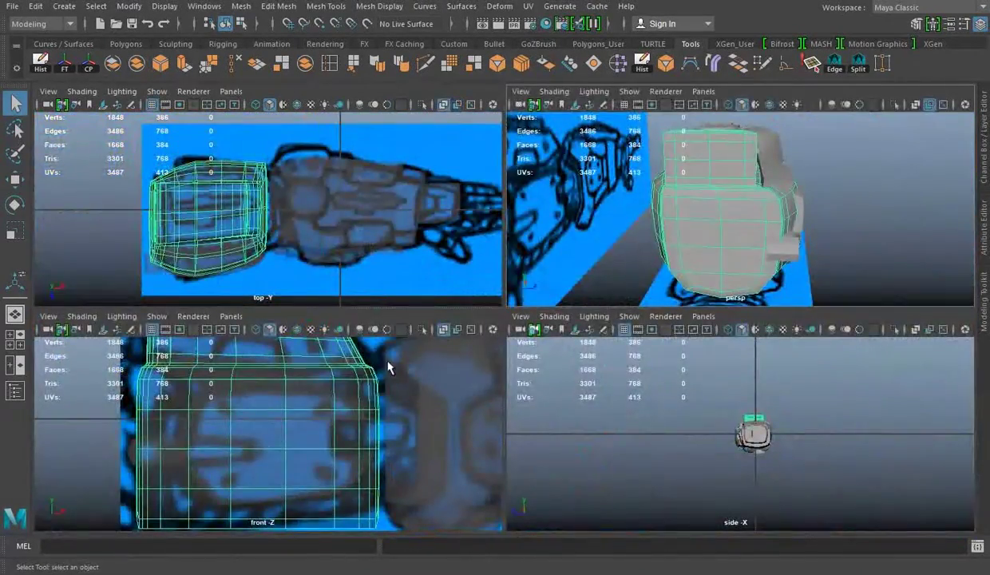
Step: Enlarge the front view and orbit closely around the upper armor block, briefly checking wireframe
key(space)
scroll(479, 301, up, 5)
scroll(479, 271, up, 4)
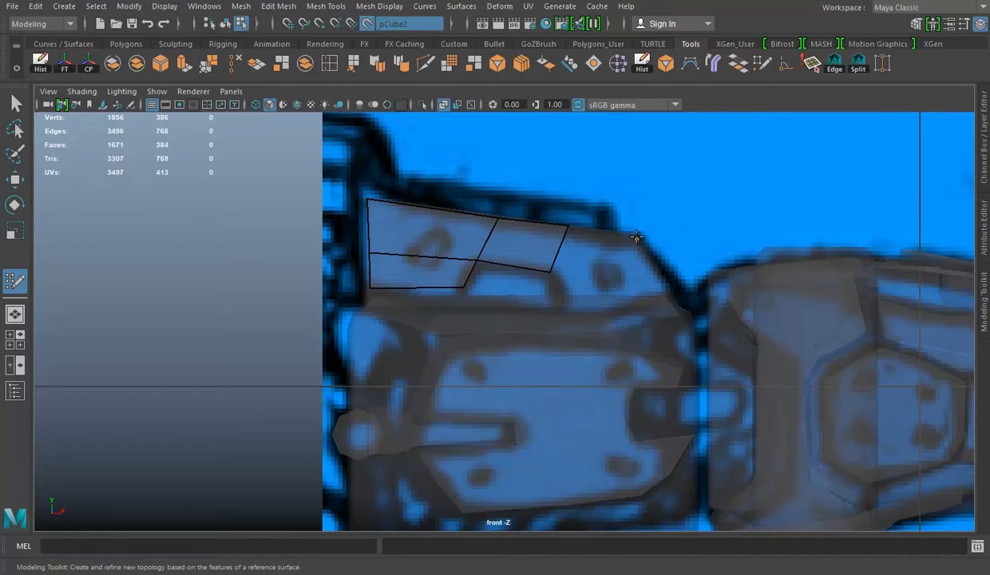
alt+drag(682, 241, 501, 258)
mouse_move(501, 258)
alt+right_down()
mouse_move(479, 219)
mouse_move(497, 202)
alt+right_up()
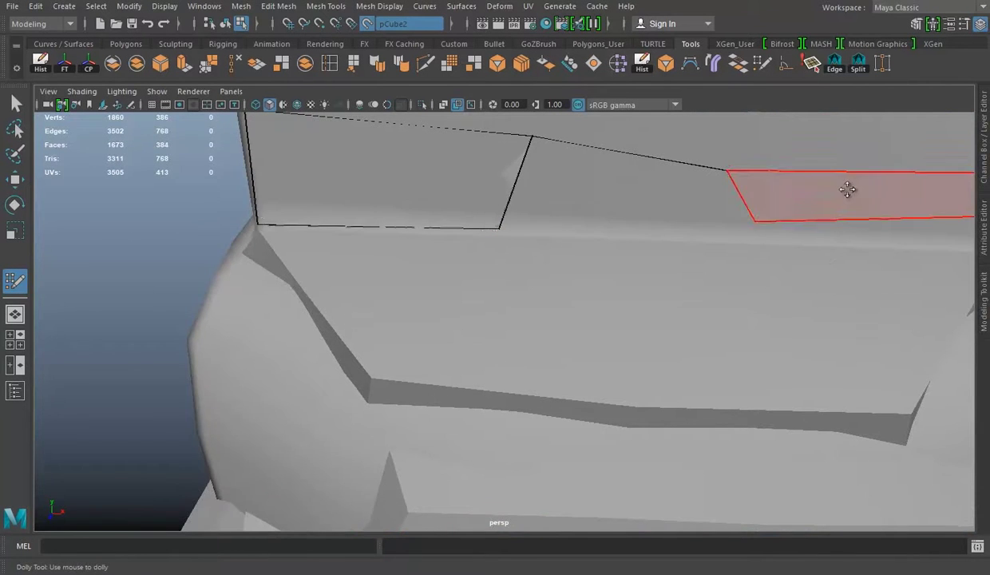
alt+middle_drag(846, 189, 545, 235)
mouse_move(804, 223)
alt+mouse_down()
mouse_move(818, 222)
mouse_move(725, 270)
mouse_move(547, 272)
alt+mouse_up()
mouse_move(550, 324)
alt+mouse_down()
mouse_move(601, 316)
mouse_move(682, 254)
alt+mouse_up()
key(4)
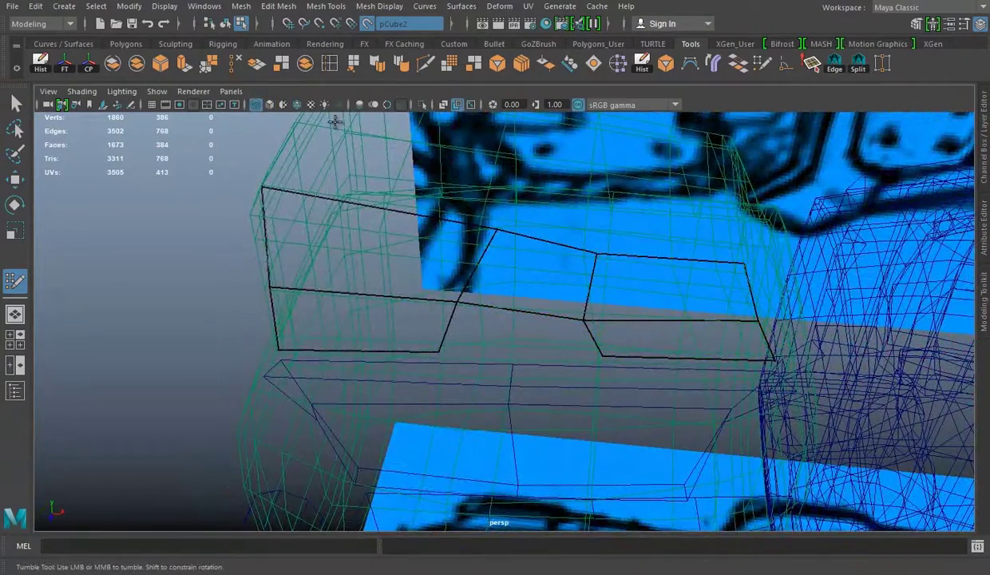
key(5)
alt+middle_drag(335, 119, 574, 261)
alt+drag(732, 295, 495, 226)
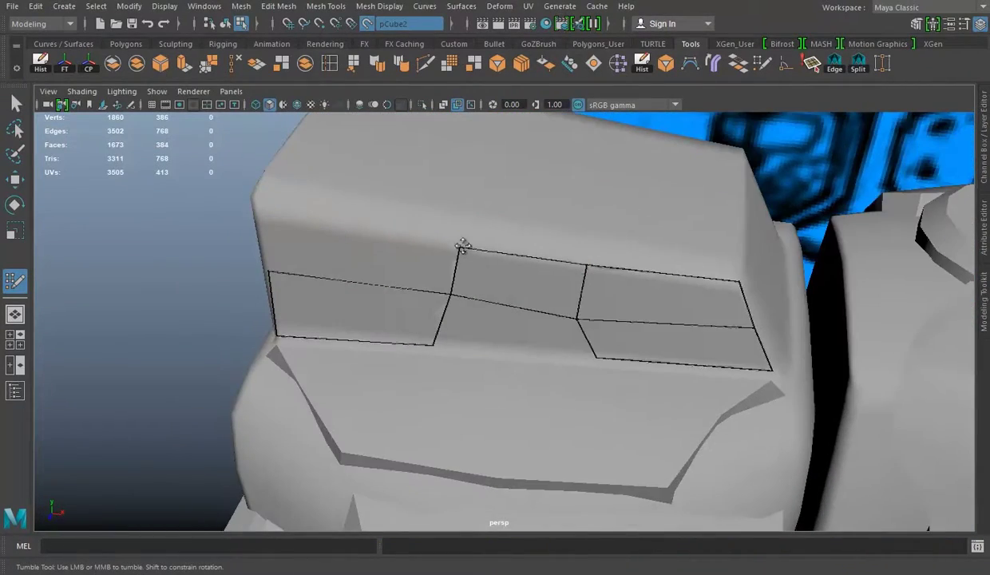
alt+drag(263, 203, 353, 240)
mouse_move(375, 281)
alt+mouse_down()
mouse_move(601, 281)
mouse_move(574, 302)
alt+mouse_up()
mouse_move(516, 250)
alt+mouse_down()
mouse_move(566, 245)
mouse_move(262, 199)
alt+mouse_up()
mouse_move(385, 321)
alt+mouse_down()
mouse_move(595, 303)
mouse_move(526, 286)
mouse_move(446, 346)
mouse_move(632, 305)
mouse_move(585, 343)
mouse_move(557, 236)
mouse_move(548, 333)
alt+mouse_up()
Step: Inspect the block's plate gaps from several angles, toggling between wireframe and shaded display
key(4)
alt+middle_drag(547, 333, 494, 150)
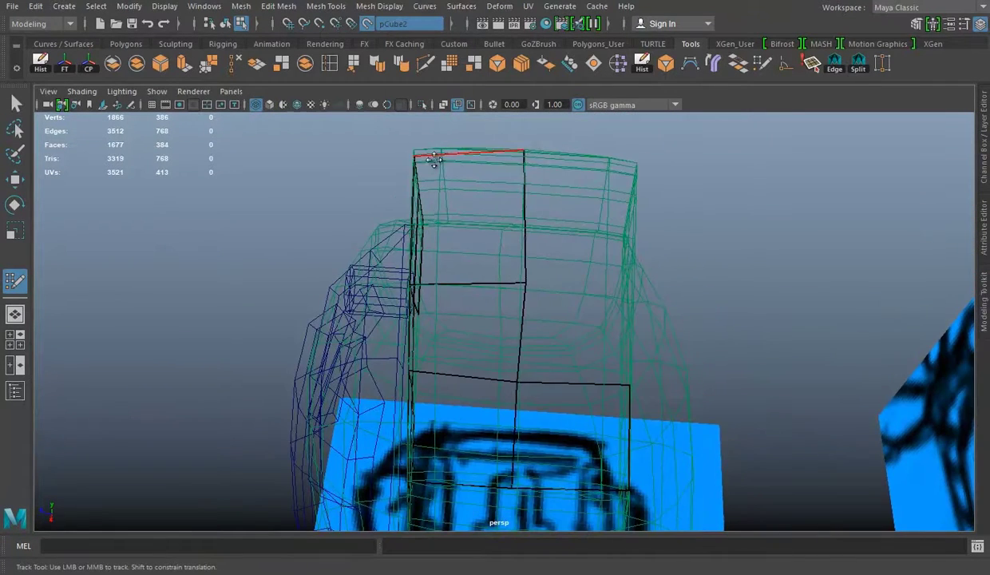
alt+drag(596, 201, 625, 270)
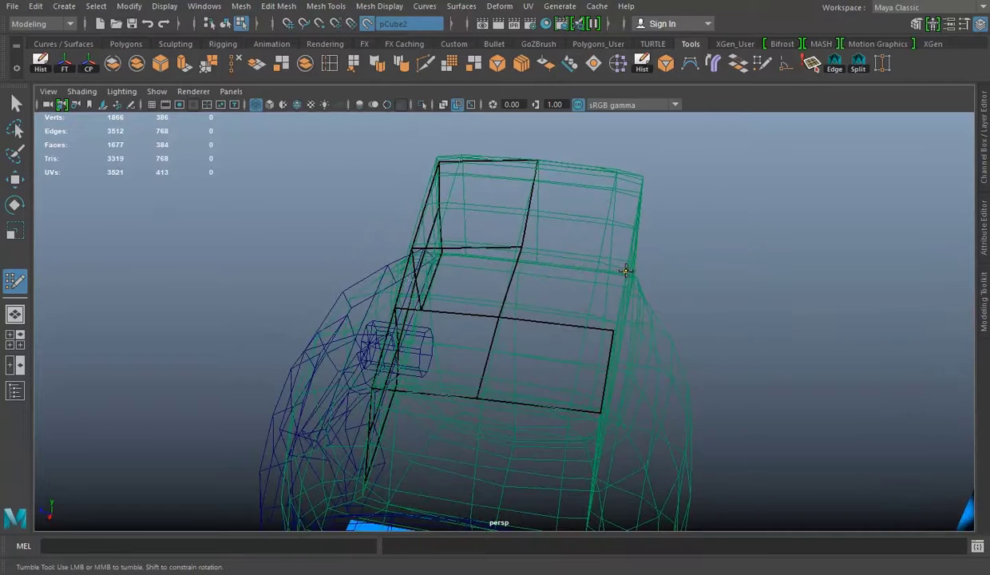
click(269, 104)
alt+drag(415, 239, 474, 273)
alt+drag(563, 283, 637, 372)
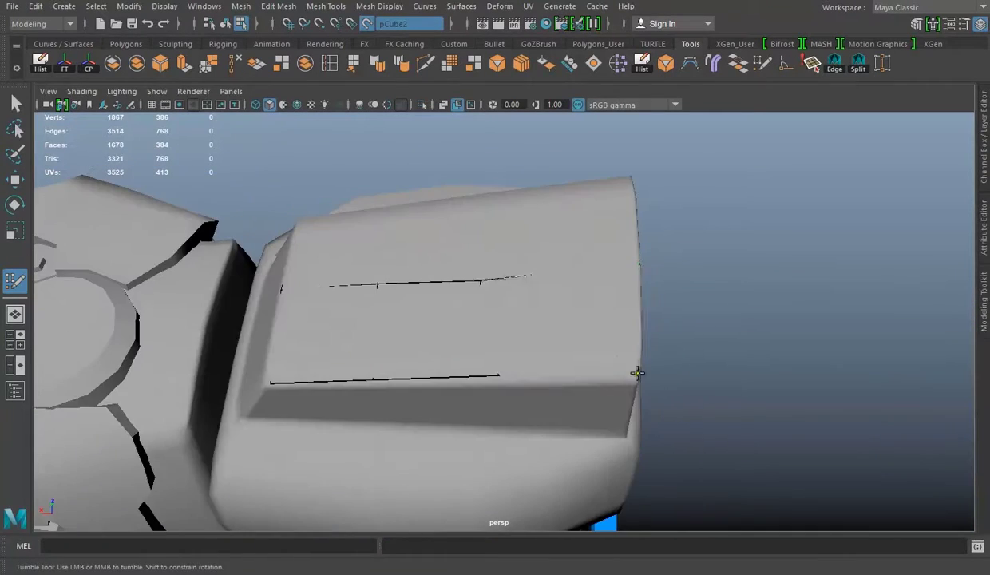
click(256, 105)
alt+drag(375, 255, 421, 214)
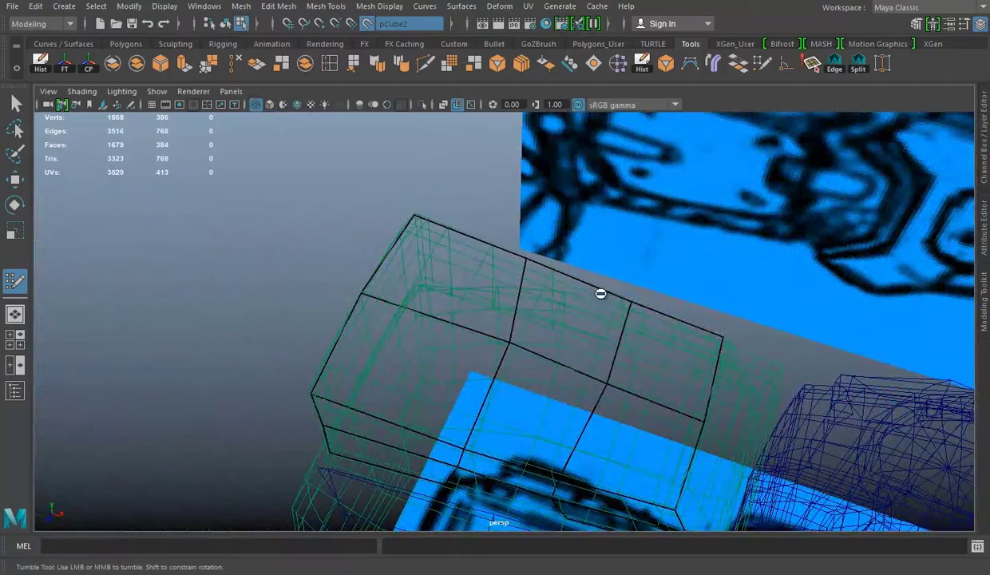
mouse_move(719, 332)
alt+mouse_down()
mouse_move(628, 249)
mouse_move(737, 349)
mouse_move(747, 316)
mouse_move(616, 255)
mouse_move(543, 311)
mouse_move(674, 350)
alt+mouse_up()
key(5)
key(4)
mouse_move(638, 323)
alt+mouse_down()
mouse_move(614, 311)
mouse_move(866, 368)
alt+mouse_up()
Step: Fill two new quads into the gap in the plate with Quad Draw
shift+click(601, 291)
alt+middle_drag(601, 292, 592, 369)
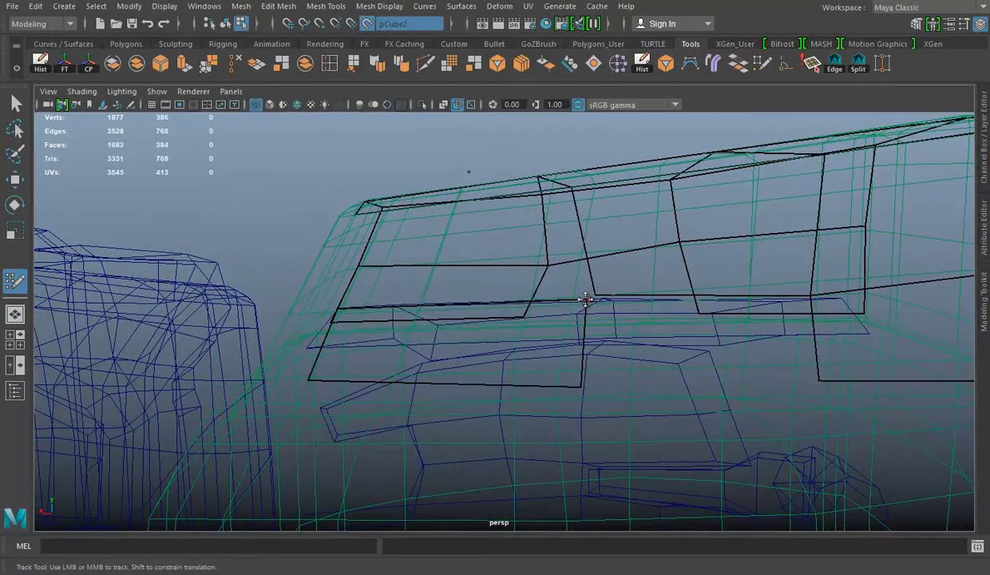
shift+click(470, 256)
mouse_move(469, 256)
alt+mouse_down()
mouse_move(647, 309)
mouse_move(564, 276)
mouse_move(490, 359)
alt+mouse_up()
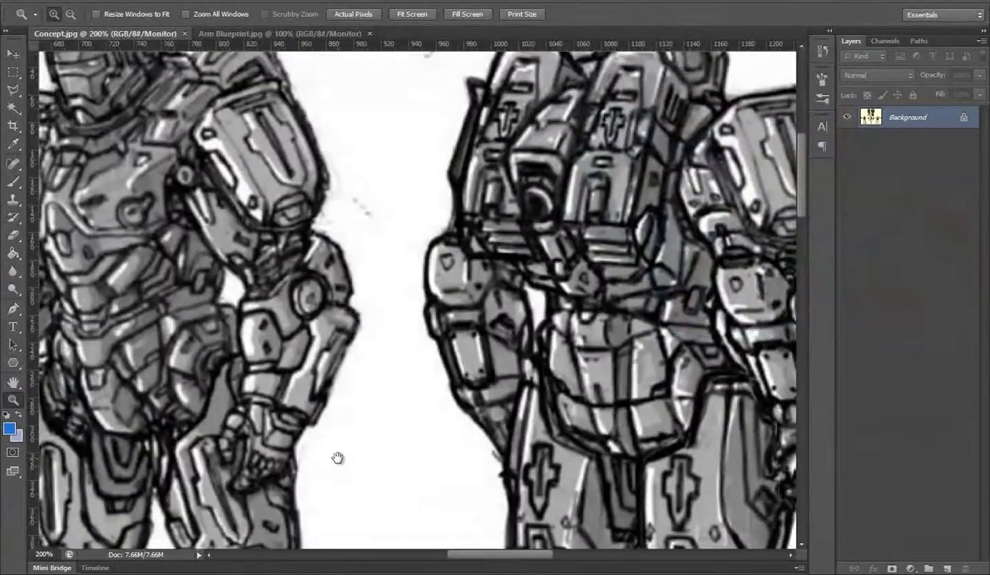
Step: Compare against the concept sketch's arm and add a new quad face on the block's side
drag(336, 456, 601, 326)
mouse_move(640, 261)
mouse_down()
mouse_move(581, 360)
mouse_move(450, 513)
mouse_up()
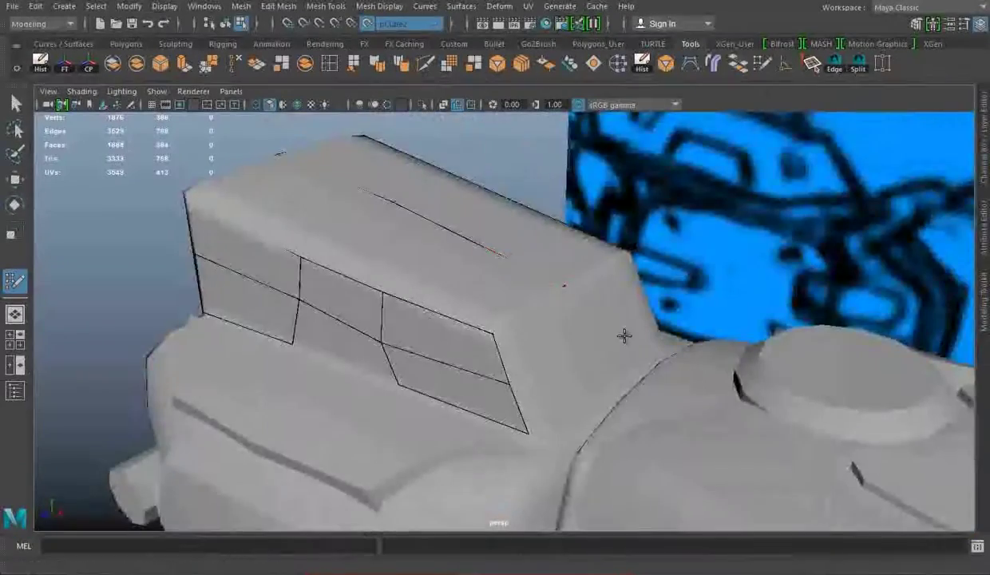
alt+drag(625, 336, 543, 369)
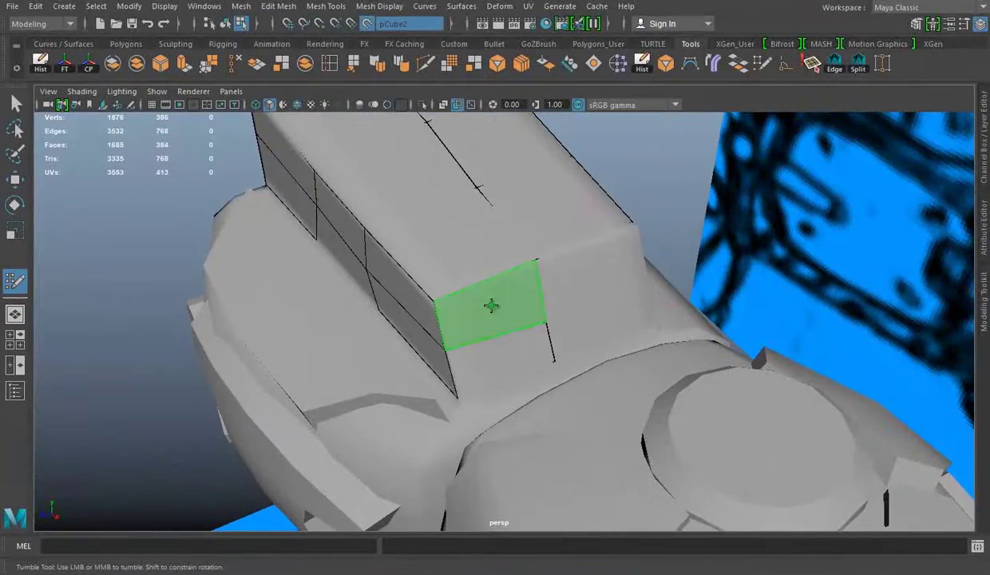
mouse_move(581, 283)
alt+mouse_down()
mouse_move(474, 336)
mouse_move(501, 276)
alt+mouse_up()
click(465, 349)
mouse_move(525, 334)
alt+mouse_down()
mouse_move(508, 349)
mouse_move(532, 438)
alt+mouse_up()
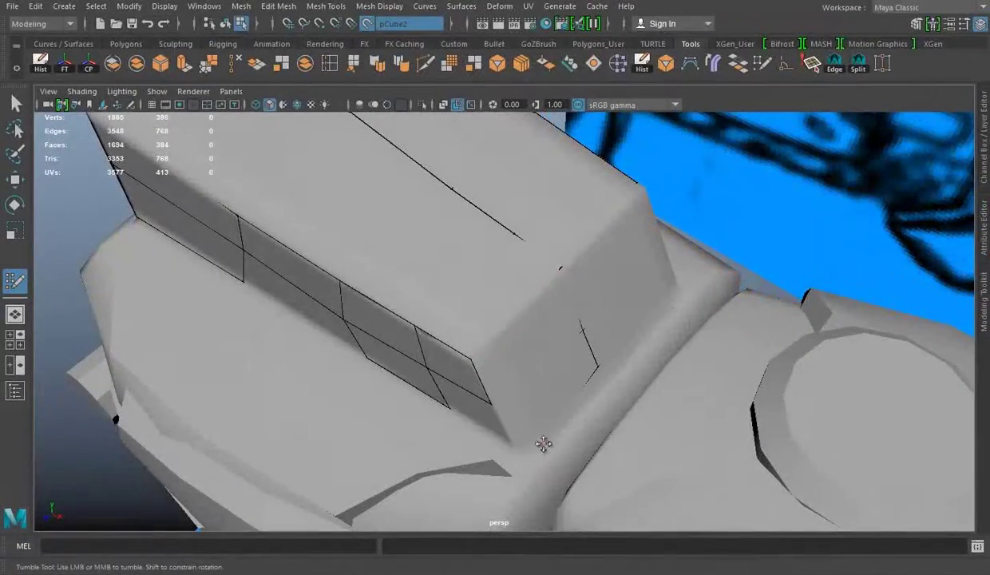
mouse_move(542, 444)
alt+mouse_down()
mouse_move(572, 299)
mouse_move(539, 437)
alt+mouse_up()
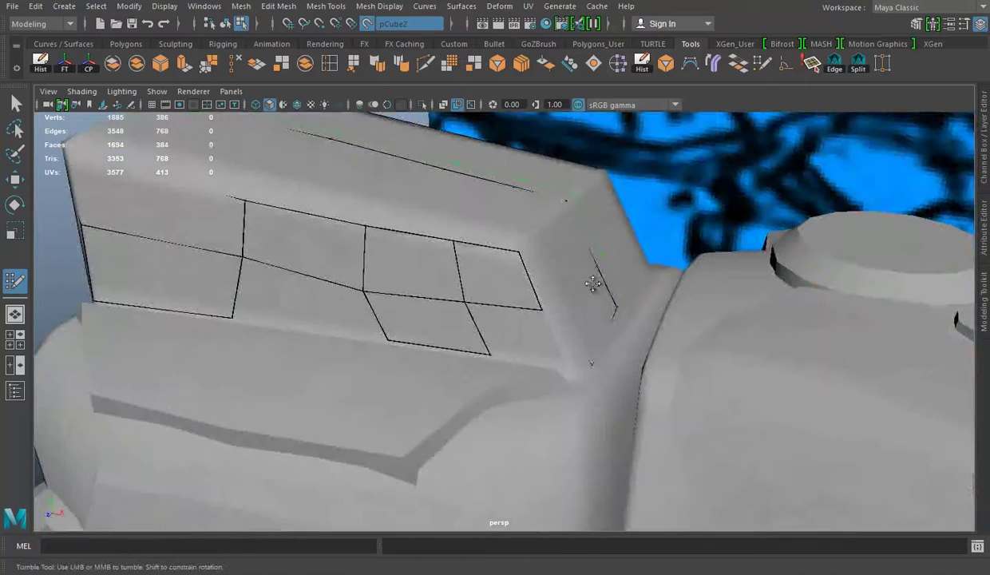
alt+right_drag(592, 283, 489, 308)
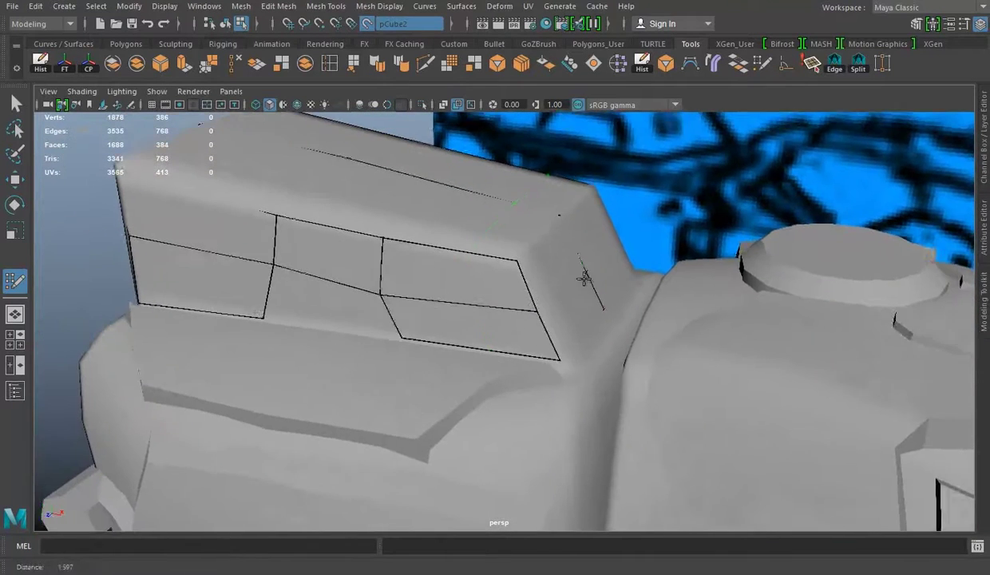
Step: Turn off the live surface and view the new plate in wireframe perspective
click(383, 28)
key(space)
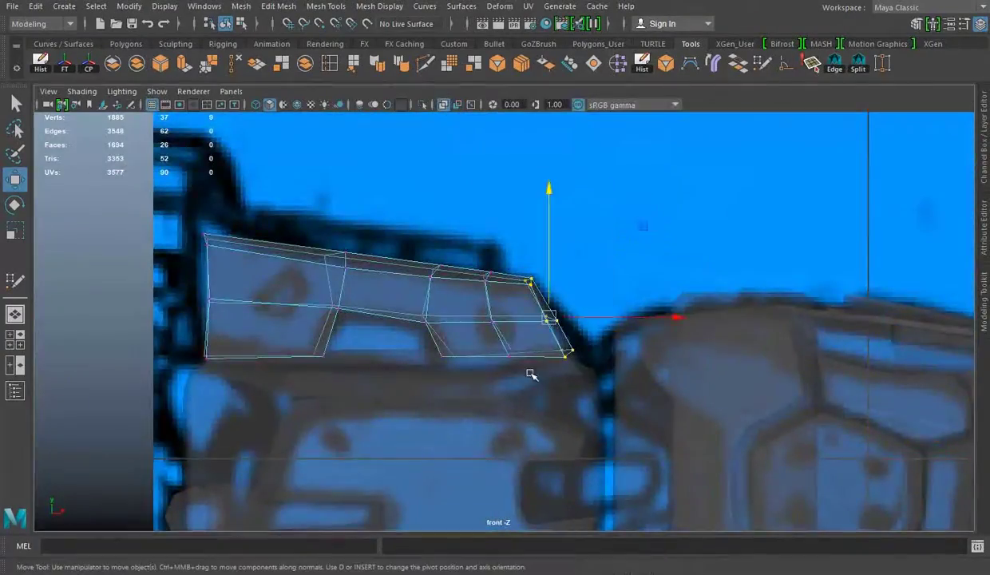
key(space)
key(4)
key(r)
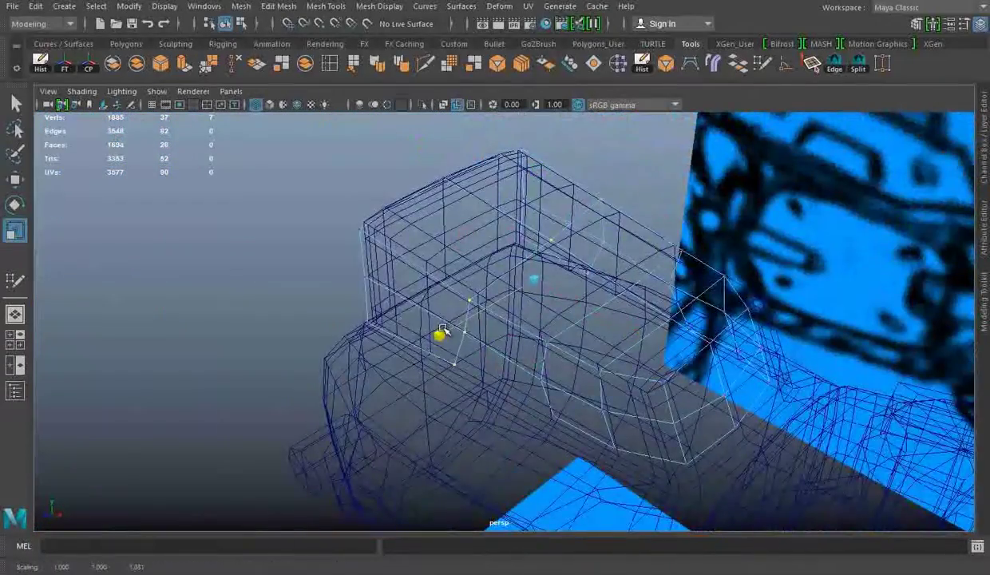
alt+drag(442, 331, 590, 380)
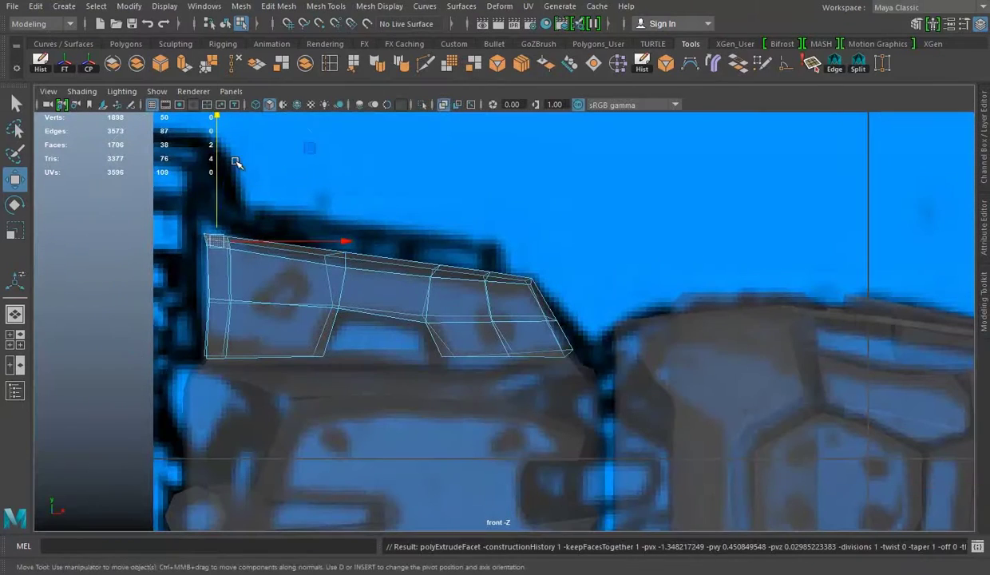
Step: Raise the extruded face and end vertices to taper the plate's tip
middle_drag(237, 162, 222, 74)
right_drag(459, 278, 268, 190)
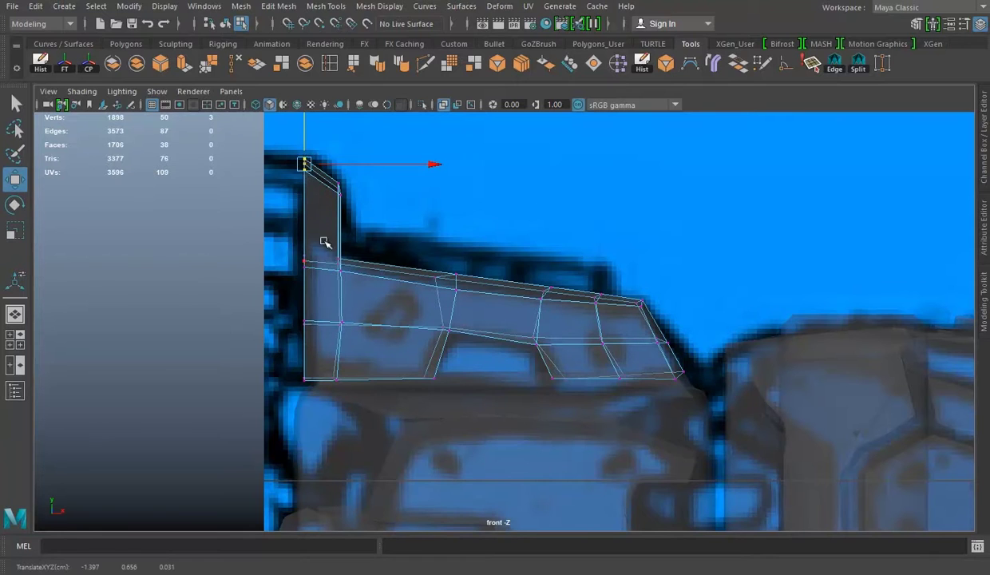
middle_drag(342, 197, 341, 190)
middle_drag(451, 239, 533, 265)
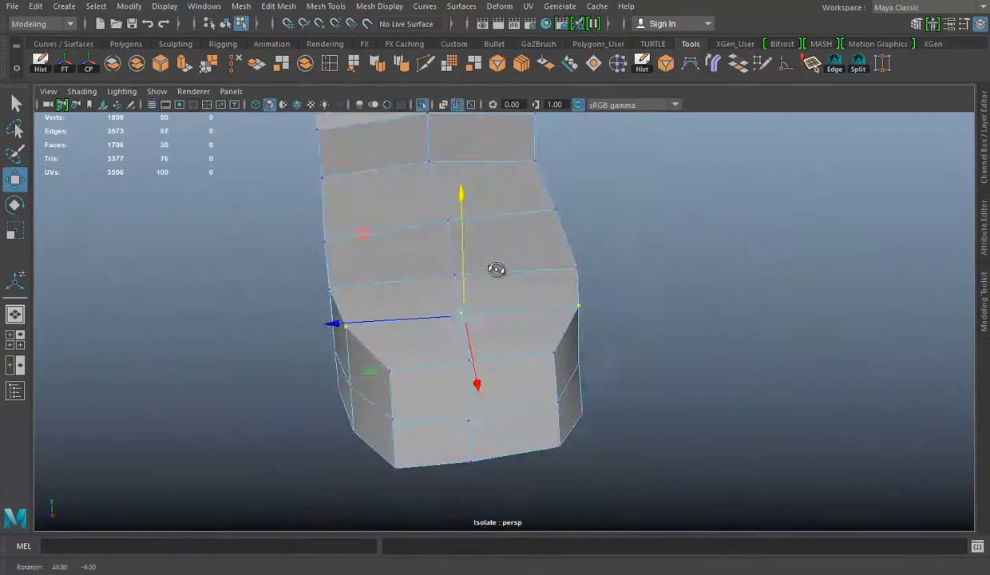
mouse_move(497, 269)
alt+mouse_down()
mouse_move(402, 265)
mouse_move(426, 481)
mouse_move(495, 293)
mouse_move(542, 279)
alt+mouse_up()
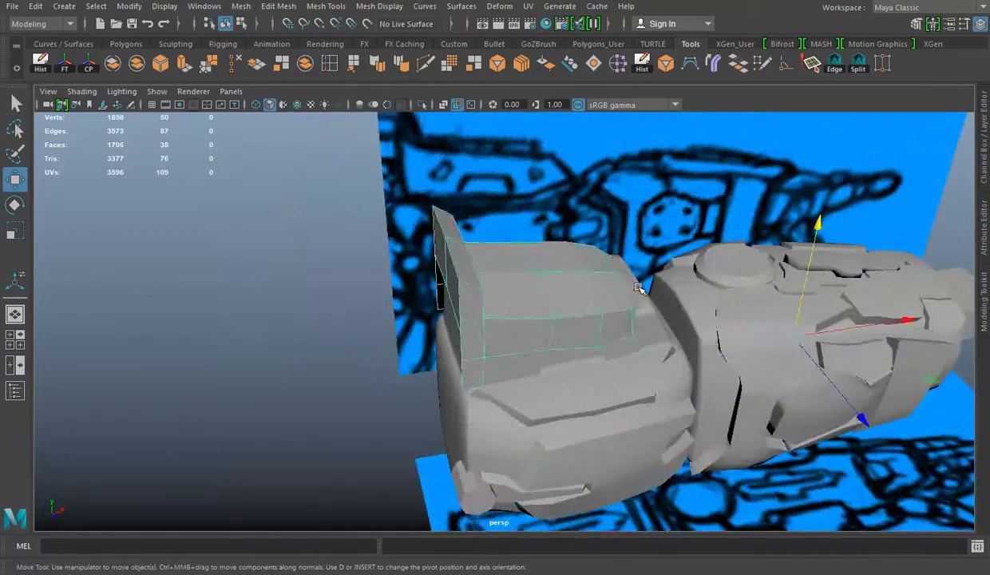
Step: Save the scene and frame the block in an orthographic view
key(ctrl+s)
key(space)
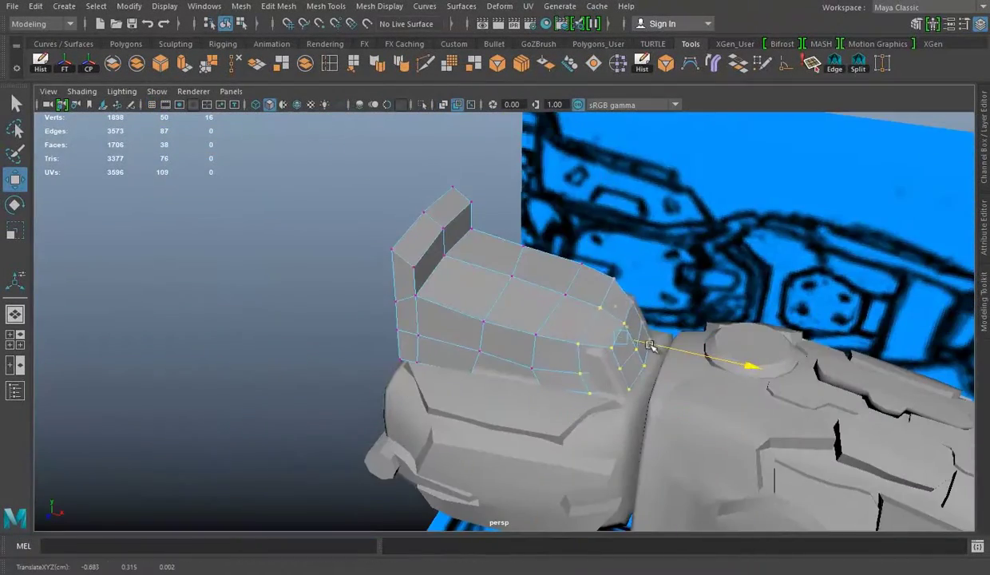
alt+drag(651, 345, 456, 268)
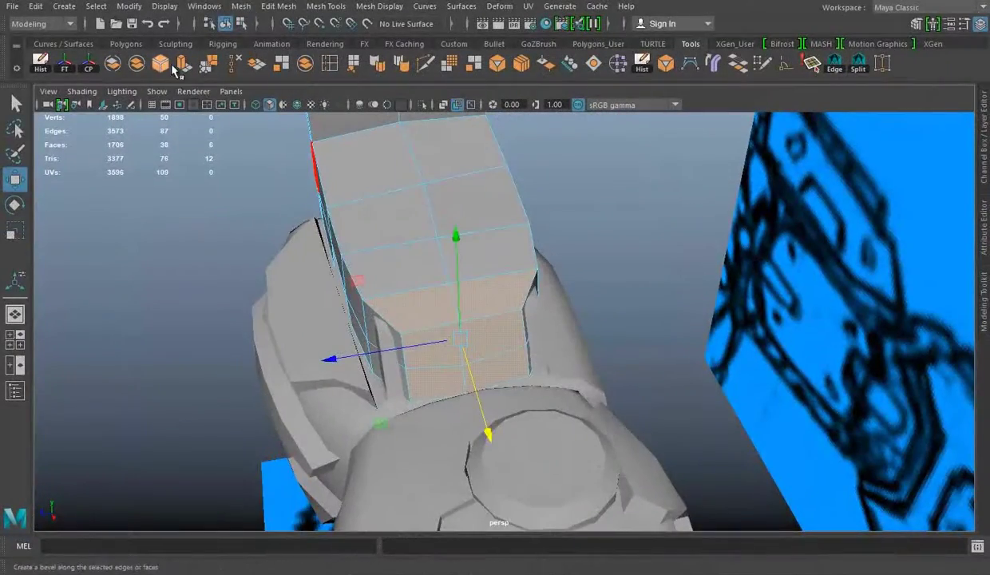
Step: Extrude the block's face and shrink it inward and sideways into an inset recess
key(ctrl+e)
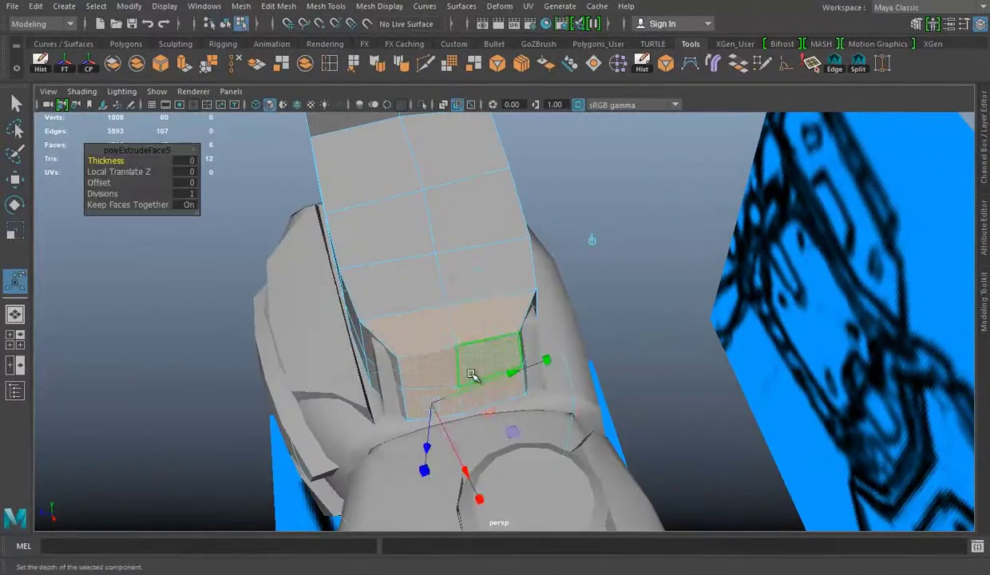
drag(472, 367, 438, 365)
mouse_move(353, 376)
alt+mouse_down()
mouse_move(607, 277)
mouse_move(630, 244)
alt+mouse_up()
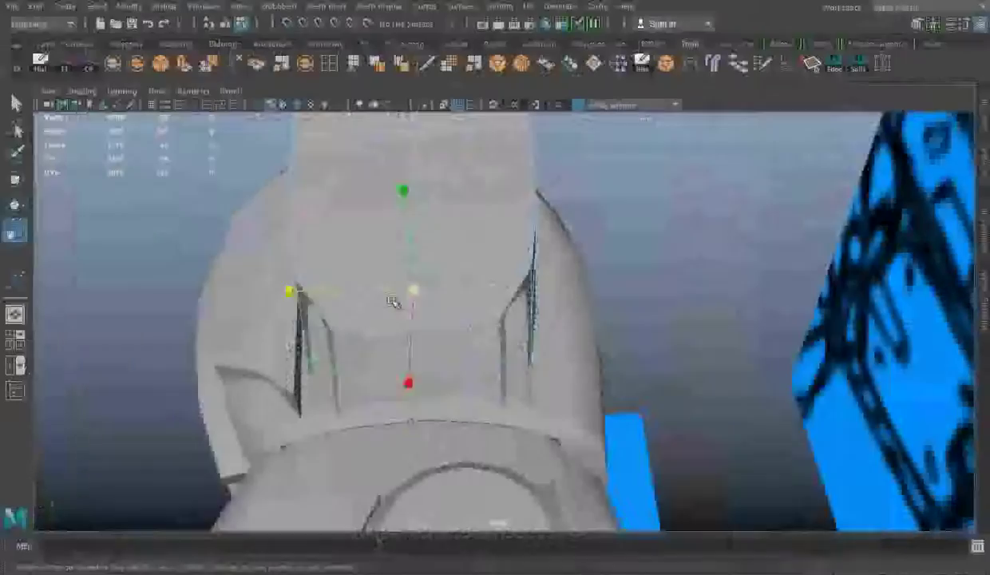
drag(289, 290, 313, 291)
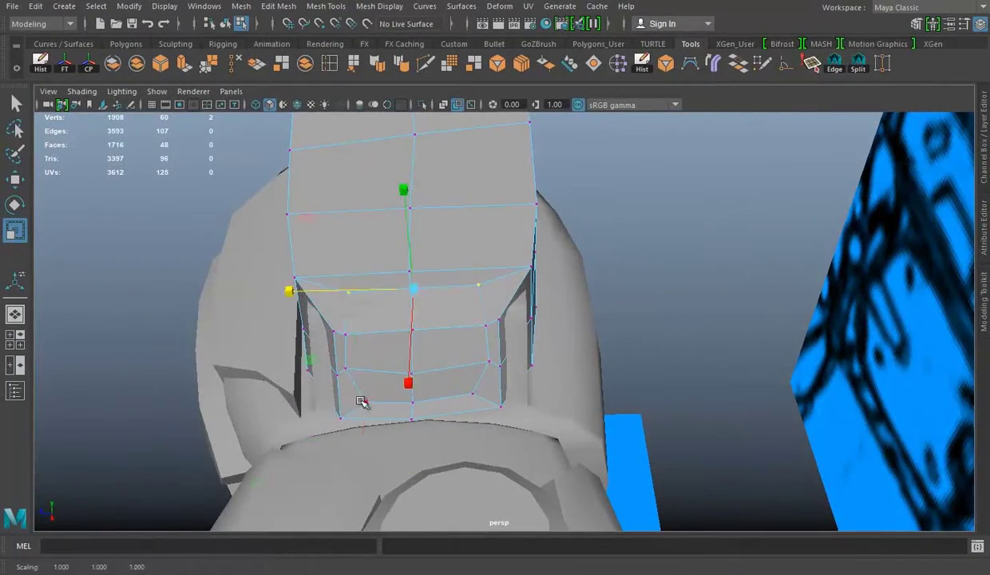
Step: Select the upper armor block and isolate it on its own
alt+drag(356, 385, 714, 176)
right_drag(713, 176, 736, 218)
click(626, 334)
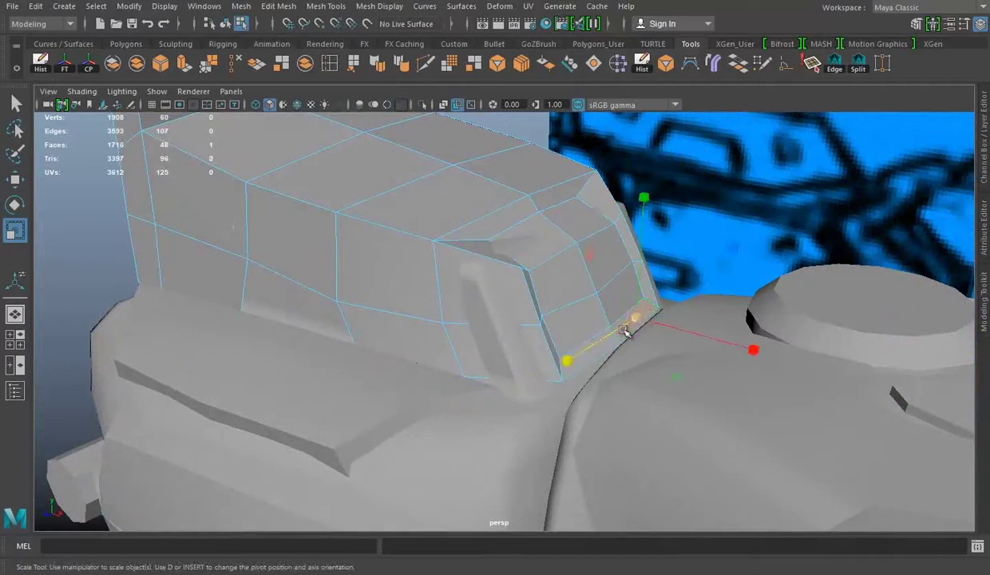
key(F8)
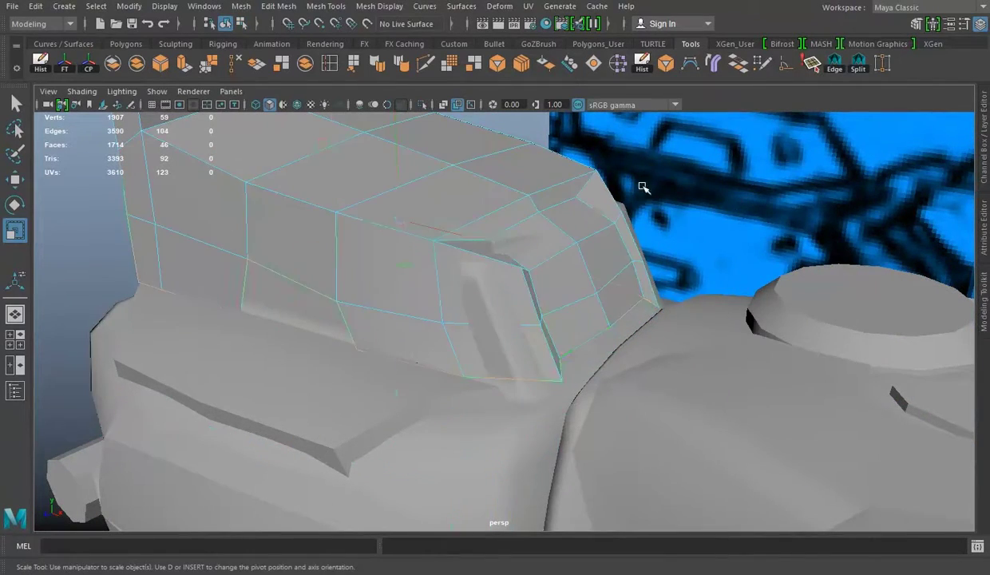
mouse_move(589, 329)
alt+mouse_down()
mouse_move(386, 209)
mouse_move(387, 110)
mouse_move(575, 239)
alt+mouse_up()
click(387, 209)
click(387, 105)
Step: Bridge the front opening edges, add an edge loop, and weld the loose vertex
right_drag(798, 152, 549, 309)
click(741, 68)
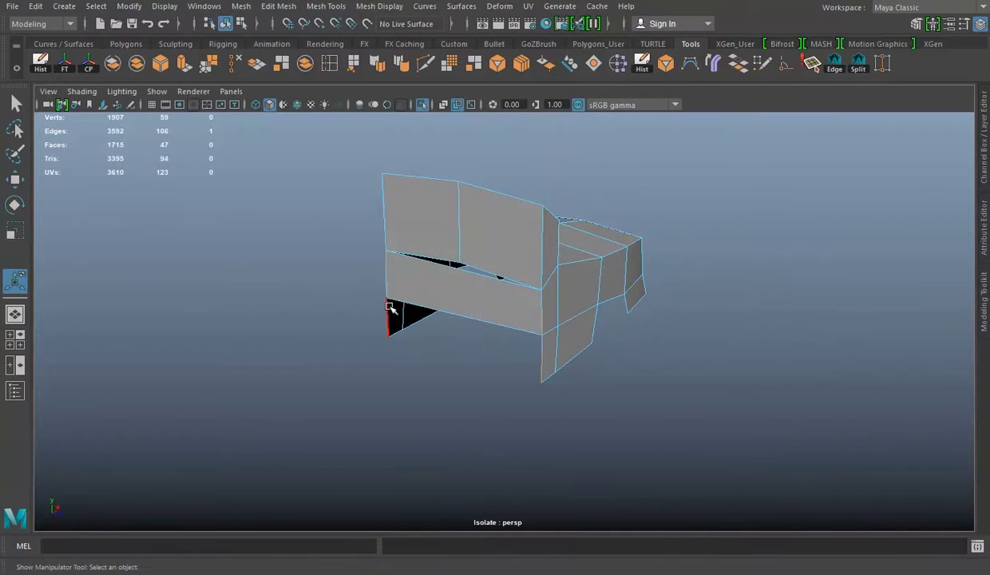
click(320, 64)
mouse_move(459, 277)
alt+mouse_down()
mouse_move(513, 313)
mouse_move(562, 309)
alt+mouse_up()
key(w)
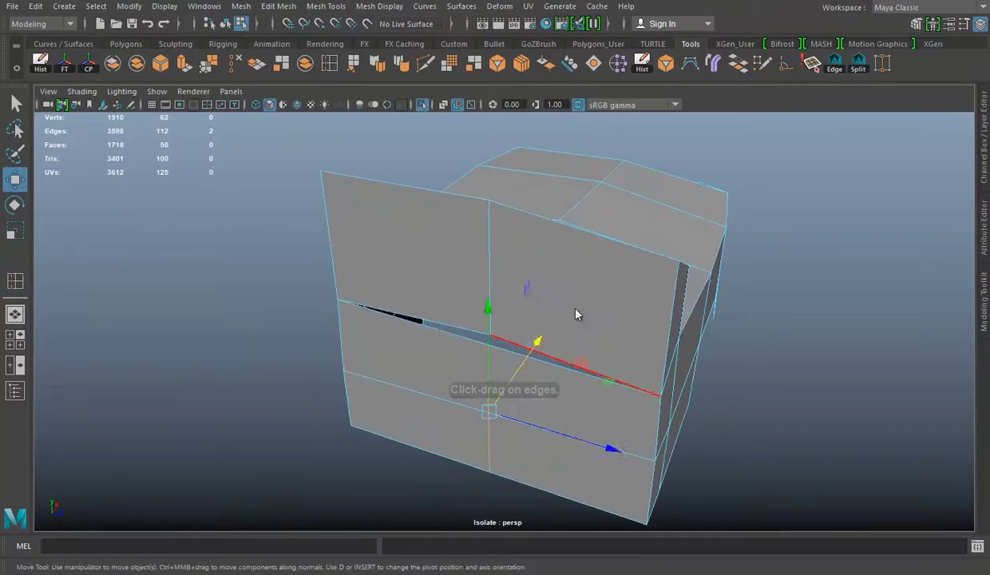
drag(497, 349, 490, 343)
Step: Add the opposite vertex to the selection and scale the pair together
key(w)
mouse_move(490, 343)
alt+mouse_down()
mouse_move(581, 258)
mouse_move(344, 271)
alt+mouse_up()
shift+click(515, 260)
key(r)
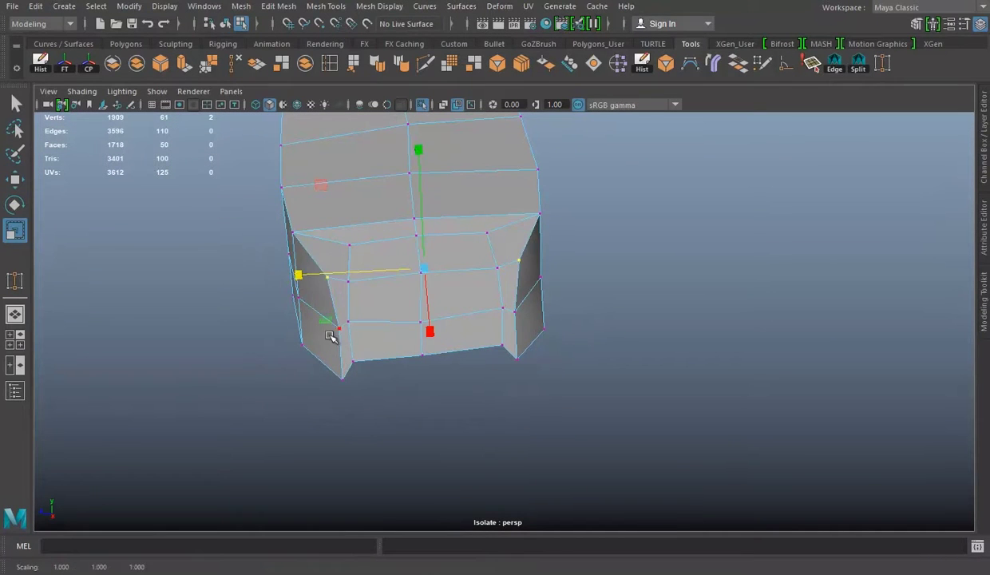
alt+drag(330, 336, 469, 278)
Step: Select the block's bottom edge and move it up slightly
right_drag(497, 195, 537, 153)
click(427, 307)
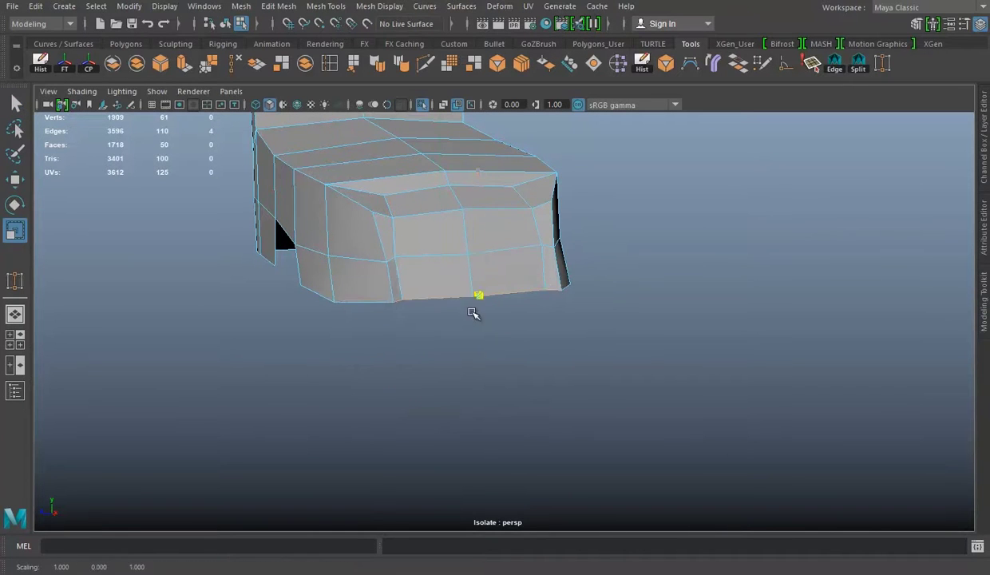
key(w)
drag(478, 295, 478, 265)
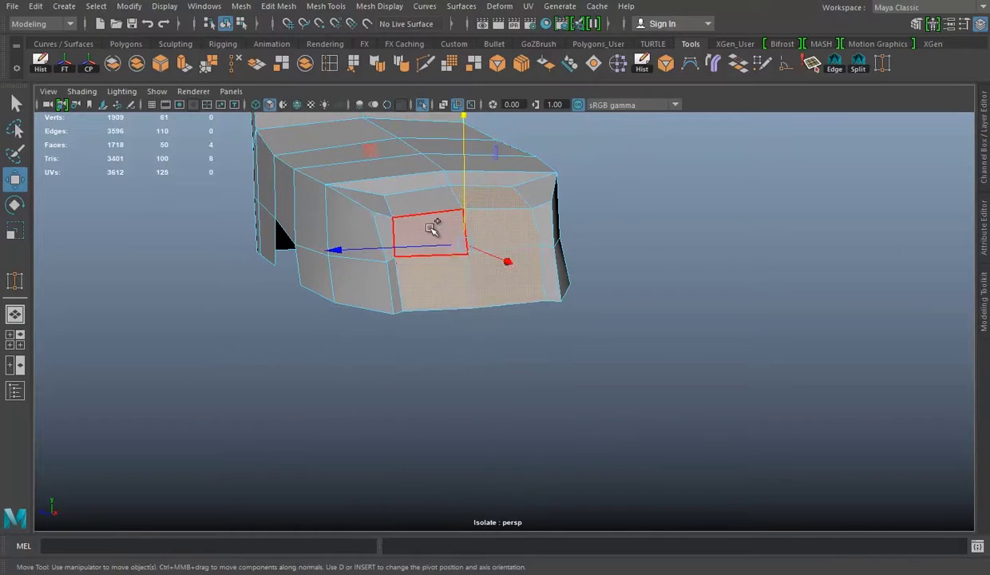
Step: Tweak a single vertex at the block's front, then exit component editing
alt+drag(431, 229, 652, 309)
click(601, 256)
mouse_move(601, 256)
alt+mouse_down()
mouse_move(457, 264)
mouse_move(526, 238)
alt+mouse_up()
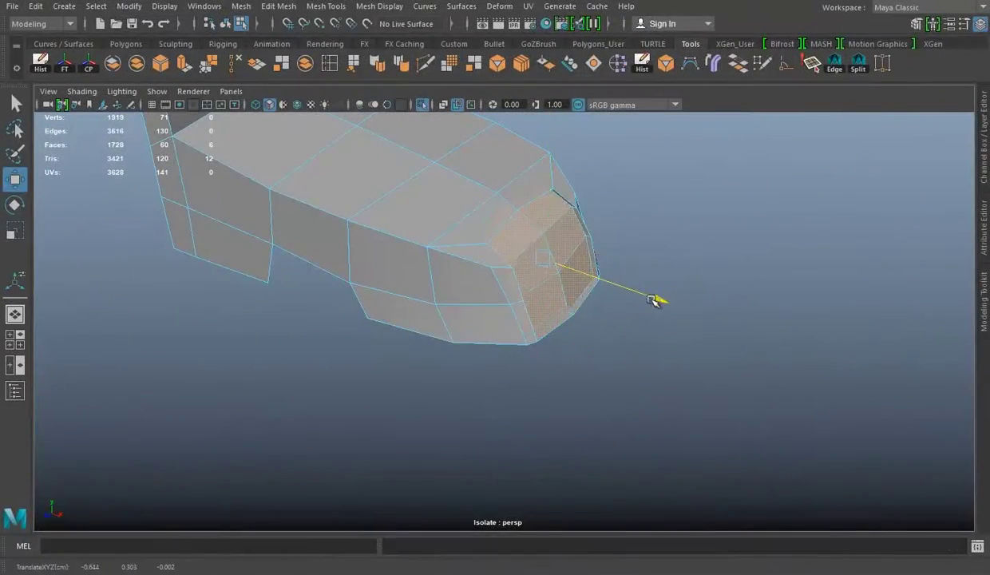
key(r)
mouse_move(505, 243)
alt+mouse_down()
mouse_move(513, 259)
mouse_move(517, 235)
alt+mouse_up()
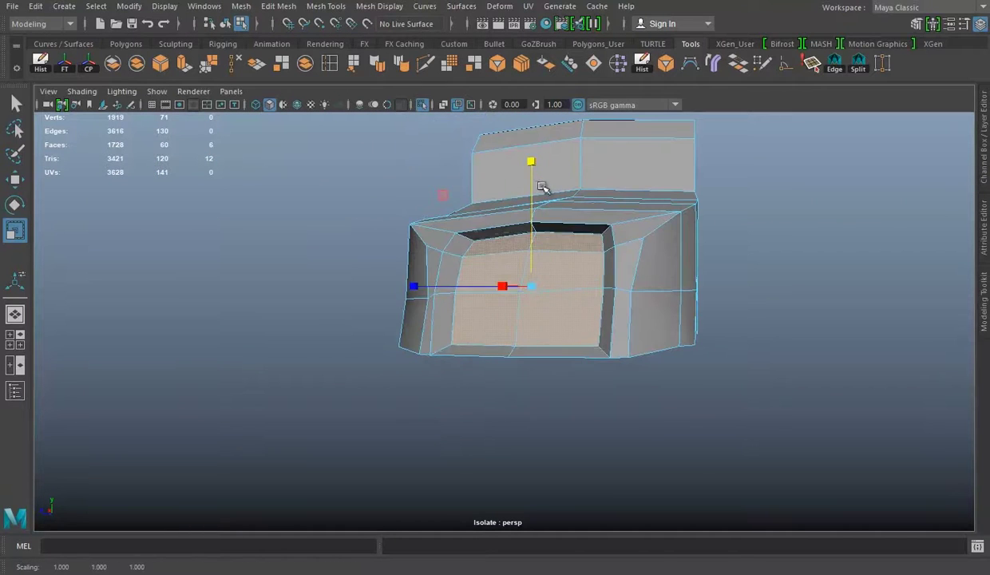
key(w)
mouse_move(537, 198)
alt+mouse_down()
mouse_move(559, 278)
mouse_move(622, 353)
alt+mouse_up()
right_click(586, 192)
right_drag(586, 191, 707, 116)
mouse_move(707, 116)
alt+mouse_down()
mouse_move(680, 217)
mouse_move(293, 214)
mouse_move(589, 215)
mouse_move(619, 239)
mouse_move(759, 221)
mouse_move(386, 299)
mouse_move(514, 243)
alt+mouse_up()
Step: Select an edge loop on the block, inspect it, then clear the selection
key(F10)
double_click(411, 177)
mouse_move(411, 176)
alt+mouse_down()
mouse_move(503, 245)
mouse_move(373, 232)
alt+mouse_up()
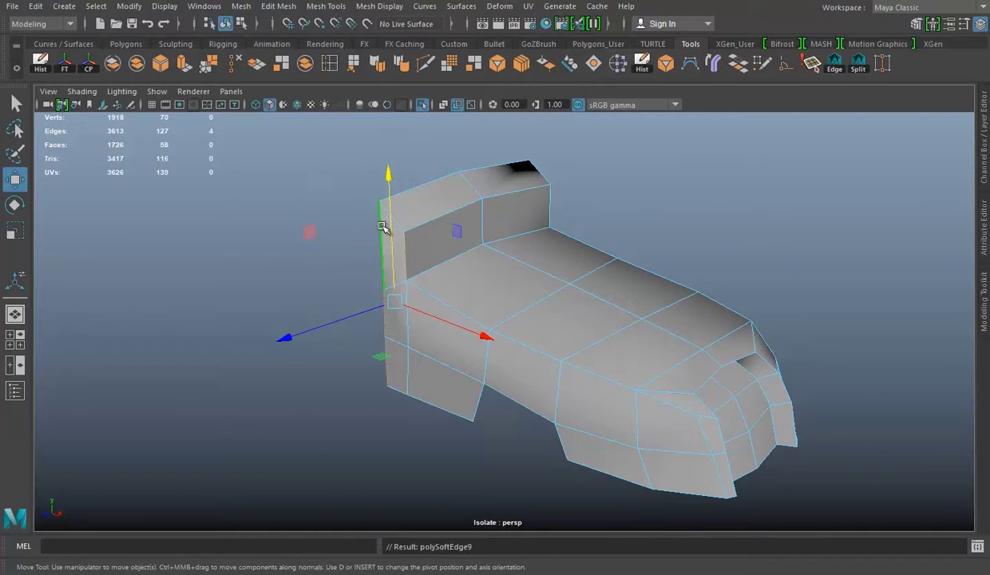
alt+drag(740, 217, 629, 317)
click(663, 263)
mouse_move(663, 263)
alt+mouse_down()
mouse_move(579, 287)
mouse_move(564, 279)
mouse_move(459, 300)
mouse_move(645, 325)
mouse_move(271, 242)
mouse_move(541, 270)
alt+mouse_up()
Step: Restore the full scene and make the pCube2 forearm block the live surface
key(ctrl+1)
key(space)
key(space)
mouse_move(693, 322)
alt+mouse_down()
mouse_move(681, 310)
mouse_move(634, 400)
mouse_move(930, 500)
mouse_move(696, 322)
mouse_move(479, 303)
mouse_move(494, 279)
alt+mouse_up()
click(454, 287)
click(367, 23)
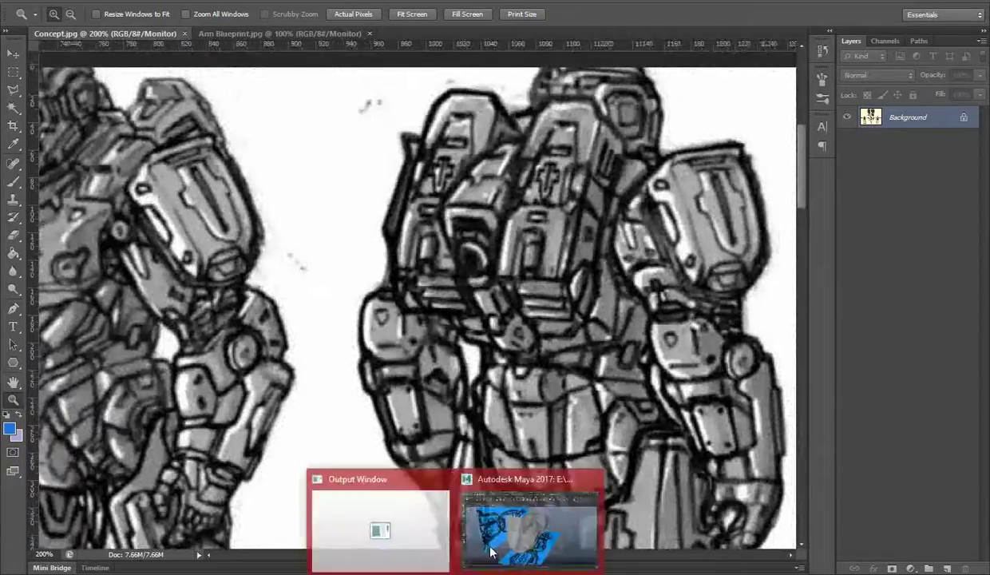
Step: Delete the extra edge loop from the cylinder in the front view
click(531, 527)
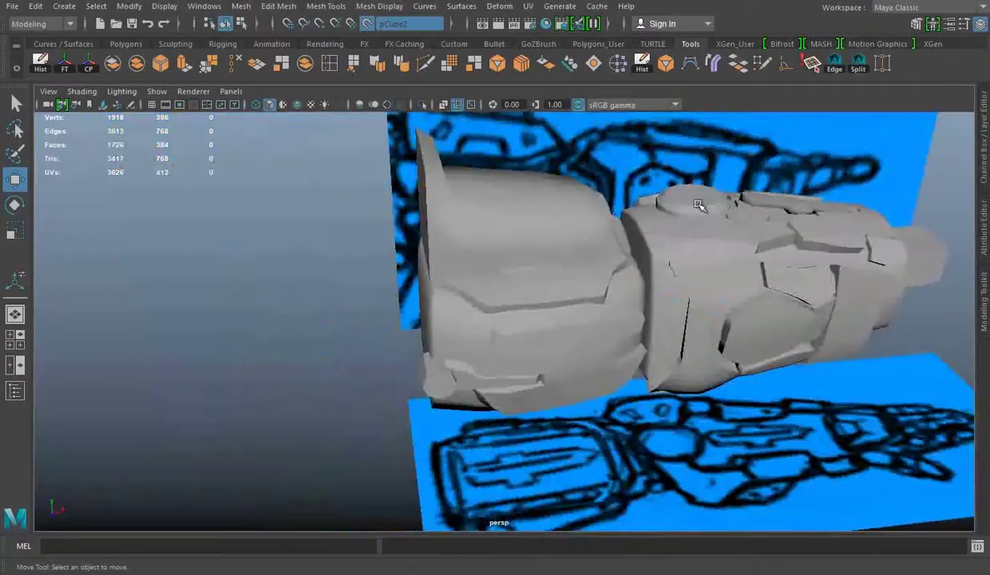
drag(534, 276, 537, 375)
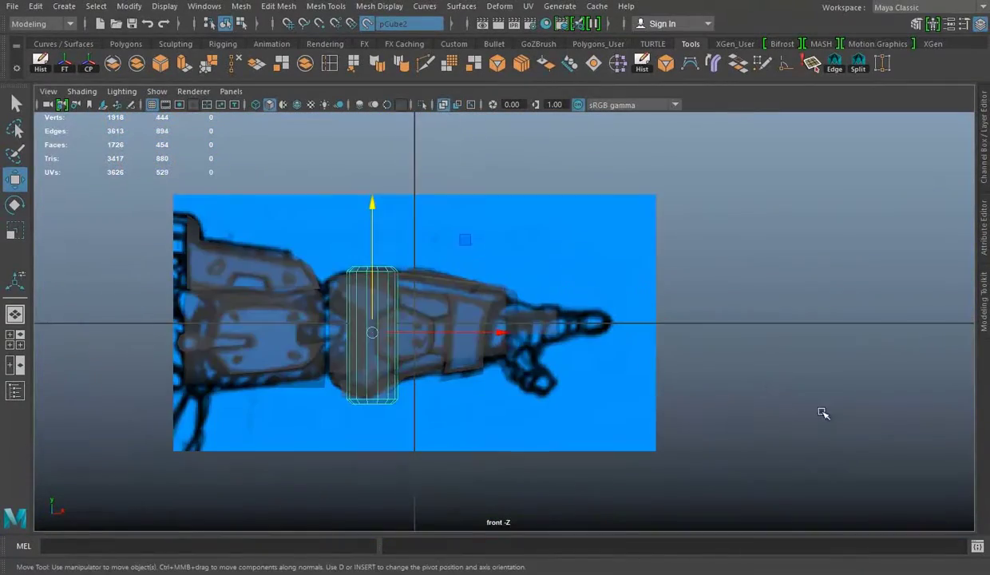
key(ctrl+Delete)
click(564, 249)
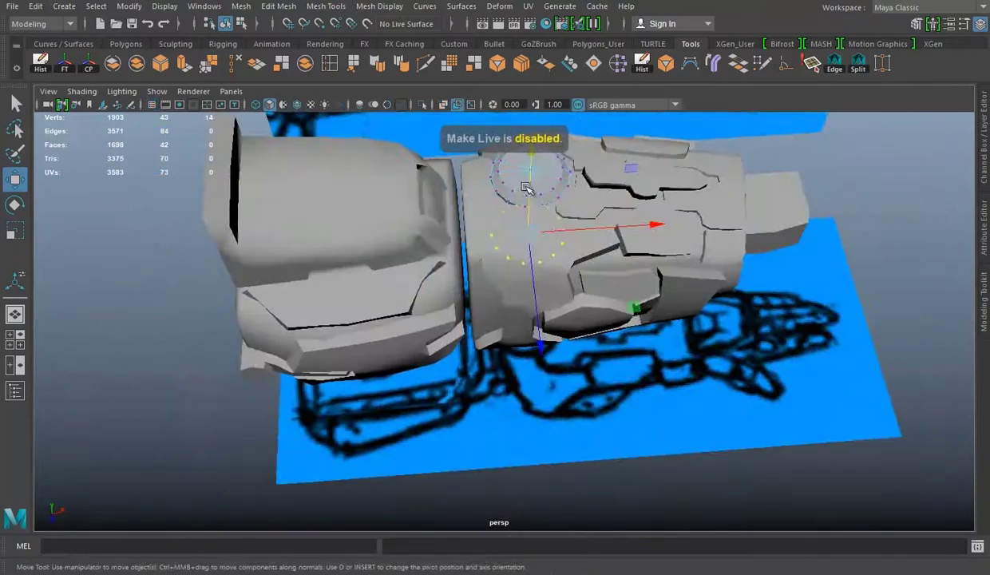
mouse_move(592, 229)
alt+mouse_down()
mouse_move(696, 298)
mouse_move(662, 287)
mouse_move(593, 299)
alt+mouse_up()
Step: Save the scene as Arm 01 and make pCube2 the live surface
key(ctrl+s)
click(414, 343)
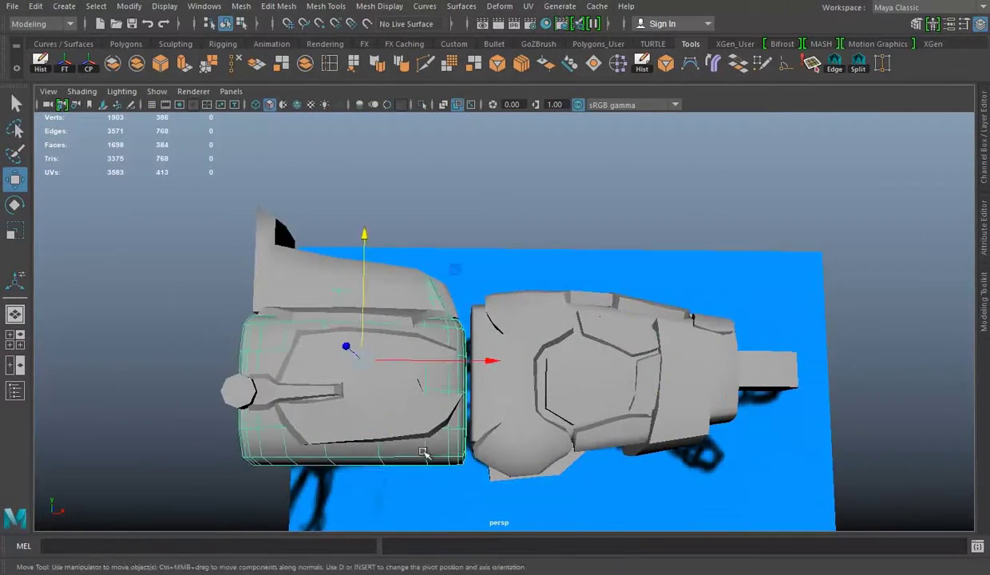
click(367, 23)
mouse_move(515, 265)
alt+mouse_down()
mouse_move(393, 367)
mouse_move(521, 314)
mouse_move(589, 354)
alt+mouse_up()
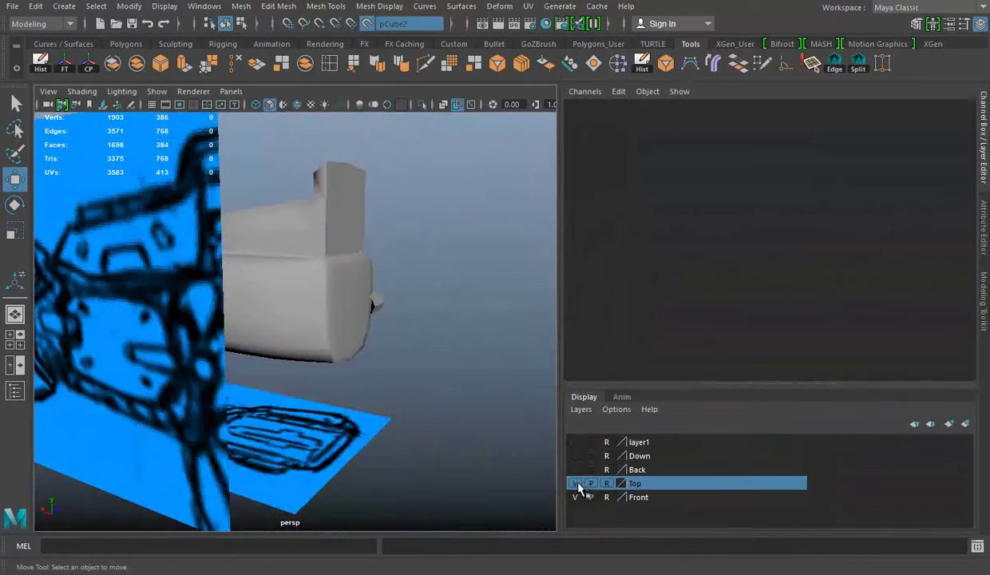
Step: Hide the Top reference layer and move in close to the forearm block
click(575, 483)
click(576, 443)
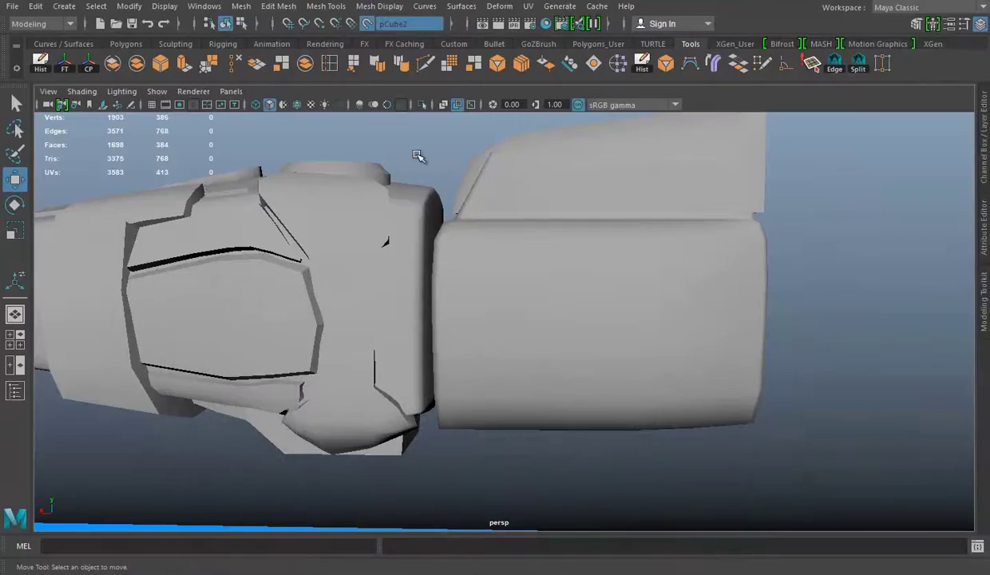
alt+middle_drag(650, 299, 622, 256)
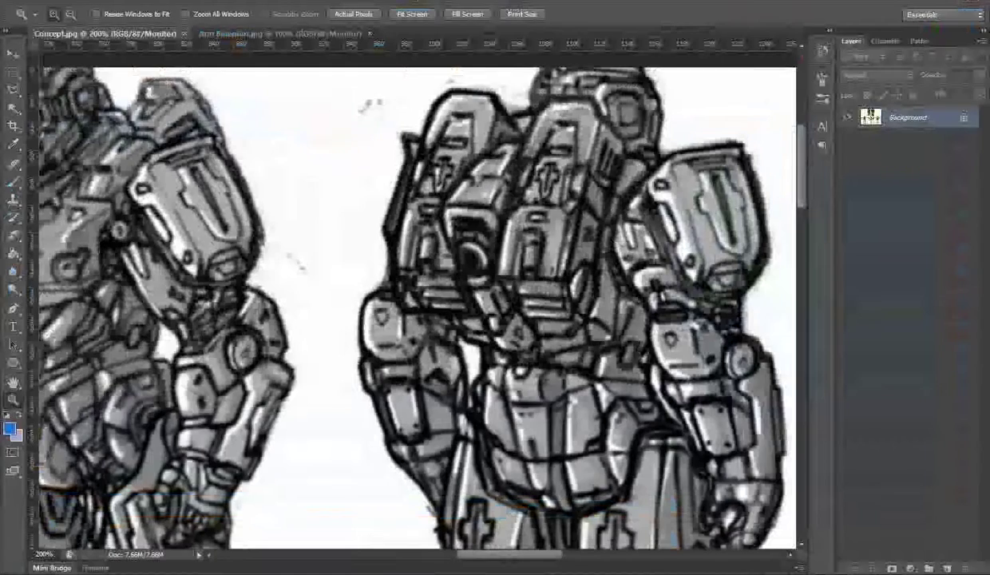
alt+right_drag(650, 289, 682, 289)
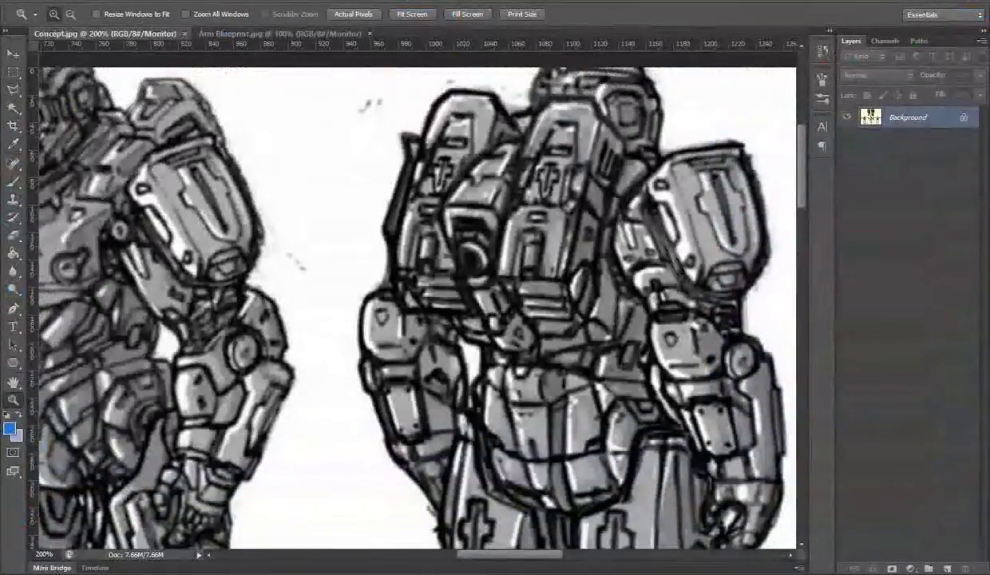
Step: Quad Draw three vertices on the block and fill the first quad of the plate
click(520, 217)
click(525, 270)
shift+click(575, 243)
click(527, 328)
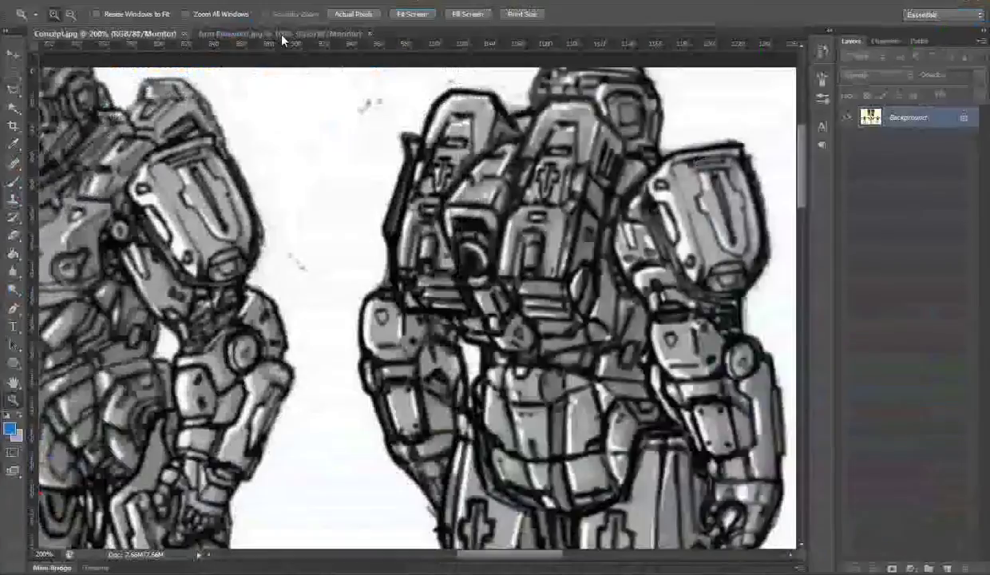
click(275, 34)
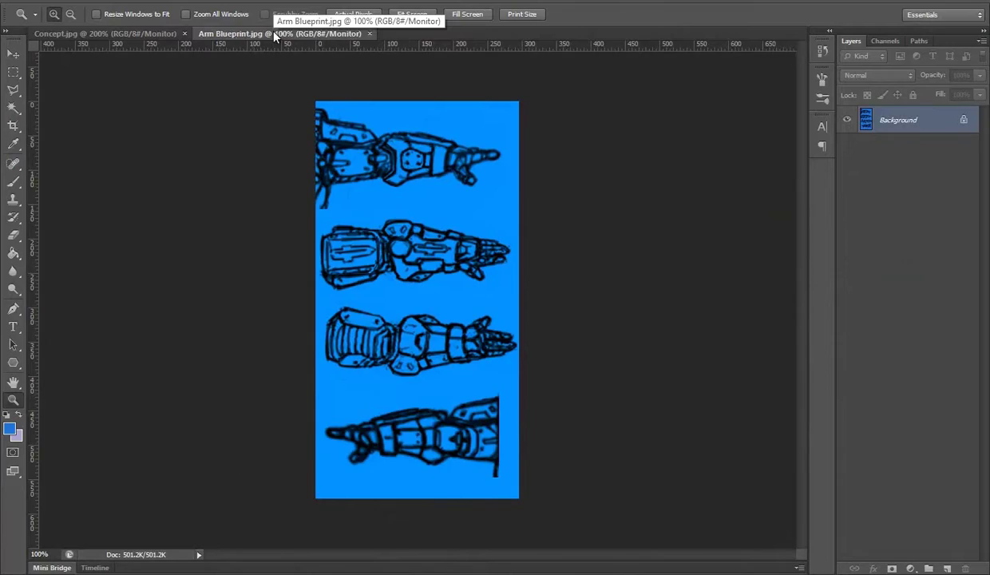
Step: Cycle Photoshop documents with Ctrl+Tab to bring Concept.jpg forward
key(ctrl+Tab)
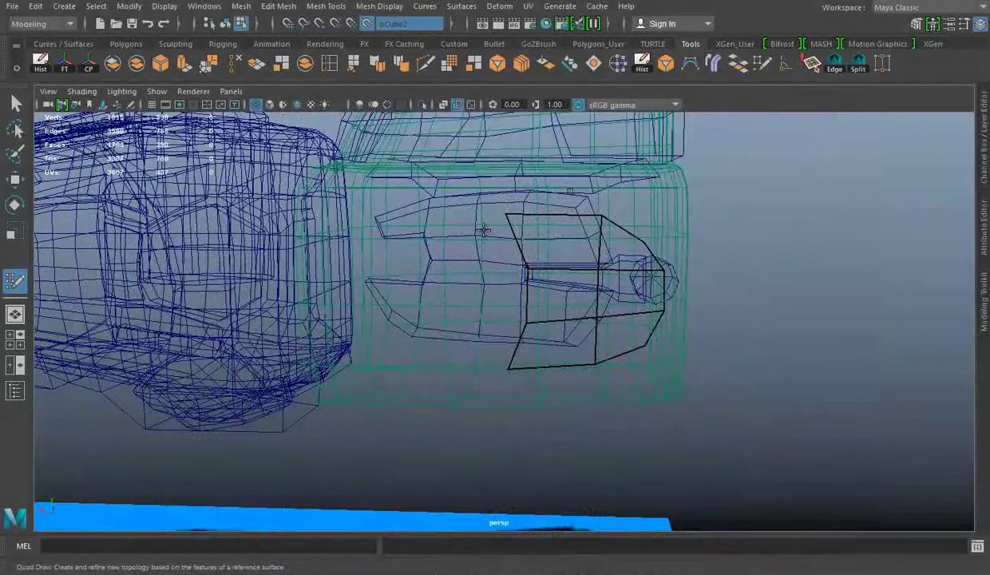
Step: Select the new patch's border edges and extrude them into a thick raised rim
key(w)
mouse_move(399, 303)
alt+mouse_down()
mouse_move(452, 311)
mouse_move(408, 287)
mouse_move(668, 339)
alt+mouse_up()
key(5)
click(464, 293)
alt+right_drag(668, 338, 457, 237)
shift+drag(457, 237, 458, 279)
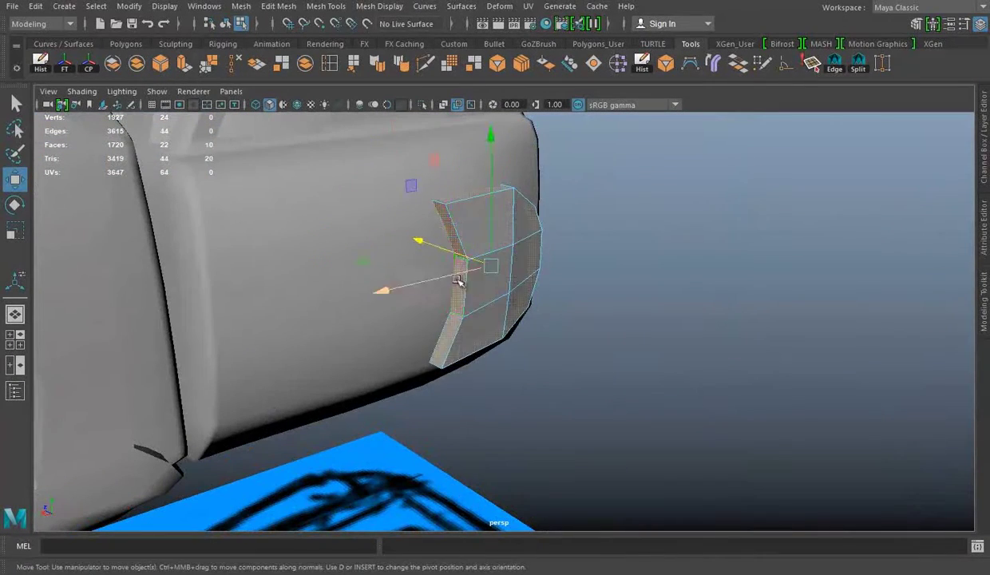
key(ctrl+F10)
click(183, 64)
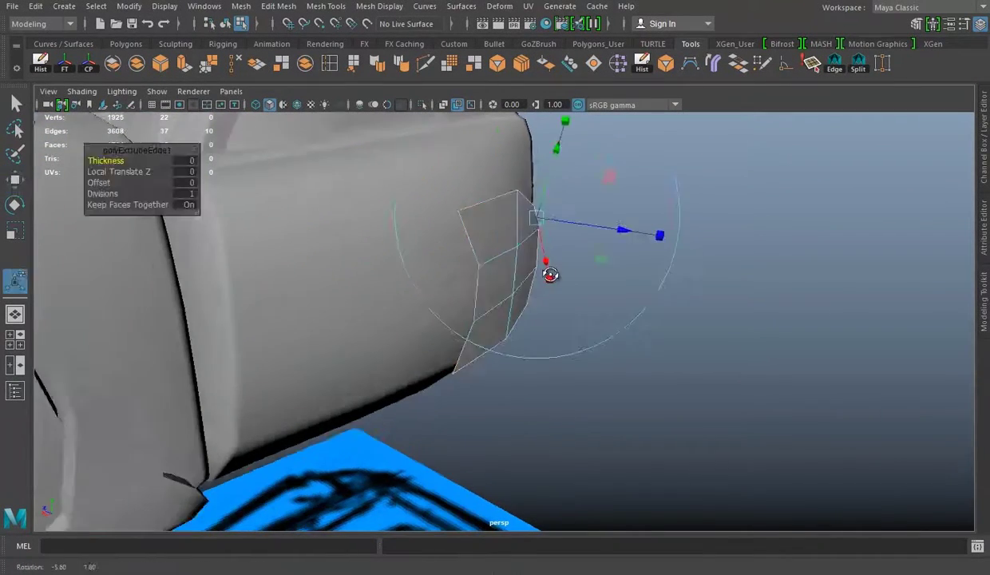
drag(548, 271, 457, 259)
Step: Select the forearm armor faces and slide them left along X
mouse_move(653, 276)
alt+mouse_down()
mouse_move(519, 239)
mouse_move(454, 270)
mouse_move(429, 243)
alt+mouse_up()
click(429, 243)
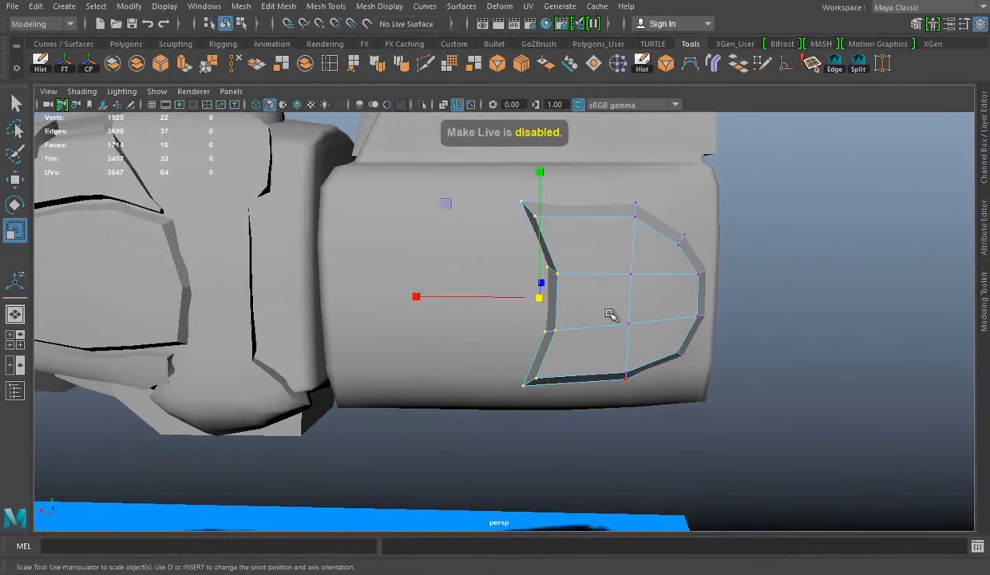
key(w)
mouse_move(439, 296)
mouse_down()
mouse_move(298, 292)
mouse_move(364, 293)
mouse_up()
Step: Insert an edge loop across the forearm plate and adjust its position
right_click(526, 195)
mouse_move(526, 195)
alt+mouse_down()
mouse_move(420, 270)
mouse_move(564, 195)
alt+mouse_up()
right_click(563, 195)
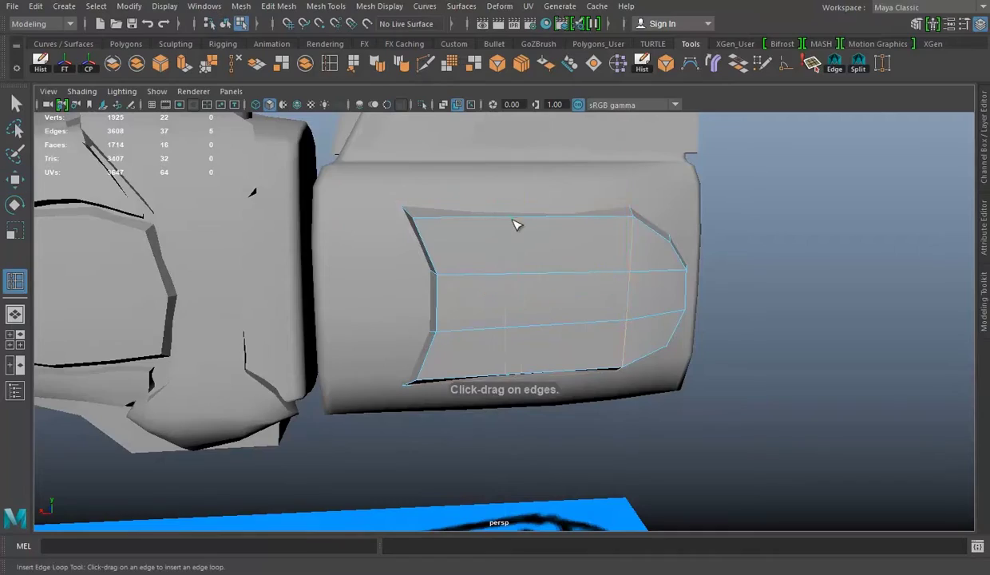
click(515, 225)
alt+drag(515, 225, 612, 317)
key(w)
drag(508, 296, 405, 249)
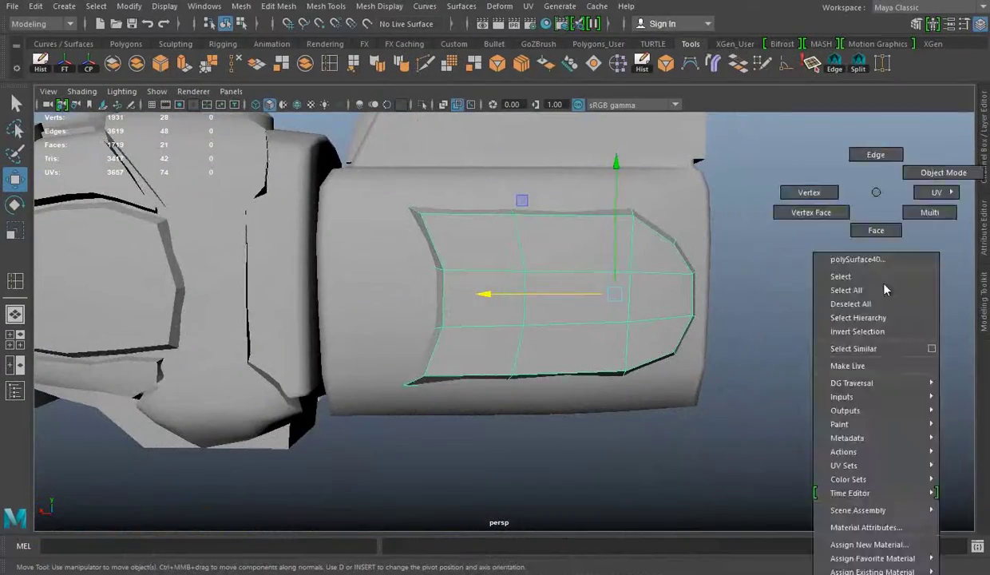
Step: Shift a column of vertices and move the second plate left toward the elbow
drag(355, 296, 376, 297)
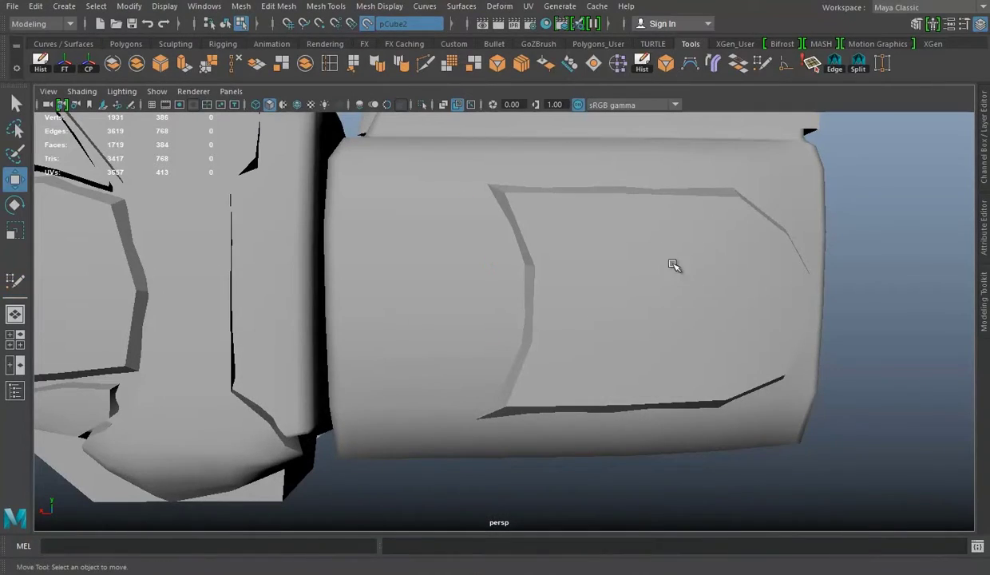
drag(553, 302, 371, 298)
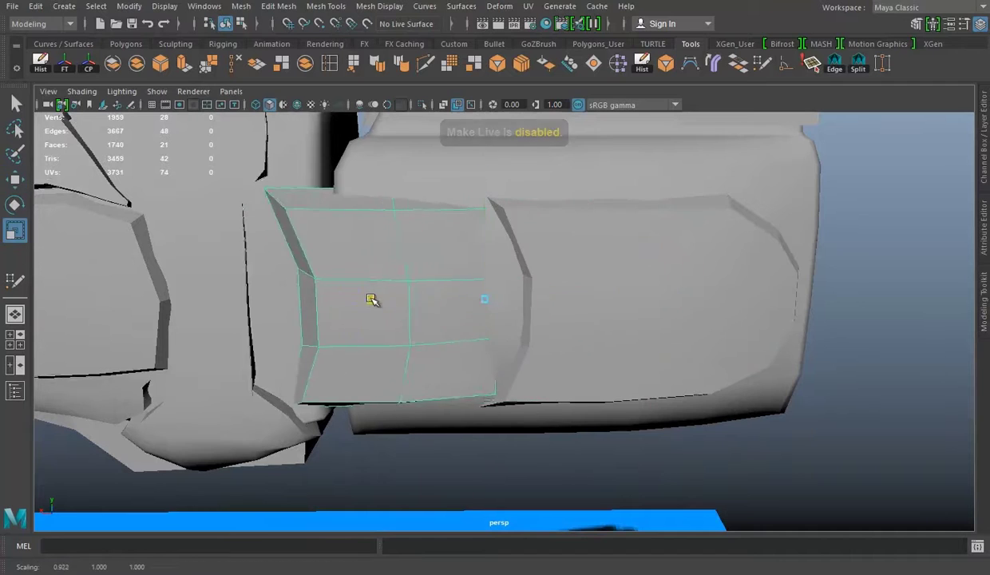
key(e)
key(w)
mouse_move(459, 317)
alt+mouse_down()
mouse_move(483, 269)
mouse_move(409, 272)
alt+mouse_up()
Step: Select the plate's face and scale it along X to 0.425
click(471, 325)
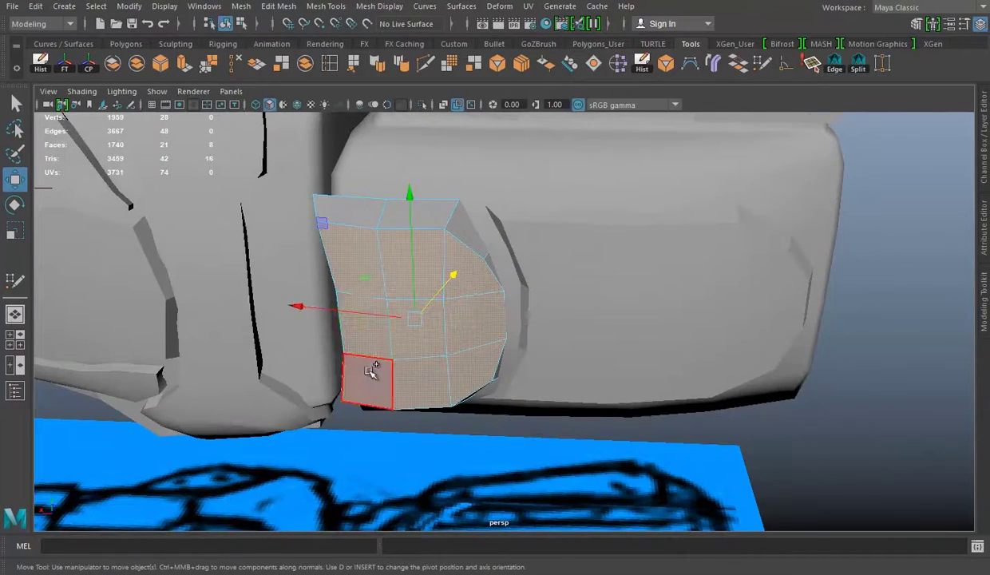
alt+drag(371, 370, 429, 316)
key(r)
alt+drag(584, 354, 548, 302)
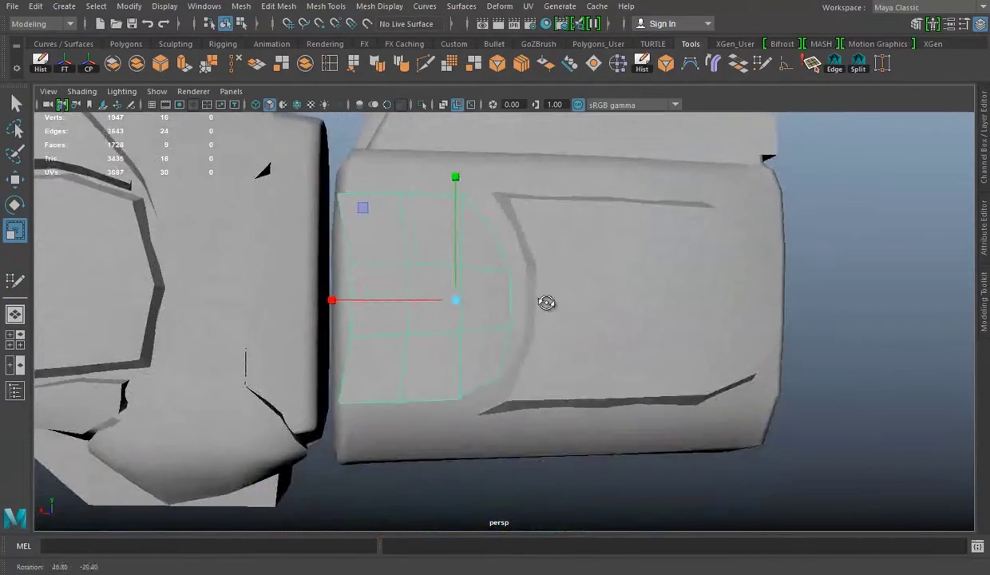
drag(331, 299, 363, 306)
key(w)
mouse_move(460, 186)
alt+mouse_down()
mouse_move(426, 294)
mouse_move(524, 303)
alt+mouse_up()
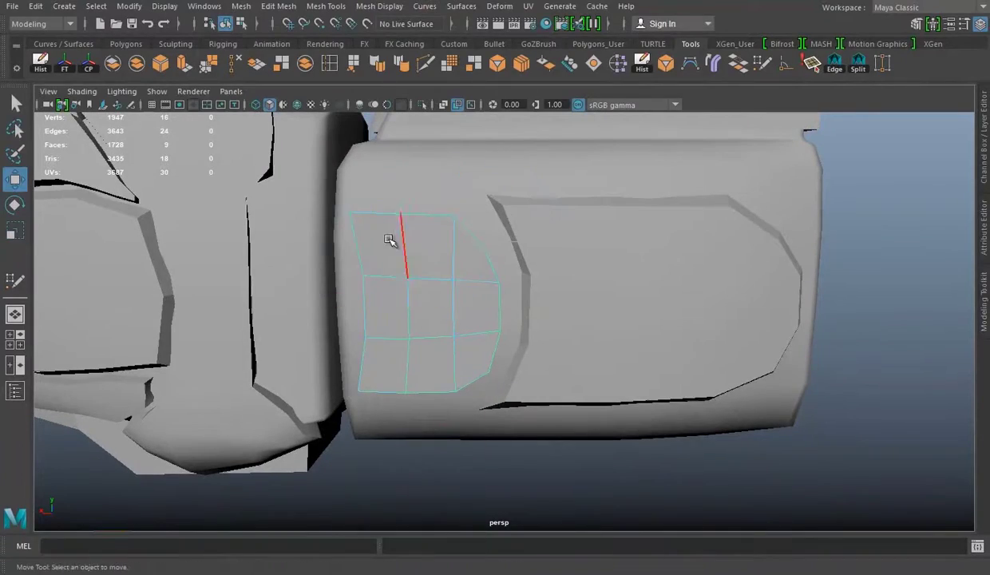
Step: Extrude the second plate to give it thickness
key(ctrl+e)
mouse_move(409, 214)
alt+mouse_down()
mouse_move(402, 305)
mouse_move(481, 272)
mouse_move(453, 277)
mouse_move(448, 308)
alt+mouse_up()
key(r)
key(w)
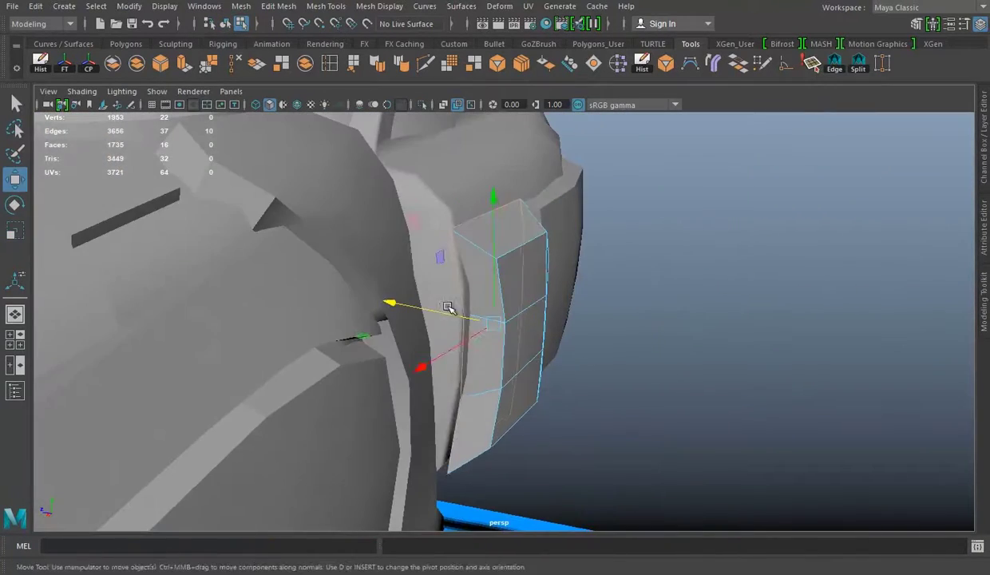
mouse_move(732, 273)
alt+mouse_down()
mouse_move(420, 310)
mouse_move(471, 243)
mouse_move(555, 243)
mouse_move(455, 293)
mouse_move(459, 304)
mouse_move(441, 294)
mouse_move(549, 305)
mouse_move(460, 295)
alt+mouse_up()
Step: Select two edge loops on the second plate in edge mode
right_drag(464, 193, 402, 214)
mouse_move(402, 215)
alt+mouse_down()
mouse_move(503, 292)
mouse_move(797, 333)
mouse_move(568, 382)
mouse_move(375, 324)
alt+mouse_up()
right_drag(446, 193, 448, 155)
alt+drag(448, 155, 829, 397)
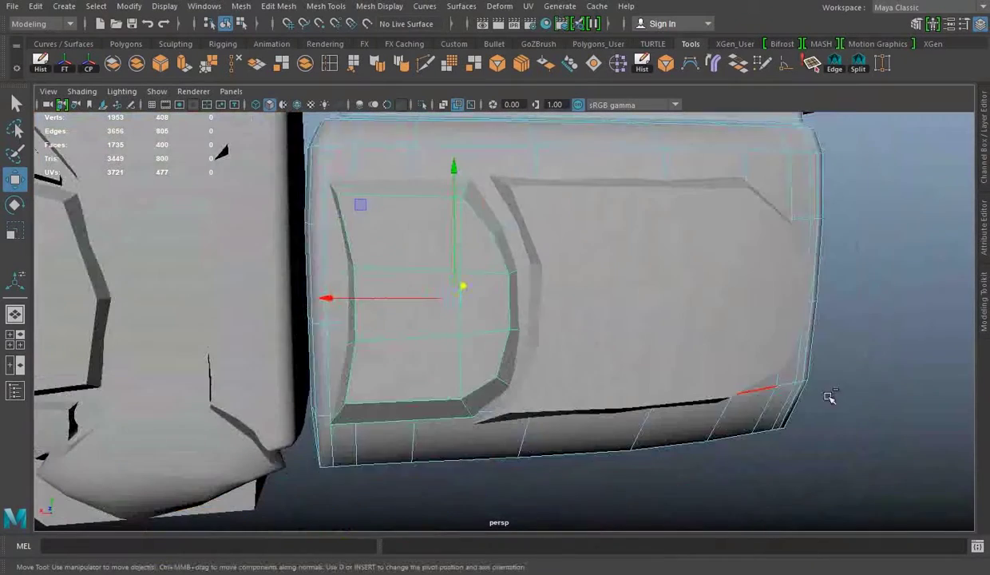
double_click(483, 336)
mouse_move(483, 335)
alt+mouse_down()
mouse_move(512, 305)
mouse_move(427, 245)
mouse_move(464, 307)
mouse_move(444, 387)
mouse_move(500, 378)
mouse_move(489, 193)
alt+mouse_up()
double_click(447, 275)
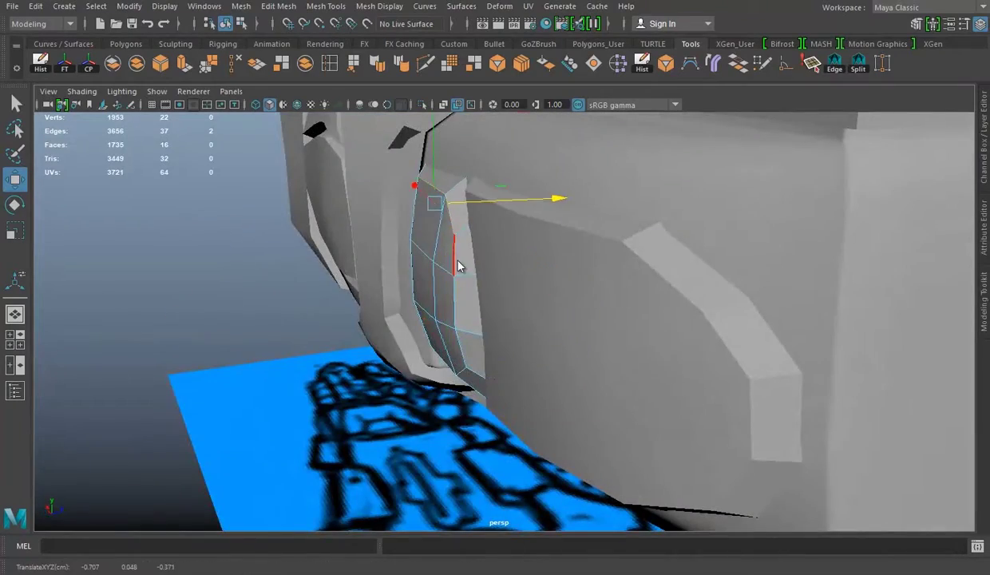
alt+drag(458, 266, 532, 314)
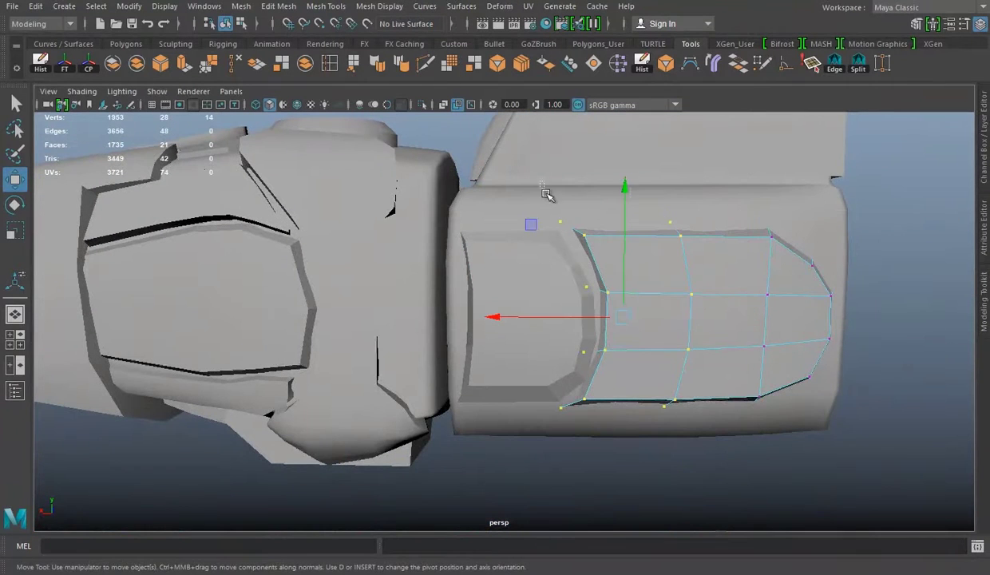
Step: Shift the selected faces left along X and make the forearm armor the live Quad Draw surface
drag(511, 316, 515, 314)
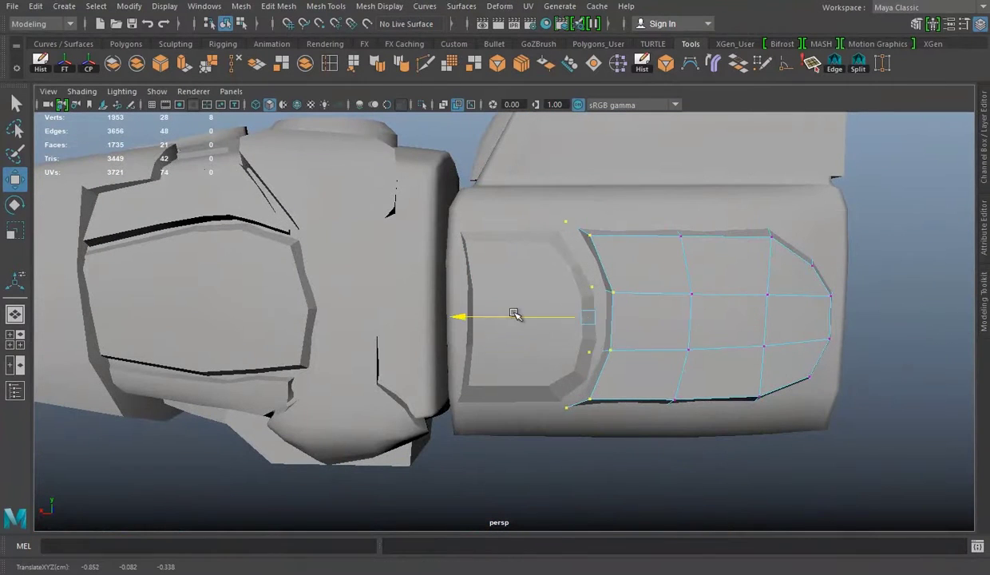
middle_drag(739, 176, 459, 311)
click(808, 71)
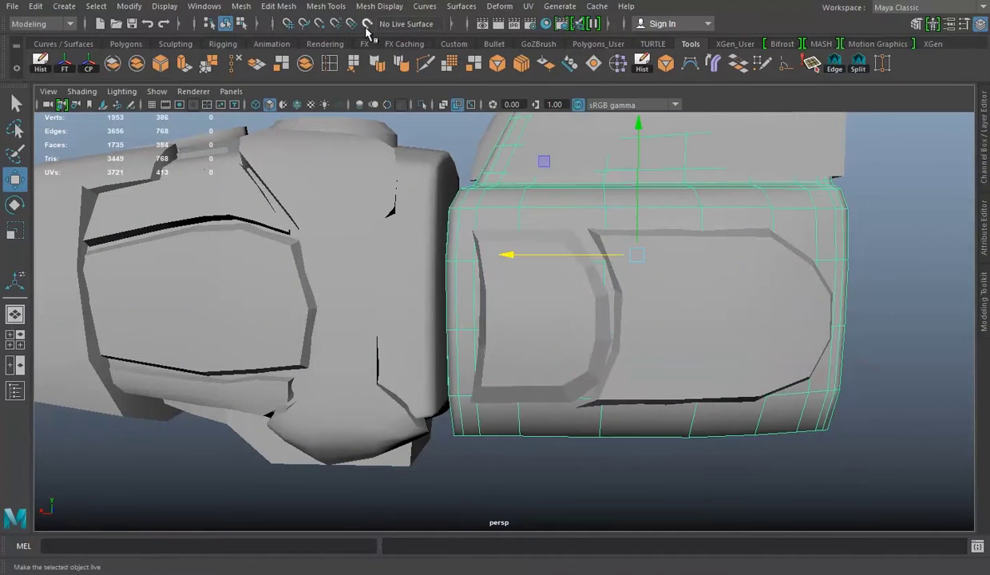
click(756, 69)
Step: Place a strip of small quads along the forearm's elbow edge
alt+drag(494, 239, 461, 220)
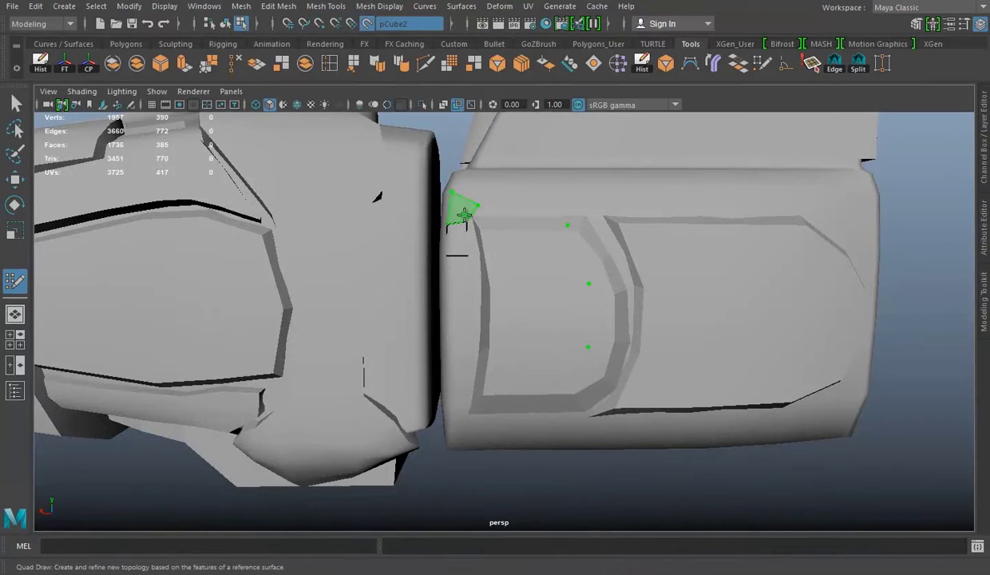
shift+click(461, 368)
alt+drag(462, 369, 470, 365)
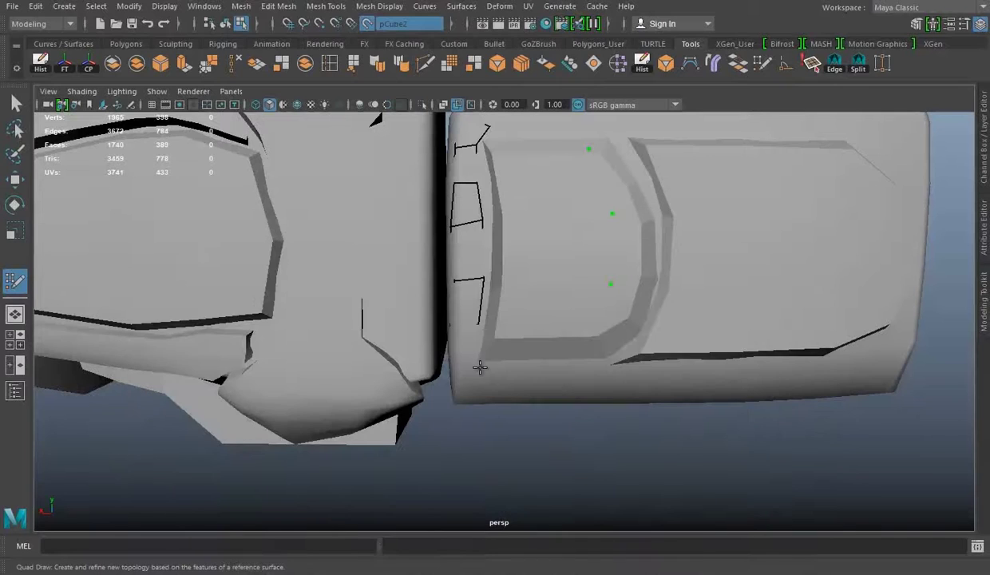
shift+click(455, 353)
alt+right_drag(455, 353, 504, 187)
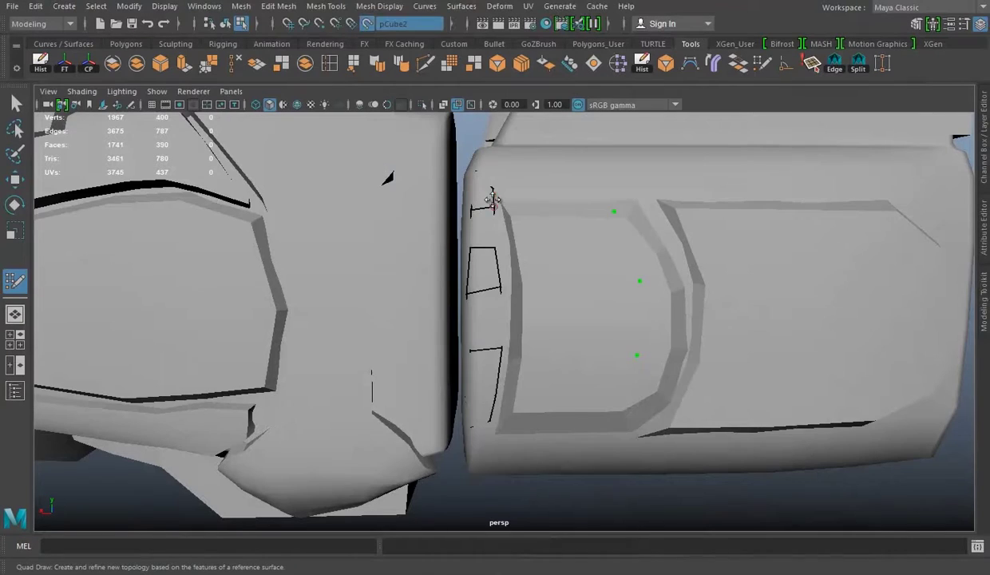
Step: Check the strip in isolation, undo the last move and prepare to scale its vertices
key(ctrl+1)
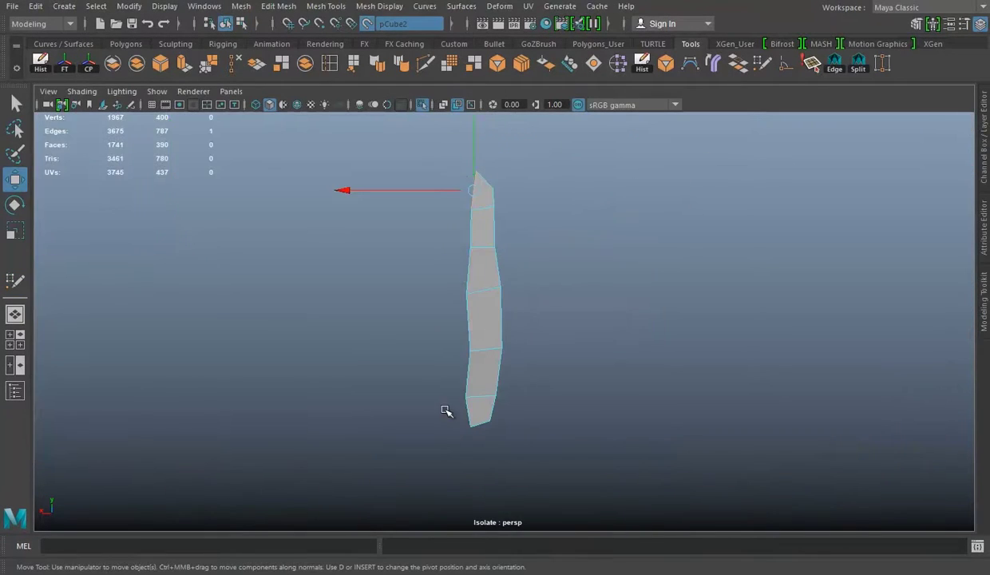
key(ctrl+1)
key(ctrl+z)
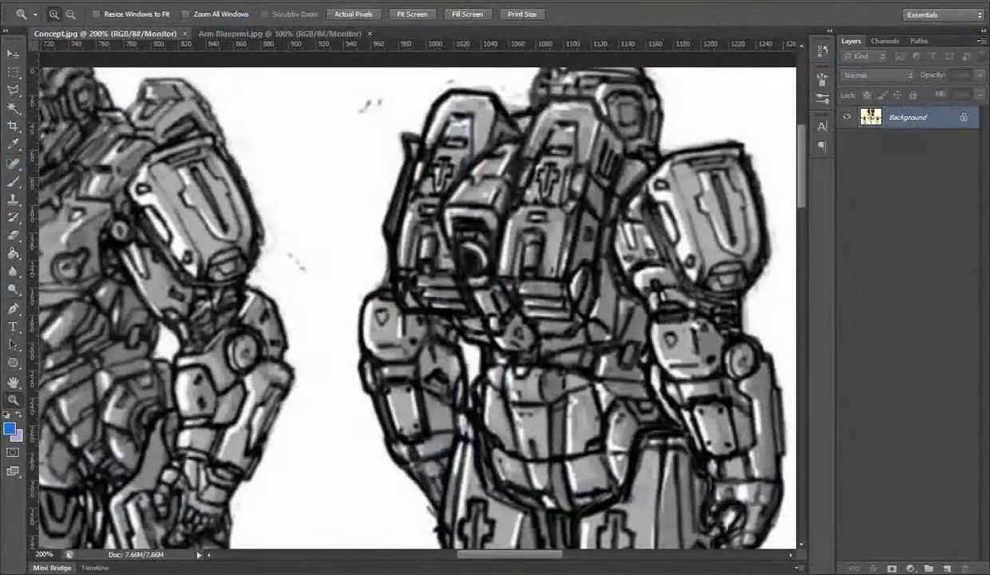
key(e)
key(r)
mouse_move(565, 229)
alt+mouse_down()
mouse_move(416, 179)
mouse_move(526, 294)
mouse_move(484, 185)
alt+mouse_up()
key(F9)
Step: Extrude the strip's faces outward to give it thickness
right_drag(484, 185, 552, 164)
mouse_move(552, 164)
alt+mouse_down()
mouse_move(577, 219)
mouse_move(511, 191)
mouse_move(447, 240)
alt+mouse_up()
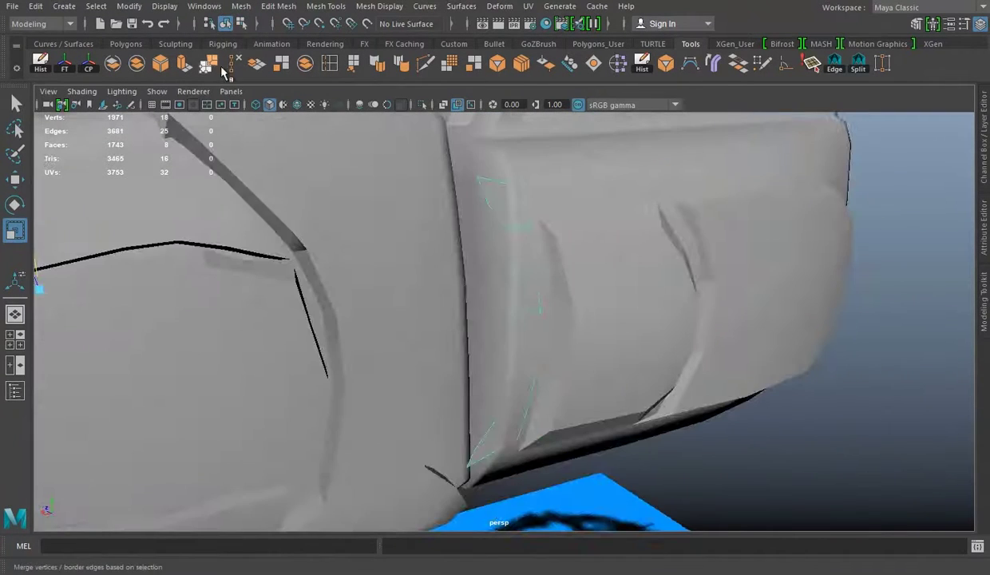
click(201, 64)
mouse_move(471, 310)
mouse_down()
mouse_move(455, 312)
mouse_move(659, 360)
mouse_move(703, 355)
mouse_move(563, 238)
mouse_up()
click(563, 237)
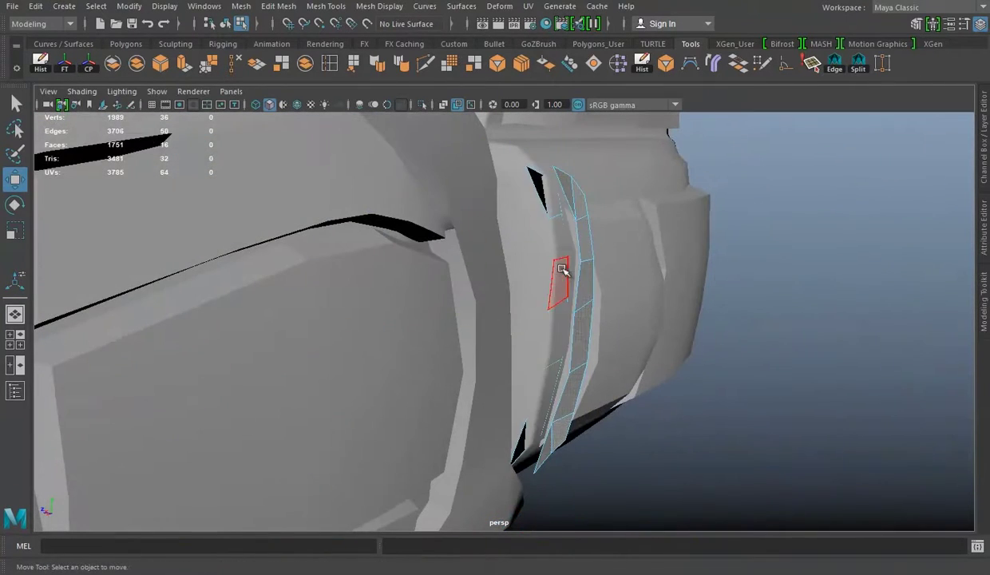
key(r)
Step: Select the strip's top vertices to shape it into a rim
mouse_move(495, 281)
alt+mouse_down()
mouse_move(751, 365)
mouse_move(558, 172)
alt+mouse_up()
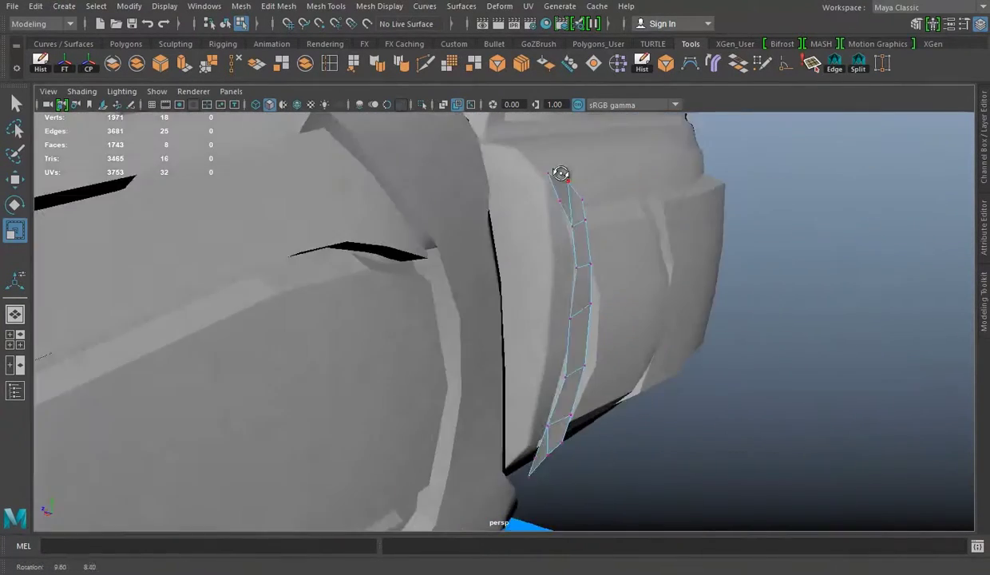
key(F9)
click(536, 144)
alt+drag(577, 380, 568, 310)
shift+click(568, 308)
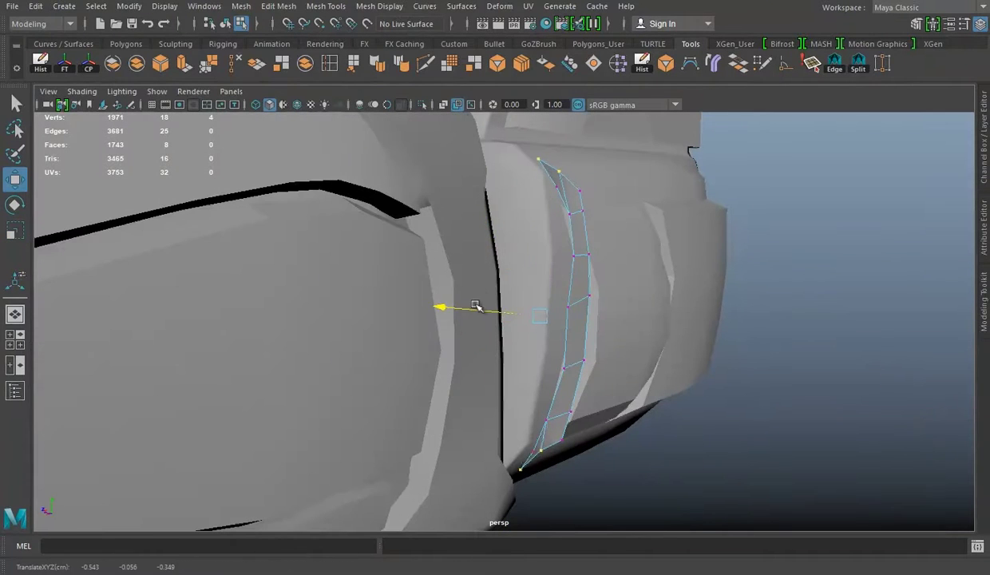
alt+drag(474, 305, 595, 213)
click(594, 214)
alt+drag(536, 193, 569, 428)
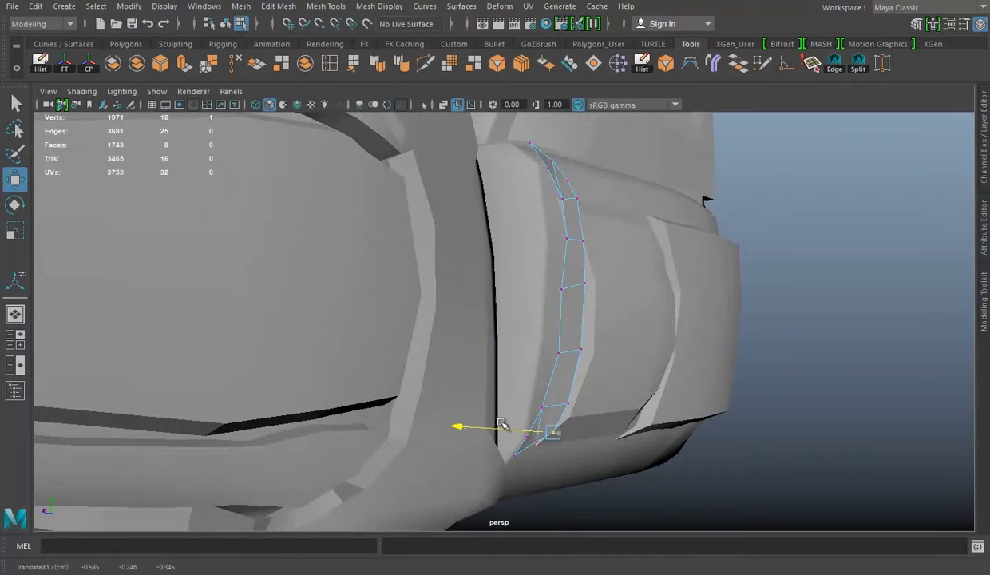
right_drag(570, 192, 742, 146)
mouse_move(743, 146)
alt+mouse_down()
mouse_move(504, 300)
mouse_move(446, 310)
mouse_move(480, 318)
mouse_move(445, 313)
mouse_move(492, 321)
alt+mouse_up()
Step: Extrude the strip's faces a second time and scale the extrusion
click(185, 63)
key(r)
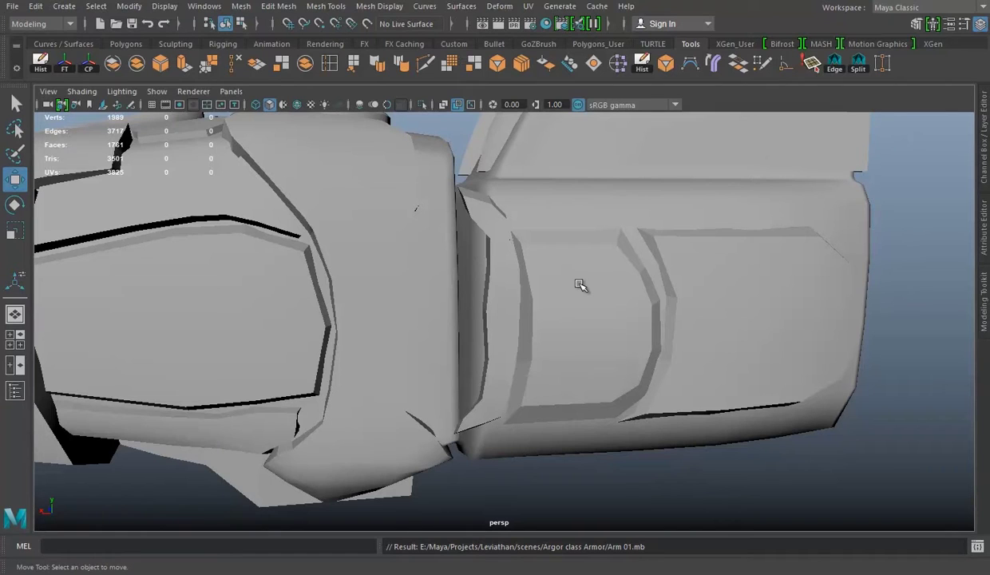
alt+drag(580, 285, 453, 274)
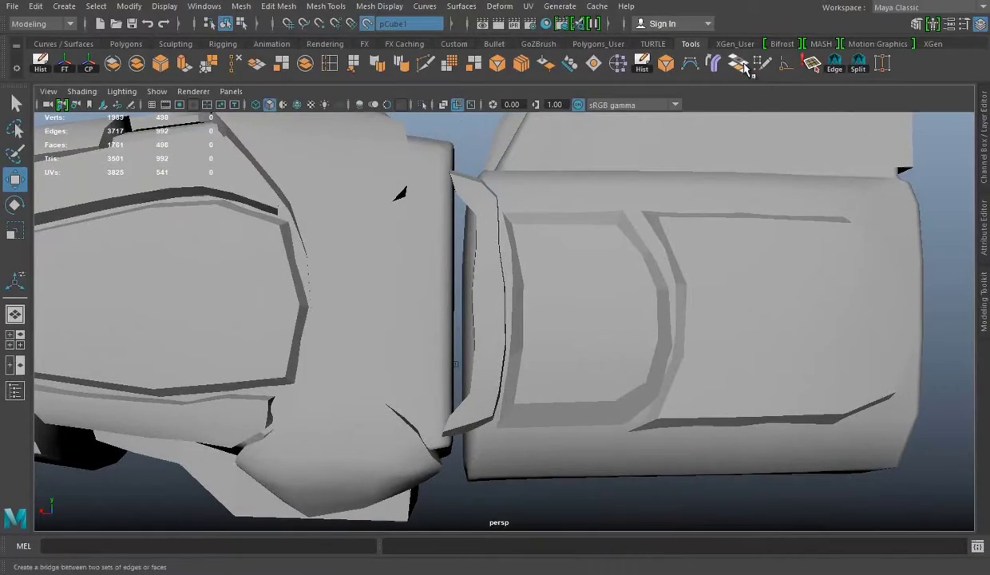
Step: Add a quad on the upper arm and inspect the mesh in wireframe and shaded views
shift+click(420, 331)
key(4)
alt+right_drag(351, 257, 330, 254)
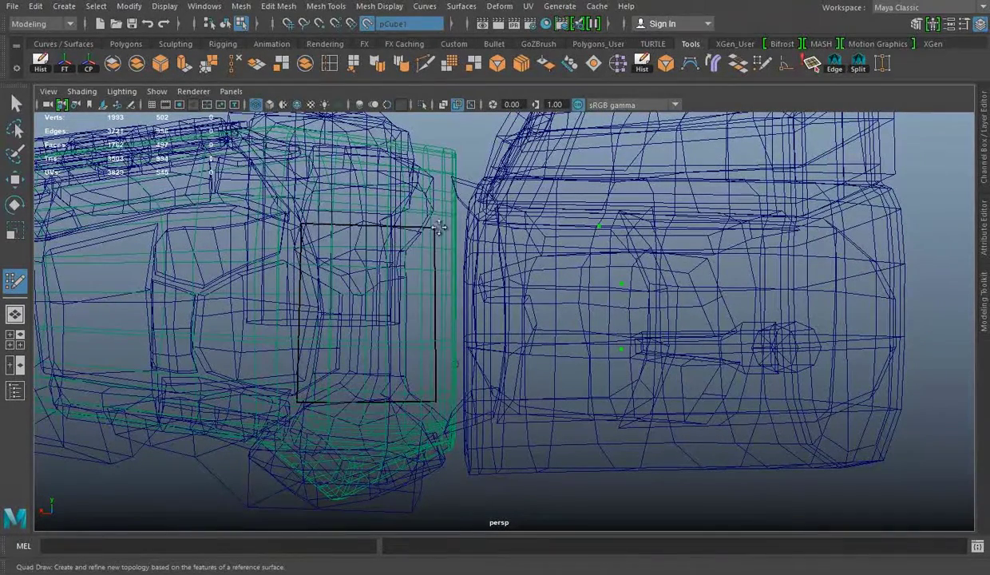
key(5)
alt+drag(429, 287, 429, 292)
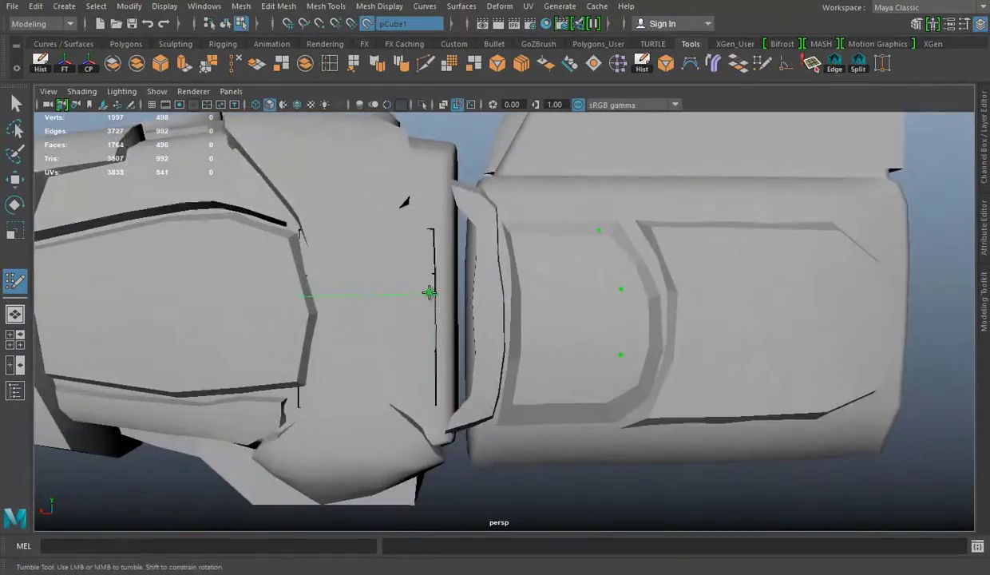
click(256, 106)
alt+drag(558, 325, 462, 392)
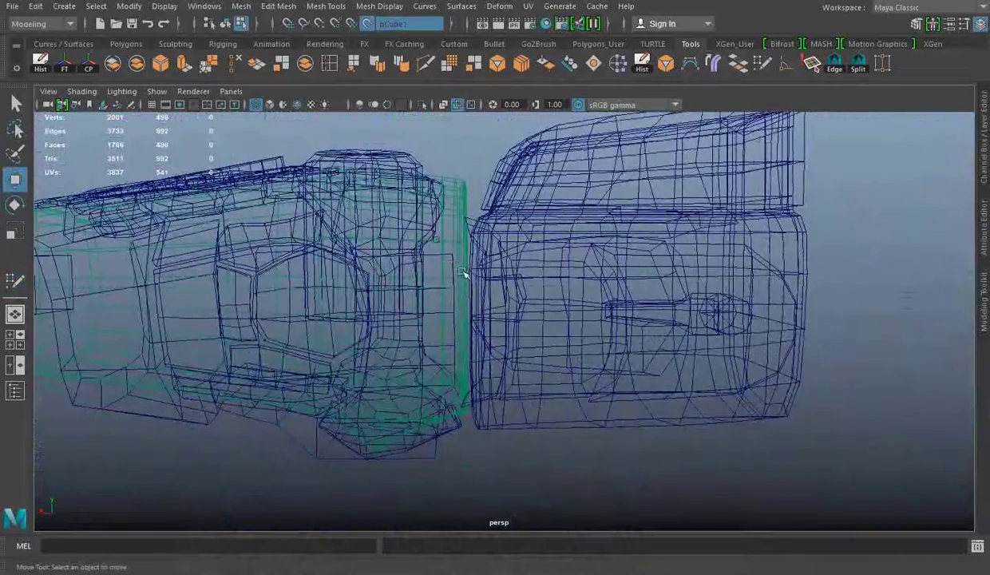
alt+drag(818, 441, 449, 138)
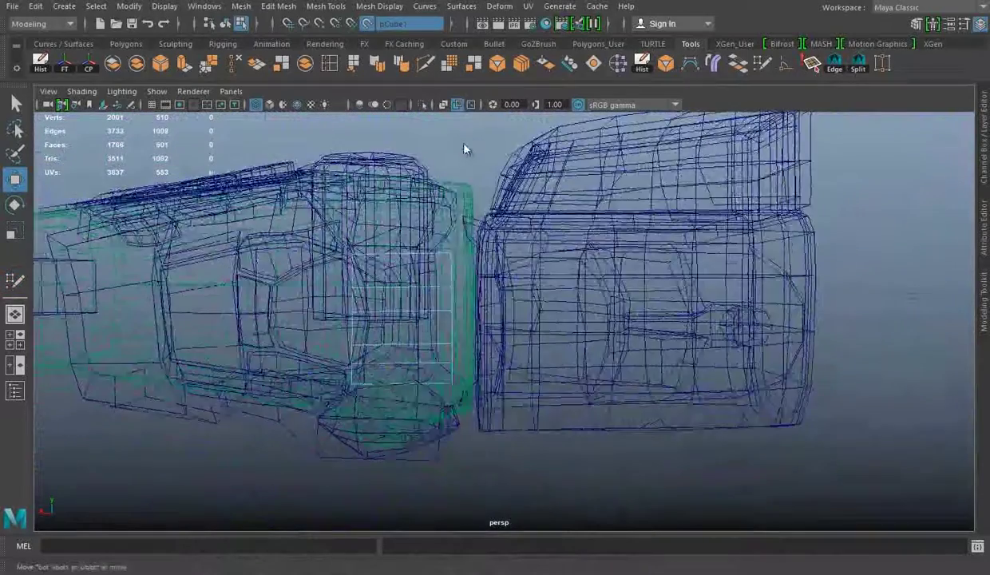
Step: Turn off Make Live and return to smooth shading with object selection
click(367, 23)
click(269, 105)
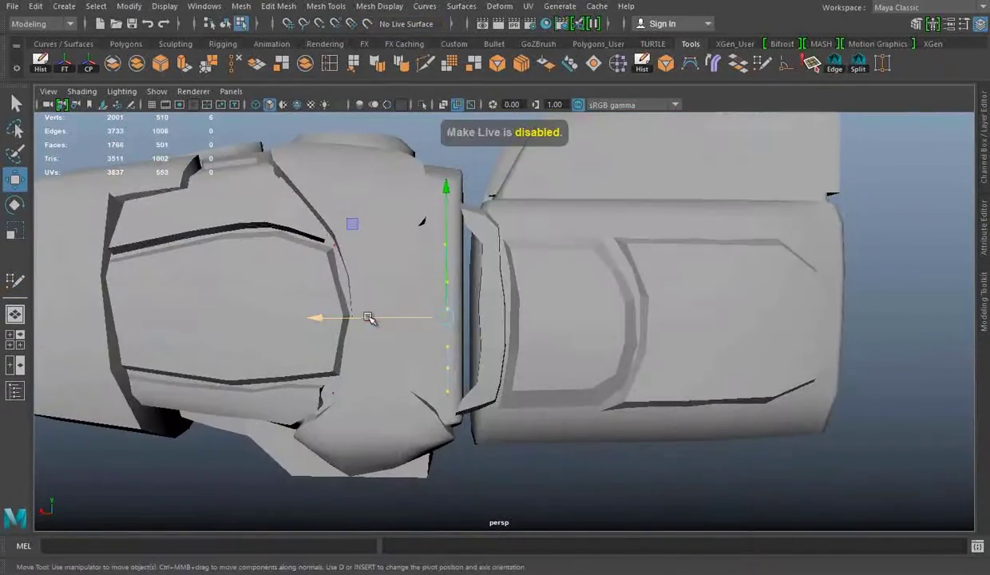
key(F8)
alt+drag(455, 272, 172, 96)
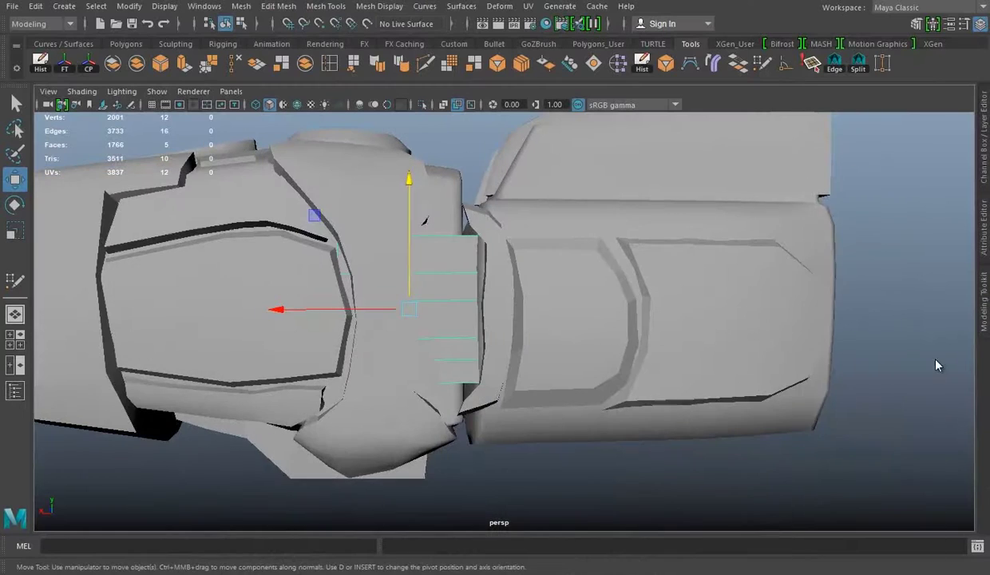
alt+drag(391, 308, 533, 290)
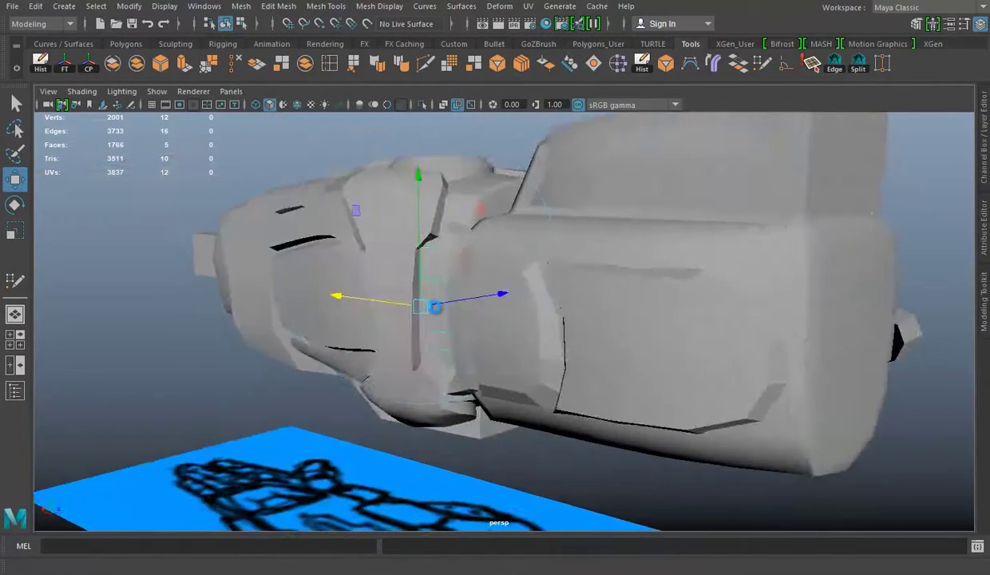
alt+drag(452, 318, 339, 319)
Step: Tilt the connector block's faces and stretch it taller along Y between the plates
key(r)
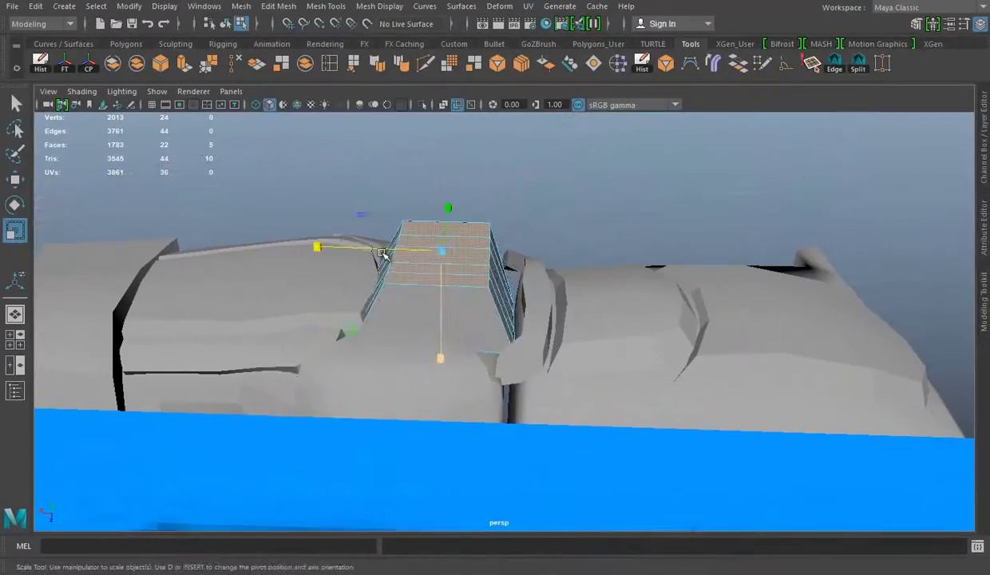
key(e)
drag(503, 148, 458, 221)
key(w)
key(e)
key(w)
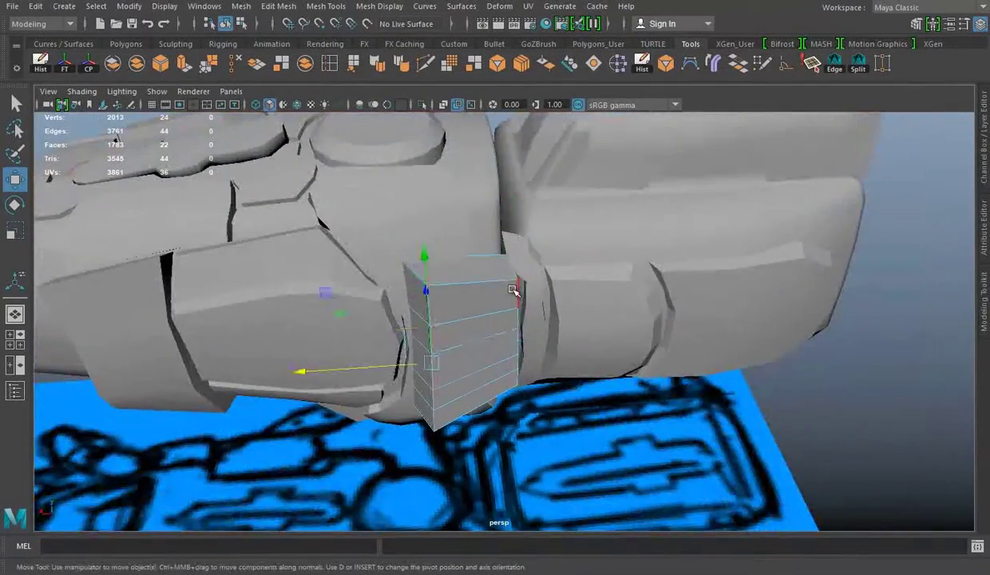
alt+drag(438, 344, 457, 277)
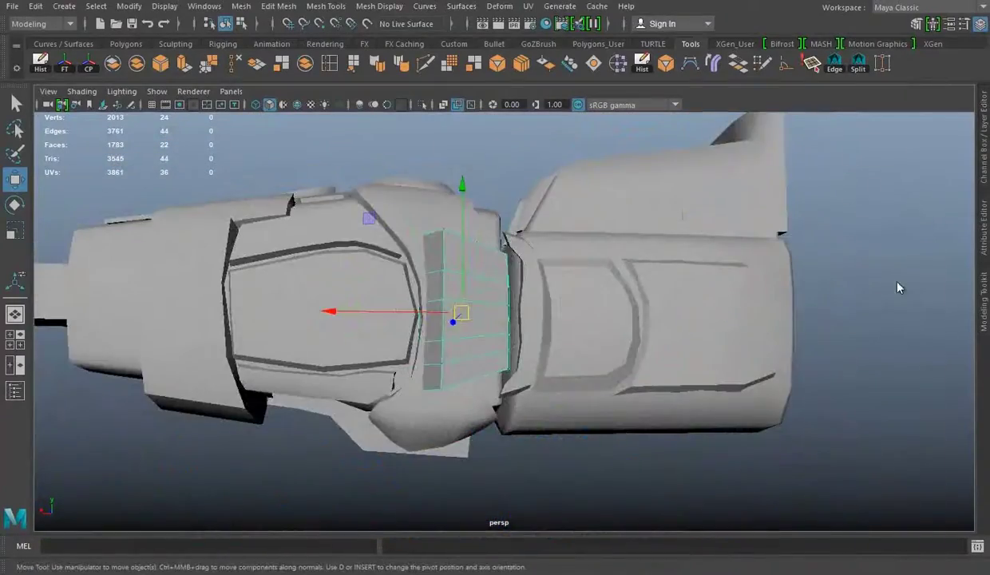
key(e)
key(r)
drag(438, 184, 443, 163)
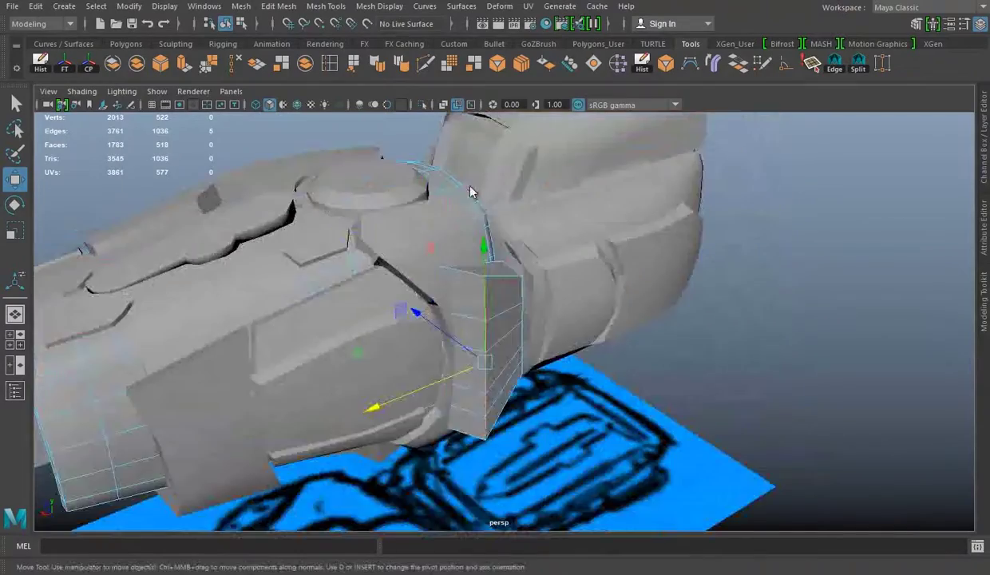
alt+drag(448, 235, 795, 389)
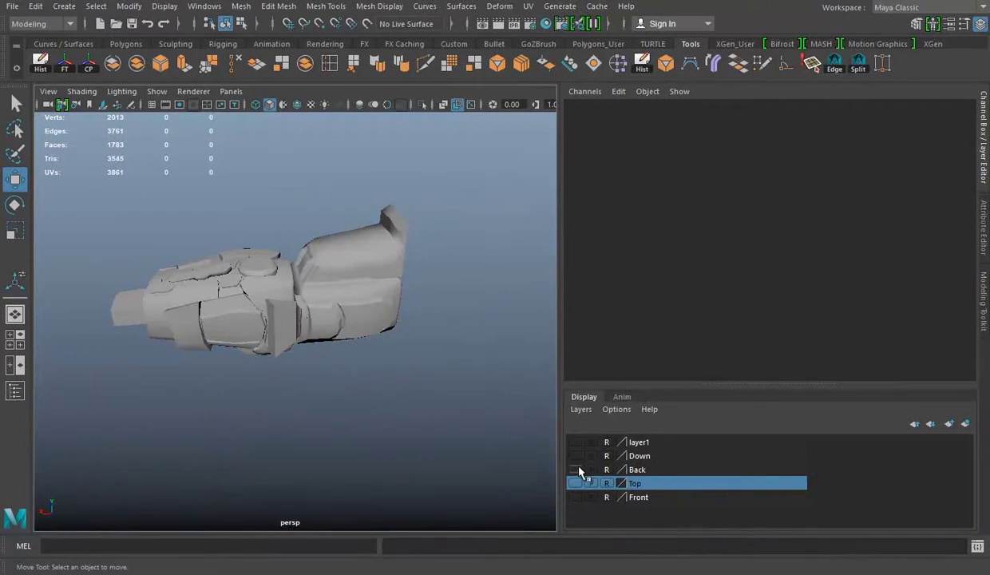
Step: Show the Down reference sketch layer and zoom in on the arm armour
click(575, 455)
mouse_move(289, 364)
alt+mouse_down()
mouse_move(438, 314)
mouse_move(448, 360)
mouse_move(150, 327)
mouse_move(331, 293)
mouse_move(99, 216)
mouse_move(453, 419)
alt+mouse_up()
scroll(449, 359, down, 5)
scroll(319, 409, up, 5)
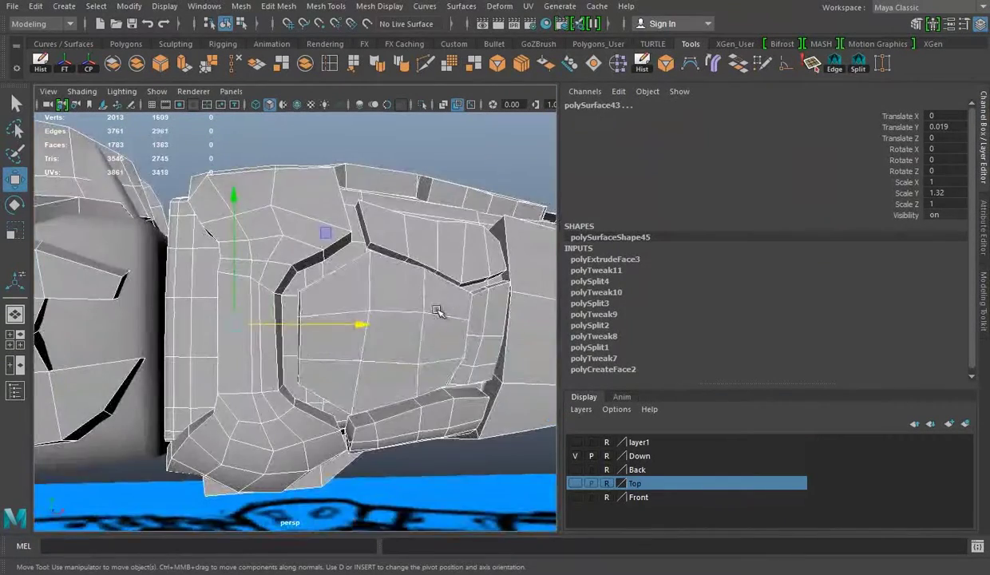
scroll(319, 409, down, 5)
alt+drag(263, 375, 319, 408)
Step: Delete all history, duplicate the armour pieces and combine the copy into one mesh
click(45, 65)
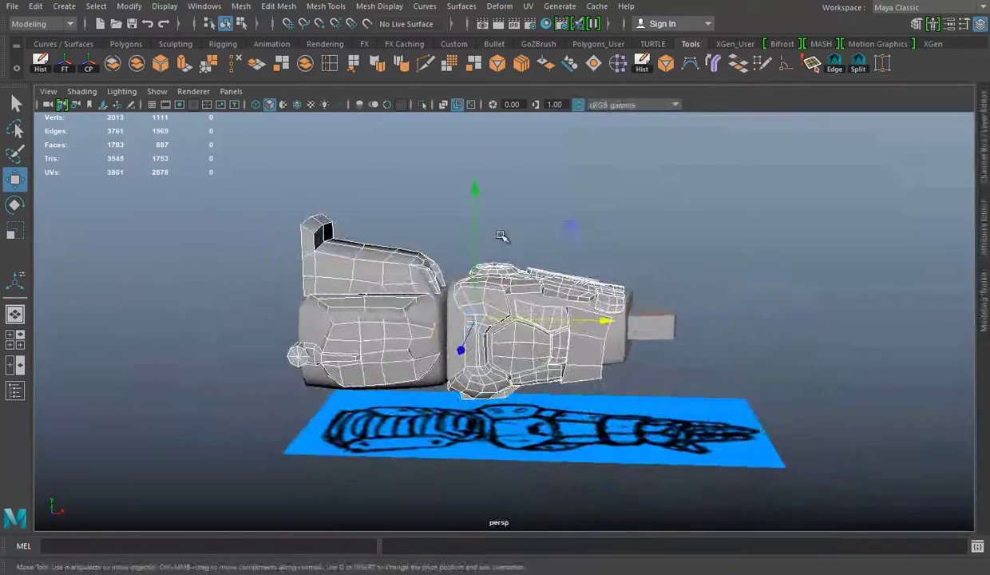
key(ctrl+d)
drag(463, 208, 463, 127)
click(241, 6)
click(251, 55)
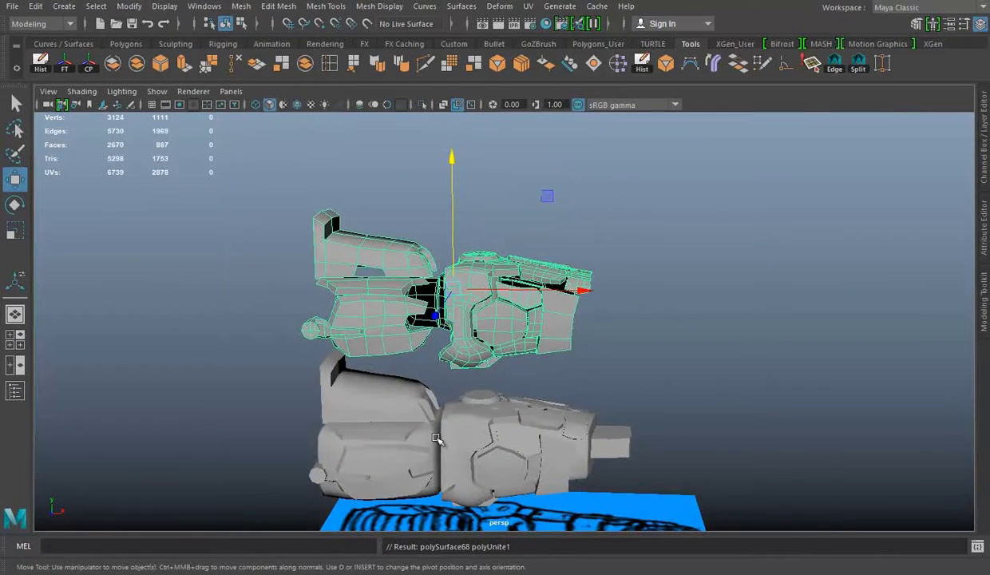
Step: In front view, fit the combined armour onto the arm, tilted about −30° and enlarged
key(space)
key(space)
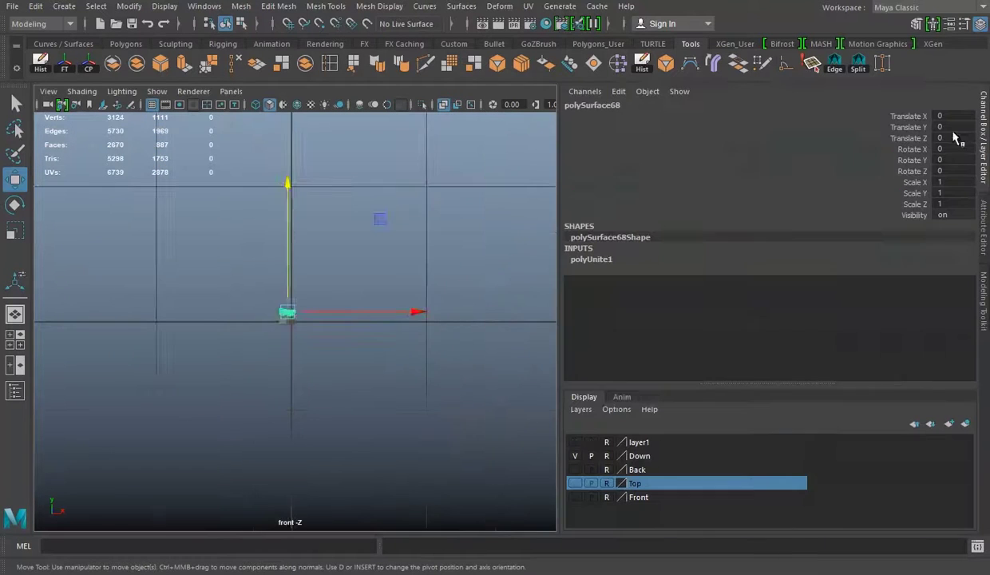
scroll(279, 364, down, 5)
scroll(399, 367, up, 3)
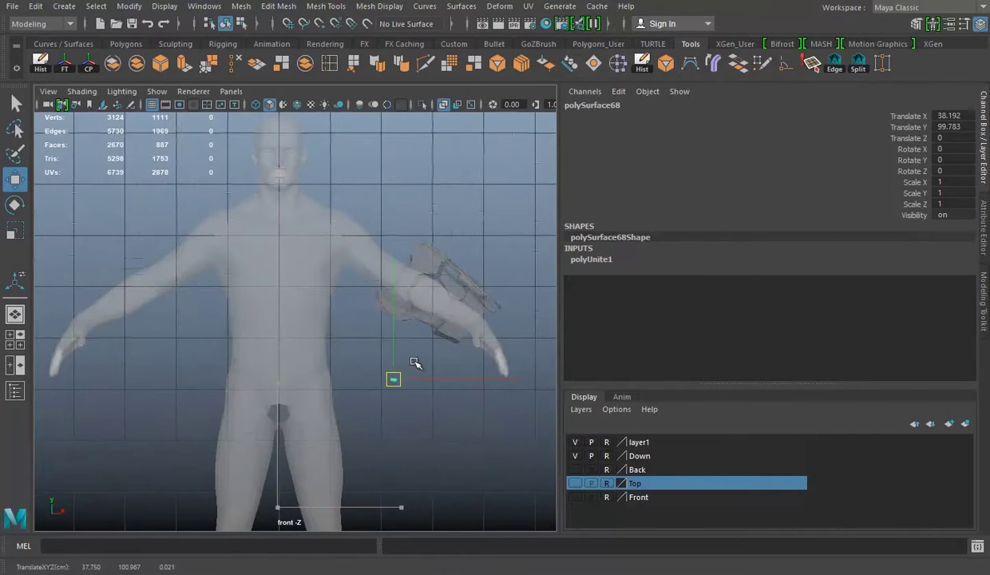
scroll(431, 281, up, 3)
click(430, 273)
click(430, 273)
key(ctrl+z)
key(ctrl+z)
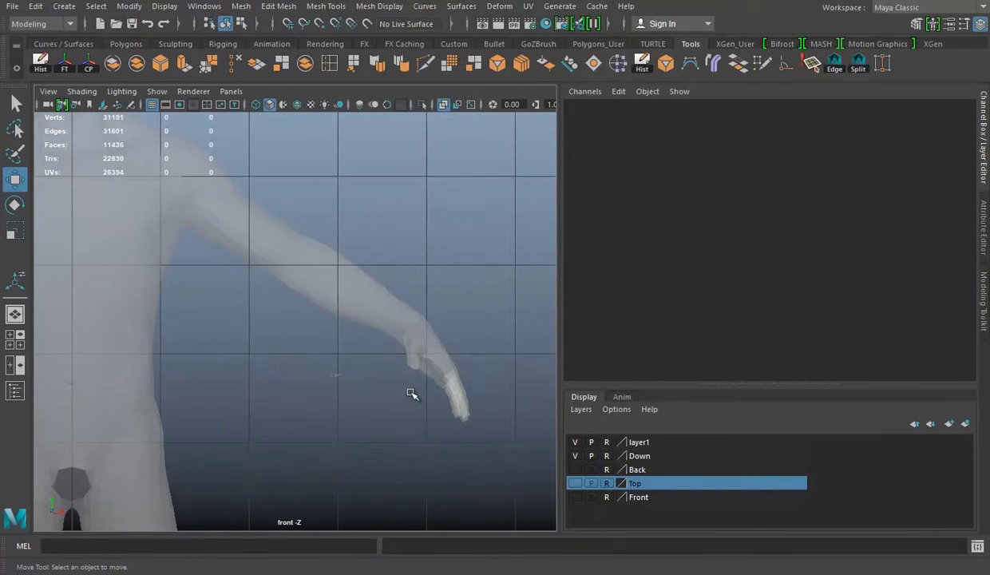
key(ctrl+z)
key(ctrl+z)
key(e)
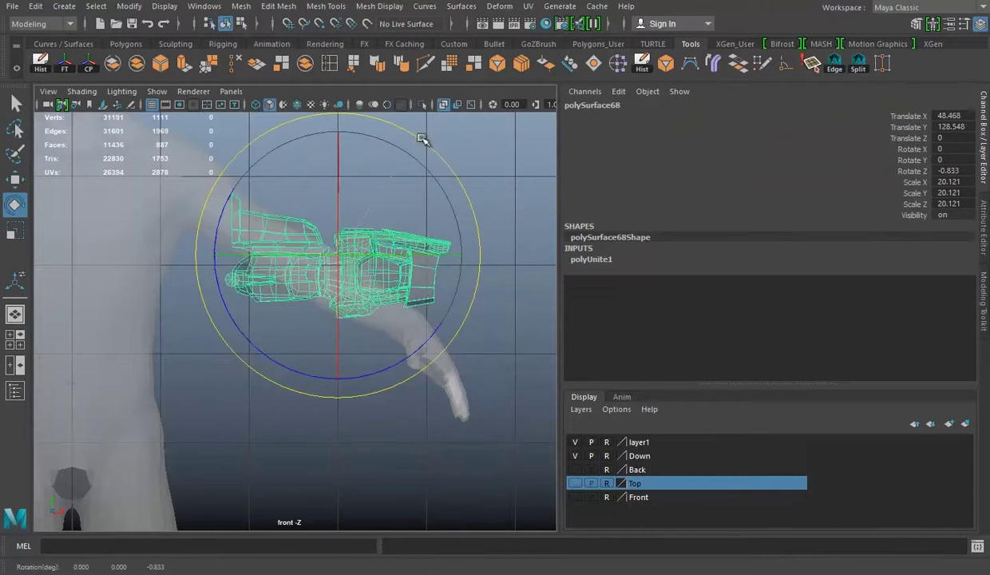
drag(424, 137, 343, 259)
key(r)
drag(394, 327, 405, 339)
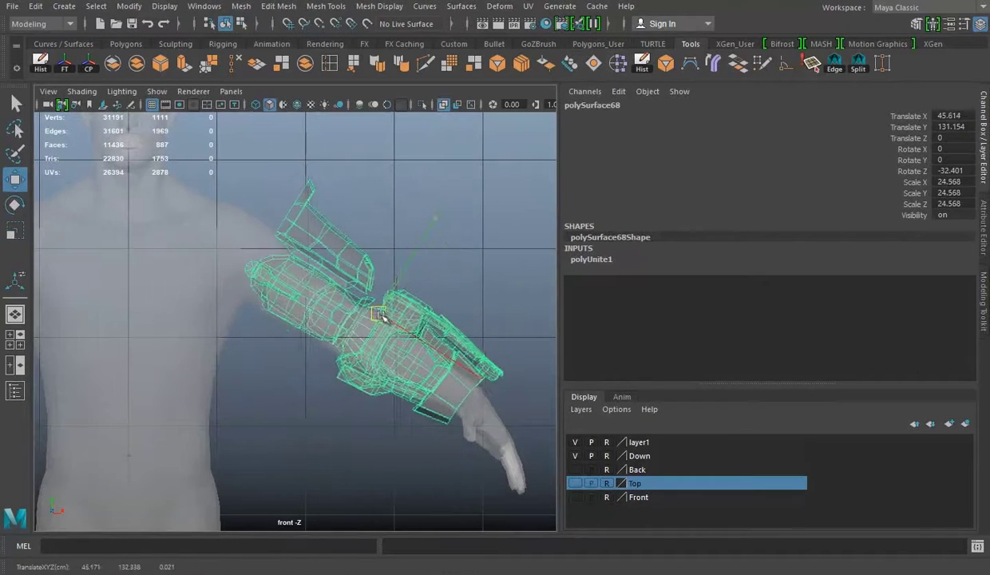
key(e)
drag(446, 215, 464, 193)
key(w)
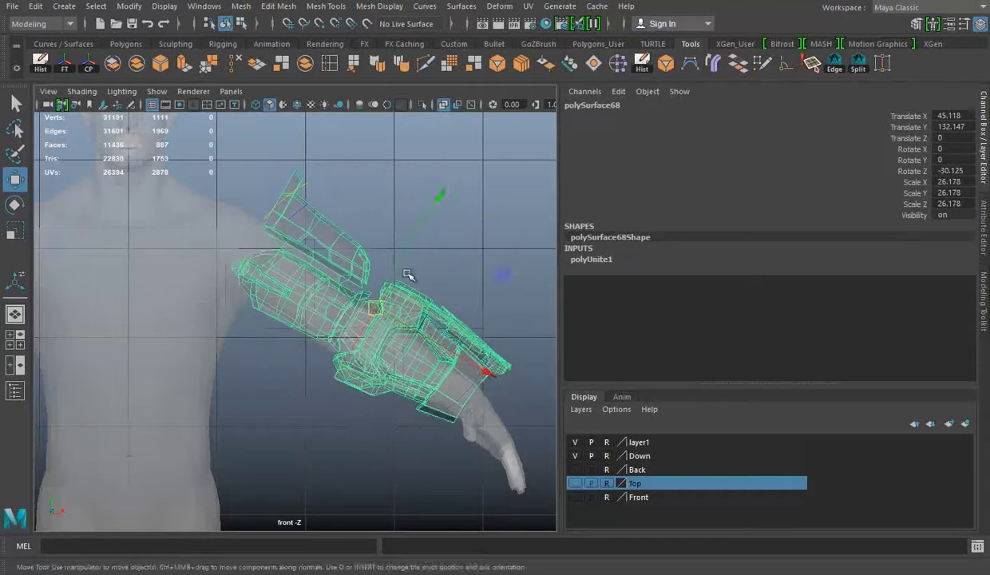
Step: Check the armour's fit on the arm from perspective and front views
key(space)
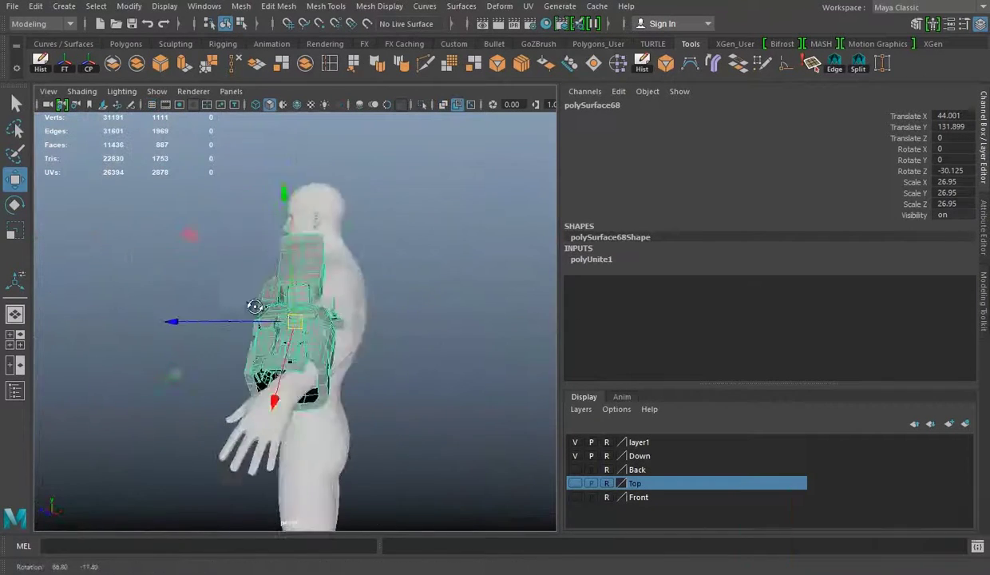
alt+drag(236, 323, 175, 271)
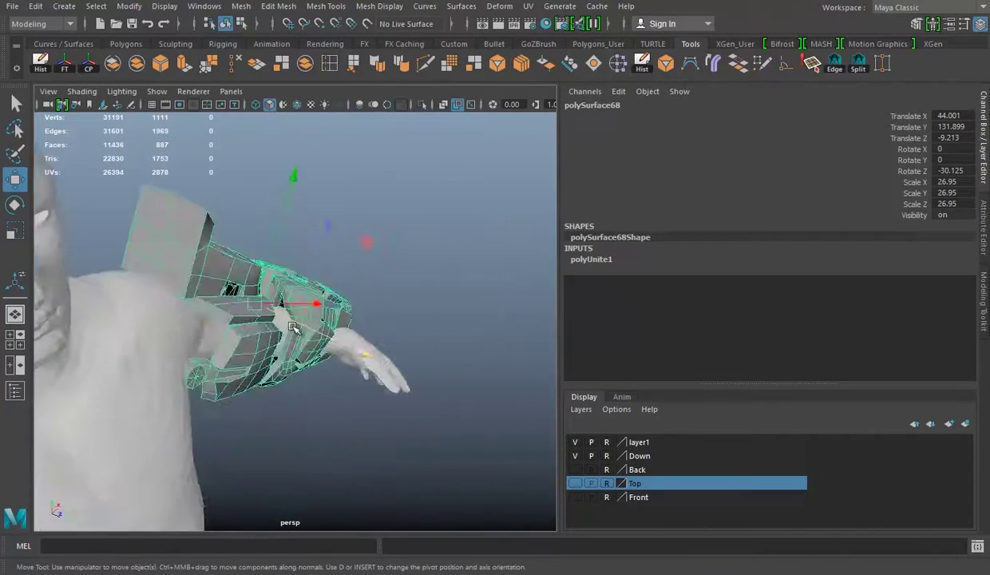
key(space)
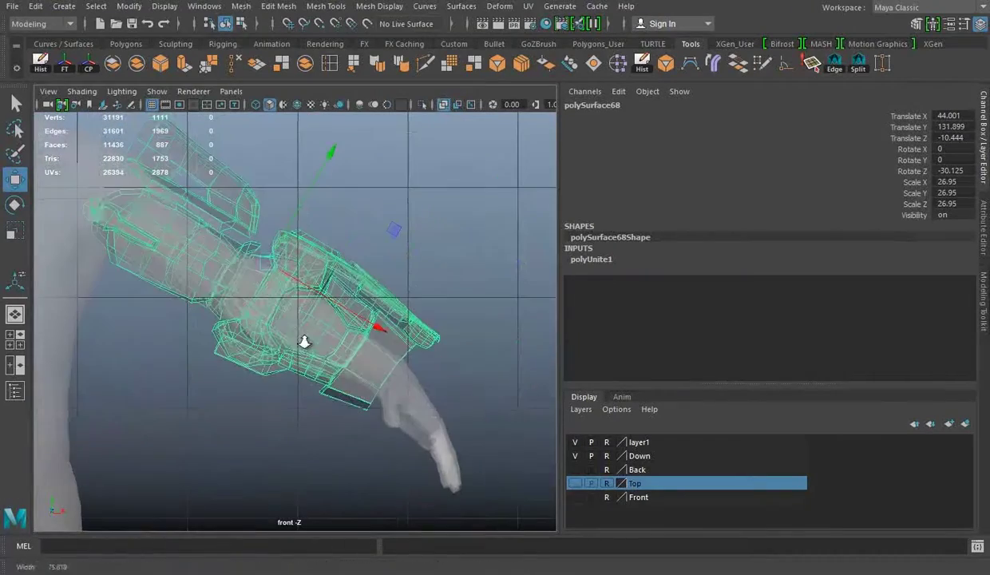
key(space)
mouse_move(225, 278)
alt+mouse_down()
mouse_move(455, 227)
mouse_move(380, 230)
mouse_move(309, 276)
mouse_move(397, 255)
alt+mouse_up()
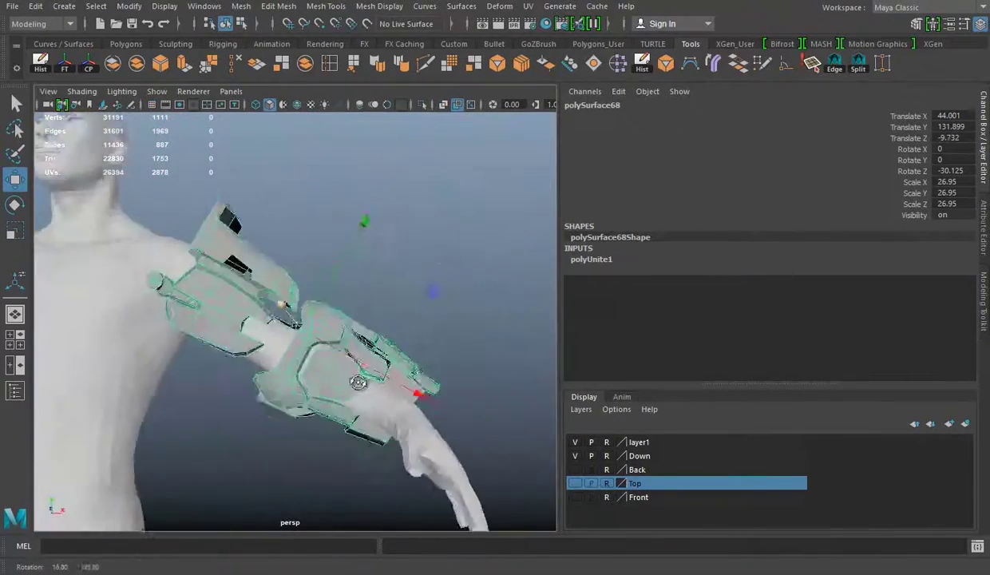
key(space)
key(space)
key(F11)
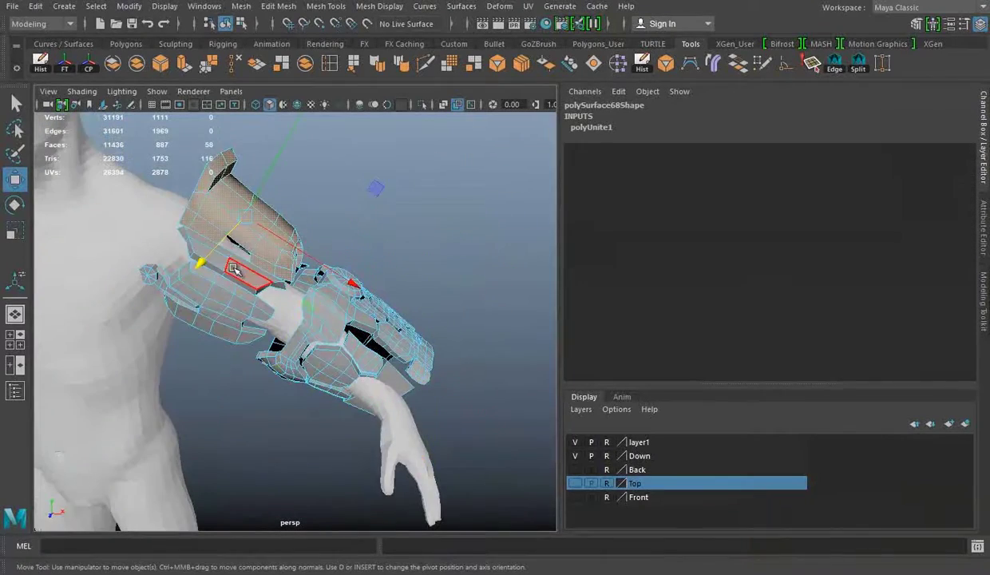
alt+drag(187, 259, 214, 296)
mouse_move(97, 254)
alt+mouse_down()
mouse_move(199, 300)
mouse_move(402, 284)
alt+mouse_up()
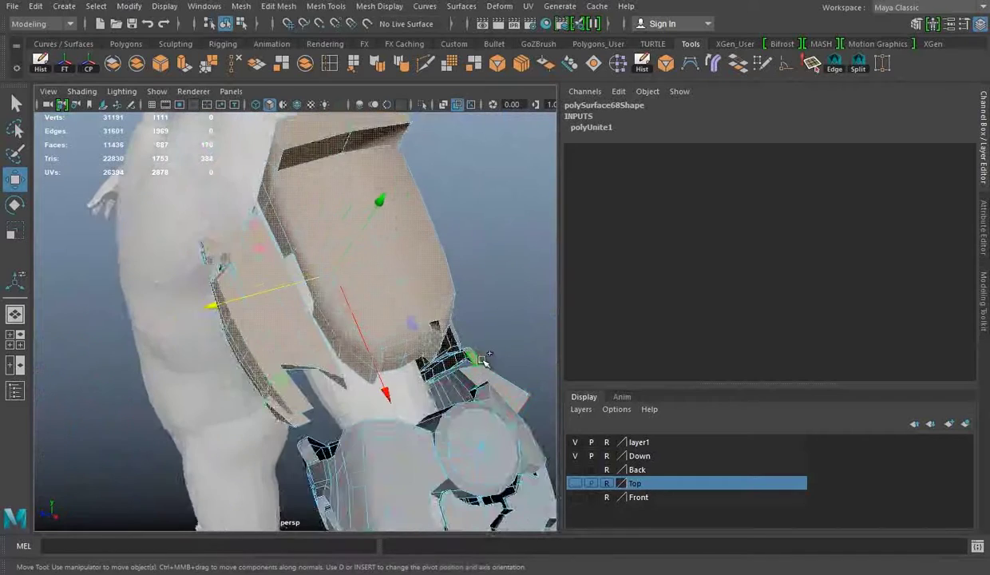
Step: Separate the armour mesh back into its individual pieces
click(401, 284)
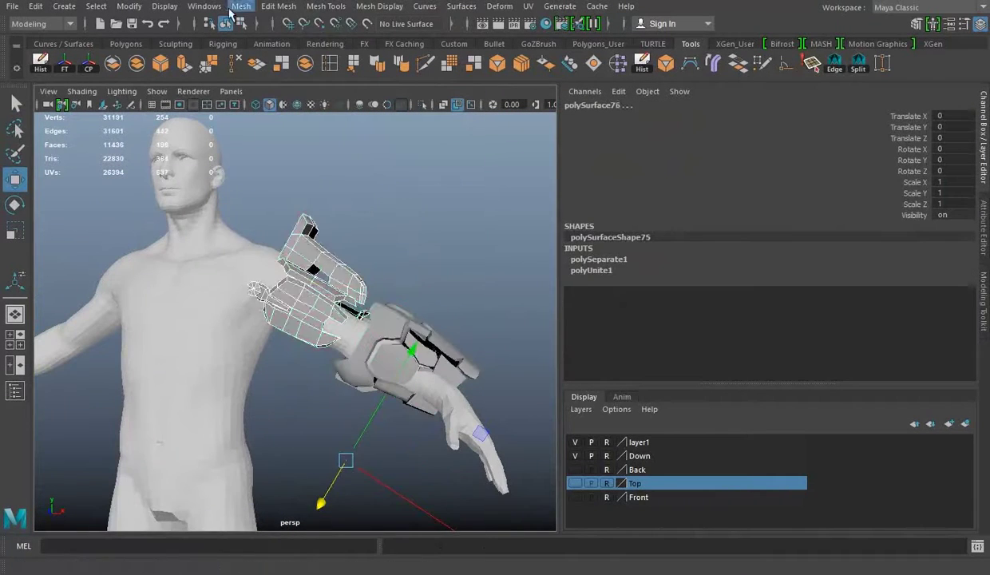
click(240, 7)
click(255, 49)
click(447, 360)
mouse_move(504, 329)
alt+mouse_down()
mouse_move(387, 344)
mouse_move(366, 396)
mouse_move(209, 343)
mouse_move(132, 288)
mouse_move(132, 188)
alt+mouse_up()
key(e)
key(space)
key(space)
Step: Export the selected gauntlet over the existing Piece.OBJ file
key(w)
click(372, 264)
mouse_move(372, 263)
alt+mouse_down()
mouse_move(357, 316)
mouse_move(503, 267)
mouse_move(351, 319)
alt+mouse_up()
click(351, 319)
click(12, 5)
click(44, 219)
double_click(253, 201)
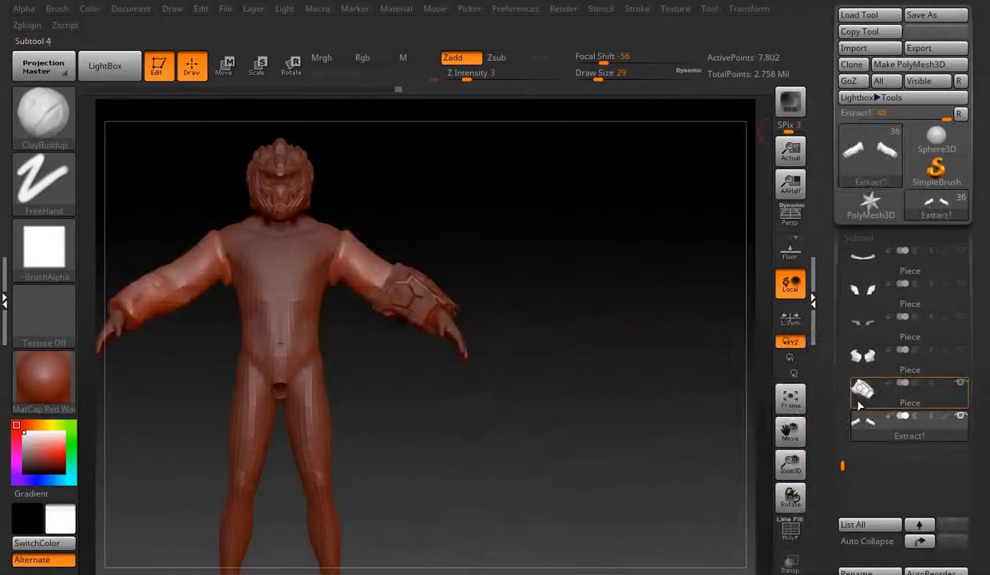
click(869, 48)
Step: Import the exported Piece file into ZBrush as a new subtool
click(451, 92)
click(389, 294)
click(643, 84)
mouse_move(630, 343)
mouse_down()
mouse_move(515, 327)
mouse_move(604, 333)
mouse_move(590, 283)
mouse_up()
Step: Merge the Piece1 subtool down into the arm Piece subtool
drag(545, 223, 744, 322)
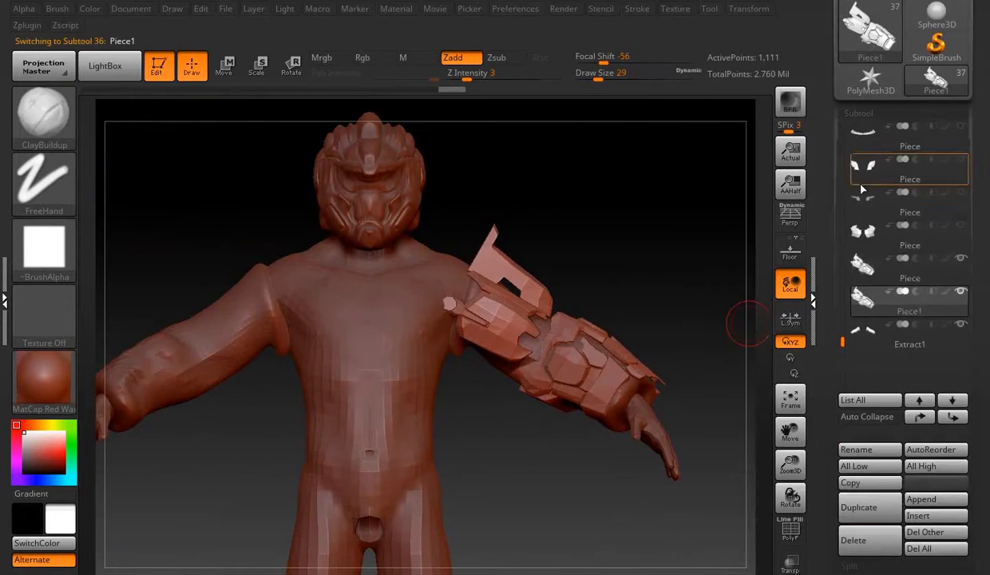
click(857, 113)
click(846, 261)
click(858, 112)
click(862, 263)
click(852, 505)
click(864, 521)
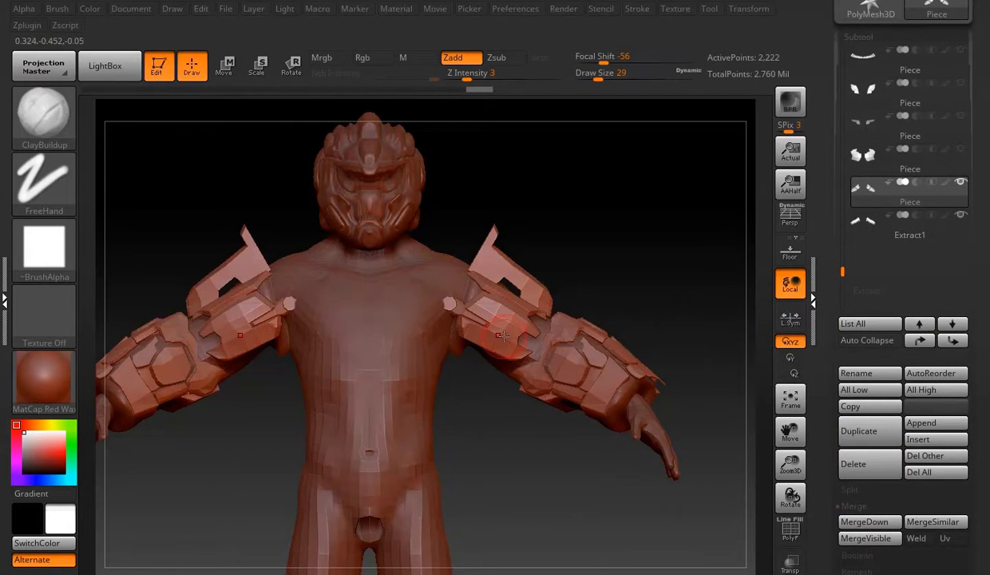
Step: Turn the model to check both arms and make Extract1 the active subtool
drag(520, 333, 674, 268)
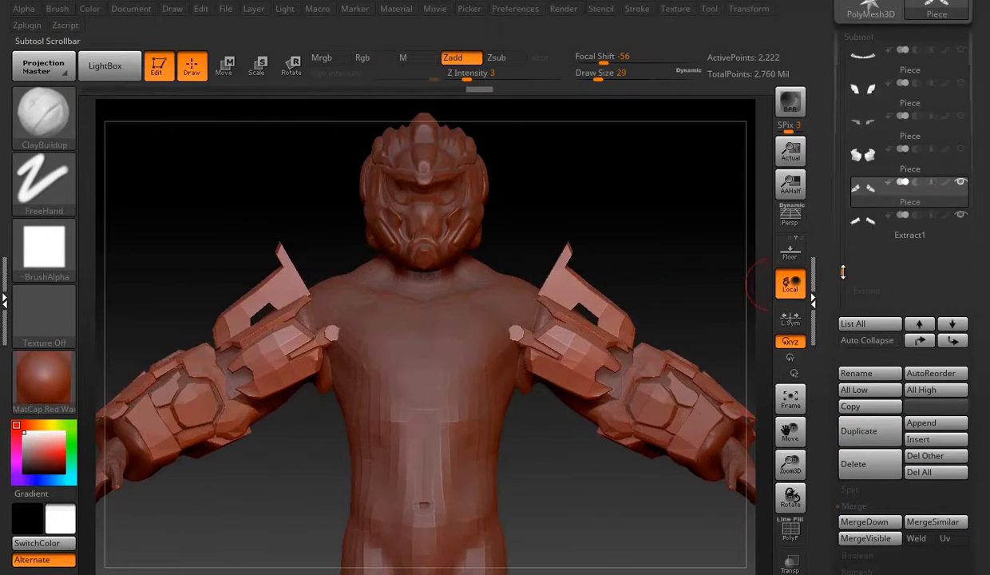
drag(842, 271, 842, 49)
mouse_move(673, 232)
mouse_down()
mouse_move(561, 235)
mouse_move(349, 281)
mouse_move(426, 270)
mouse_move(585, 334)
mouse_move(351, 385)
mouse_up()
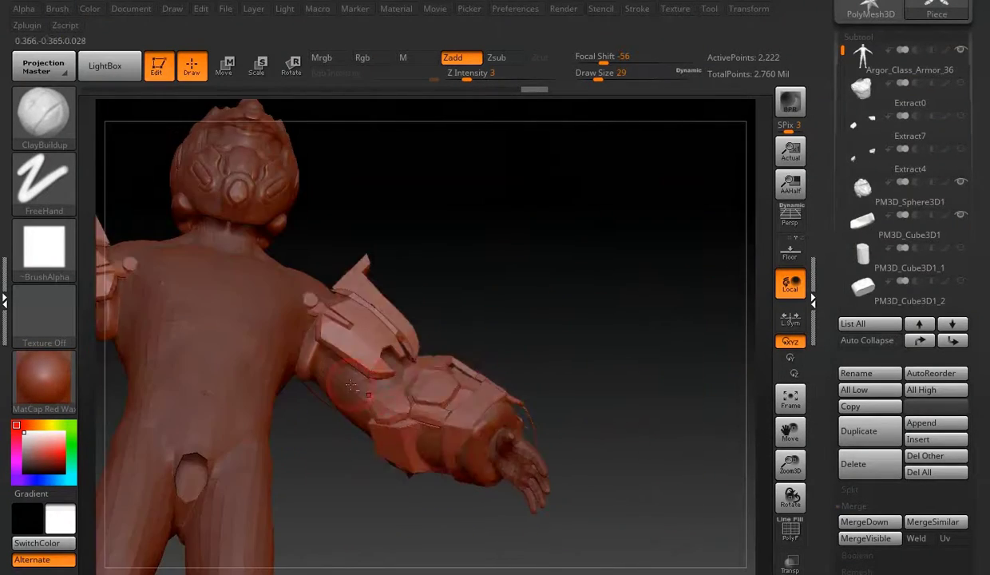
alt+click(351, 386)
key(b)
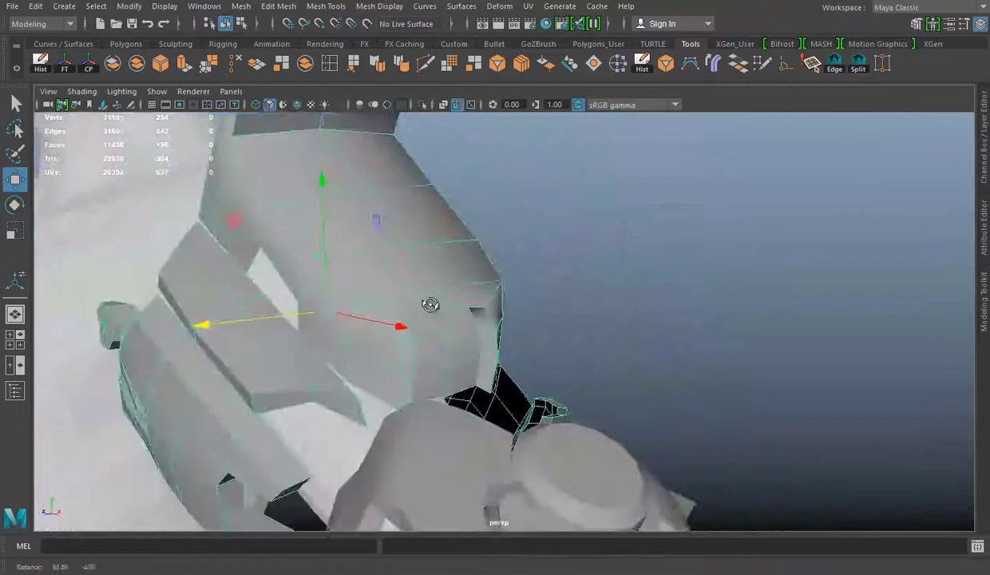
Step: Select the shoulder armor's border edges, then extrude and bridge them to close the gap
right_drag(425, 192, 427, 127)
click(380, 307)
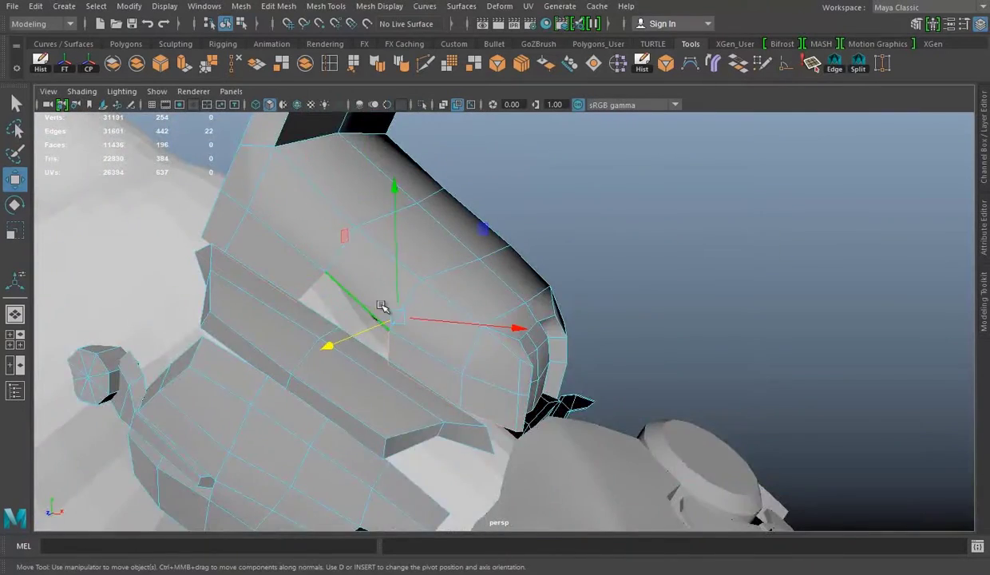
scroll(387, 266, up, 3)
alt+drag(519, 372, 551, 332)
mouse_move(538, 385)
alt+mouse_down()
mouse_move(470, 195)
mouse_move(481, 256)
mouse_move(287, 258)
mouse_move(467, 245)
alt+mouse_up()
key(ctrl+e)
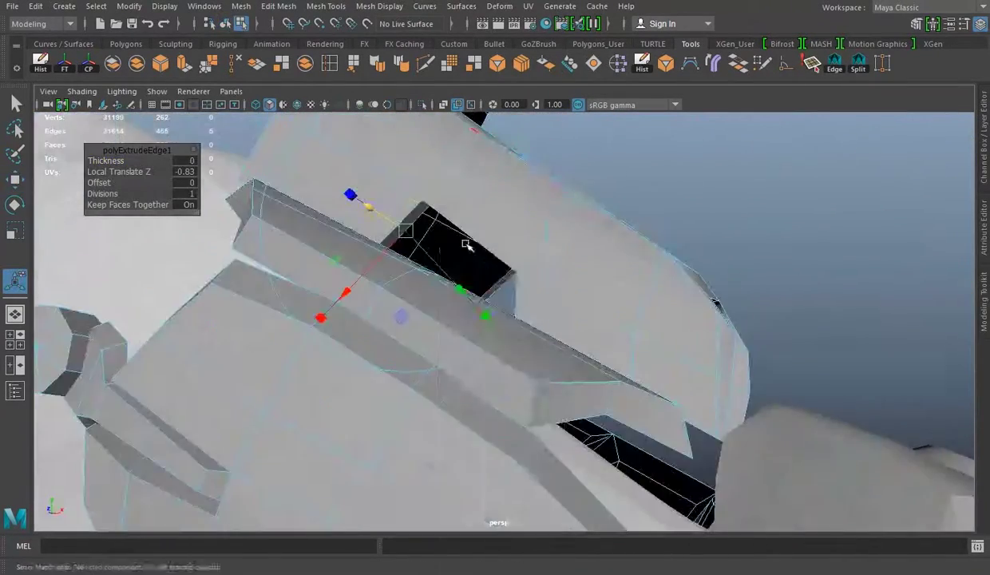
alt+drag(413, 230, 597, 329)
click(597, 329)
mouse_move(723, 309)
alt+mouse_down()
mouse_move(615, 249)
mouse_move(294, 276)
mouse_move(667, 332)
mouse_move(503, 177)
alt+mouse_up()
key(q)
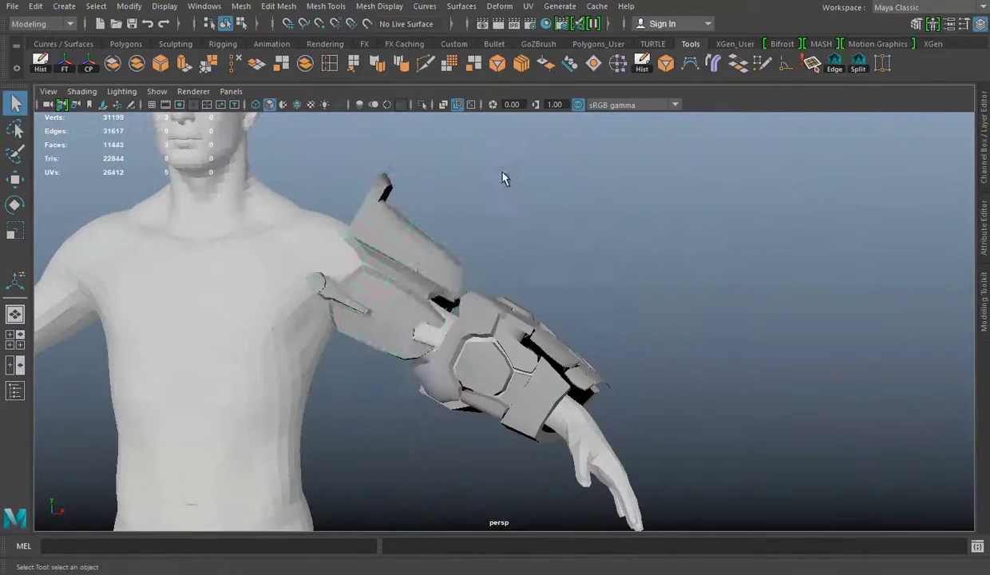
Step: Export the selected shoulder armor as Piece.OBJ
click(13, 6)
click(99, 194)
click(244, 198)
click(758, 456)
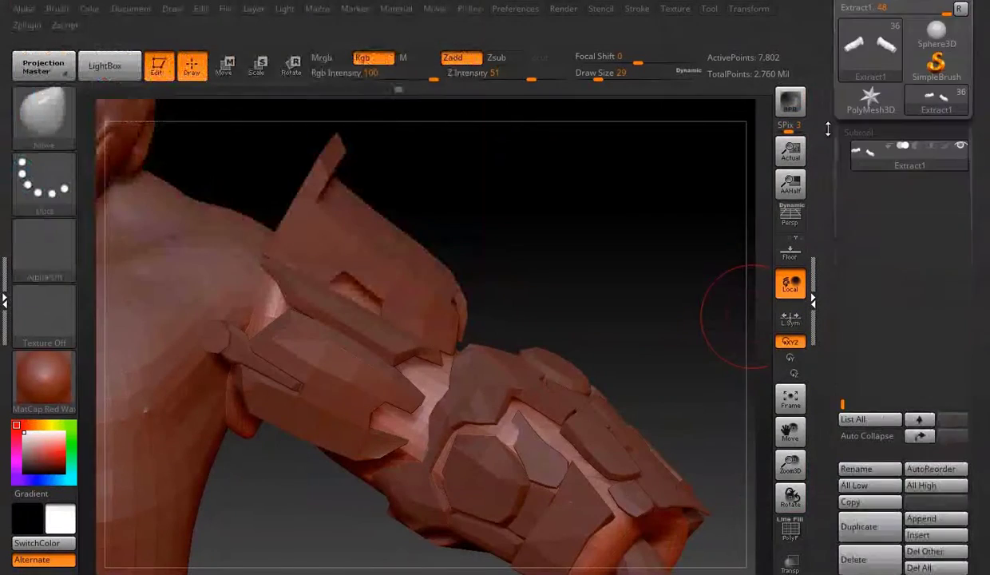
Step: Import Piece.OBJ into ZBrush, accepting the quads/triangles prompt
click(854, 63)
click(380, 290)
click(854, 63)
click(380, 289)
click(640, 138)
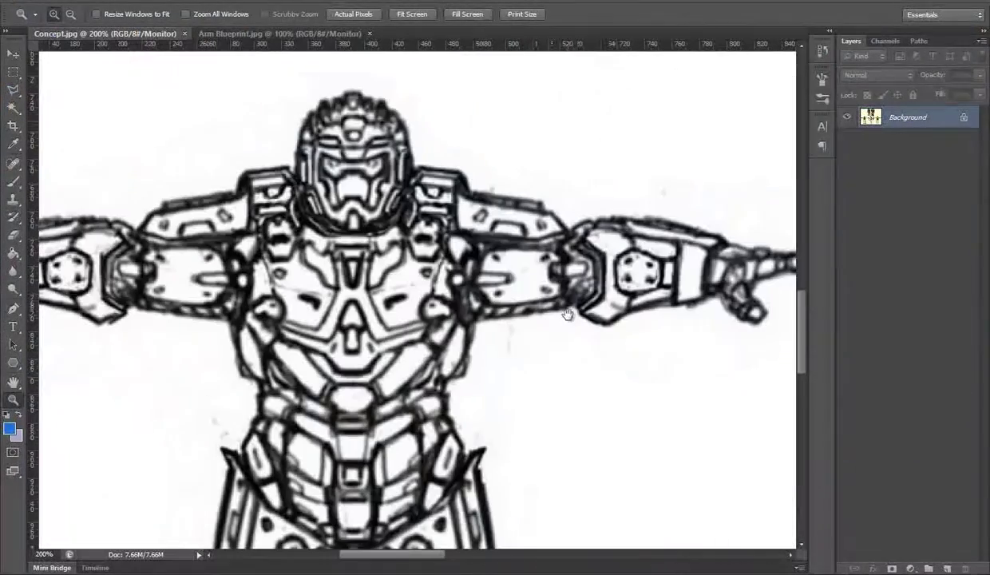
drag(567, 314, 589, 318)
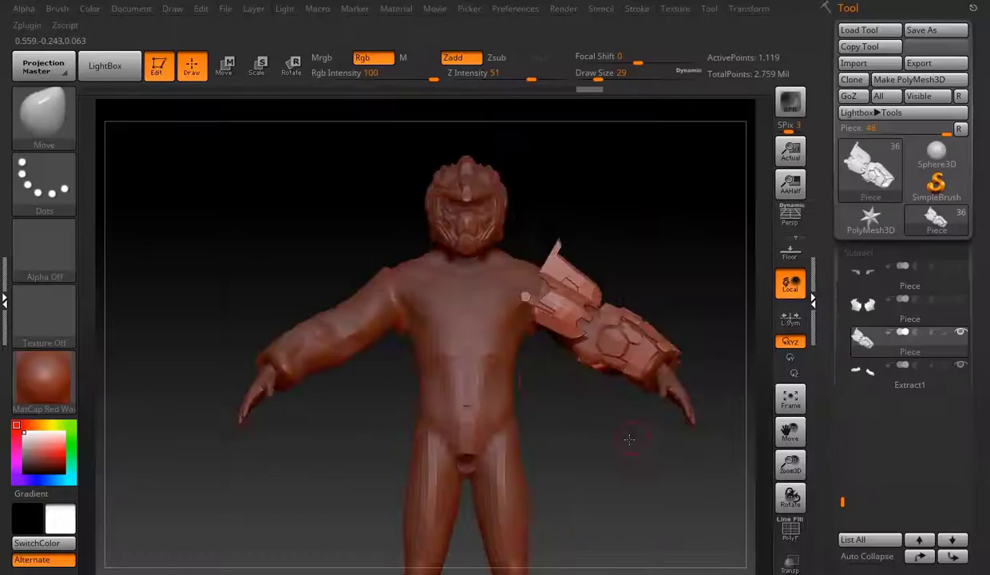
Step: Mirror the arm armor onto the other arm and turn off the polygroup wireframe
scroll(882, 257, down, 5)
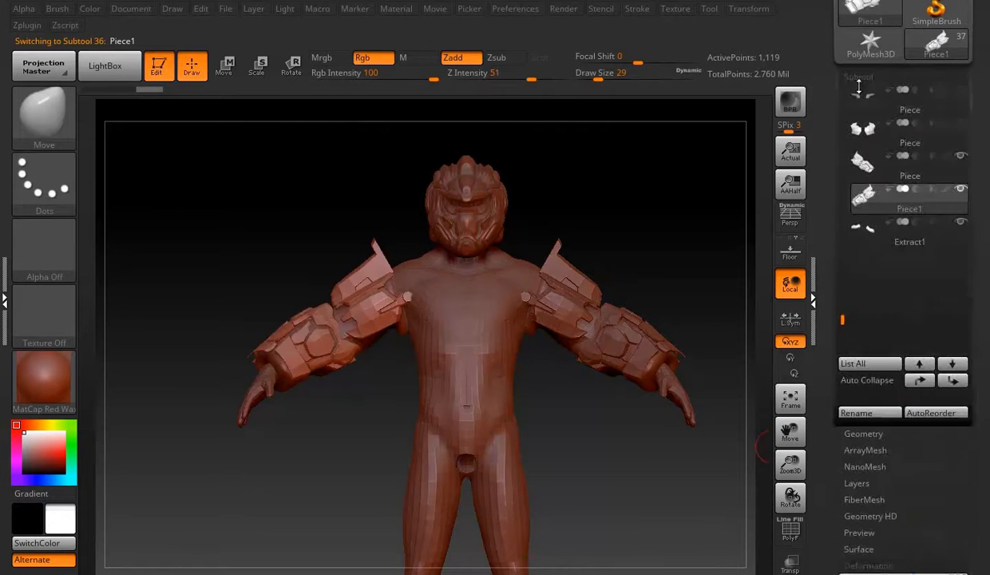
click(863, 561)
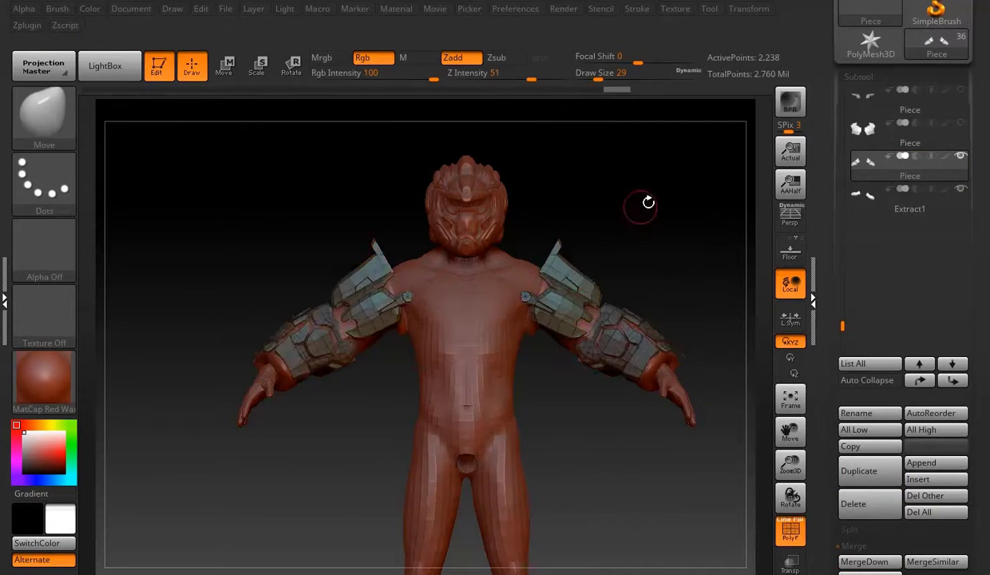
click(858, 75)
key(shift+f)
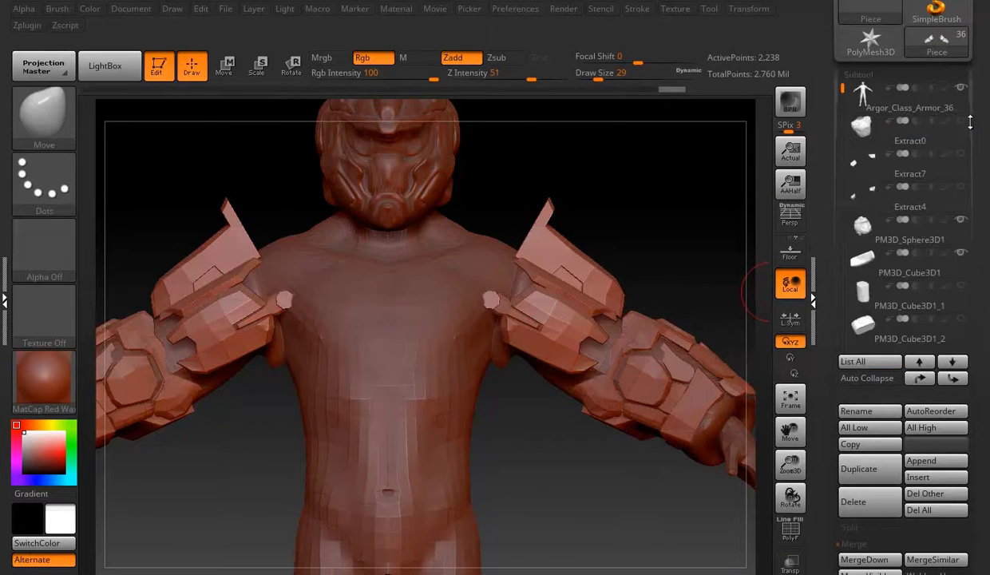
drag(841, 90, 842, 128)
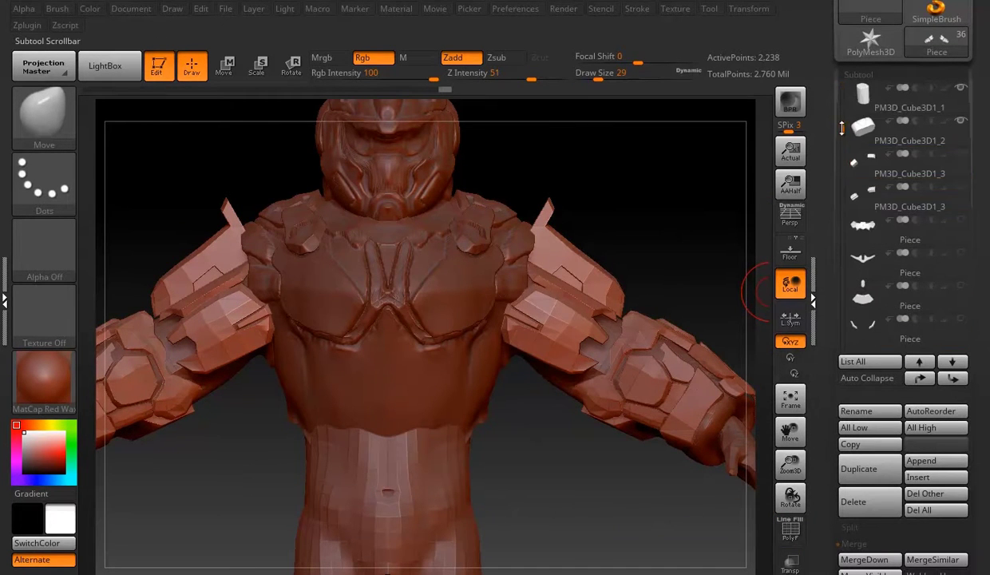
Step: Delete the Extract3 subtool, confirming with OK
click(970, 227)
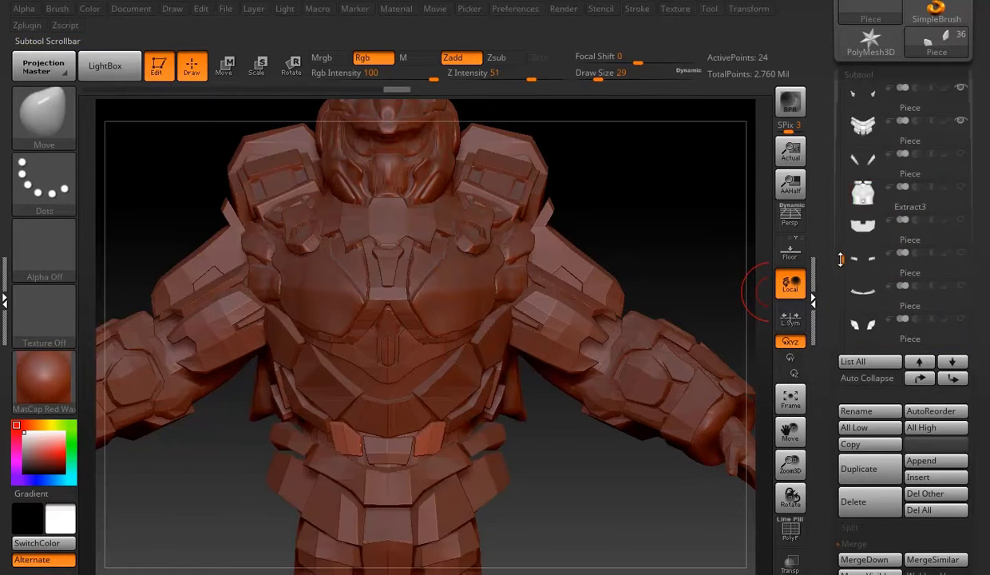
click(870, 193)
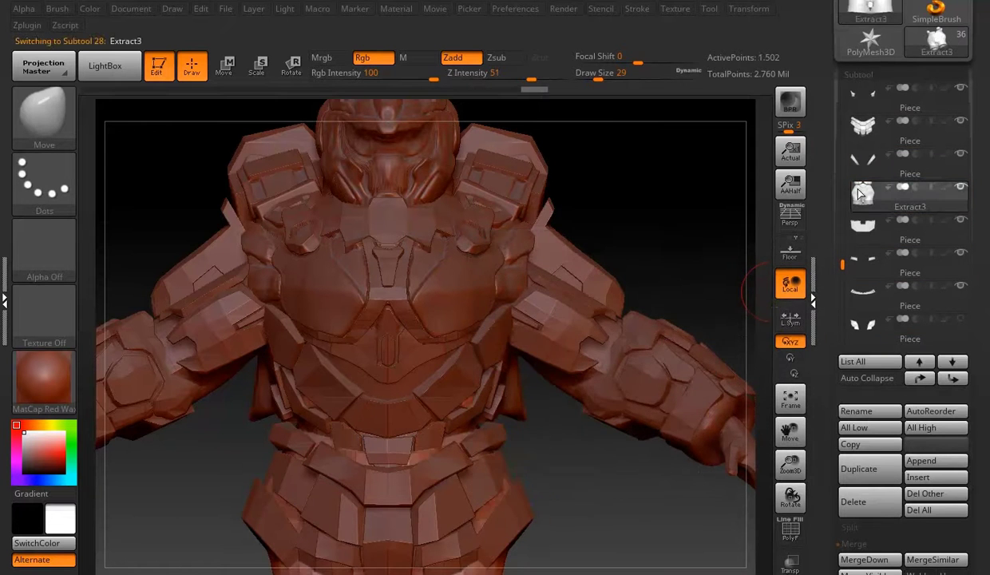
click(852, 501)
click(744, 531)
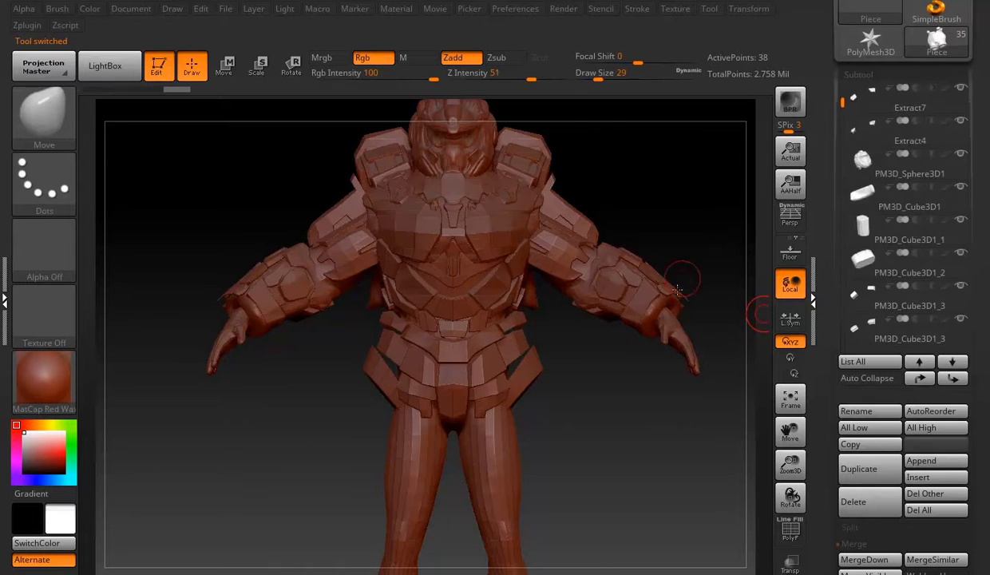
Step: Make the Piece subtool active and switch to the Move brush (B, M, V)
alt+click(676, 289)
mouse_move(703, 288)
mouse_down()
mouse_move(742, 200)
mouse_move(702, 239)
mouse_move(723, 239)
mouse_move(684, 269)
mouse_up()
key(b)
key(m)
key(v)
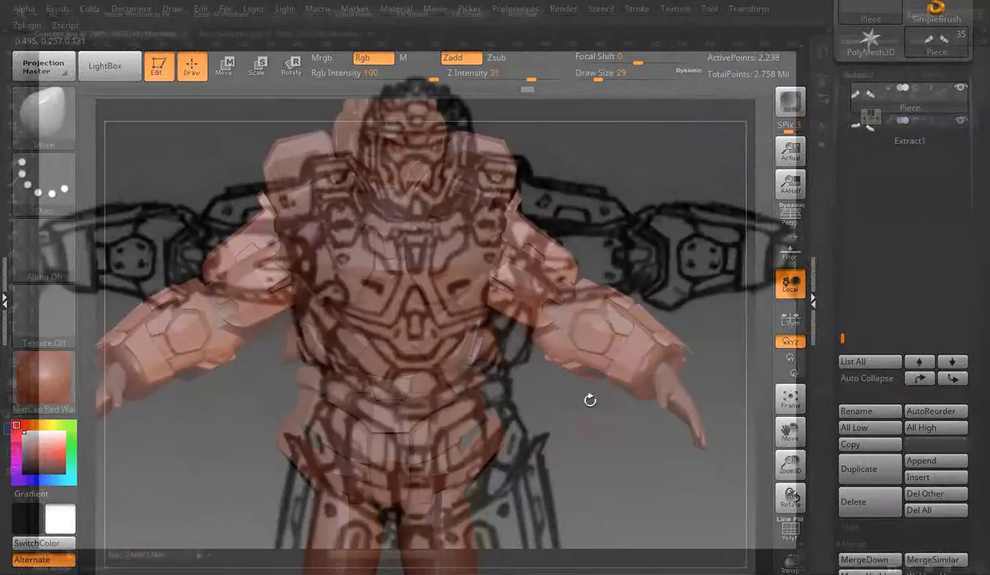
Step: Drop all subtools to their lowest subdivision level and look over the torso
drag(590, 399, 595, 411)
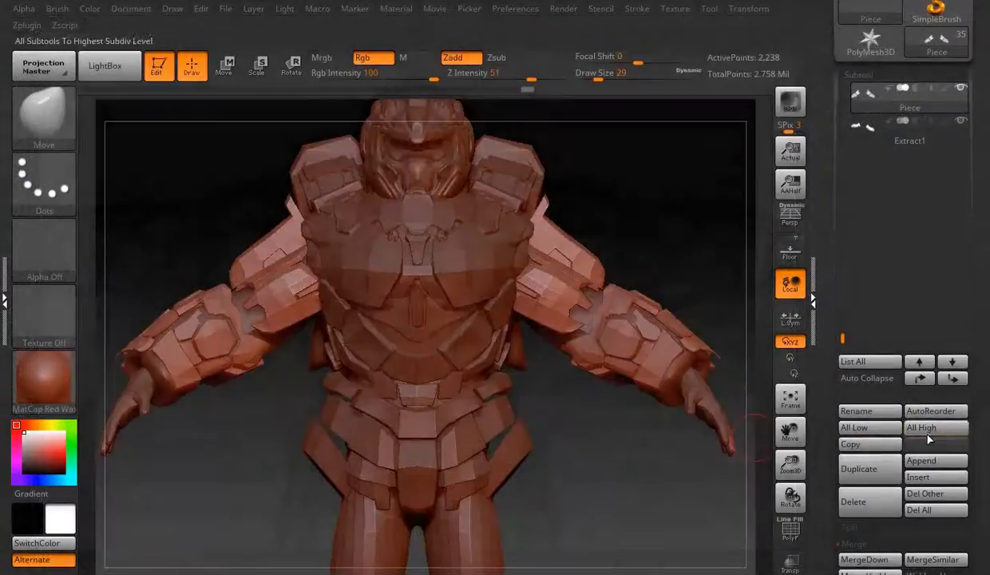
click(928, 428)
mouse_move(658, 261)
mouse_down()
mouse_move(535, 249)
mouse_move(563, 256)
mouse_move(634, 188)
mouse_move(623, 331)
mouse_move(743, 485)
mouse_up()
mouse_move(804, 537)
mouse_down()
mouse_move(625, 404)
mouse_move(558, 319)
mouse_up()
Step: Make Extract1 the active subtool and pick the ClayBuildup brush (B, C, B)
click(858, 77)
click(860, 90)
key(b)
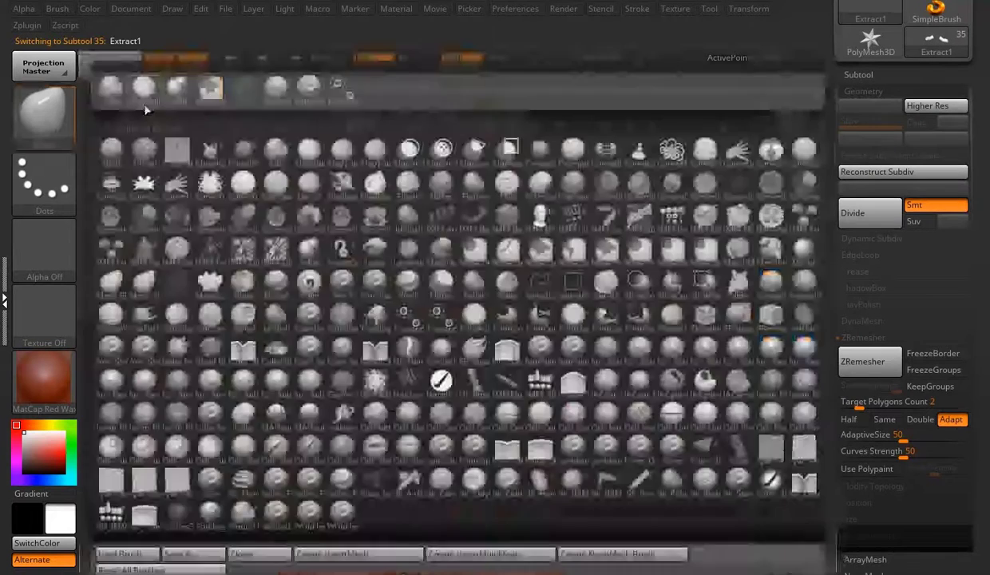
key(c)
key(b)
Step: Inspect the arm and fist from below and smooth the arm surface under the armor
drag(599, 358, 542, 361)
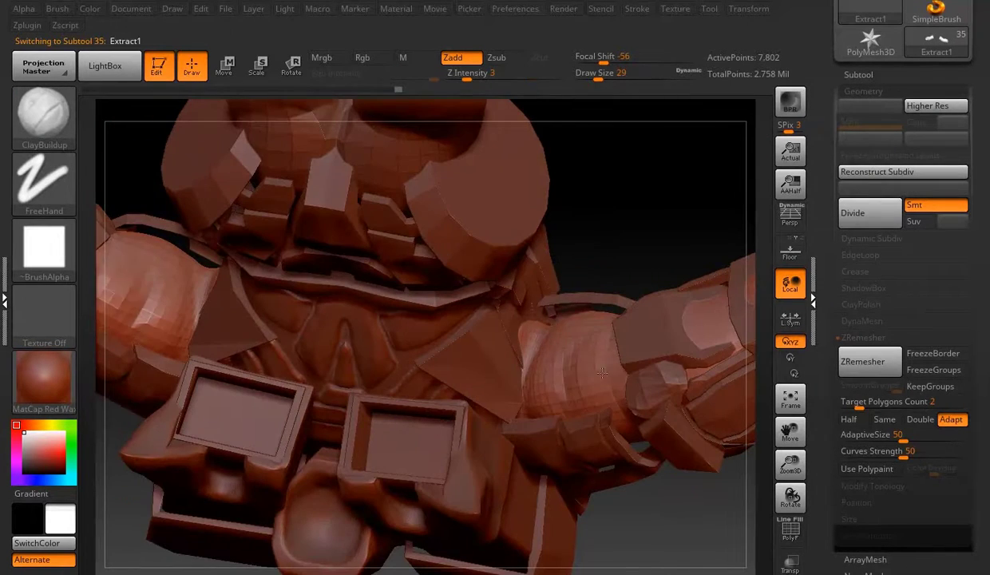
mouse_move(538, 323)
mouse_down()
mouse_move(729, 342)
mouse_move(590, 304)
mouse_up()
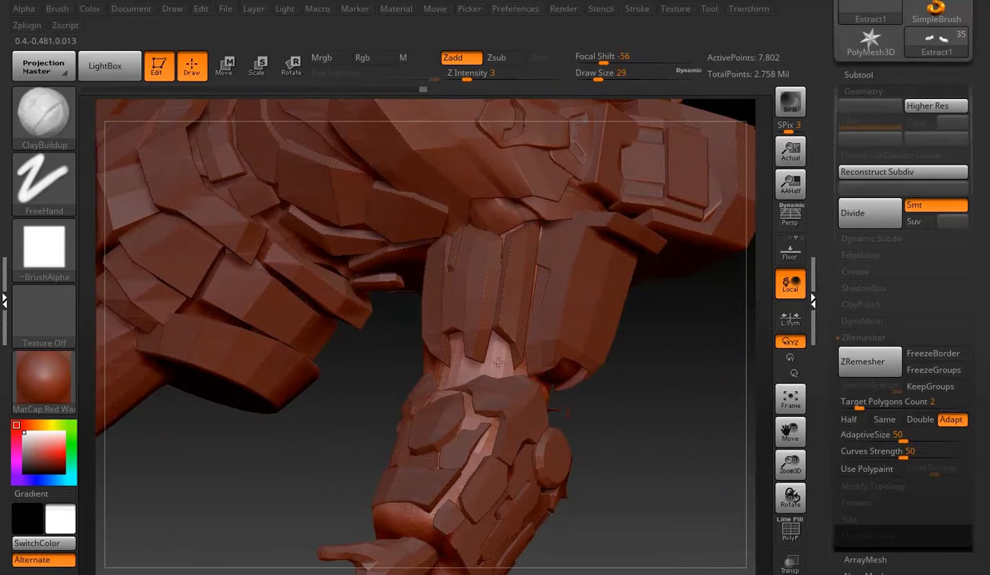
drag(454, 379, 500, 339)
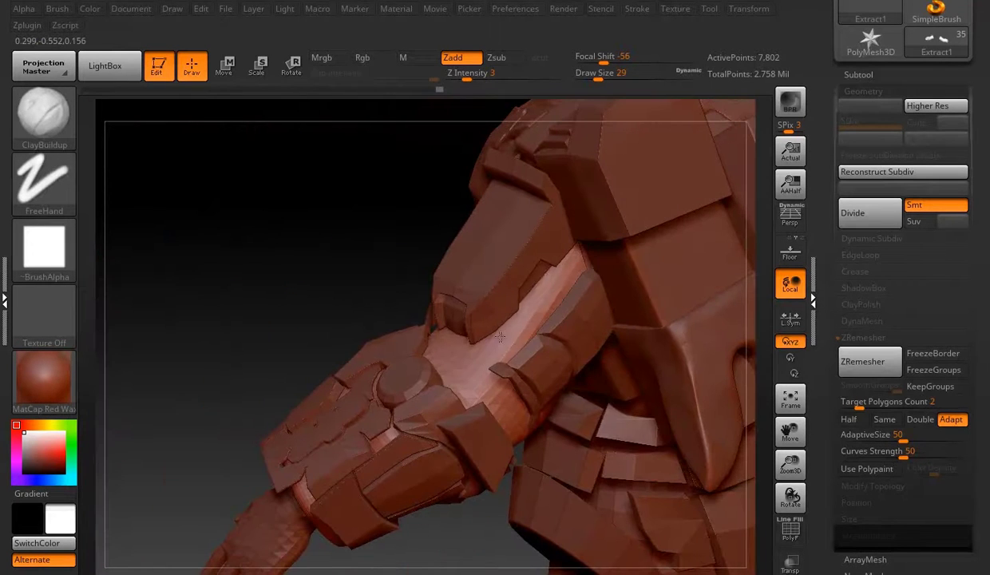
mouse_move(461, 400)
mouse_down()
mouse_move(503, 505)
mouse_move(548, 486)
mouse_move(606, 405)
mouse_up()
drag(501, 532, 597, 420)
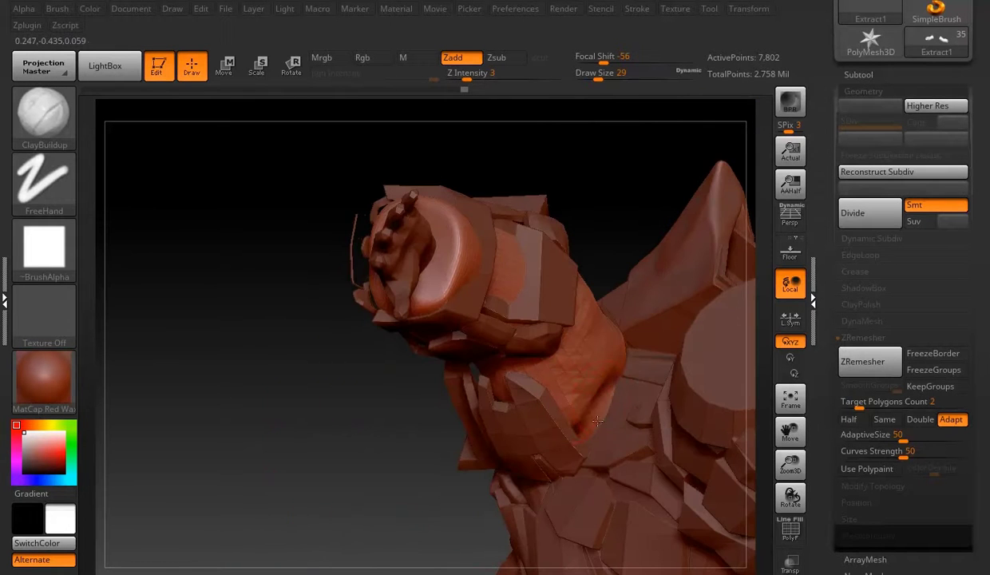
drag(384, 439, 545, 345)
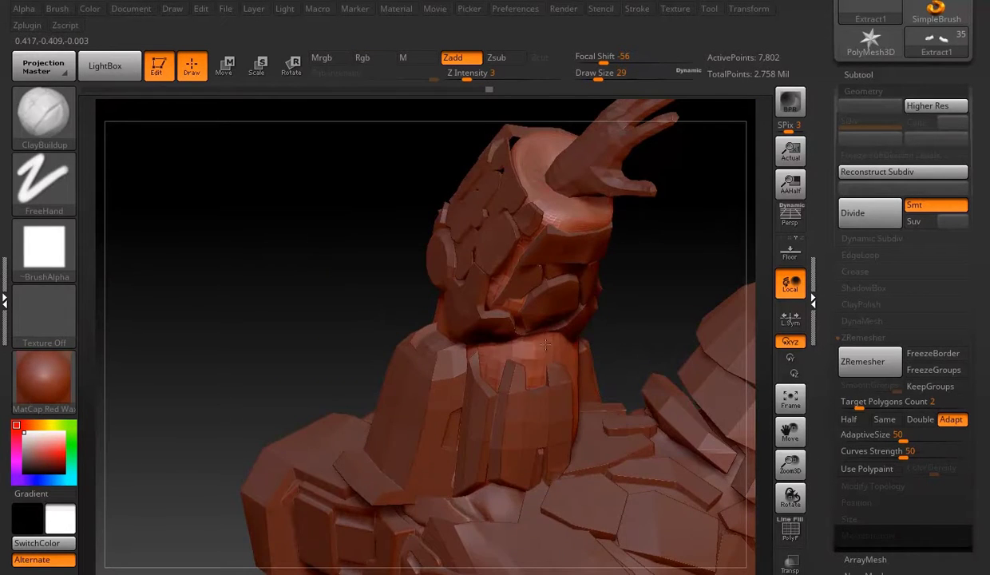
mouse_move(598, 274)
mouse_down()
mouse_move(554, 351)
mouse_move(607, 363)
mouse_move(615, 271)
mouse_move(670, 277)
mouse_up()
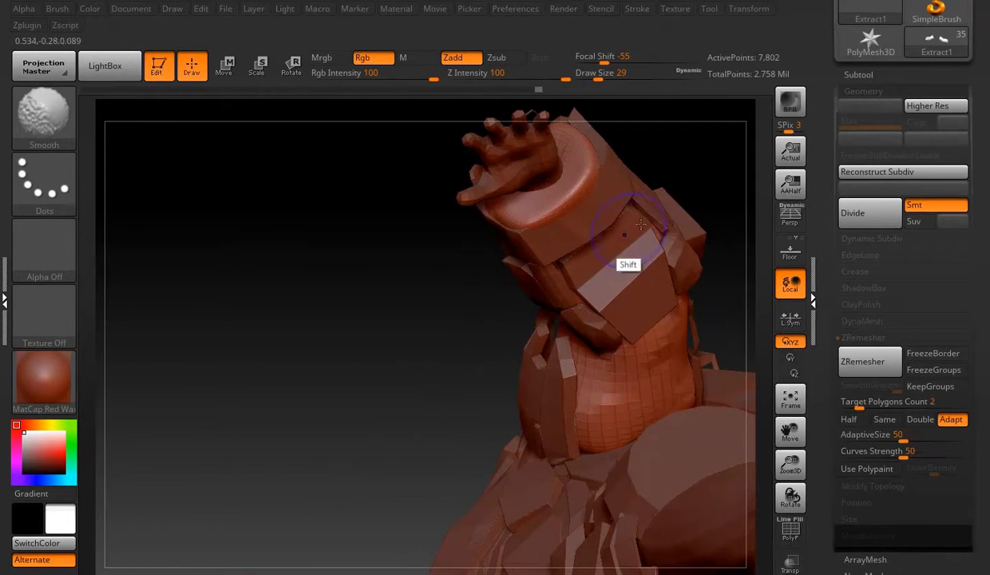
Step: Check the armored forearm and hand from several angles
drag(641, 226, 547, 248)
drag(576, 179, 467, 250)
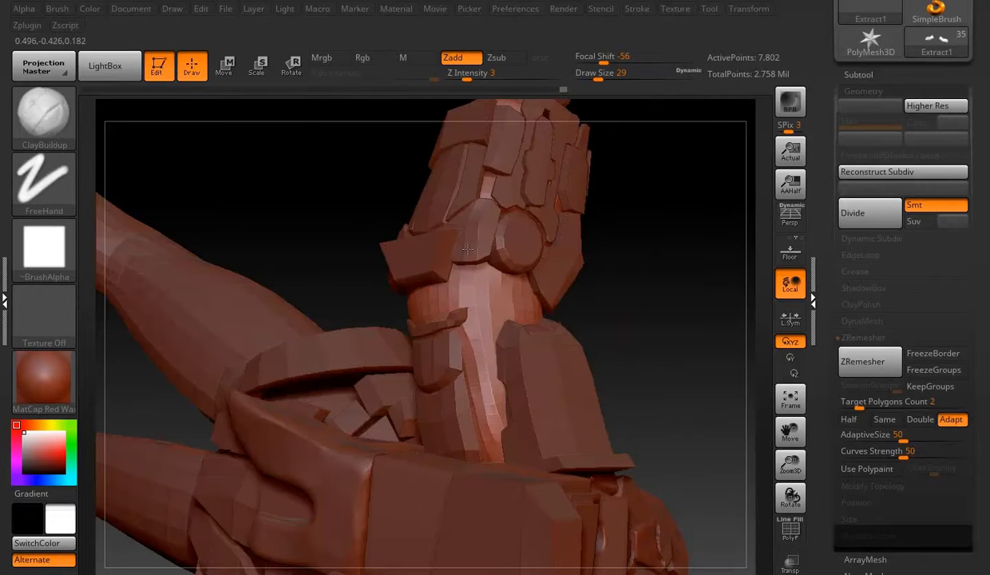
mouse_move(486, 317)
mouse_down()
mouse_move(579, 421)
mouse_move(625, 391)
mouse_move(670, 336)
mouse_move(570, 380)
mouse_move(471, 301)
mouse_move(574, 351)
mouse_move(585, 391)
mouse_move(561, 326)
mouse_move(594, 318)
mouse_up()
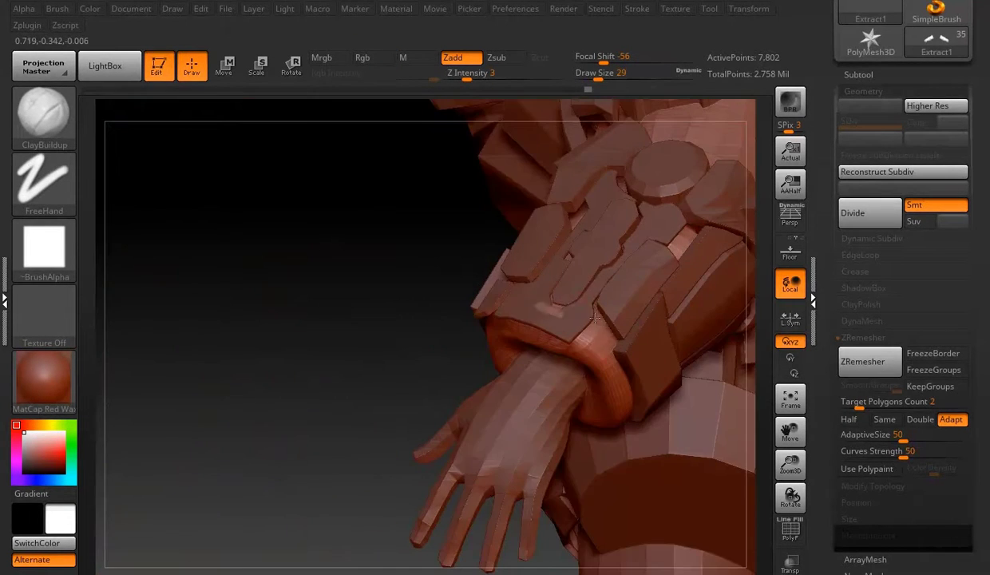
mouse_move(371, 350)
mouse_down()
mouse_move(447, 320)
mouse_move(522, 332)
mouse_move(586, 201)
mouse_move(554, 186)
mouse_move(579, 174)
mouse_up()
mouse_move(549, 236)
mouse_down()
mouse_move(335, 166)
mouse_move(390, 302)
mouse_up()
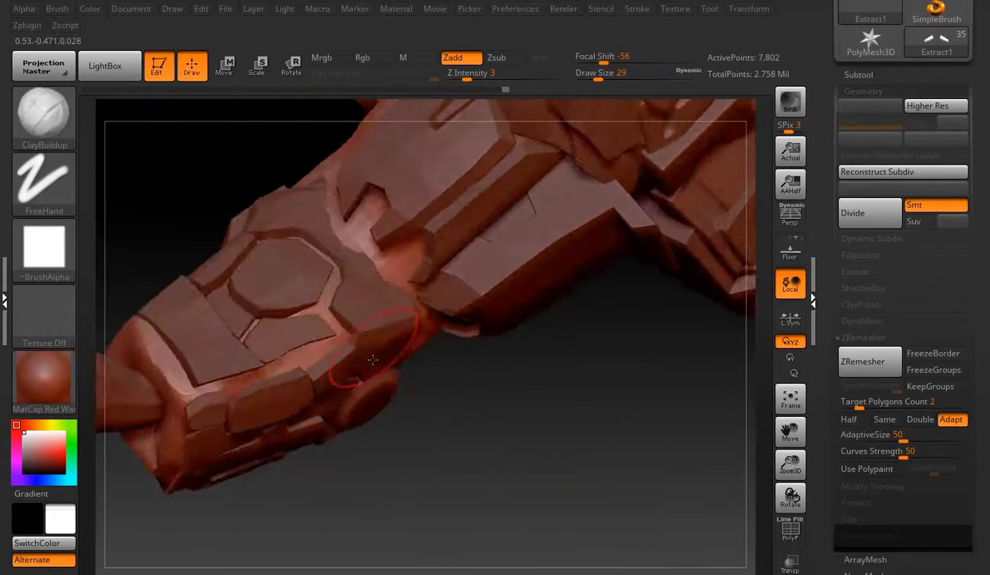
mouse_move(266, 317)
mouse_down()
mouse_move(294, 255)
mouse_move(383, 237)
mouse_move(221, 274)
mouse_move(464, 243)
mouse_up()
Step: Frame the character, try MatCap Metal01, then apply a grey chrome BasicMaterial2 instead
key(f)
click(44, 377)
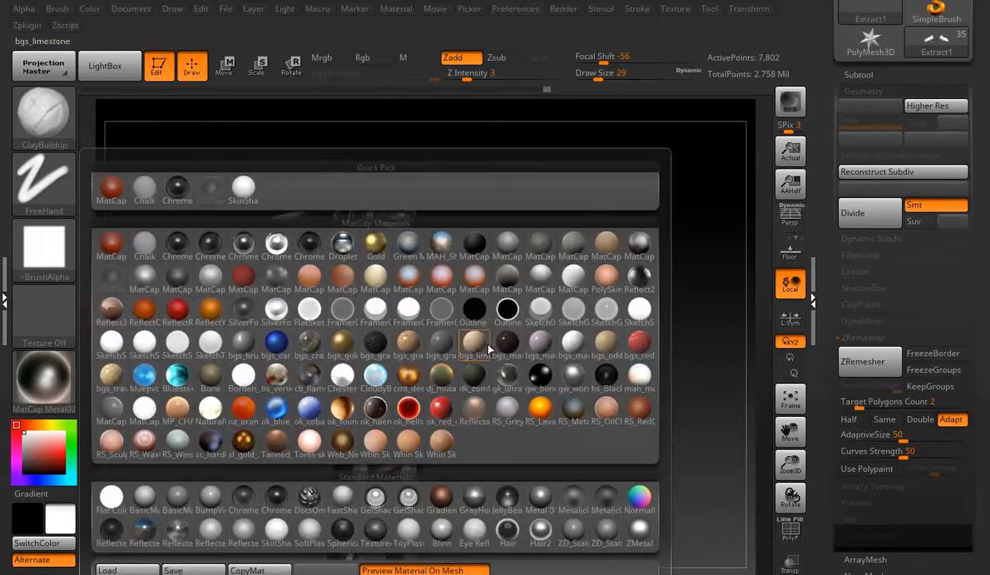
click(462, 339)
mouse_move(452, 326)
mouse_down()
mouse_move(542, 336)
mouse_move(101, 371)
mouse_up()
click(44, 377)
click(118, 376)
mouse_move(266, 475)
mouse_down()
mouse_move(233, 458)
mouse_move(176, 499)
mouse_up()
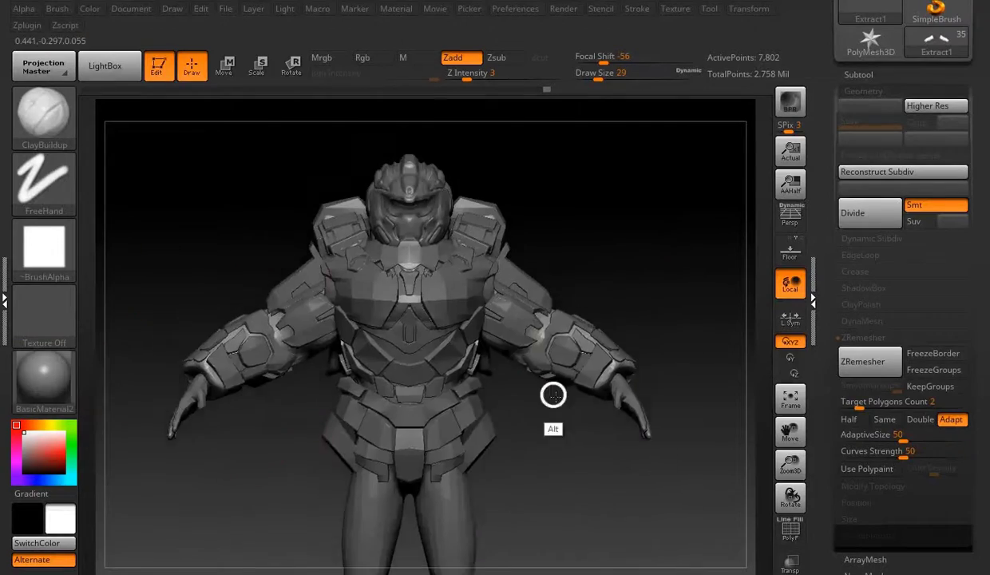